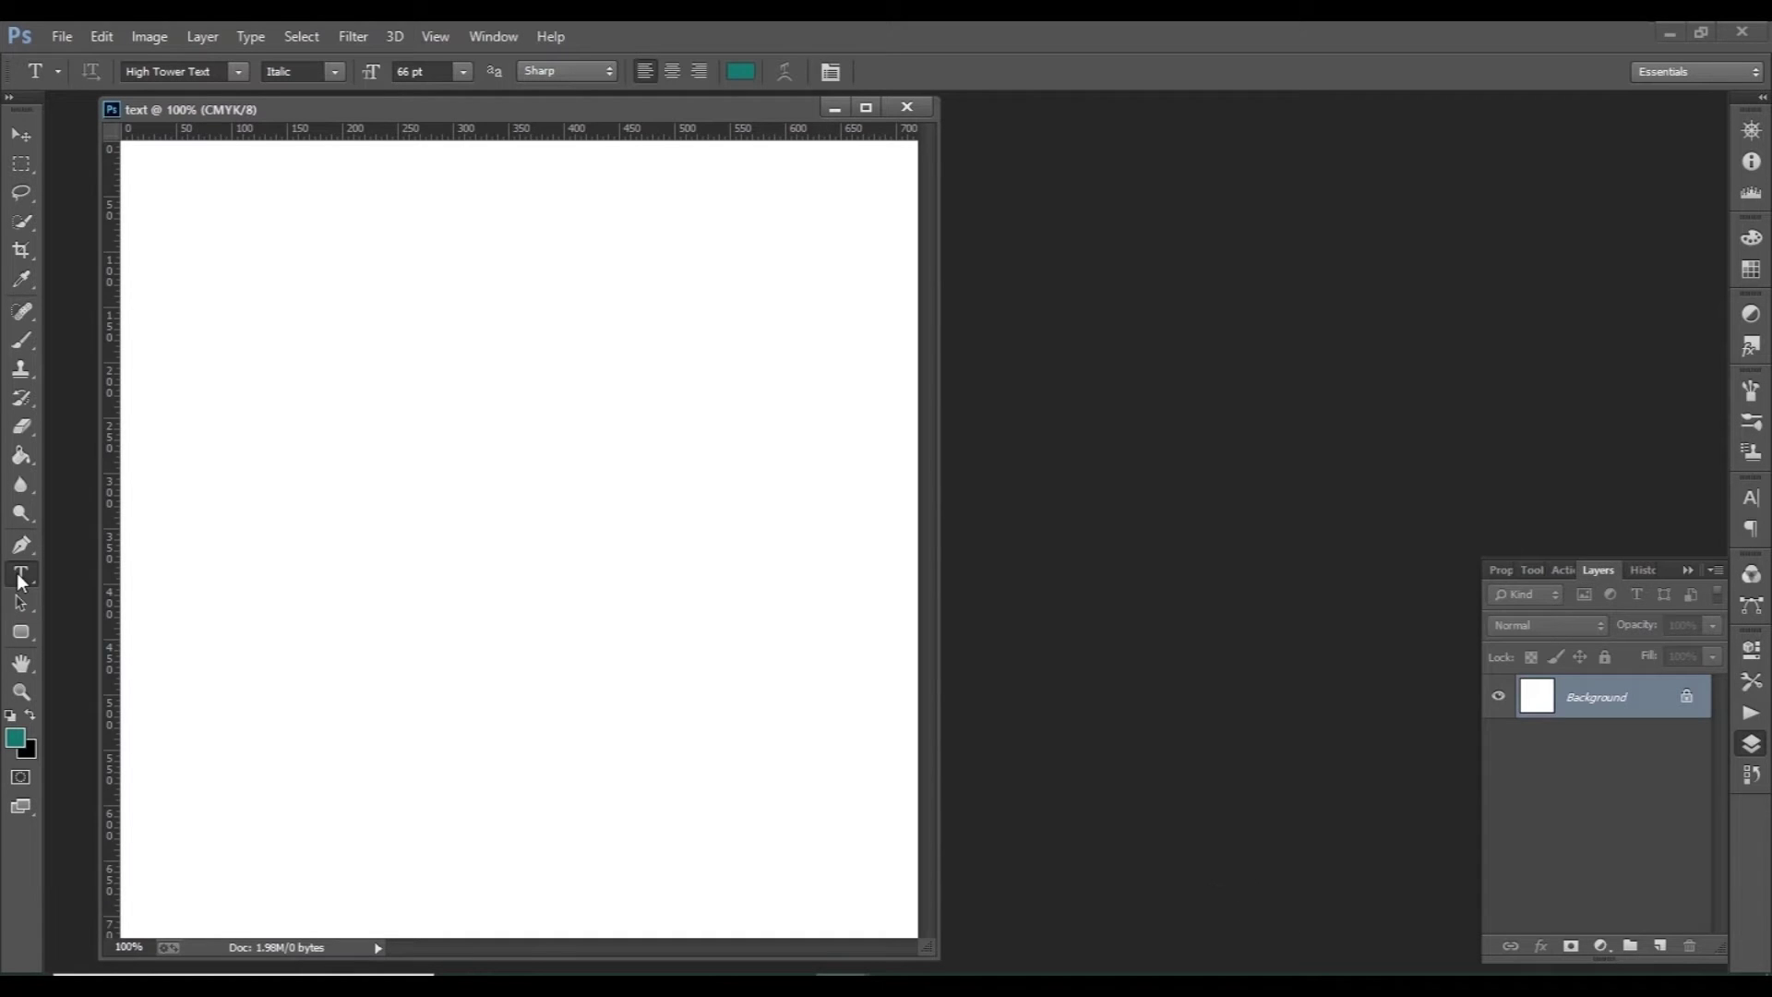
# Step: Add horizontal teal text reading "Real men Pray" at the top of the canvas and move it slightly down
pyautogui.rightClick(20, 579)
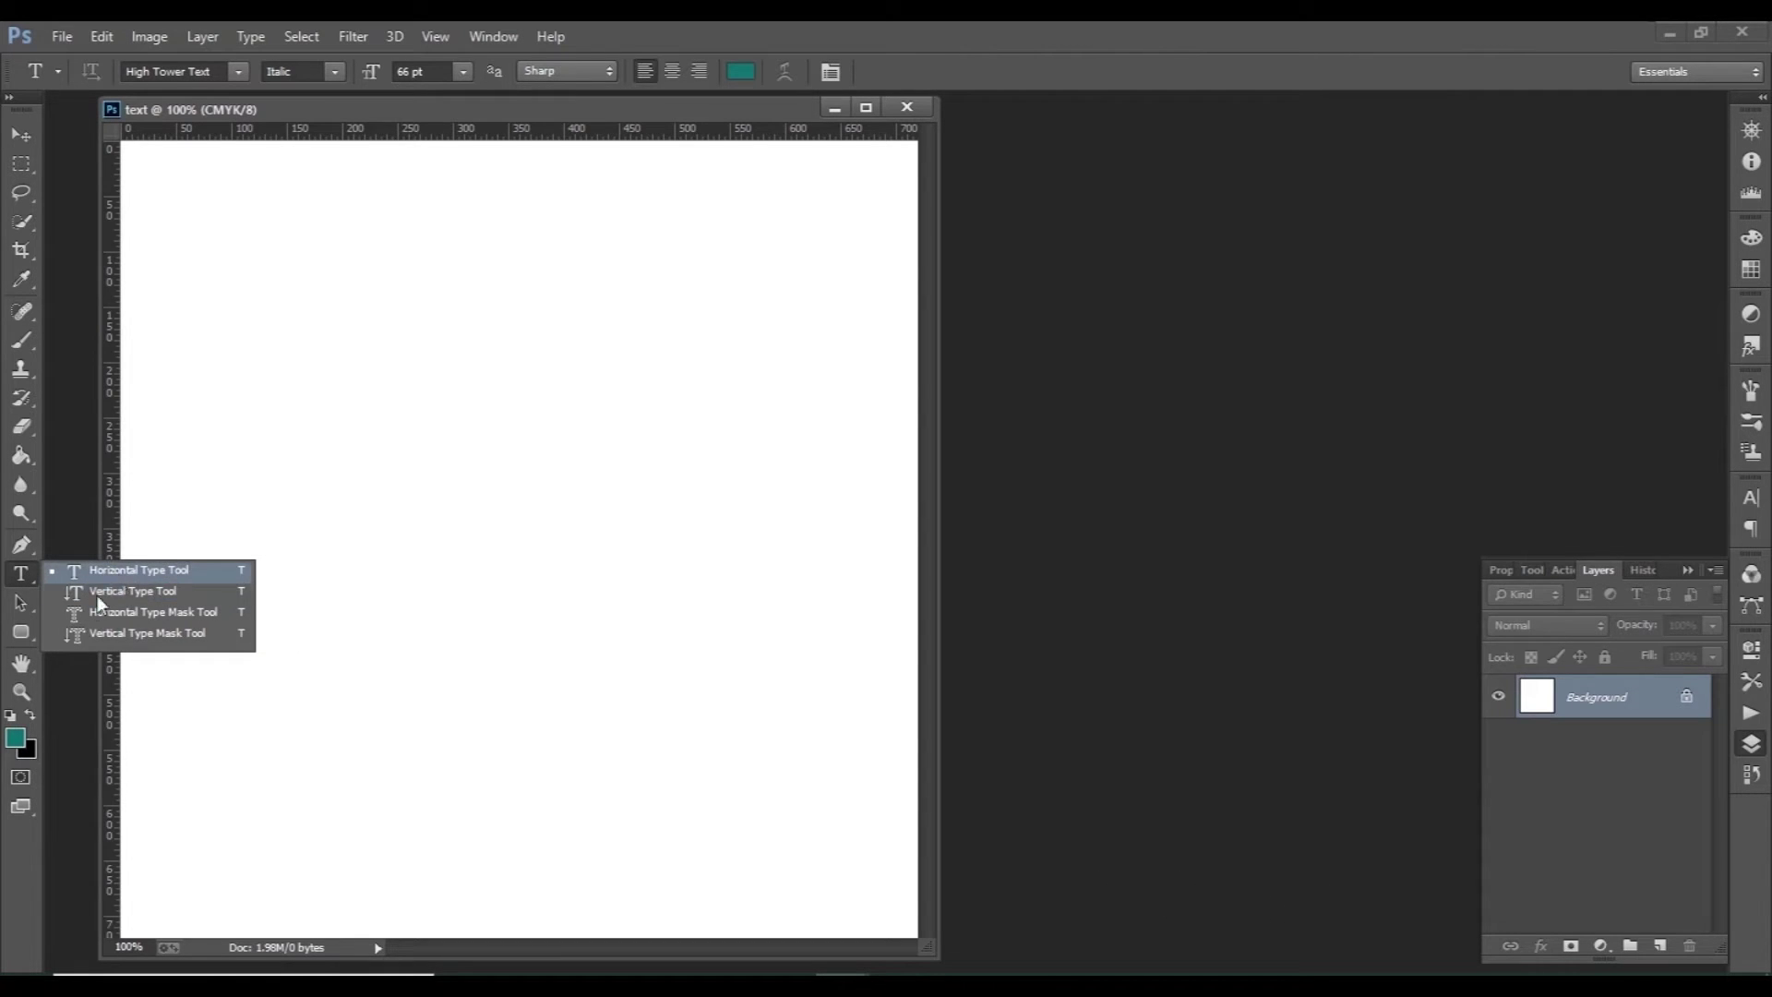
pyautogui.click(42, 448)
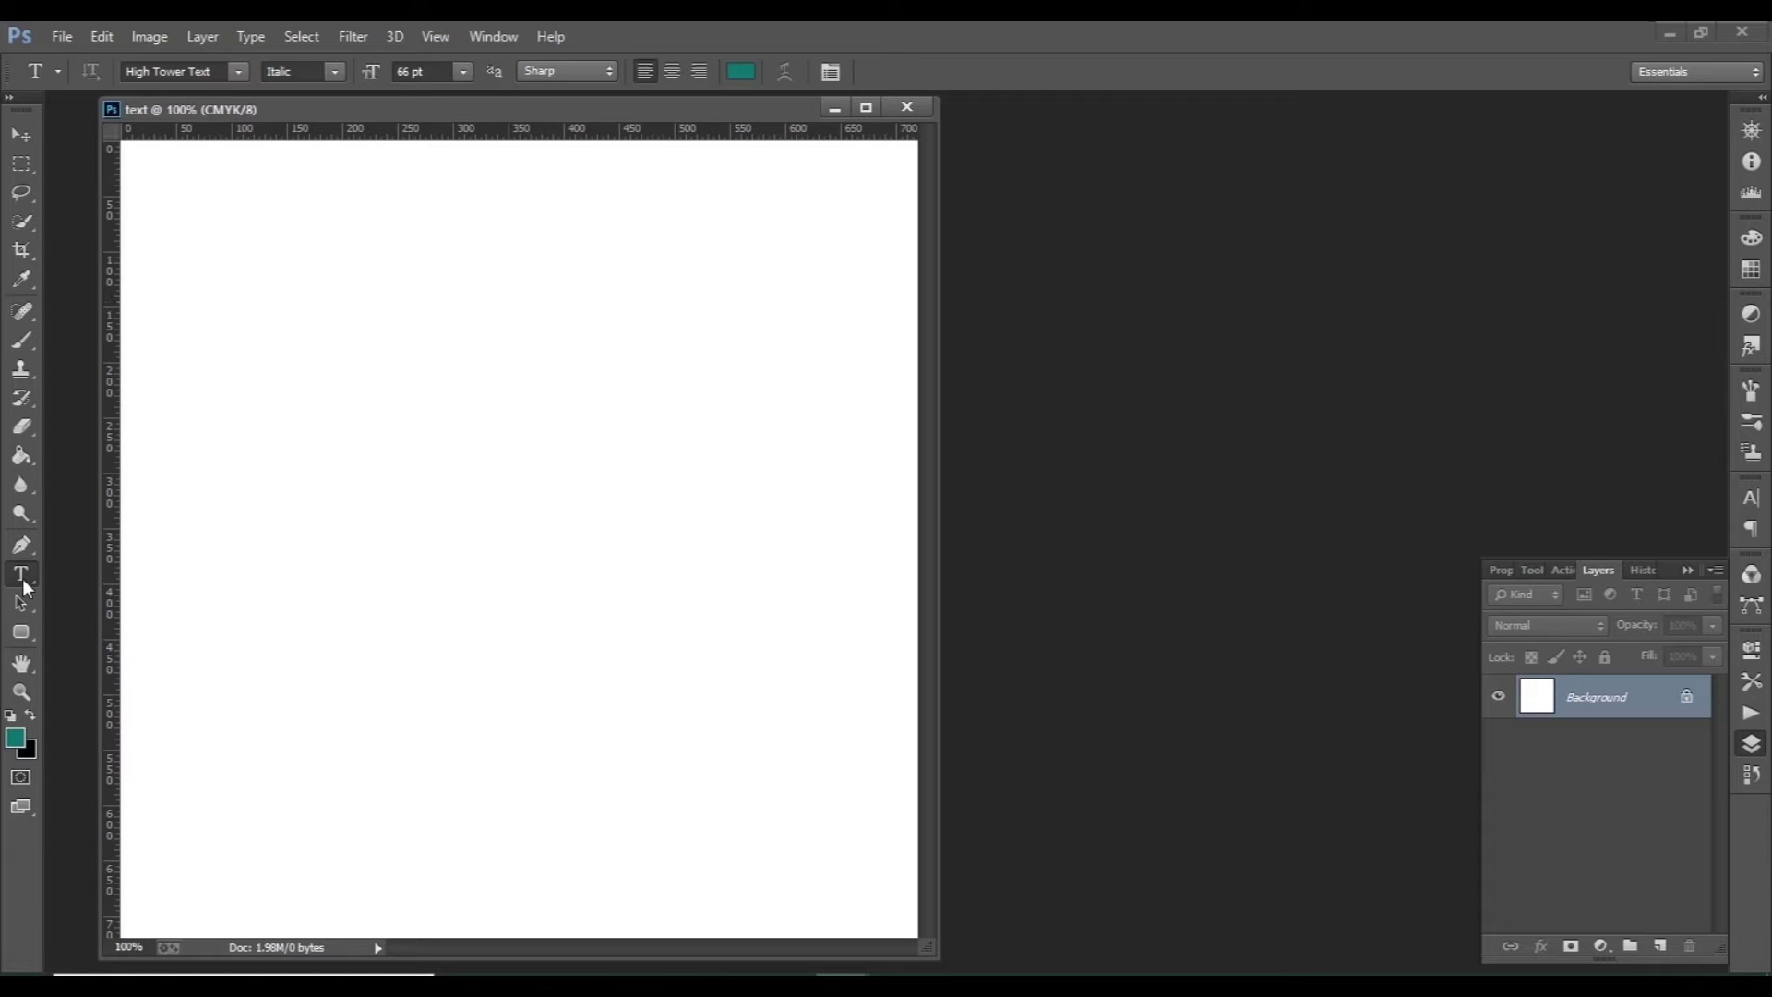
pyautogui.click(227, 235)
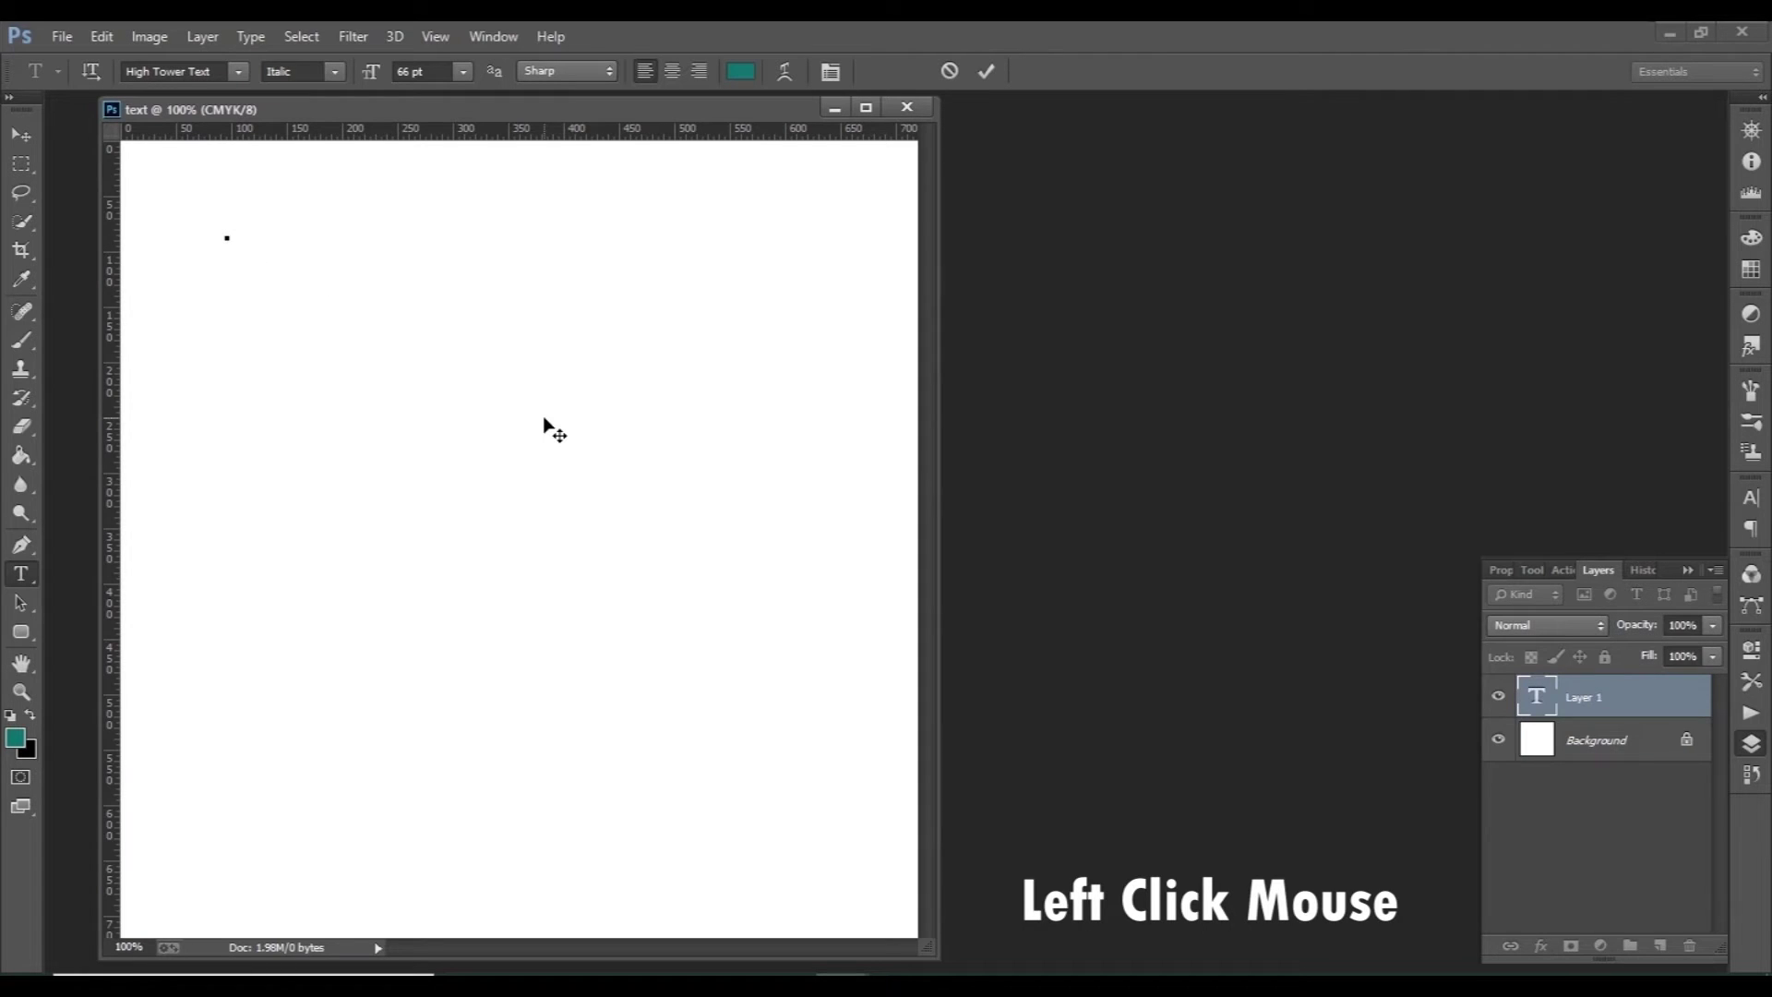
pyautogui.write('R')
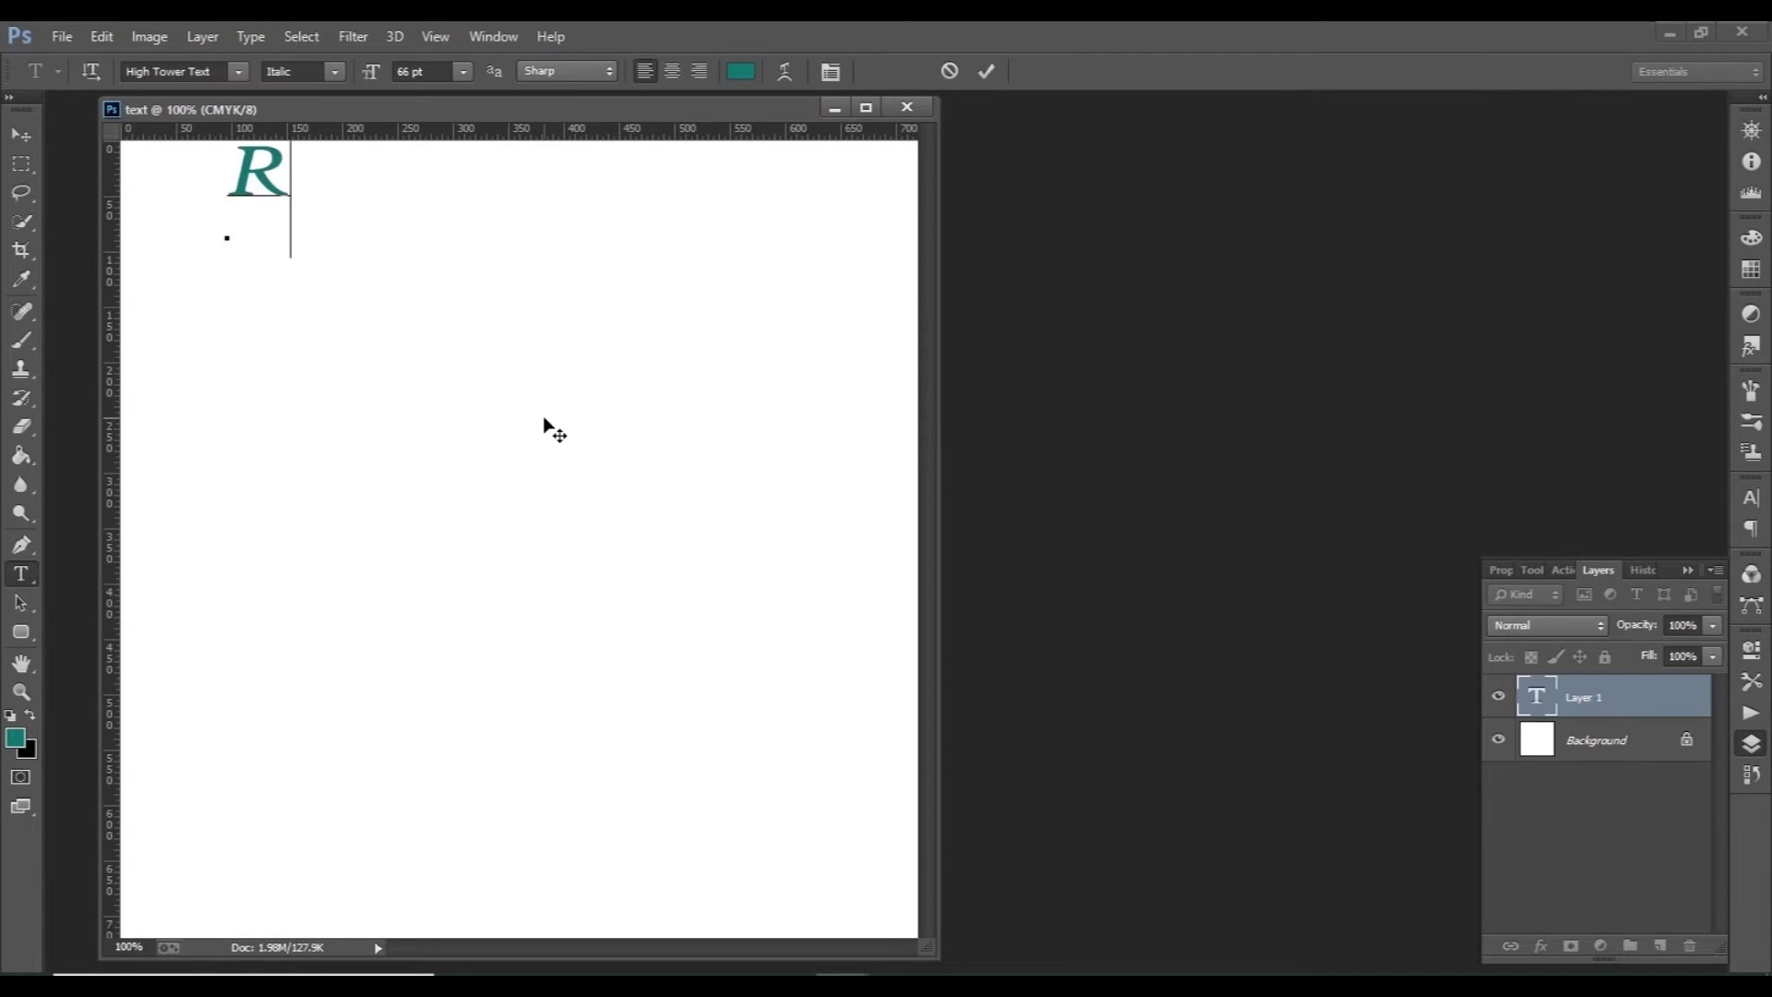
pyautogui.write('eal men P')
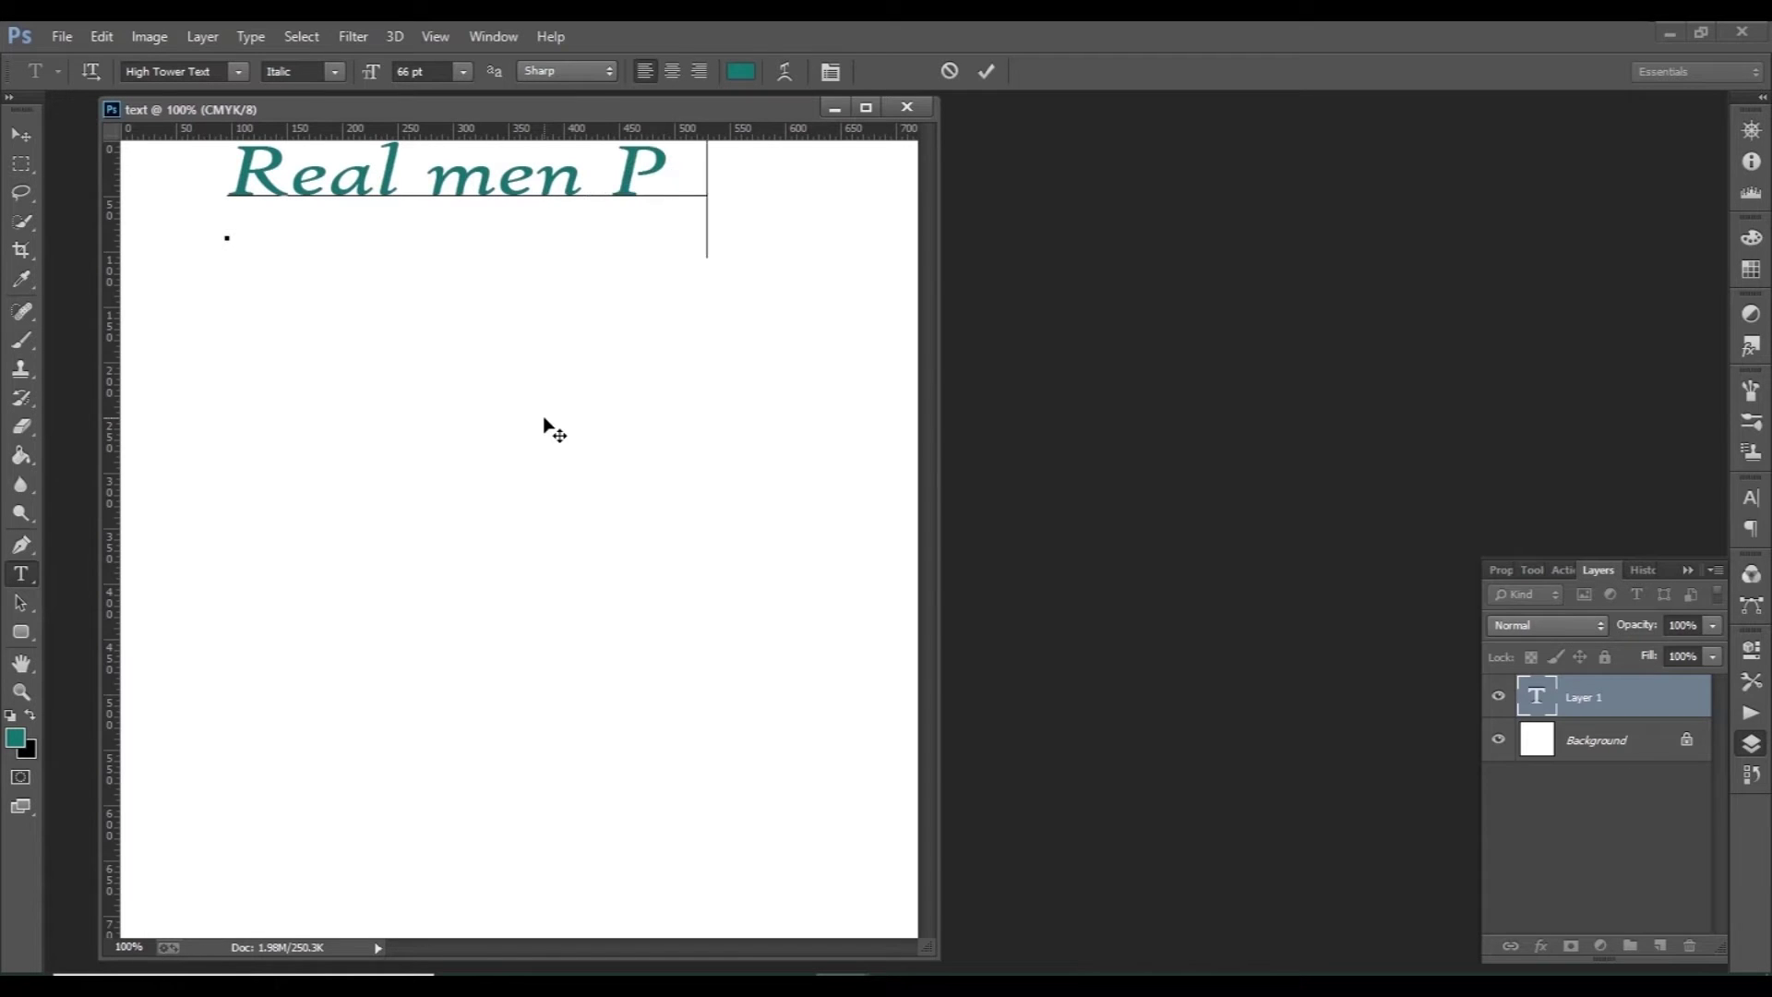
pyautogui.write('ray')
pyautogui.click(987, 70)
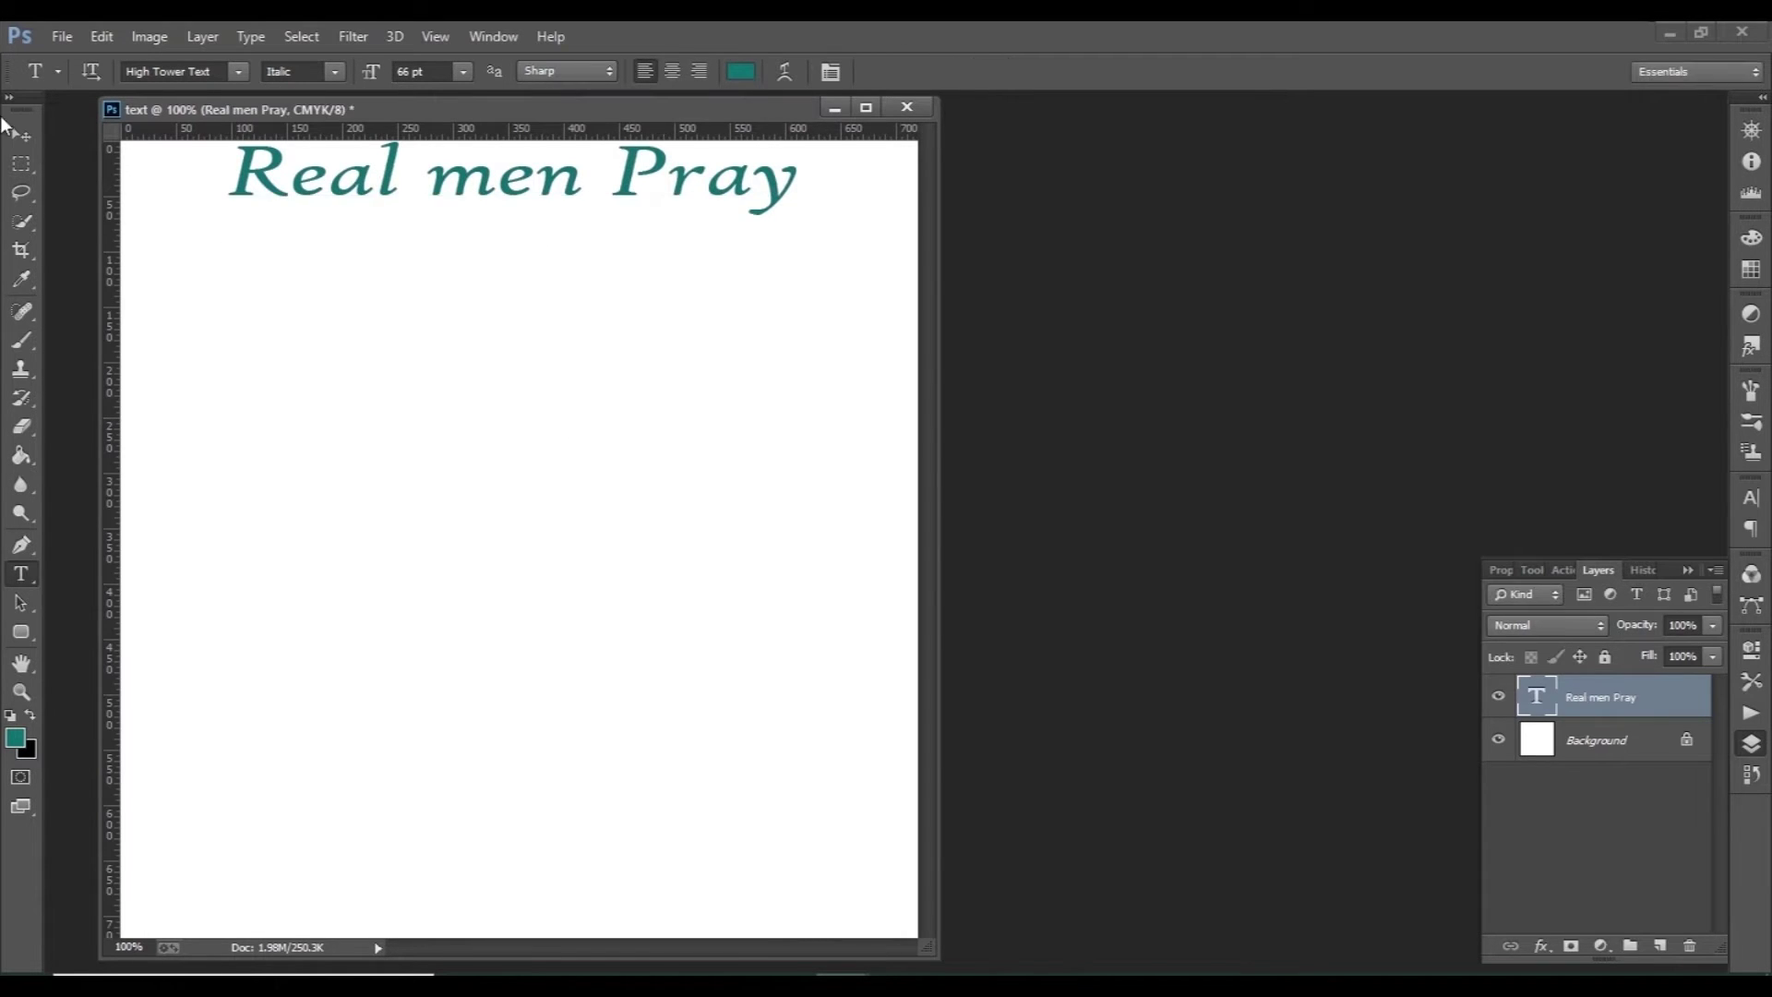
pyautogui.click(19, 137)
pyautogui.moveTo(351, 195); pyautogui.dragTo(360, 251)
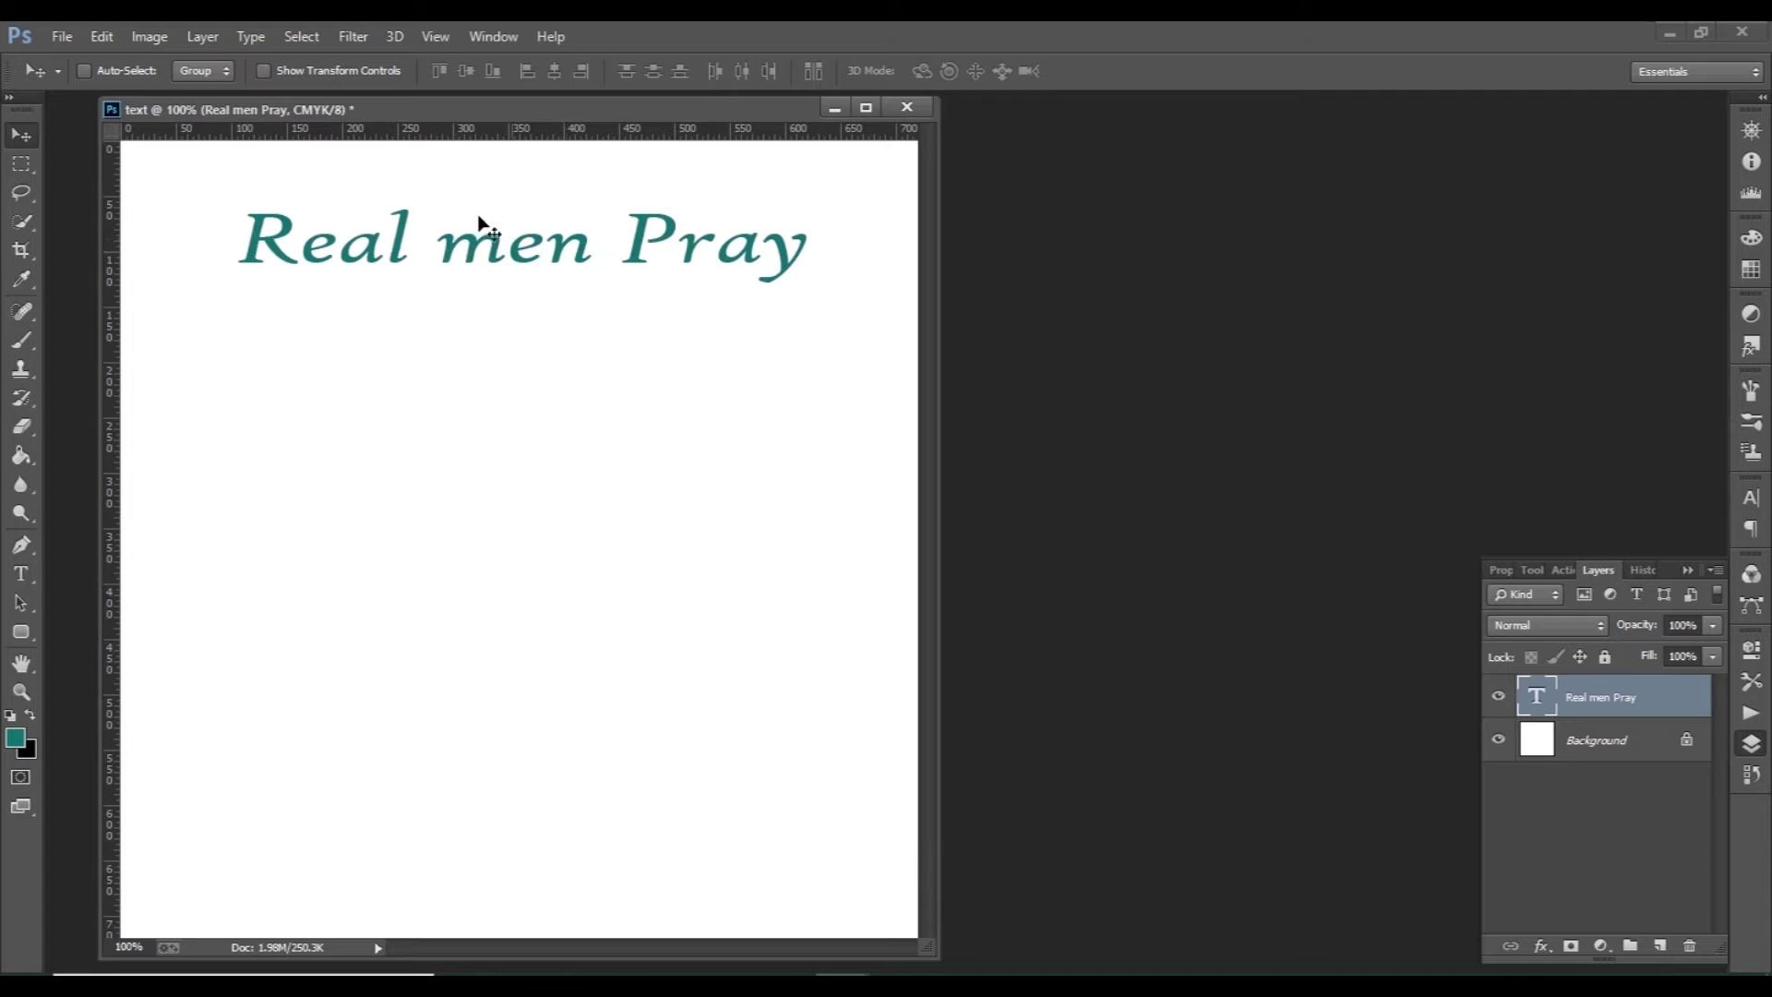
# Step: Capitalize "men" so the heading reads "Real Men Pray", and nudge the heading slightly down
pyautogui.click(21, 574)
pyautogui.click(508, 252)
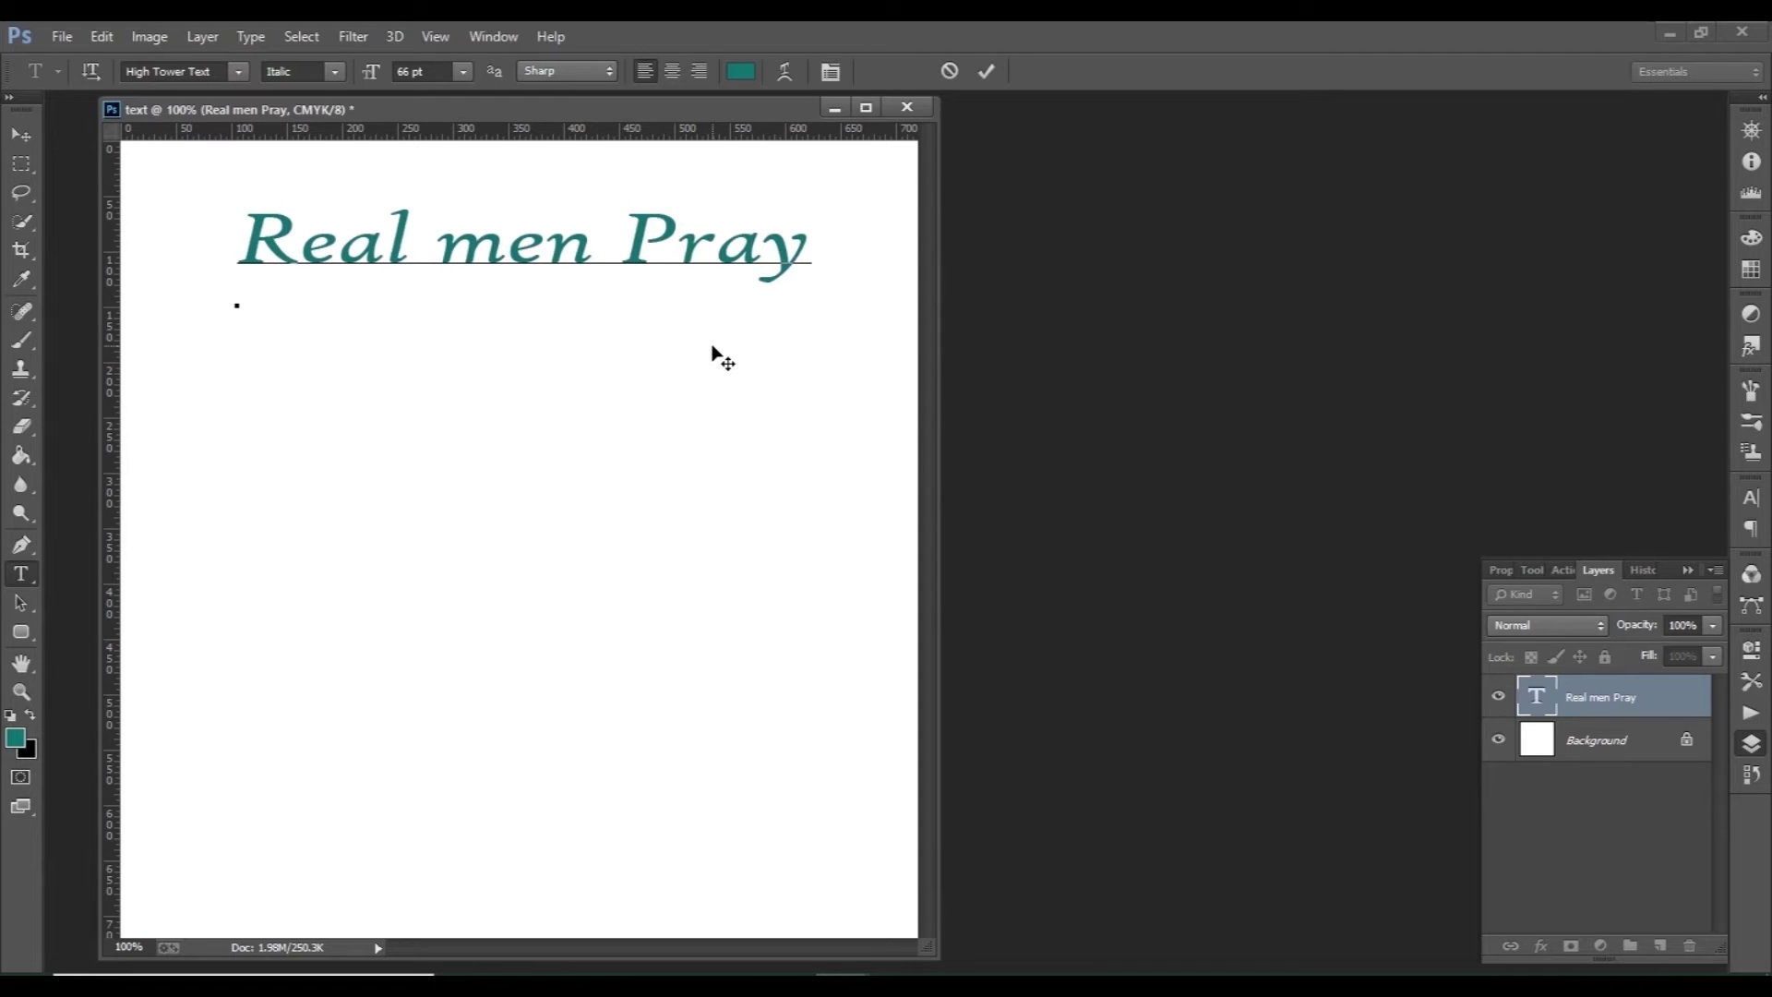
pyautogui.press('BackSpace')
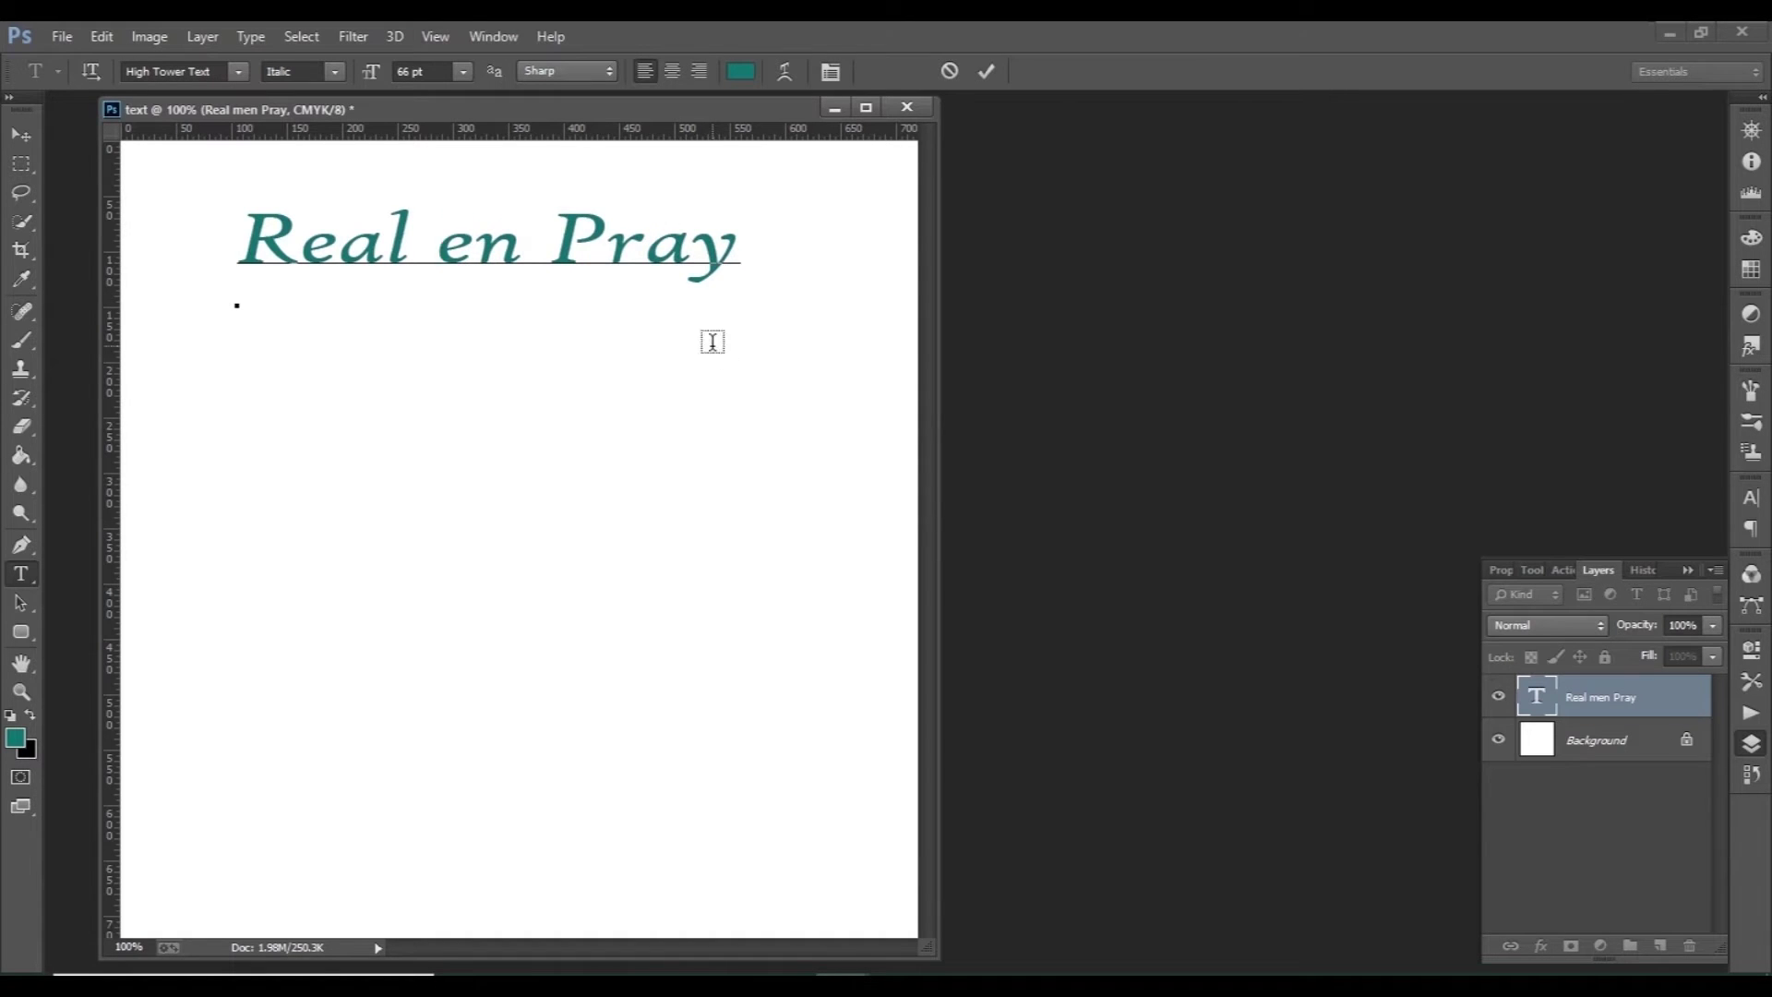
pyautogui.write('M')
pyautogui.click(984, 70)
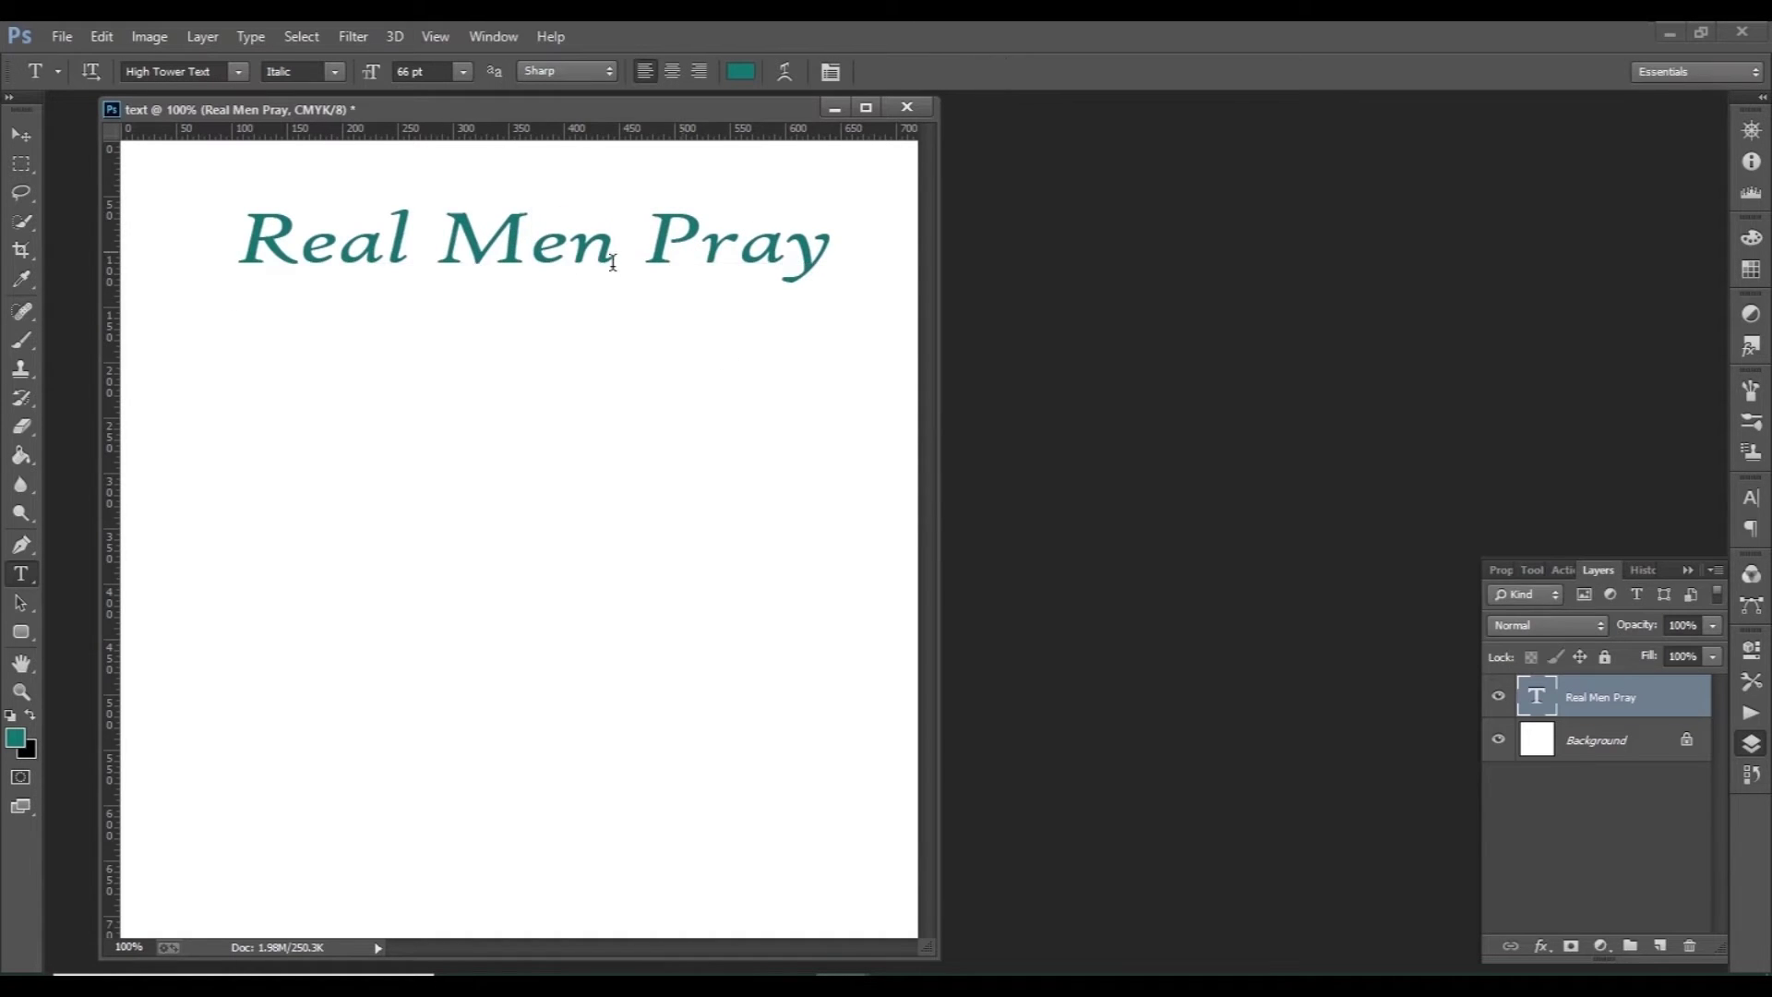
pyautogui.click(22, 135)
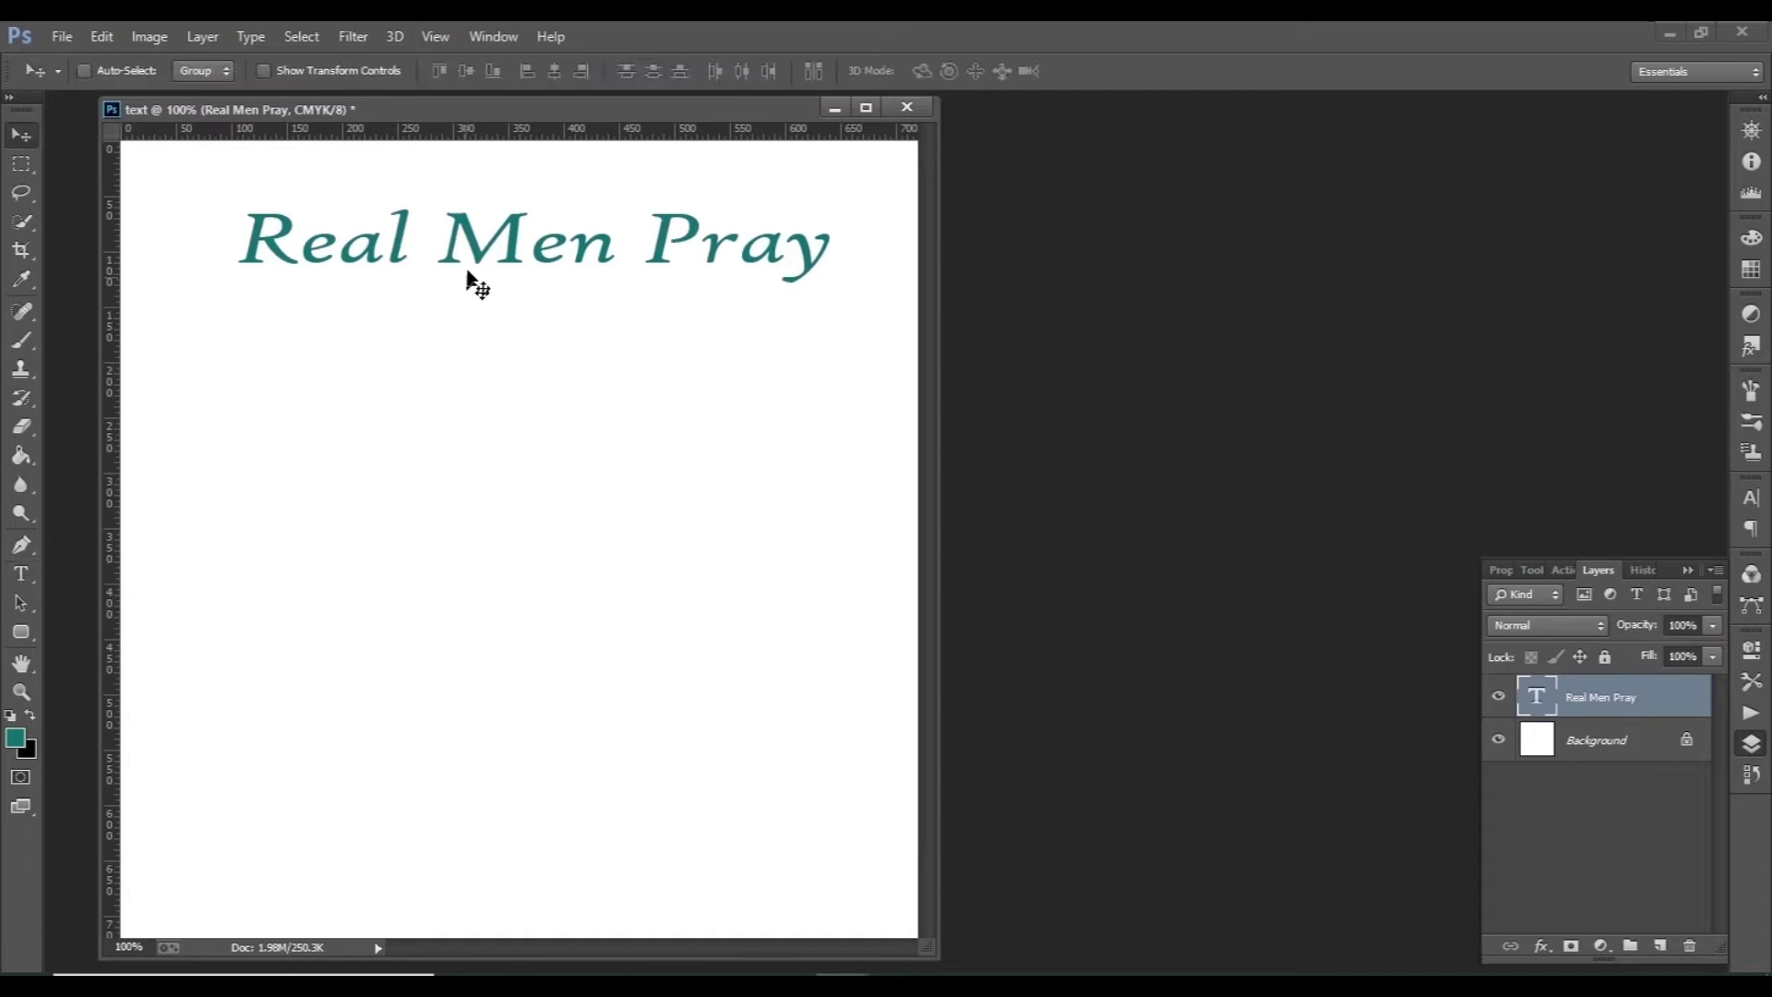
pyautogui.moveTo(477, 269); pyautogui.dragTo(475, 274)
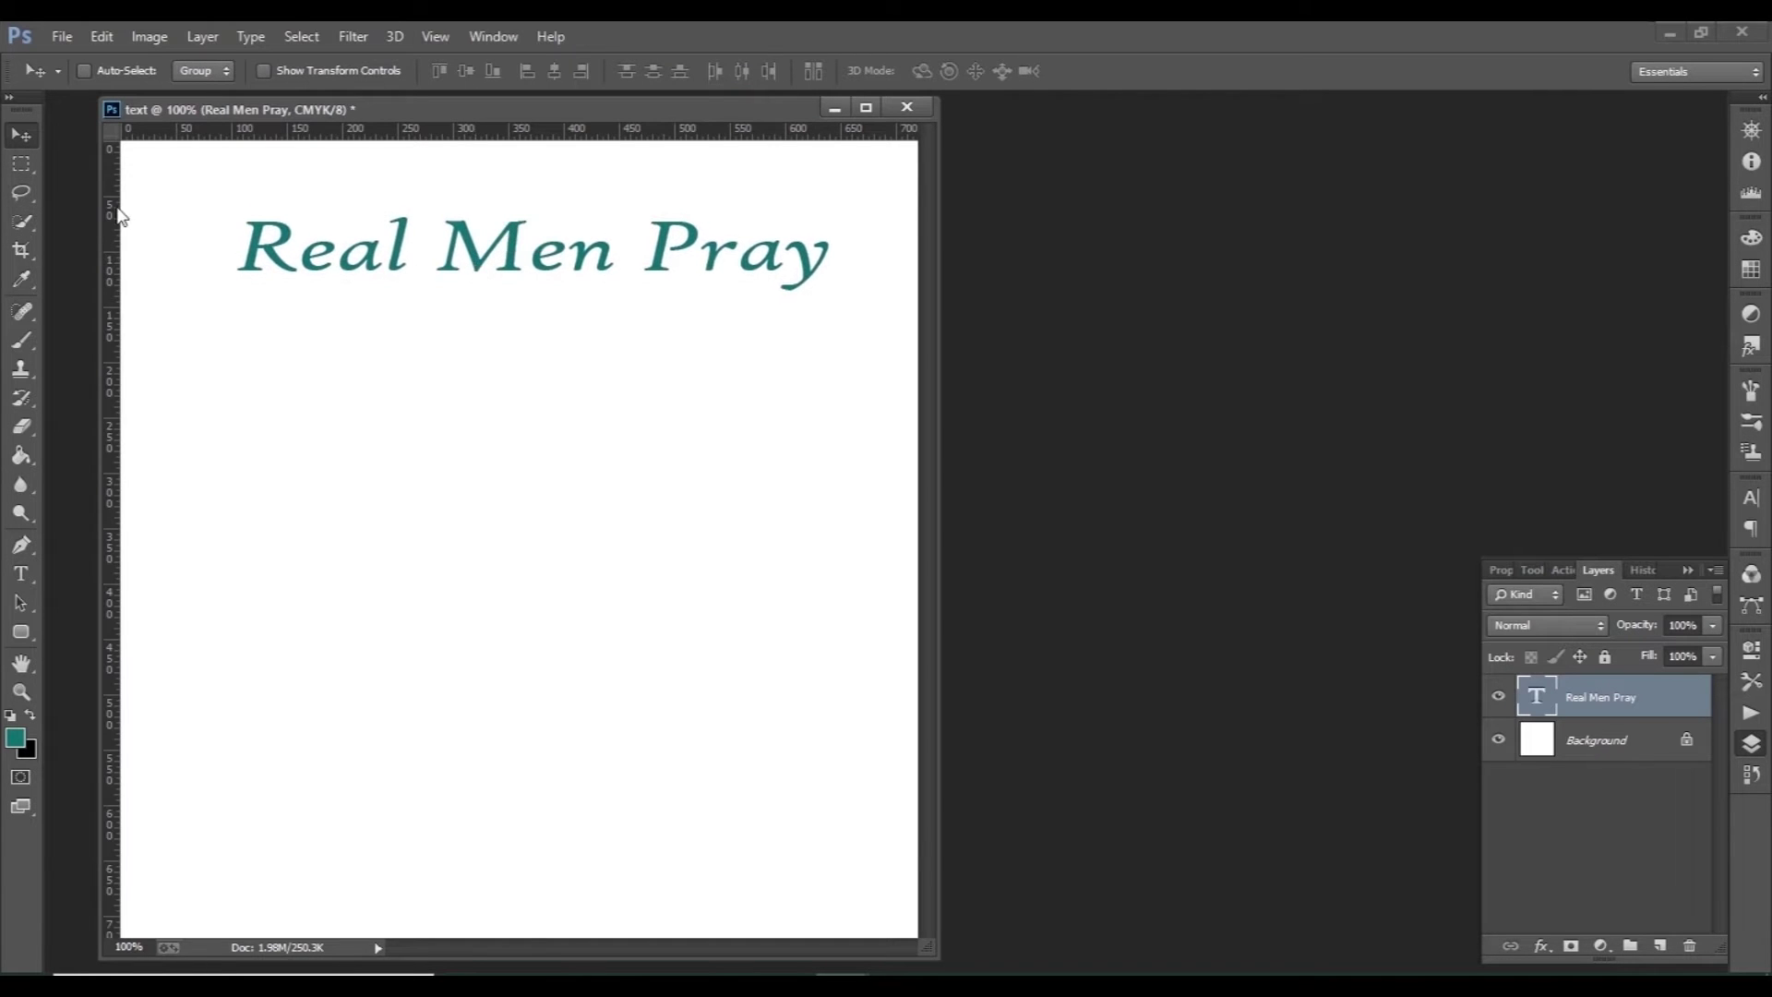
# Step: Change the heading's text color to near-black 0a0a0a
pyautogui.click(20, 574)
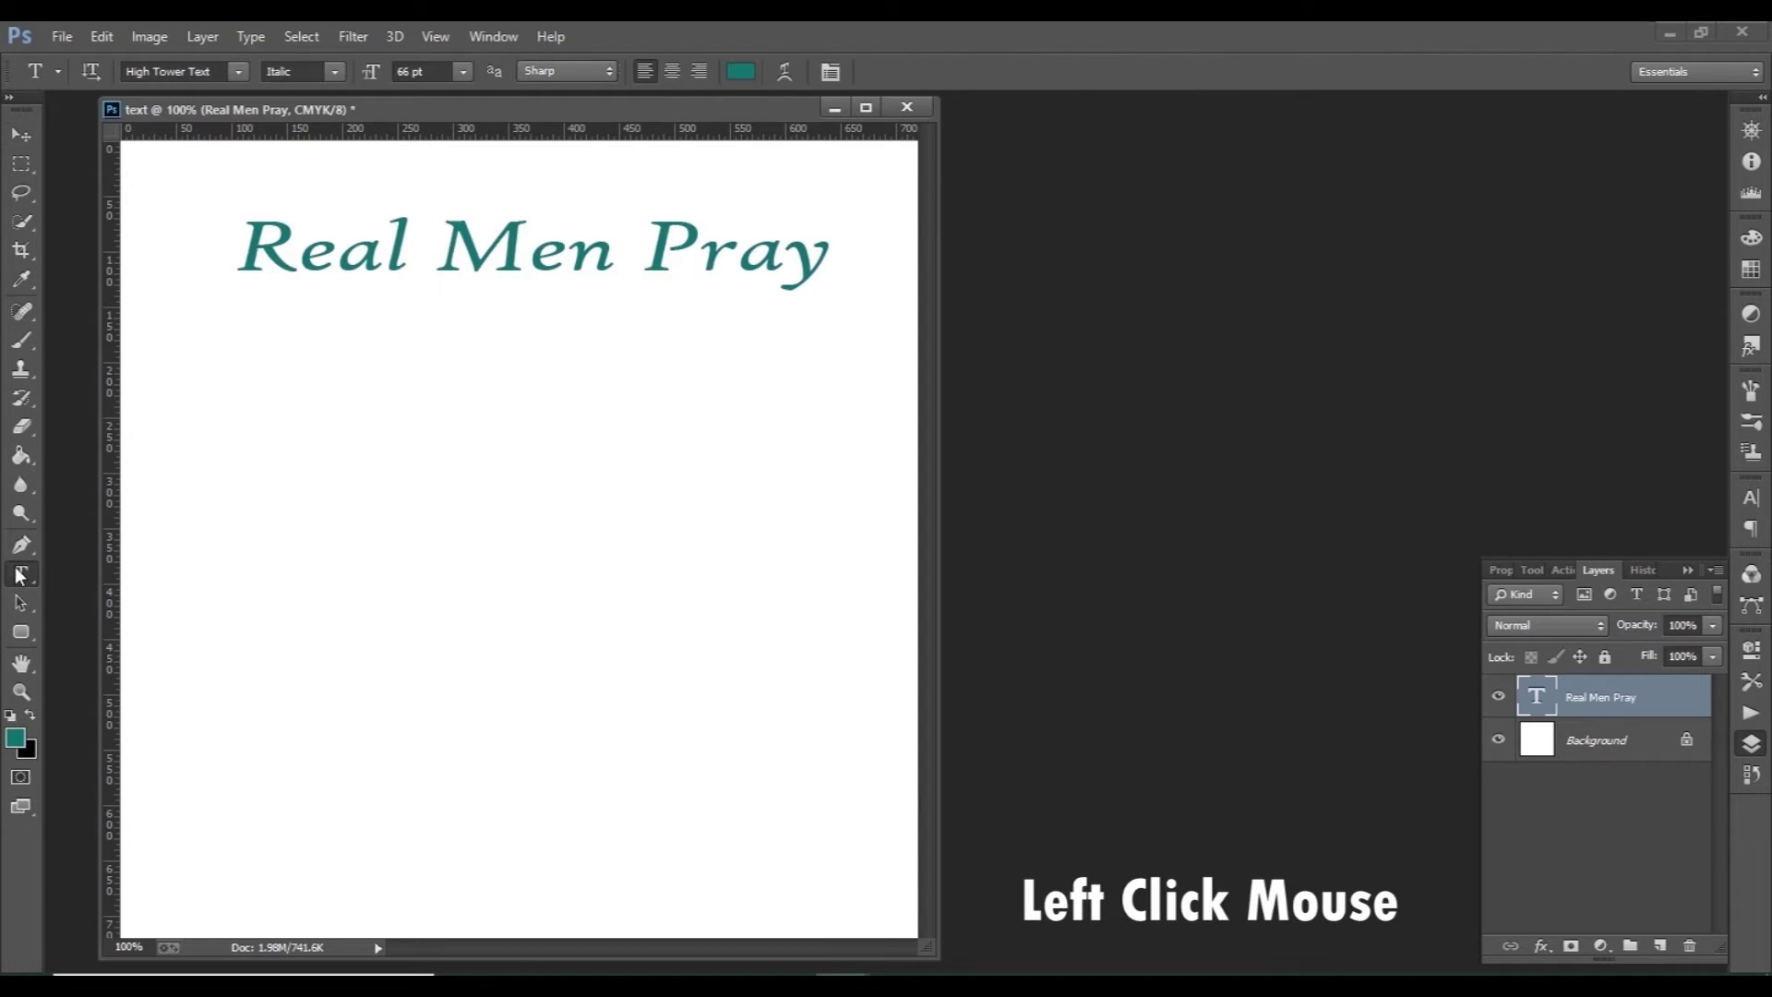
pyautogui.click(742, 74)
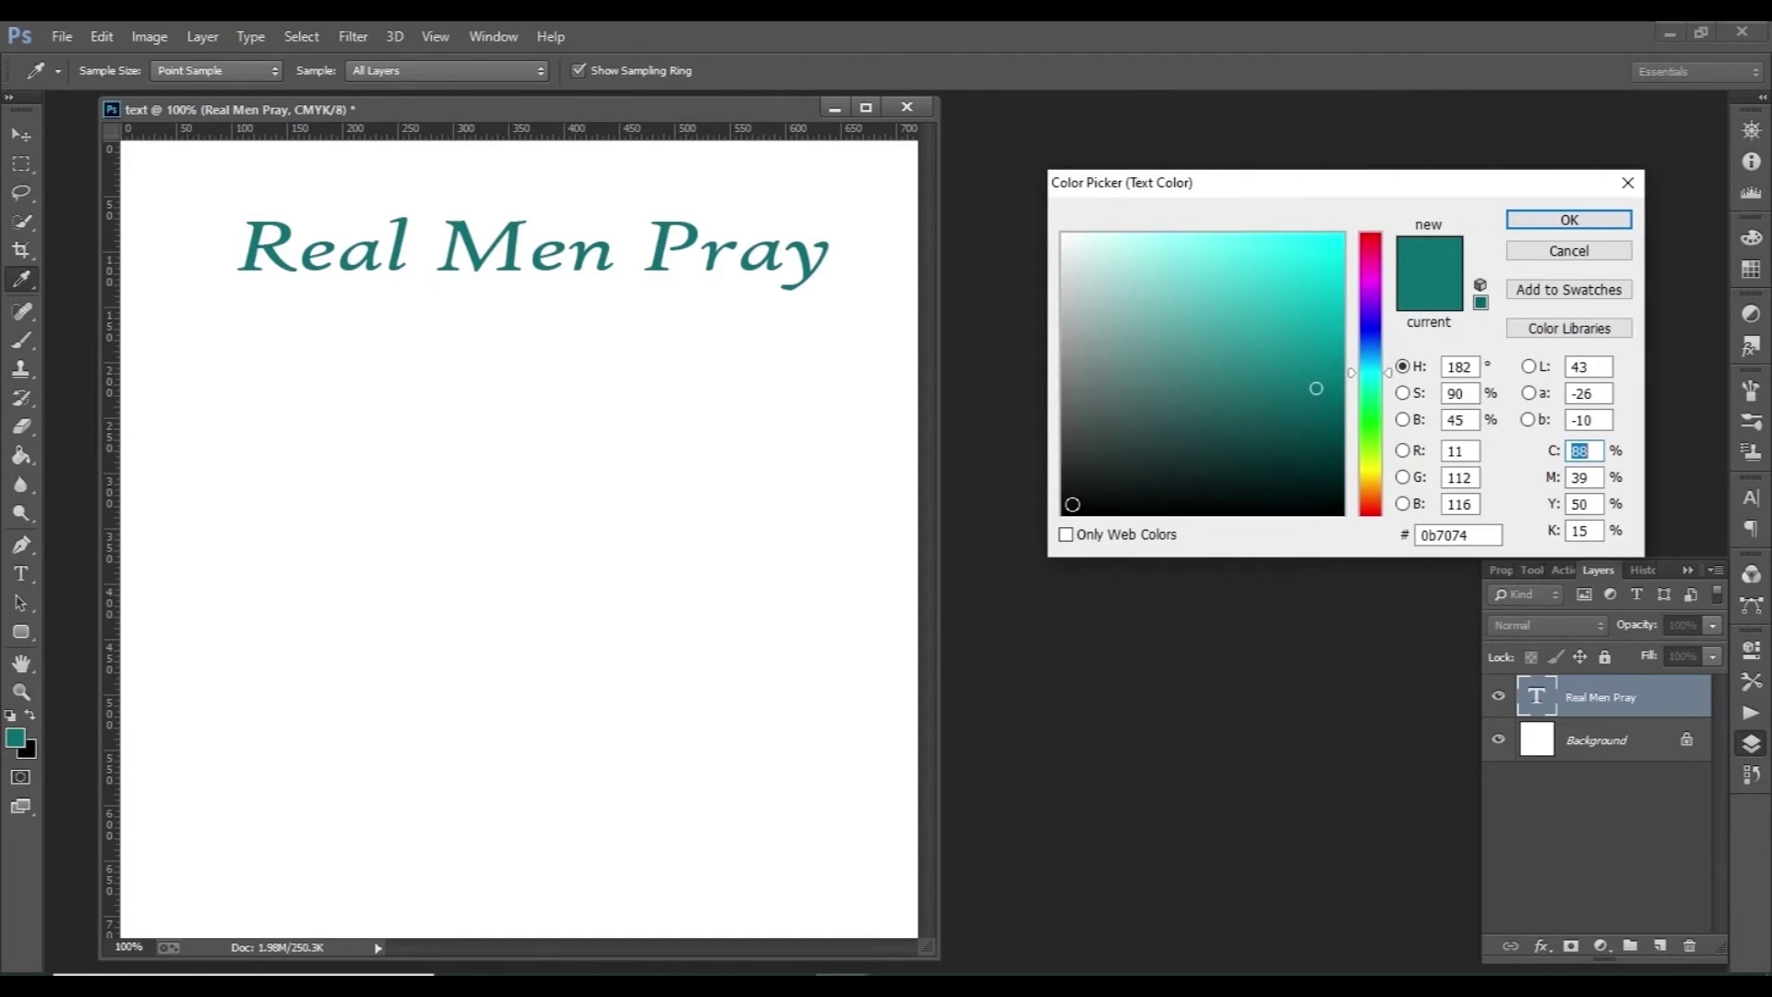
pyautogui.click(1072, 504)
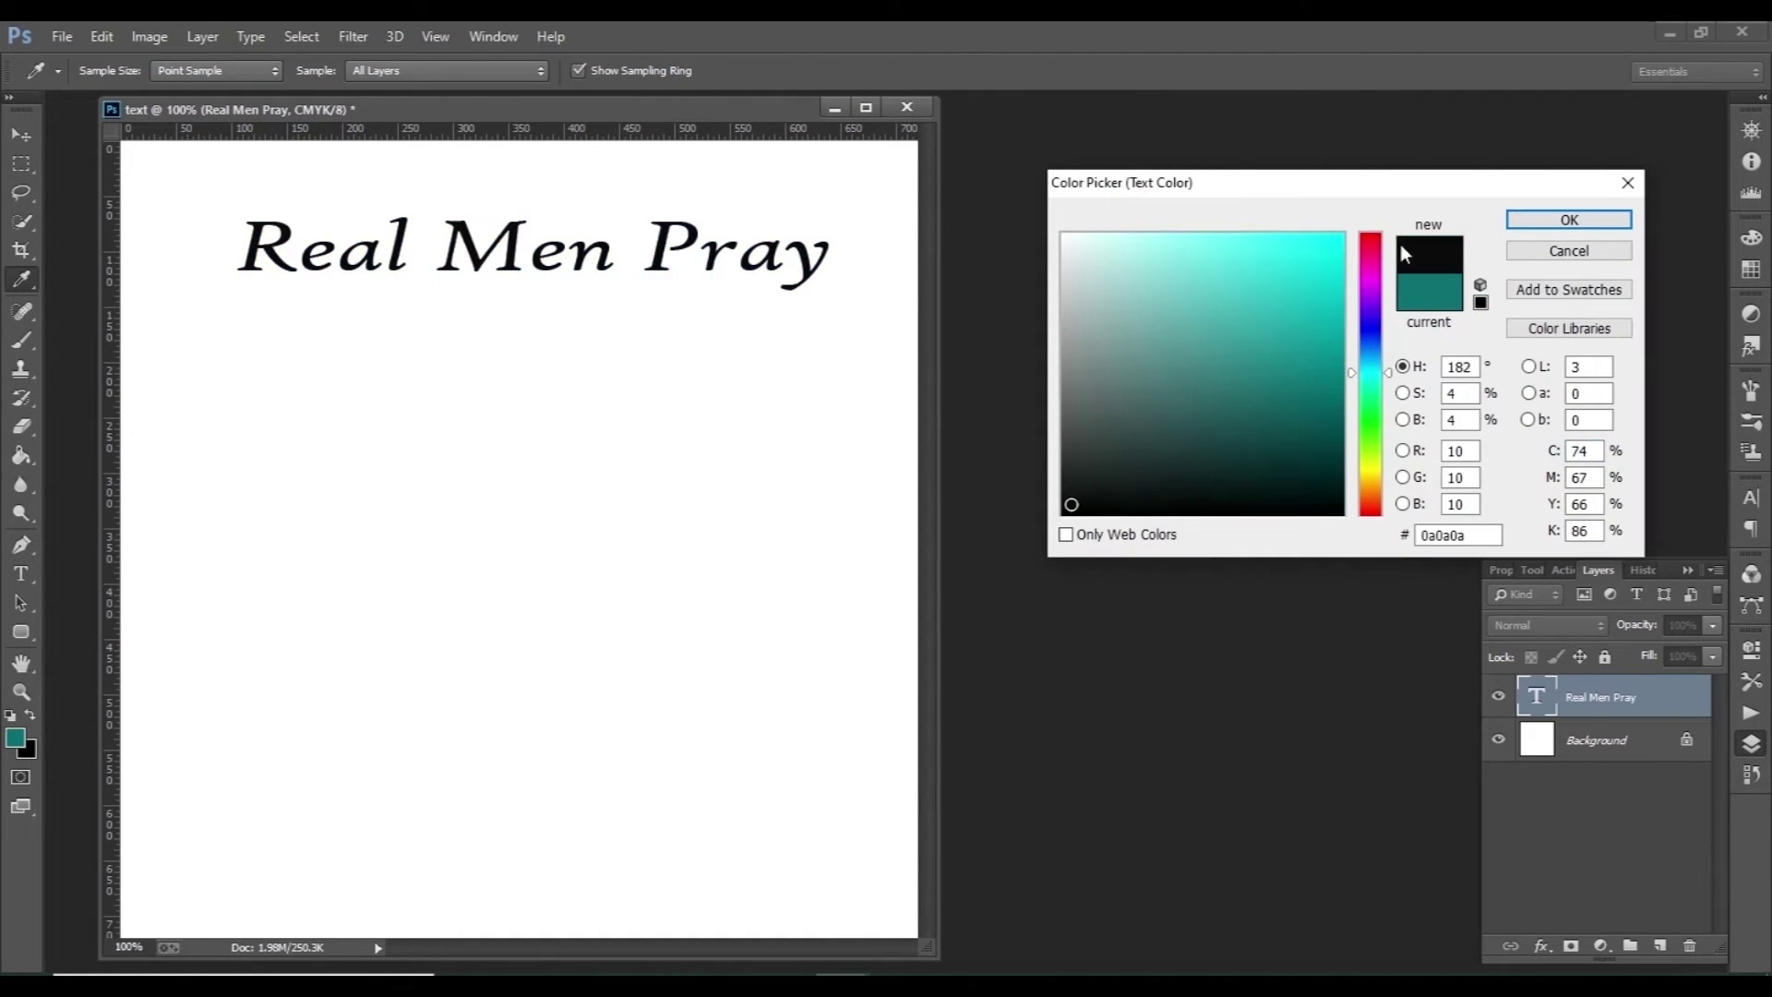
pyautogui.click(1559, 221)
# Step: Change the heading's font to Impact
pyautogui.click(240, 72)
pyautogui.click(273, 173)
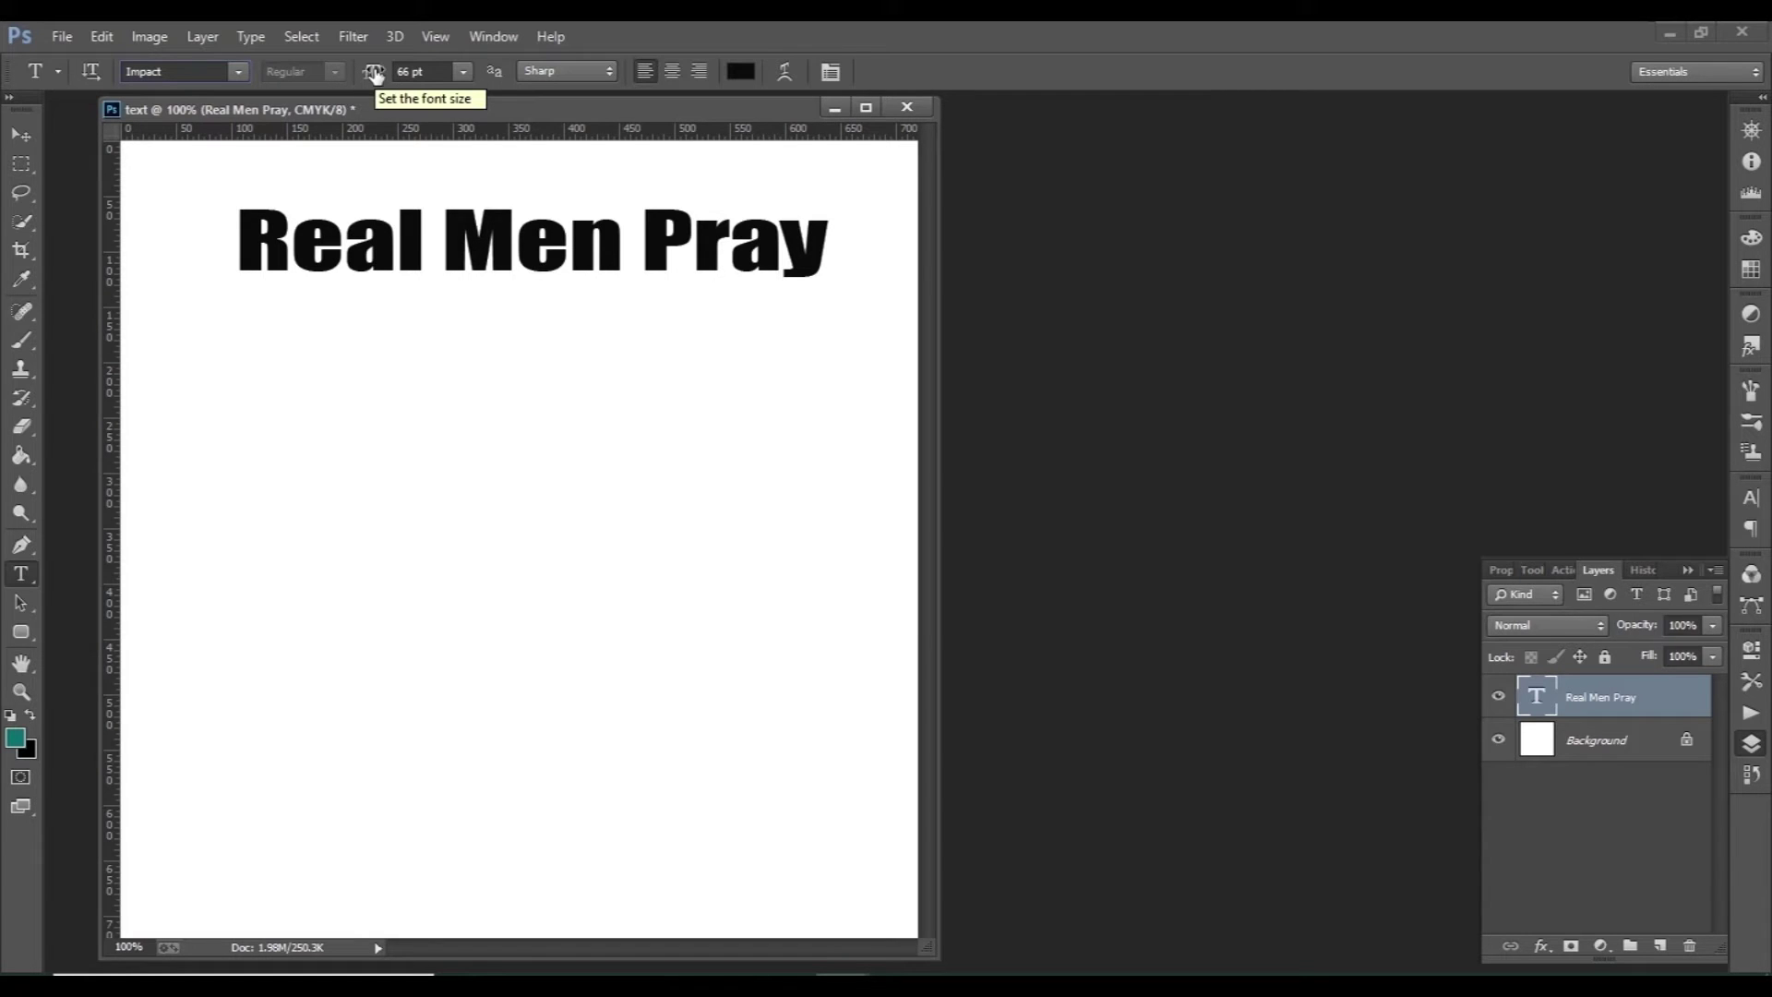
pyautogui.click(738, 74)
pyautogui.click(1636, 182)
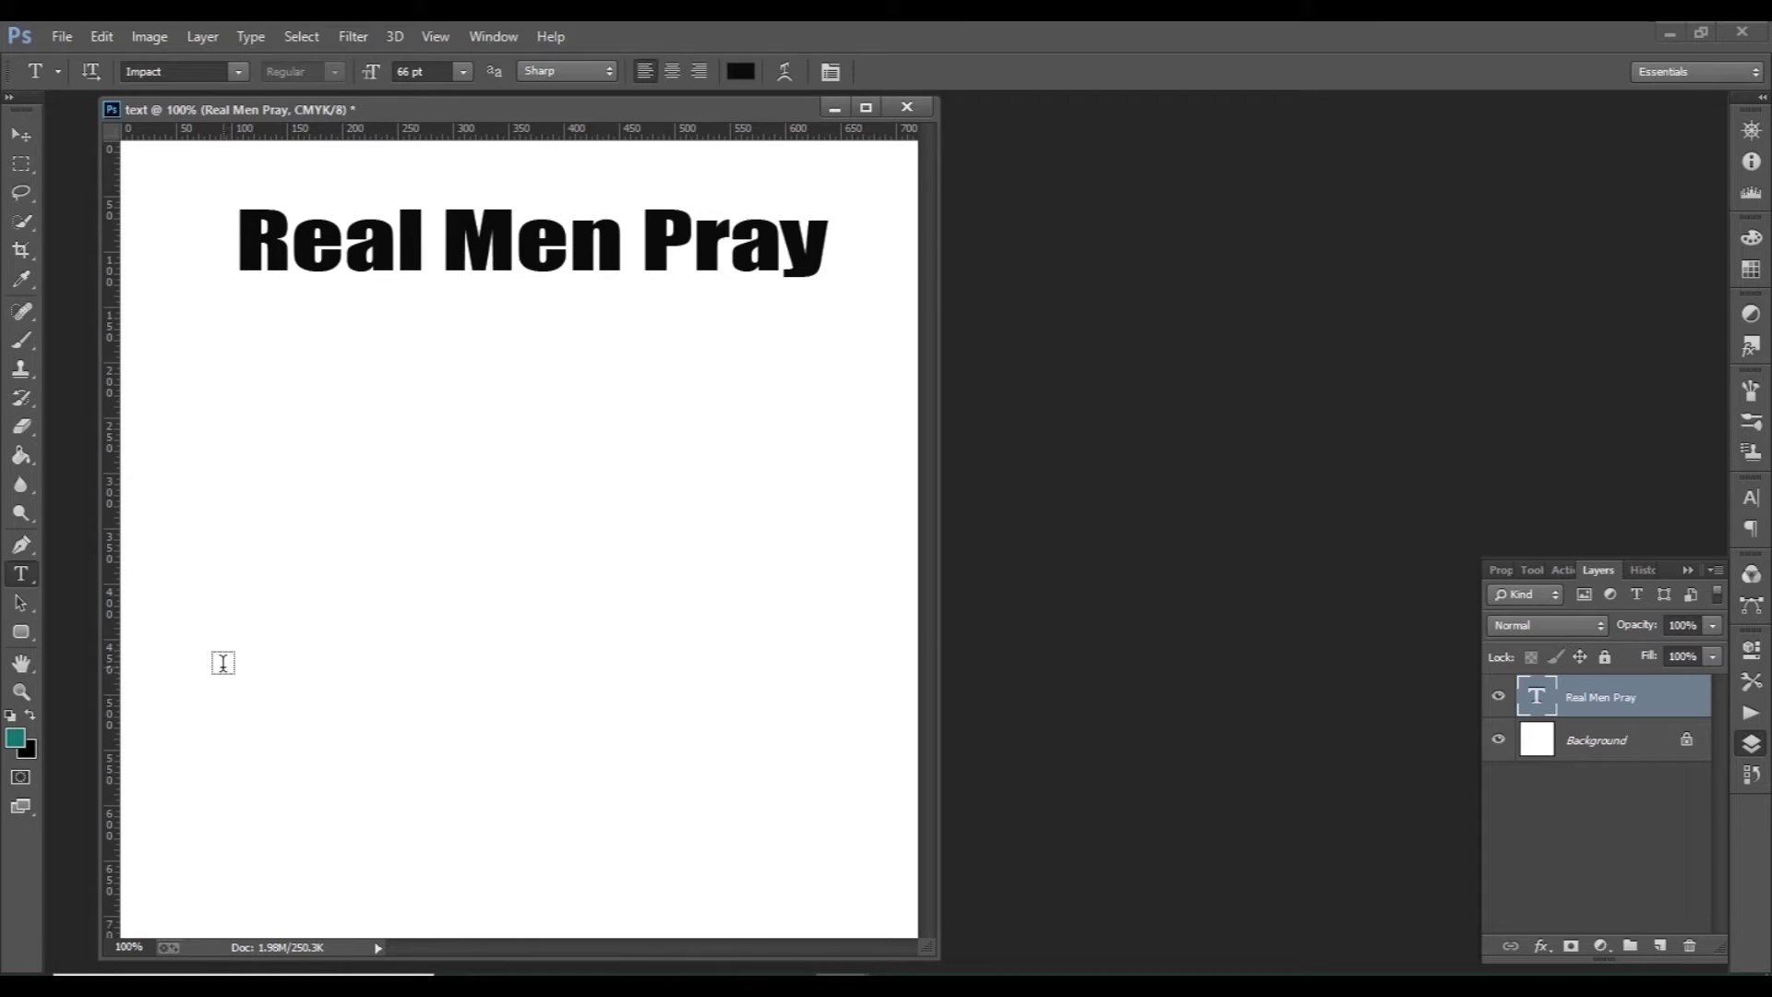
# Step: Add vertical text reading "Vertical" with the Vertical Type tool and place it along the canvas's left side, below the heading
pyautogui.rightClick(22, 579)
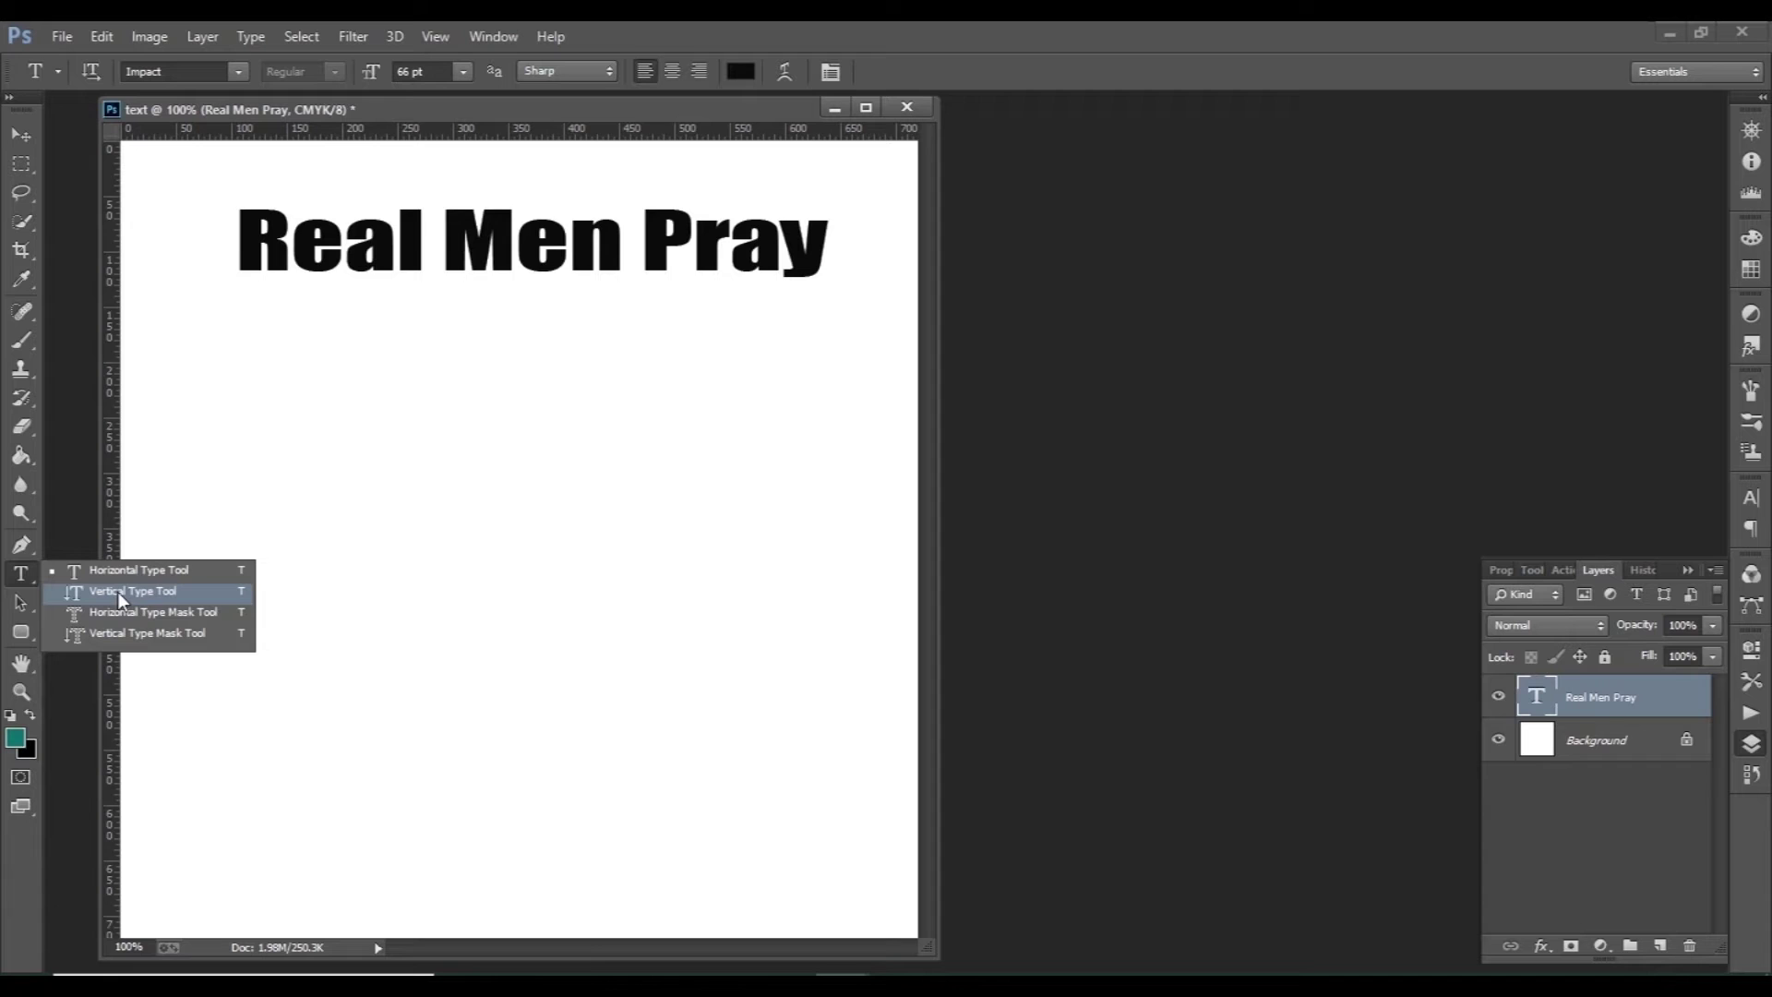
pyautogui.click(118, 592)
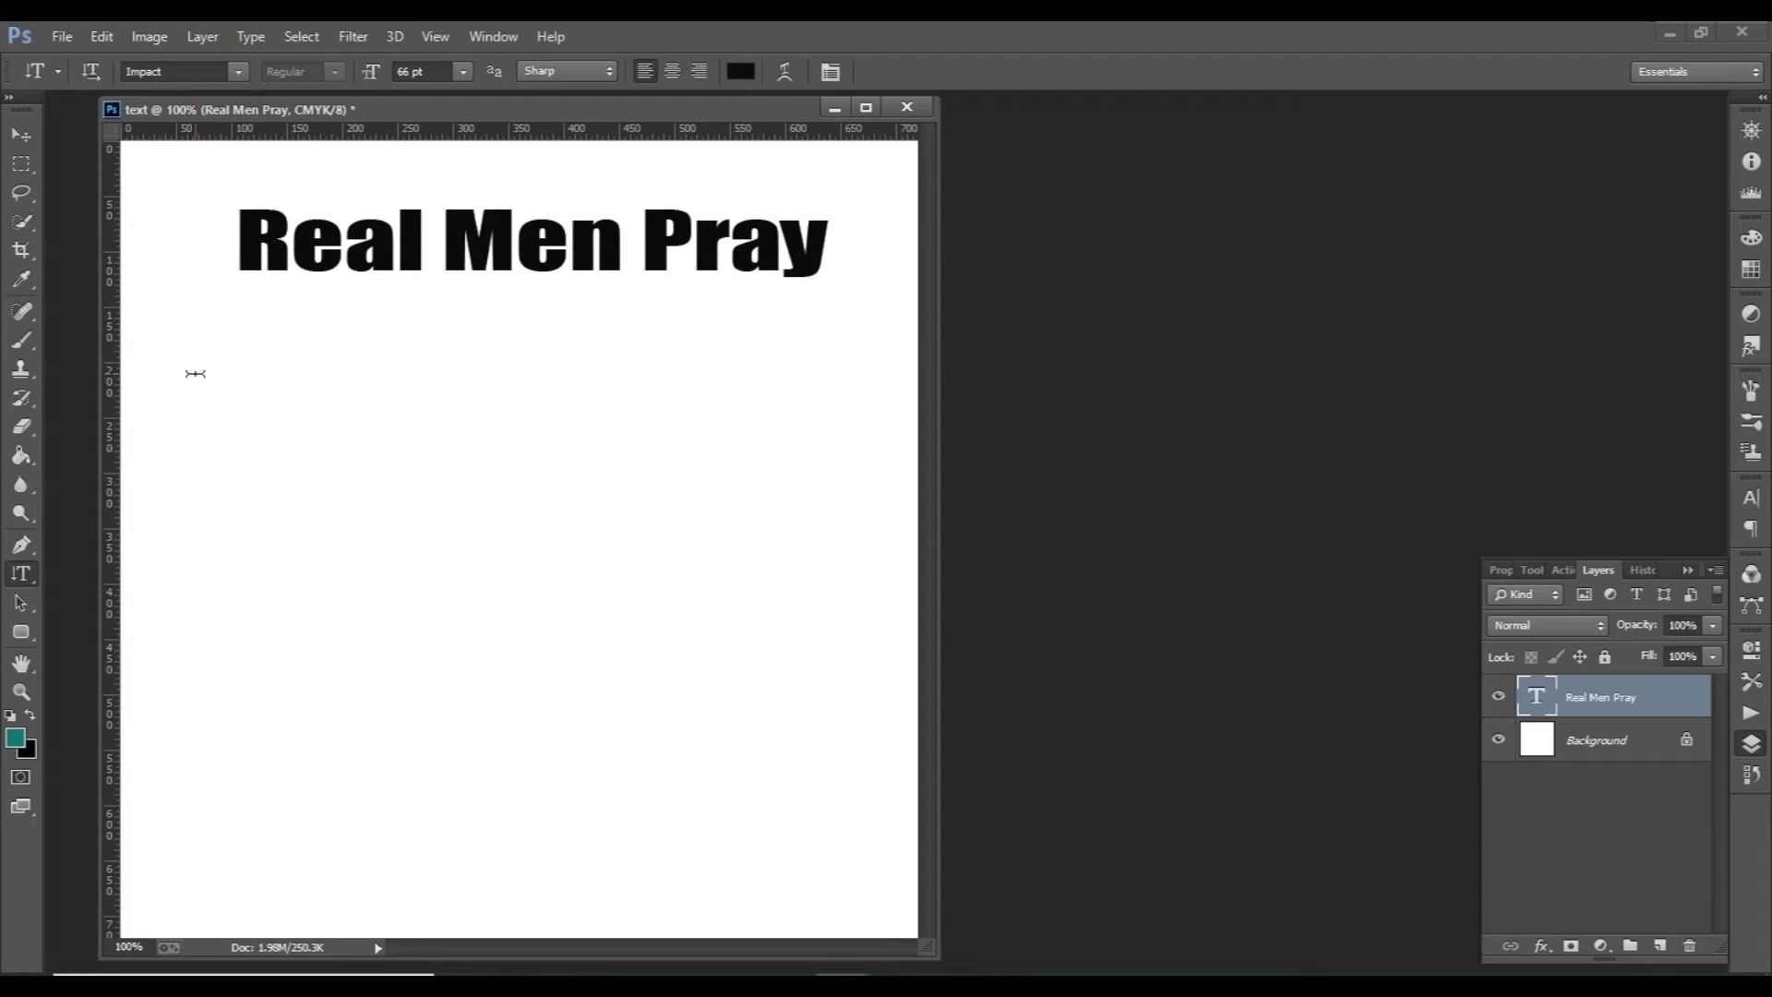
pyautogui.click(194, 373)
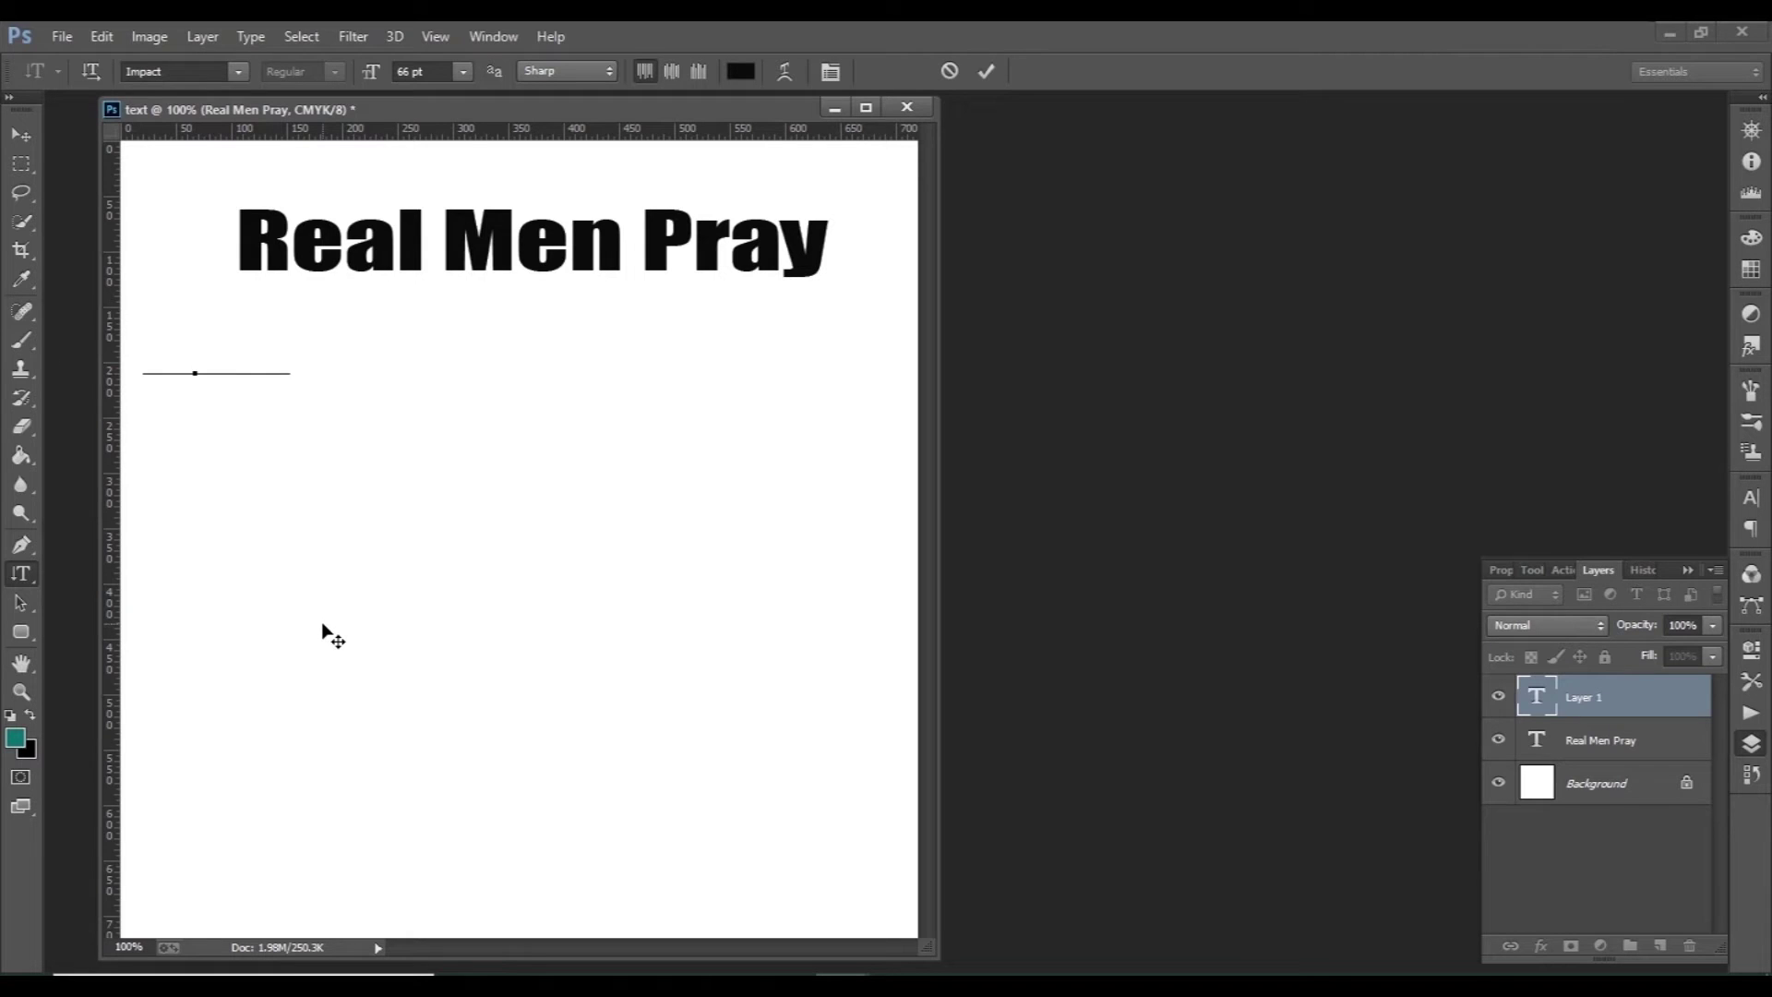
pyautogui.write('Vertical')
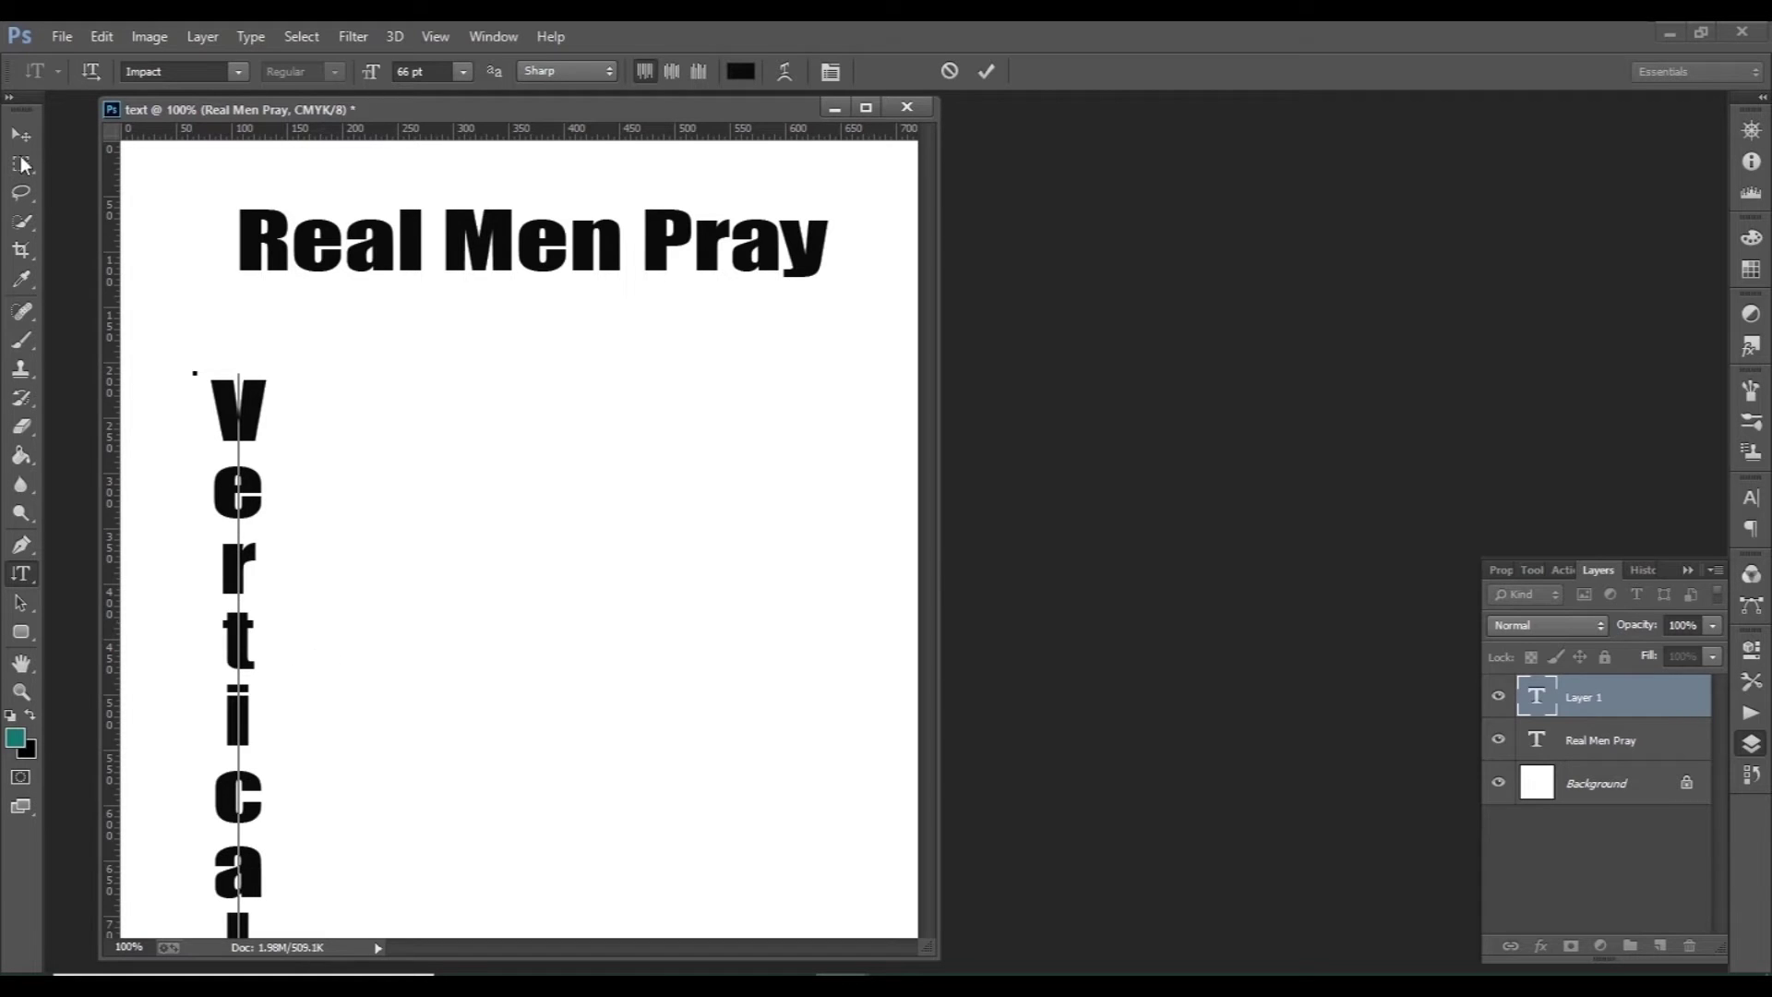
pyautogui.click(27, 141)
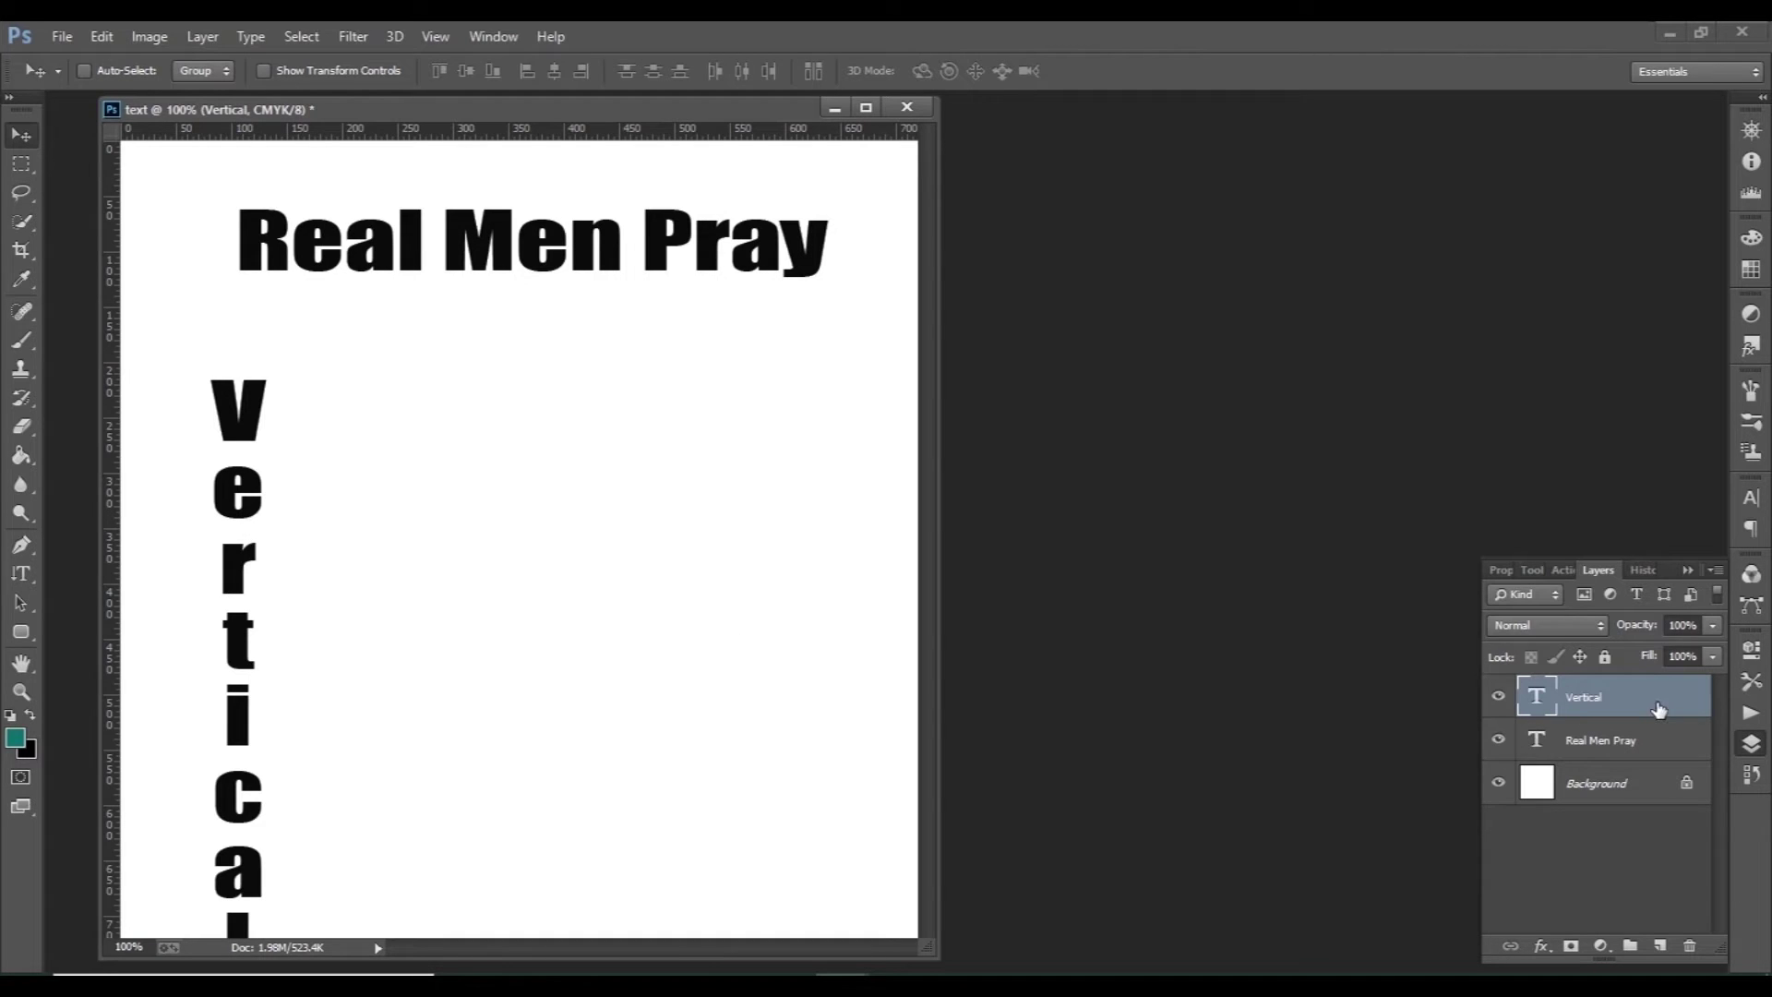
pyautogui.moveTo(239, 583); pyautogui.dragTo(194, 507)
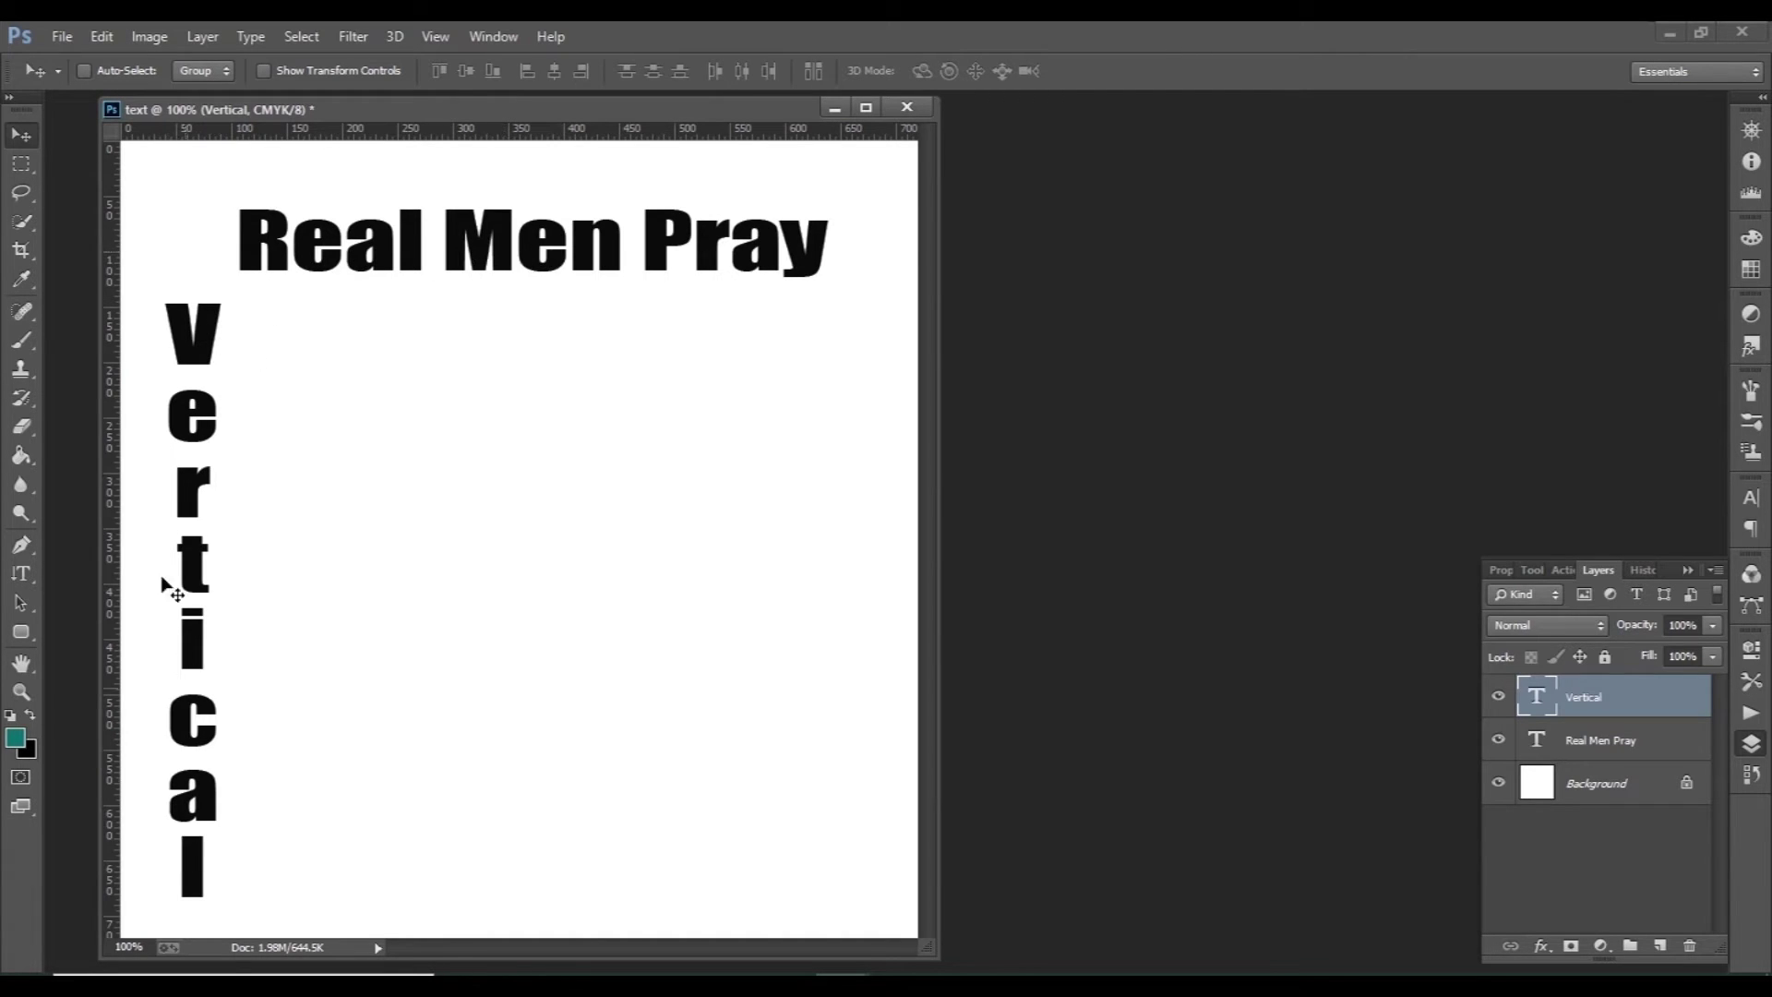
pyautogui.moveTo(196, 363); pyautogui.dragTo(194, 380)
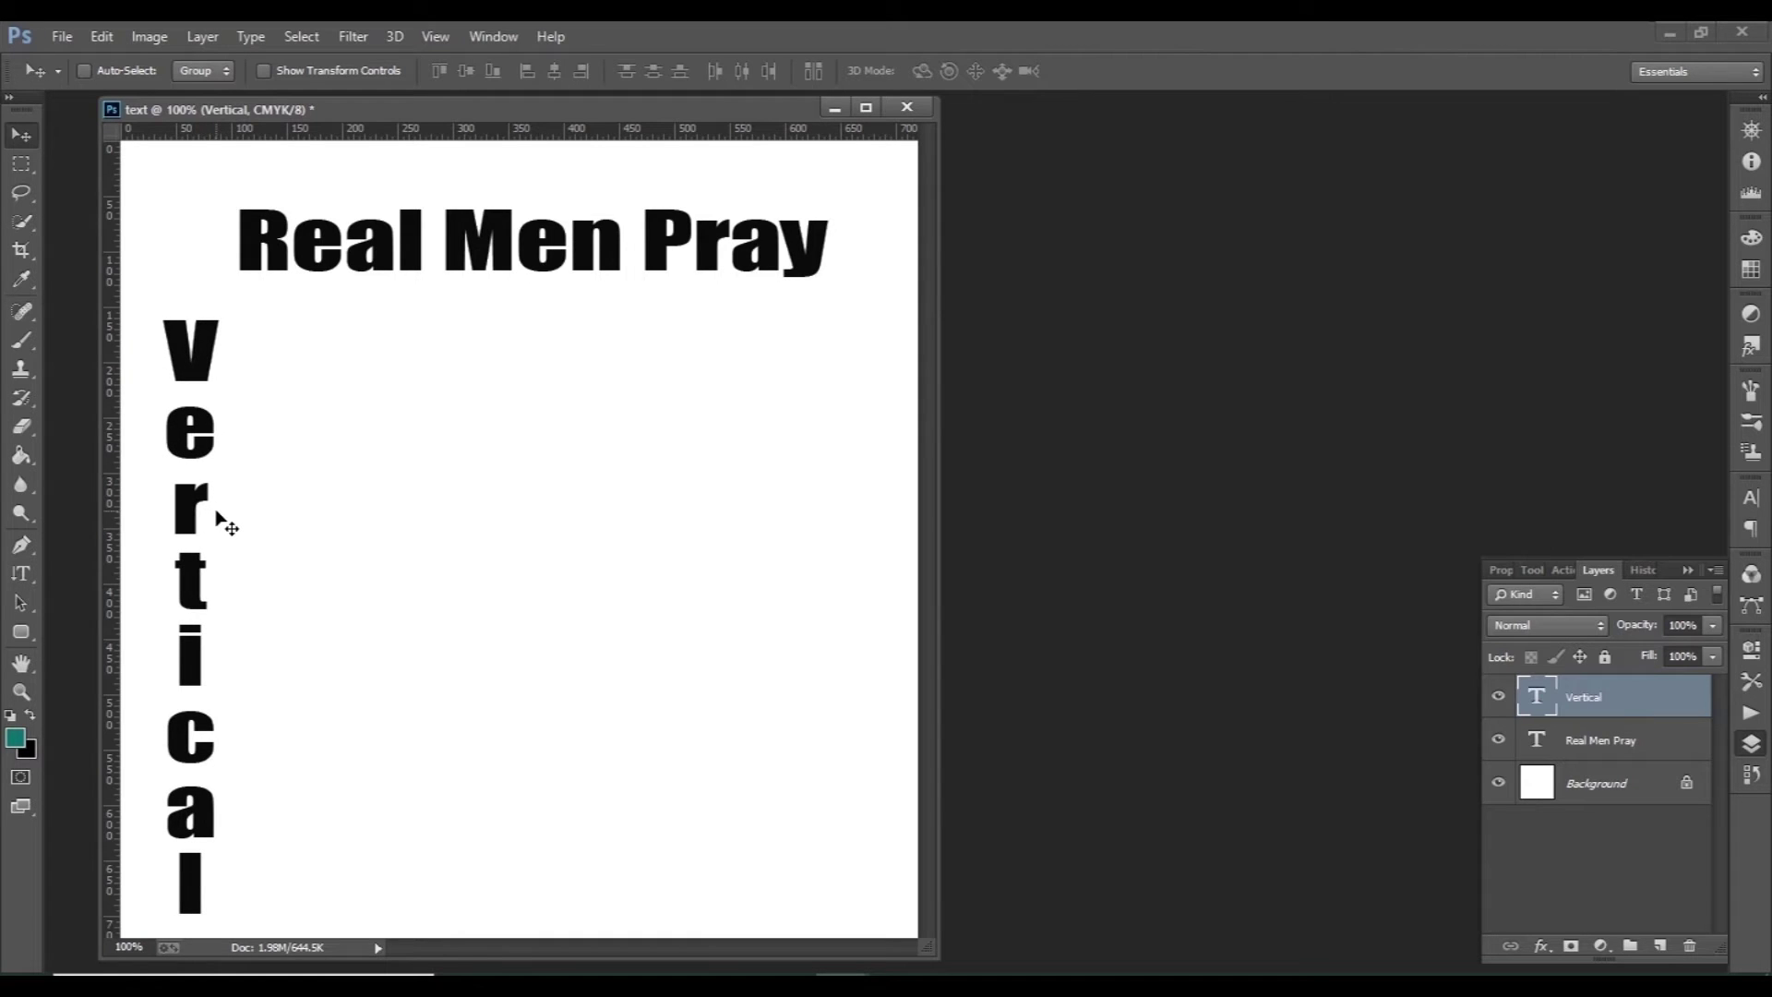
# Step: Move the "Real Men Pray" heading slightly right and the "Vertical" text slightly left
pyautogui.rightClick(21, 576)
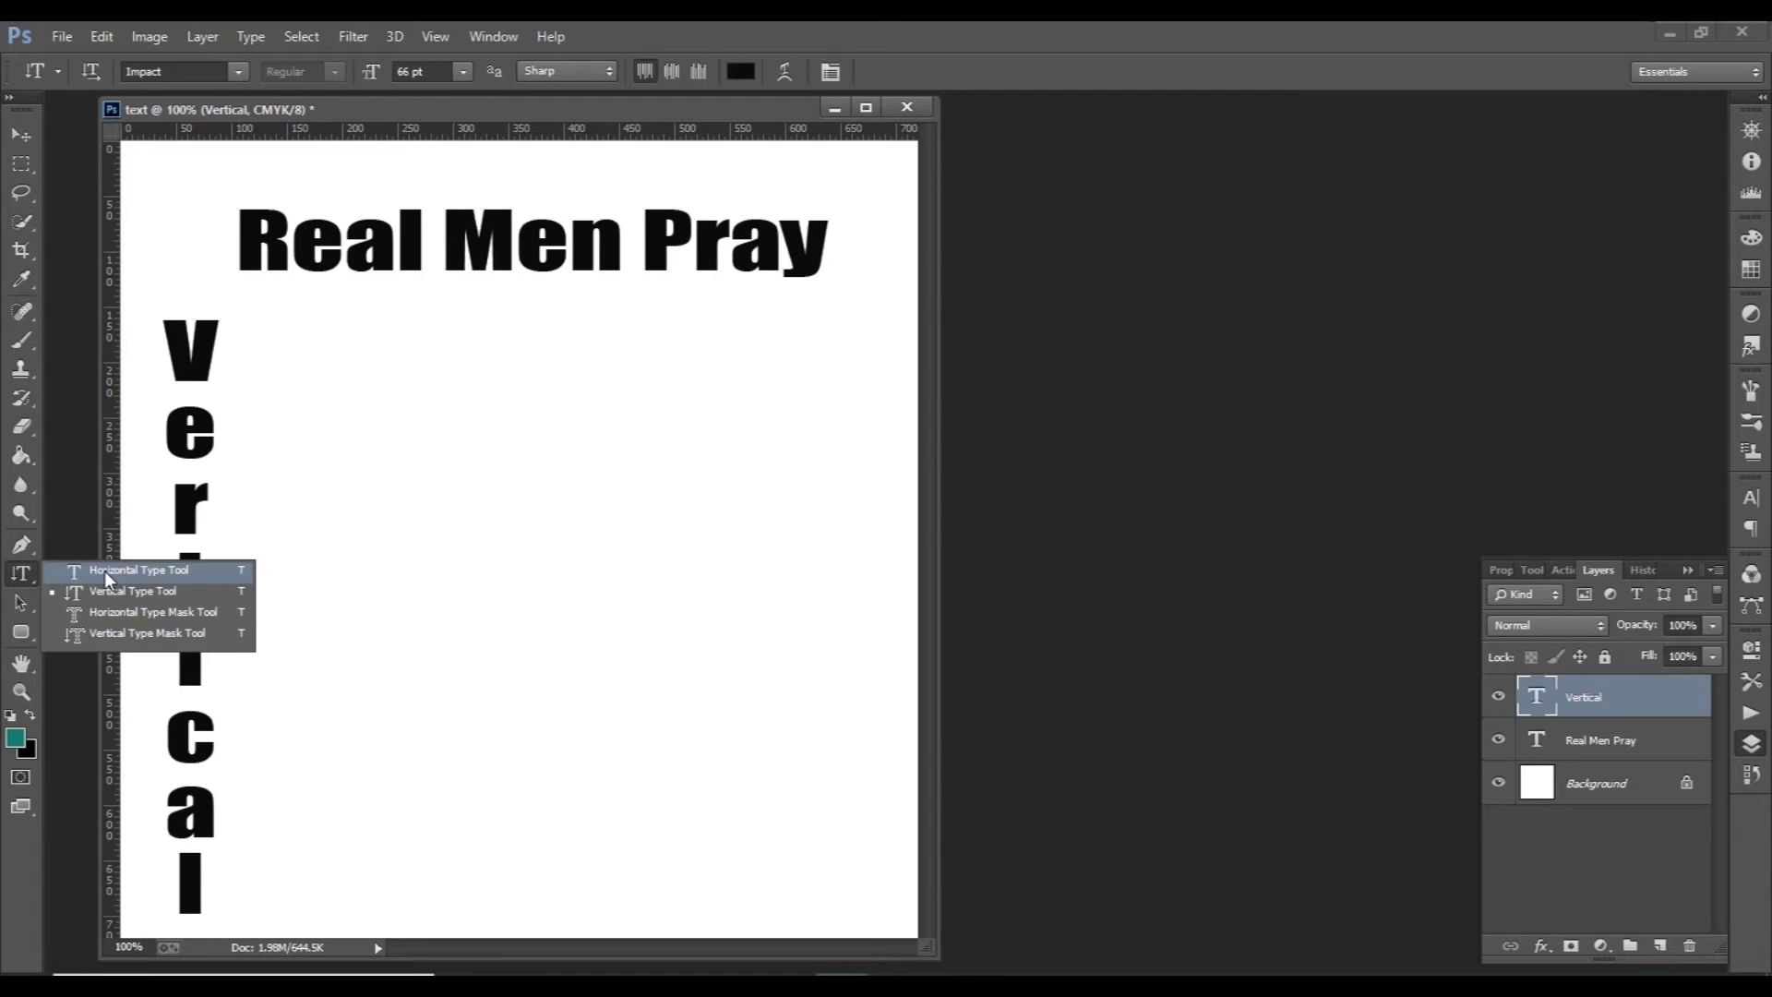
pyautogui.click(22, 134)
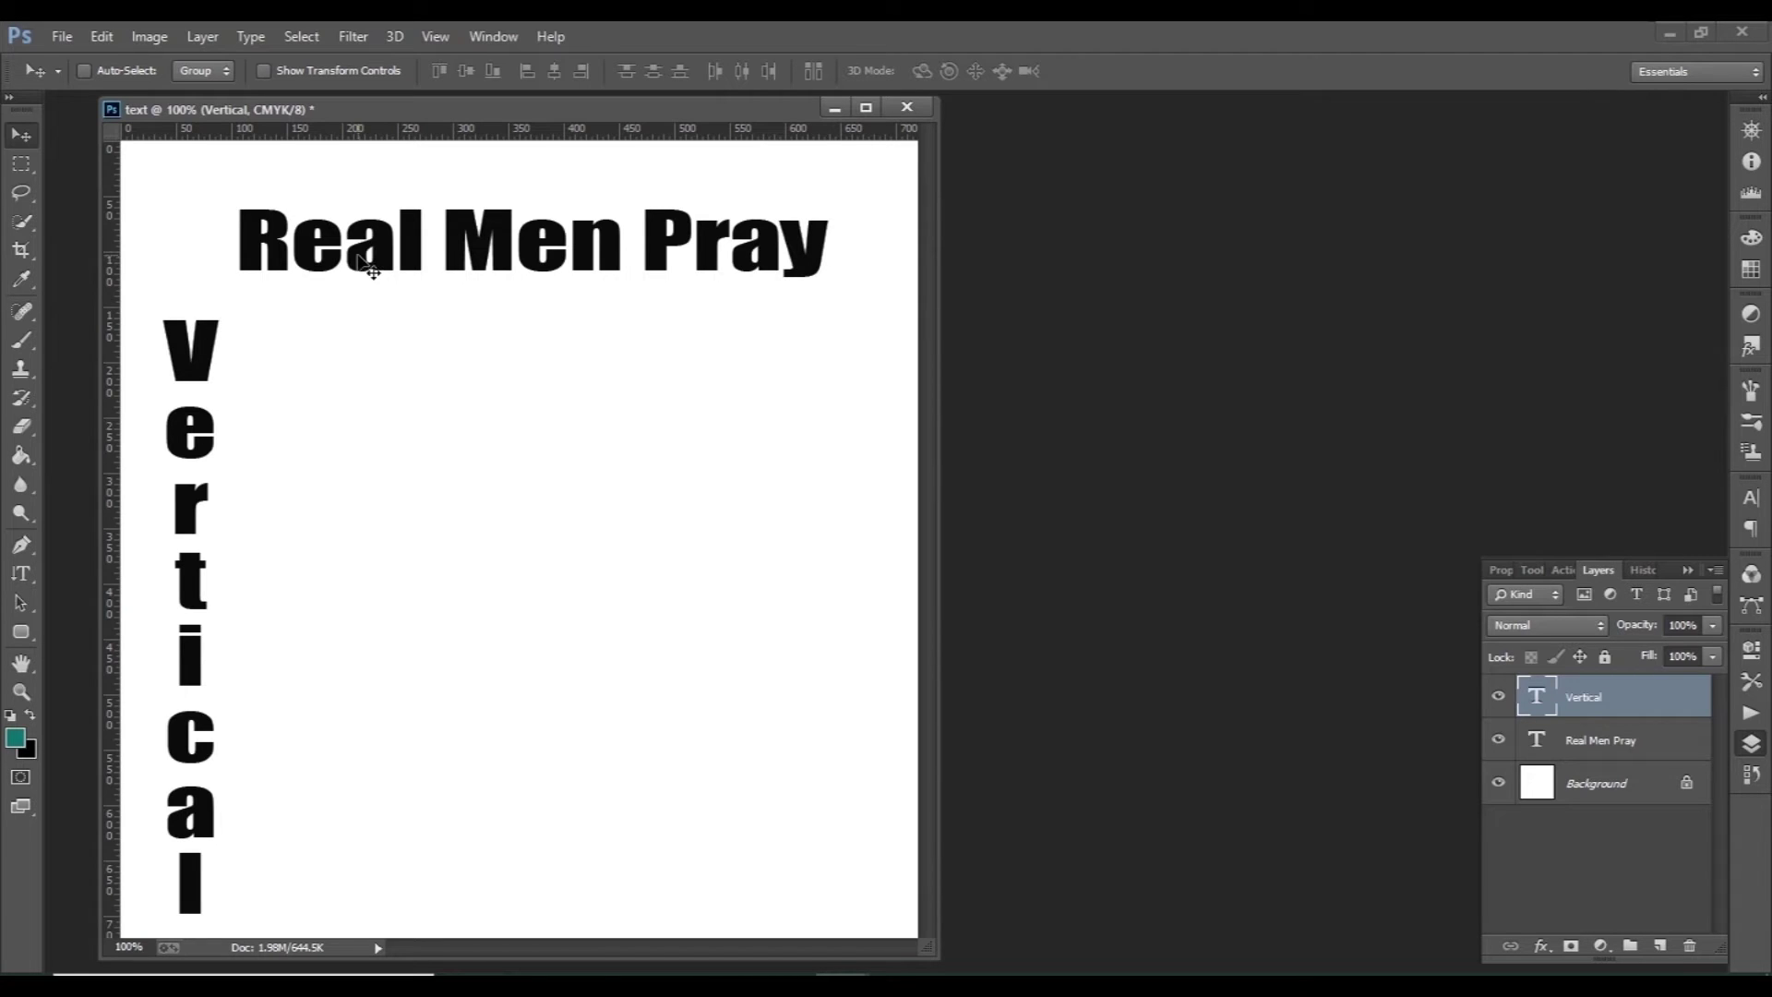
pyautogui.moveTo(369, 267); pyautogui.dragTo(411, 271)
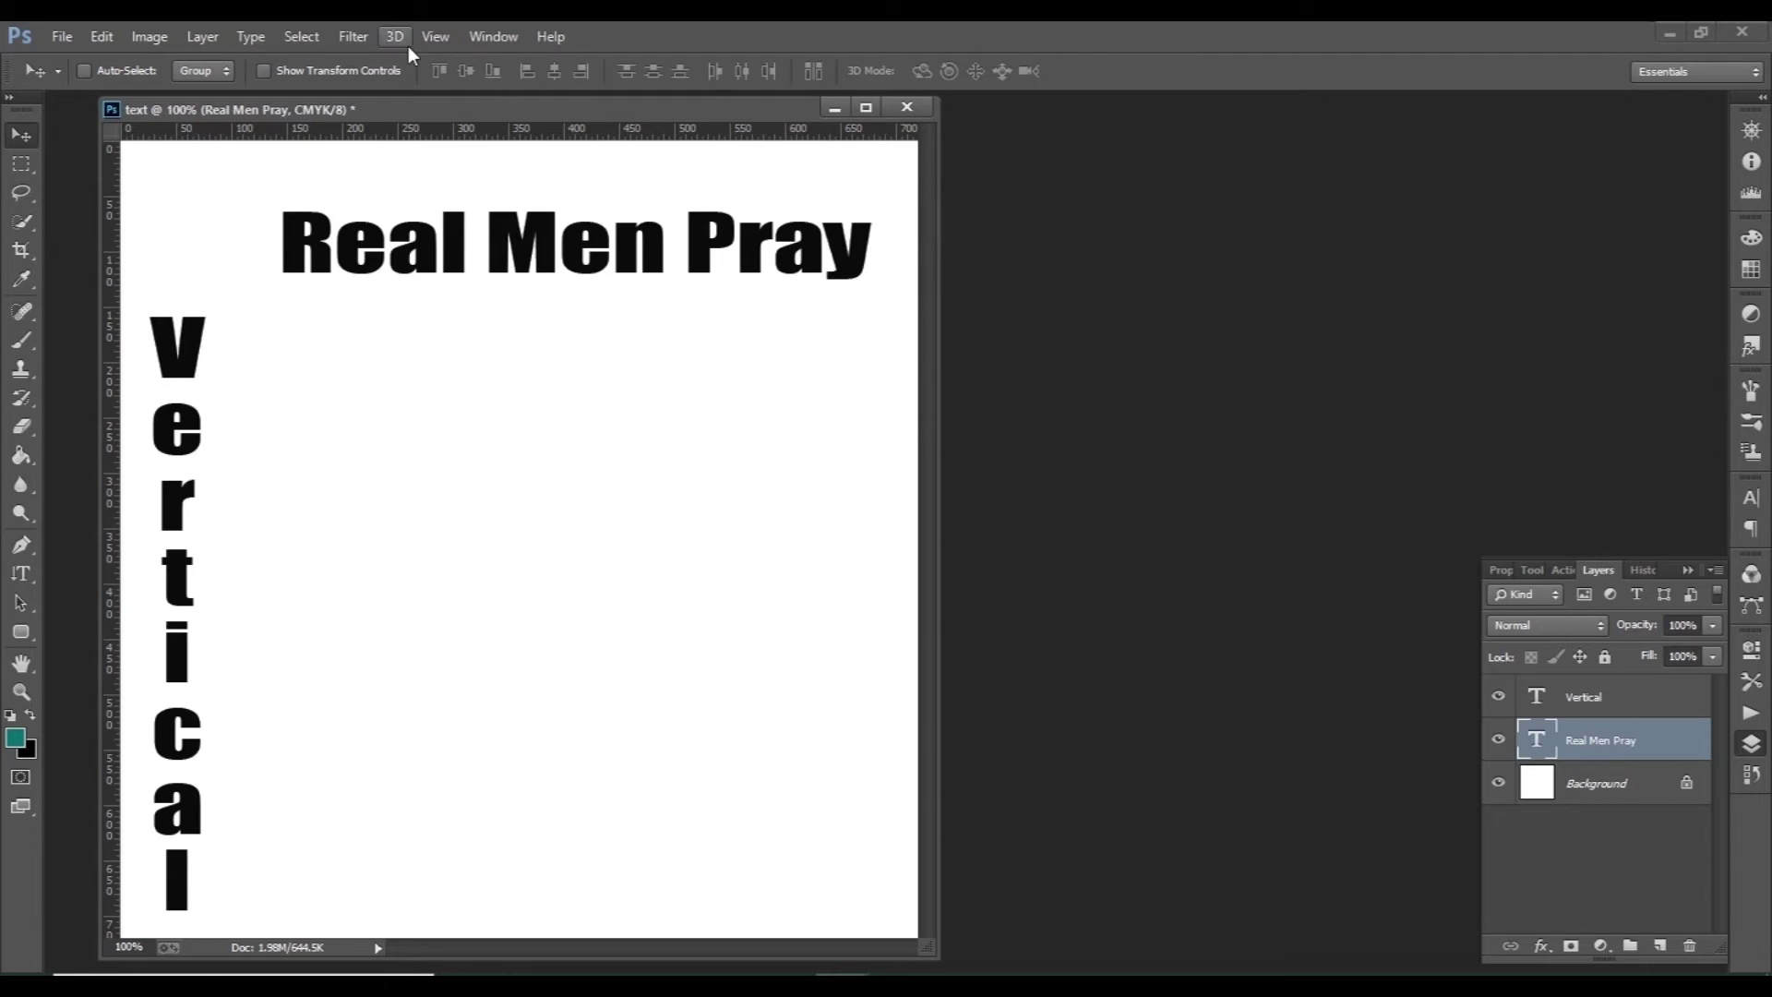
# Step: Display the Character settings for the "Real Men Pray" heading, collapse them and show them again
pyautogui.click(478, 41)
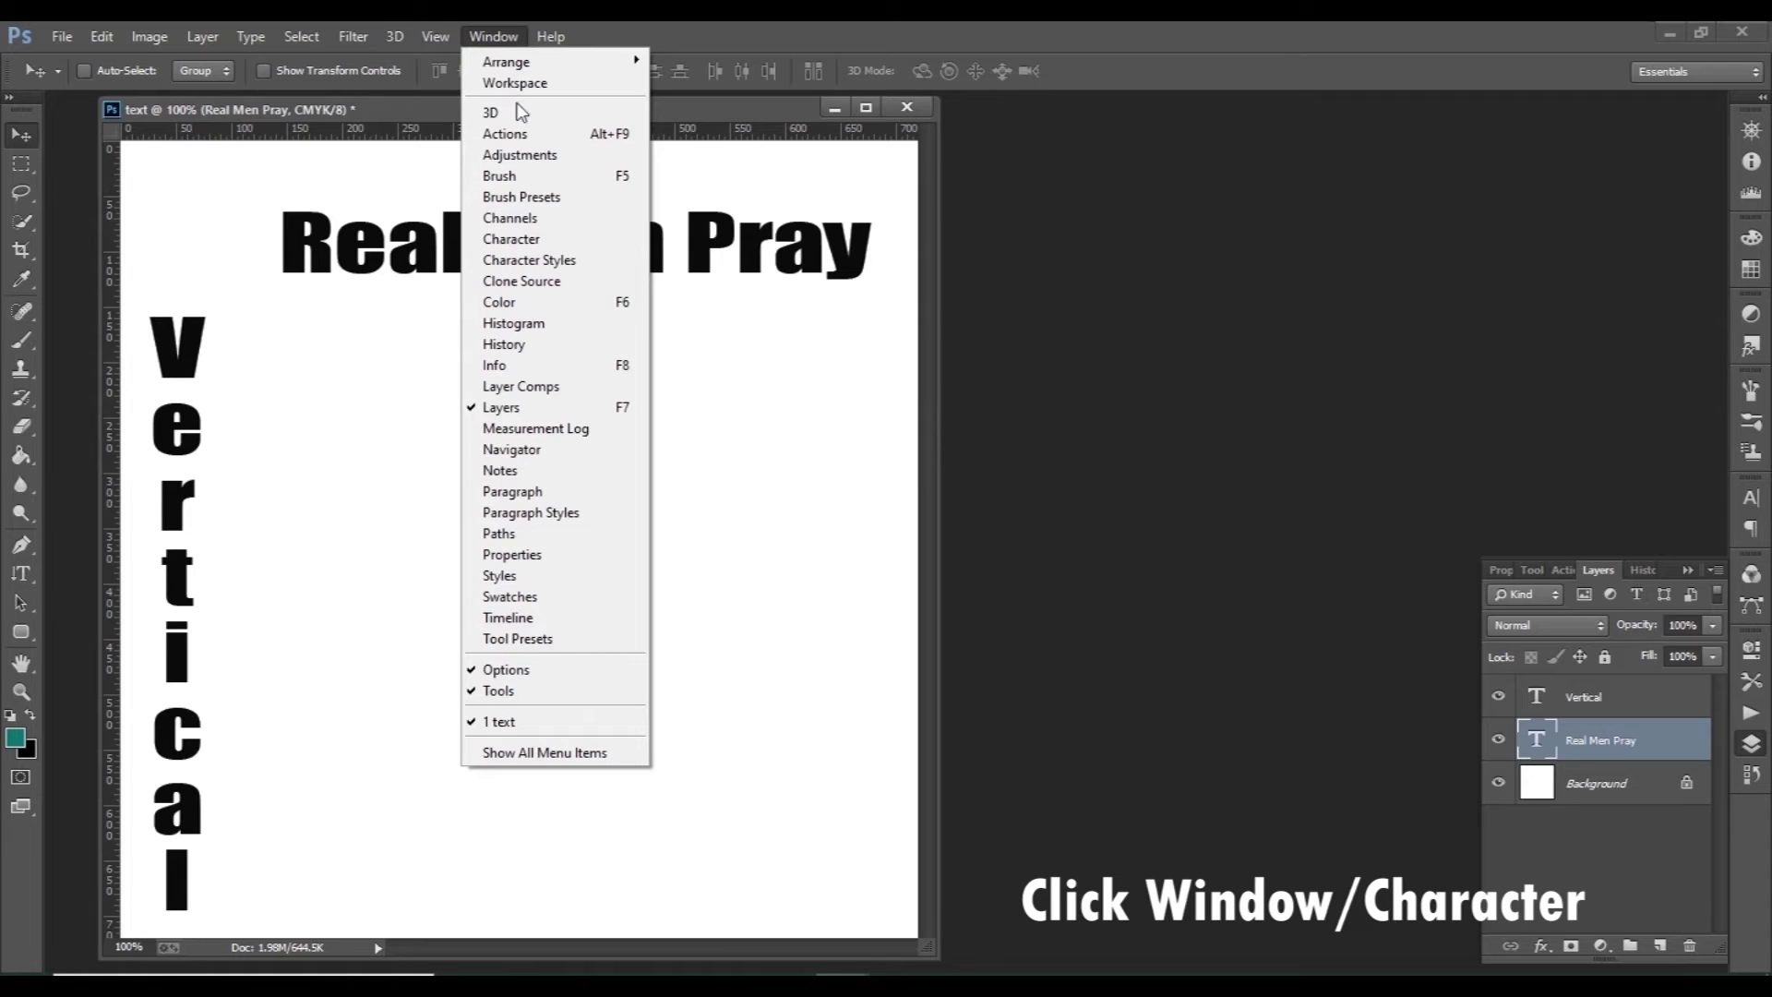
pyautogui.click(520, 242)
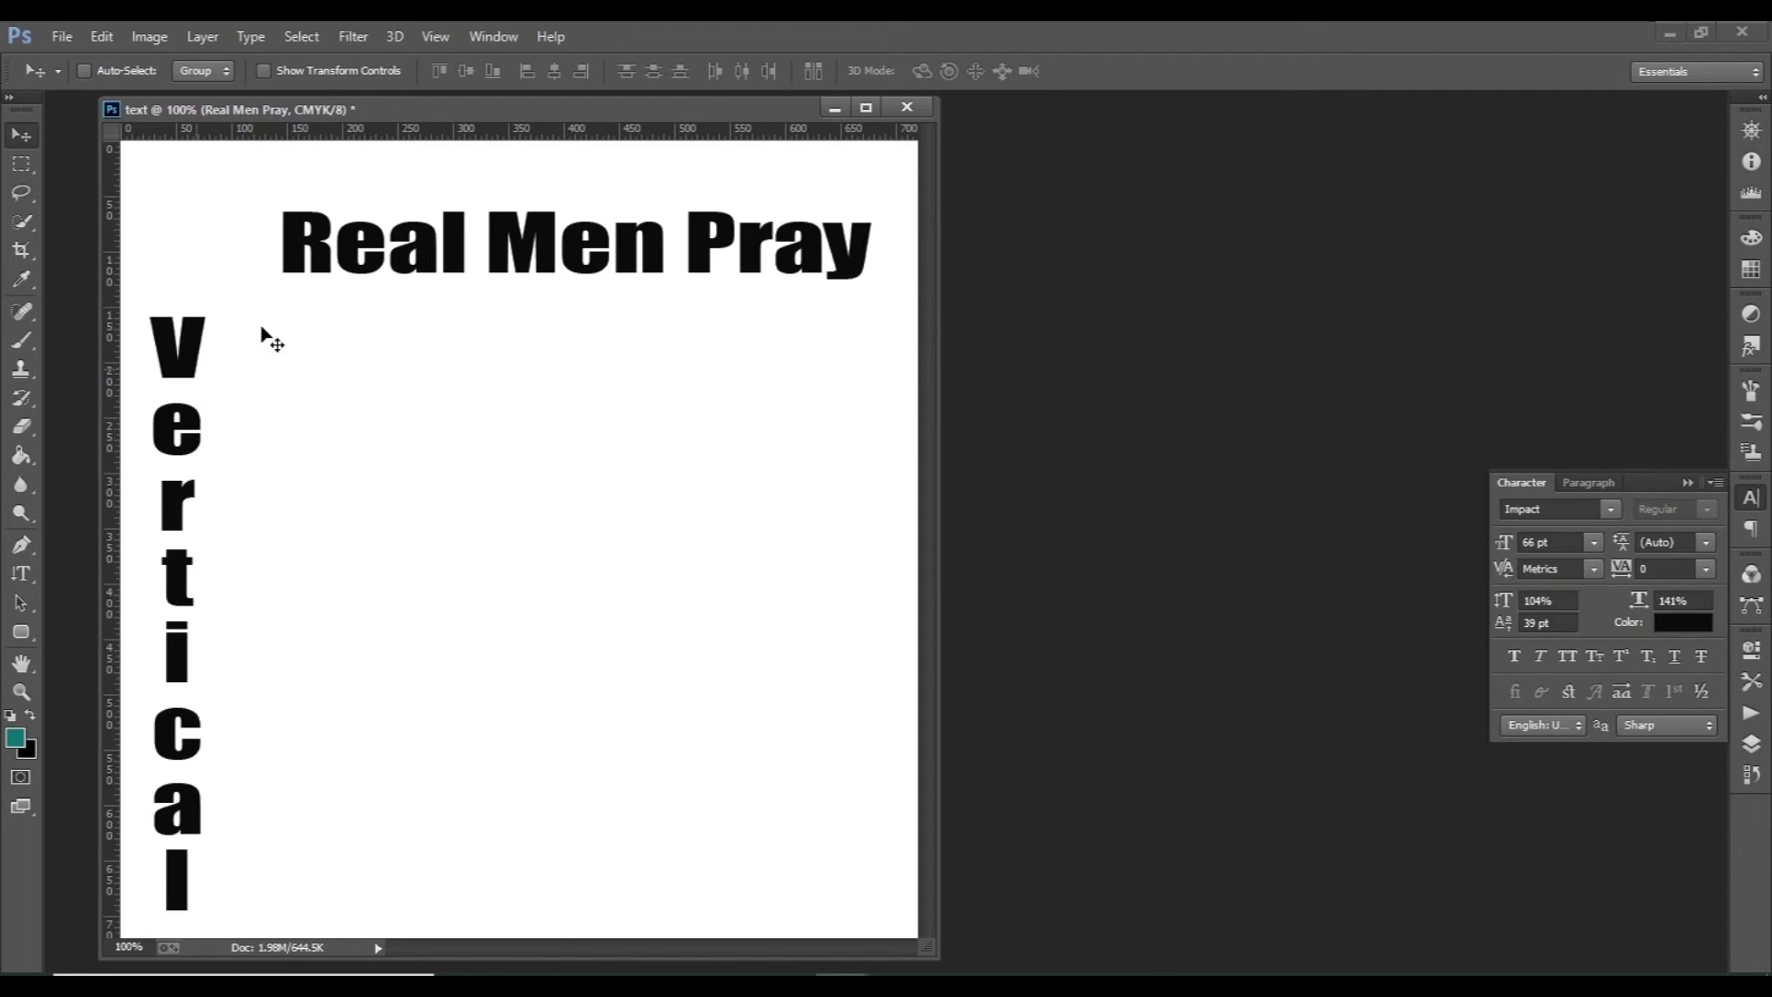
pyautogui.click(1687, 482)
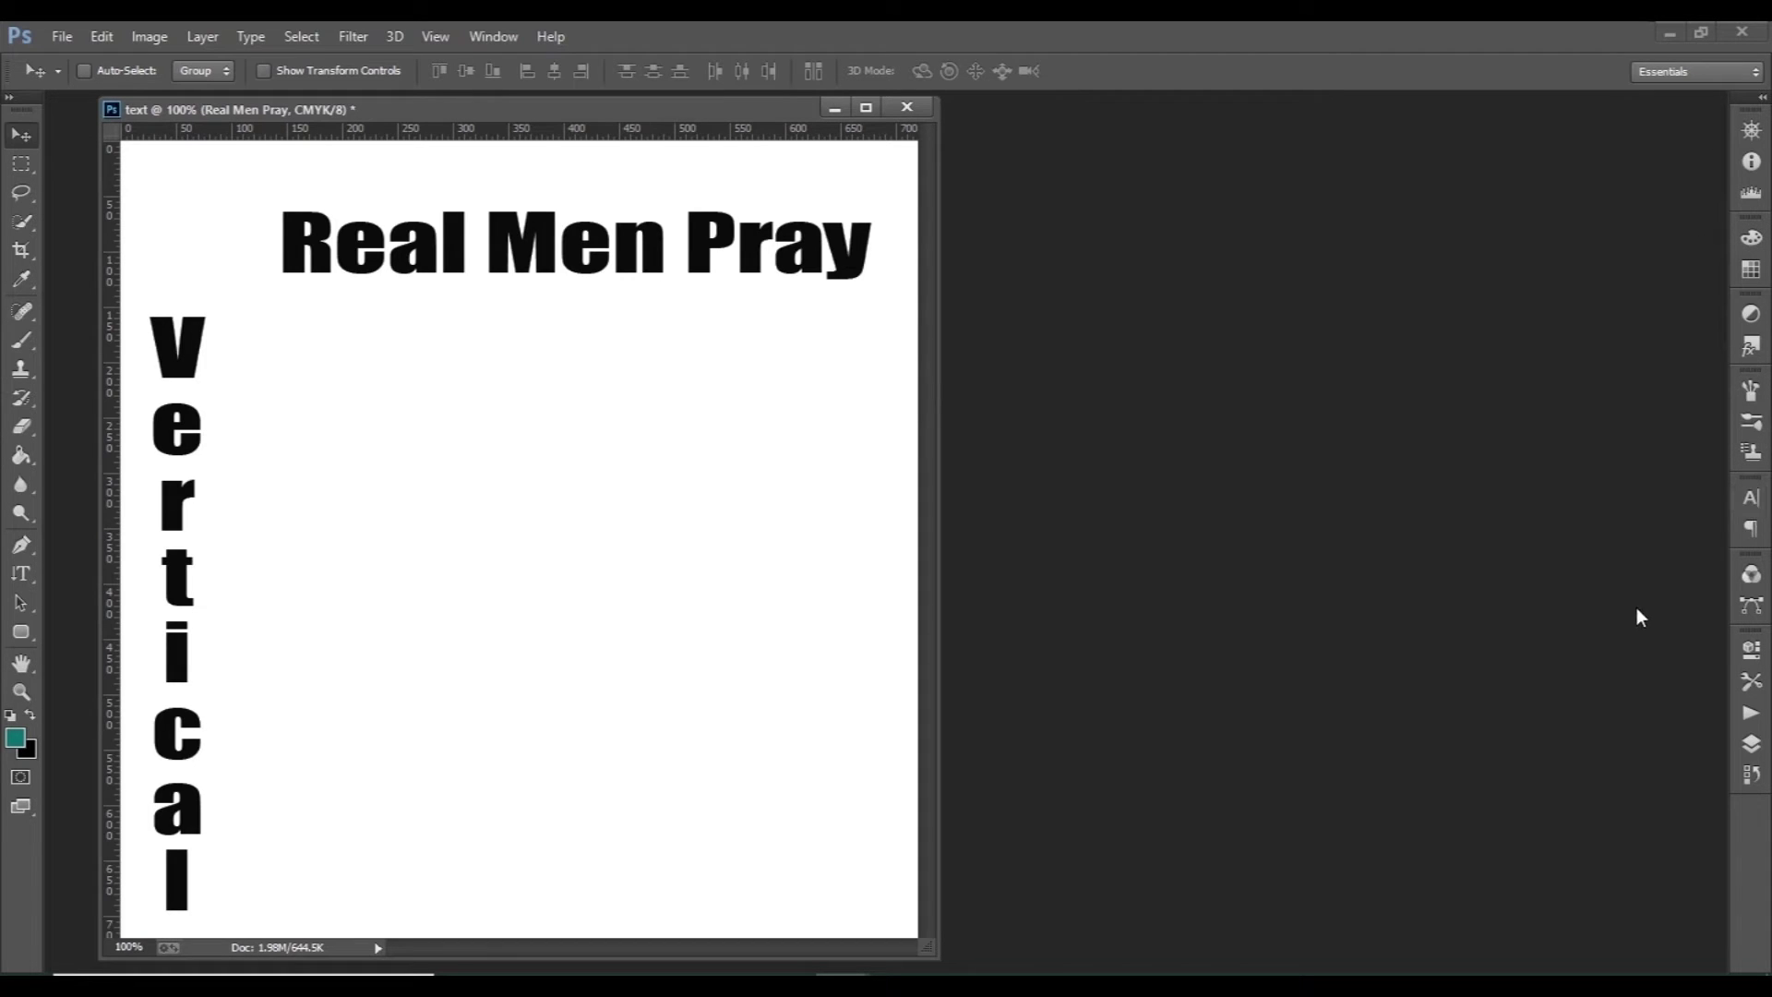
pyautogui.click(1750, 498)
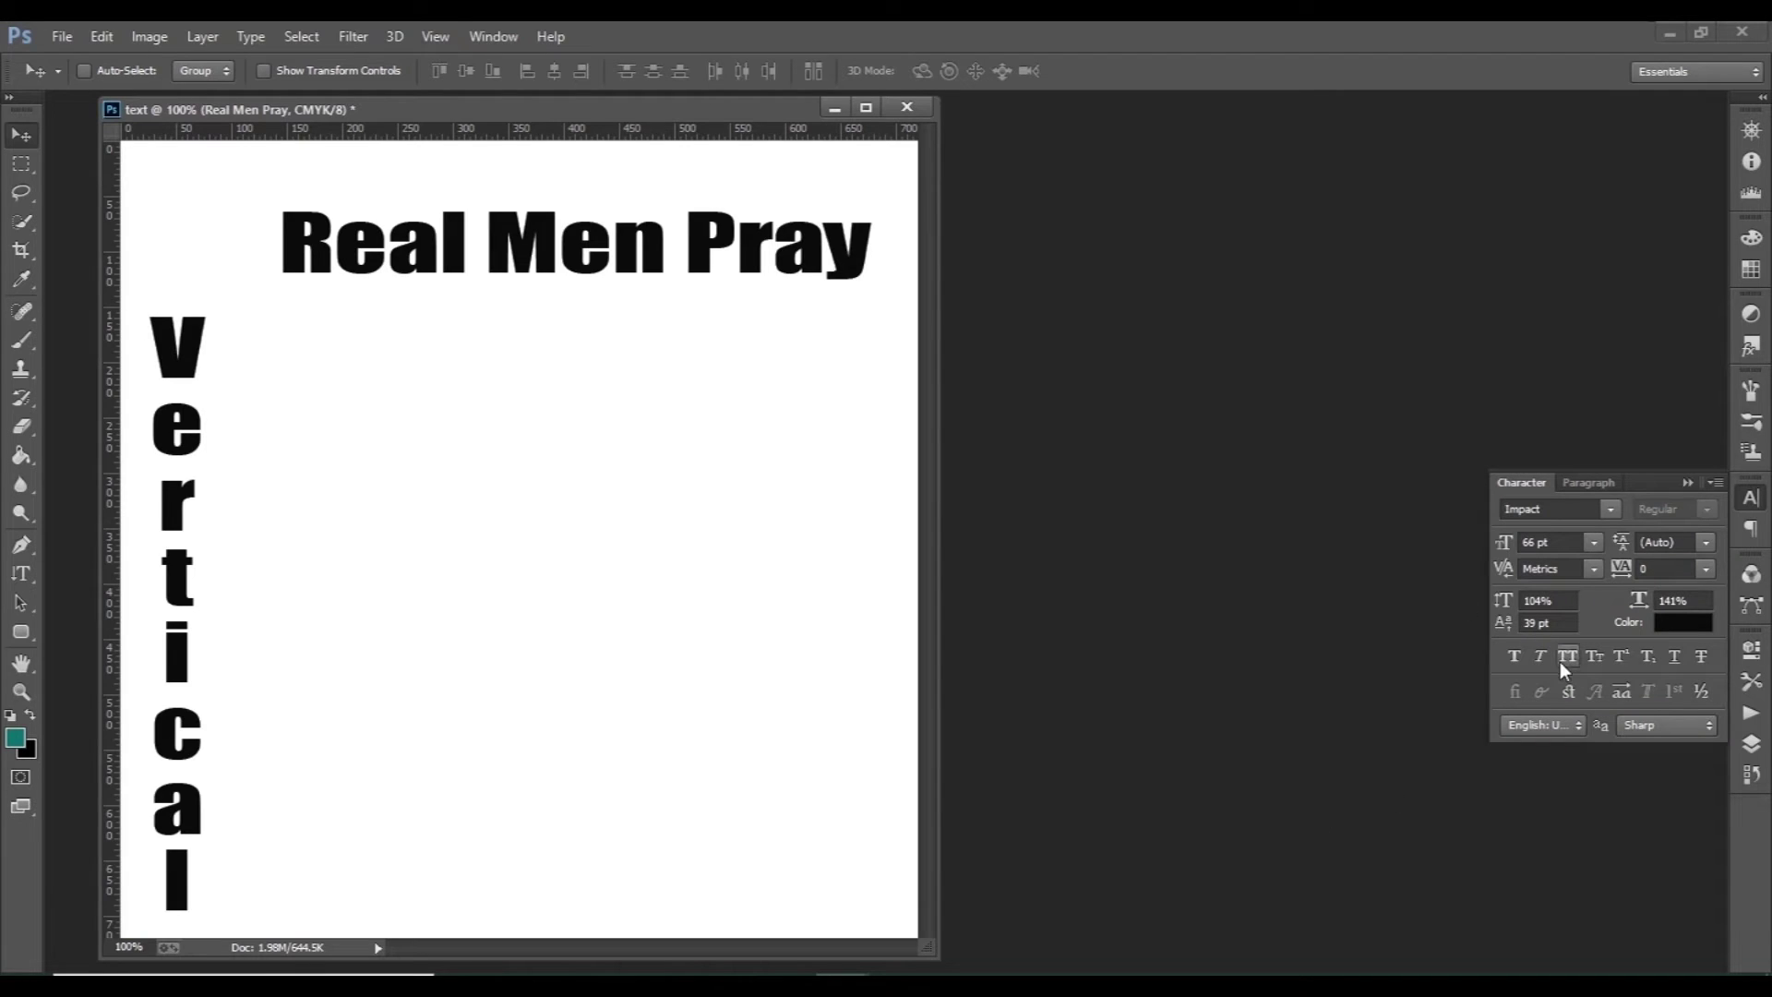
pyautogui.click(491, 41)
pyautogui.click(1367, 537)
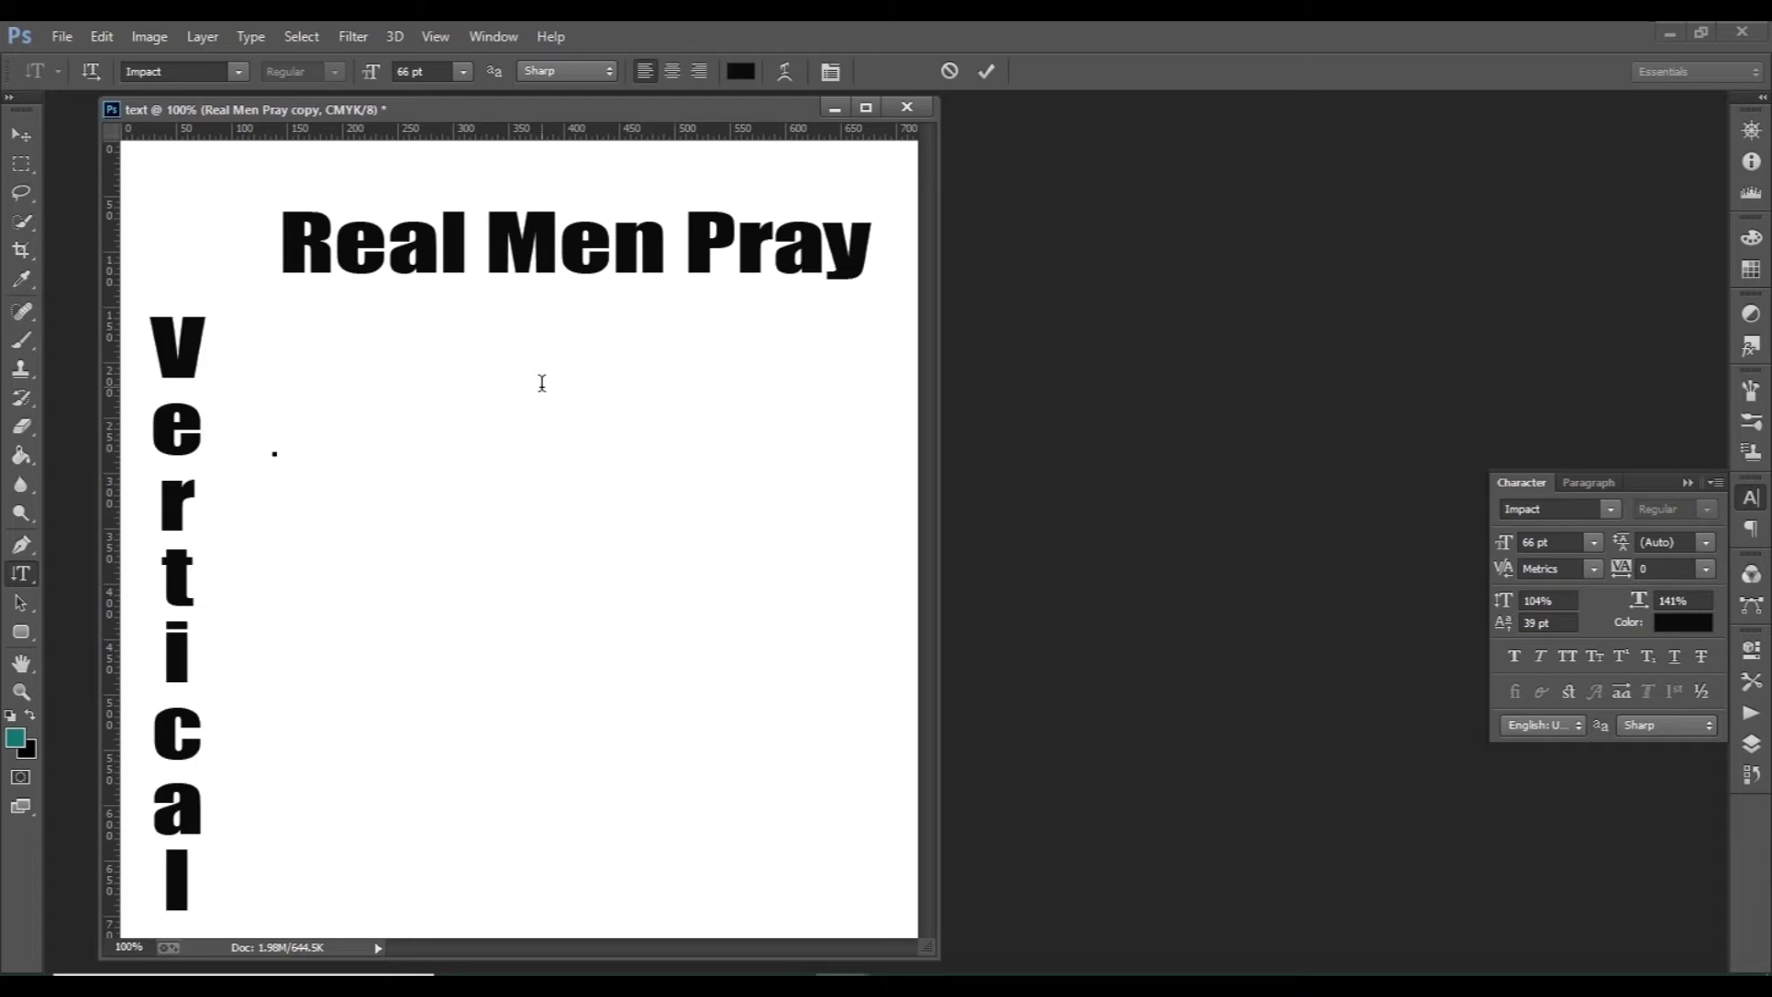
# Step: Enter "H2O" as horizontal text on the copied heading layer below the heading and select the whole word
pyautogui.write('H@')
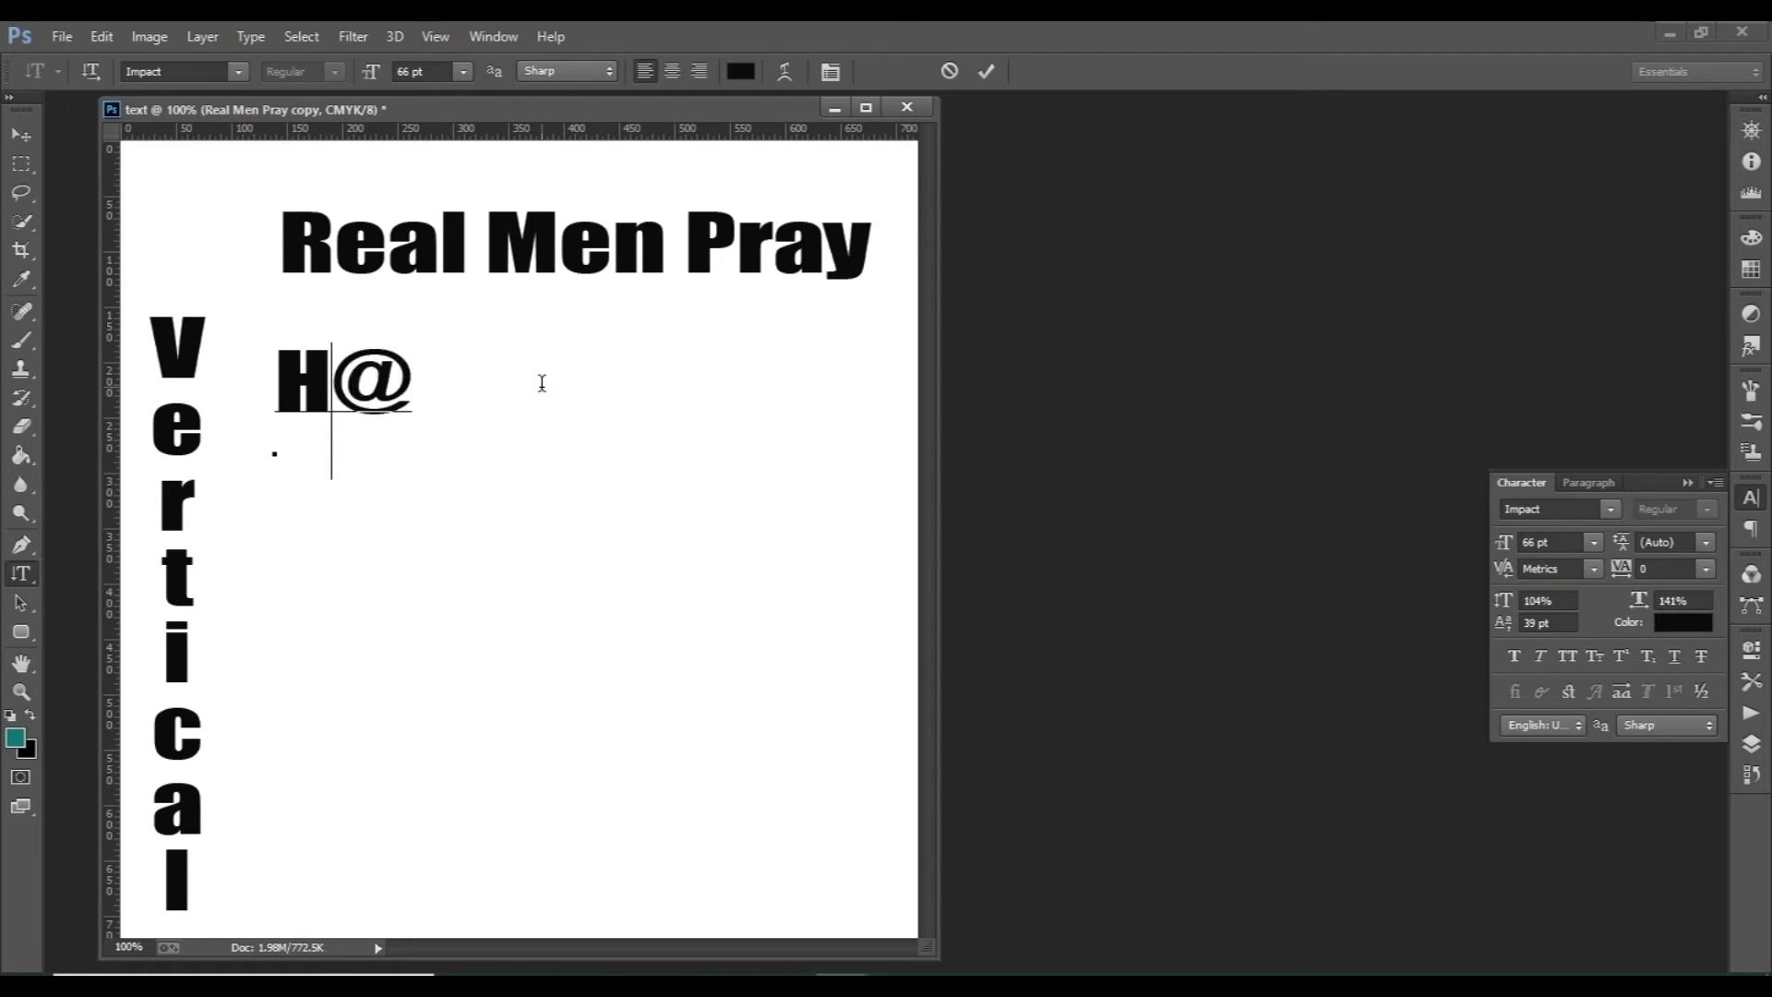
pyautogui.press('BackSpace')
pyautogui.write('20')
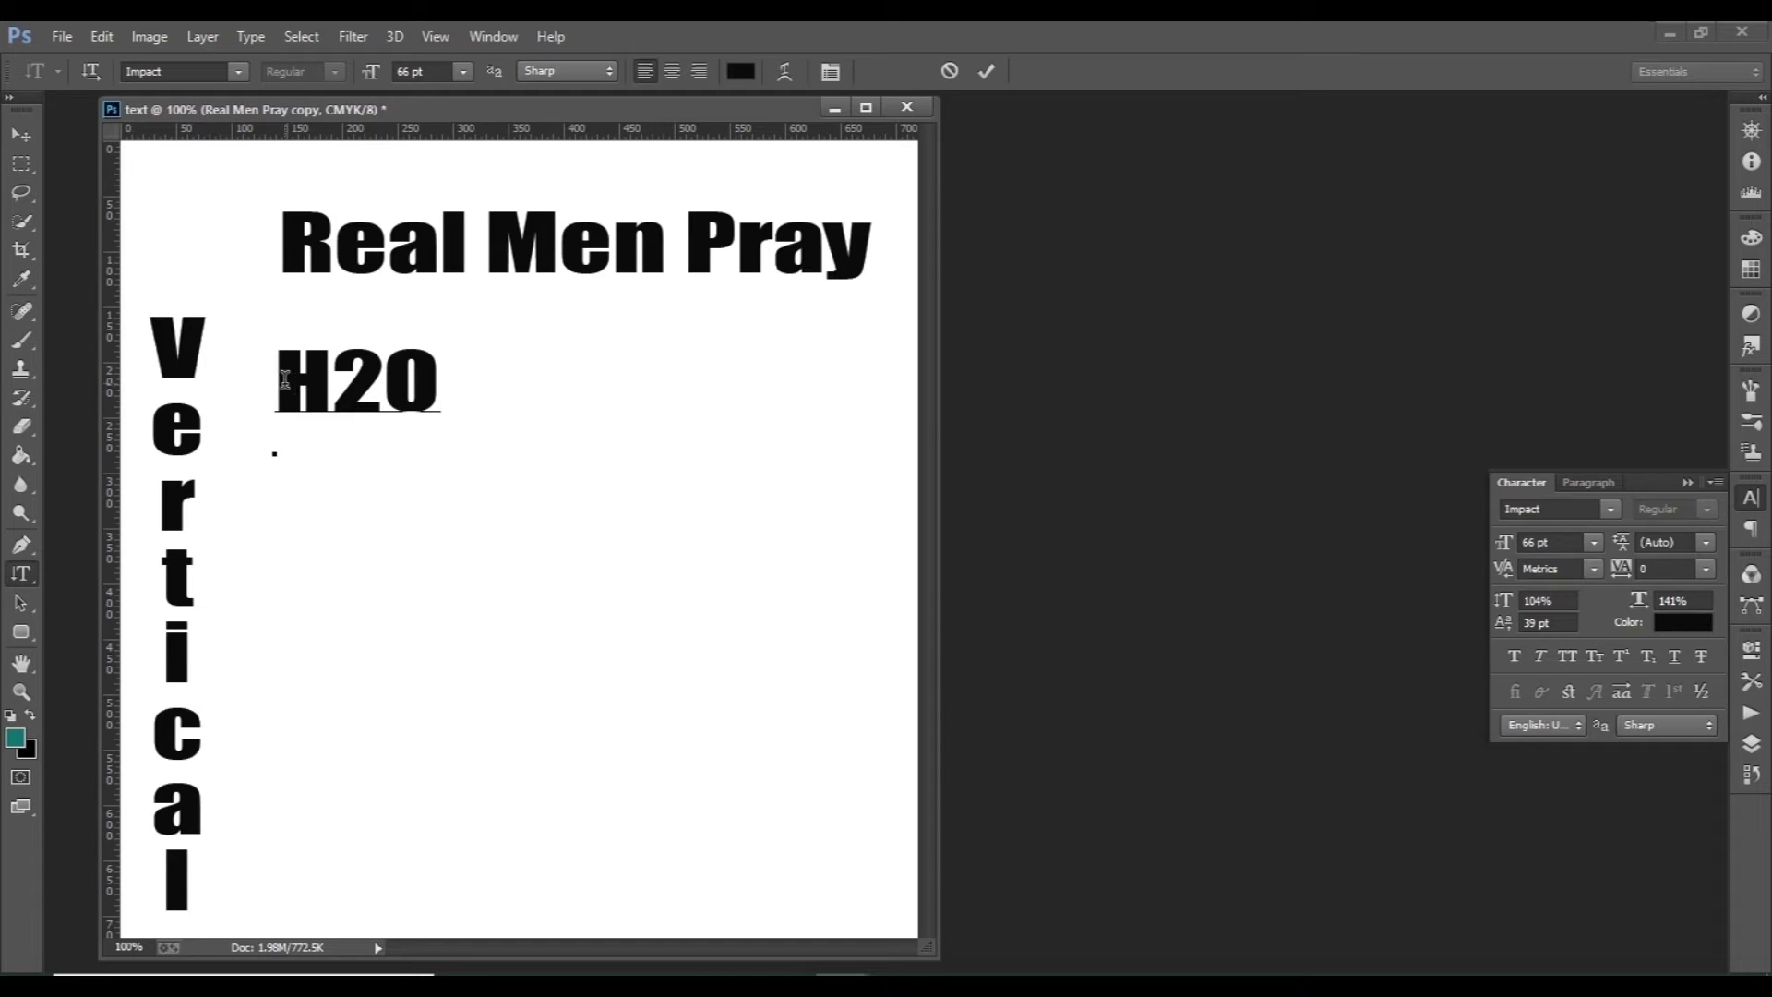
pyautogui.moveTo(276, 380); pyautogui.dragTo(435, 373)
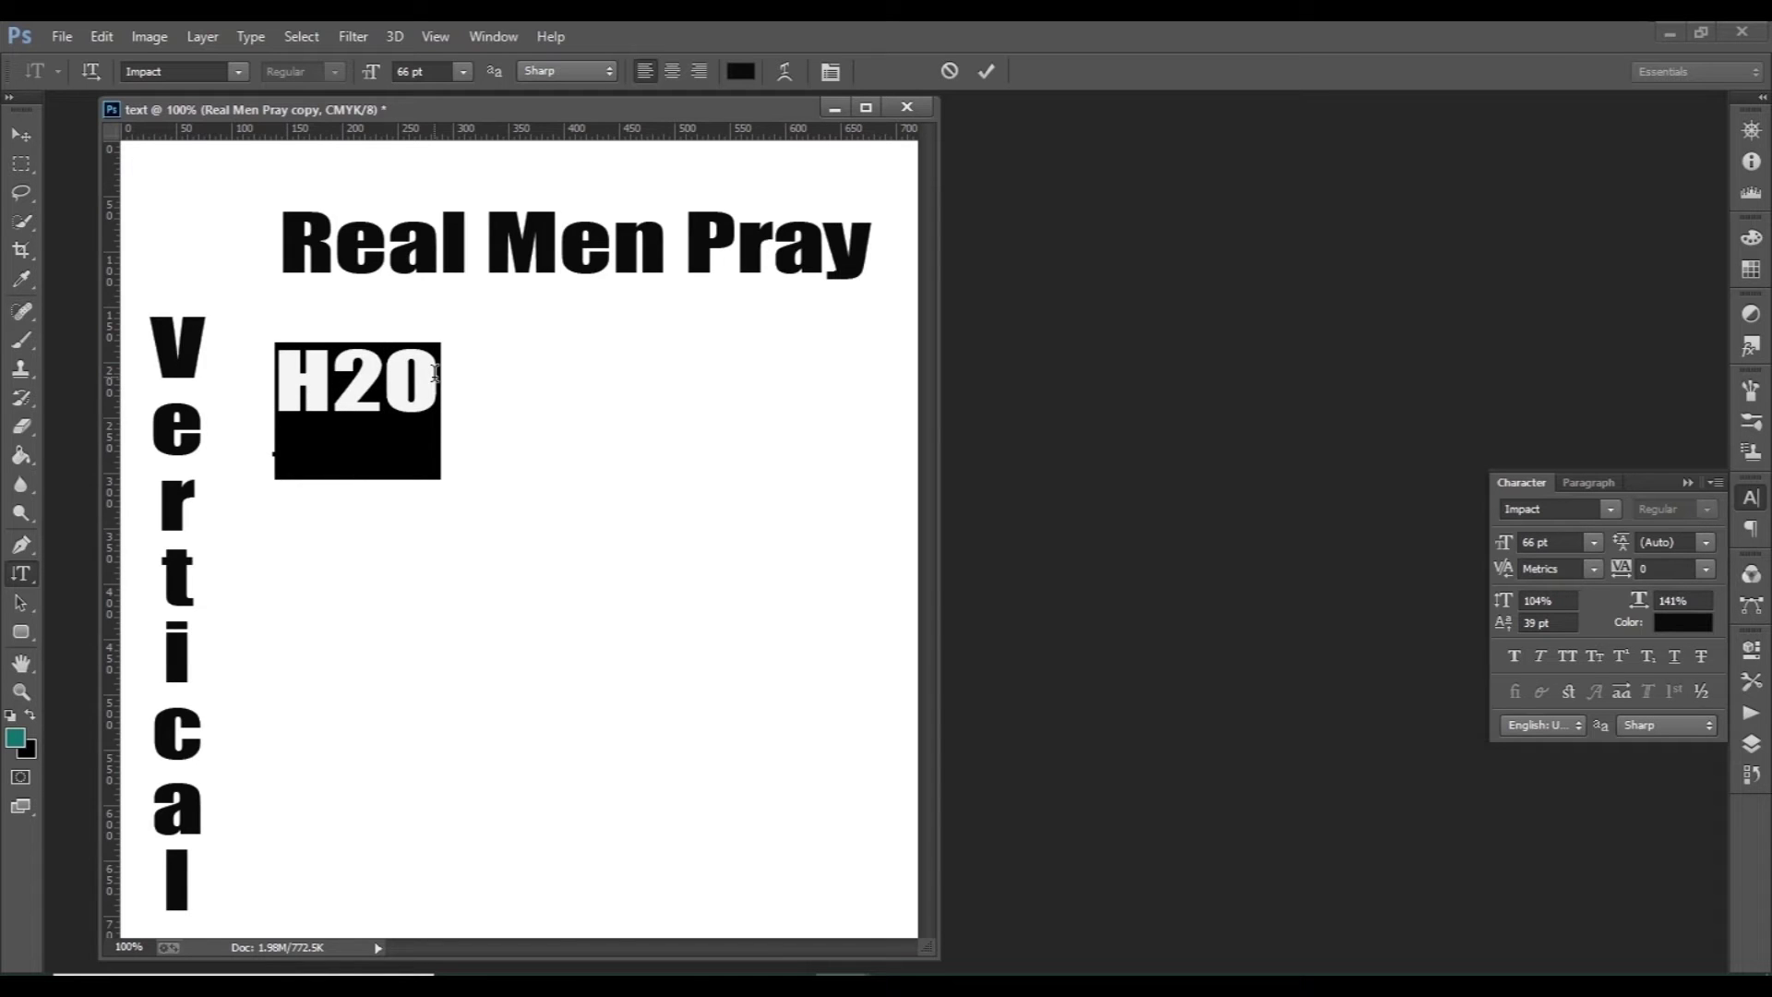
# Step: Format the "2" in "H2O" as subscript and commit the text edit
pyautogui.click(388, 393)
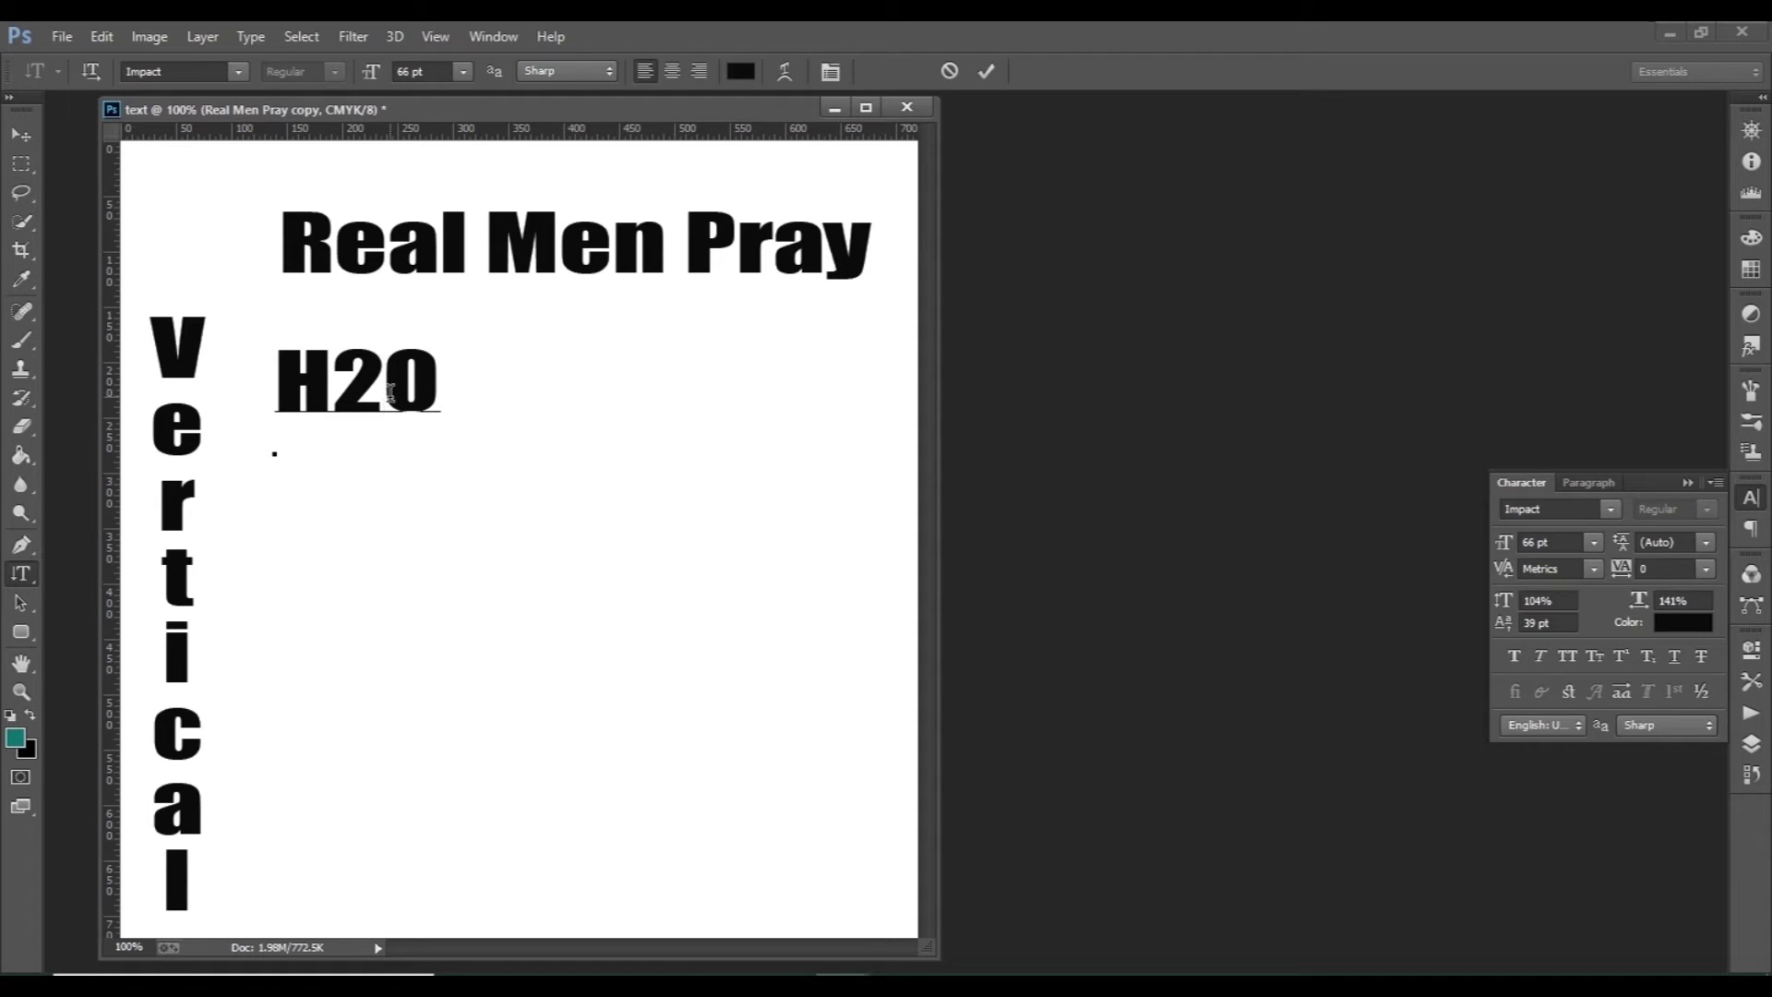
pyautogui.moveTo(384, 383); pyautogui.dragTo(352, 383)
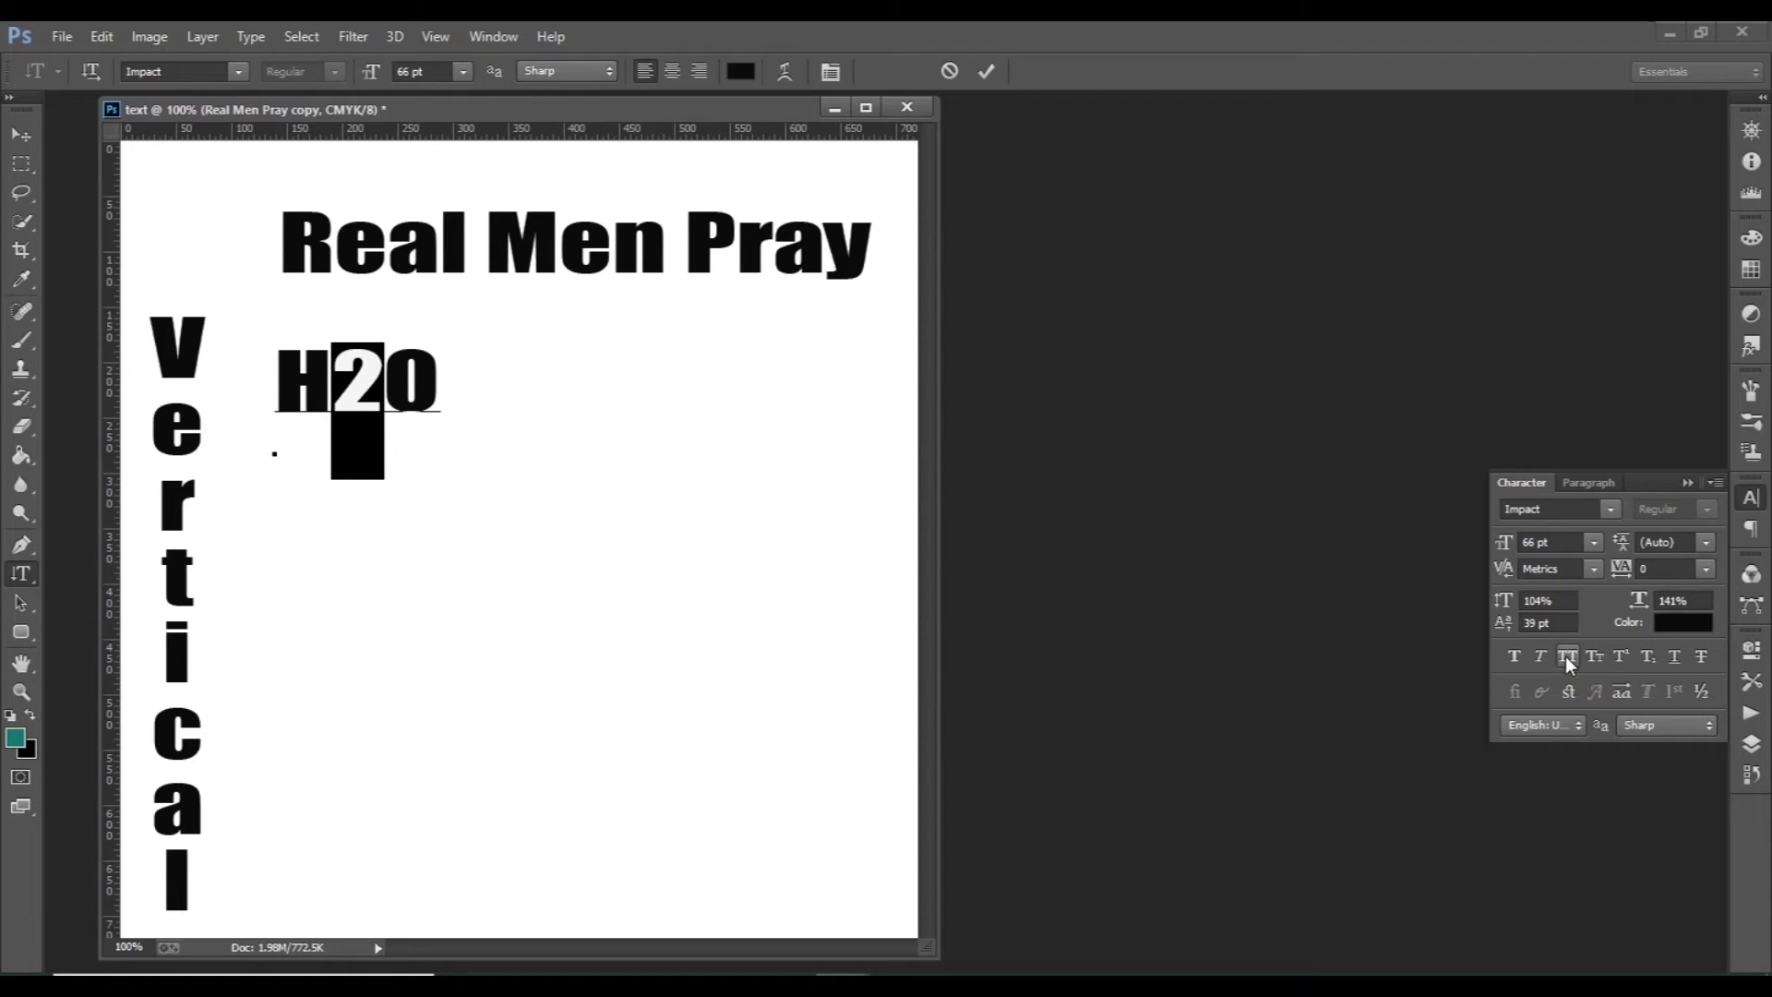
pyautogui.click(1648, 659)
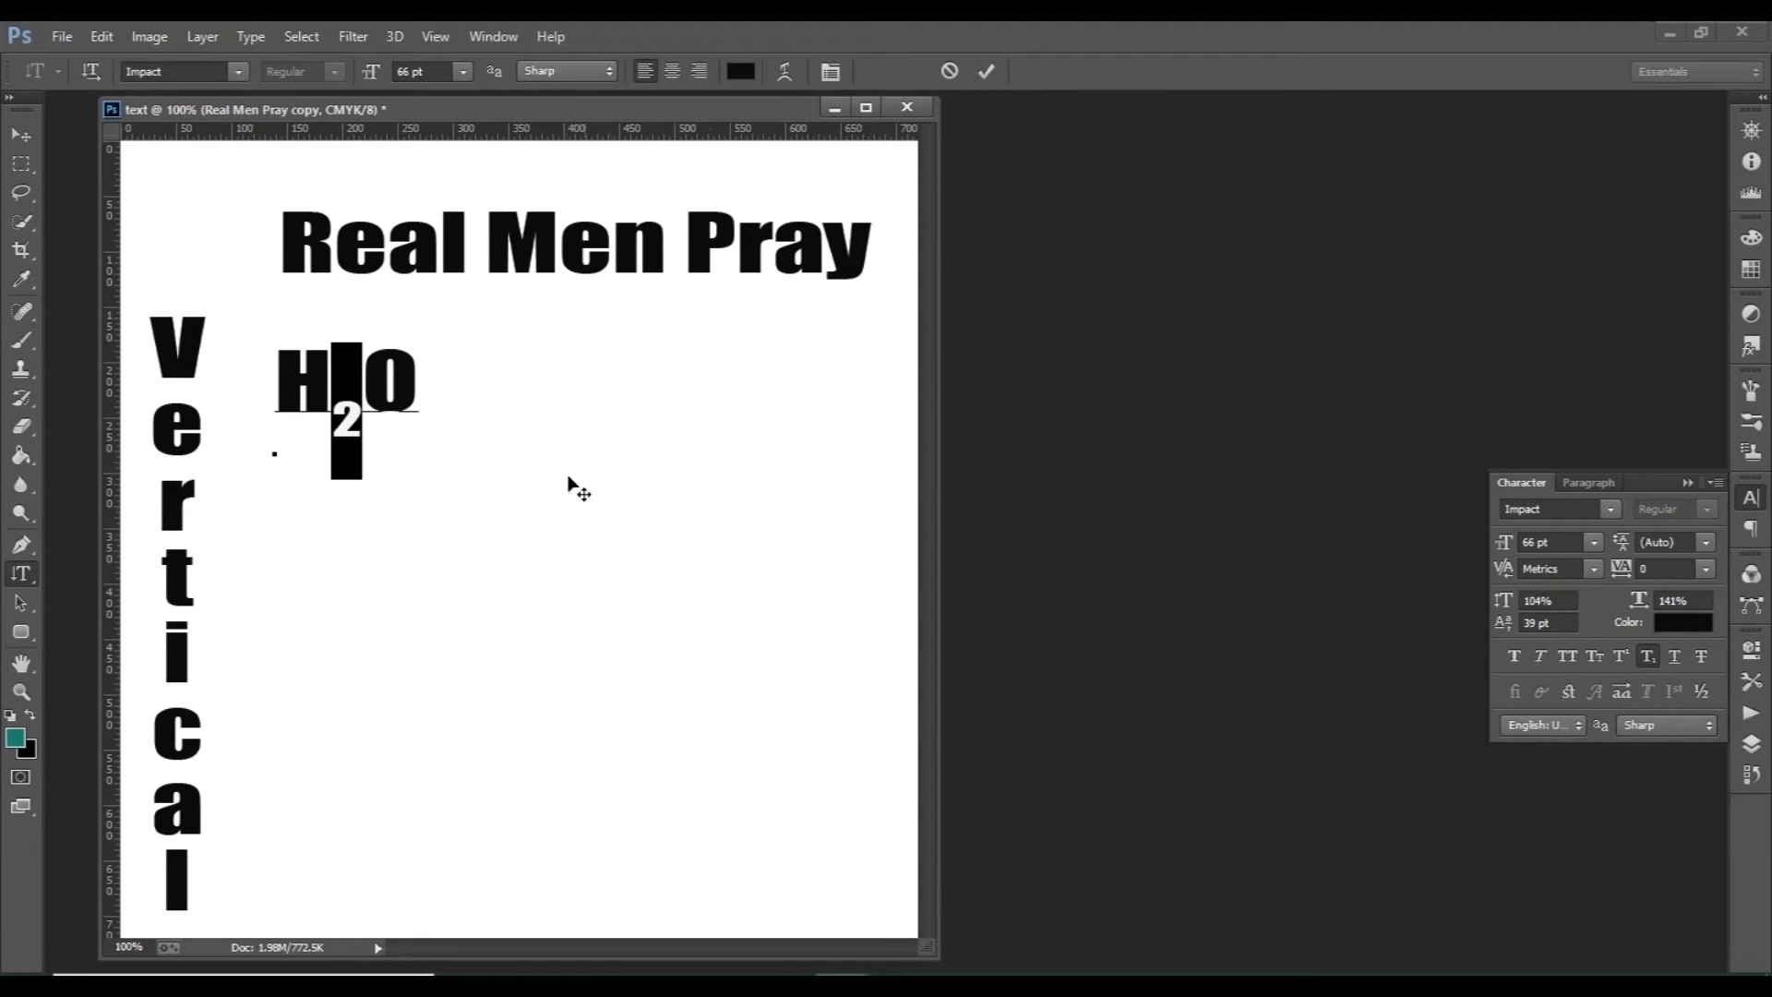
pyautogui.click(435, 379)
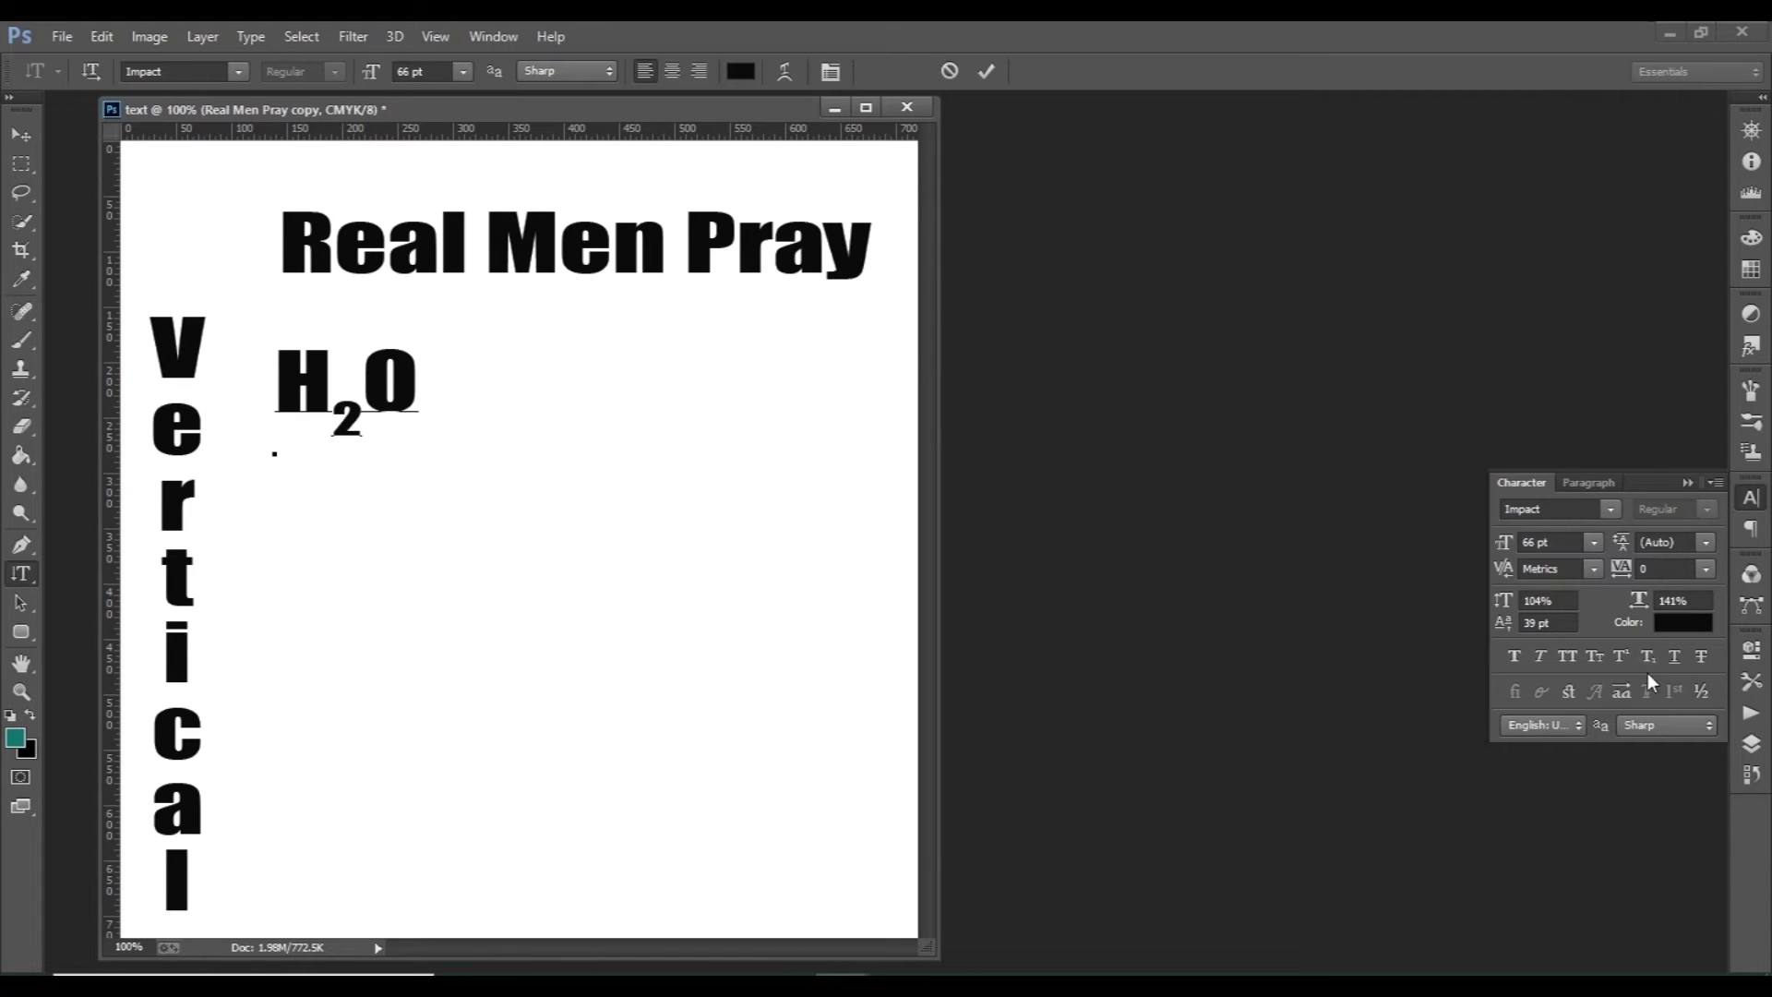
pyautogui.click(987, 71)
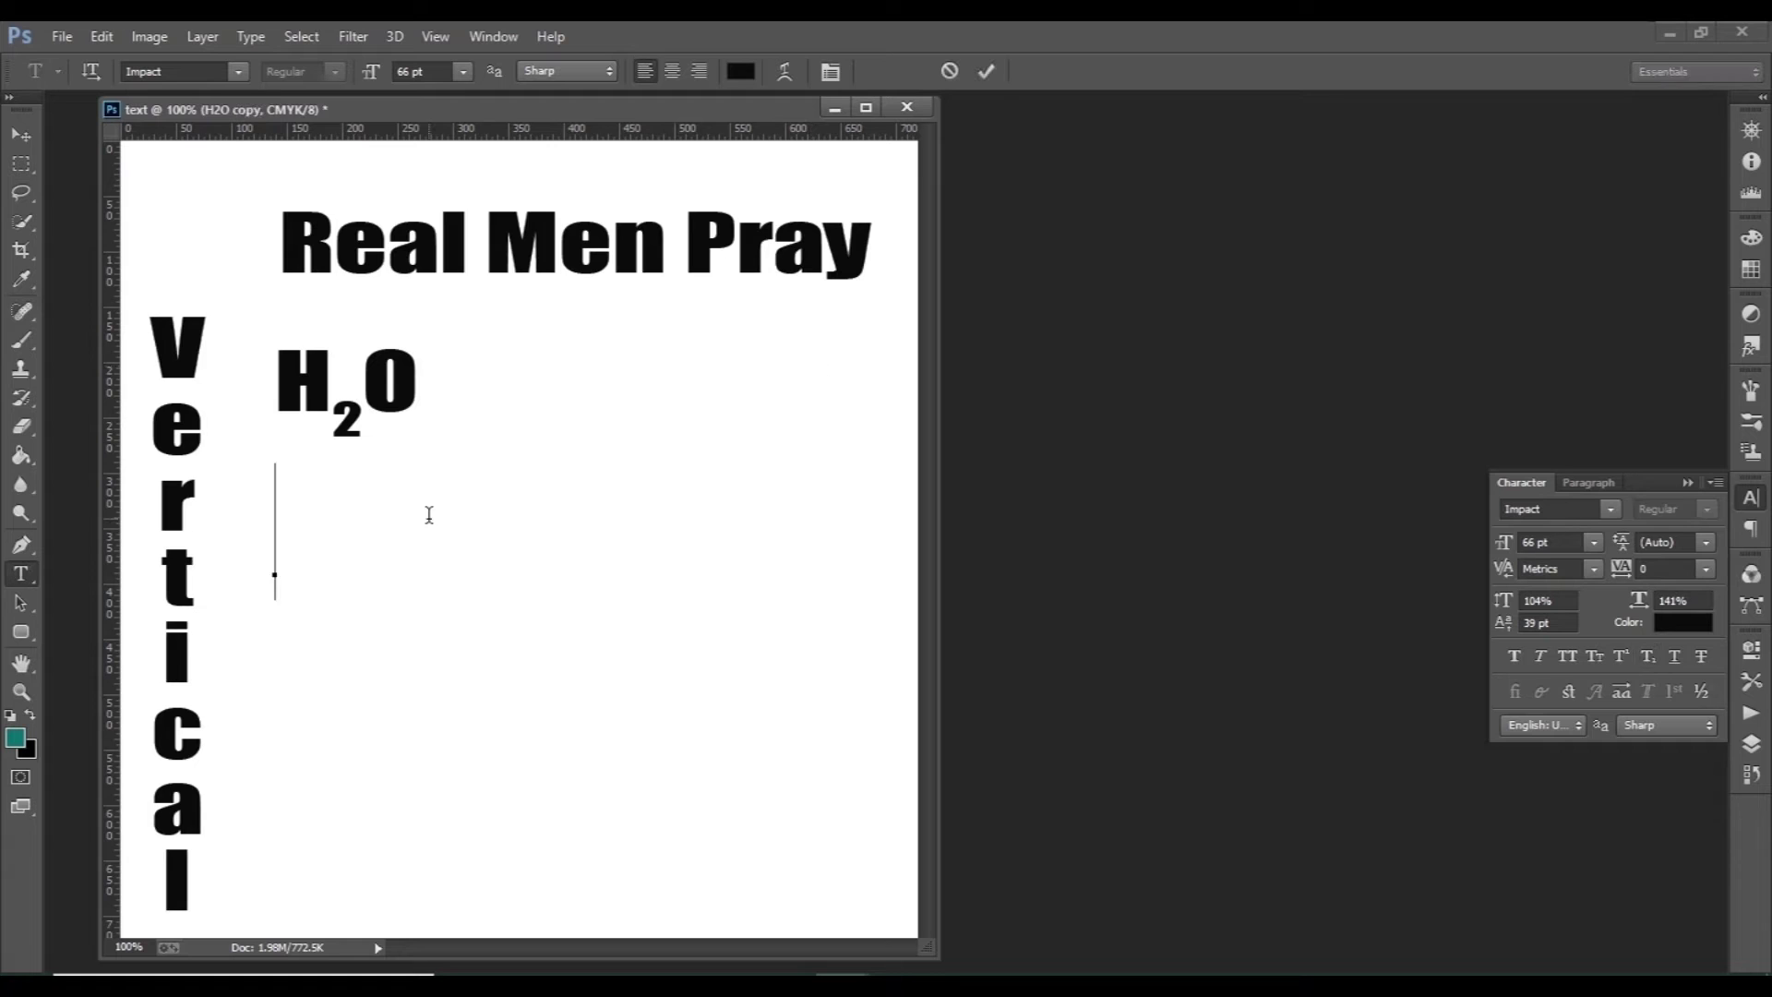
# Step: Enter "21st Century" as horizontal text on the copied H2O layer below the formula and commit it
pyautogui.write('21')
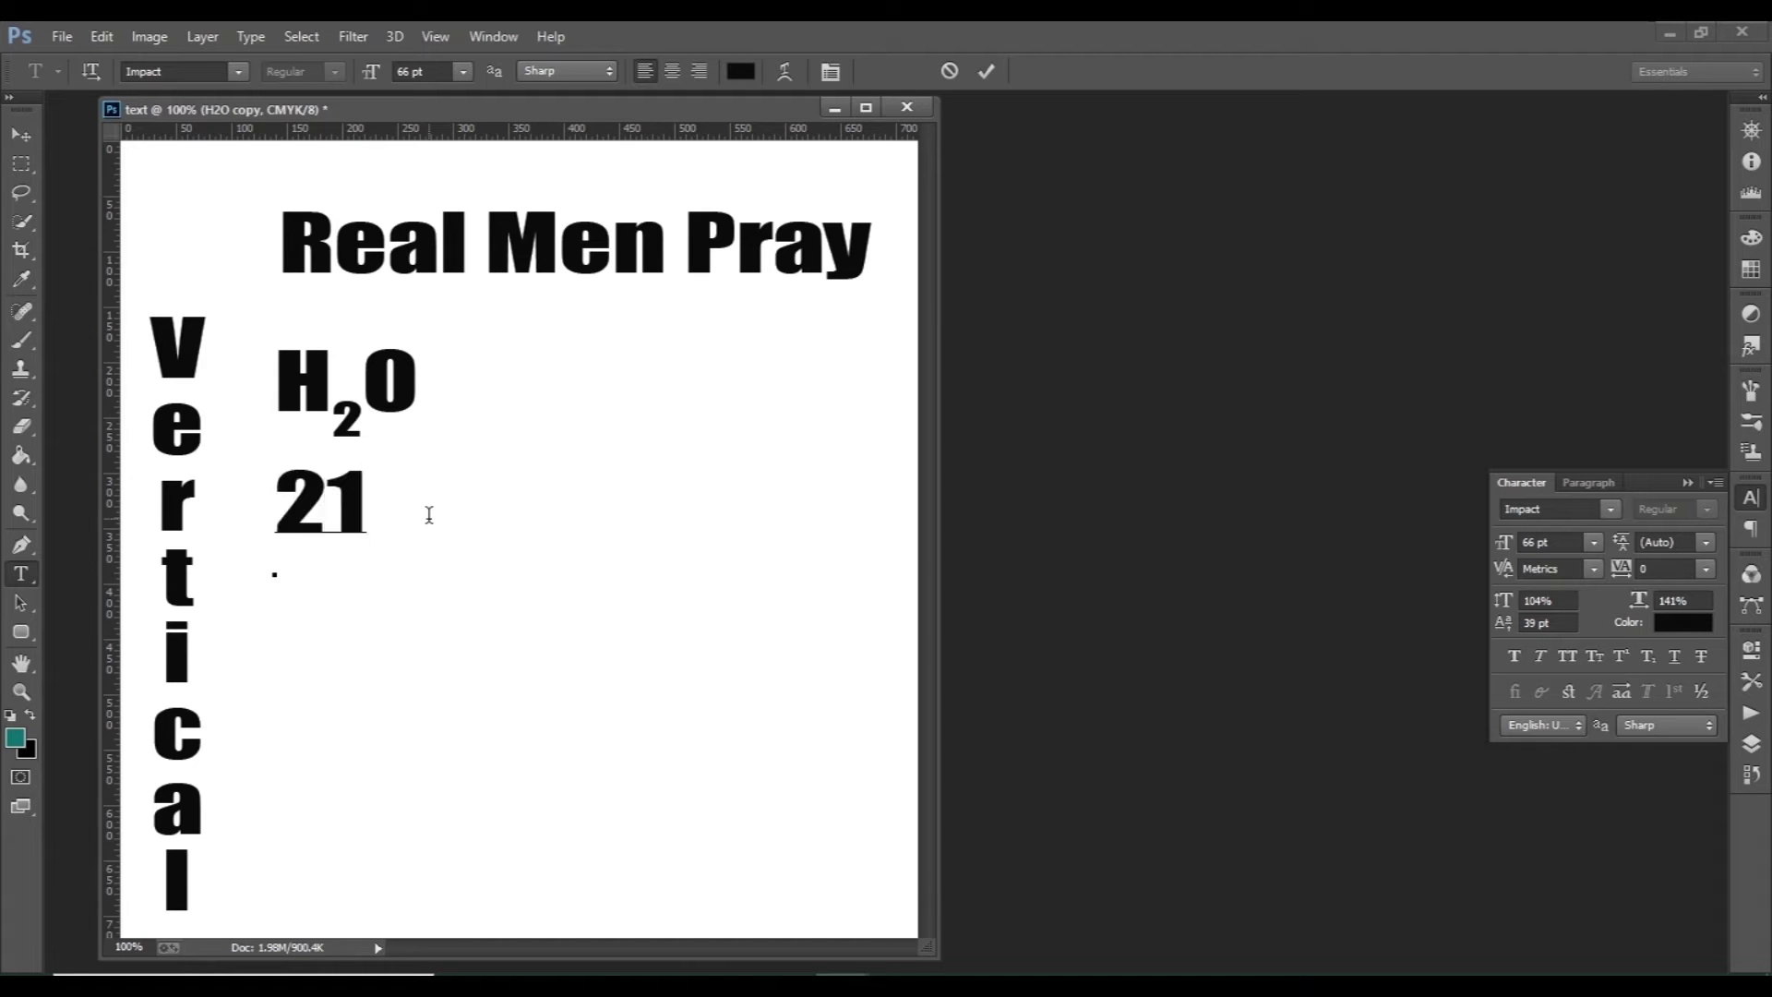
pyautogui.write('st Century')
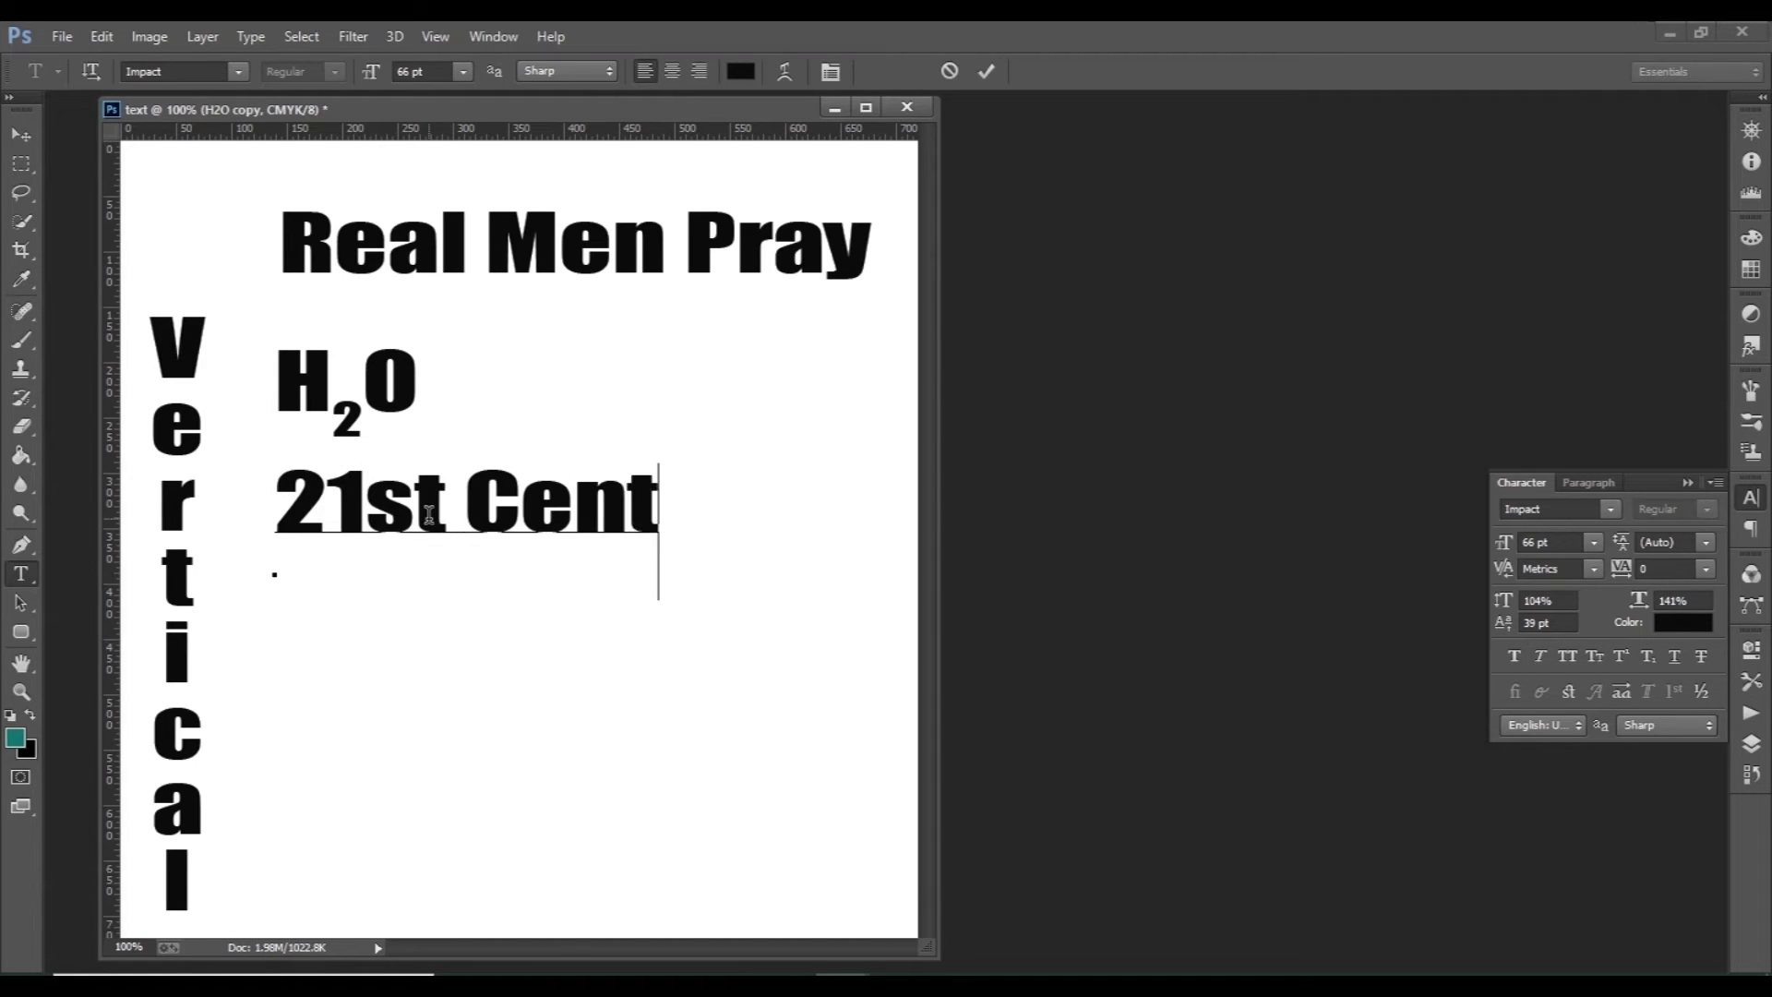
pyautogui.click(990, 71)
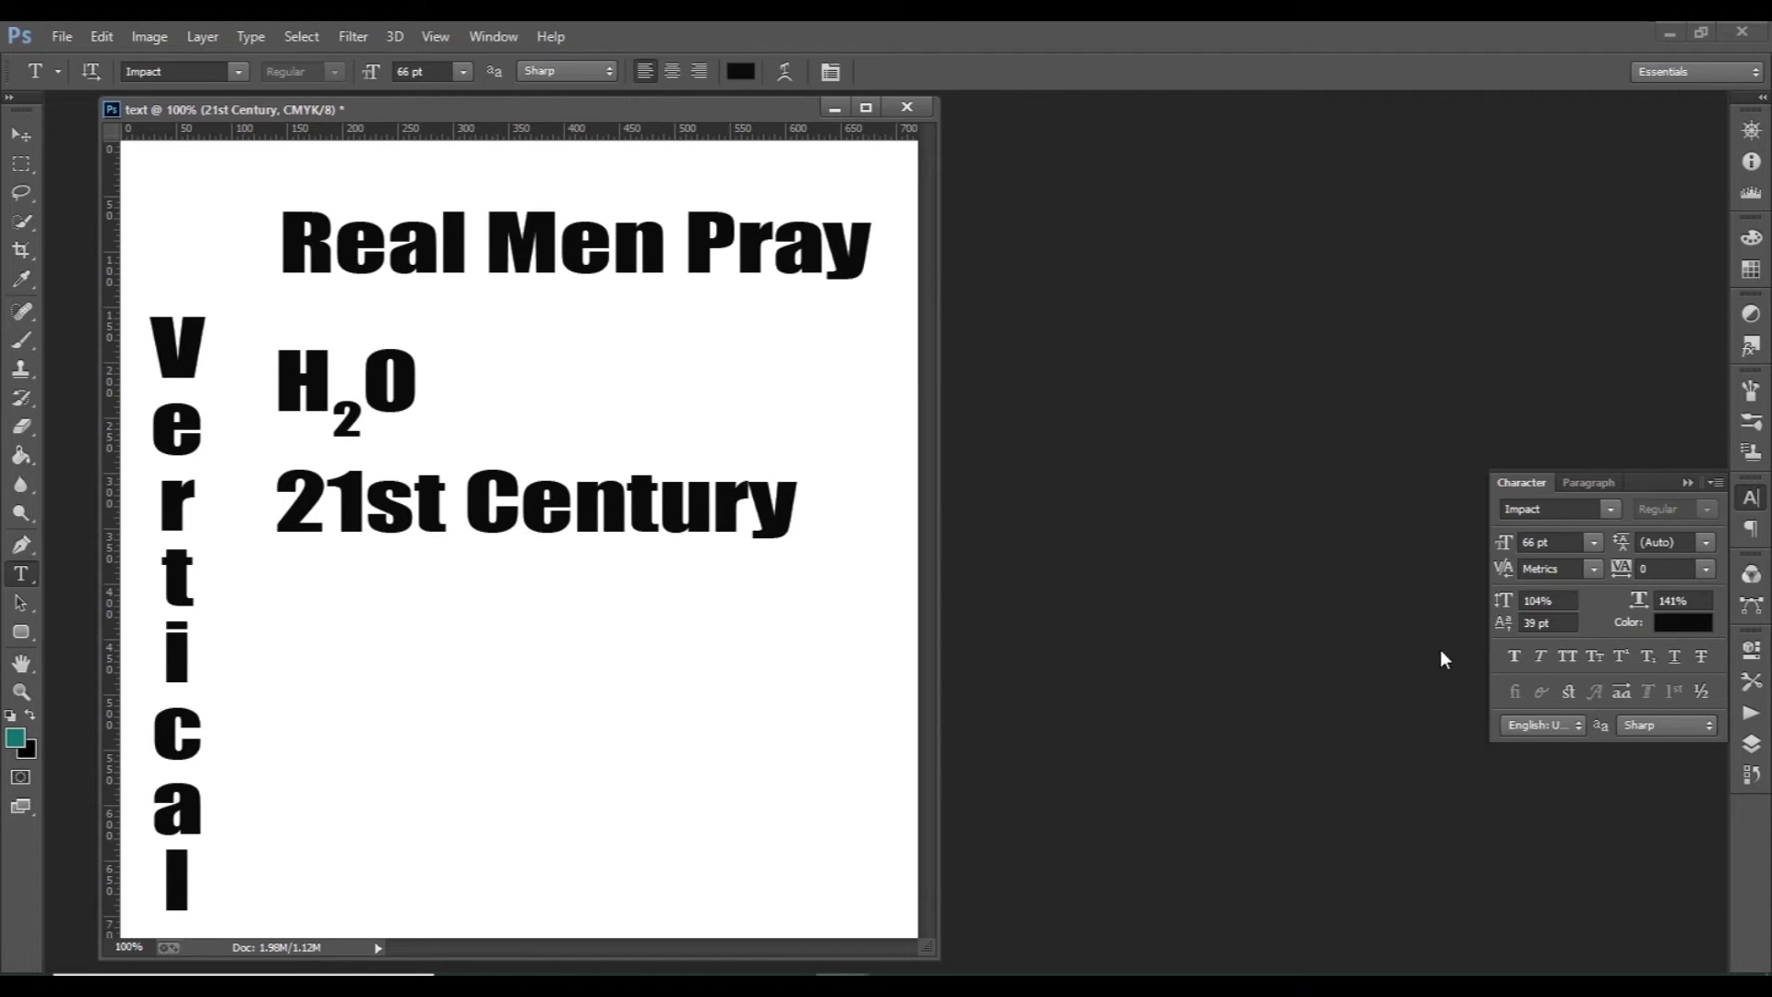
# Step: Format the "st" in "21st Century" as superscript and commit the text edit
pyautogui.moveTo(376, 509); pyautogui.dragTo(434, 510)
pyautogui.moveTo(434, 509); pyautogui.dragTo(447, 510)
pyautogui.click(1621, 656)
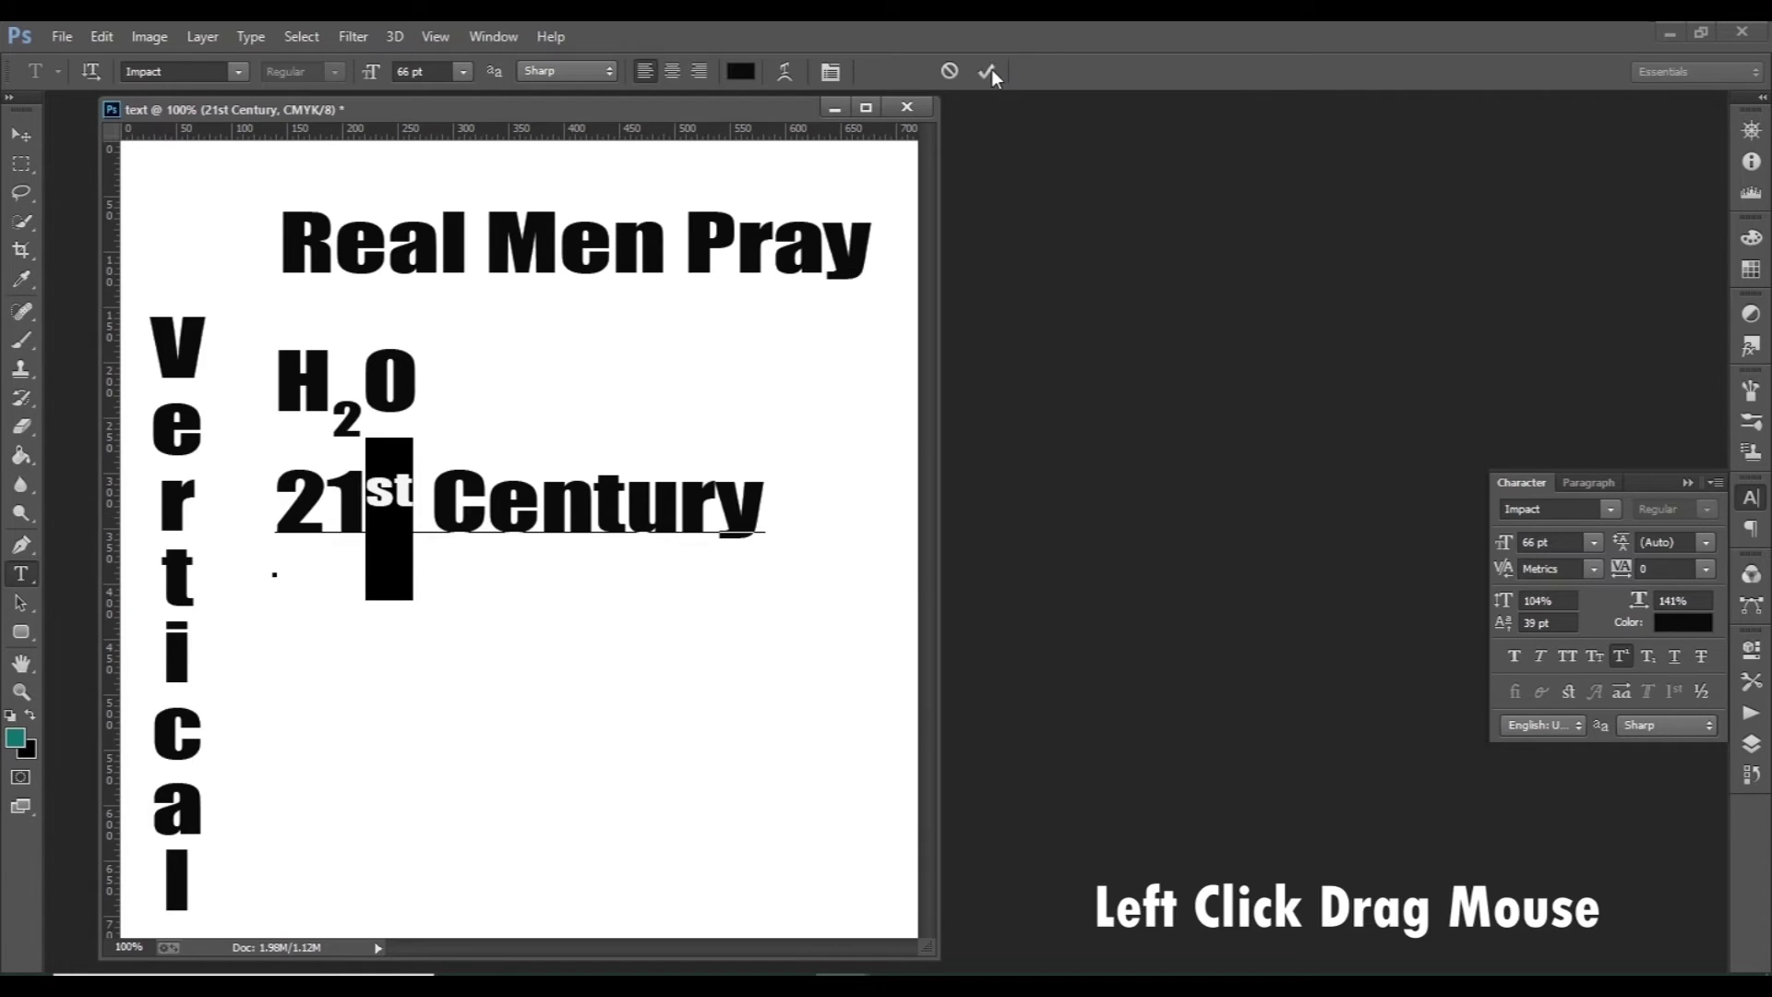
pyautogui.click(989, 72)
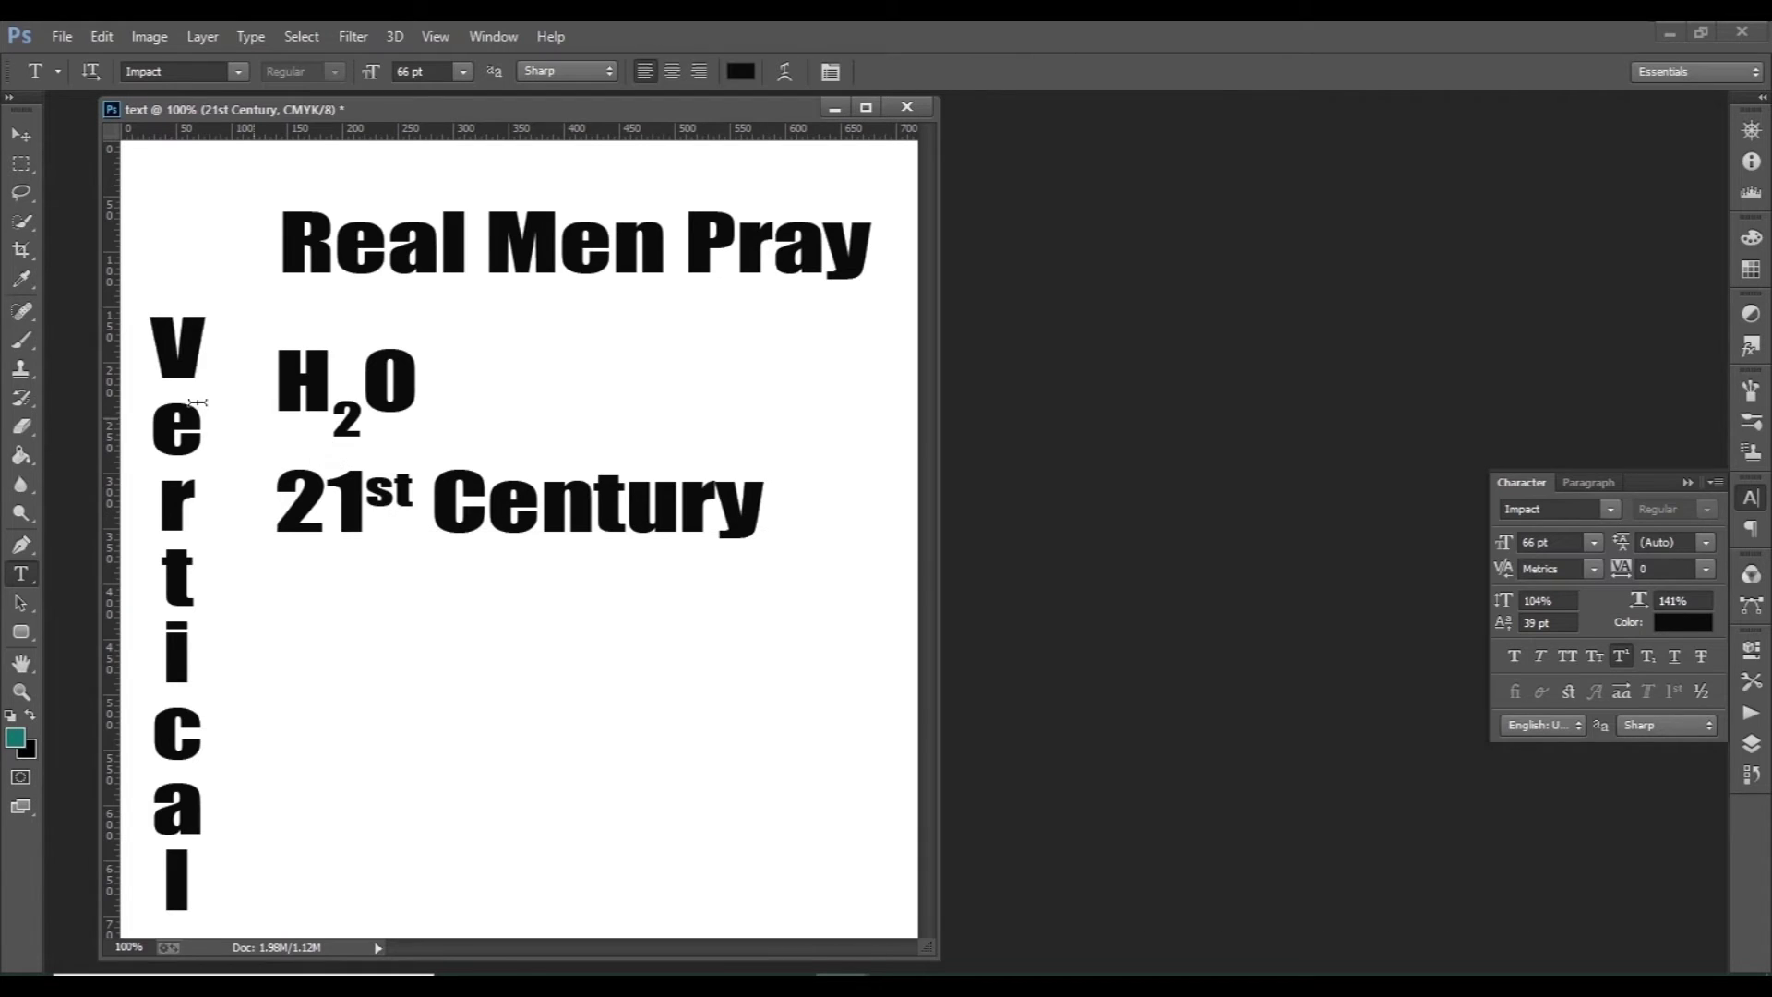
# Step: Move the "21st Century" text slightly down and to the left on the canvas
pyautogui.click(21, 135)
pyautogui.moveTo(350, 505); pyautogui.dragTo(353, 531)
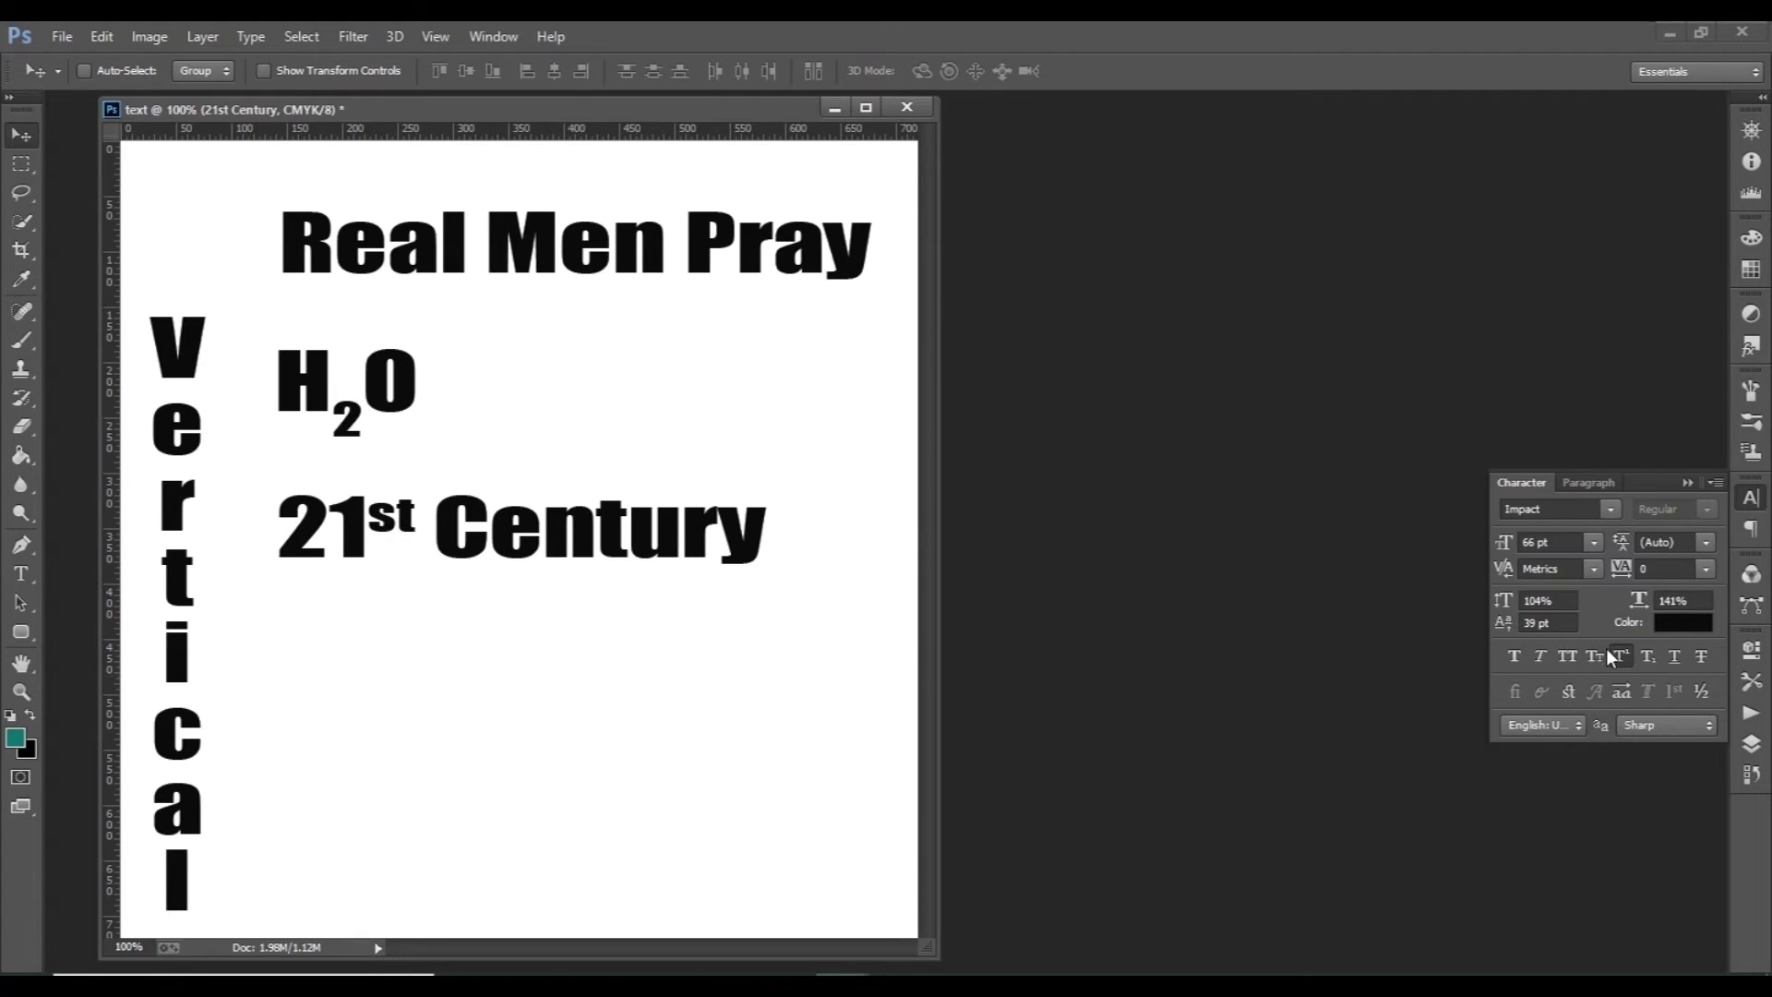
pyautogui.moveTo(478, 559); pyautogui.dragTo(471, 563)
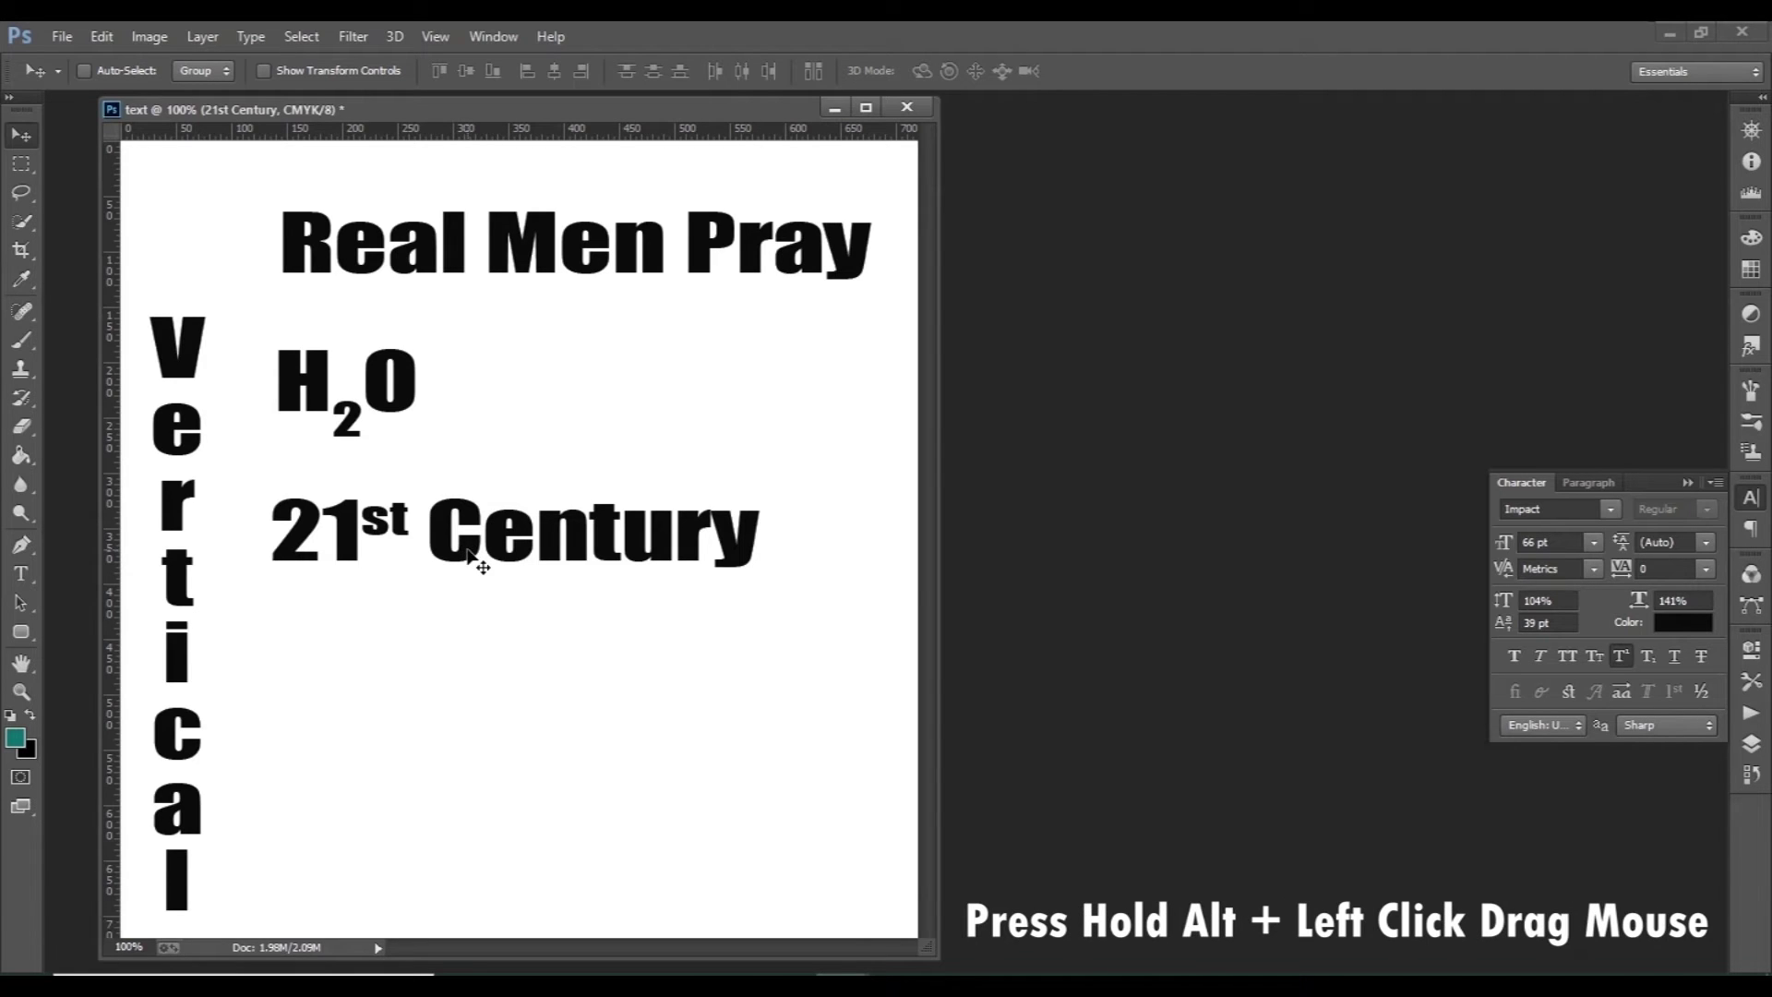
# Step: Duplicate the "21st Century" text directly below itself and replace the copy's wording with "Text"
pyautogui.moveTo(467, 554); pyautogui.dragTo(468, 663)
pyautogui.press('t')
pyautogui.click(499, 661)
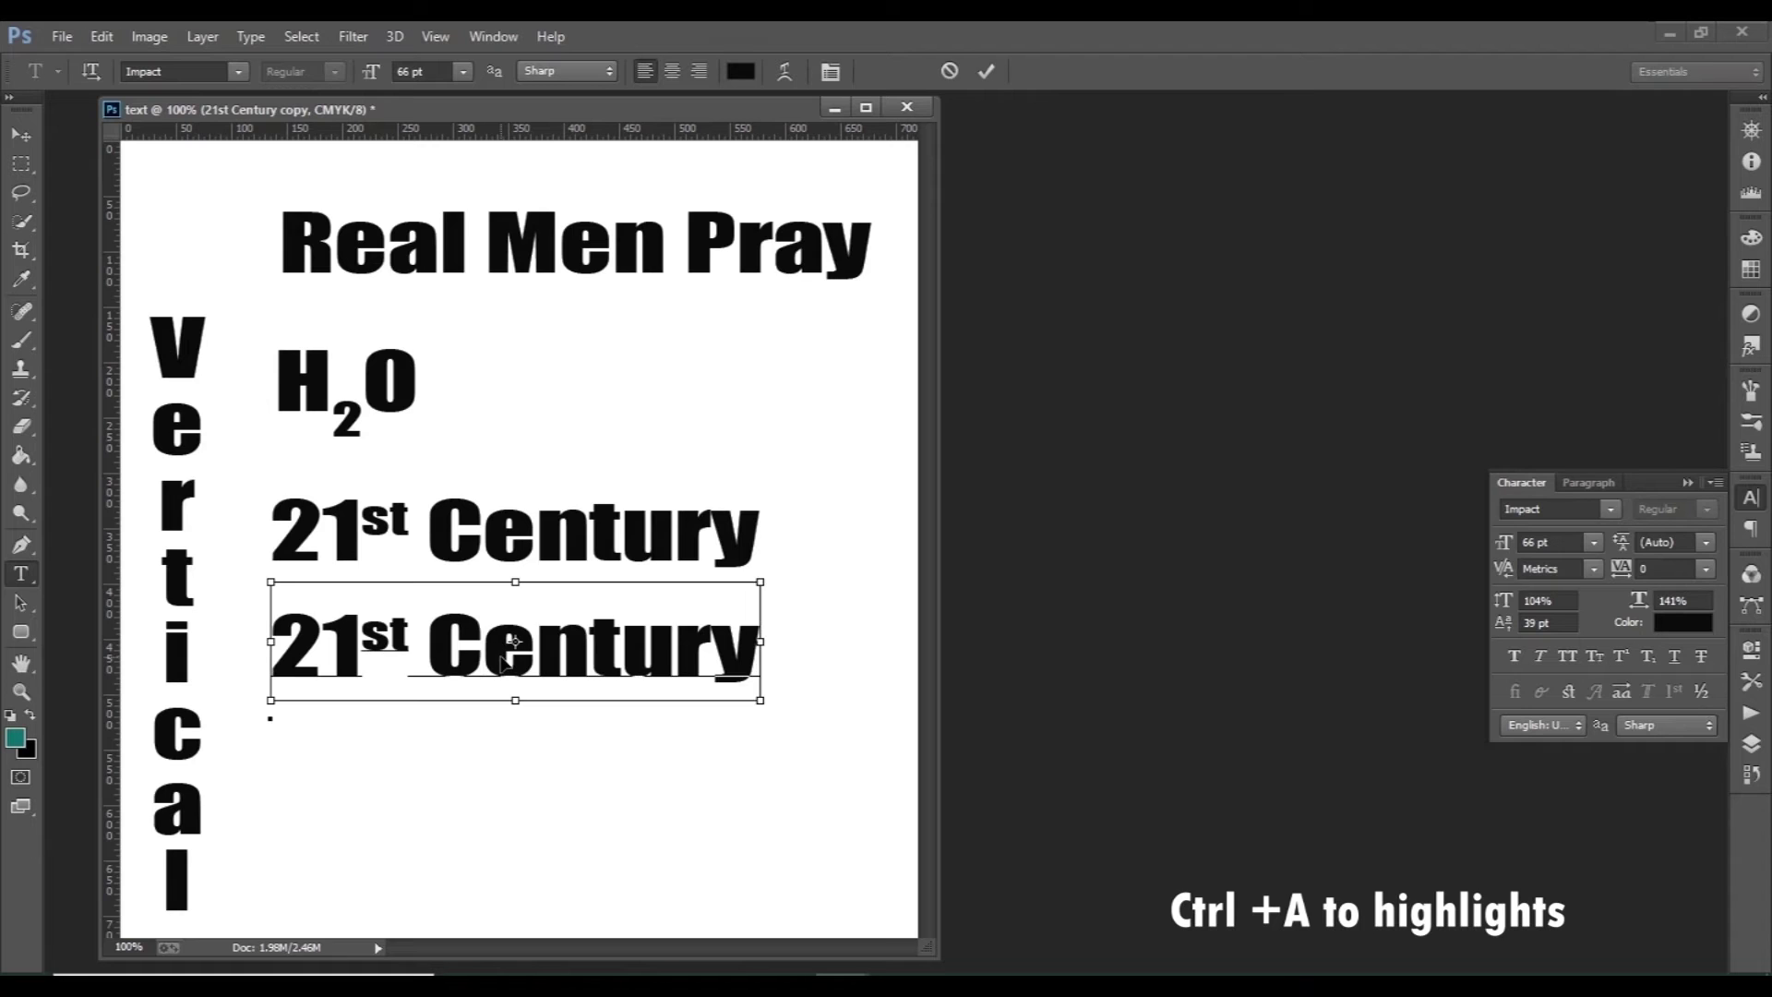
pyautogui.hotkey('ctrl', 'a')
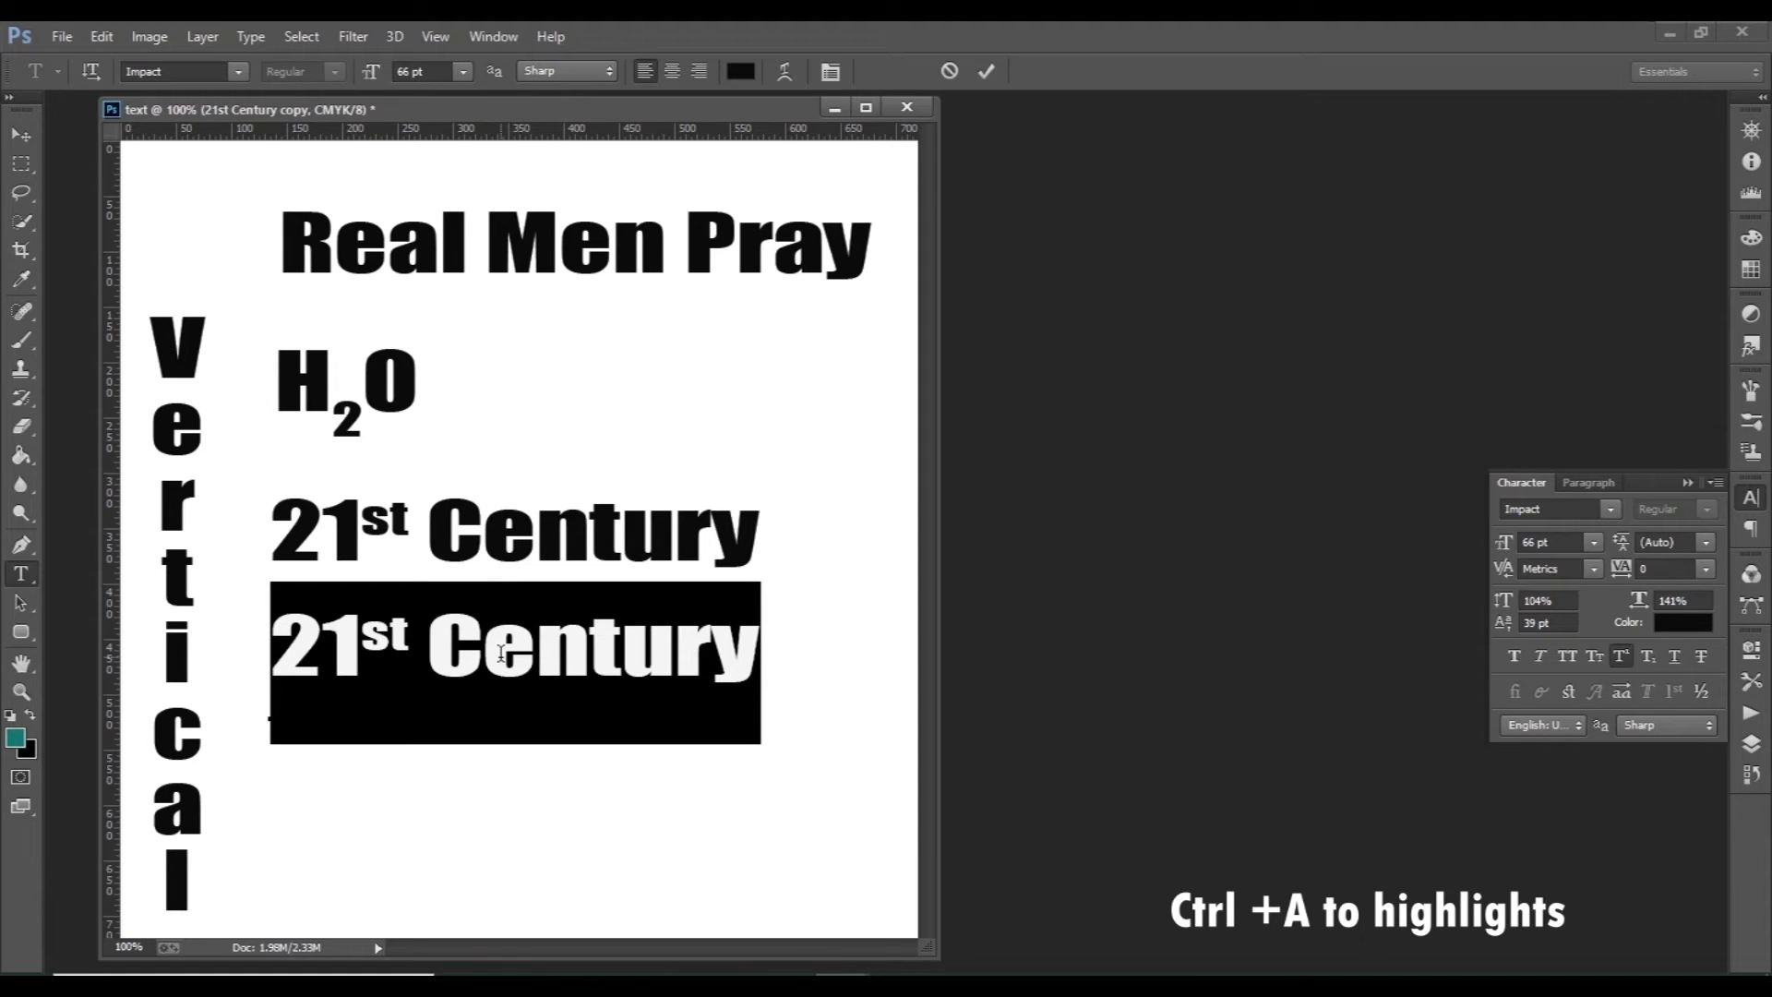
pyautogui.write('T')
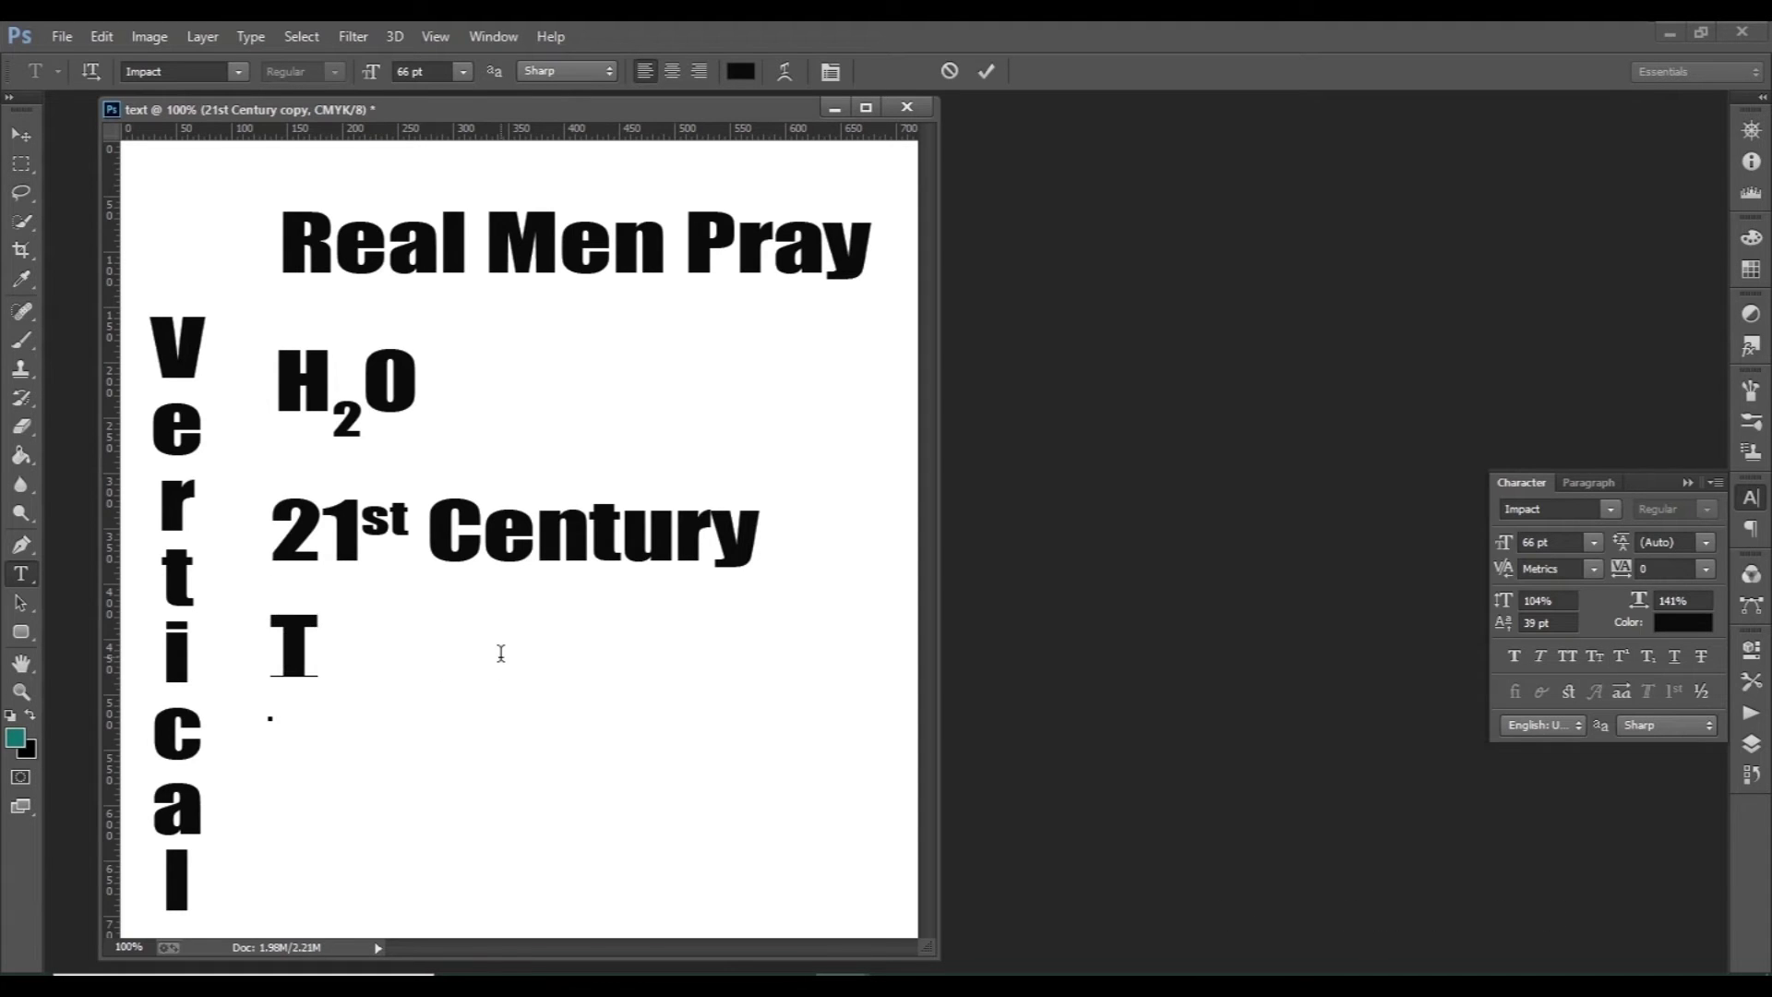
pyautogui.write('ext')
pyautogui.hotkey('ctrl', 'Return')
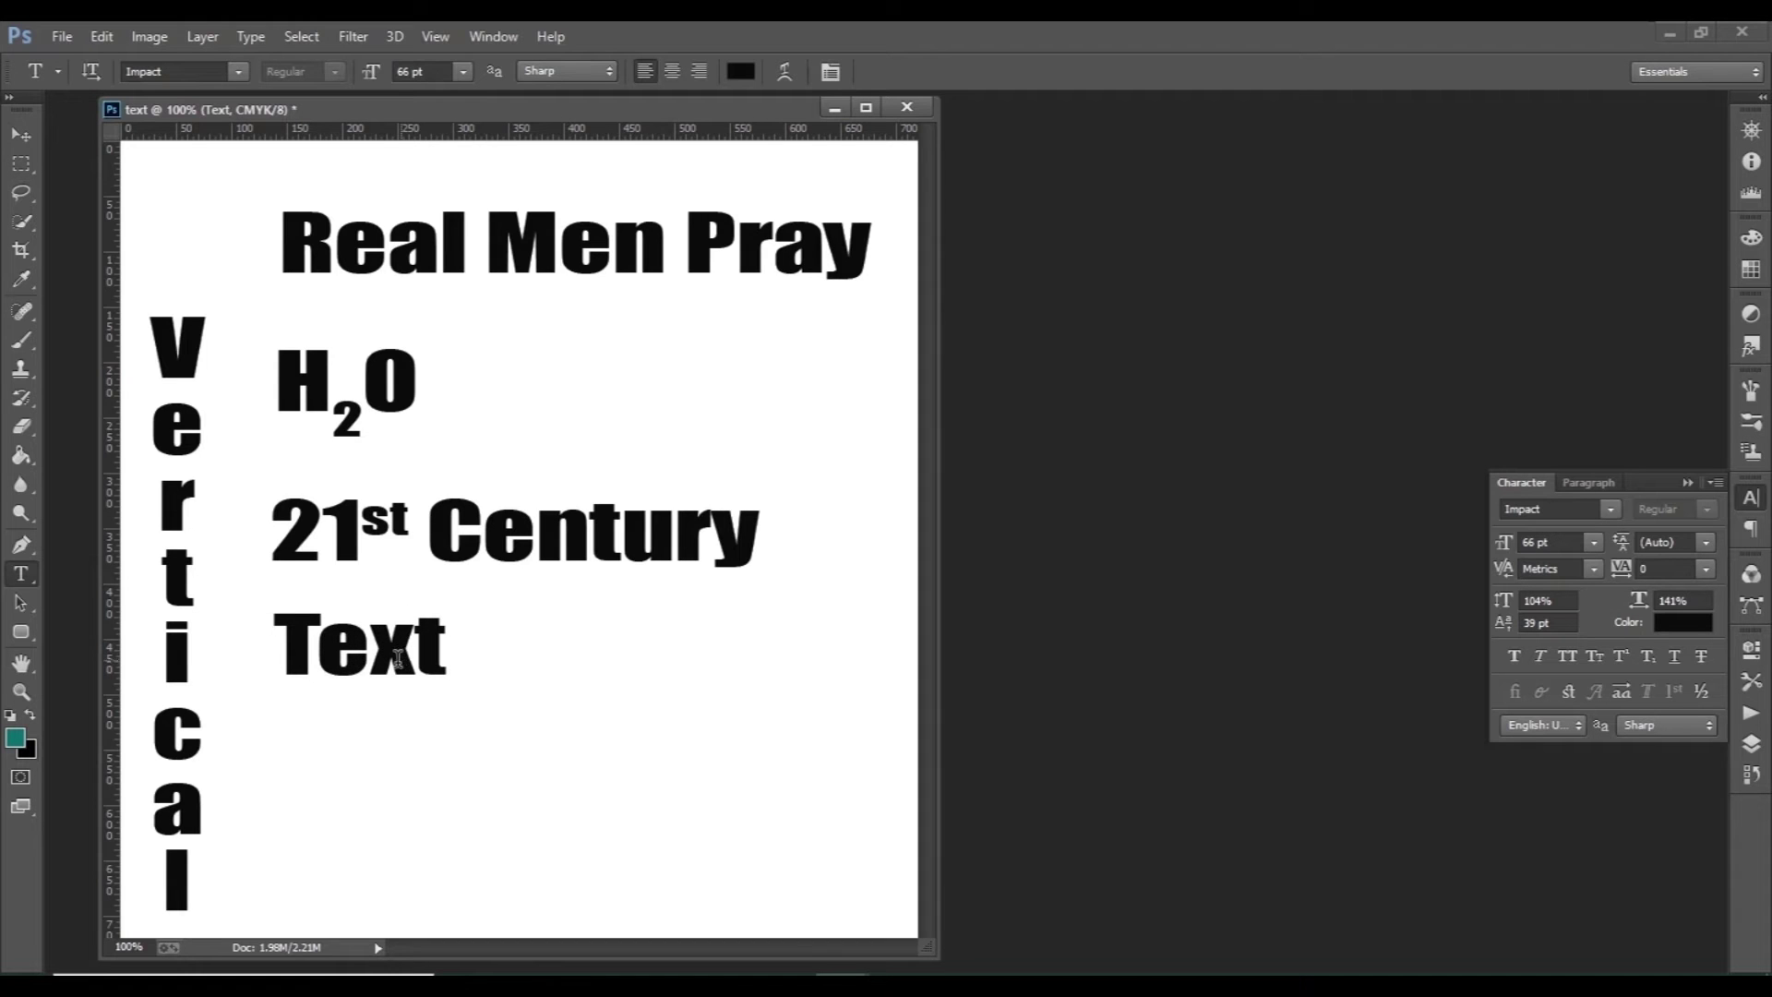
# Step: Try Faux Bold and Faux Italic one after the other on the whole word "Text", turning each off again
pyautogui.moveTo(455, 661); pyautogui.dragTo(393, 663)
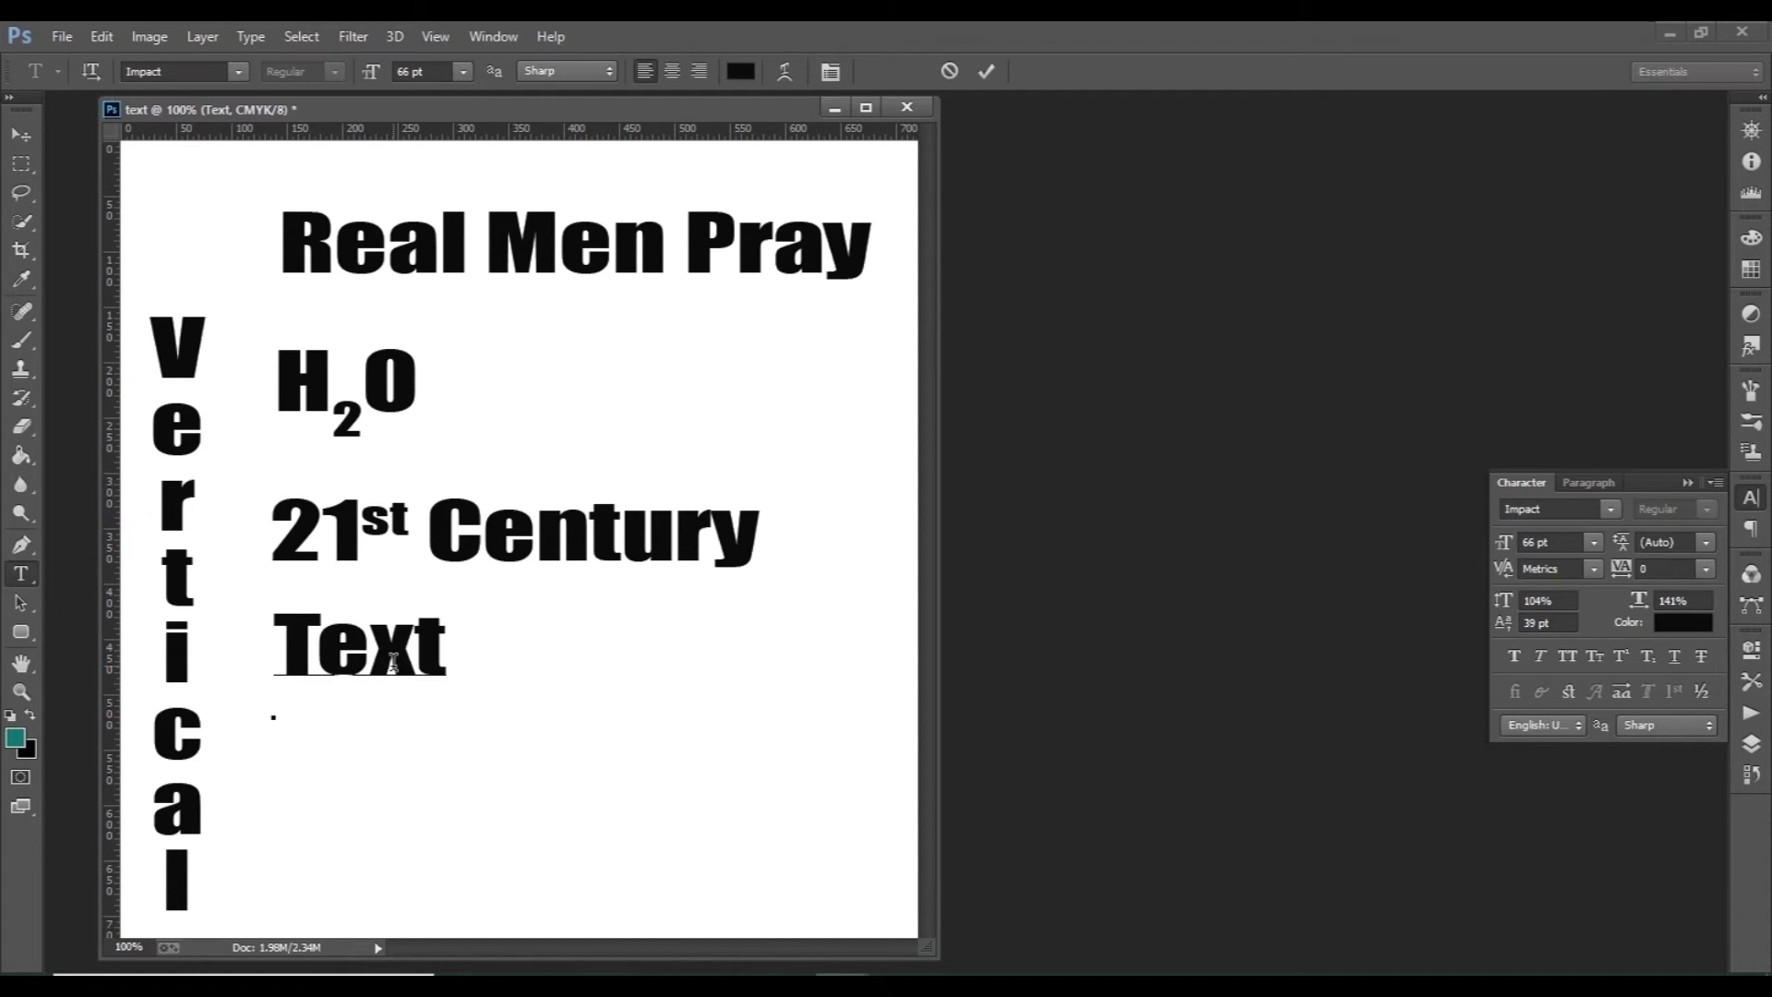
pyautogui.hotkey('ctrl', 'a')
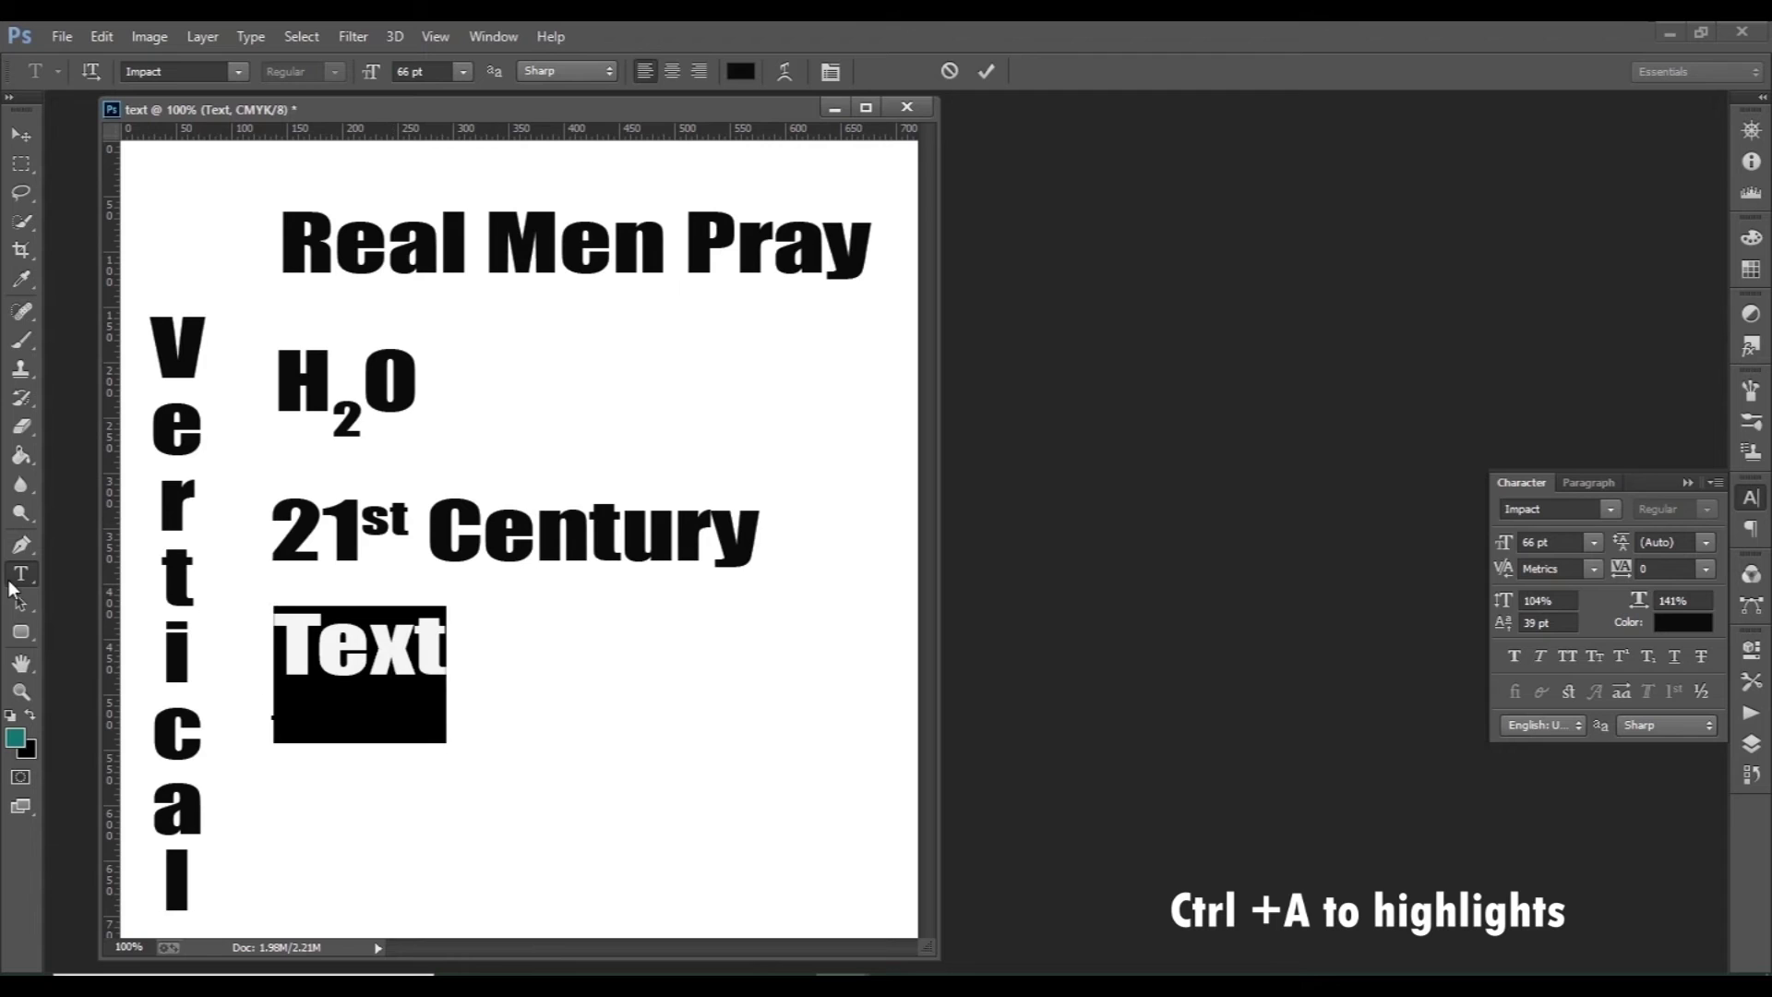
pyautogui.click(1513, 656)
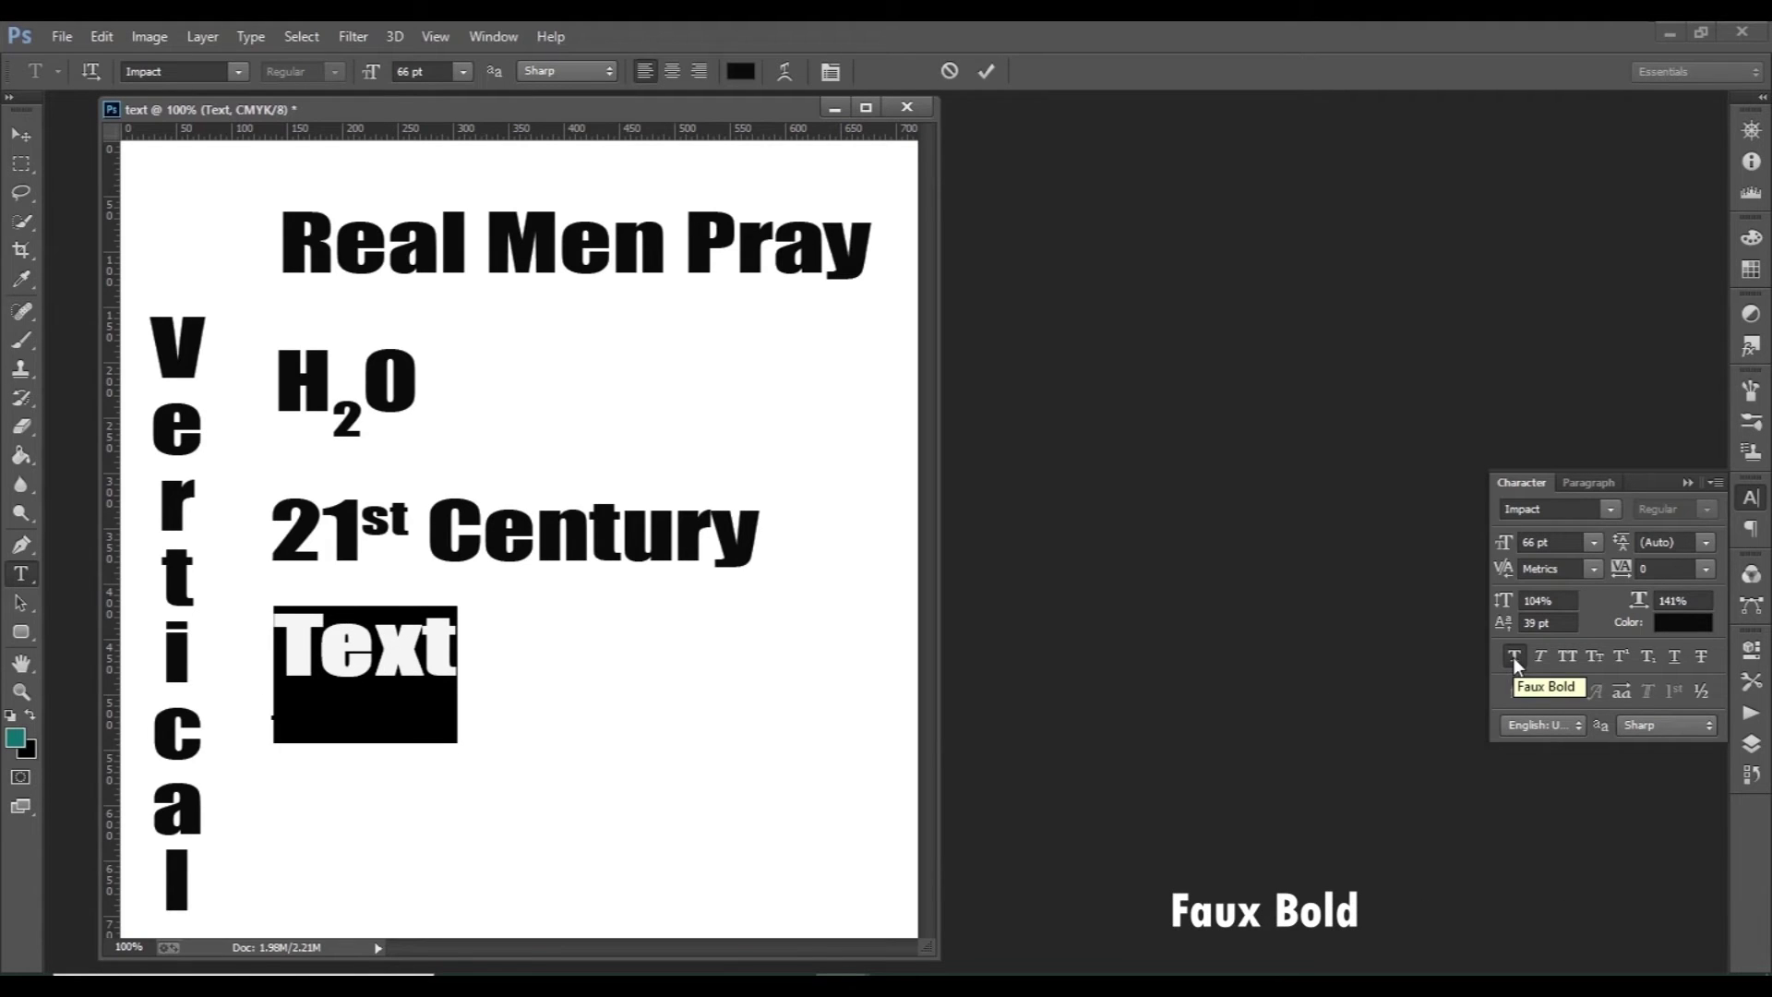
pyautogui.click(1513, 656)
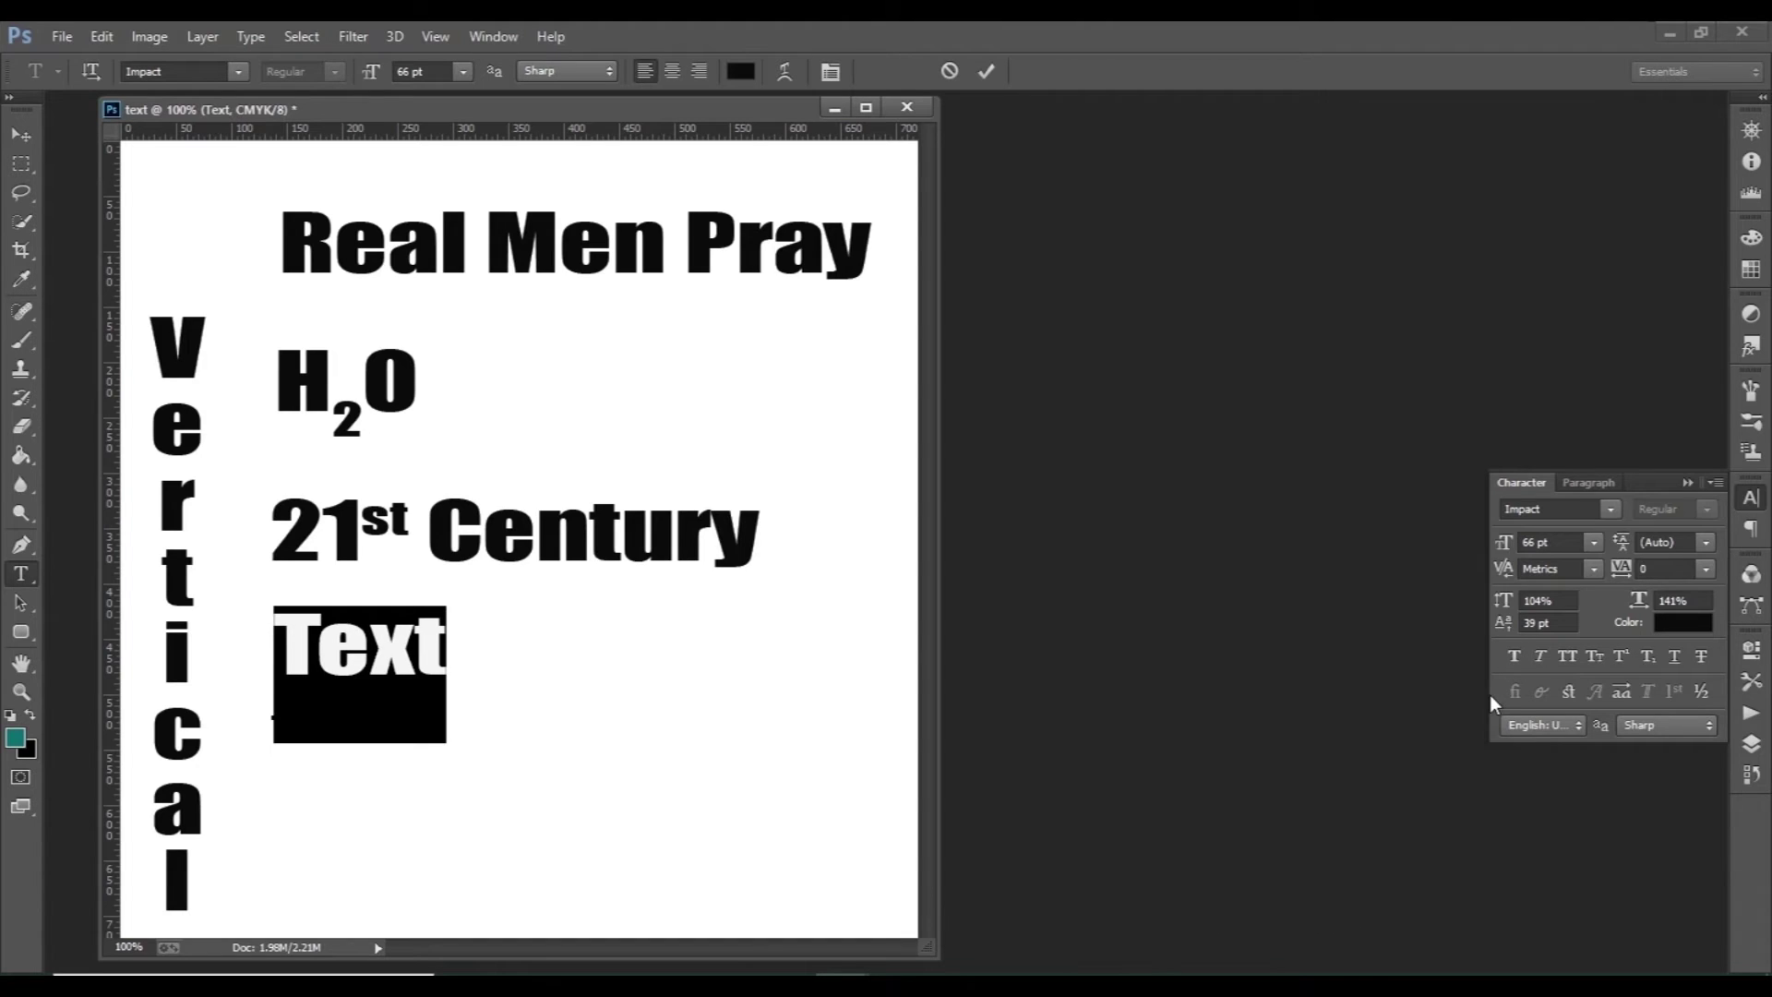
pyautogui.click(1538, 657)
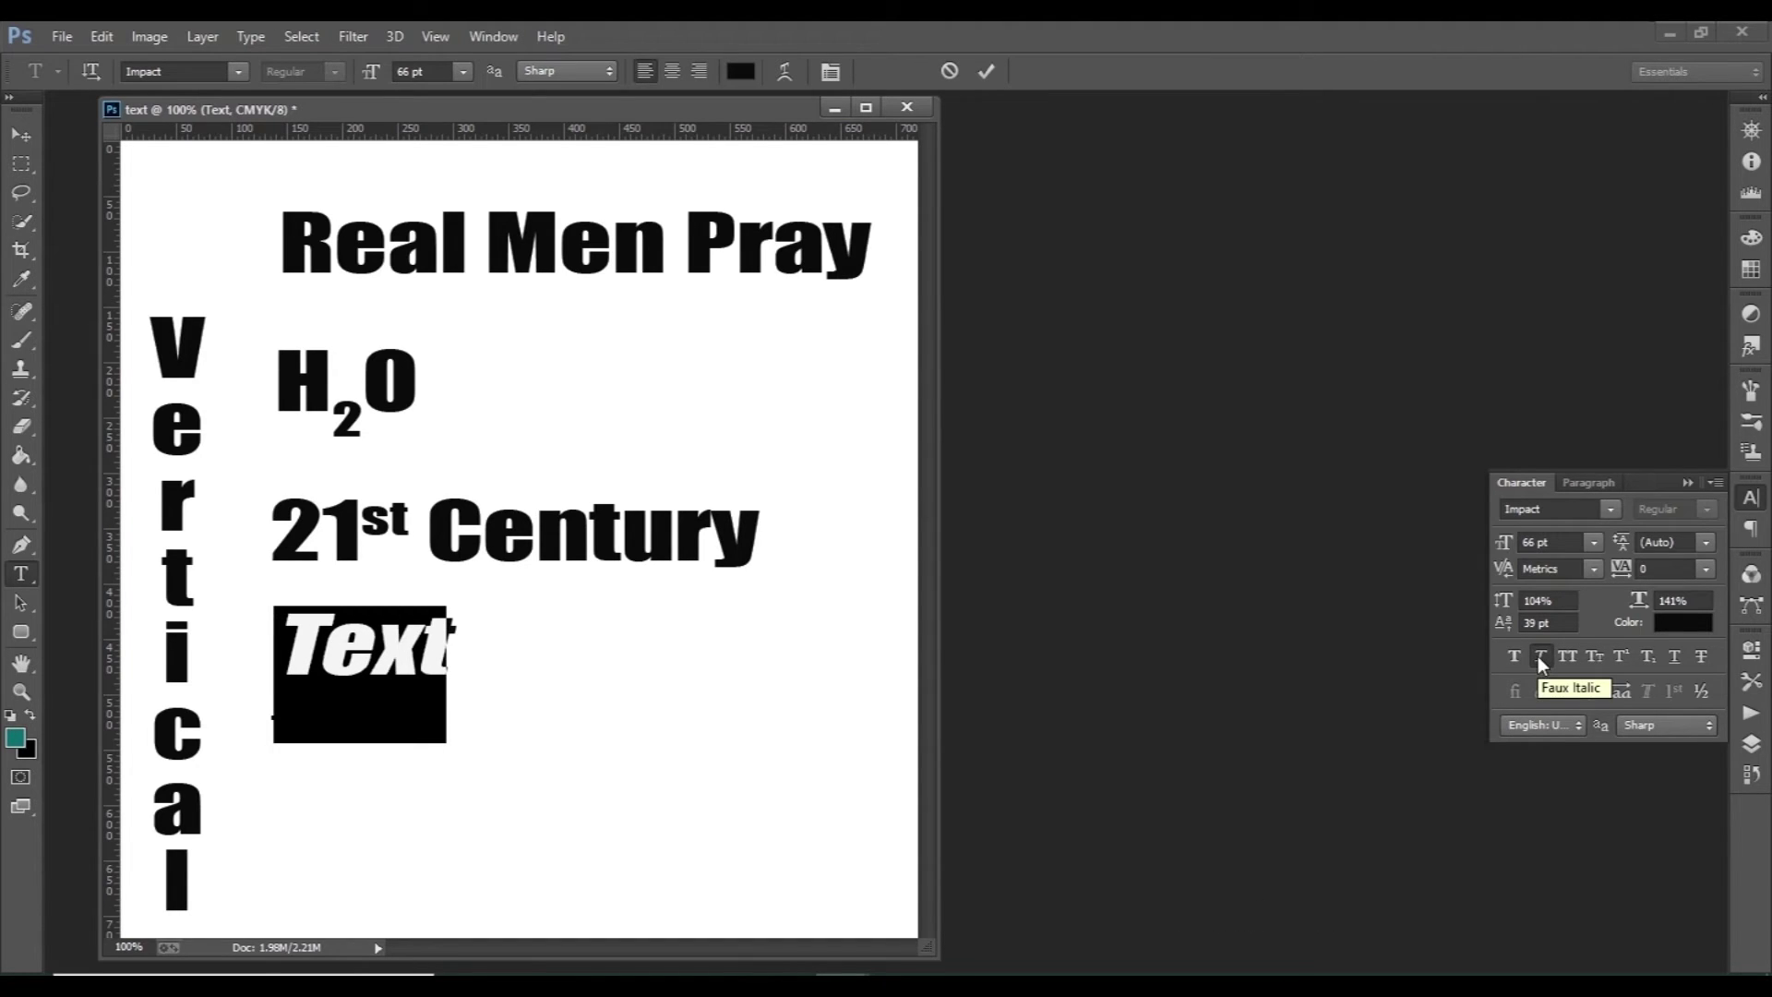
pyautogui.click(1537, 656)
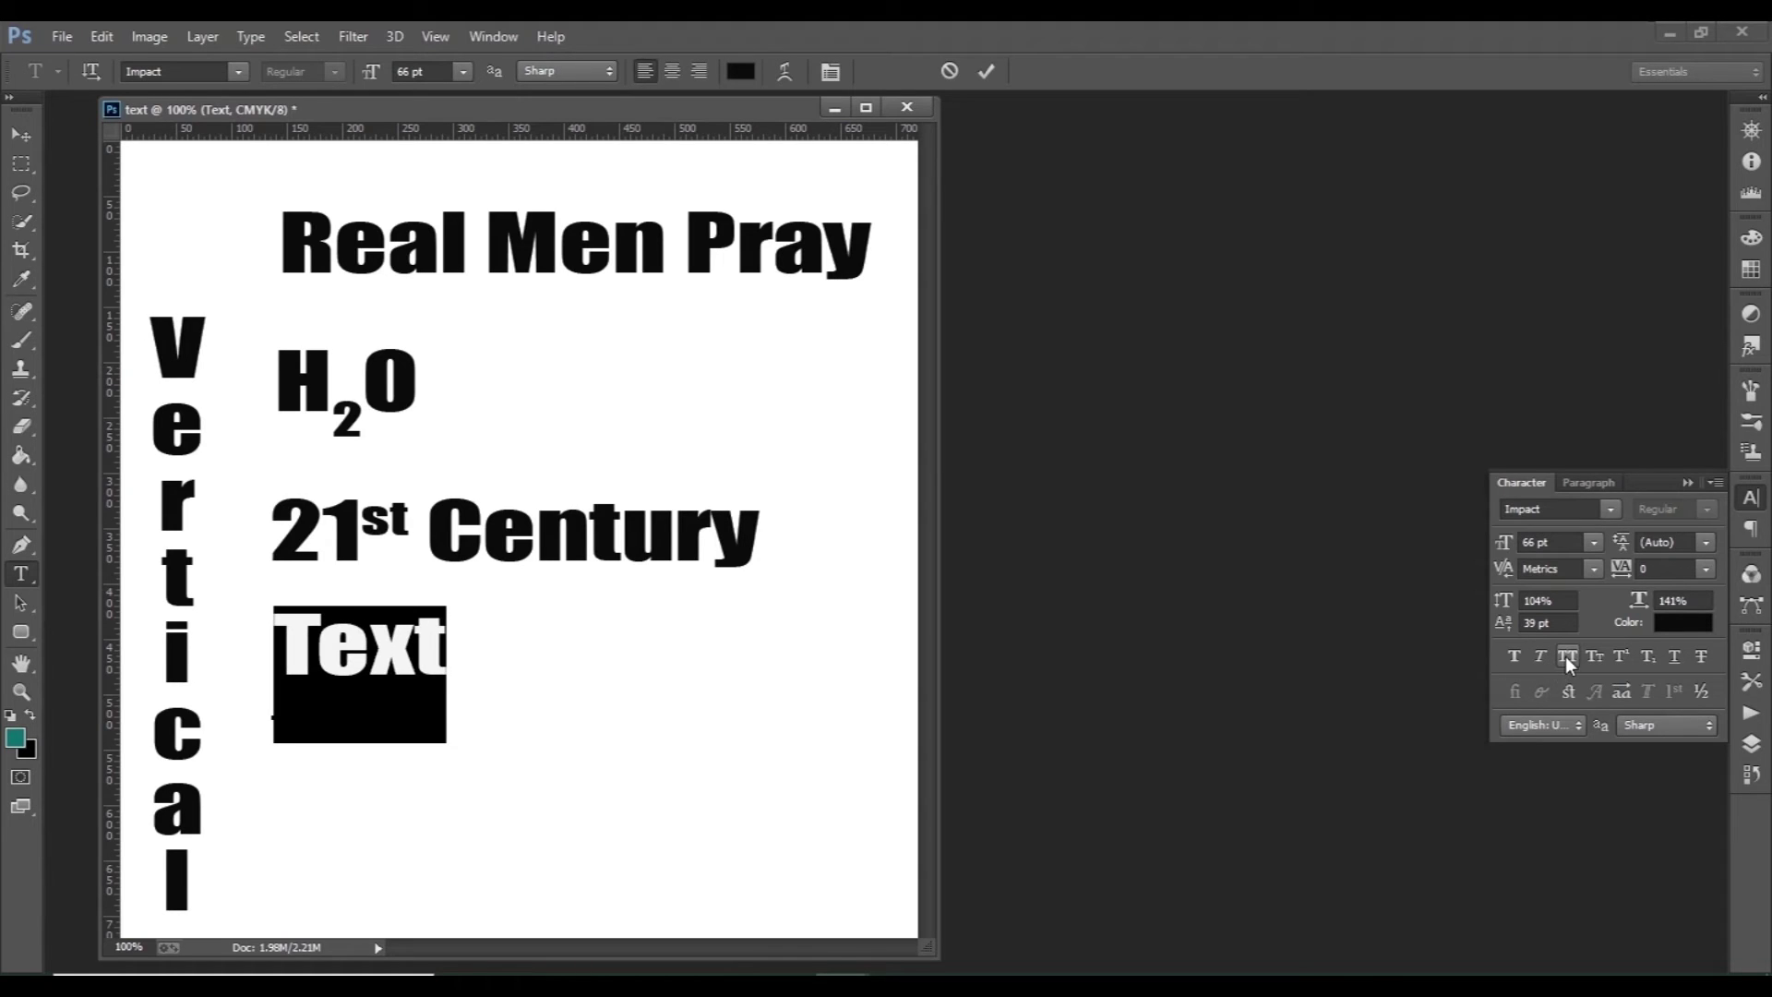
# Step: Try All Caps and Small Caps one after the other on the whole word "Text", turning each off again
pyautogui.click(1565, 656)
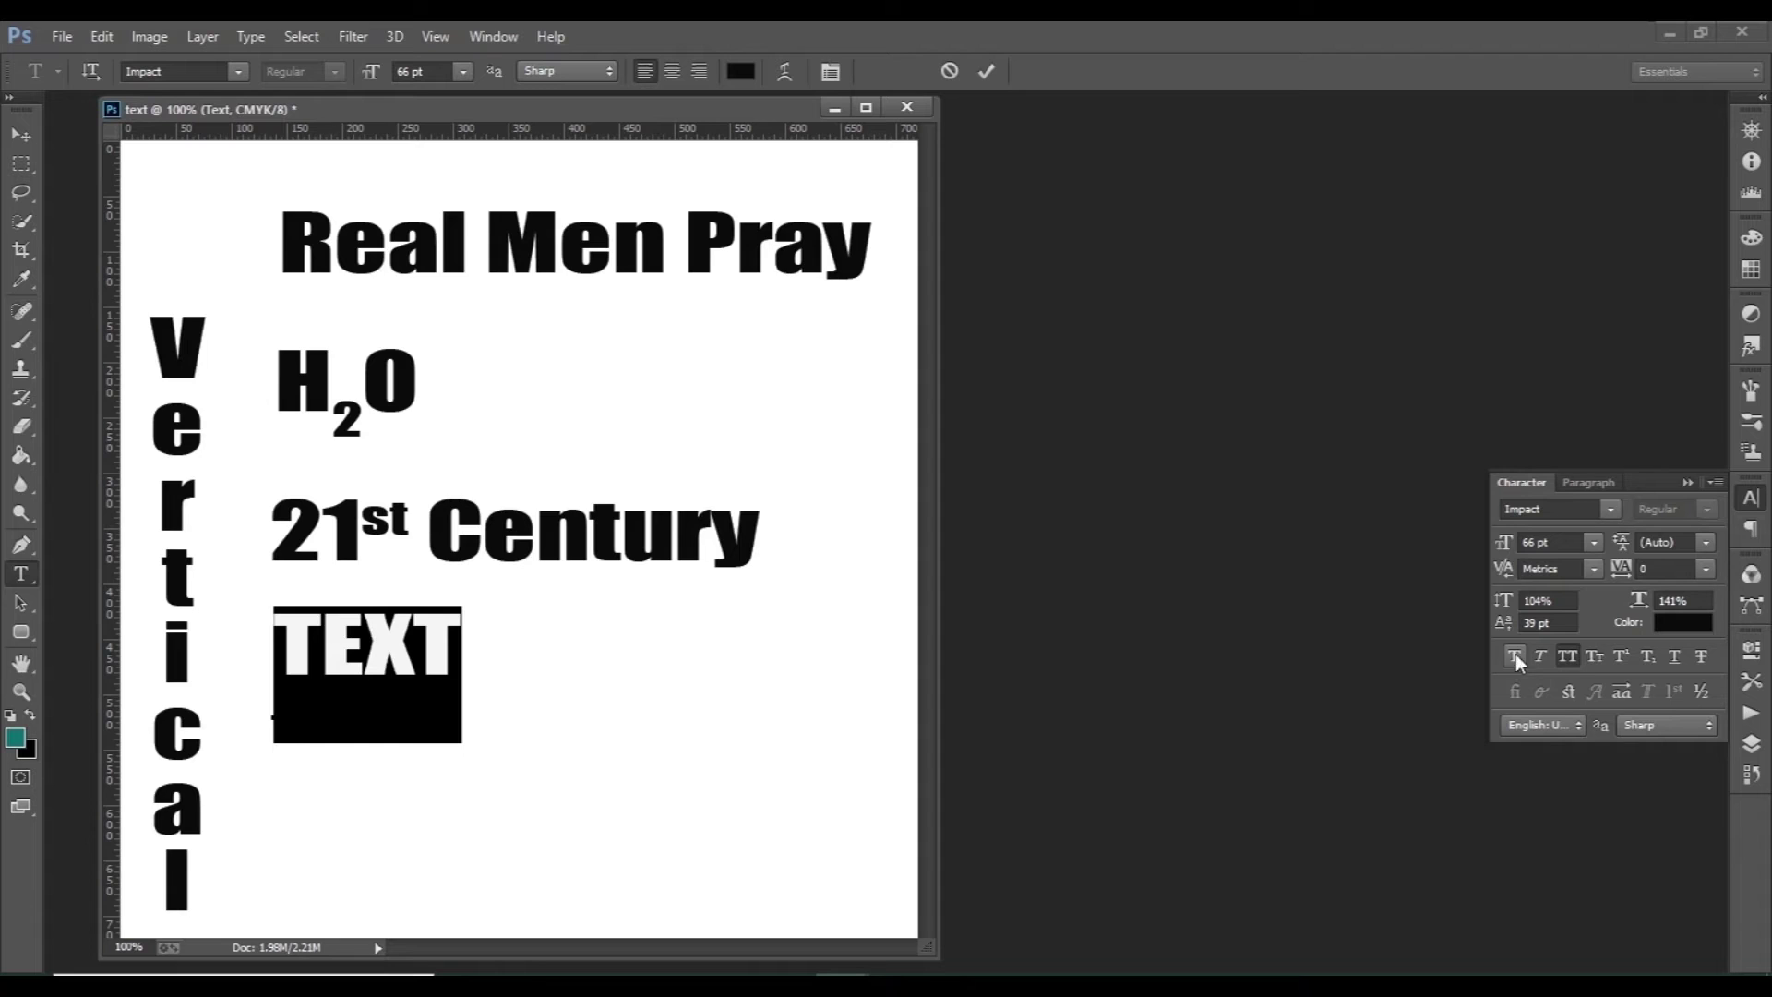
pyautogui.click(1567, 656)
pyautogui.click(1593, 656)
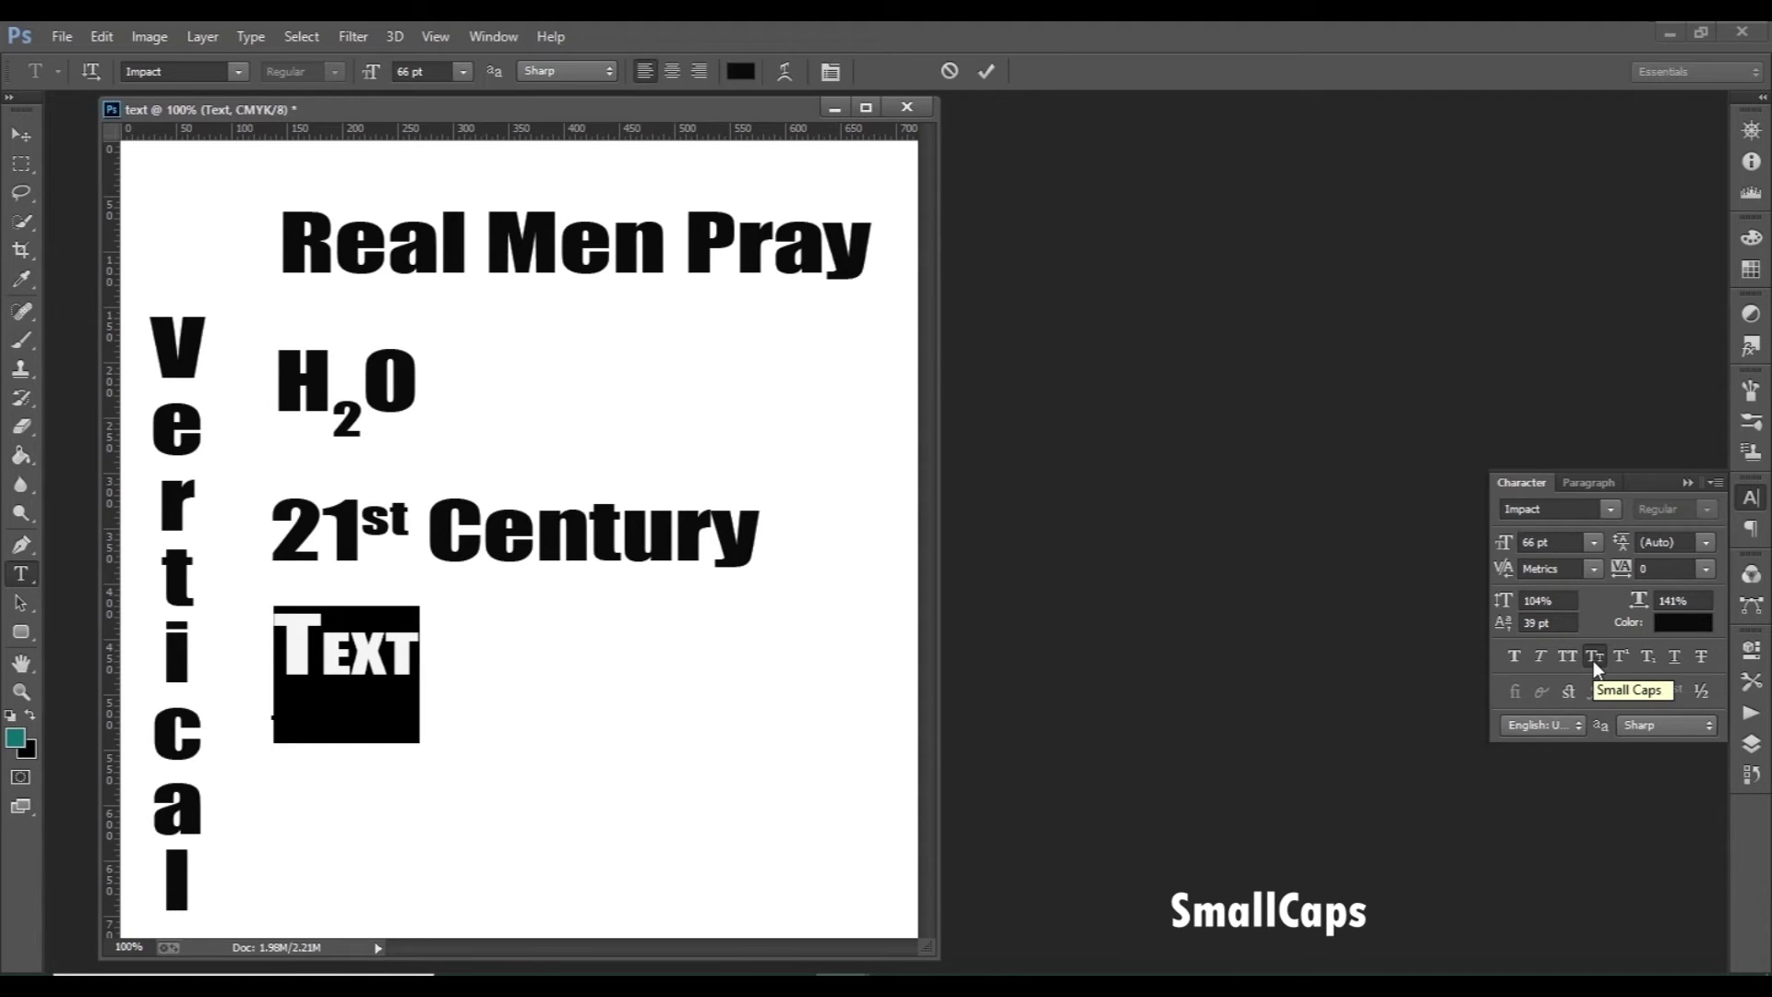
pyautogui.click(448, 679)
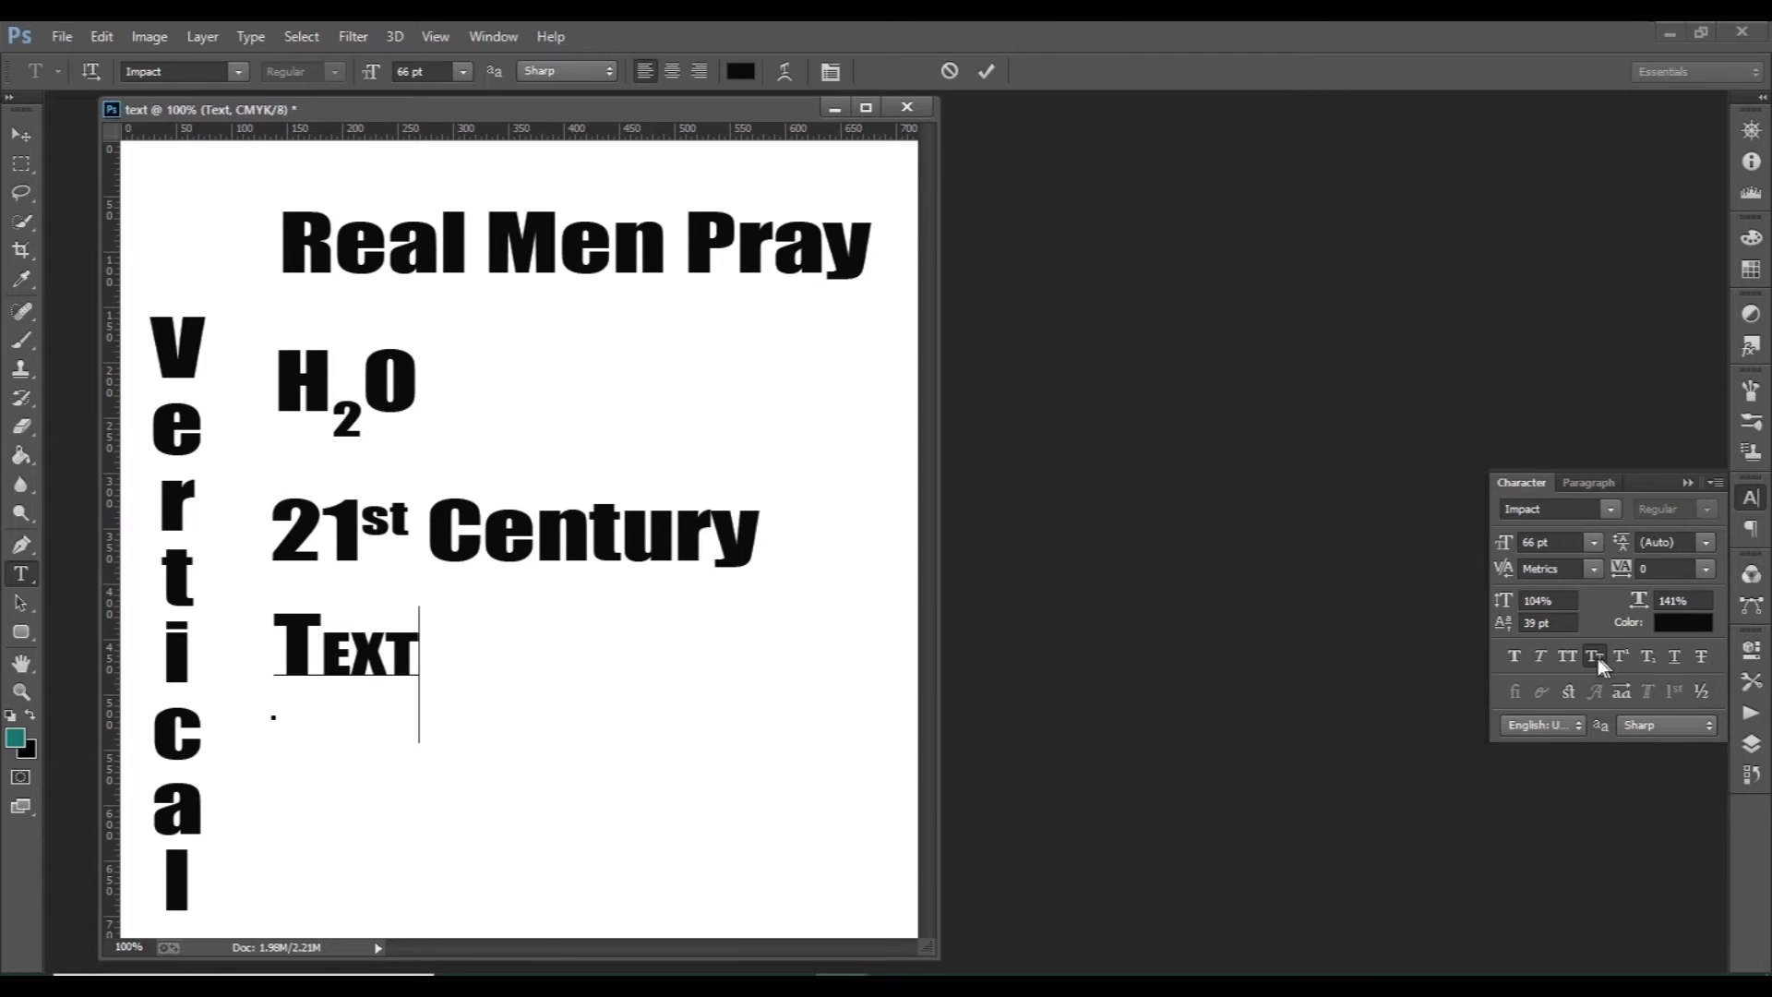
pyautogui.moveTo(420, 653); pyautogui.dragTo(335, 656)
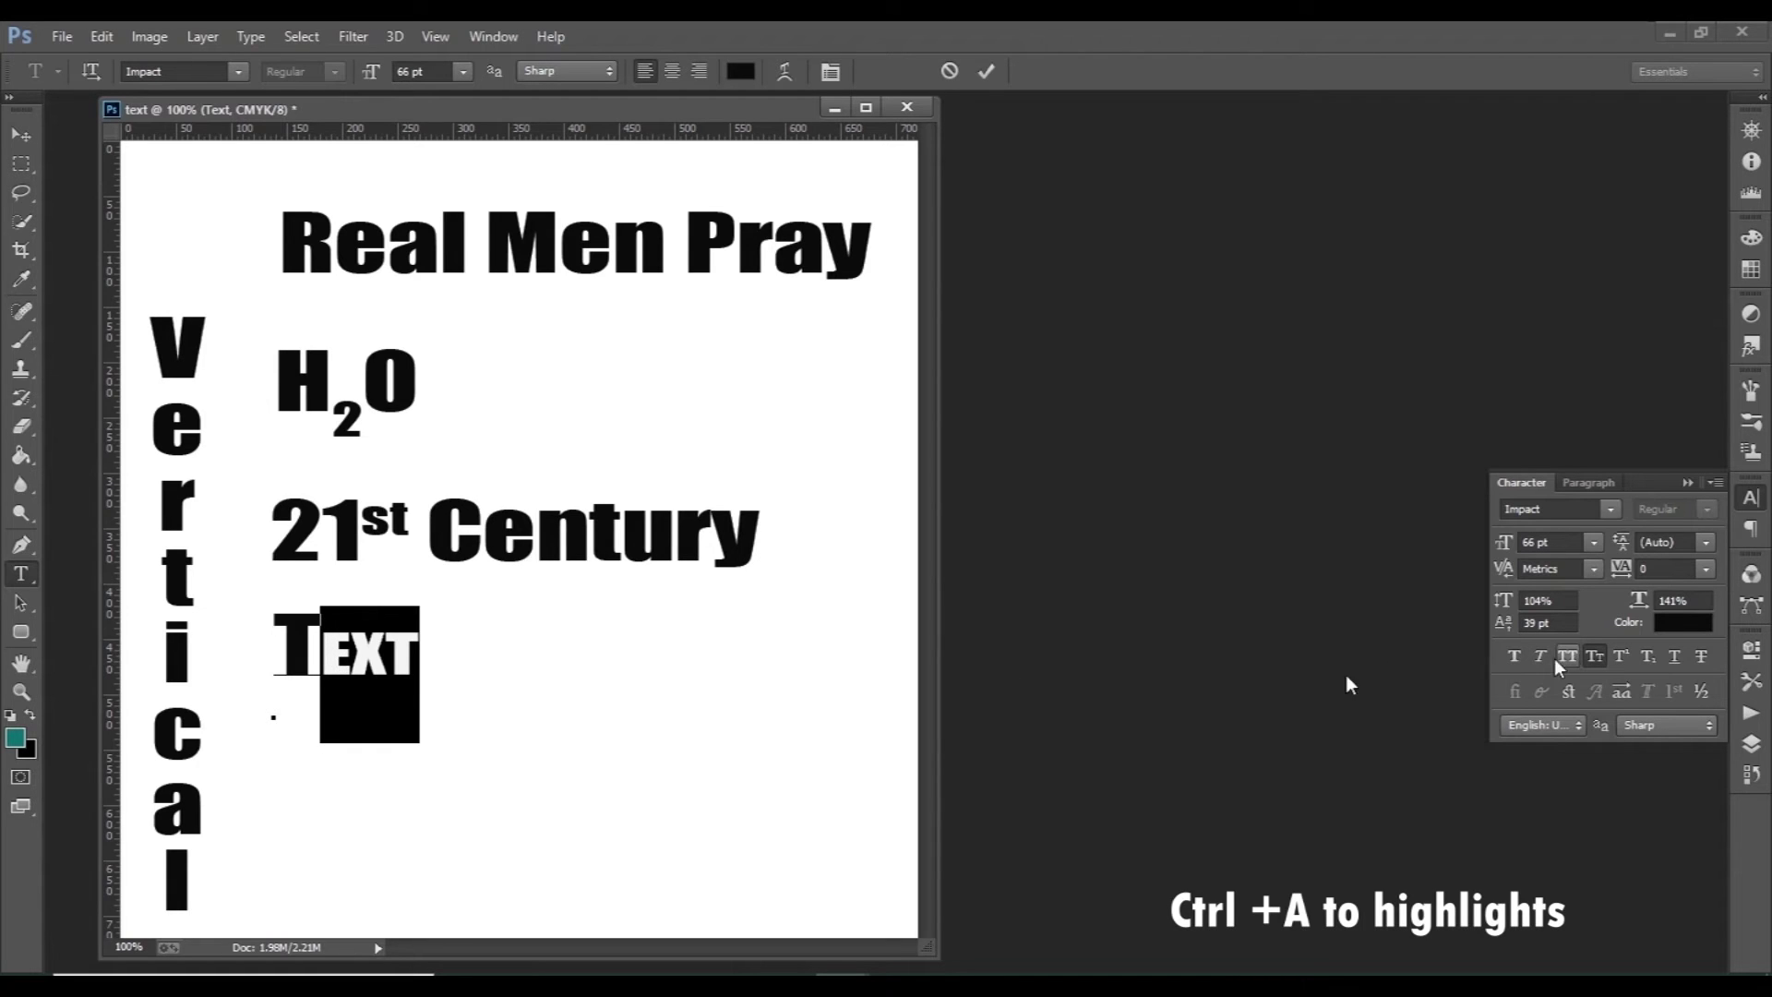
pyautogui.hotkey('ctrl', 'a')
pyautogui.click(1595, 656)
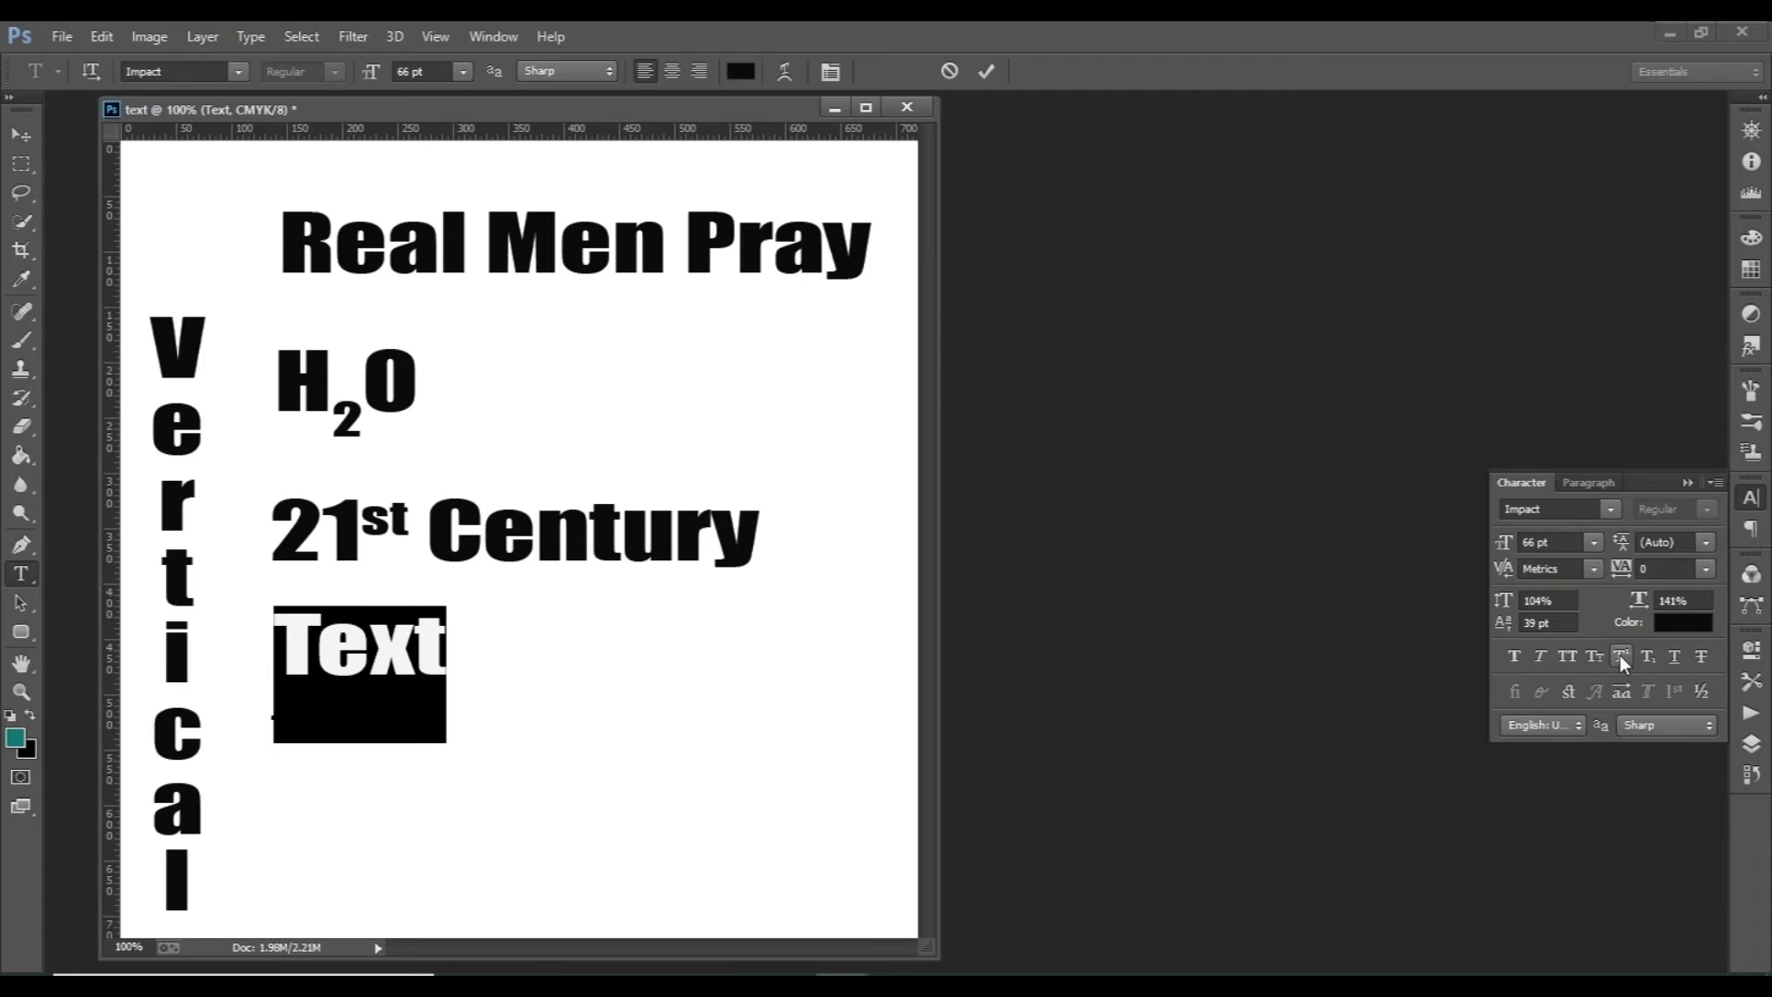
# Step: Underline the whole word "Text" and commit the text edit
pyautogui.click(1676, 659)
pyautogui.click(449, 648)
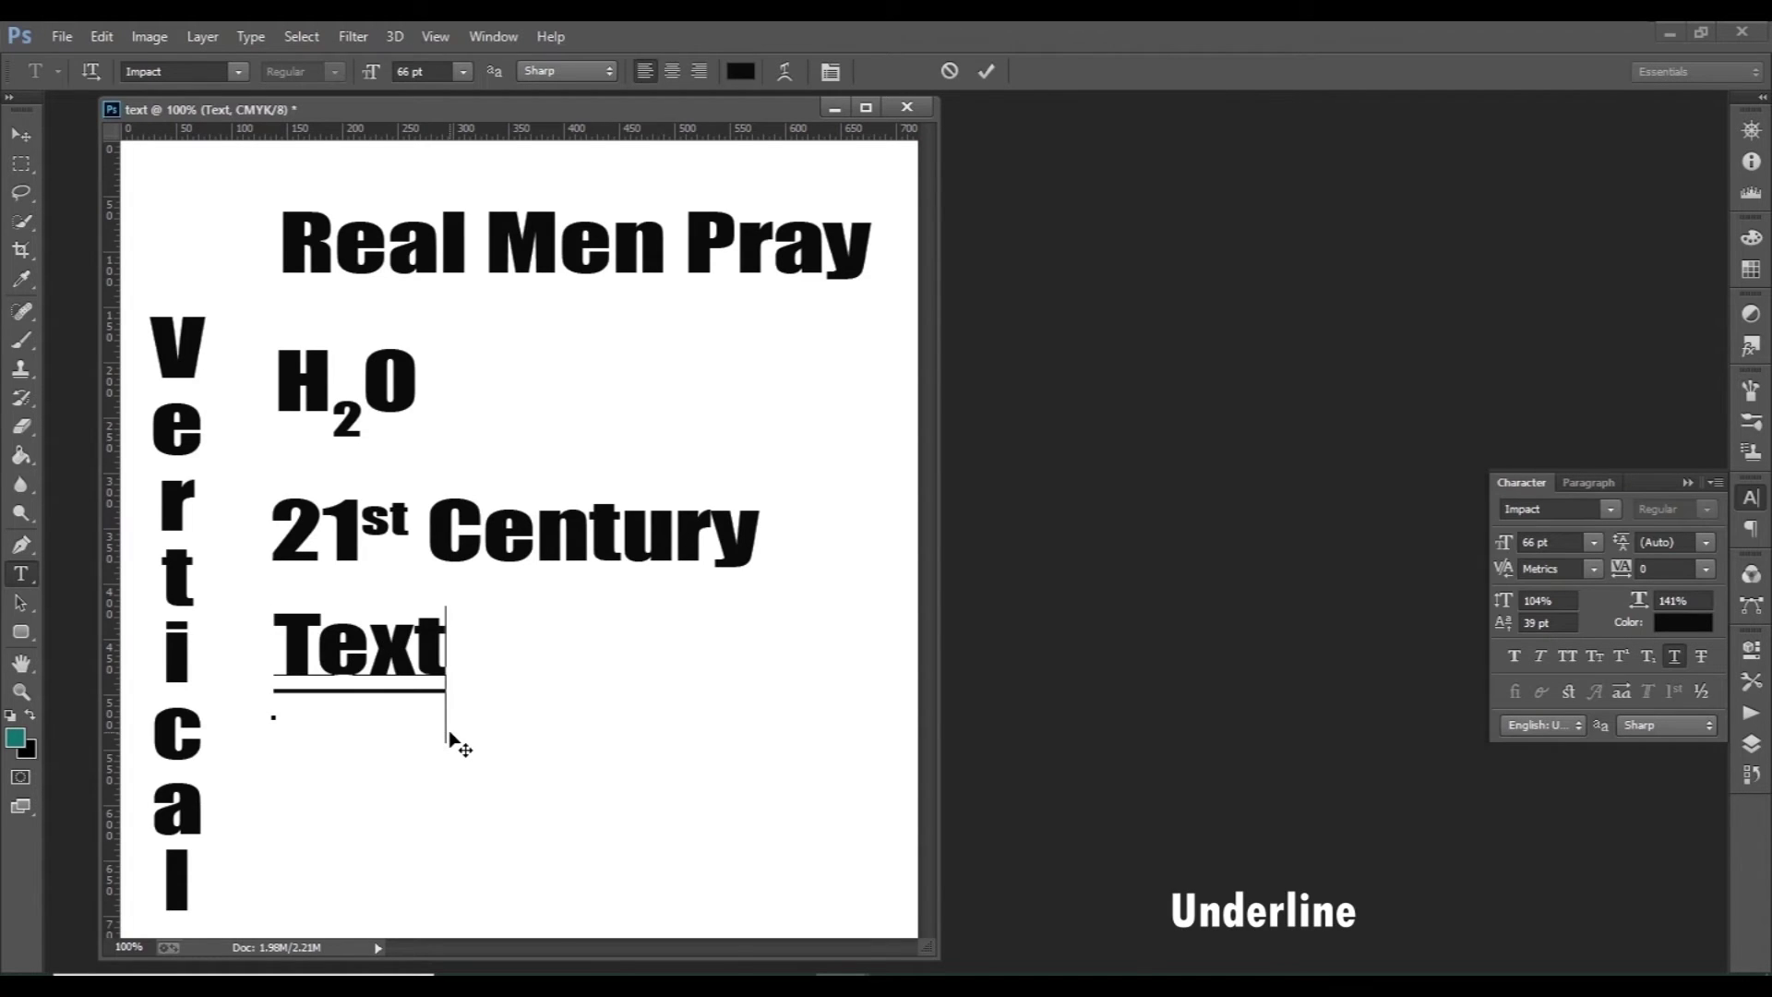
pyautogui.click(984, 70)
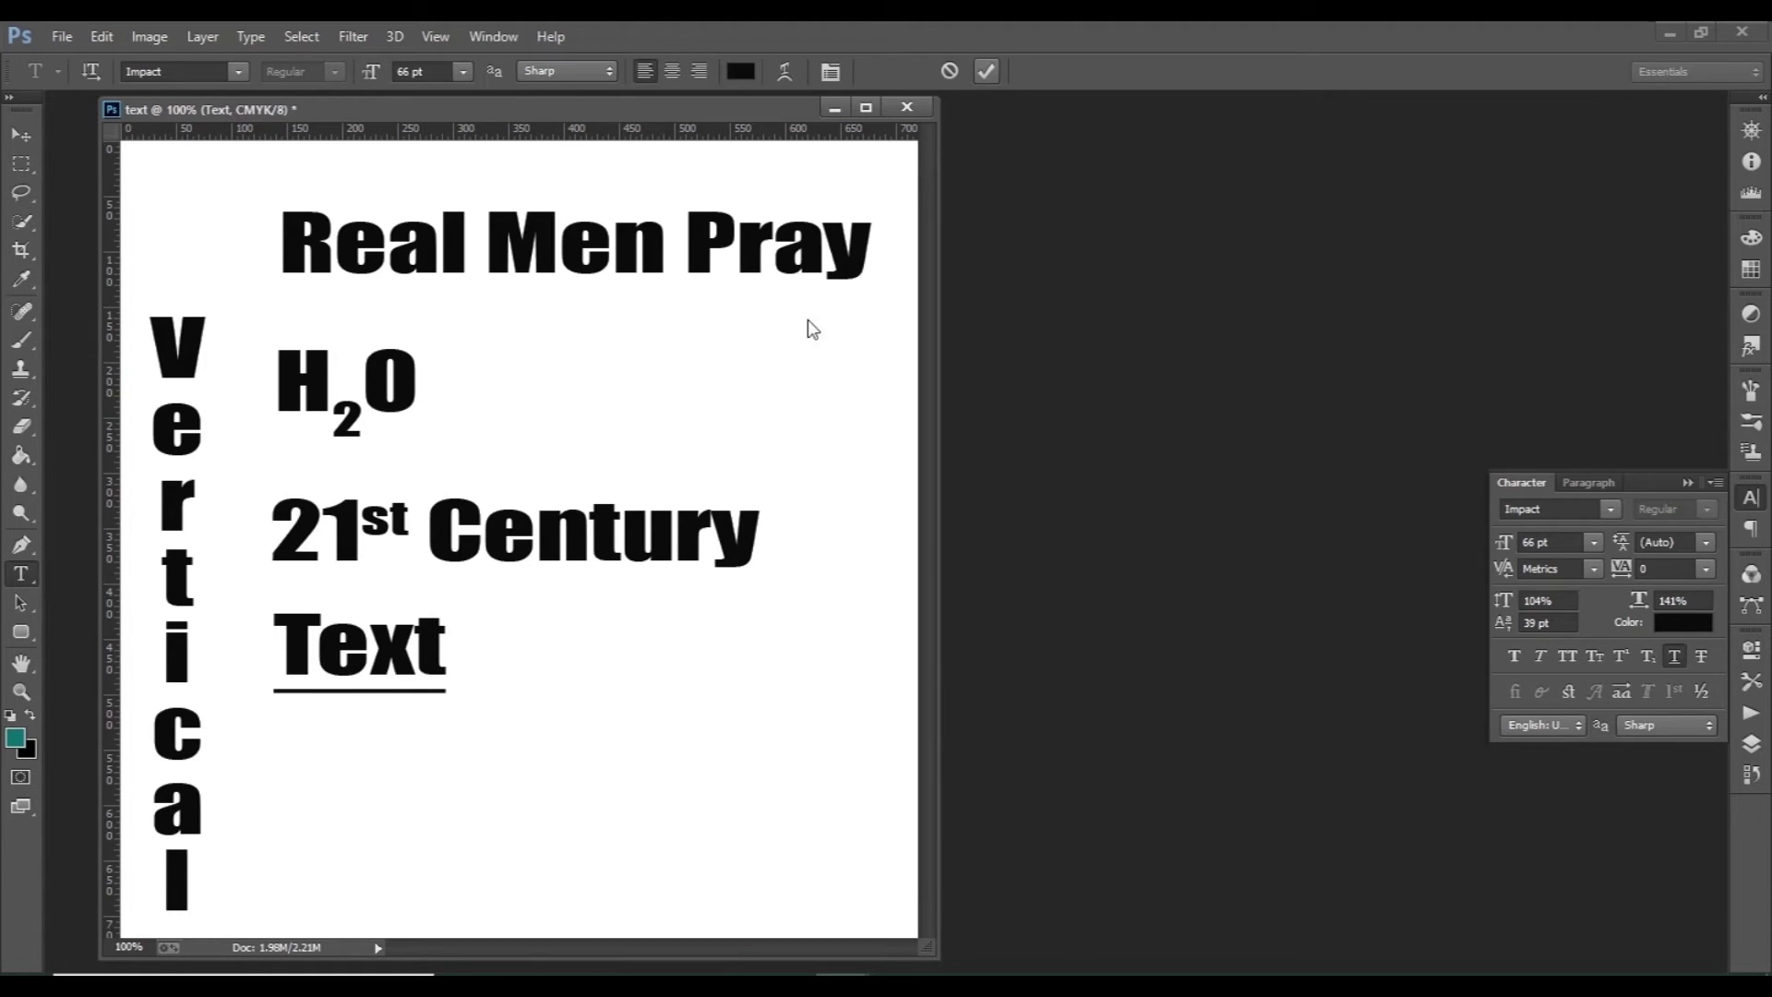
# Step: Try strikethrough on the whole word "Text" in place of its underline, and return the word to plain formatting
pyautogui.click(275, 639)
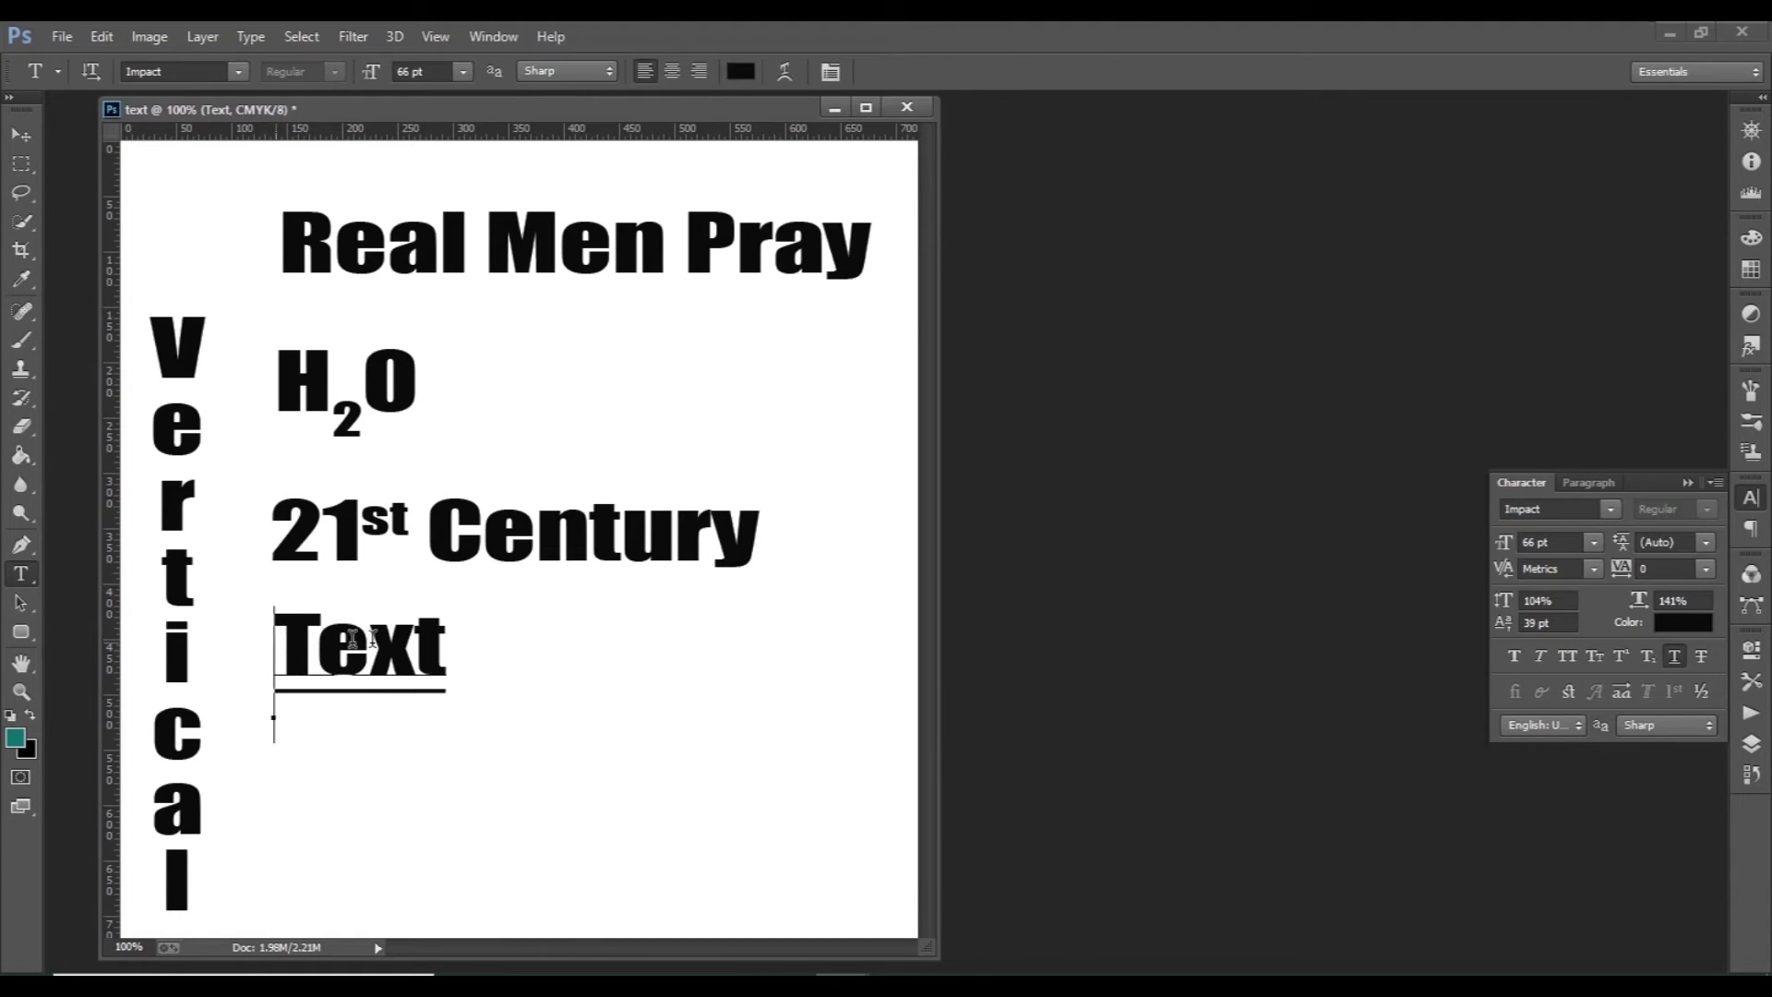
pyautogui.hotkey('ctrl', 'a')
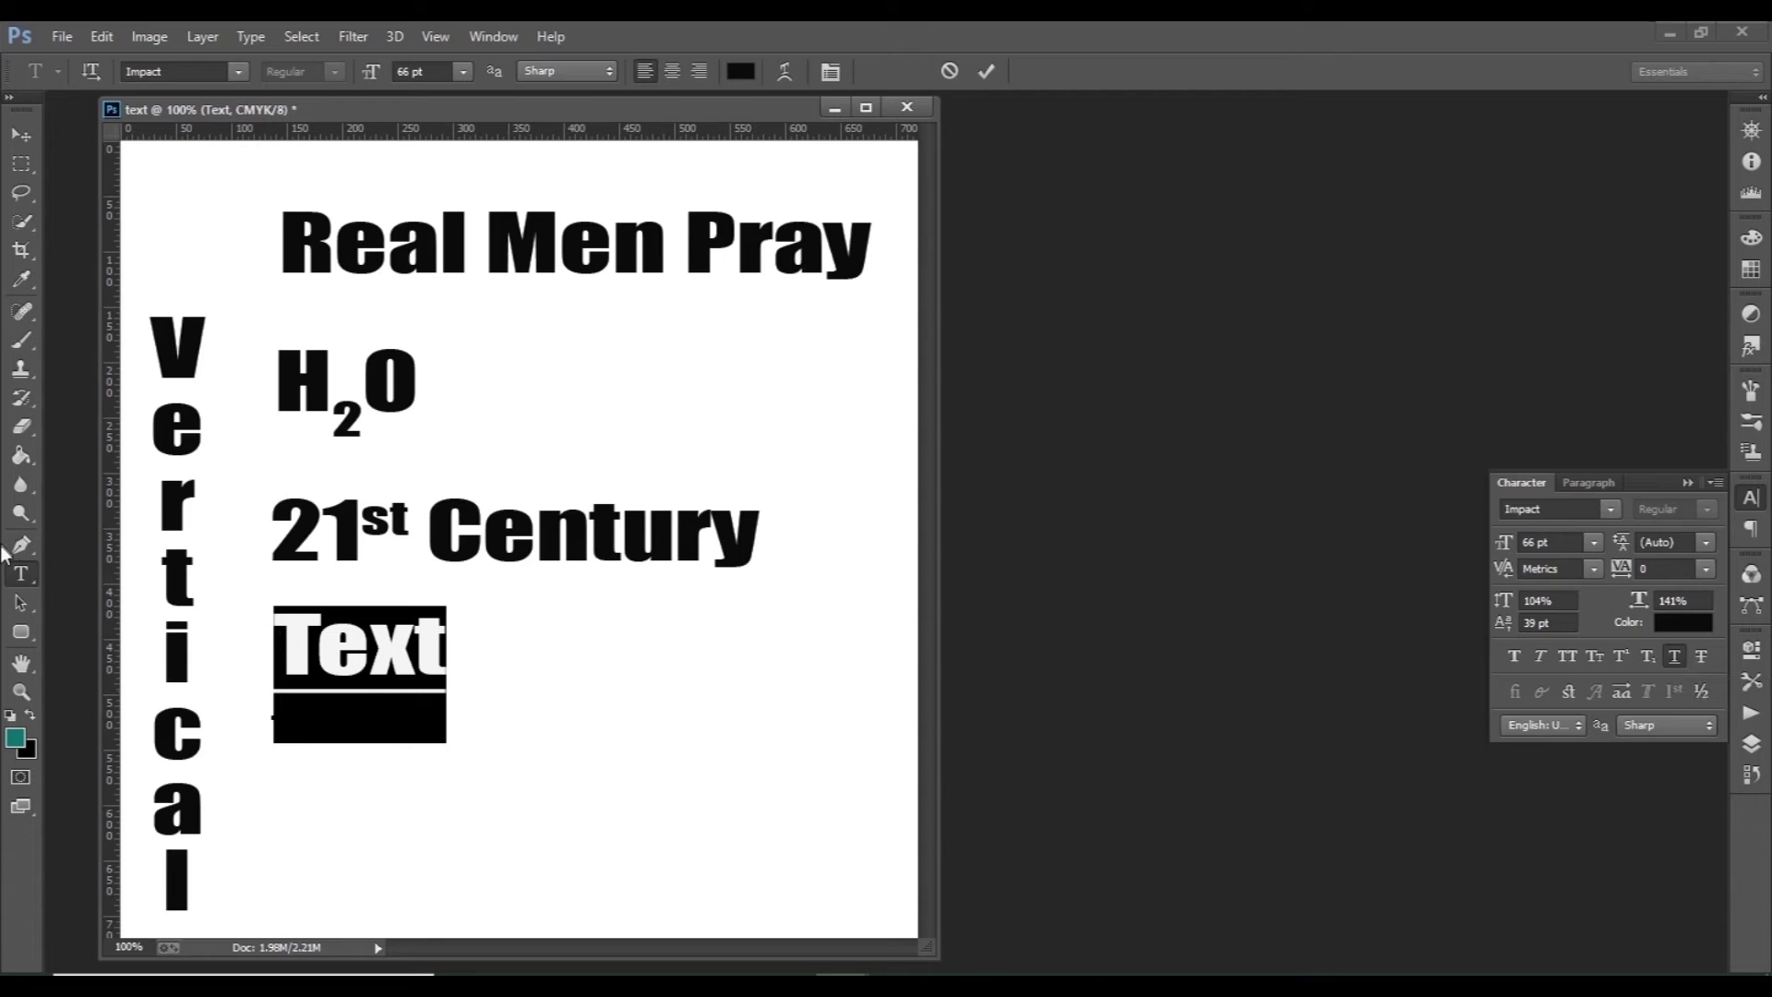
pyautogui.click(1701, 655)
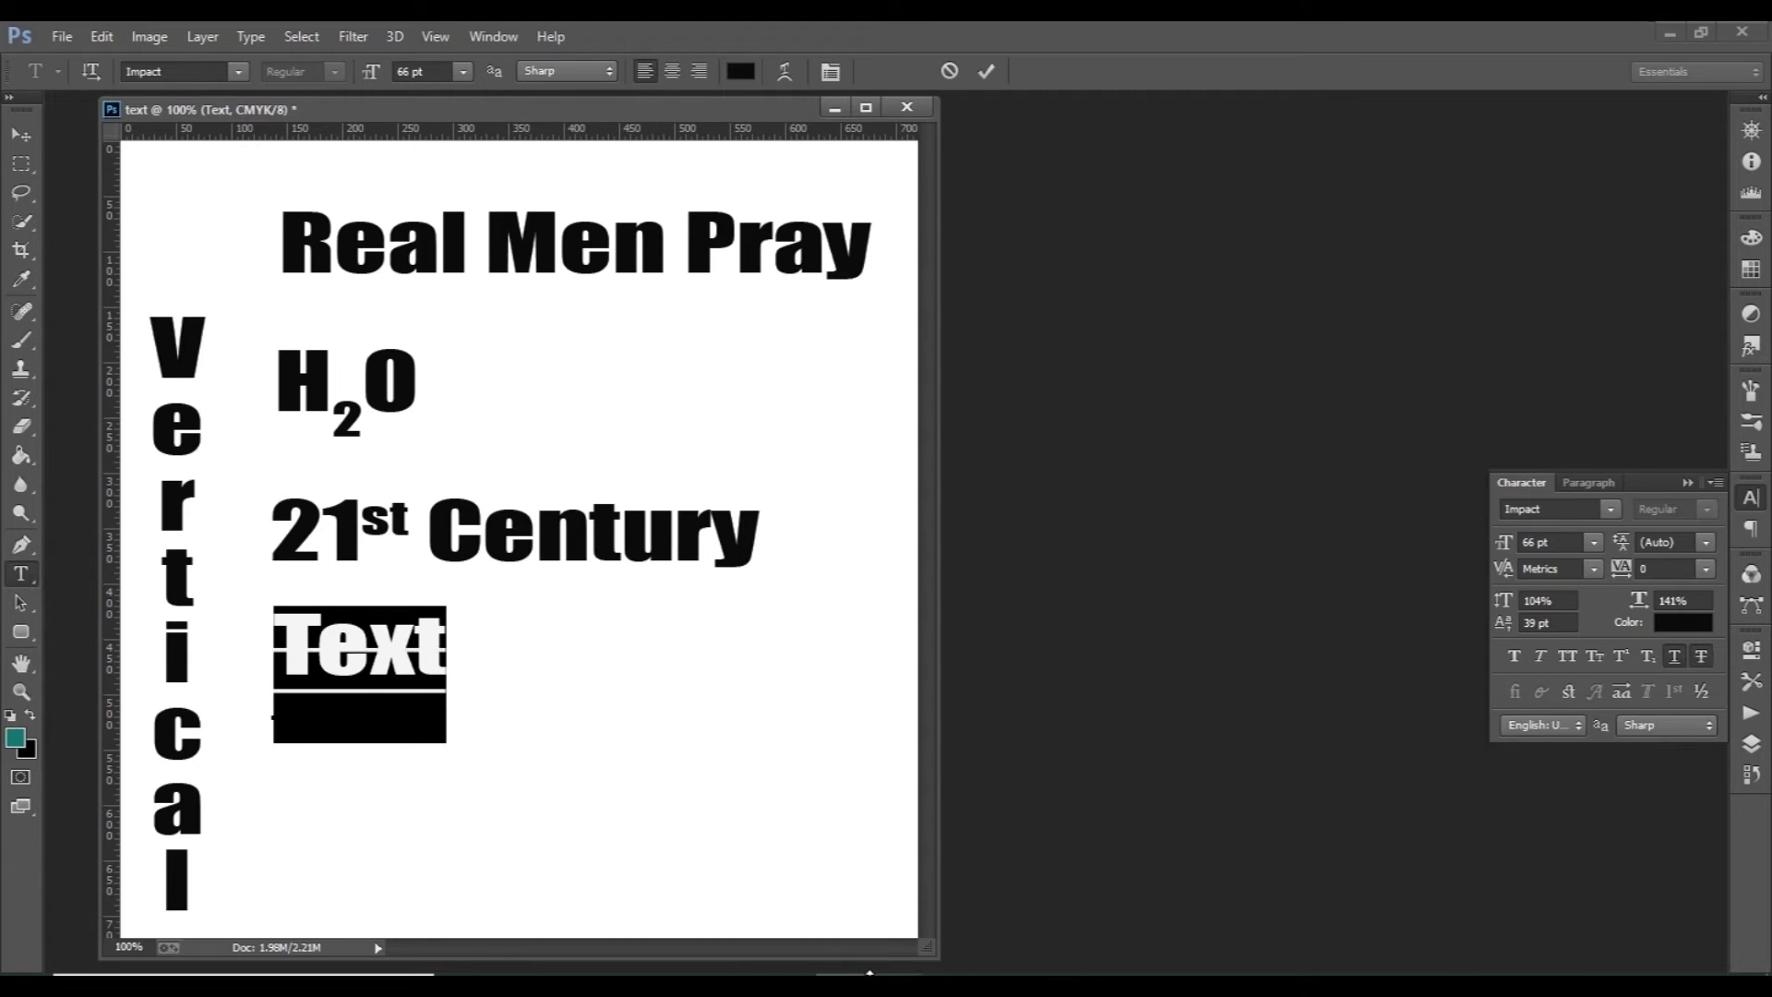
pyautogui.click(1674, 656)
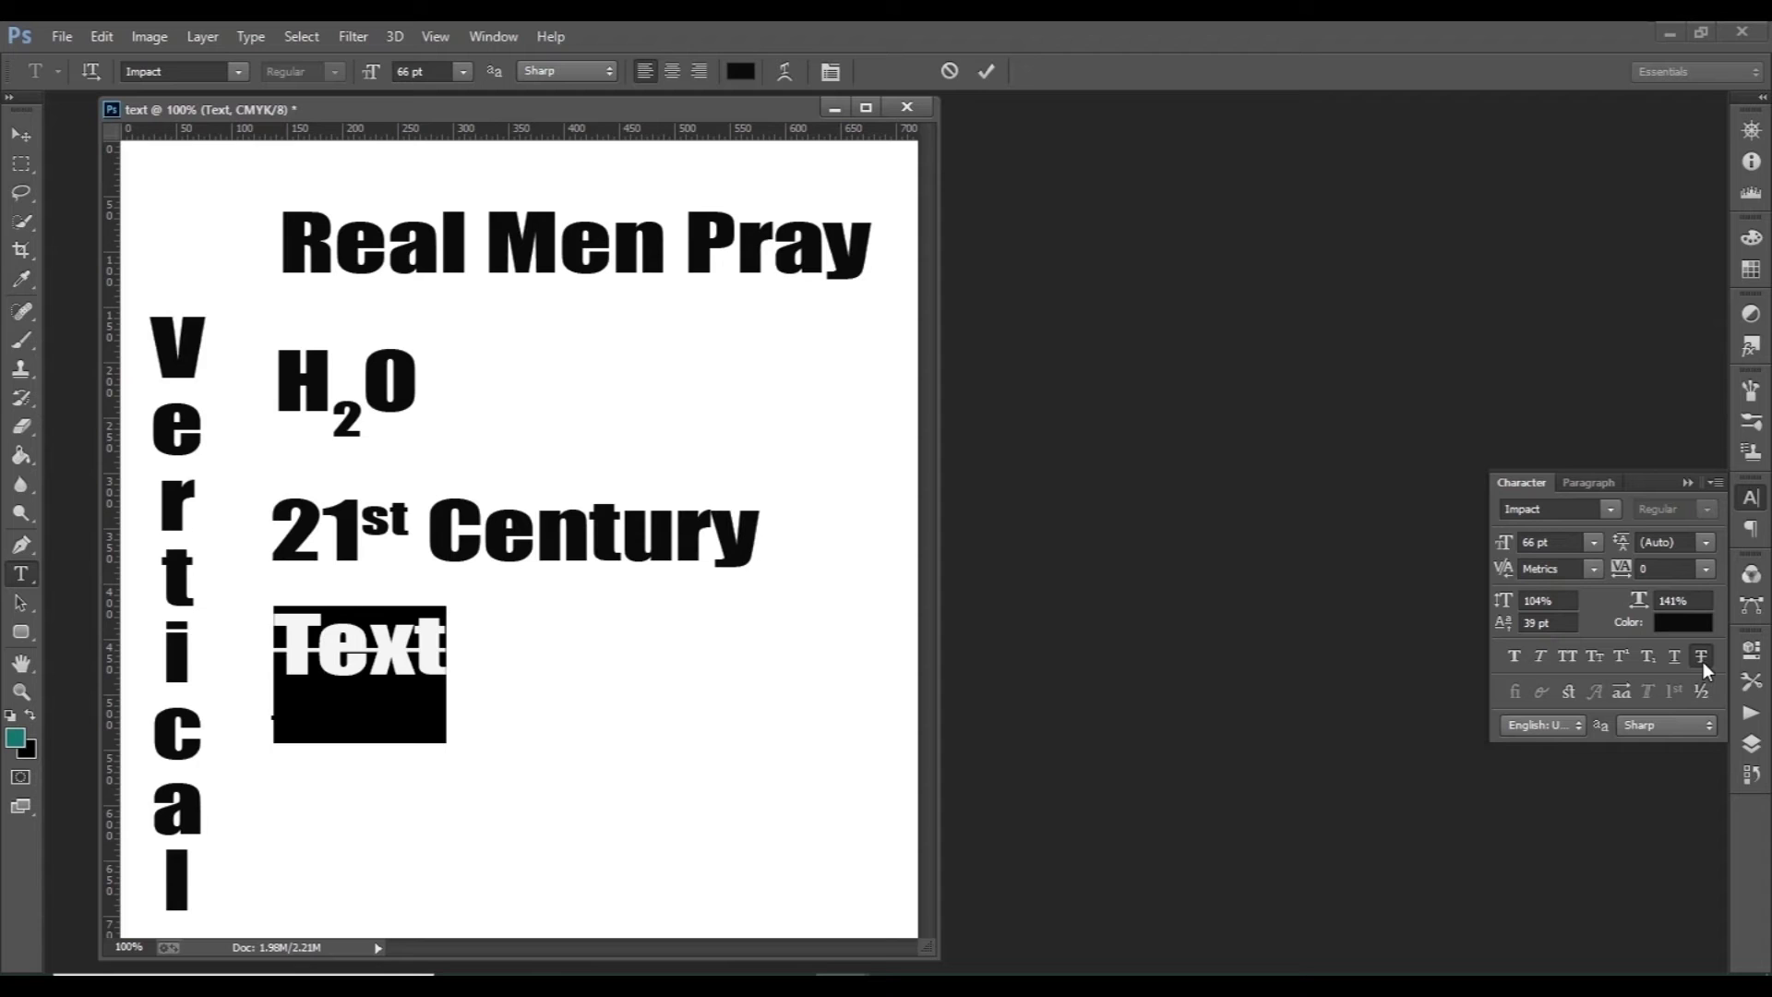
pyautogui.click(988, 72)
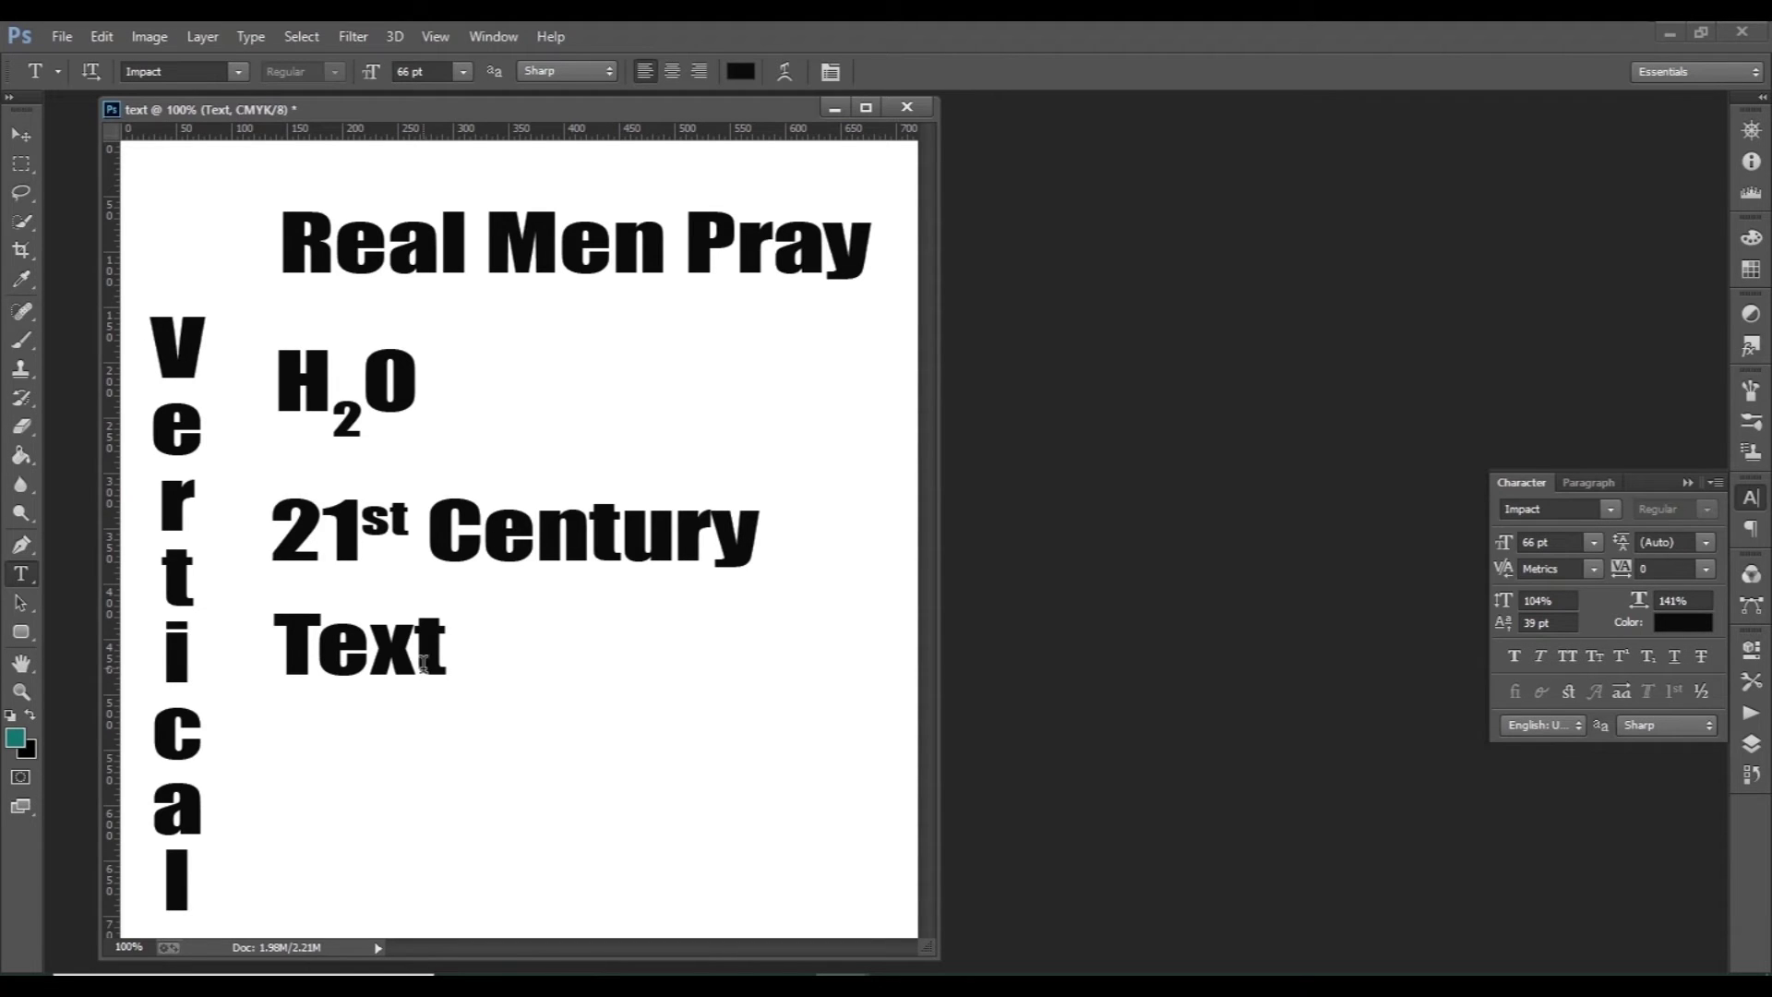
# Step: Set the font size of the whole word "Text" to 59 pt and widen its tracking to 120
pyautogui.click(316, 636)
pyautogui.moveTo(275, 639); pyautogui.dragTo(445, 652)
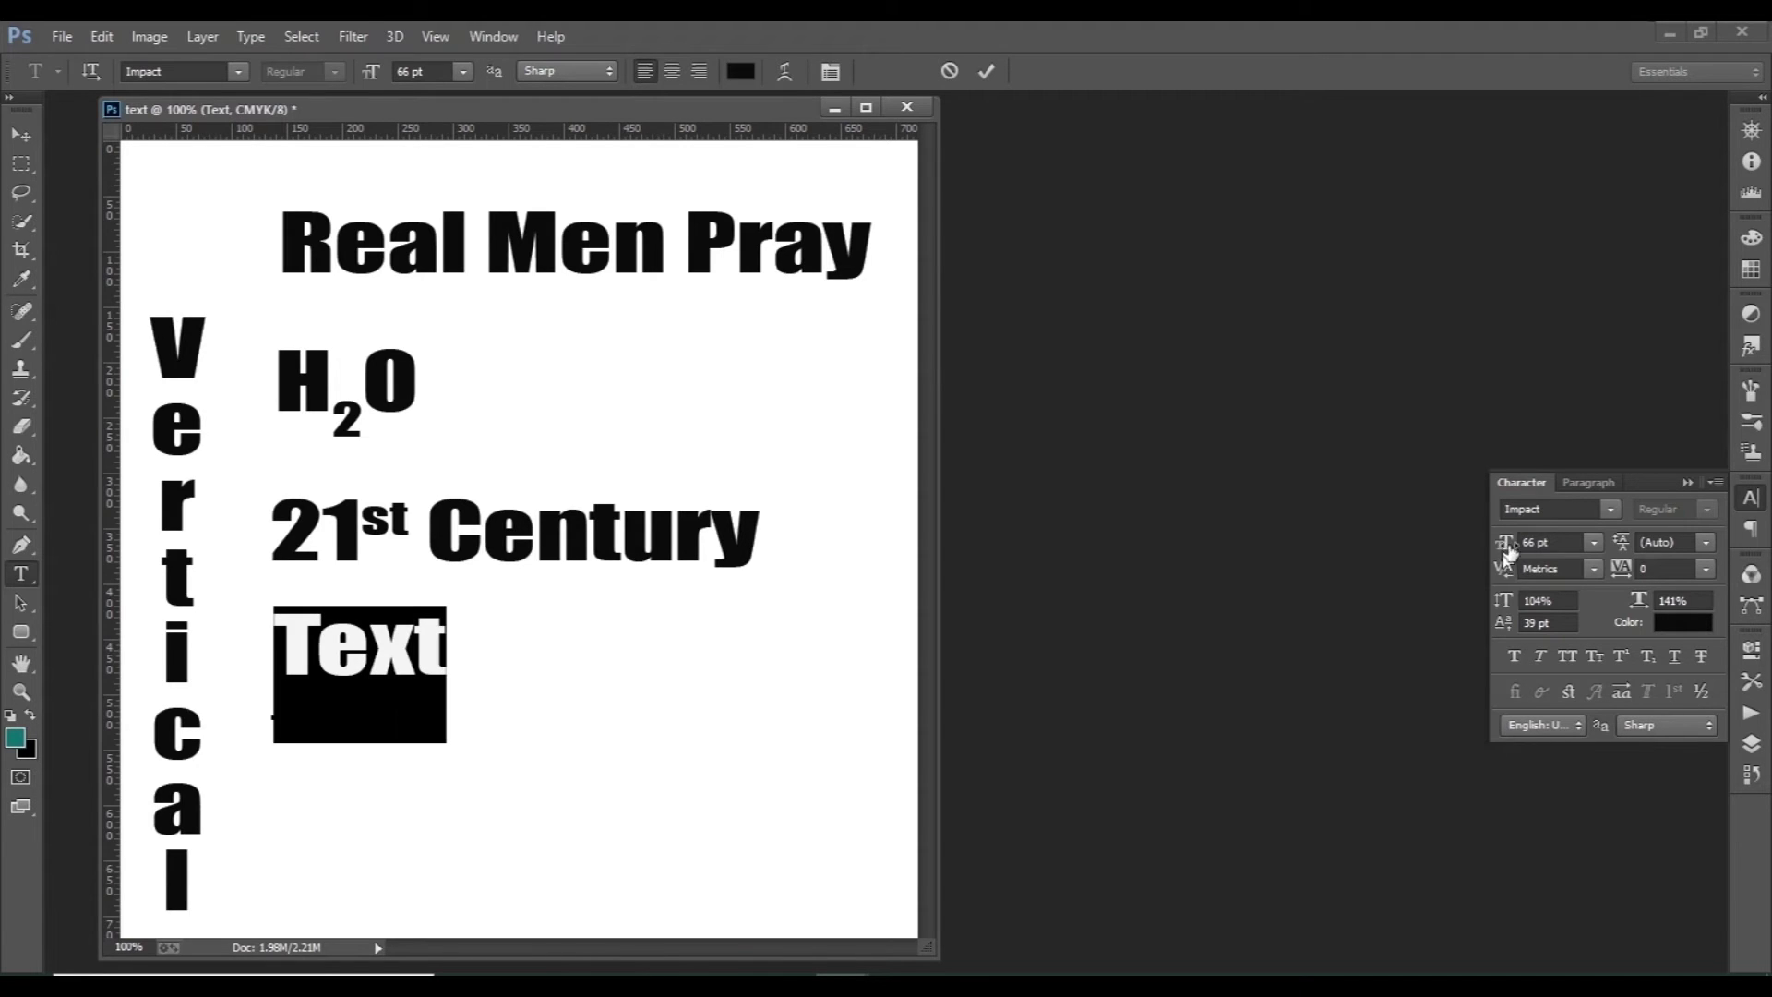
pyautogui.moveTo(1556, 545); pyautogui.dragTo(1497, 546)
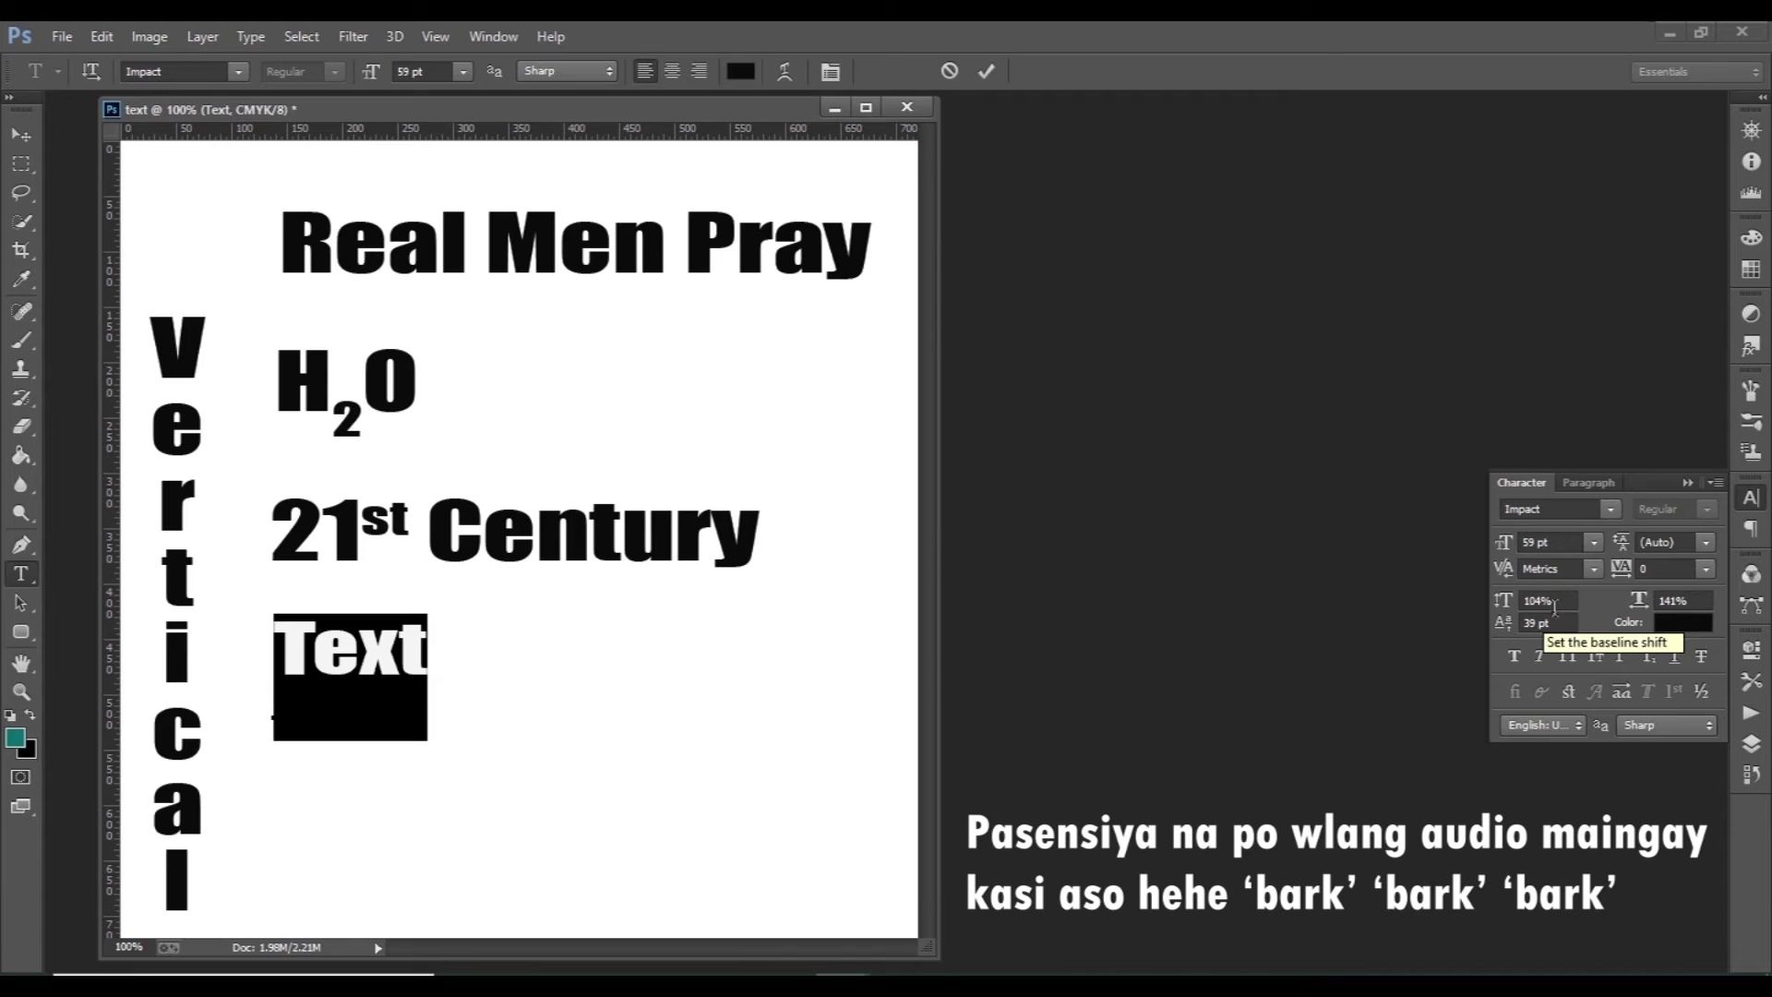
pyautogui.moveTo(1622, 574); pyautogui.dragTo(1671, 572)
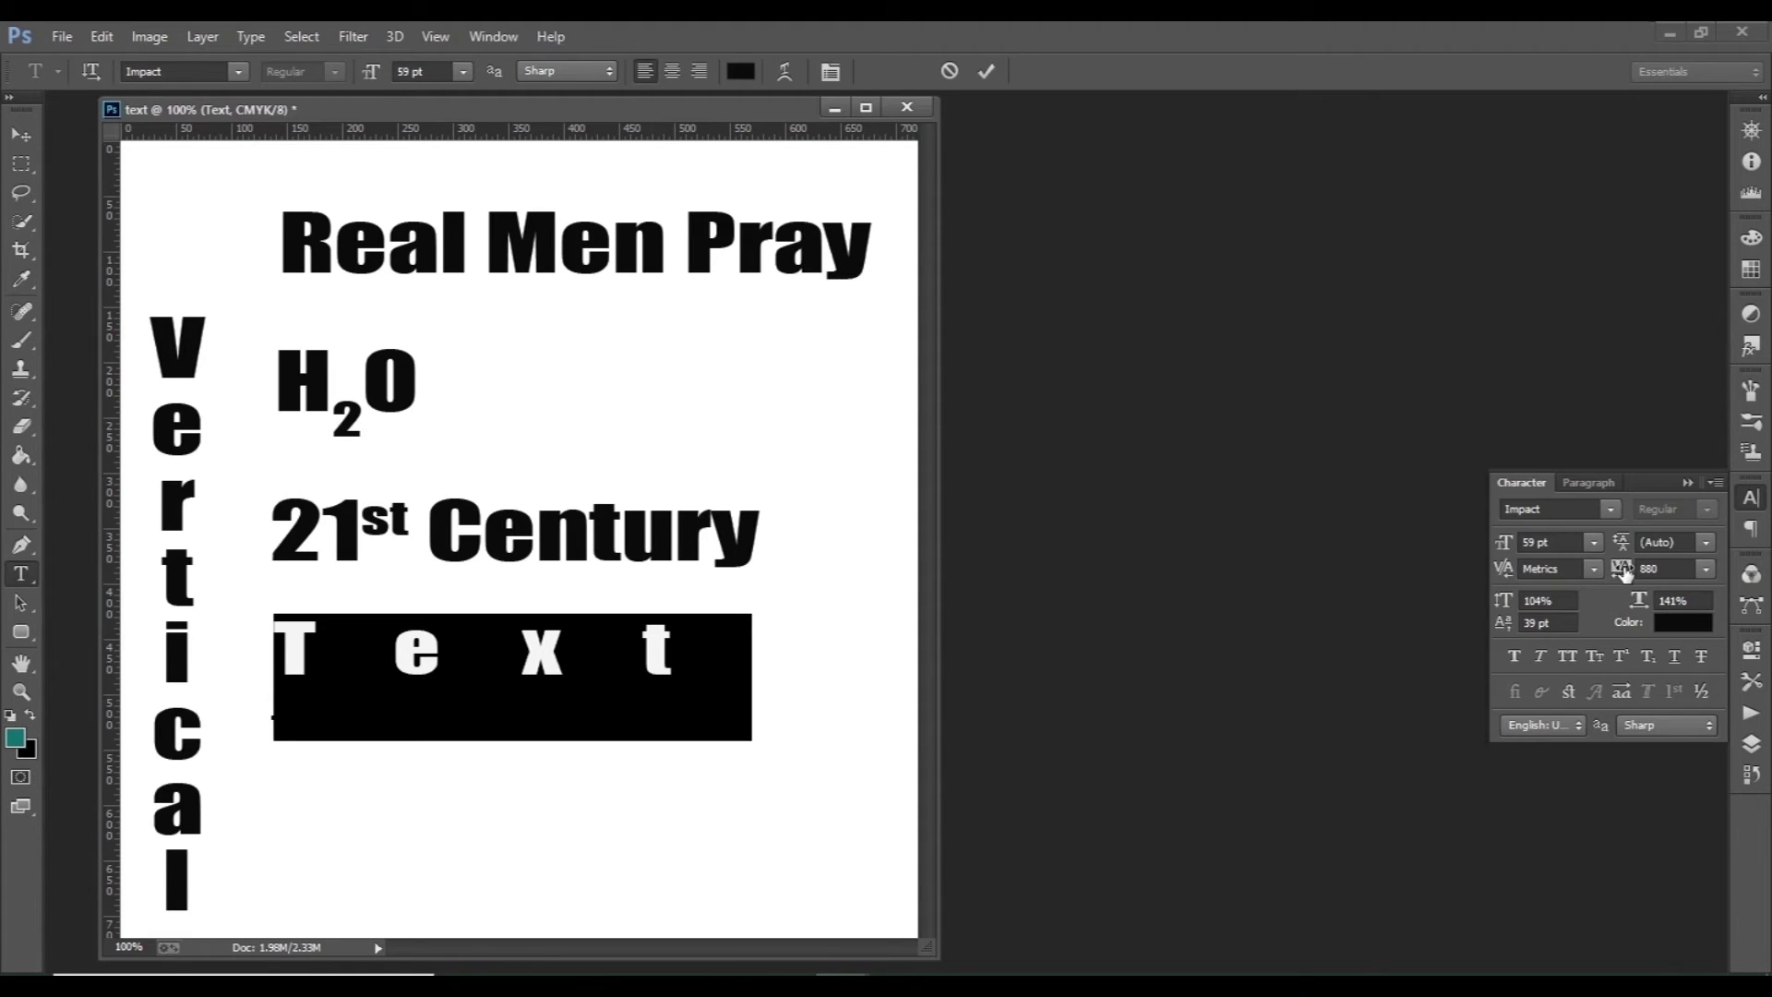
pyautogui.moveTo(1624, 572); pyautogui.dragTo(1582, 572)
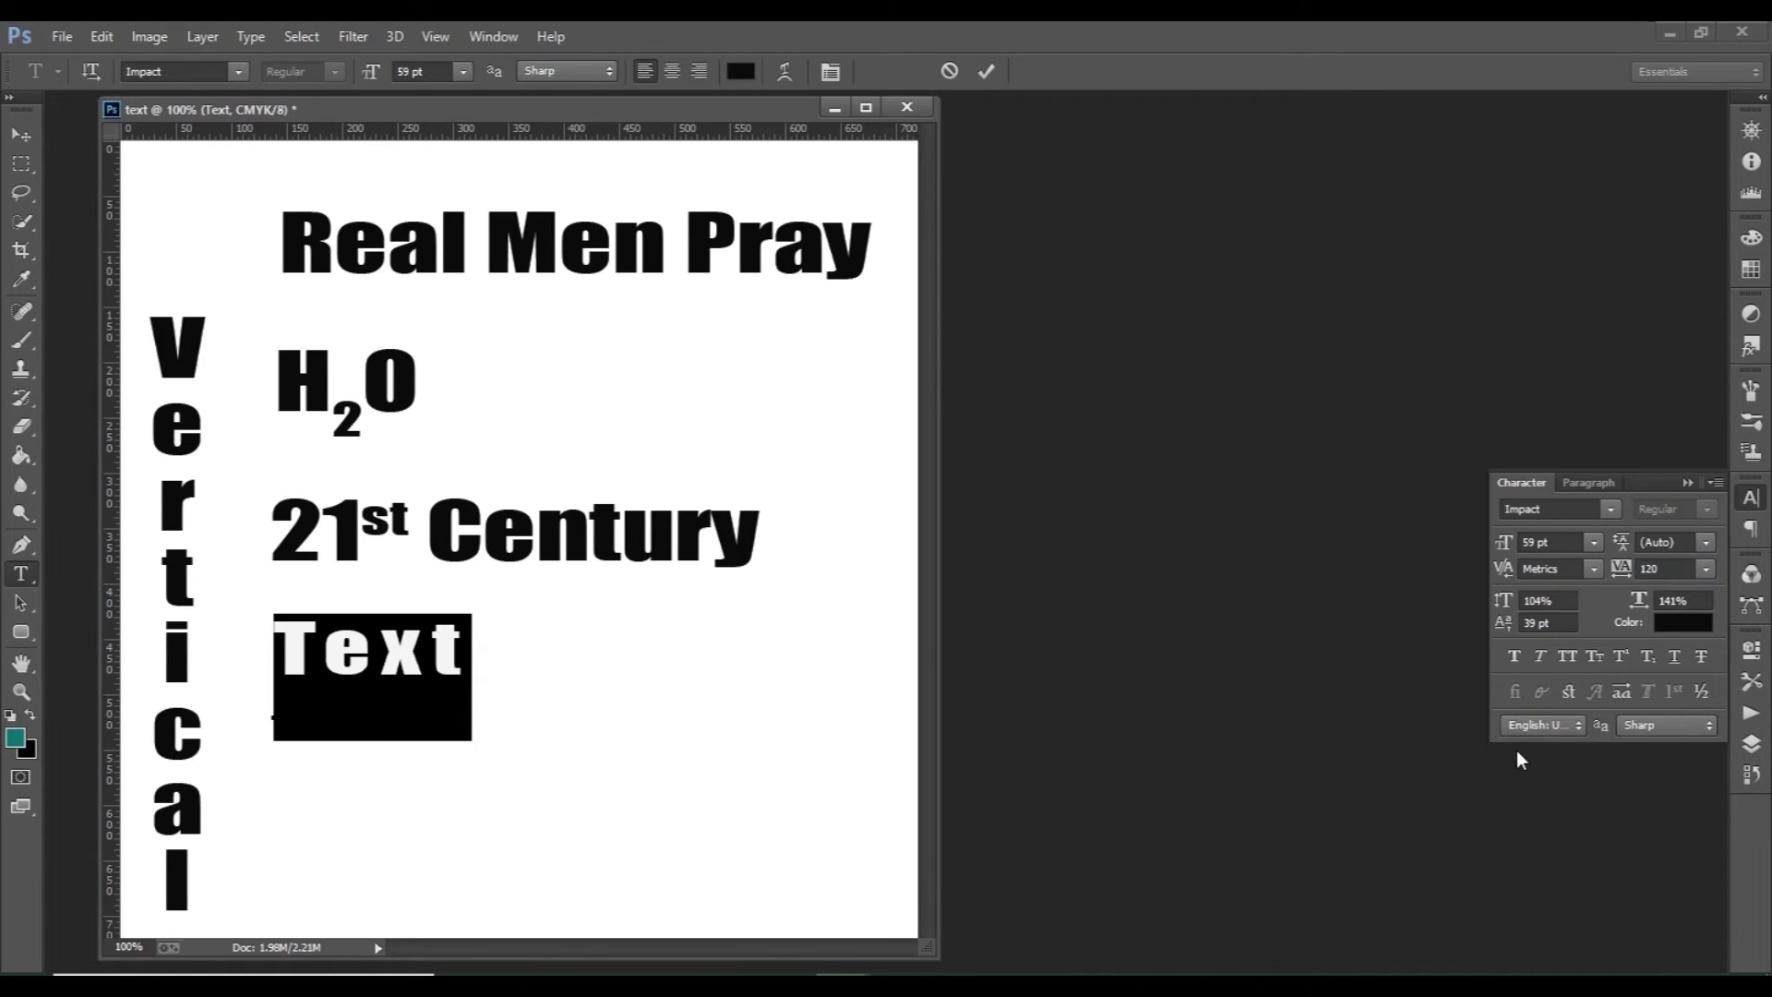
# Step: Stretch the selected word "Text" to a vertical scale of 147% and a horizontal scale of 228%
pyautogui.moveTo(1503, 600); pyautogui.dragTo(1662, 584)
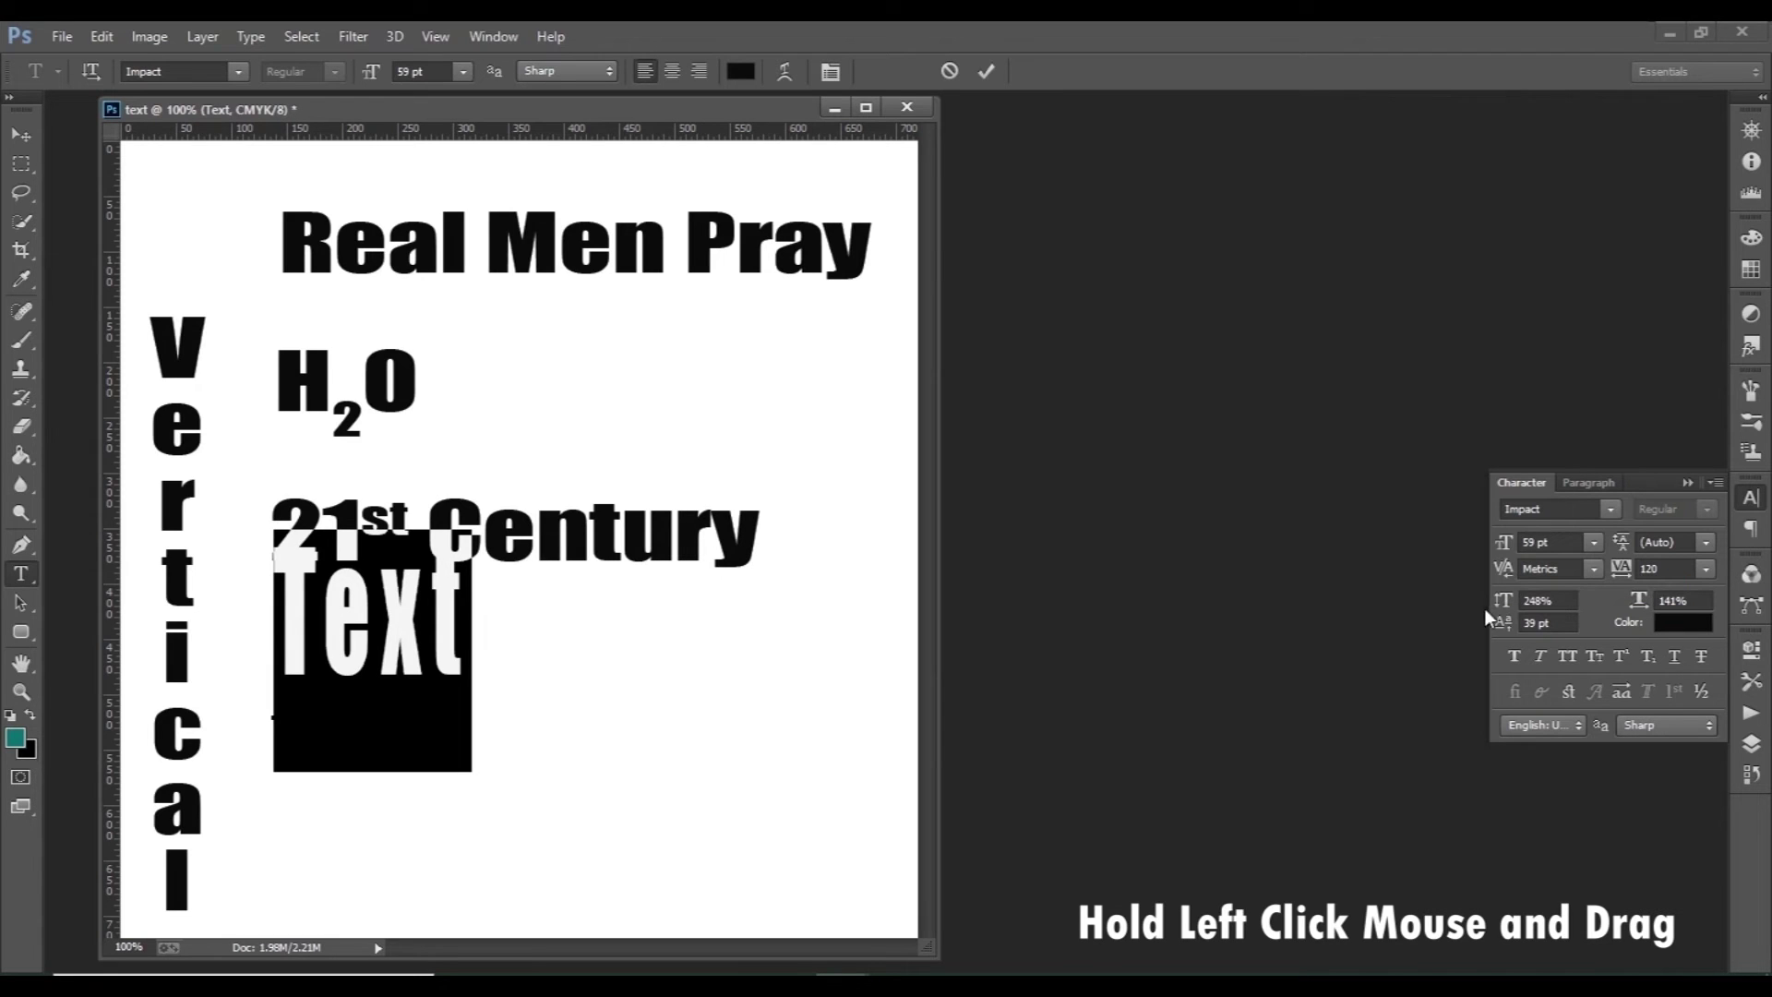
pyautogui.moveTo(1503, 600); pyautogui.dragTo(1370, 600)
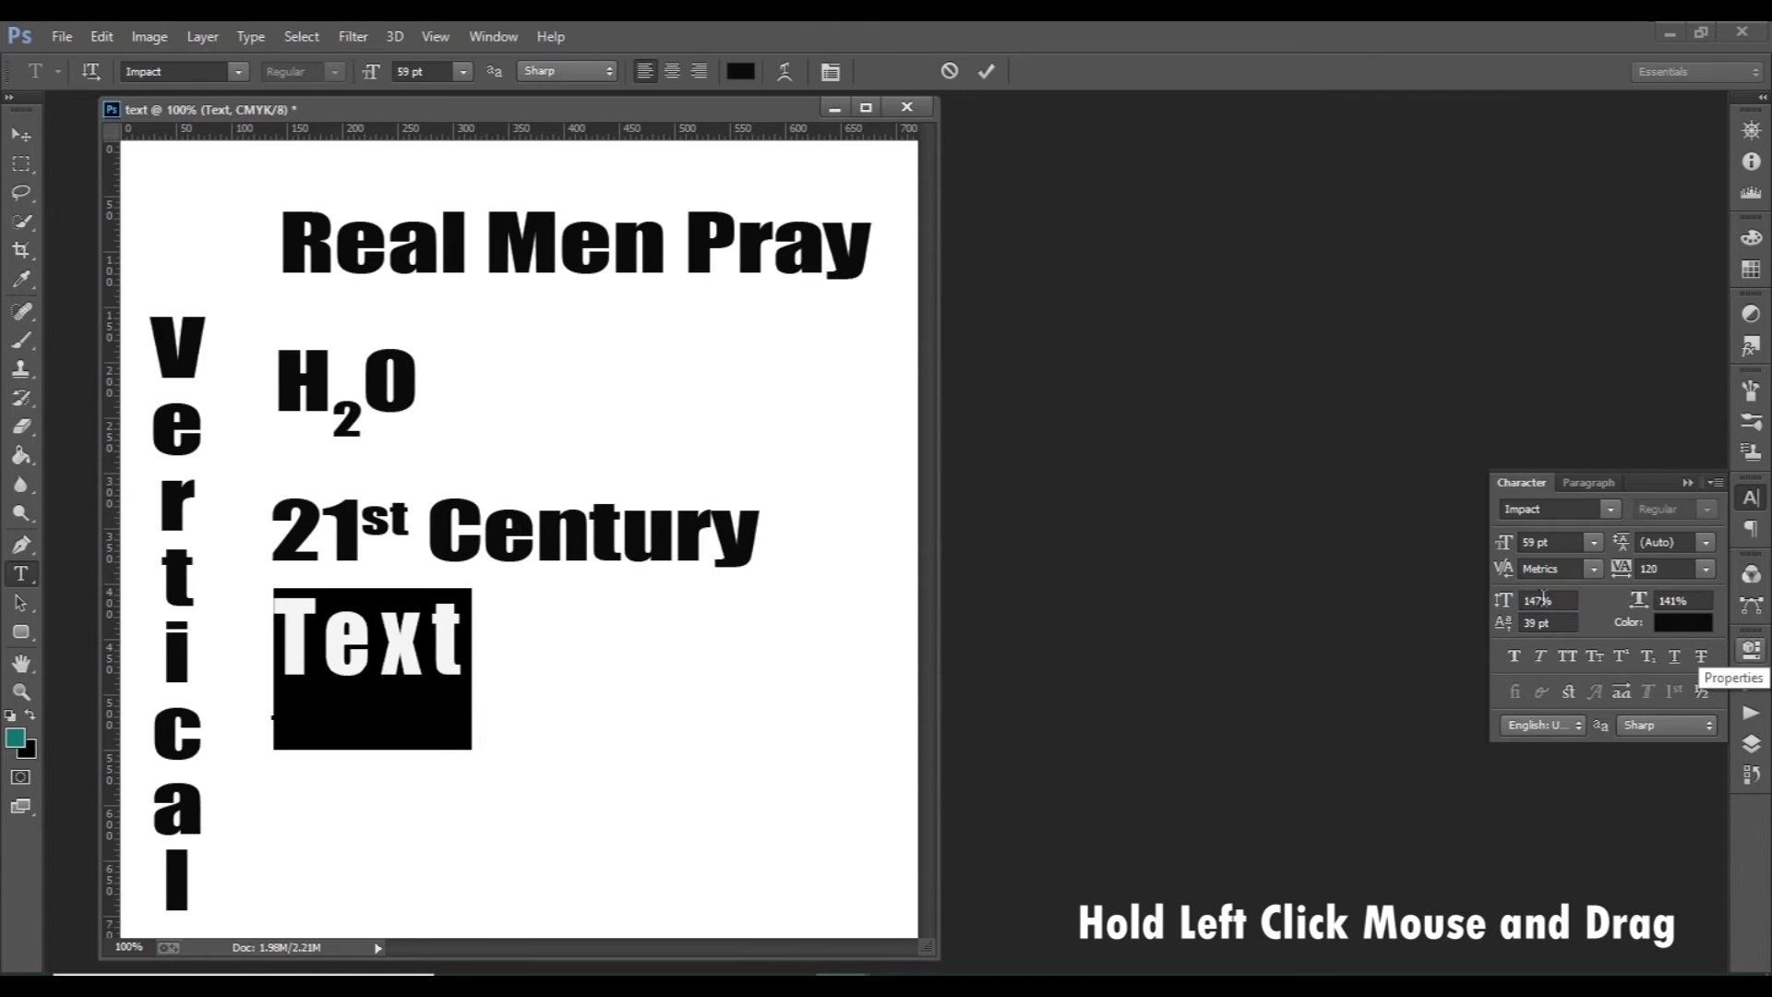
pyautogui.moveTo(1635, 601); pyautogui.dragTo(1766, 576)
pyautogui.moveTo(1639, 600); pyautogui.dragTo(1734, 596)
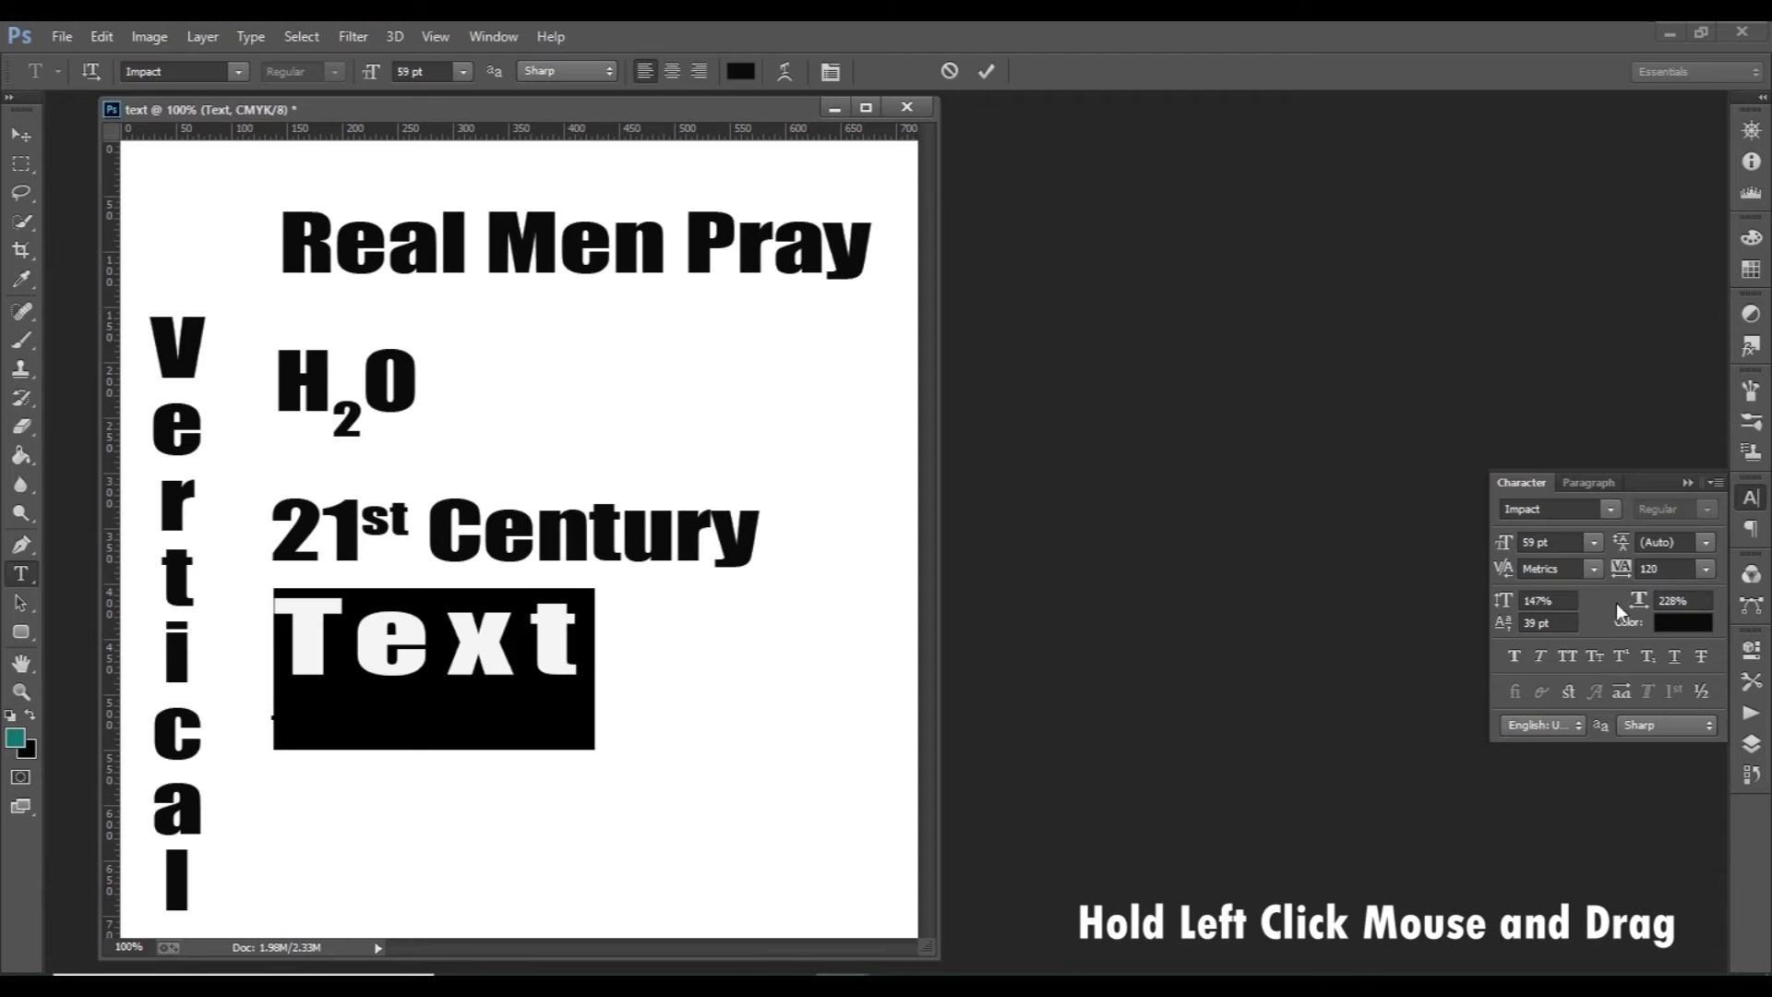
# Step: Narrow the horizontal scale of the word "Text" to 197% and reset its tracking to 0
pyautogui.moveTo(1621, 570); pyautogui.dragTo(1578, 657)
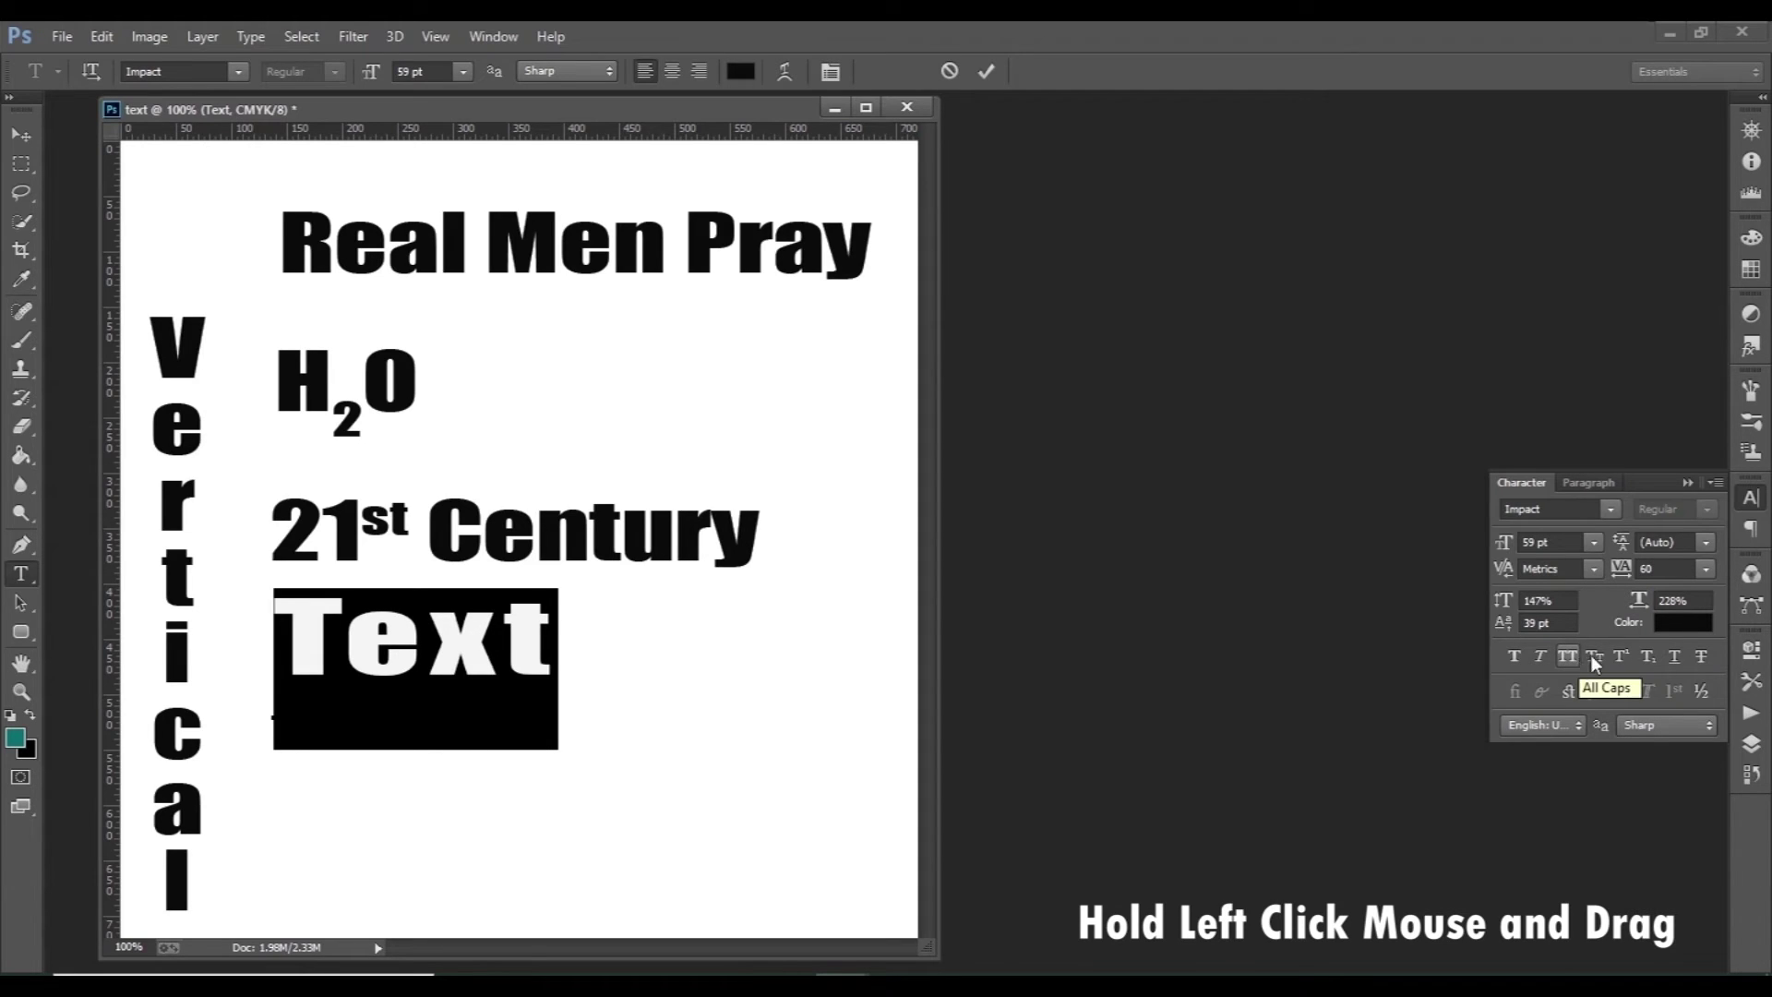
pyautogui.moveTo(1639, 601); pyautogui.dragTo(1598, 602)
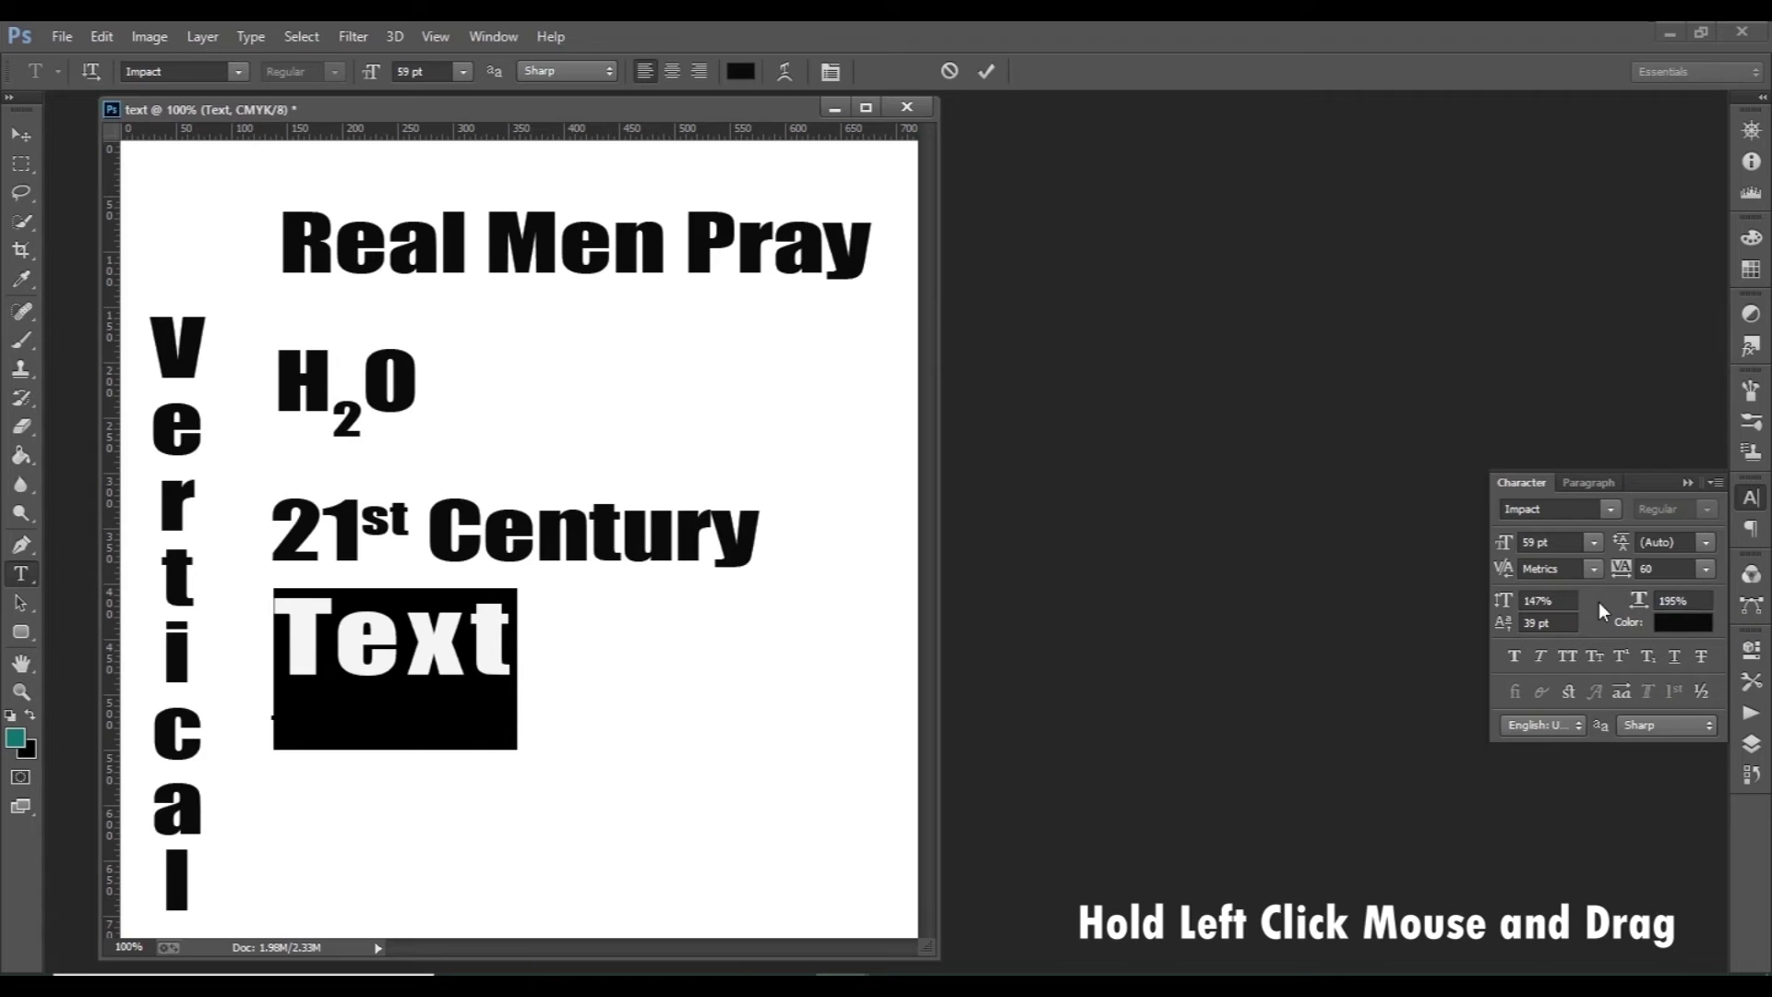
pyautogui.click(1705, 570)
pyautogui.click(1672, 746)
pyautogui.moveTo(1638, 607); pyautogui.dragTo(1643, 611)
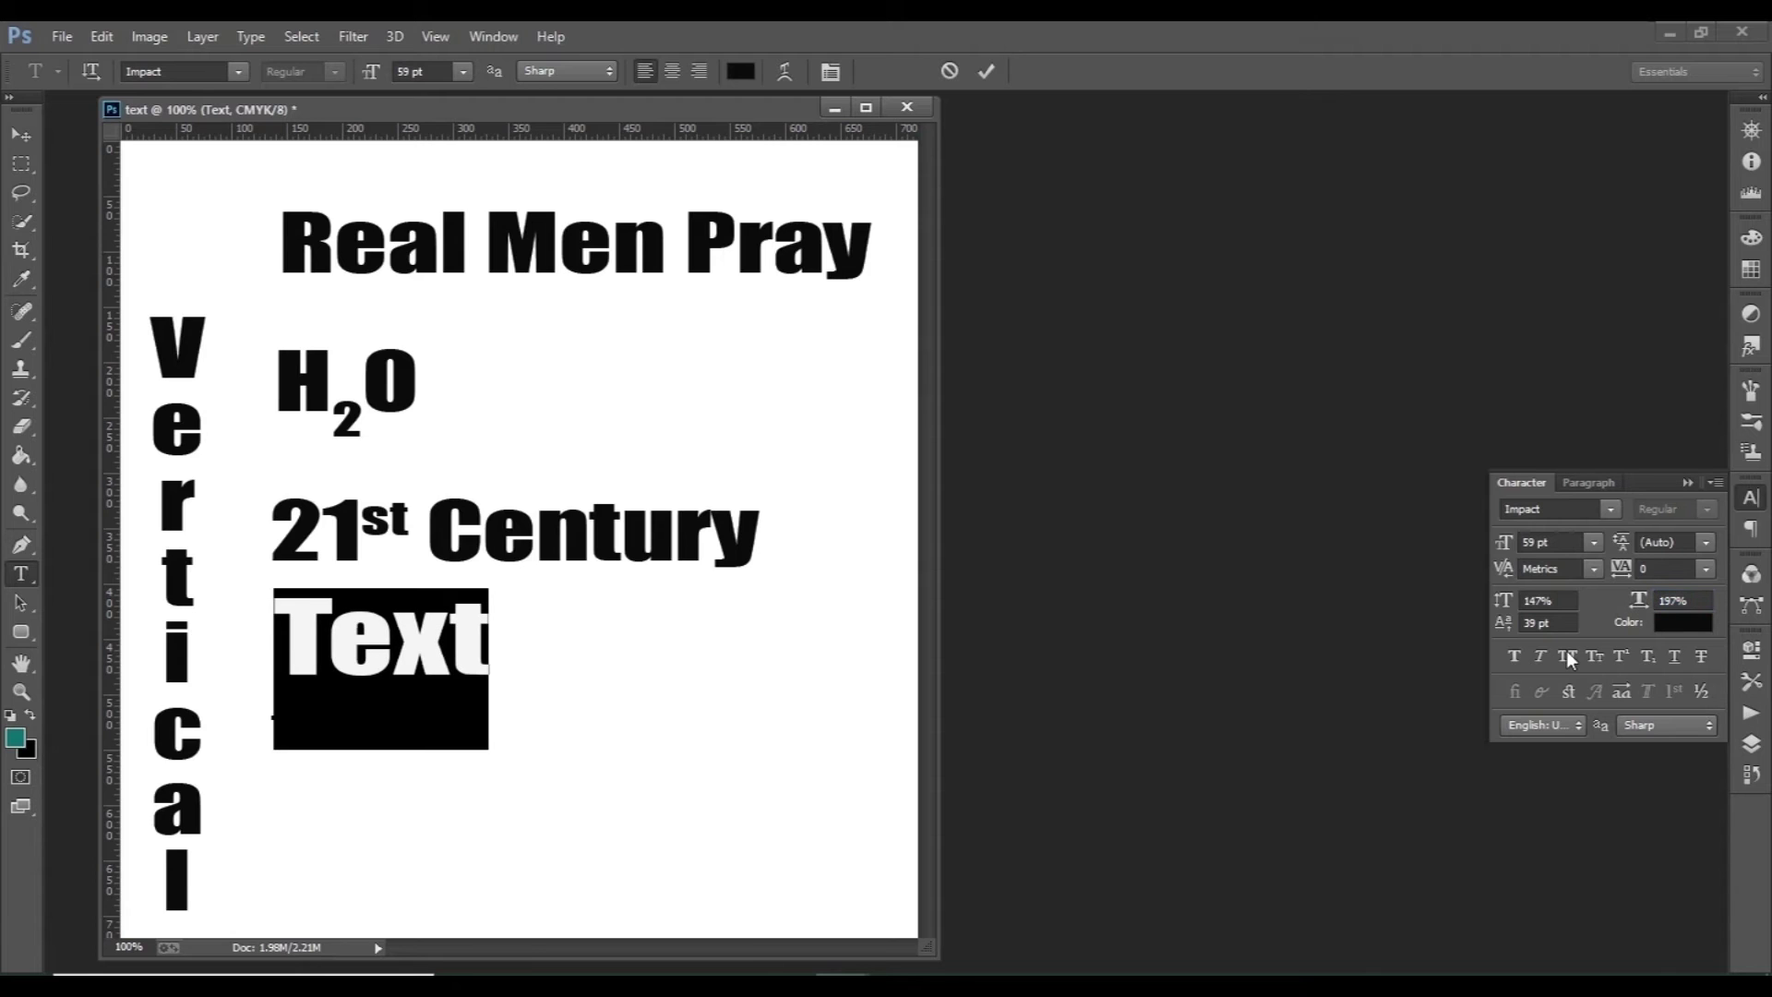
# Step: Try lower and higher baseline shifts on the word "Text", settle on 7 pt, and commit the edit
pyautogui.moveTo(1507, 629); pyautogui.dragTo(1398, 628)
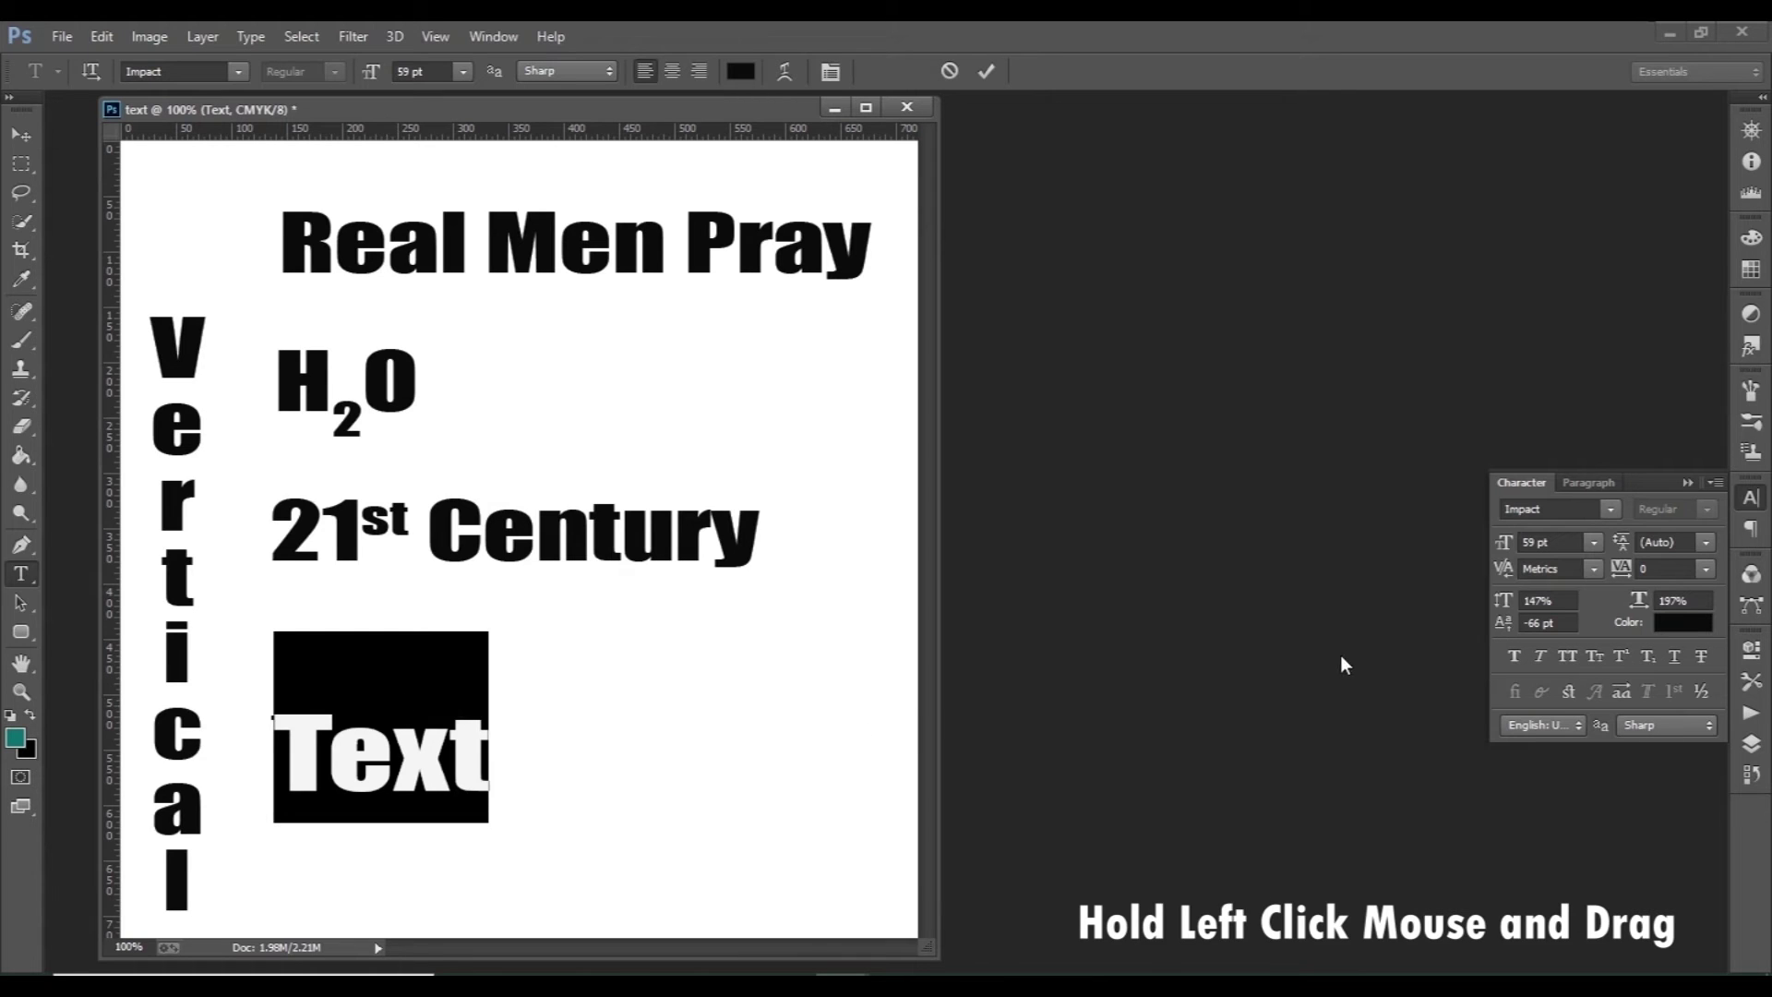
pyautogui.moveTo(1503, 630); pyautogui.dragTo(1553, 628)
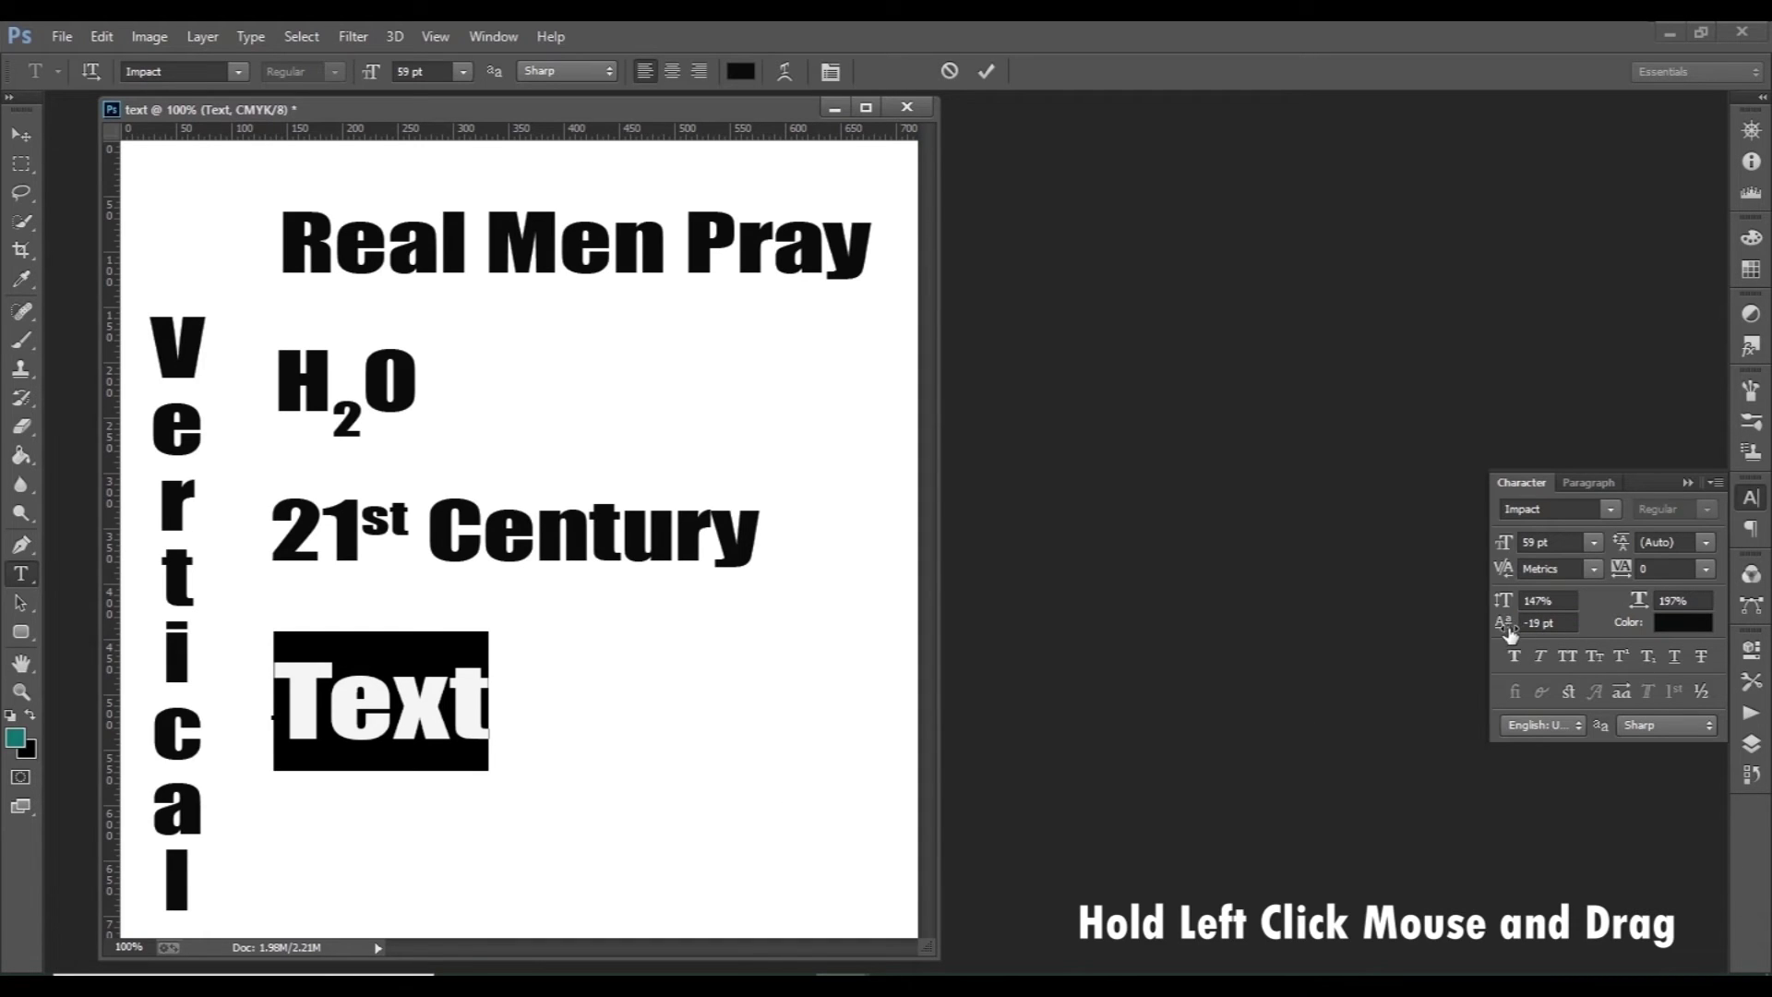
pyautogui.moveTo(1503, 631); pyautogui.dragTo(1592, 629)
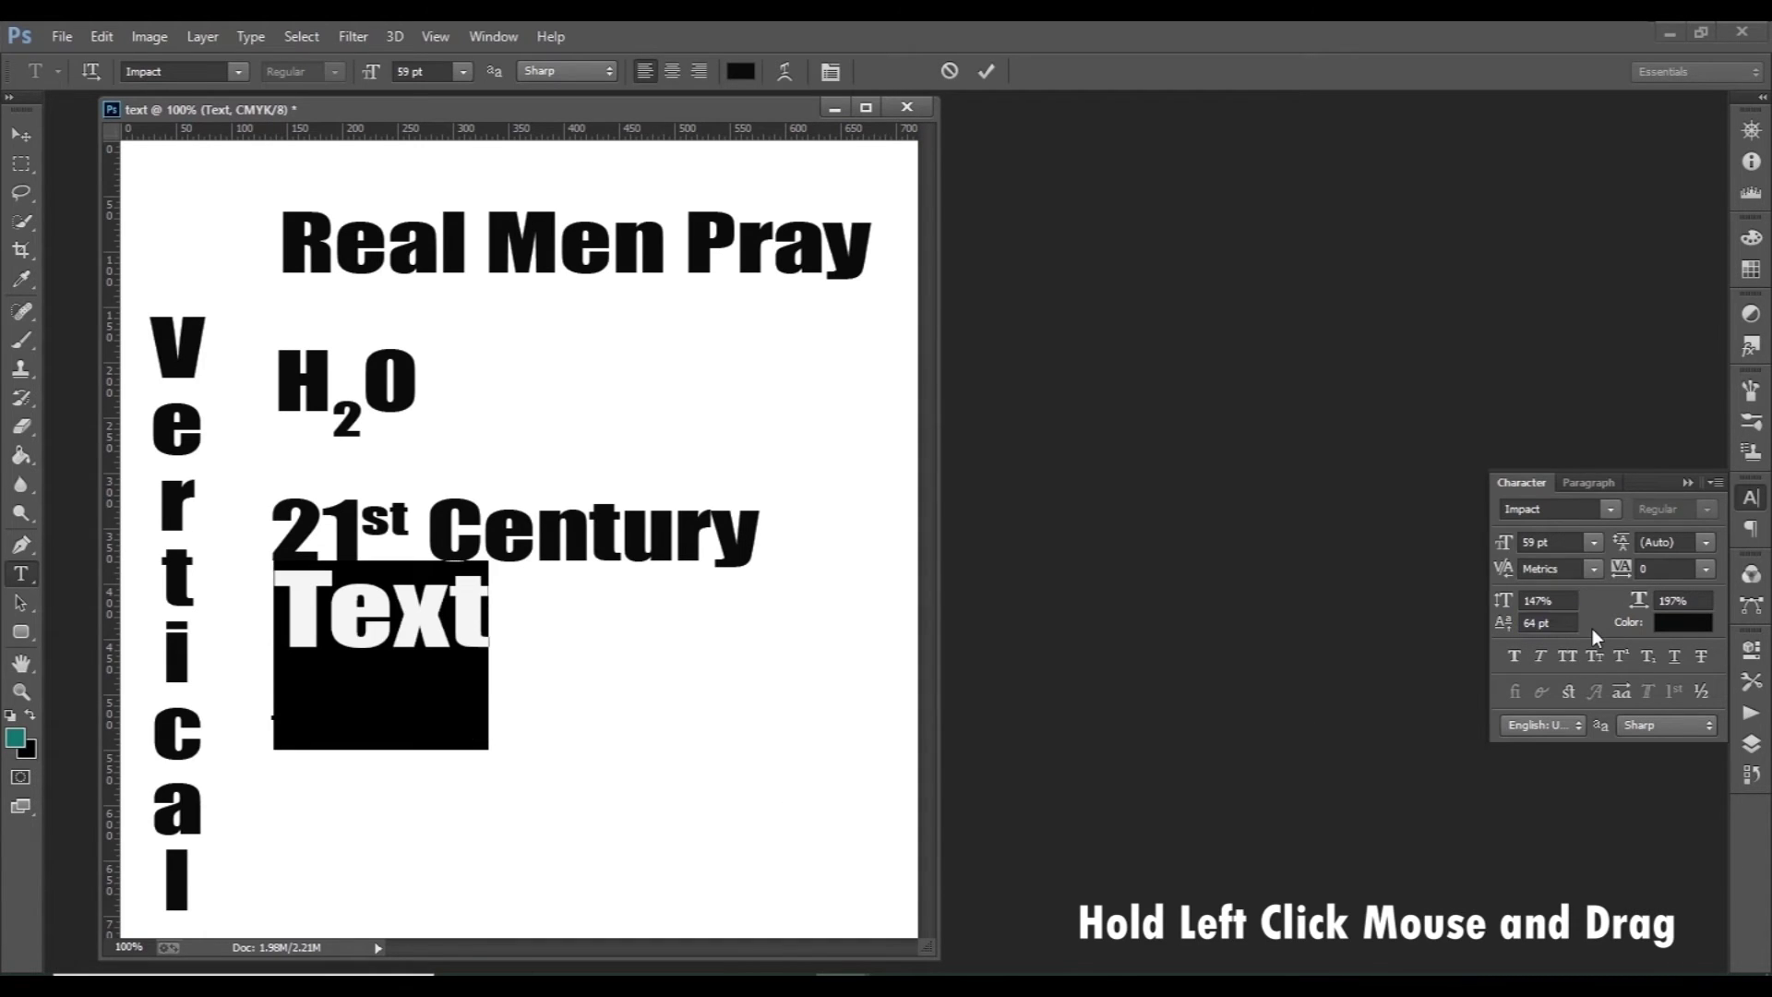
pyautogui.moveTo(1503, 624); pyautogui.dragTo(1446, 632)
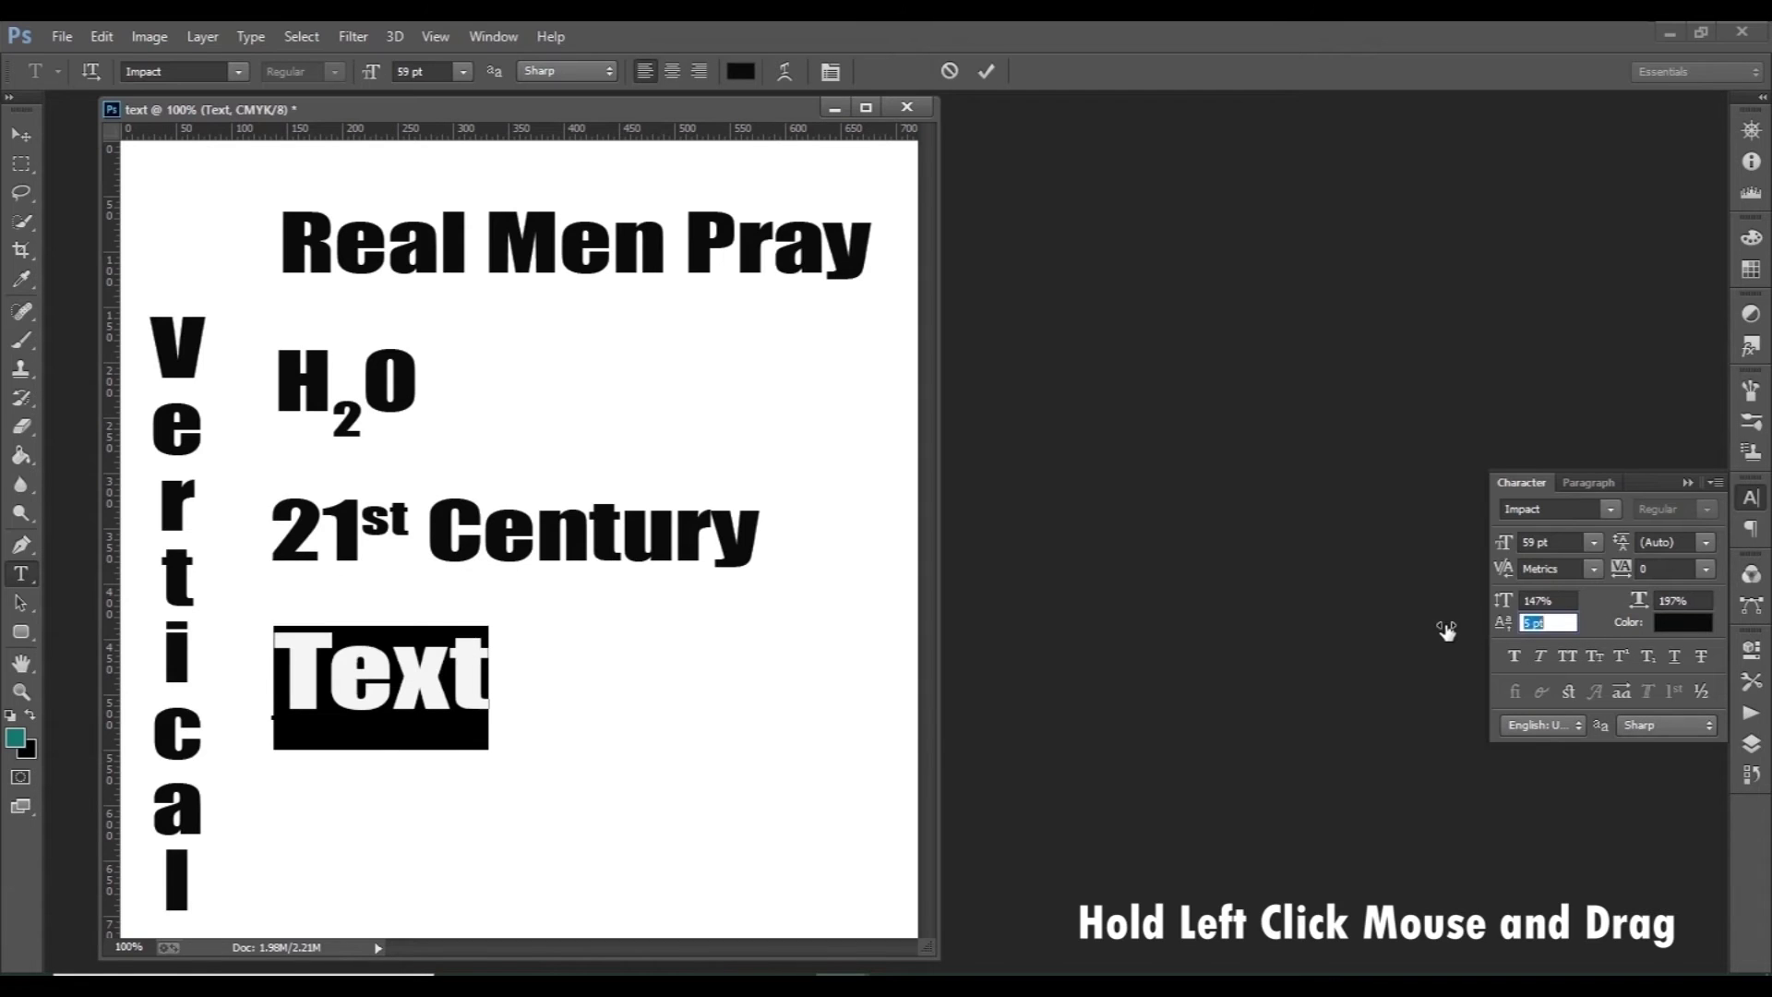
pyautogui.hotkey('ctrl', 'Return')
# Step: Reselect the whole word "Text" and try the Fixedsys font on it
pyautogui.click(441, 705)
pyautogui.hotkey('ctrl', 'a')
pyautogui.click(1609, 509)
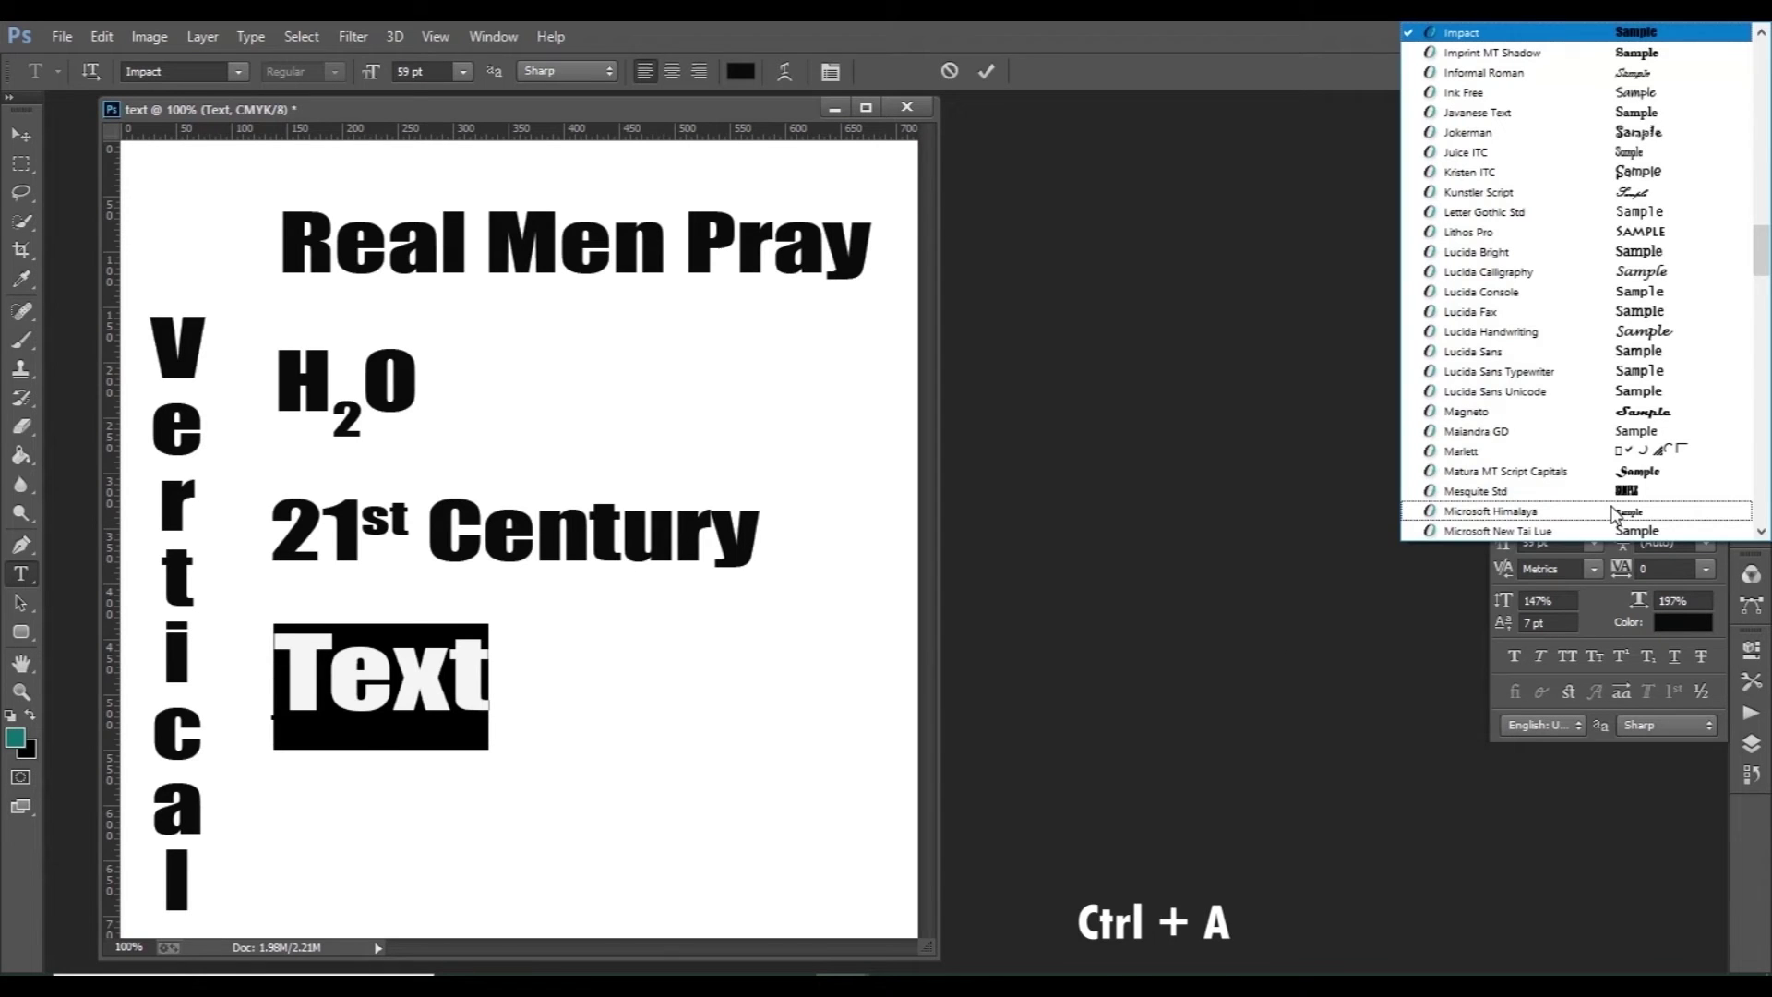
pyautogui.scroll(-4, 1615, 370)
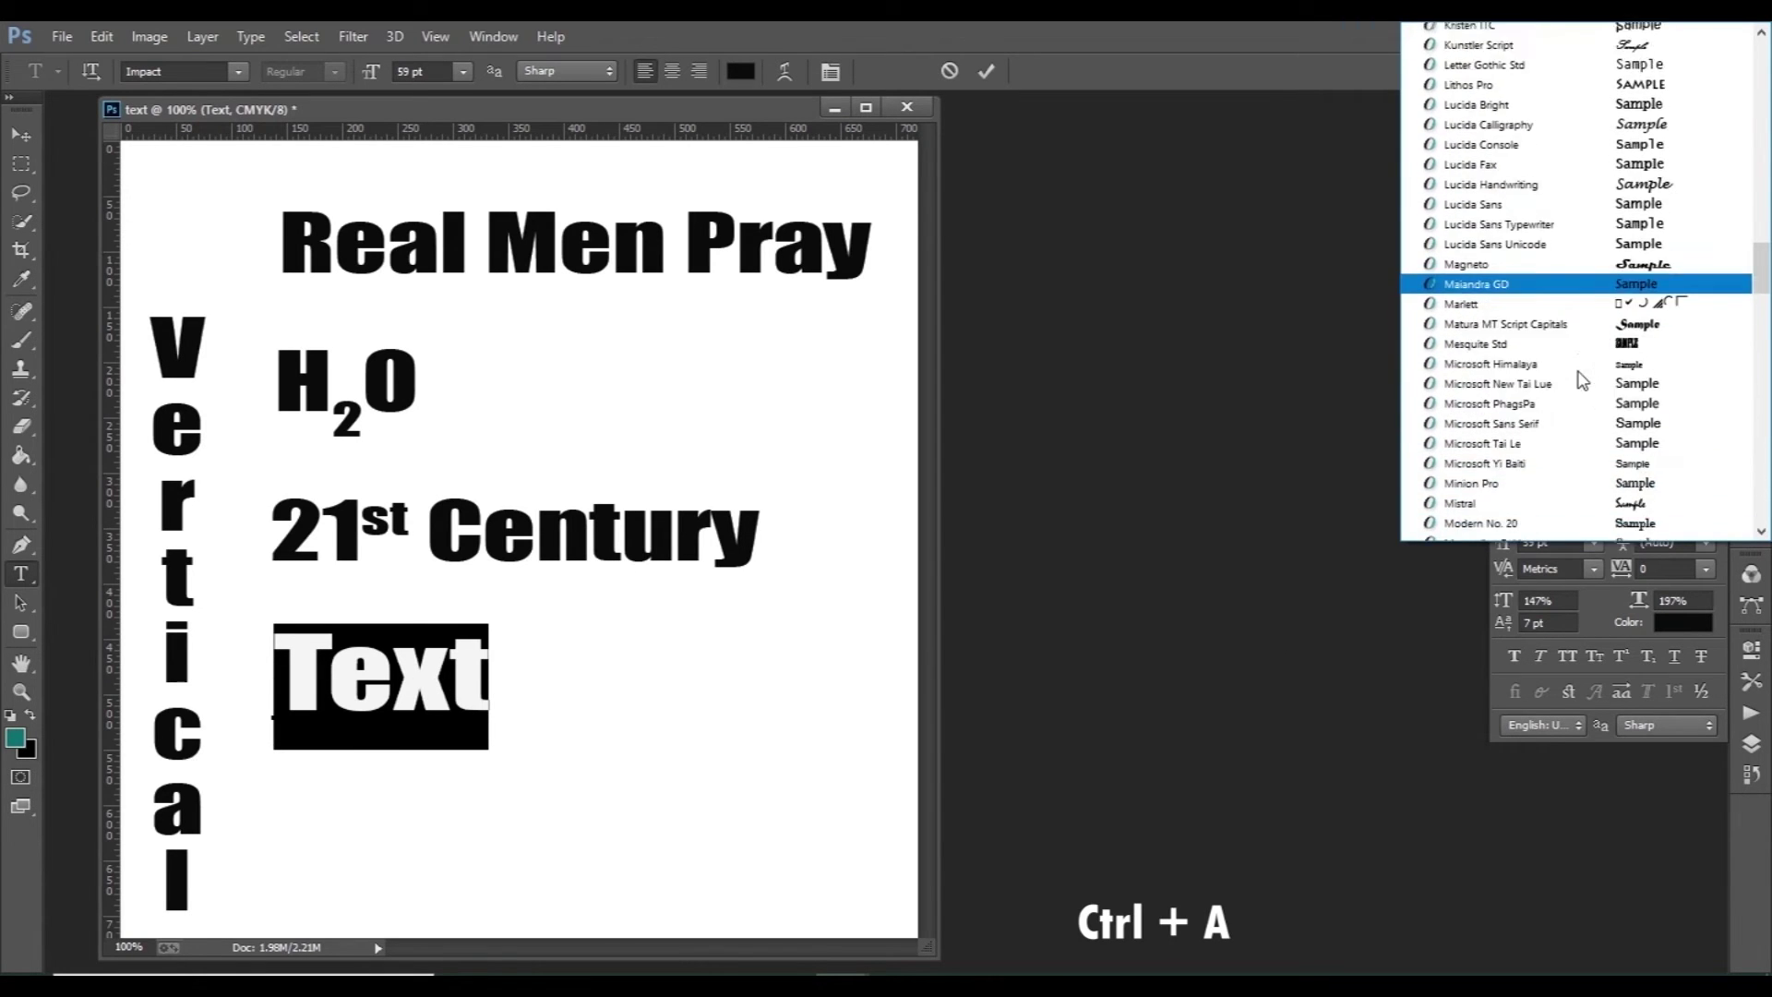
pyautogui.scroll(3, 1643, 360)
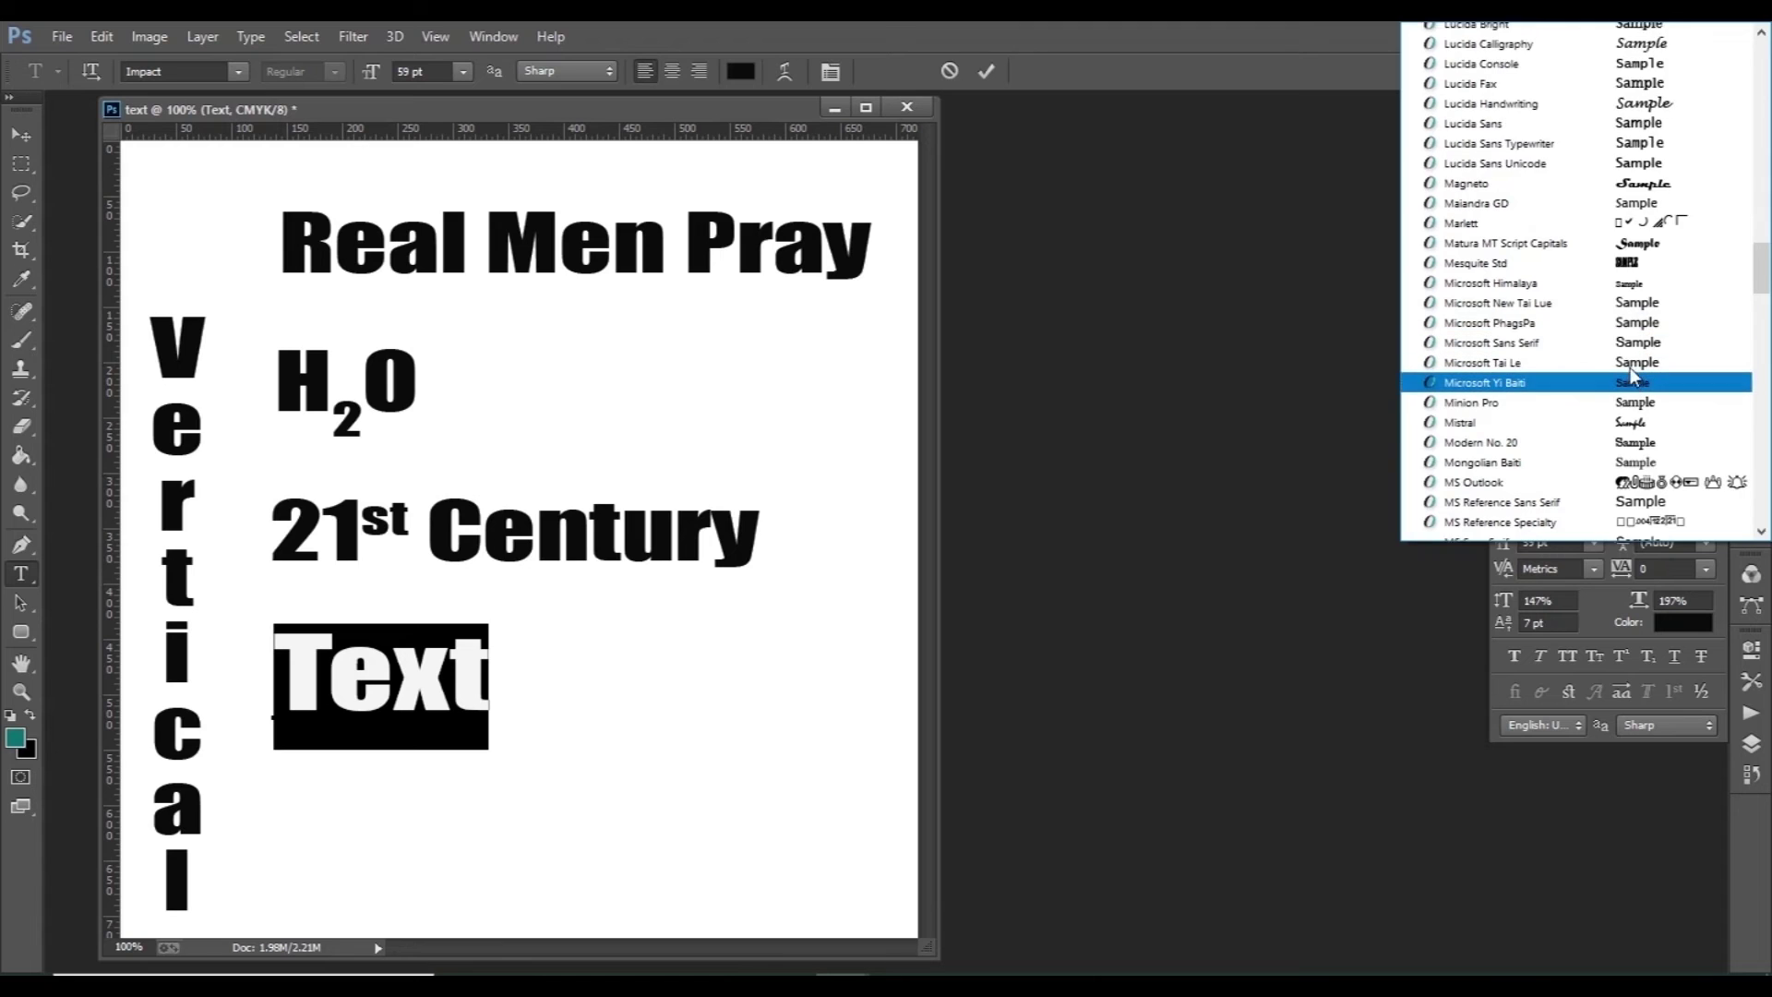
pyautogui.scroll(6, 1633, 374)
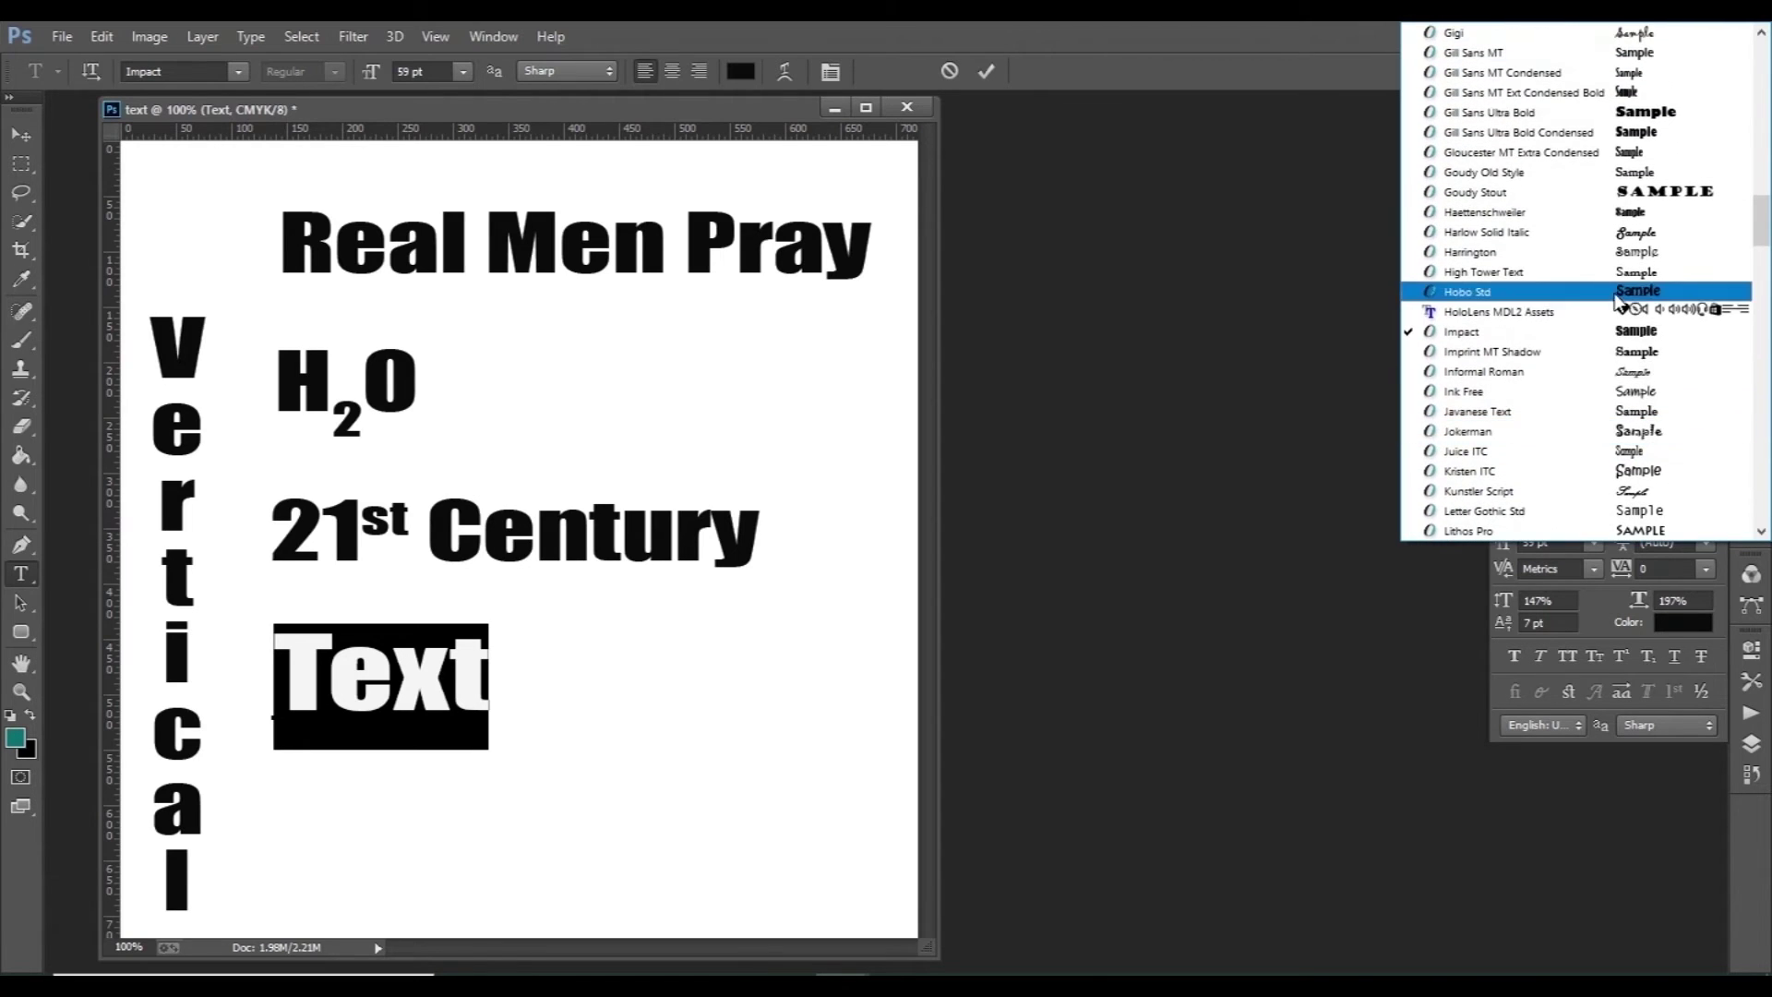
pyautogui.scroll(8, 1572, 358)
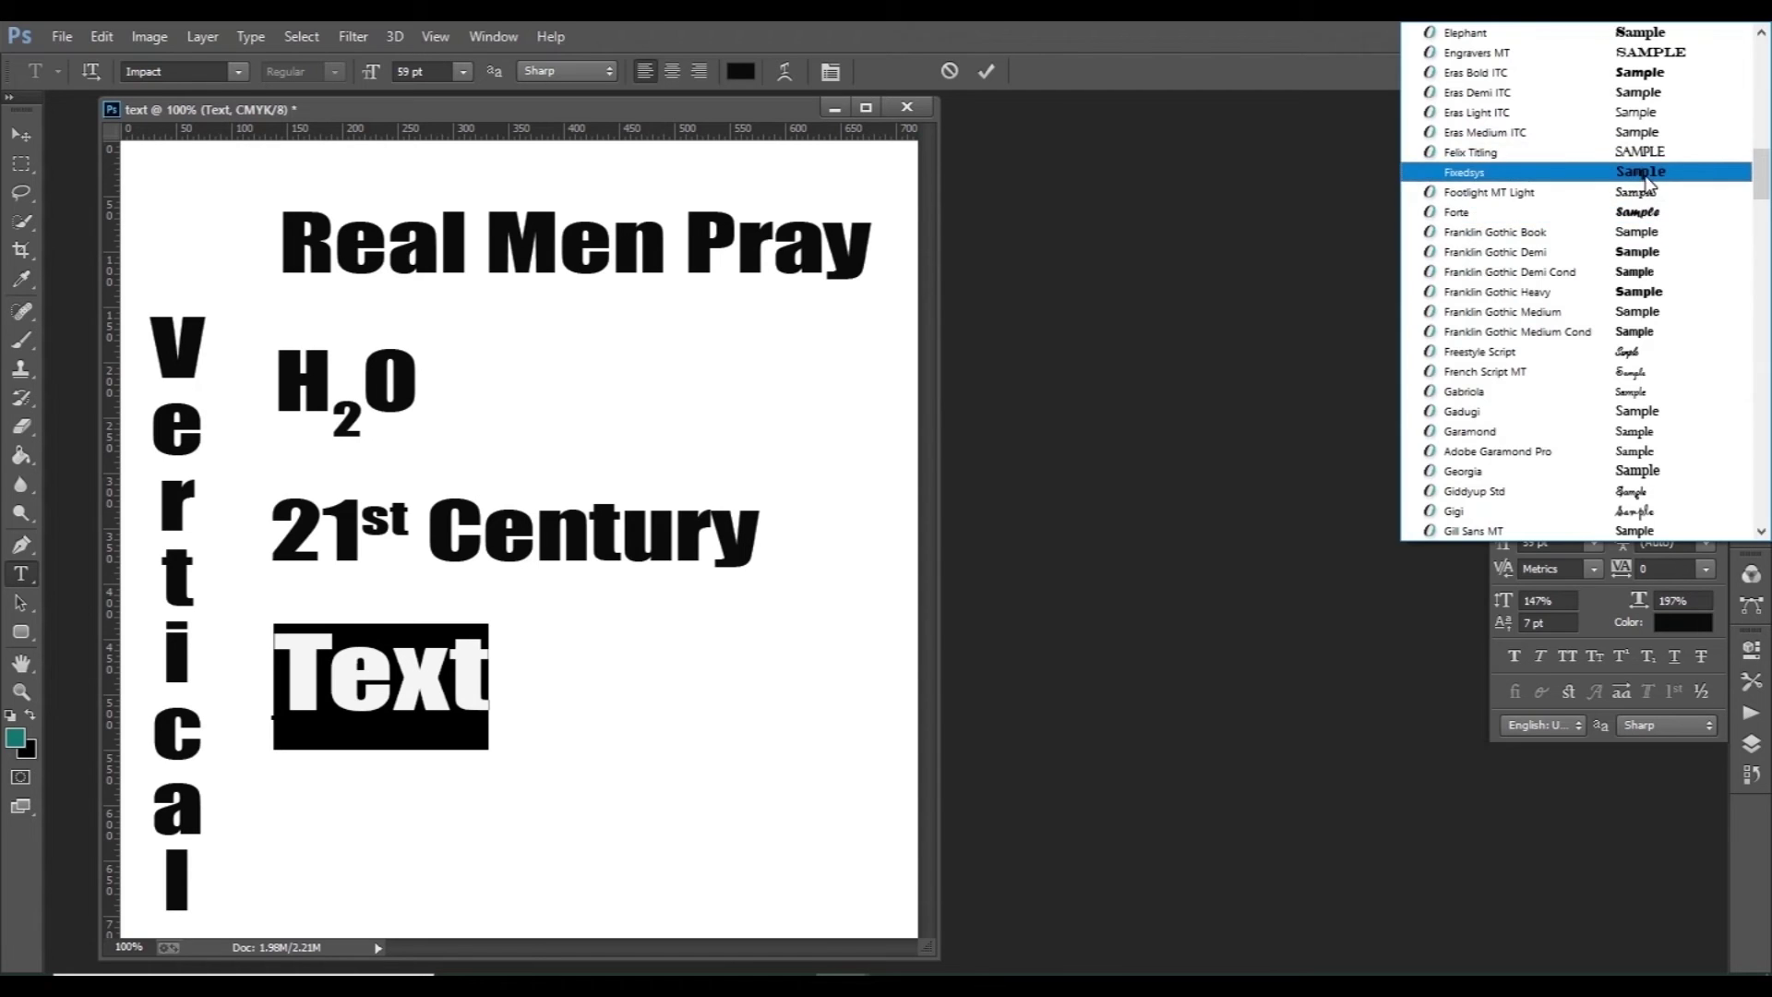
pyautogui.click(1638, 172)
# Step: Change the font of the word "Text" to Century Schoolbook and commit the text edit
pyautogui.click(1611, 509)
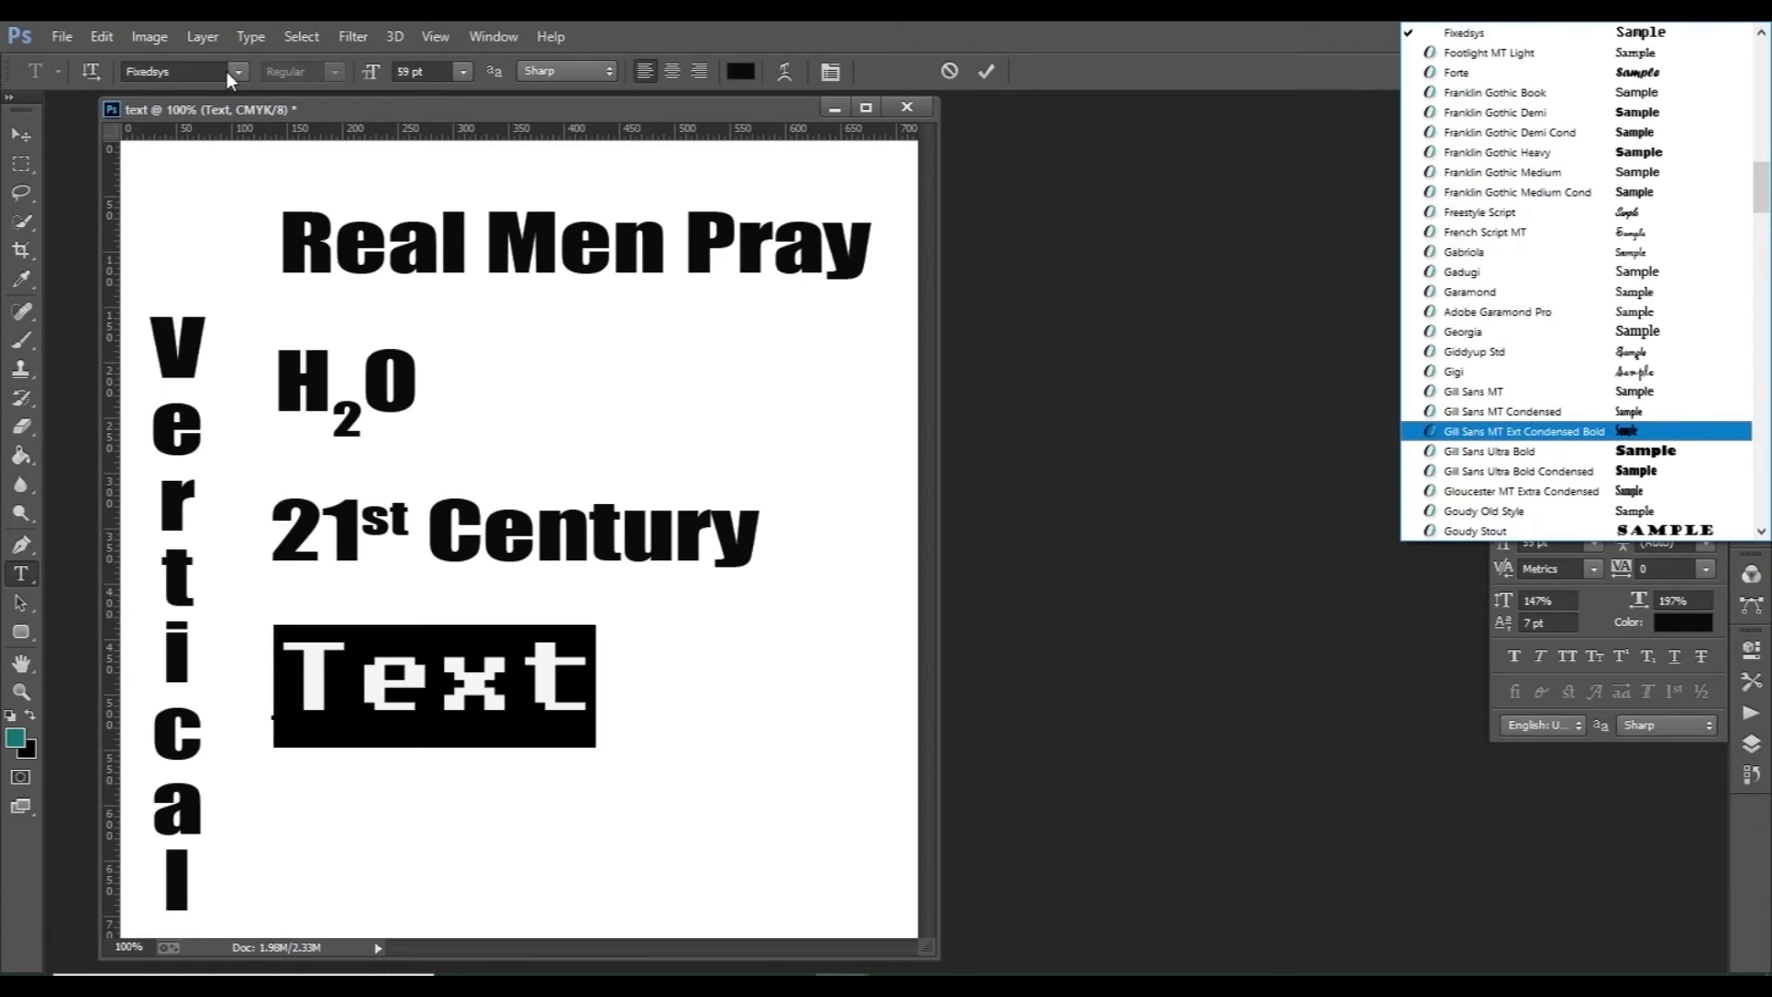
pyautogui.scroll(7, 1583, 325)
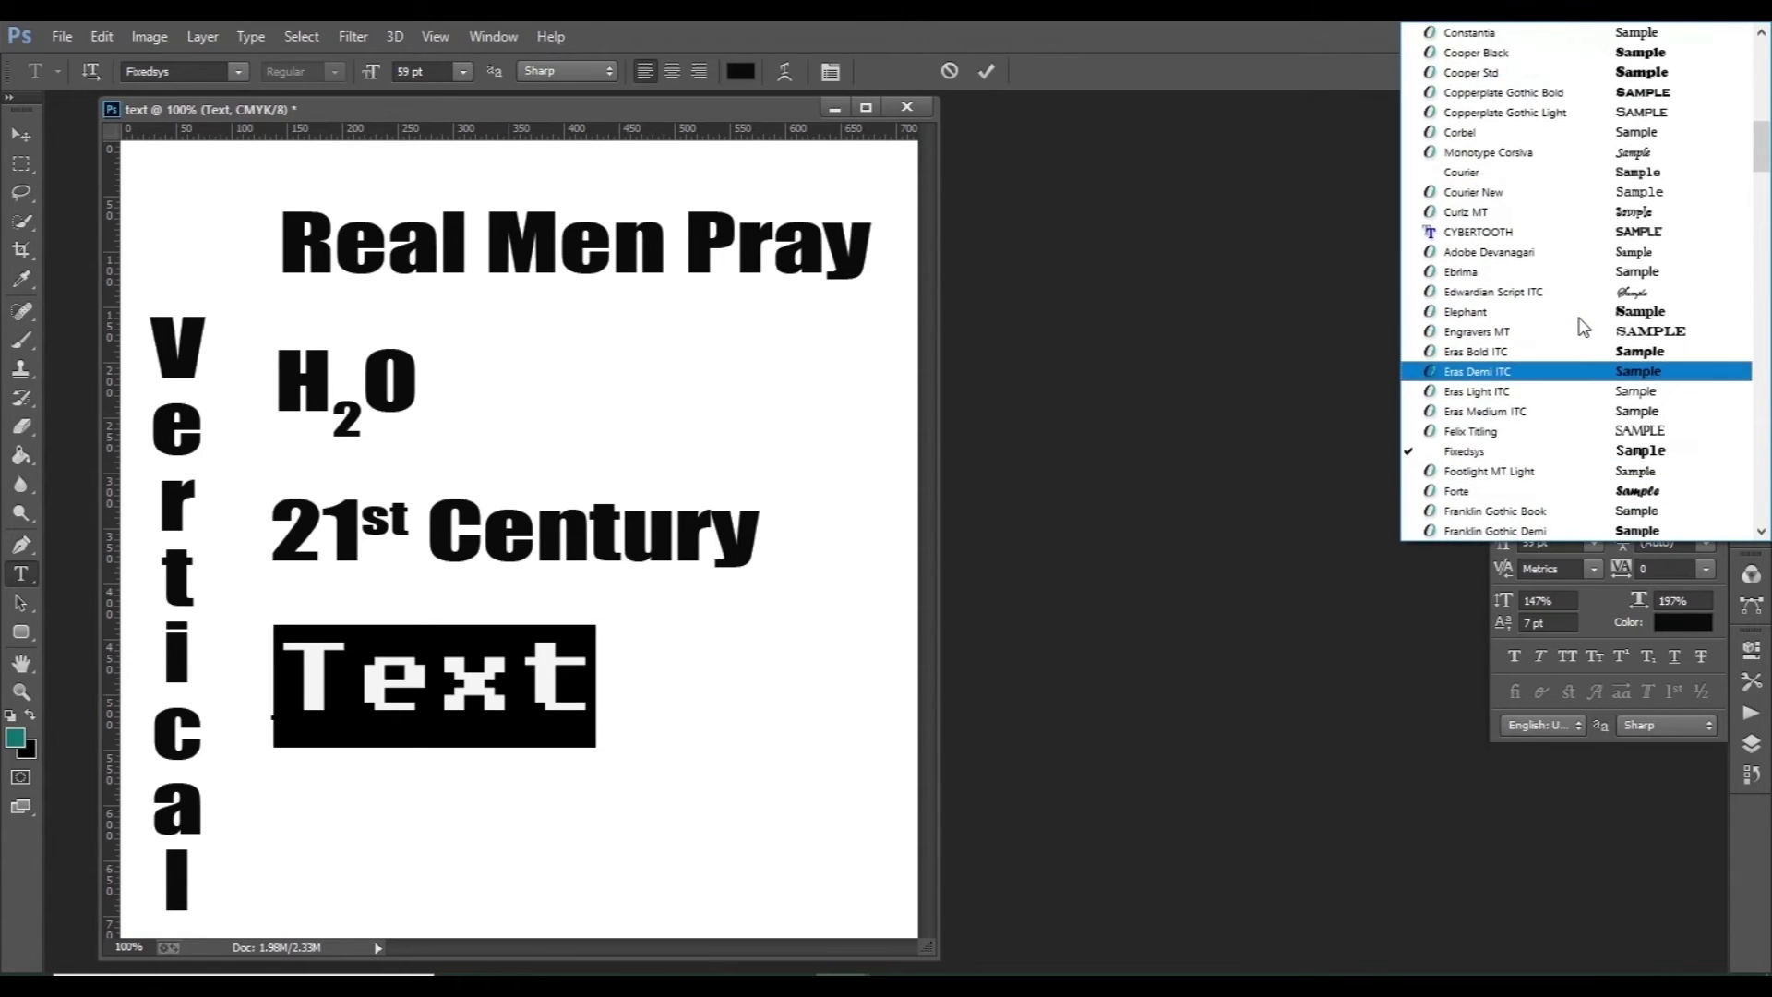
pyautogui.scroll(3, 1579, 319)
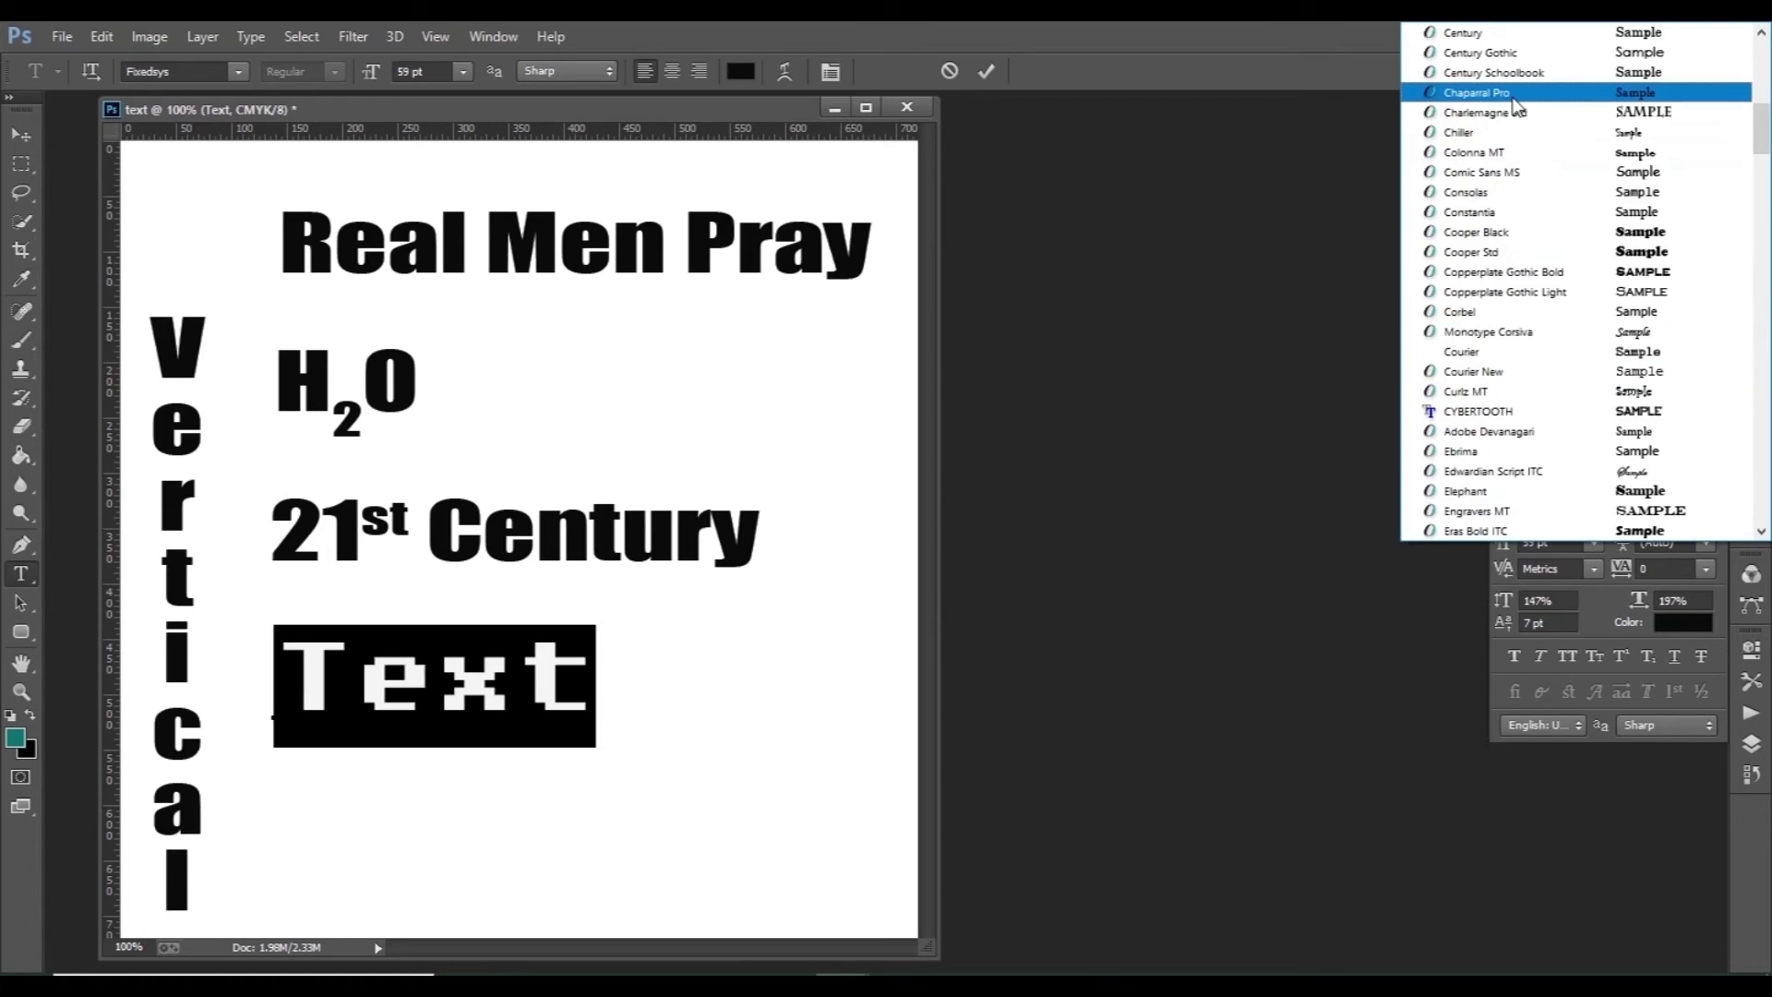
pyautogui.click(1510, 77)
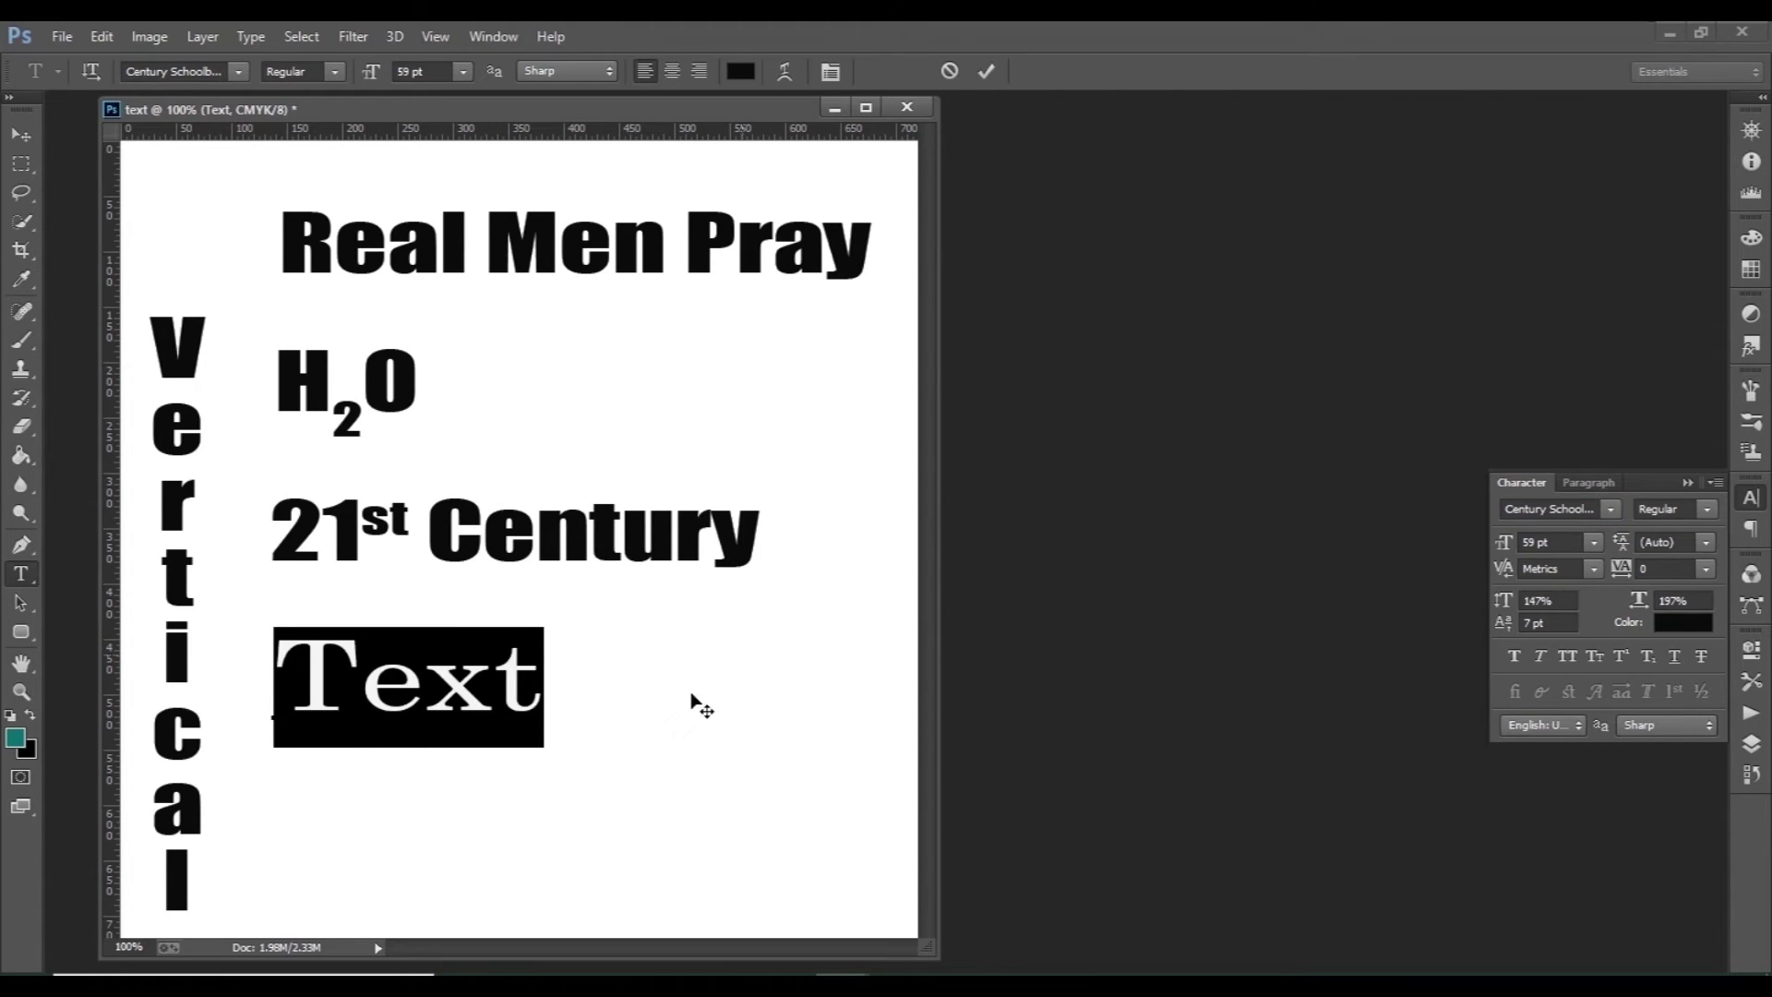
pyautogui.hotkey('ctrl', 'Return')
# Step: Move the word "Vertical" slightly upward on the canvas
pyautogui.click(20, 135)
pyautogui.moveTo(179, 637); pyautogui.dragTo(184, 585)
pyautogui.moveTo(184, 591); pyautogui.dragTo(185, 590)
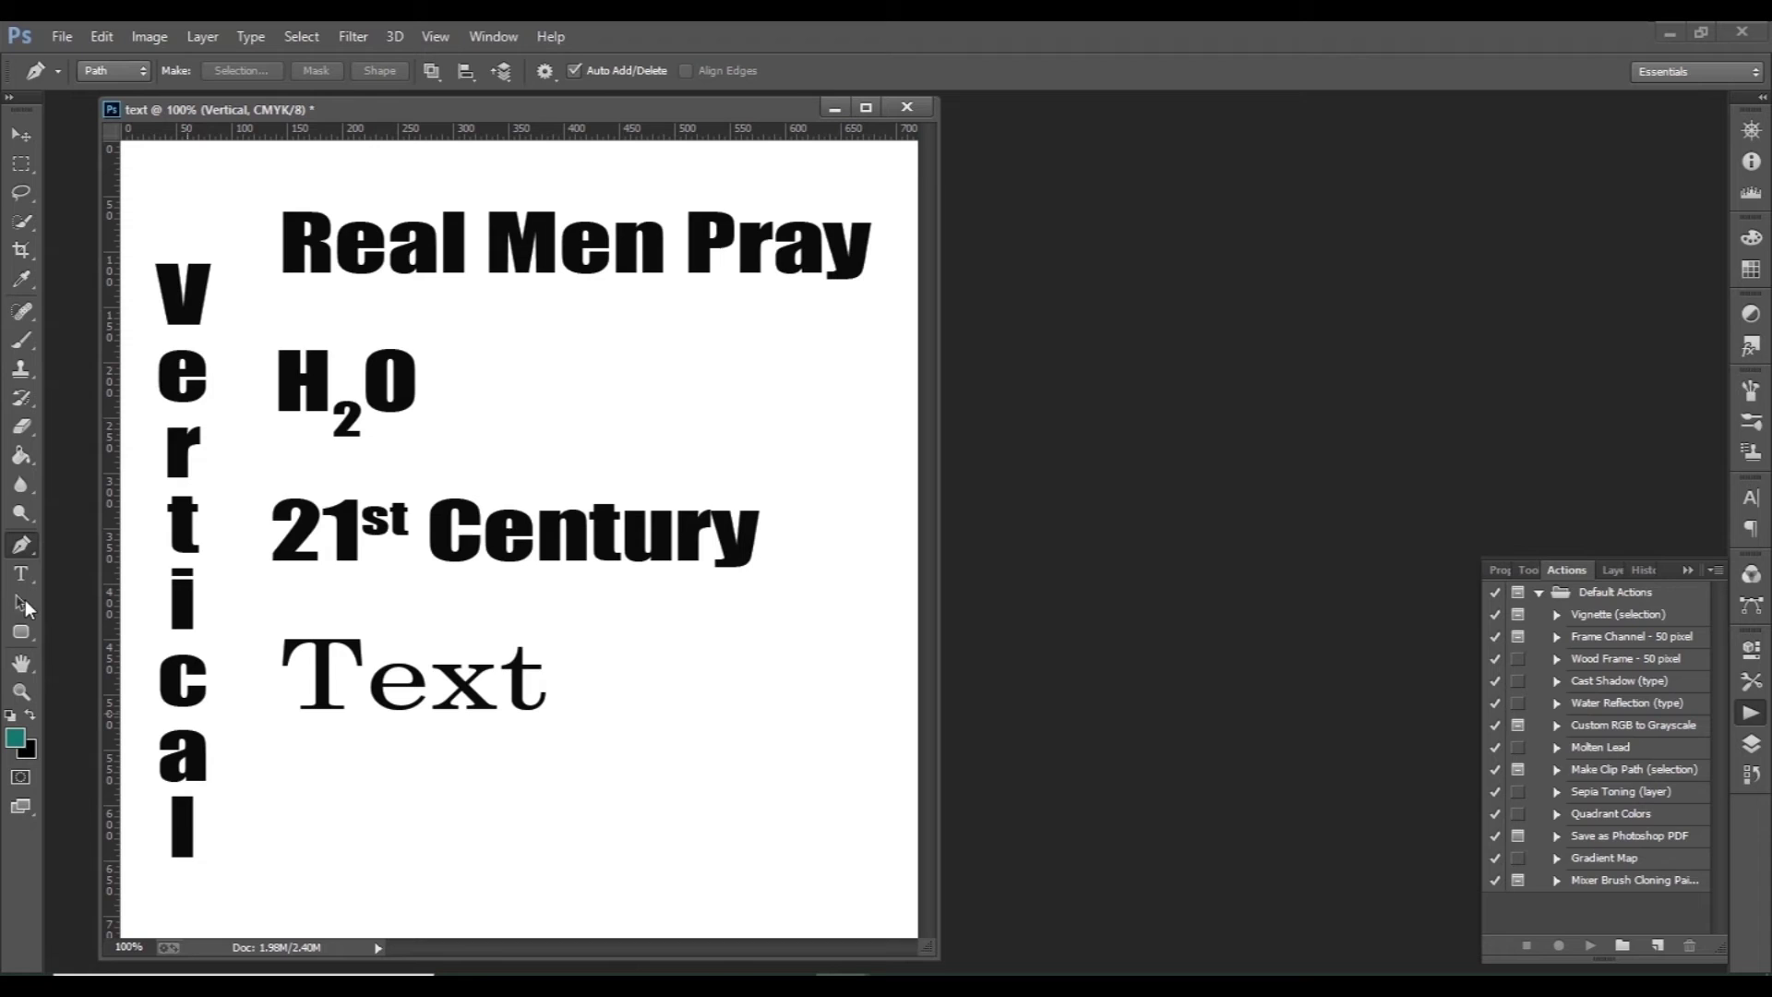
# Step: Switch to the Pen tool with its drawing mode set to Path
pyautogui.click(20, 135)
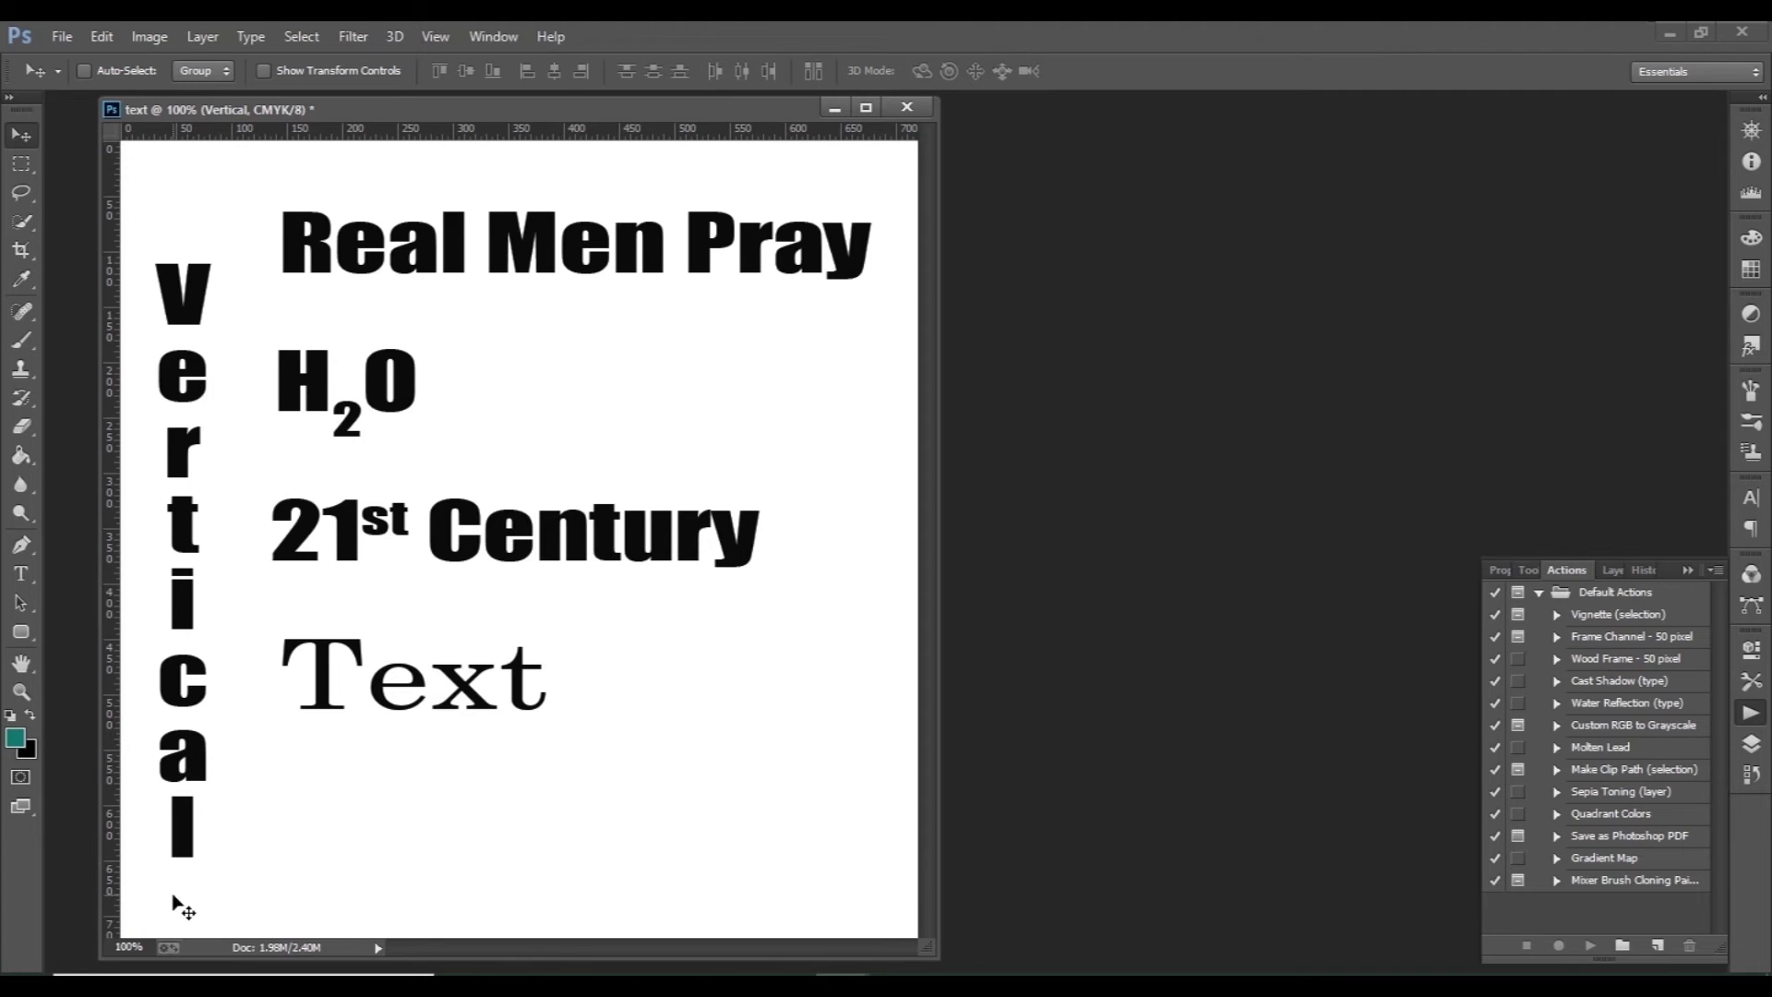
pyautogui.click(31, 573)
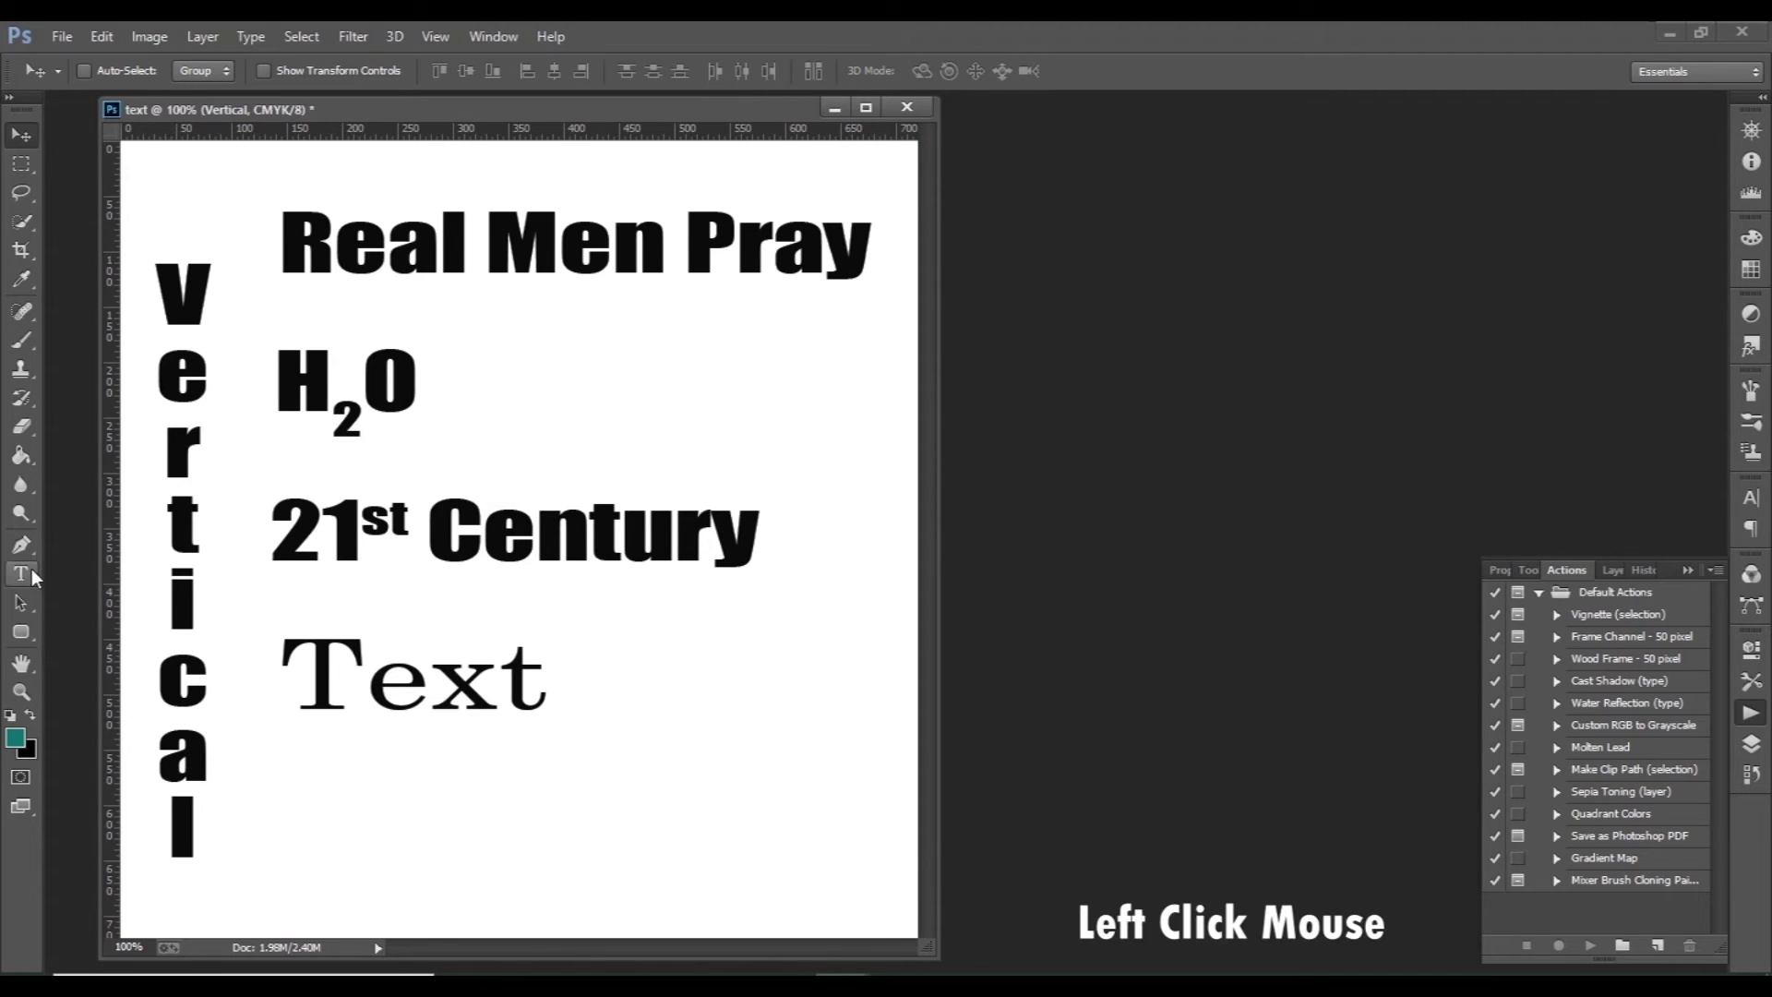
pyautogui.click(21, 546)
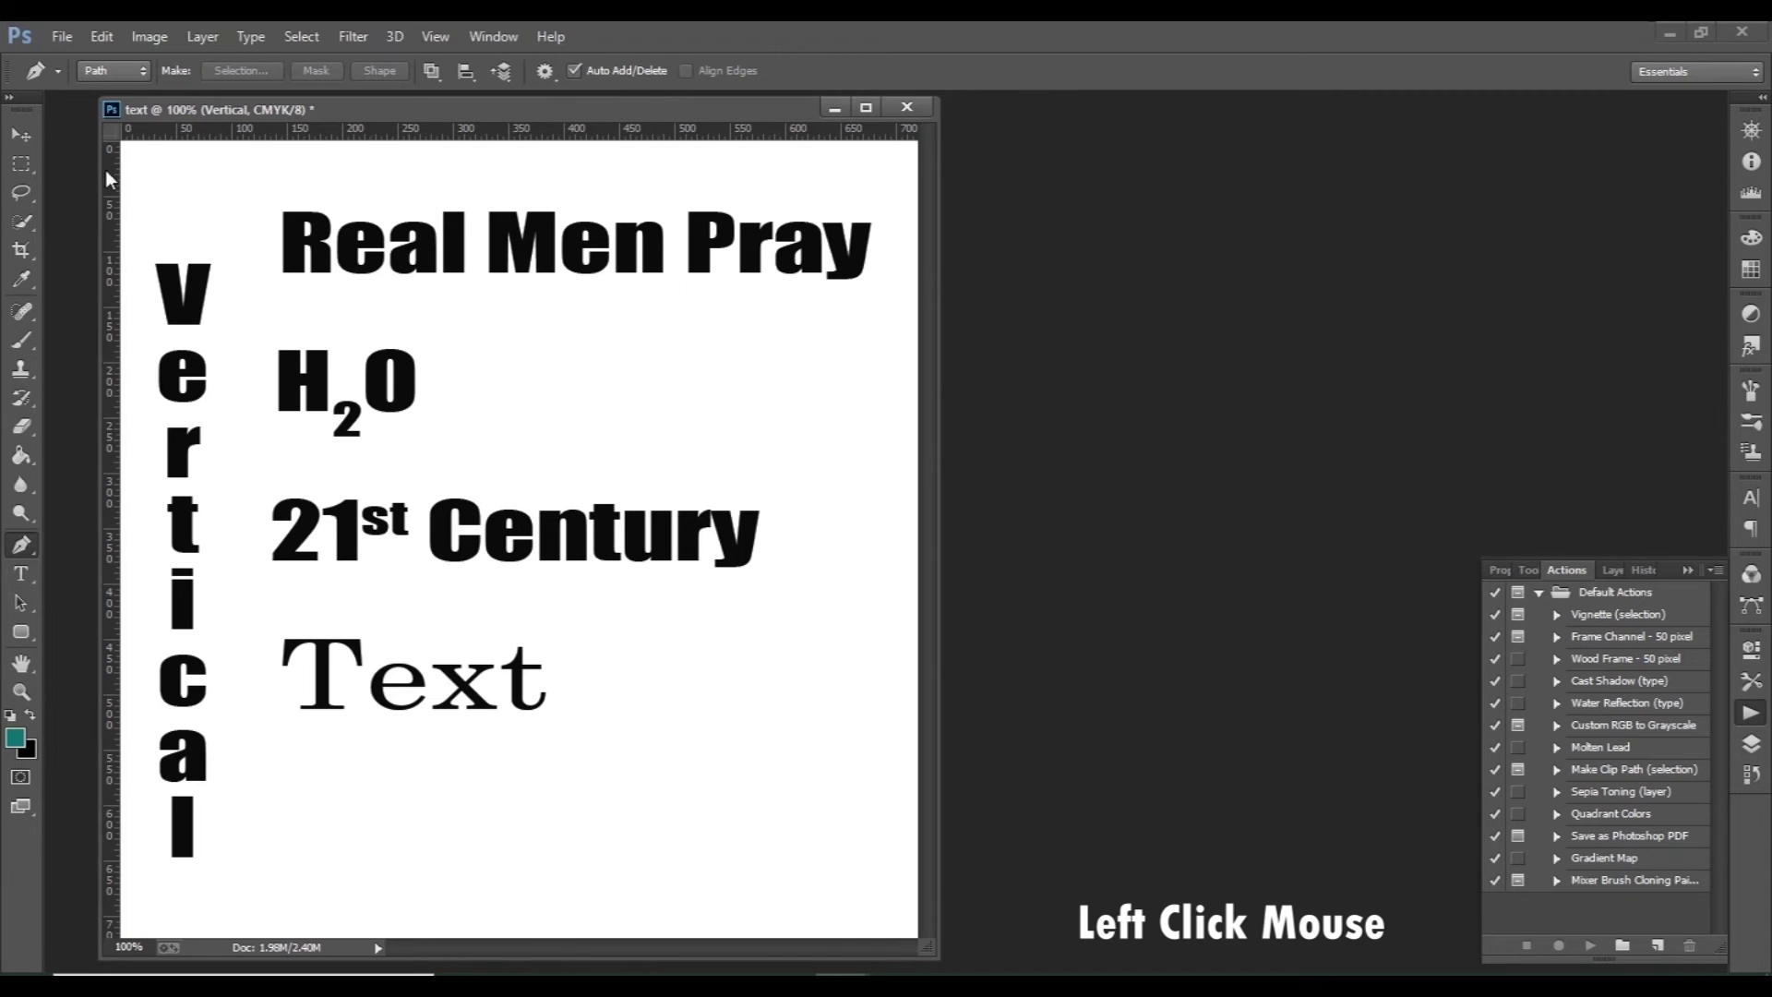
pyautogui.click(139, 71)
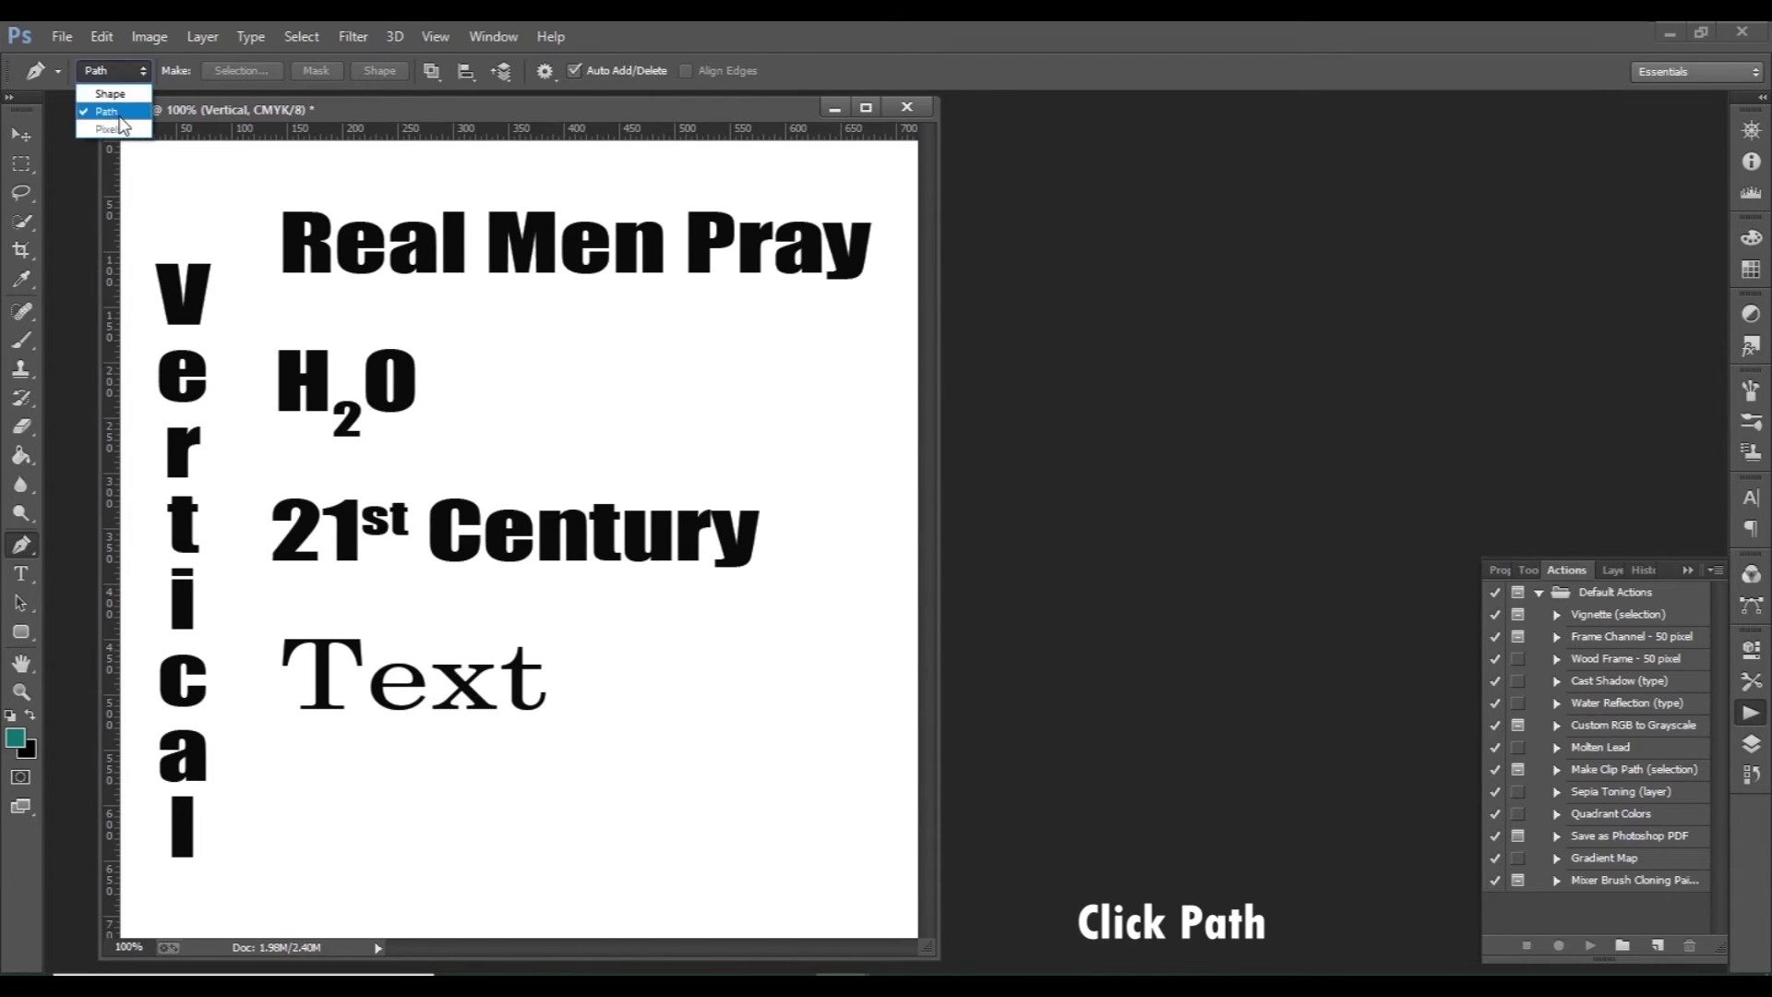
pyautogui.click(118, 92)
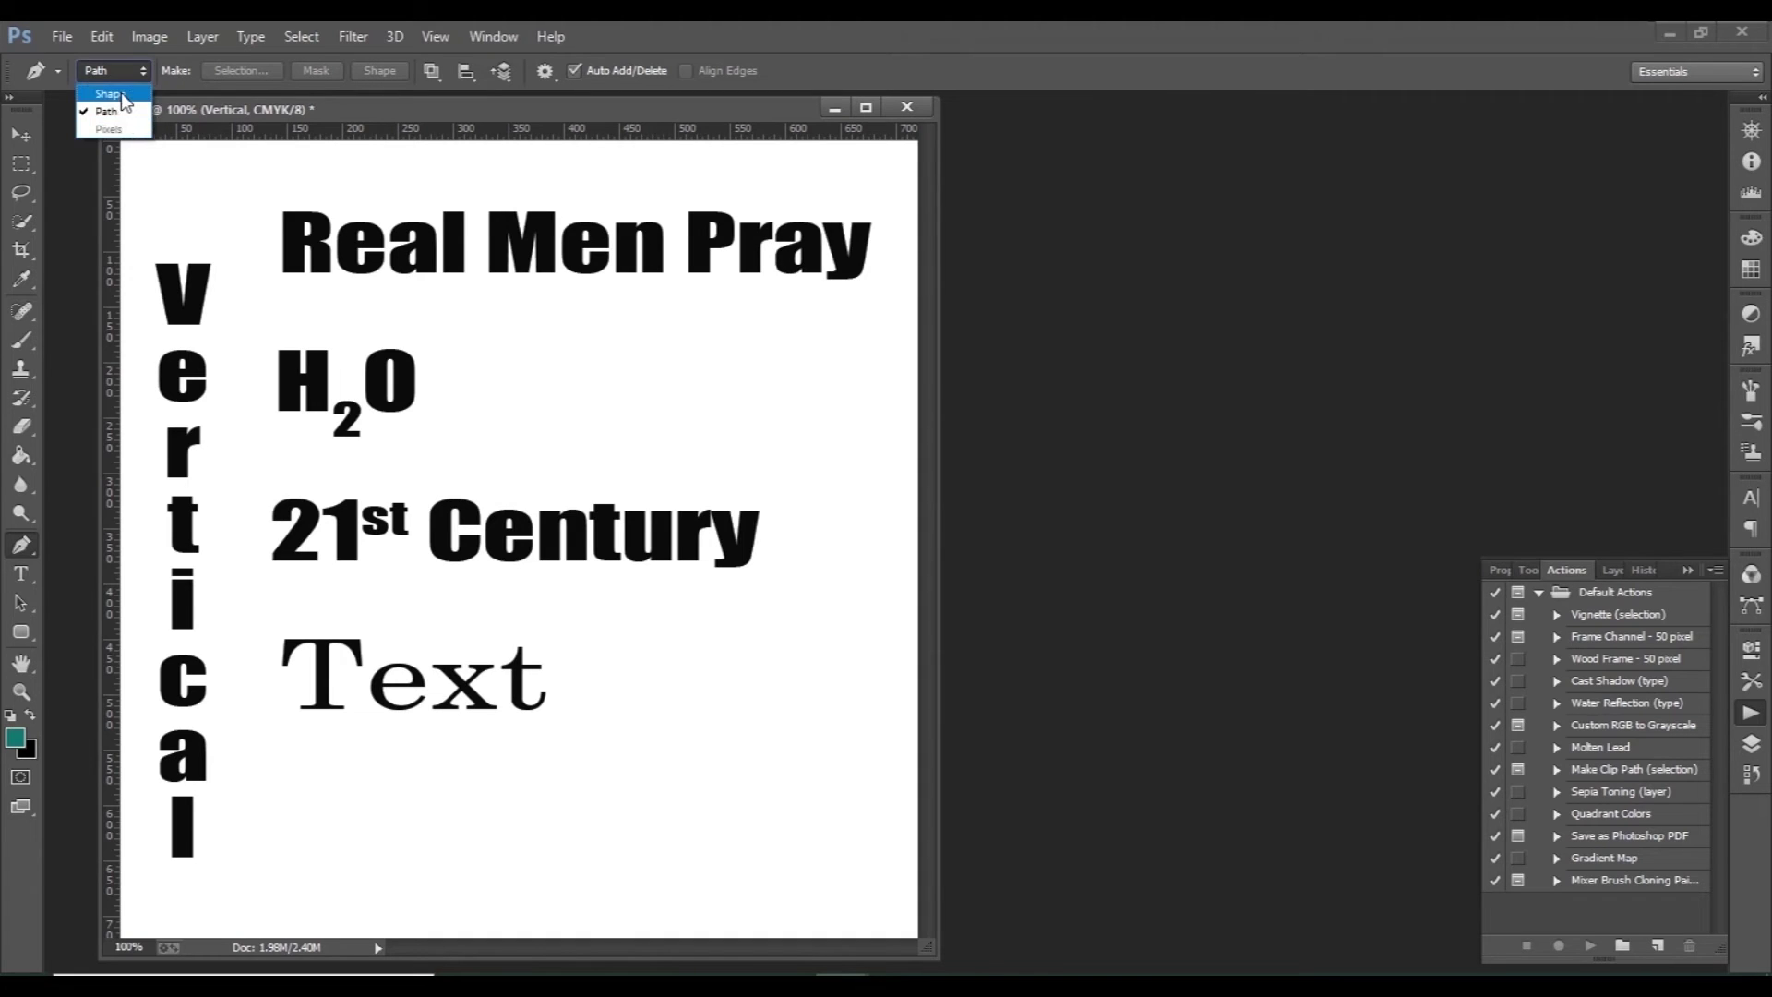
pyautogui.click(135, 70)
pyautogui.click(120, 109)
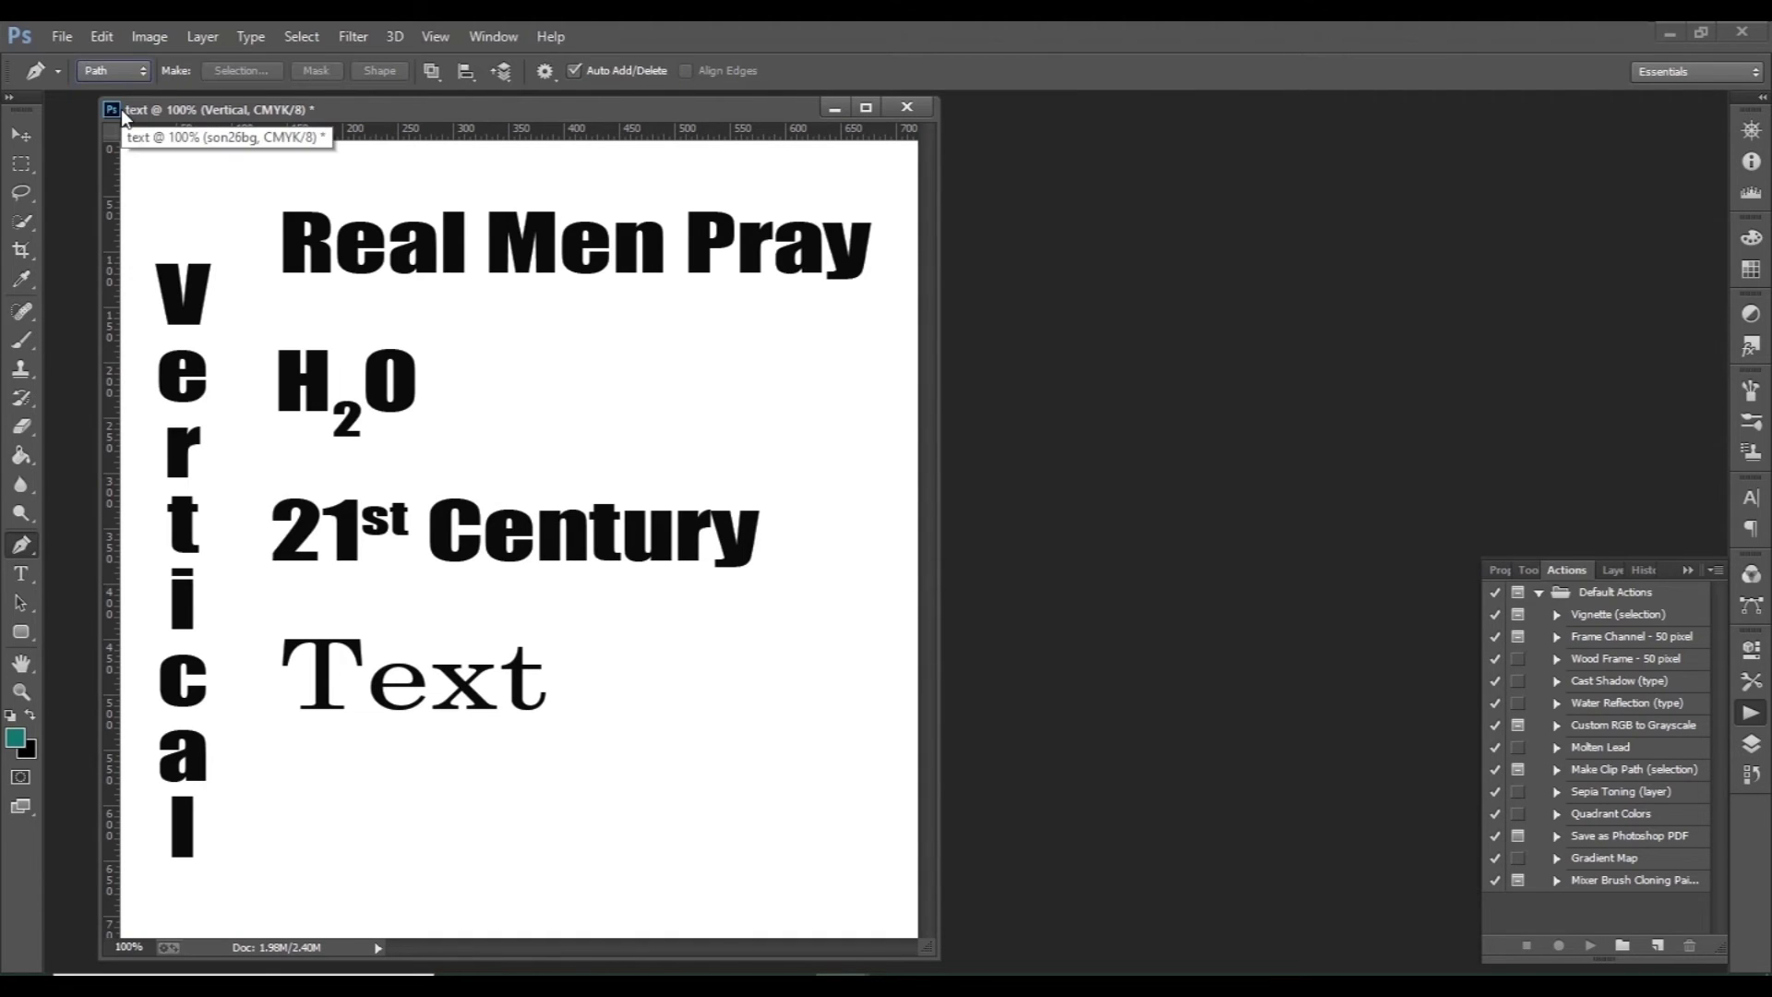
pyautogui.click(136, 73)
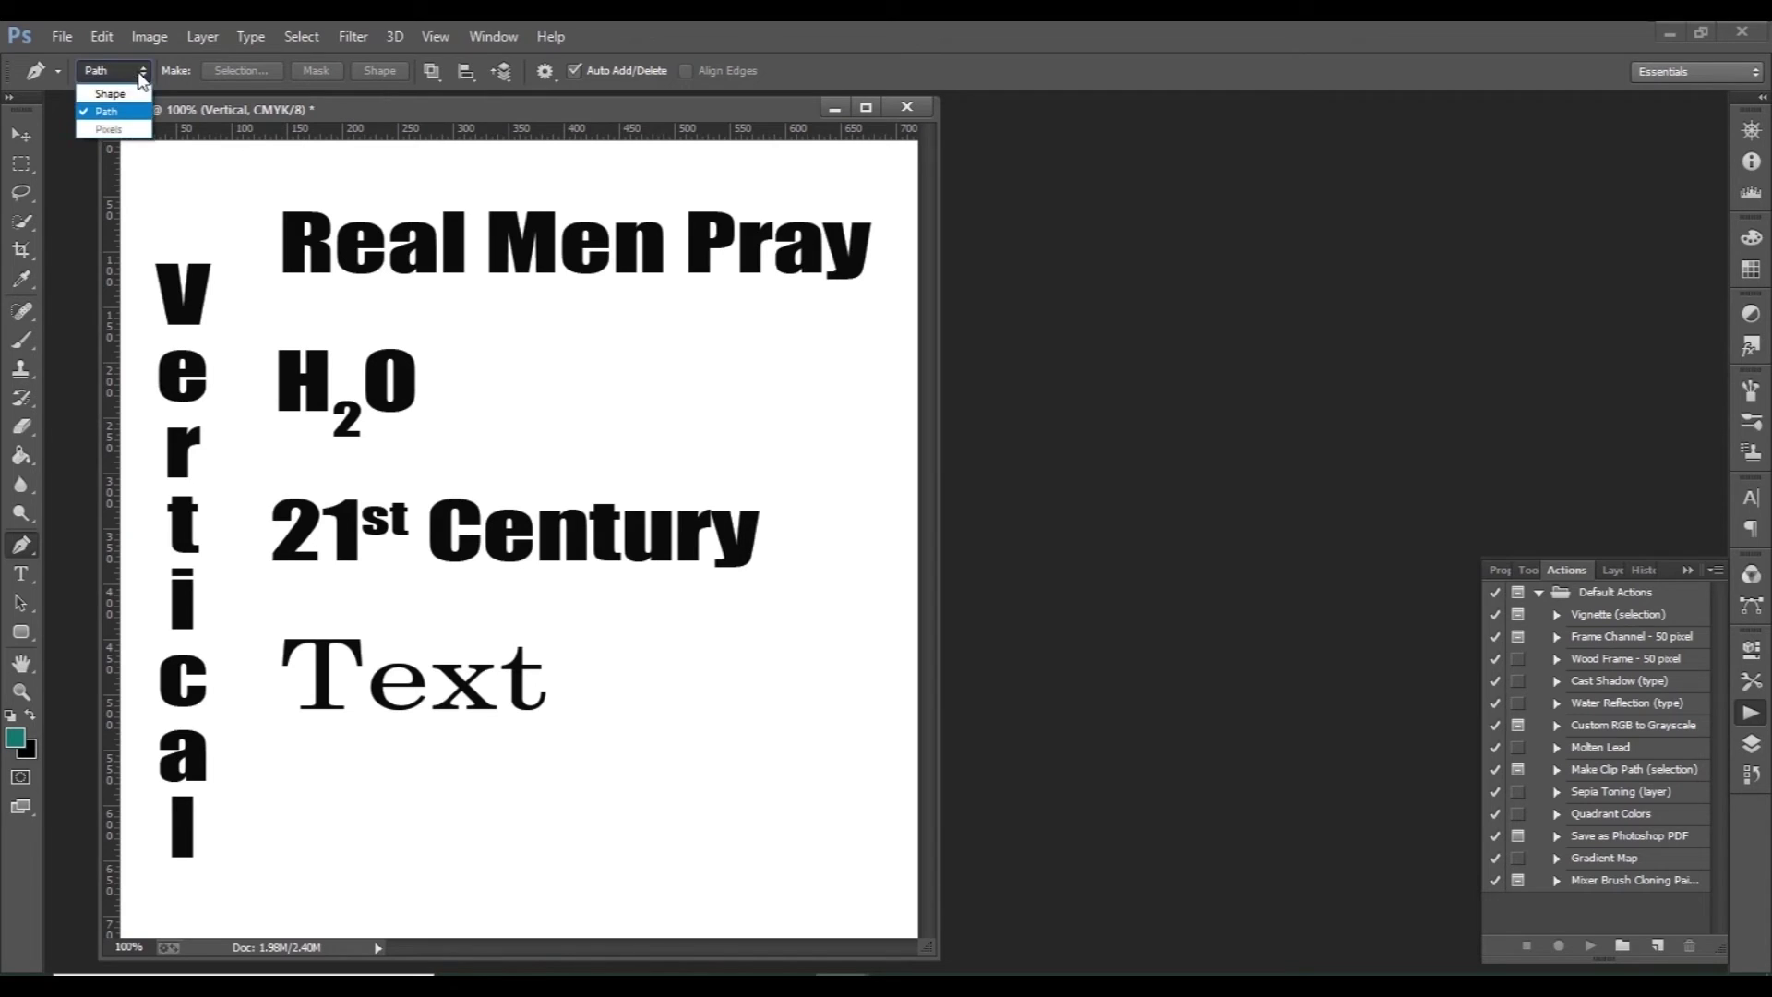
pyautogui.click(111, 112)
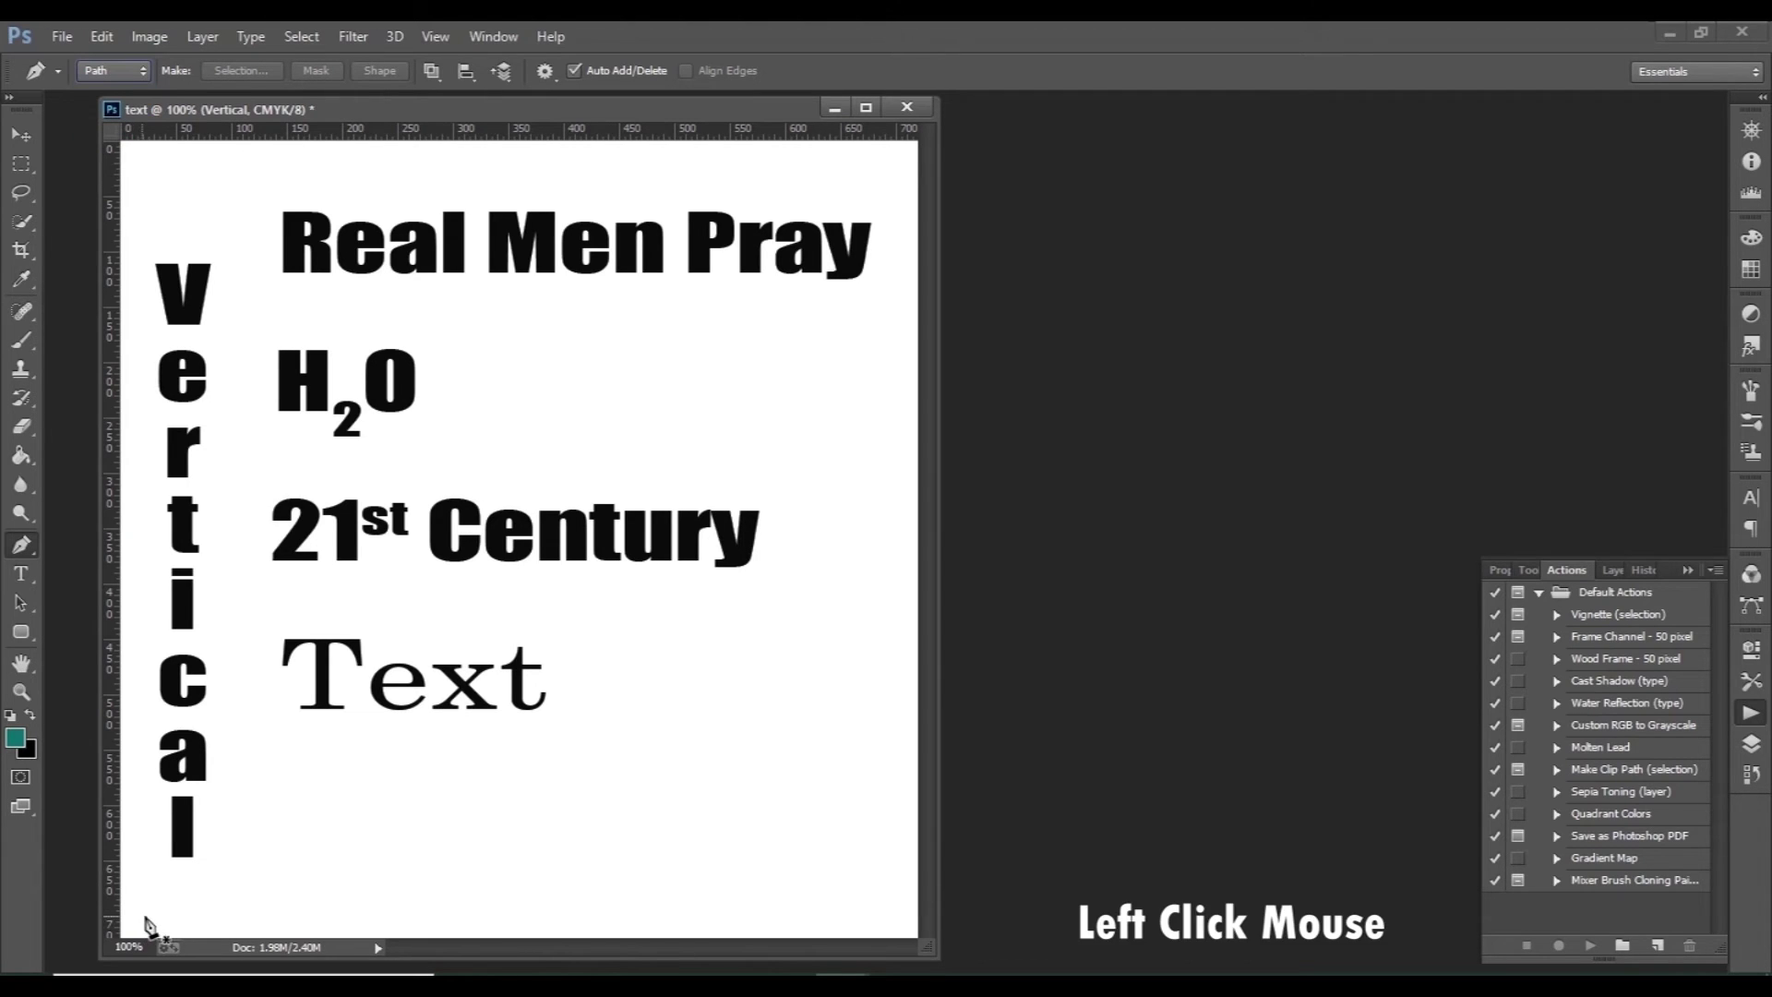
# Step: Draw an arched path across nearly the full width of the lower canvas and raise its curve with the end point's direction handle
pyautogui.click(143, 911)
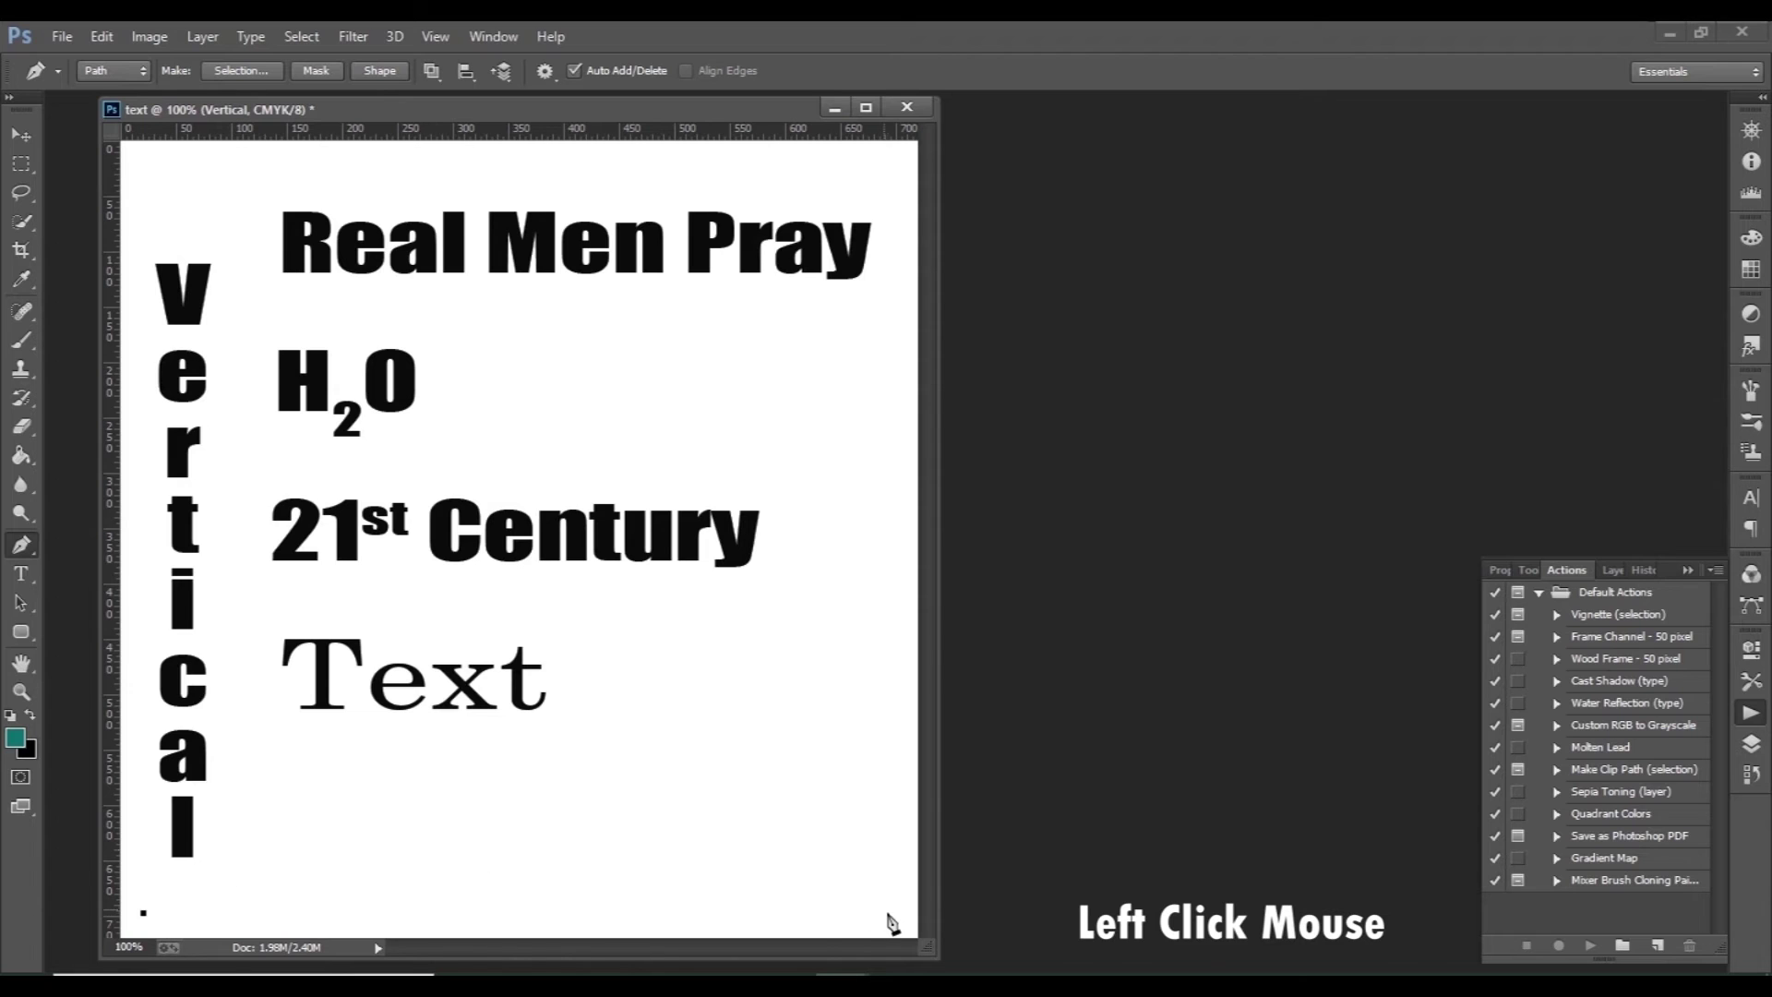
pyautogui.moveTo(888, 913); pyautogui.dragTo(1215, 996)
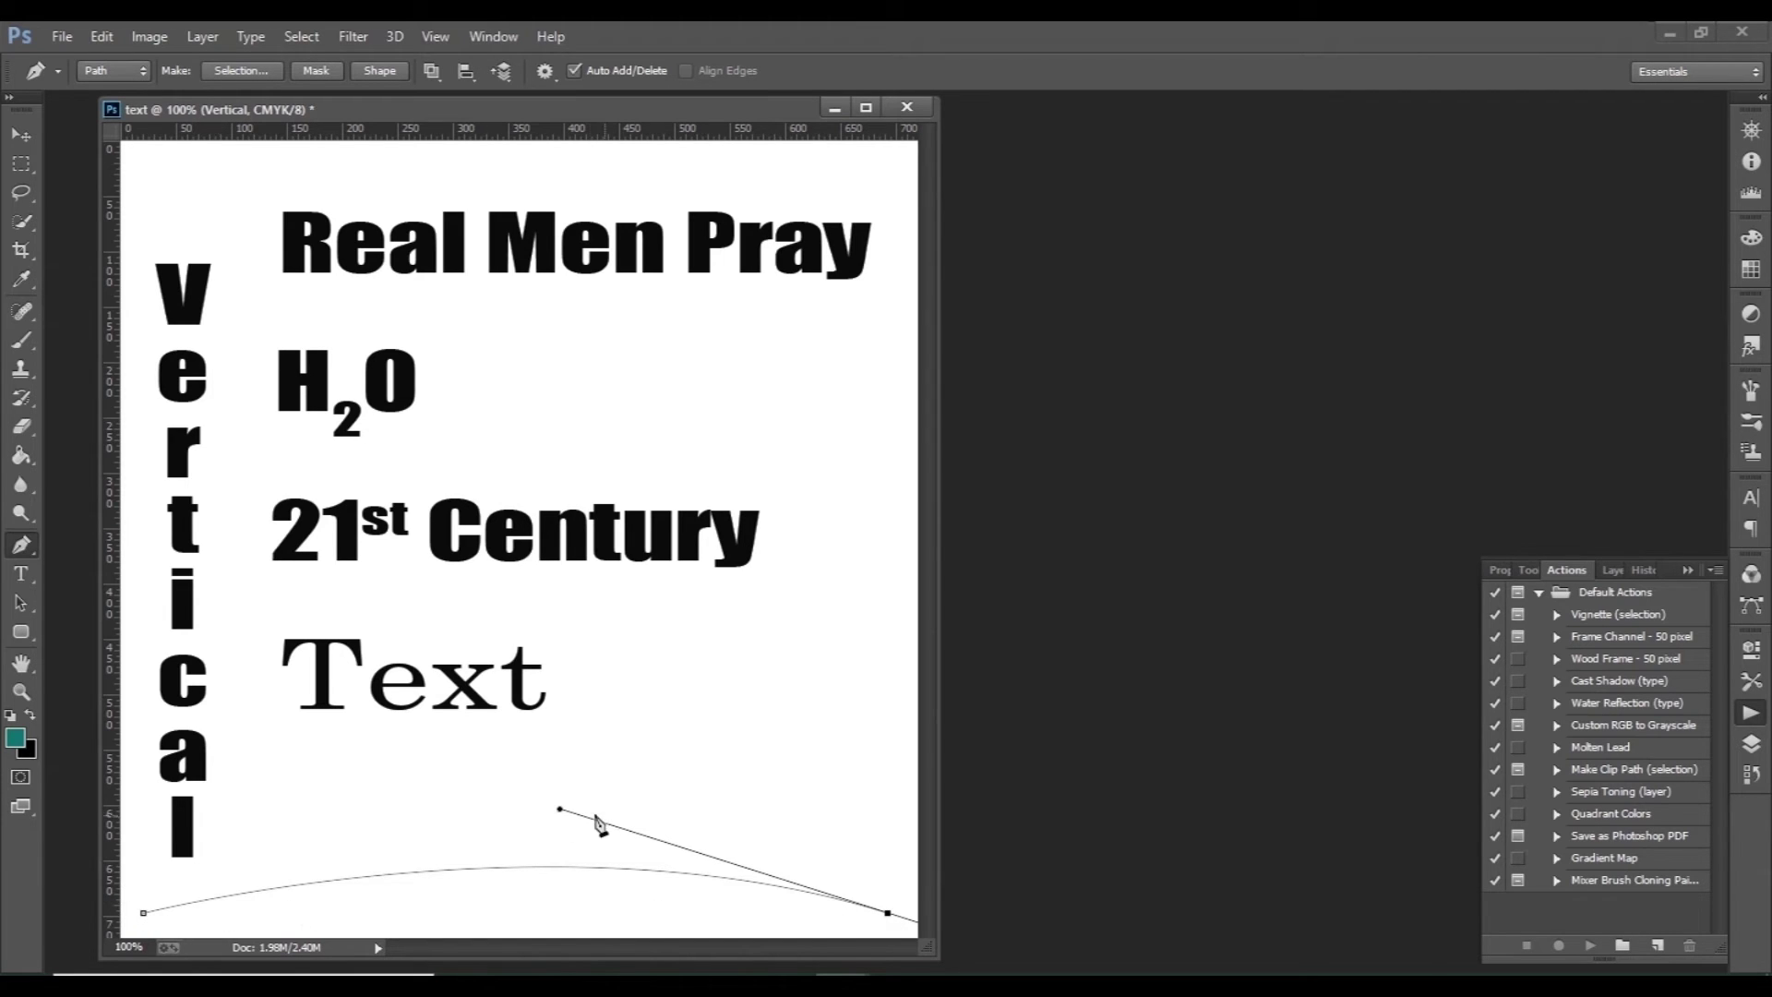
pyautogui.moveTo(560, 812); pyautogui.dragTo(577, 696)
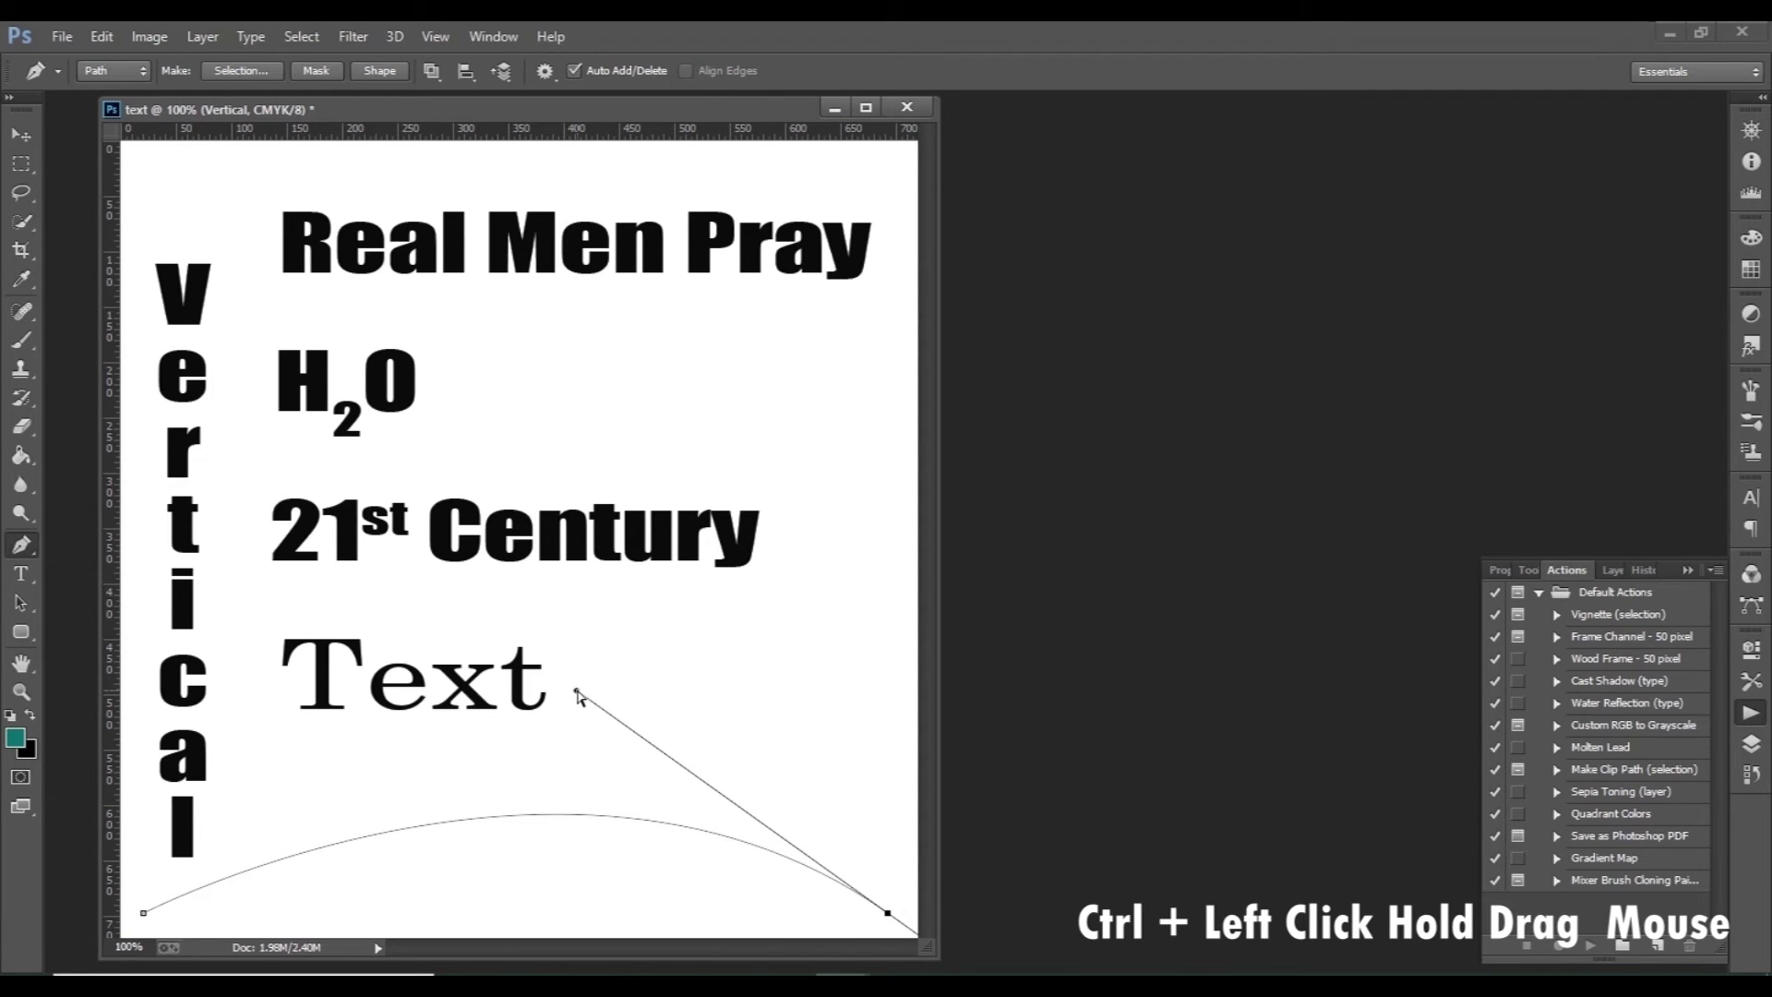
# Step: Fine-tune the arched path's curve and add the text "son26bgraphics" along it, committing the text
pyautogui.moveTo(576, 691)
pyautogui.mouseDown()
pyautogui.moveTo(537, 828)
pyautogui.moveTo(571, 693)
pyautogui.mouseUp()
pyautogui.press('v')
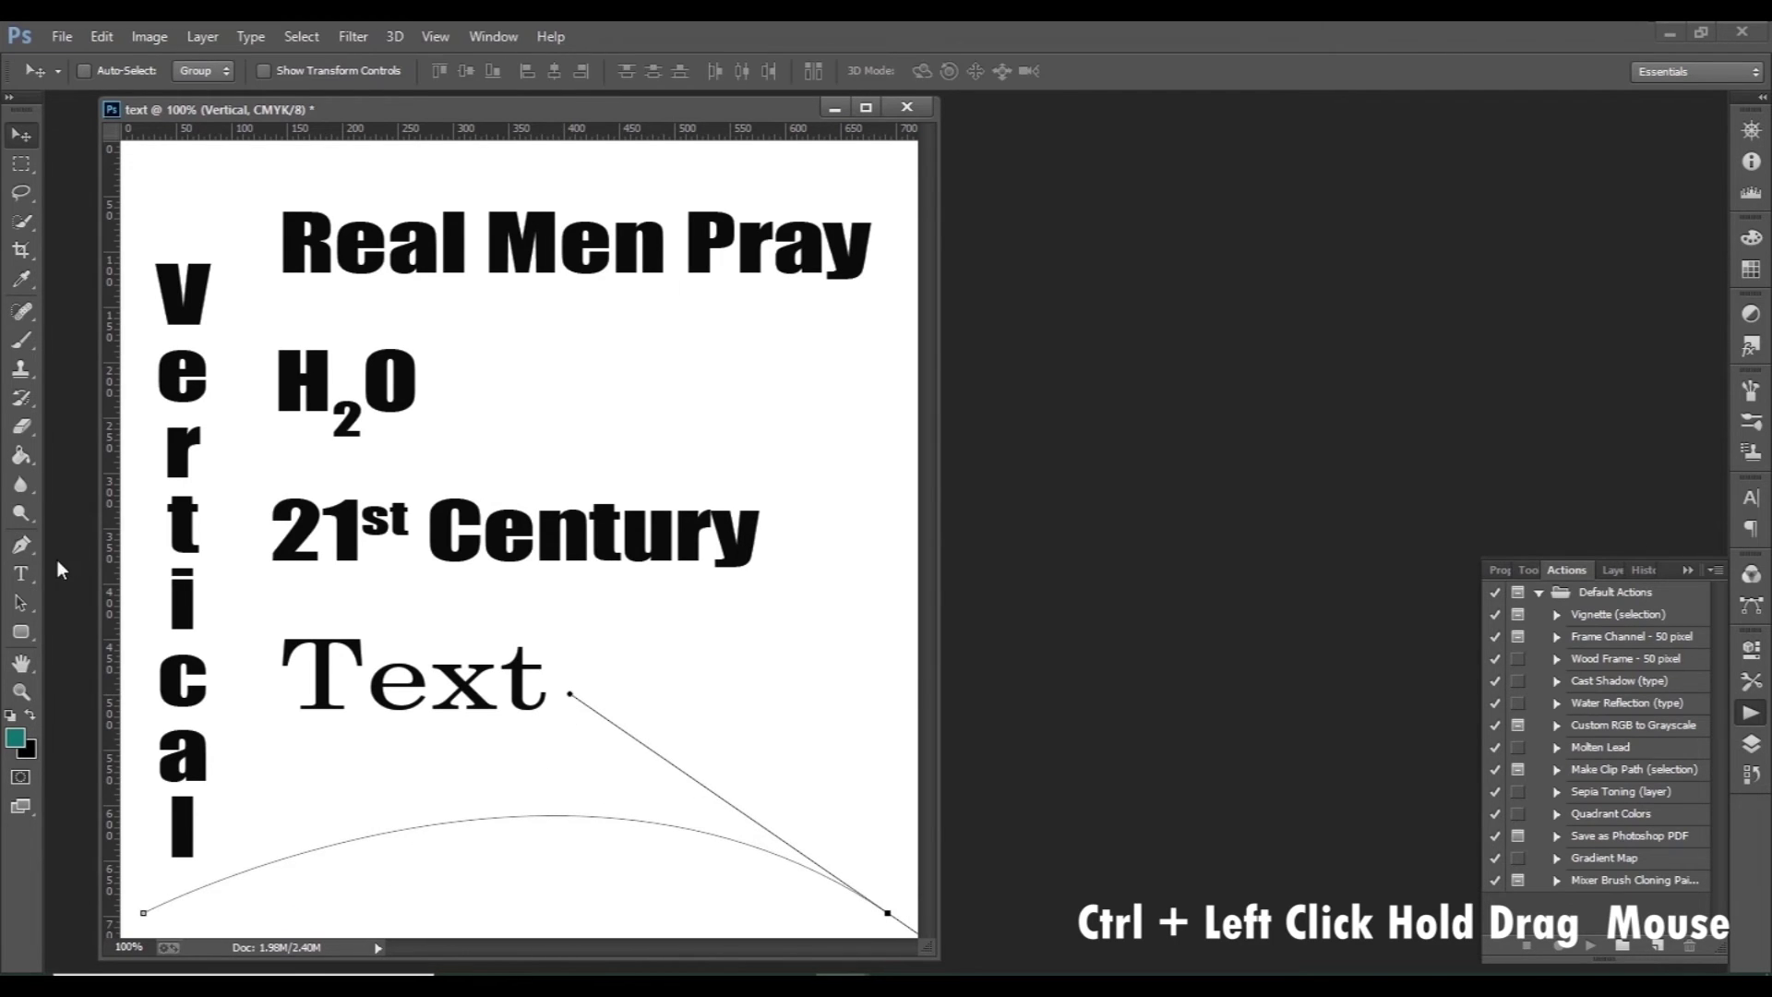
pyautogui.click(20, 573)
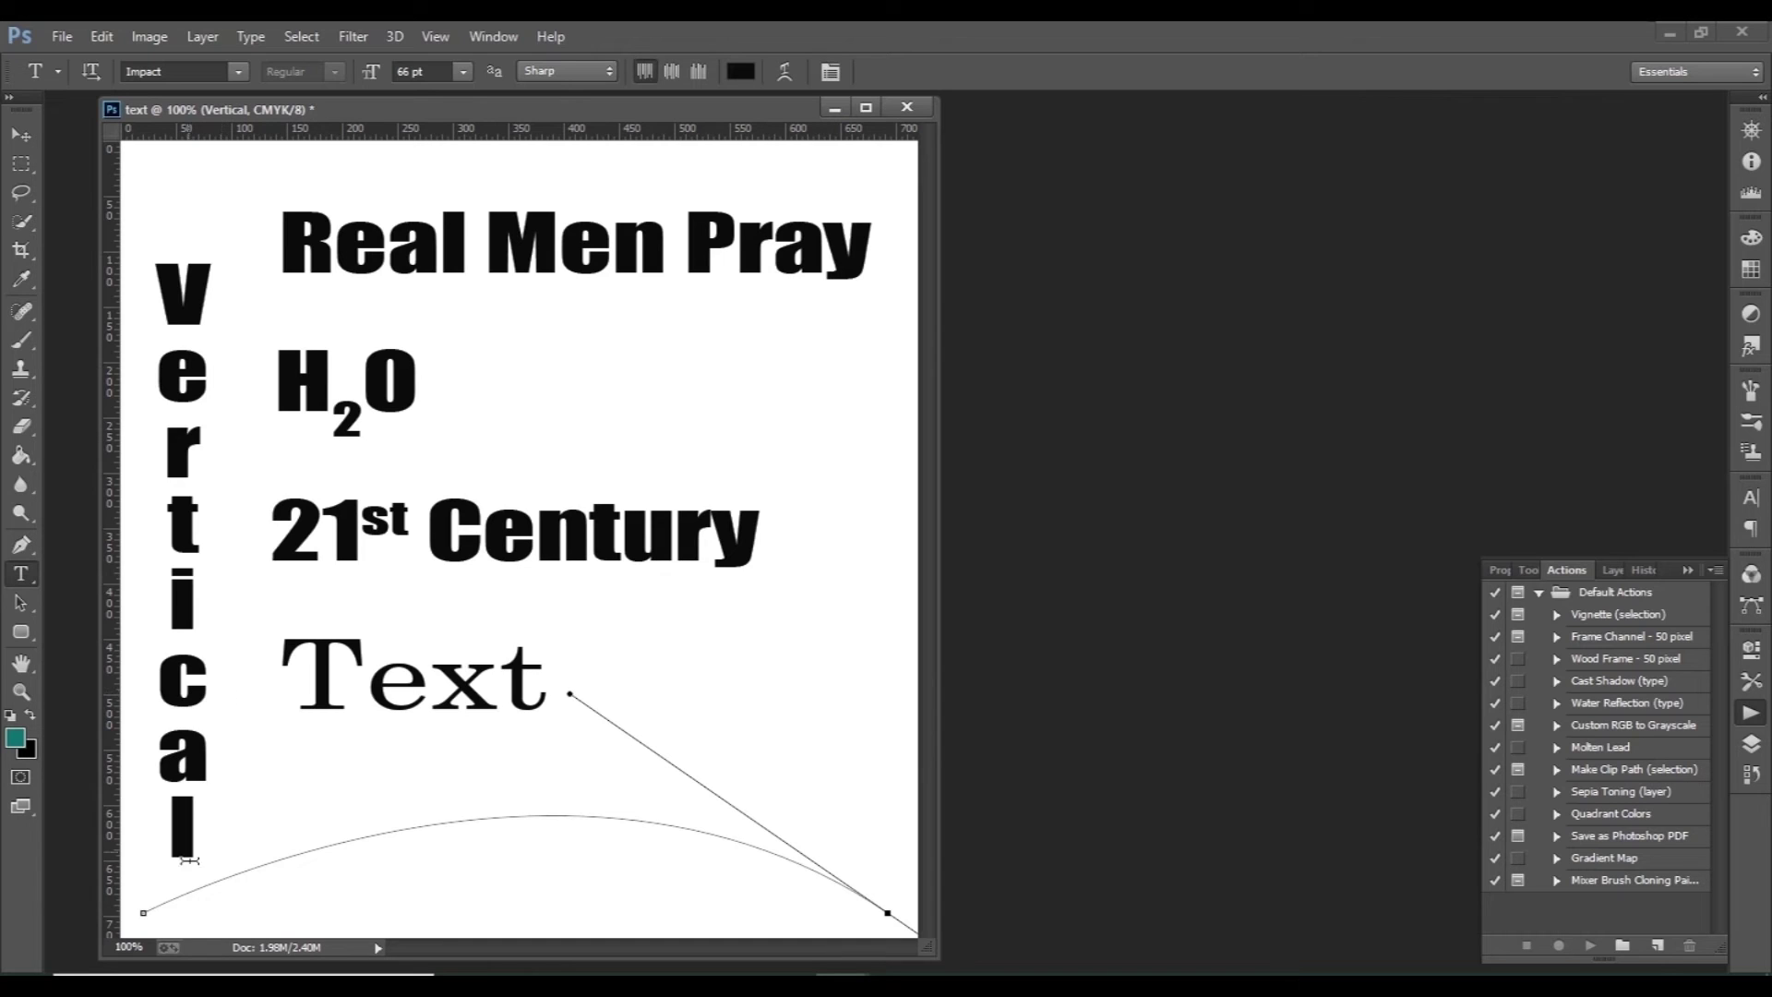
pyautogui.click(161, 900)
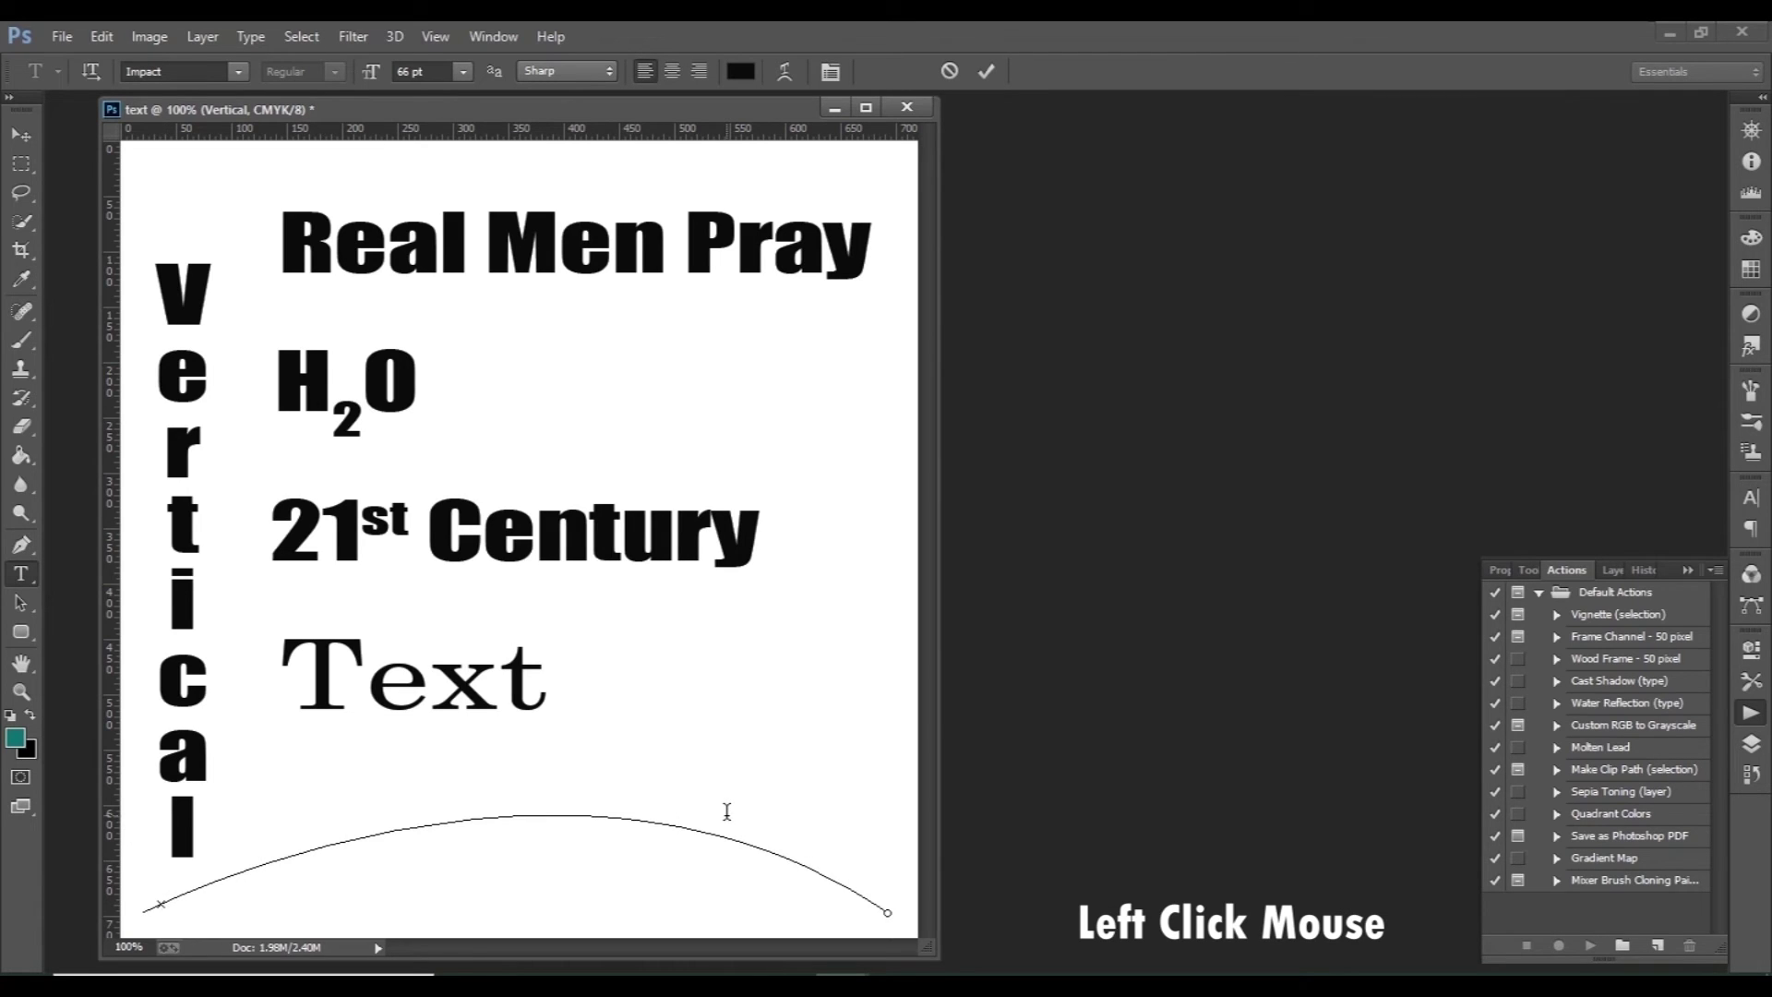
pyautogui.write('son26')
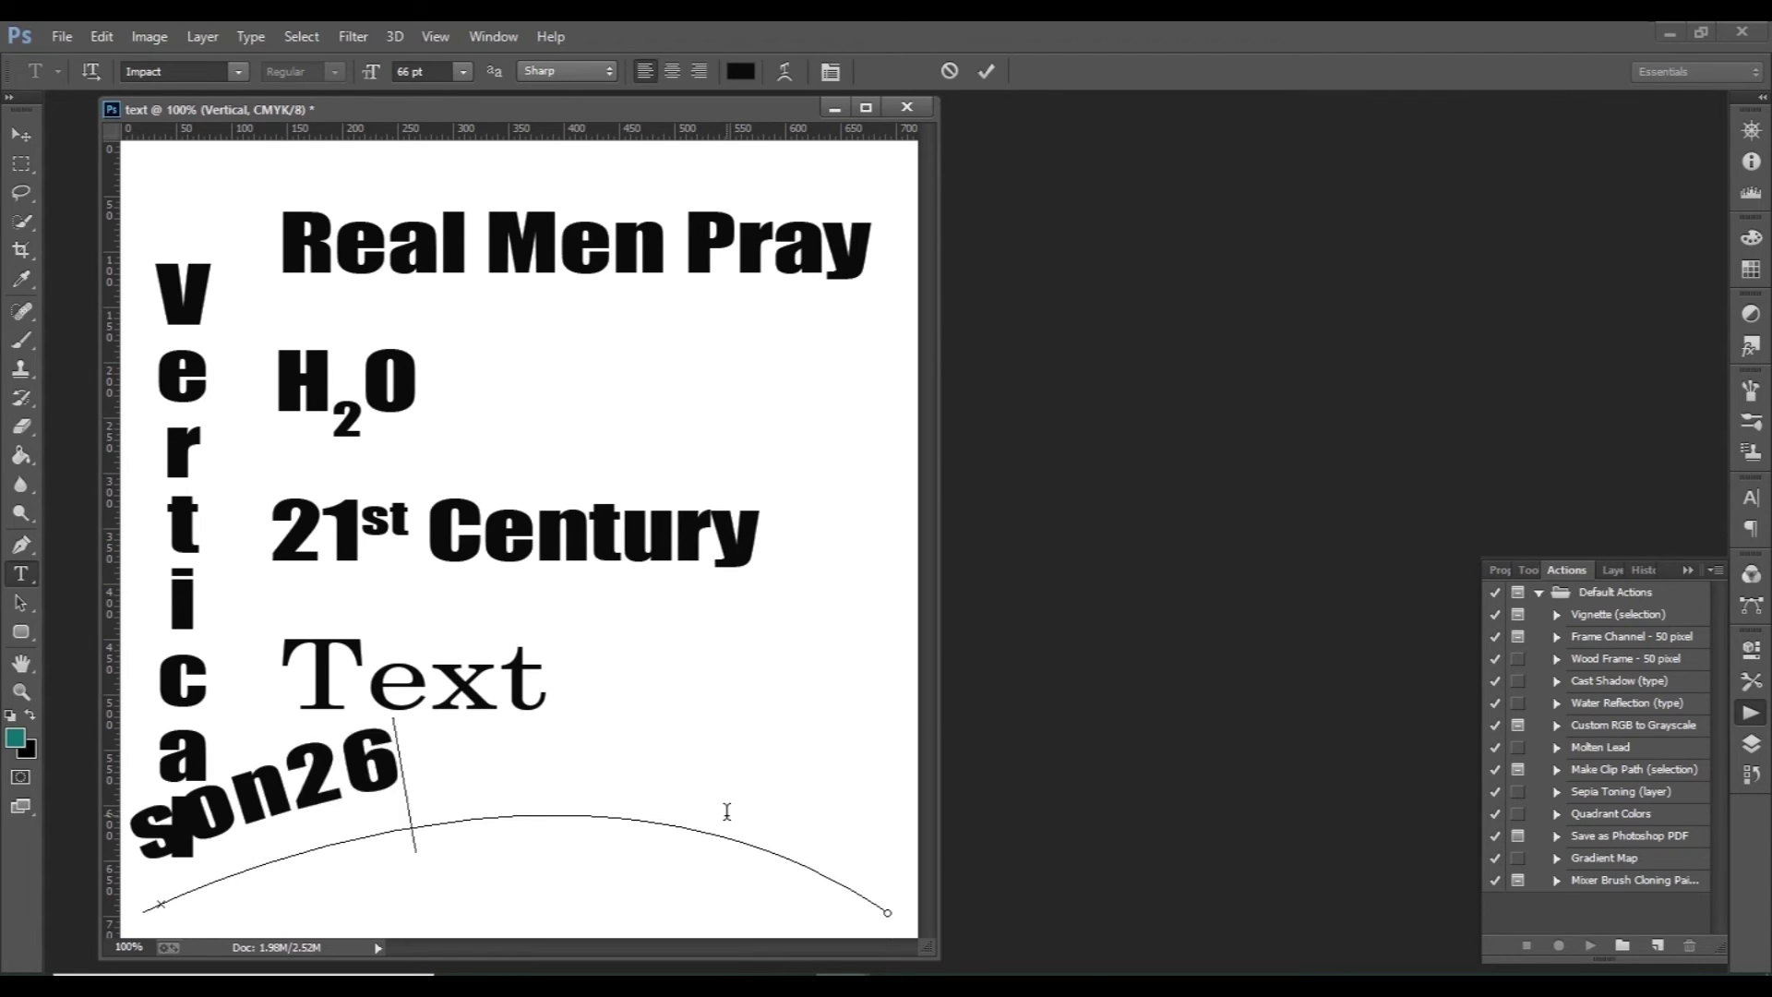
pyautogui.write('bgr')
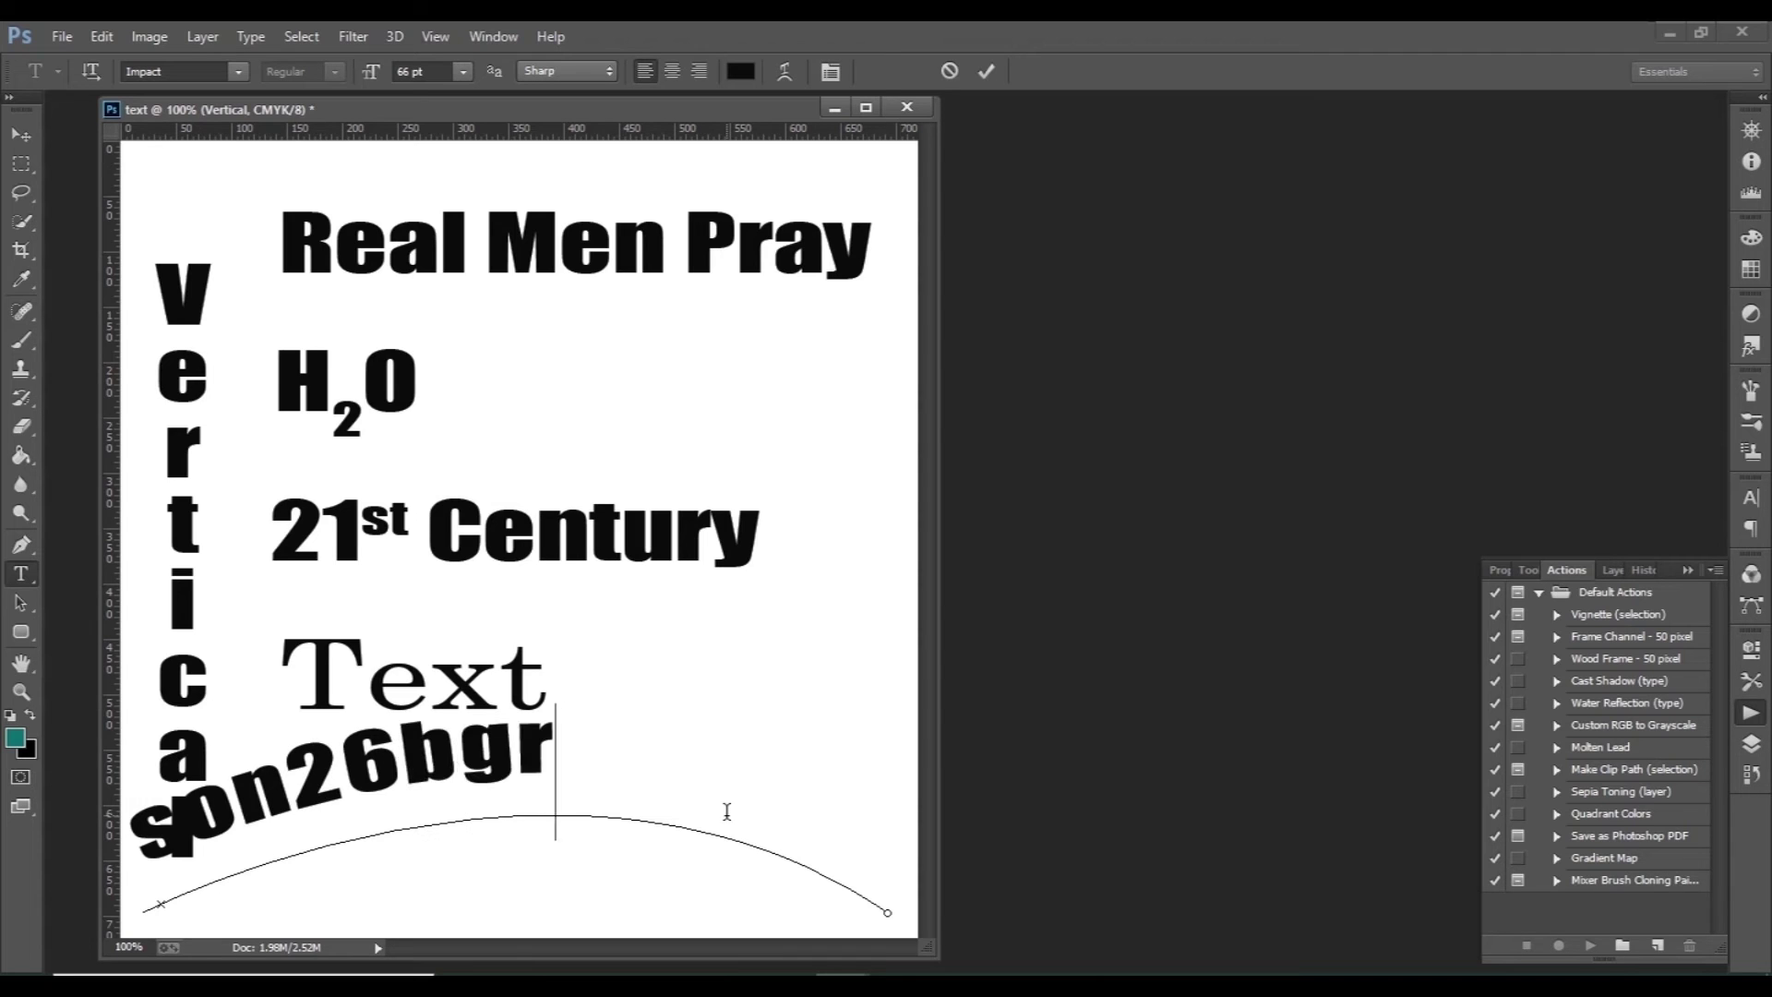
pyautogui.write('aphics')
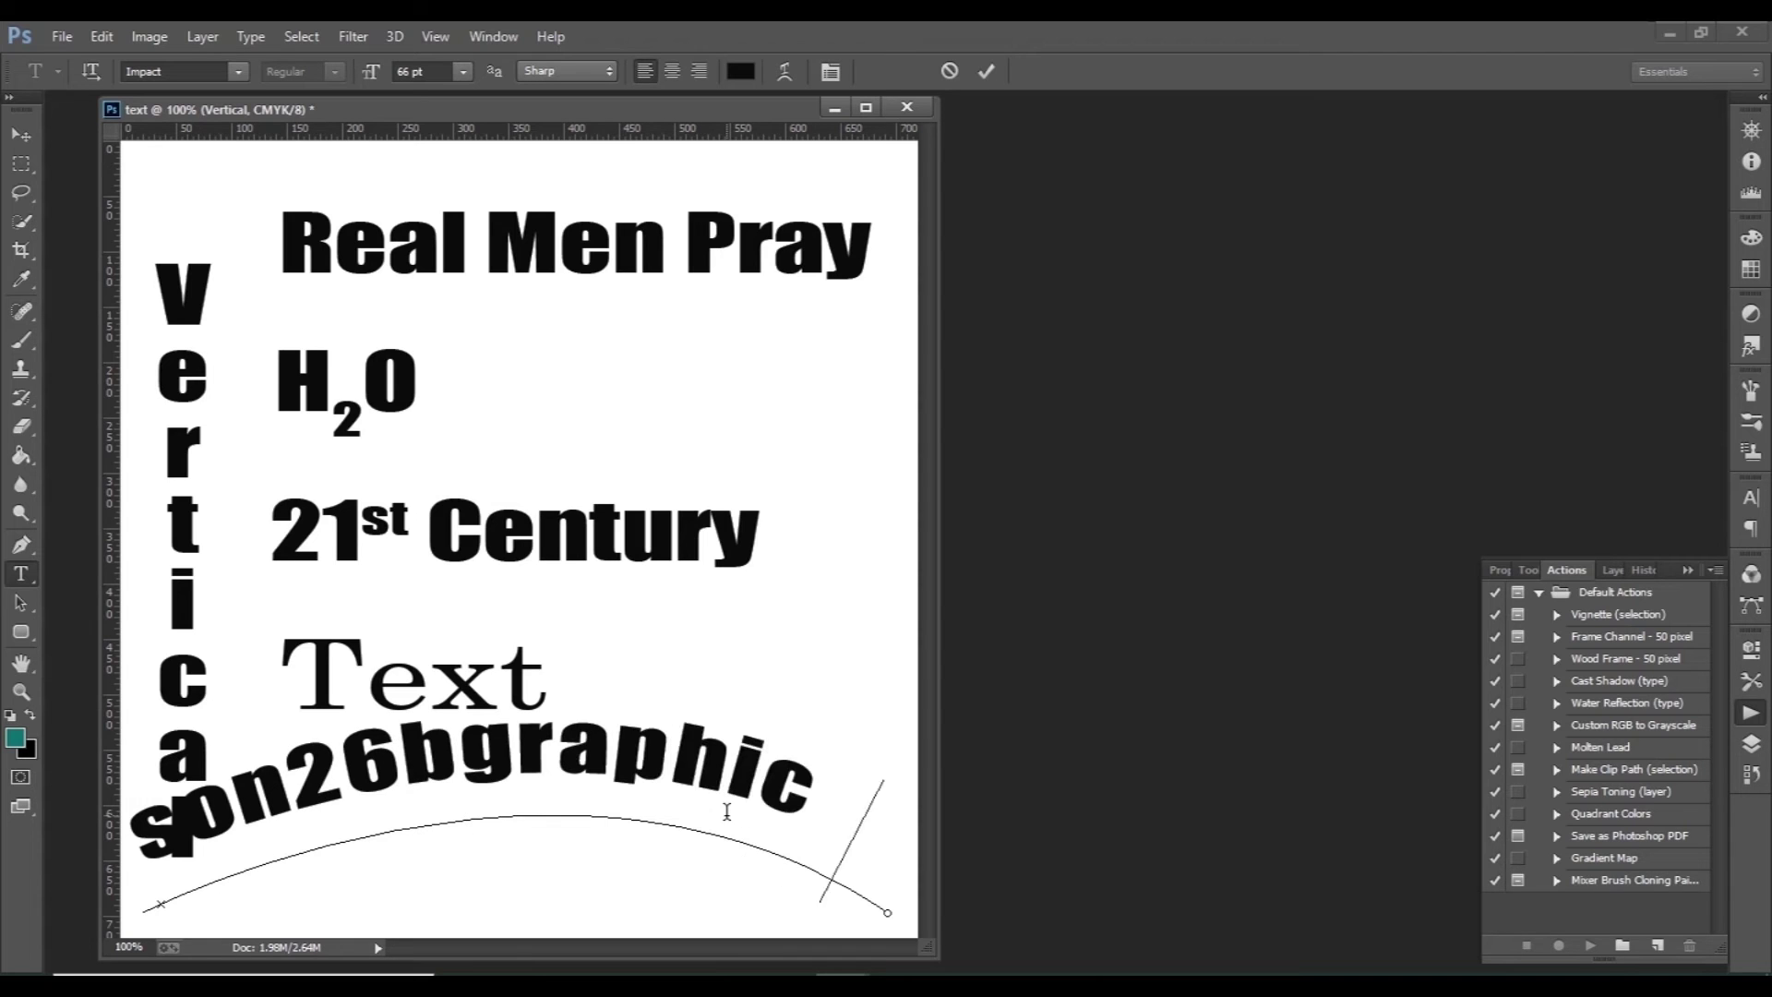
pyautogui.click(986, 71)
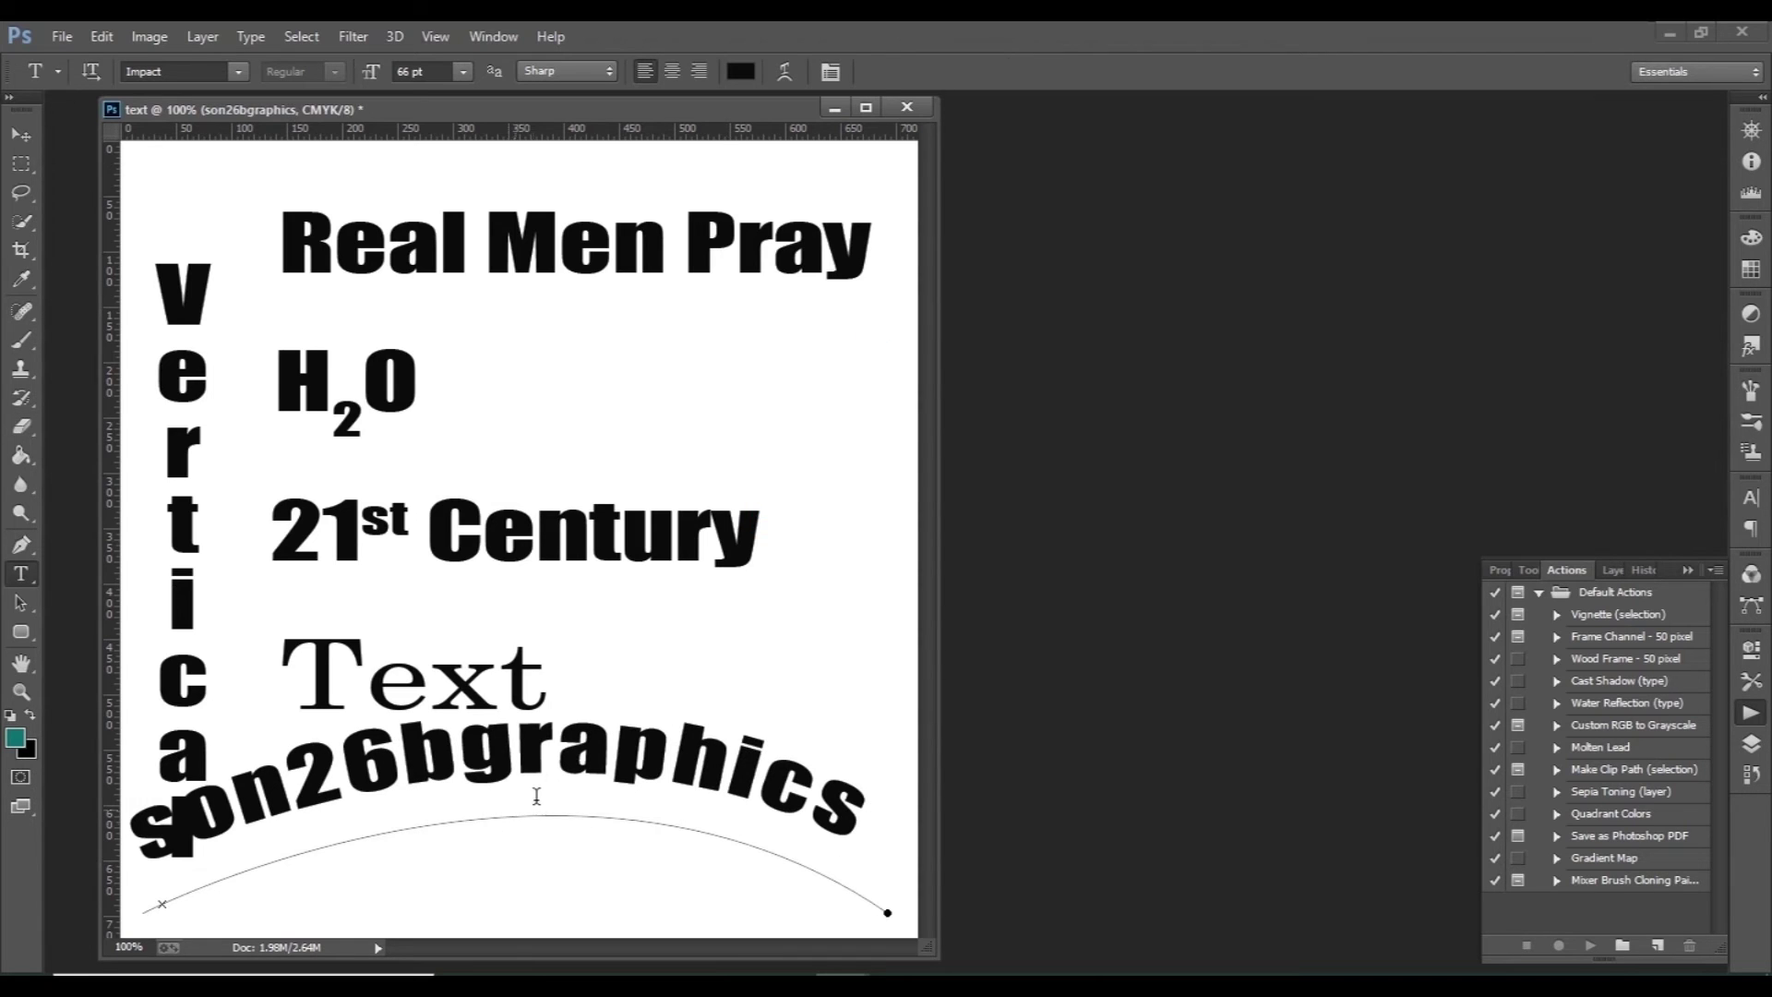
# Step: Reduce the curved text "son26bgraphics" to 58 pt and move it right and down, clear of "Vertical" and "Text"
pyautogui.click(573, 821)
pyautogui.hotkey('ctrl', 'a')
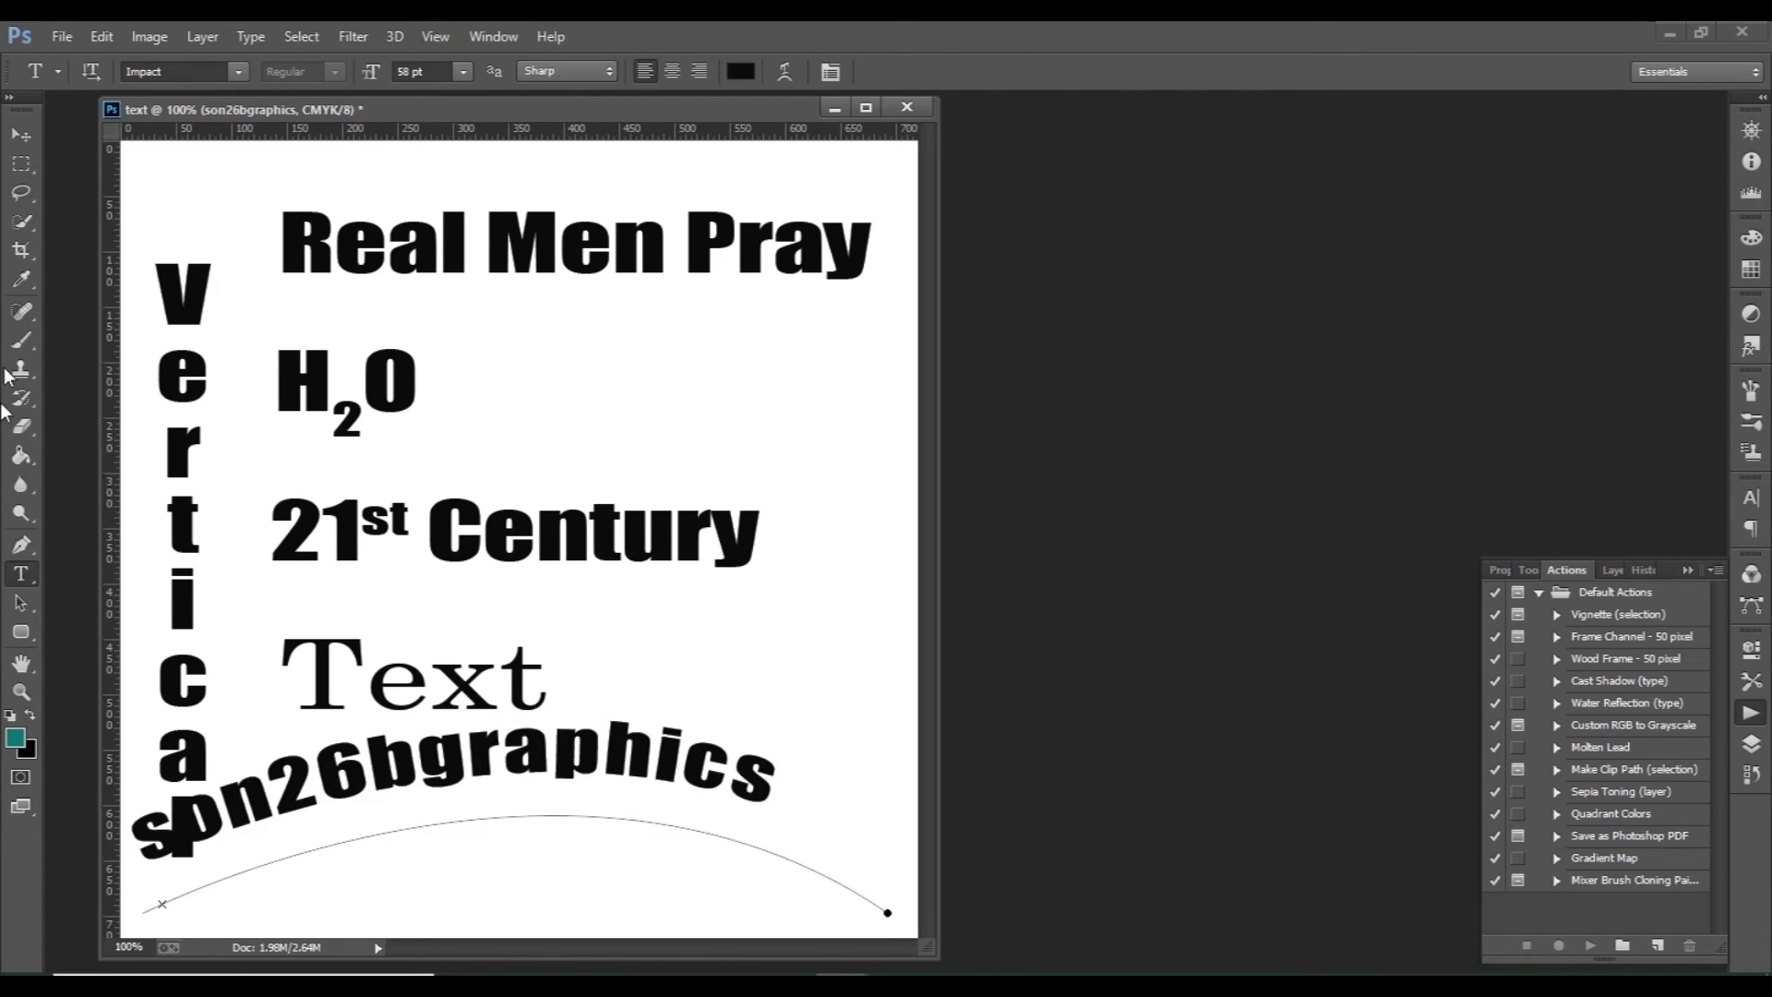
pyautogui.click(20, 134)
pyautogui.moveTo(364, 785); pyautogui.dragTo(462, 814)
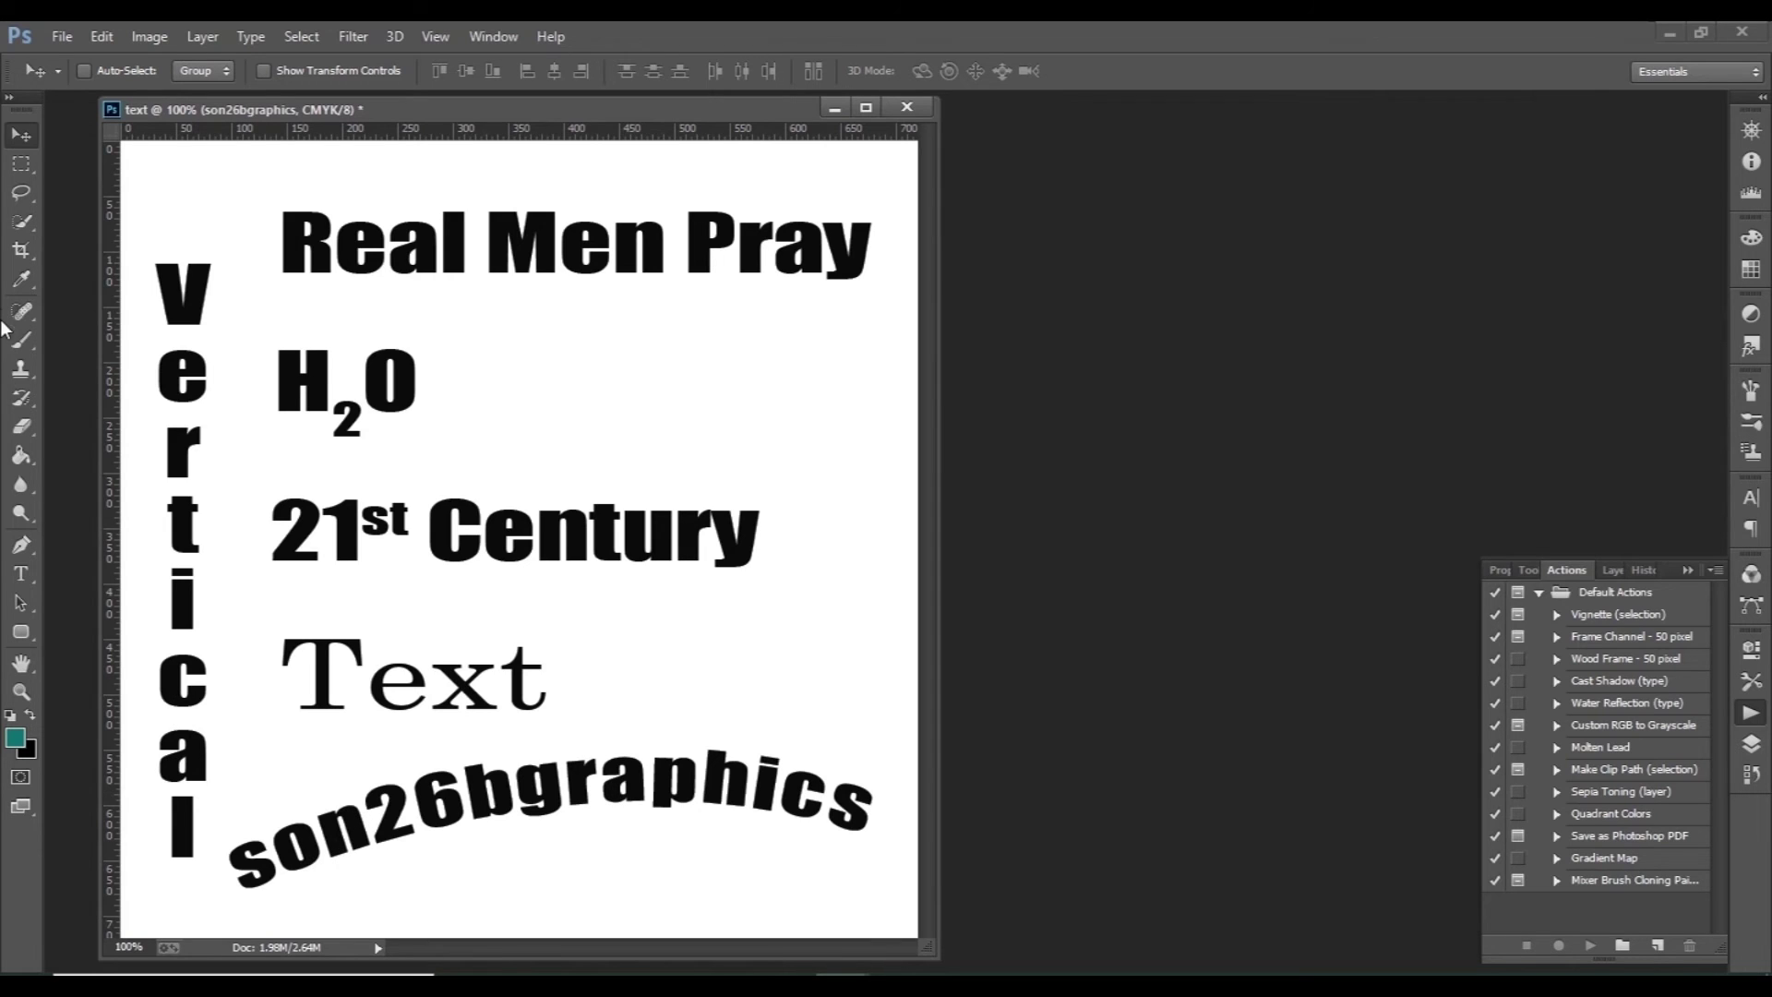
# Step: Move the curved text up on the canvas and shift its start point further along the path with the Path Selection tool
pyautogui.click(18, 604)
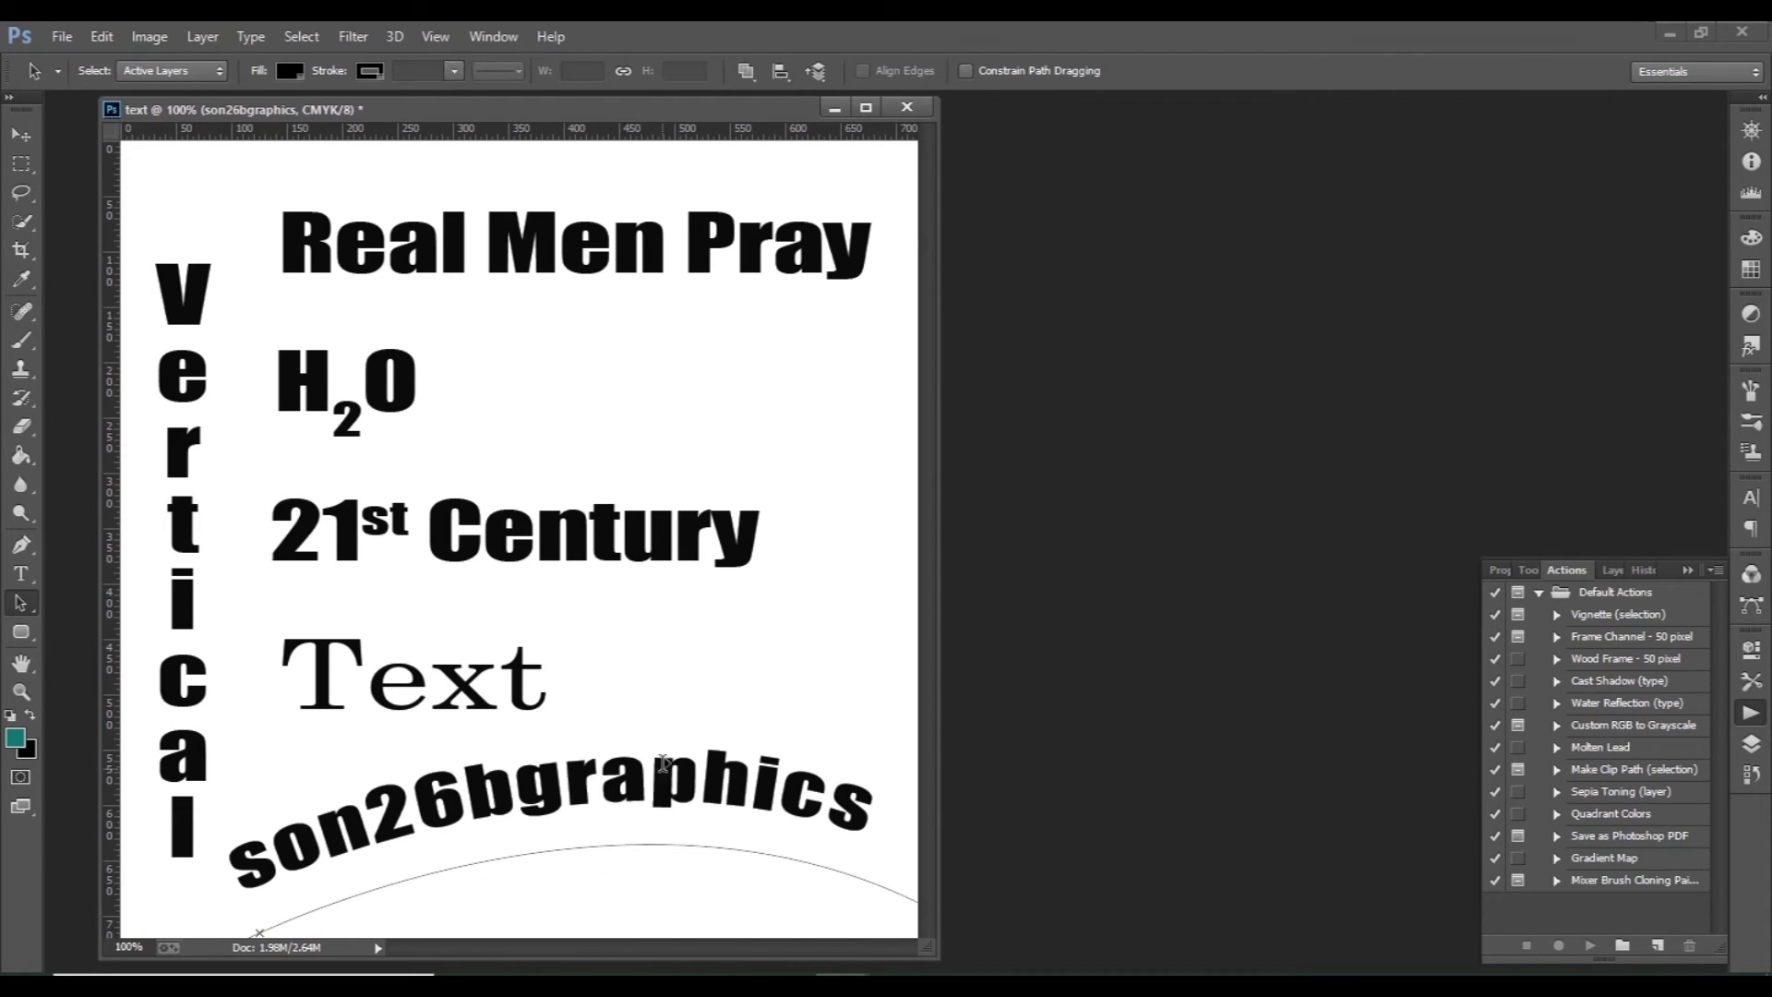
pyautogui.press('v')
pyautogui.moveTo(573, 810); pyautogui.dragTo(551, 720)
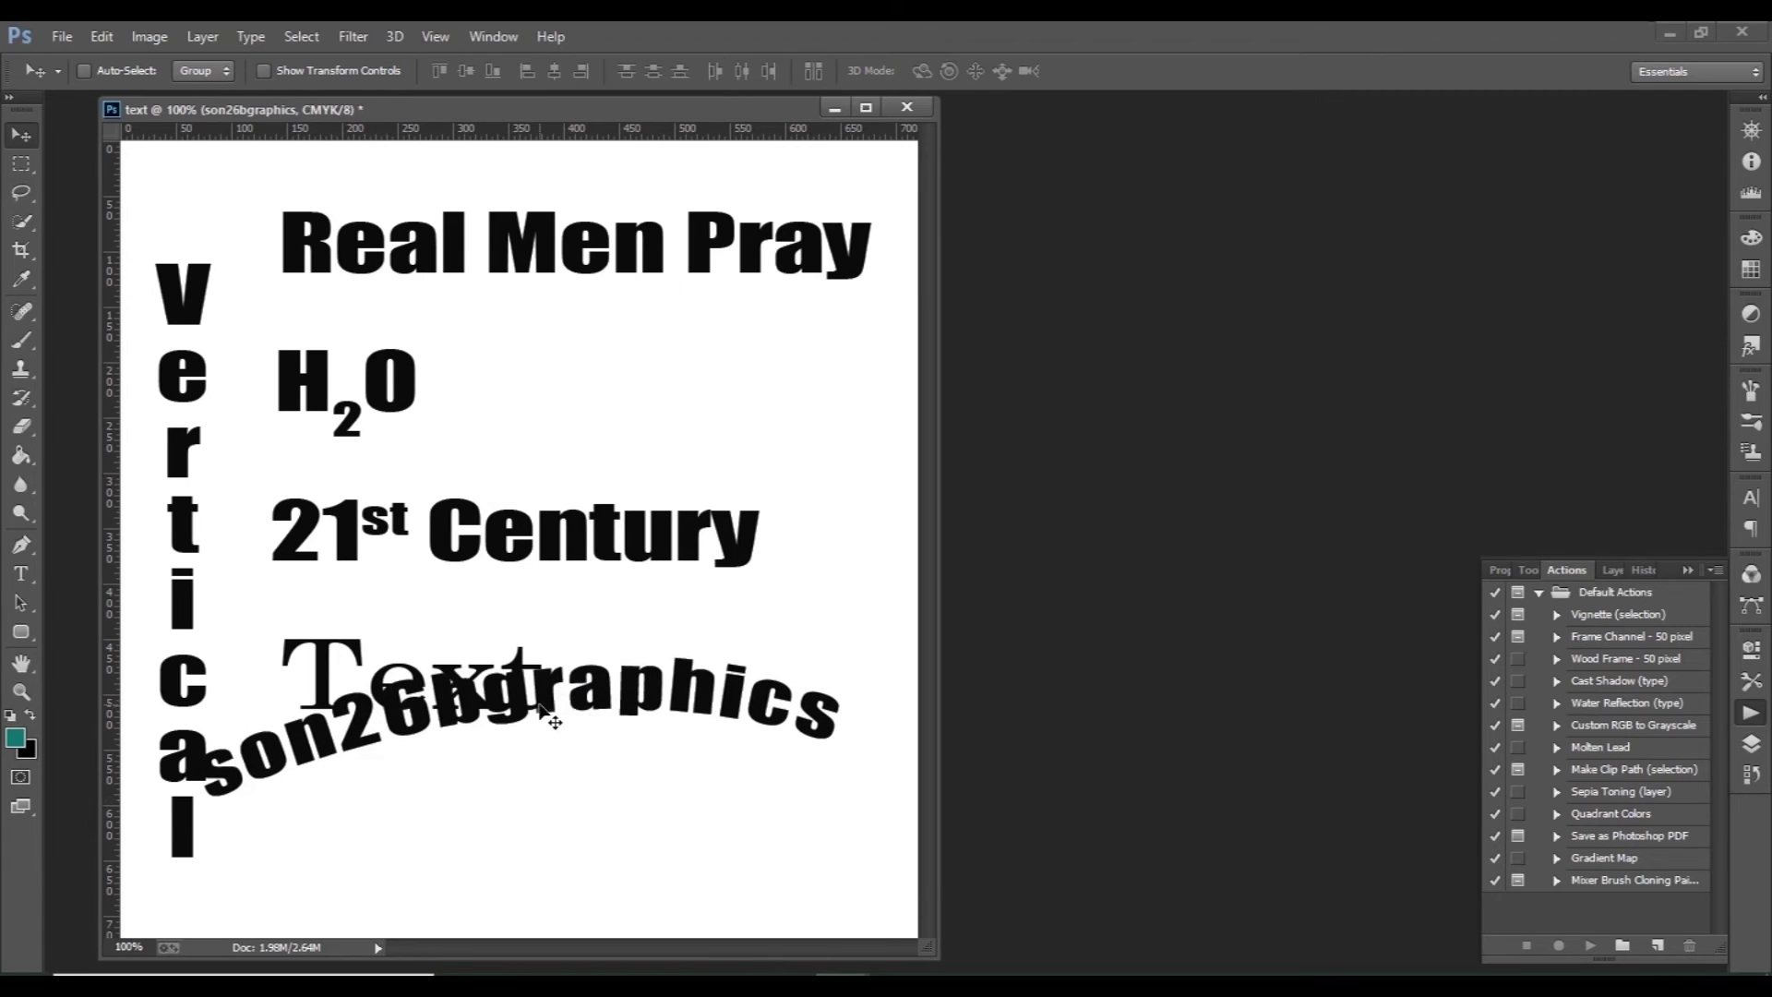
pyautogui.click(18, 606)
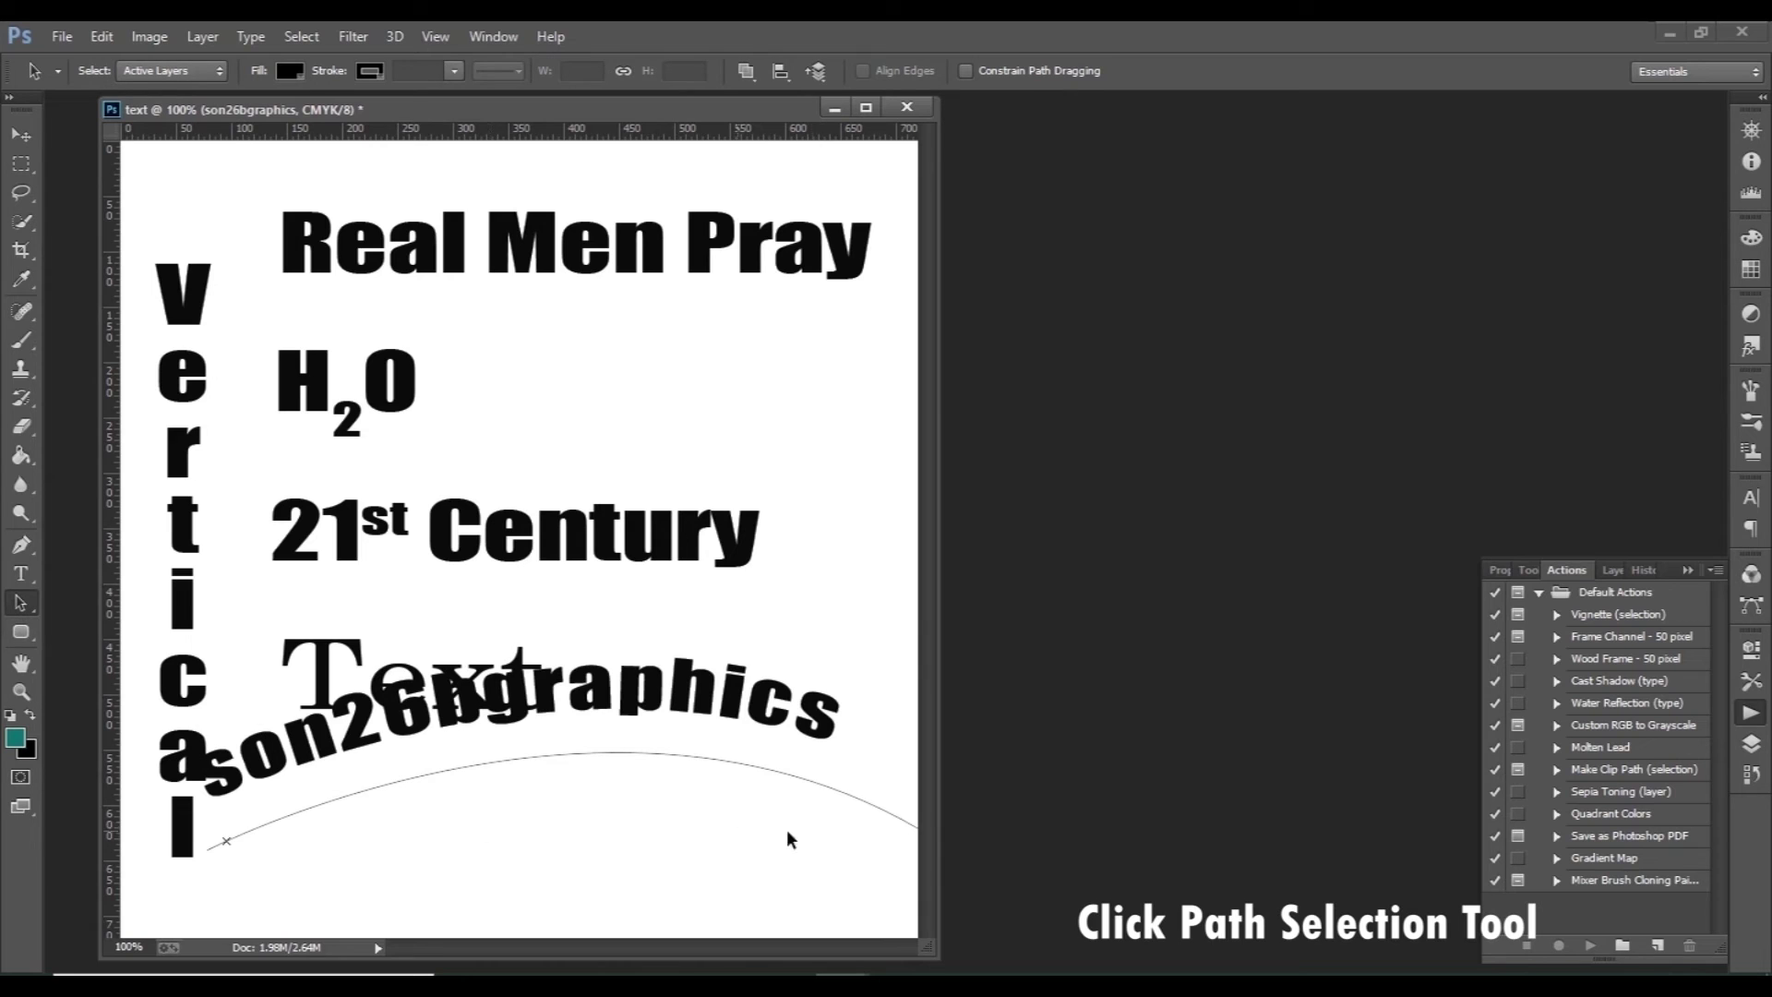
pyautogui.moveTo(253, 819); pyautogui.dragTo(299, 791)
# Step: Move the curved text down to sit centred below the word "Text" and collapse the Actions panel
pyautogui.press('v')
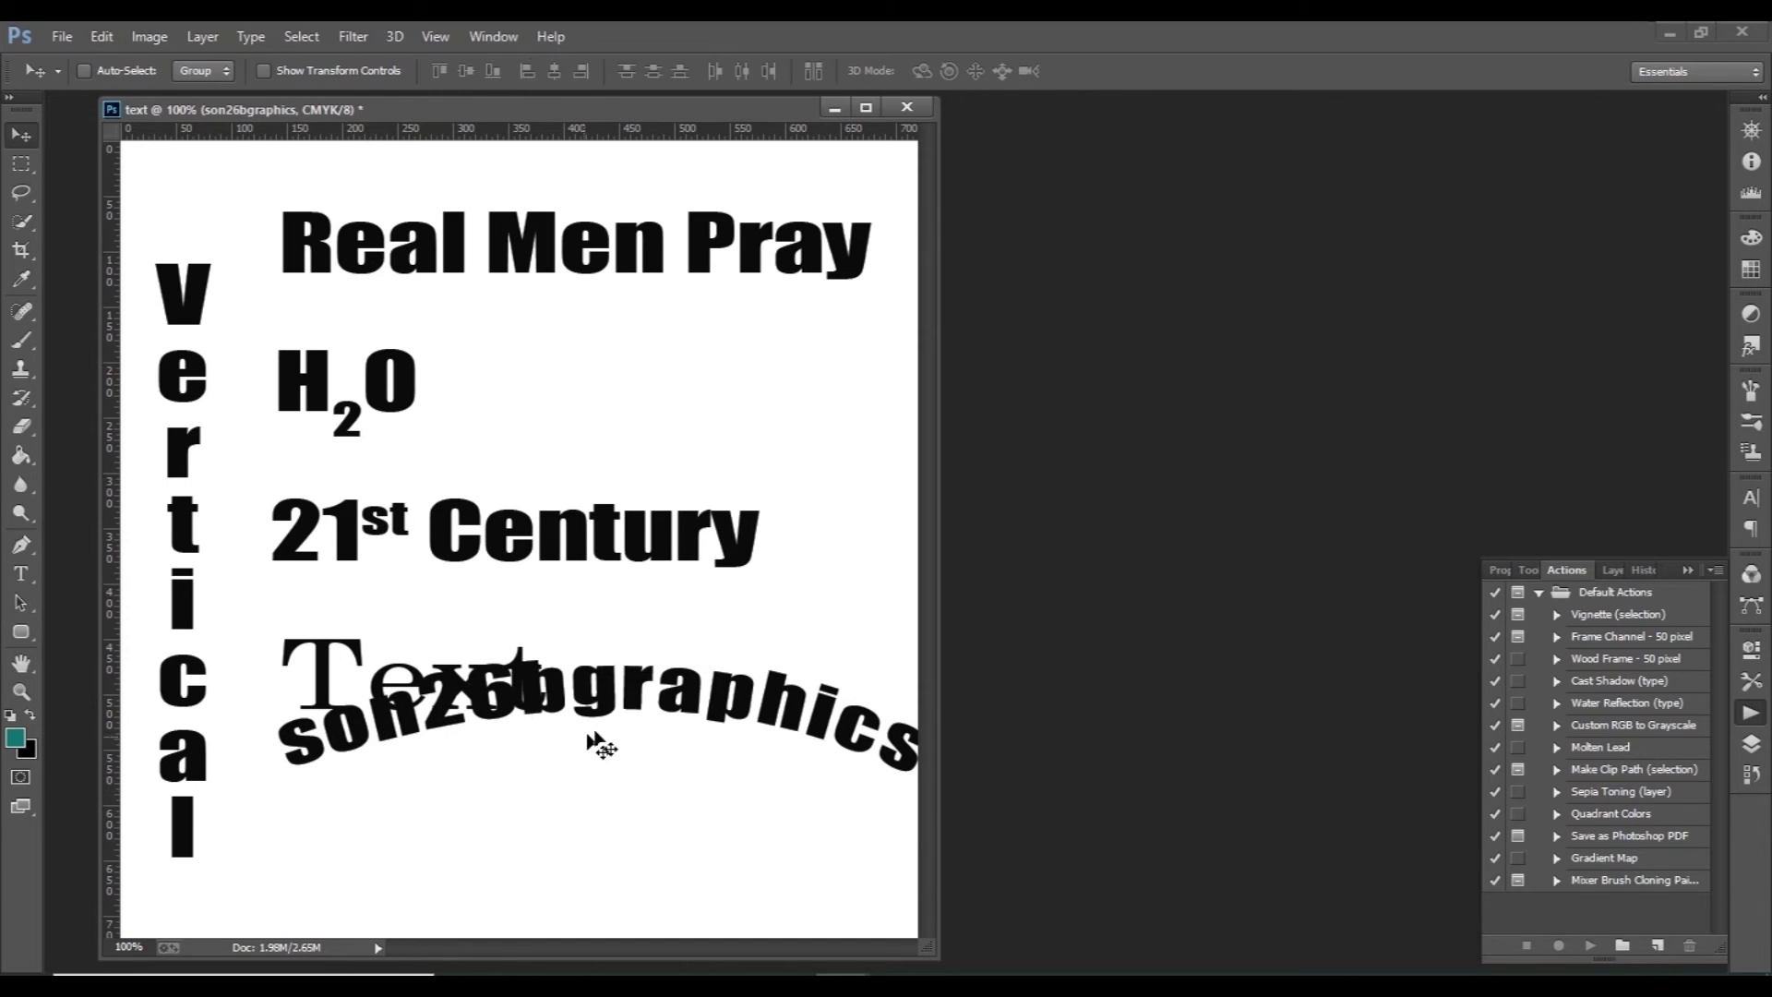
pyautogui.moveTo(630, 703); pyautogui.dragTo(589, 807)
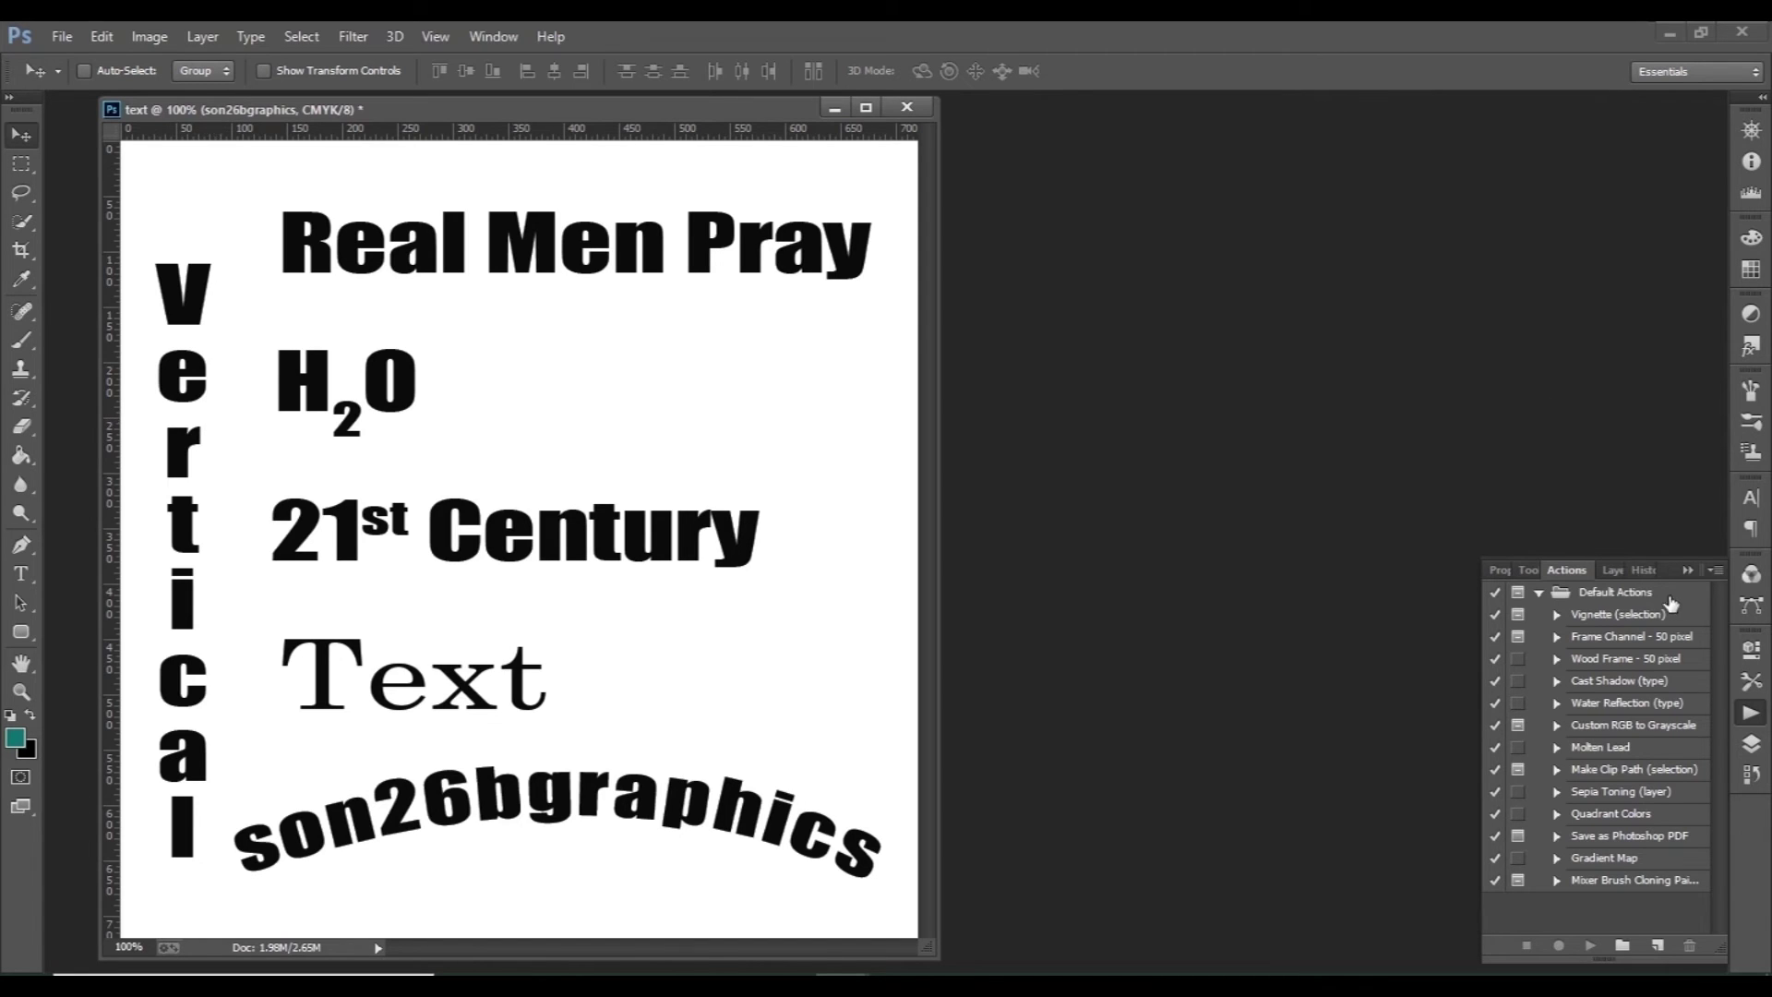
pyautogui.click(1692, 574)
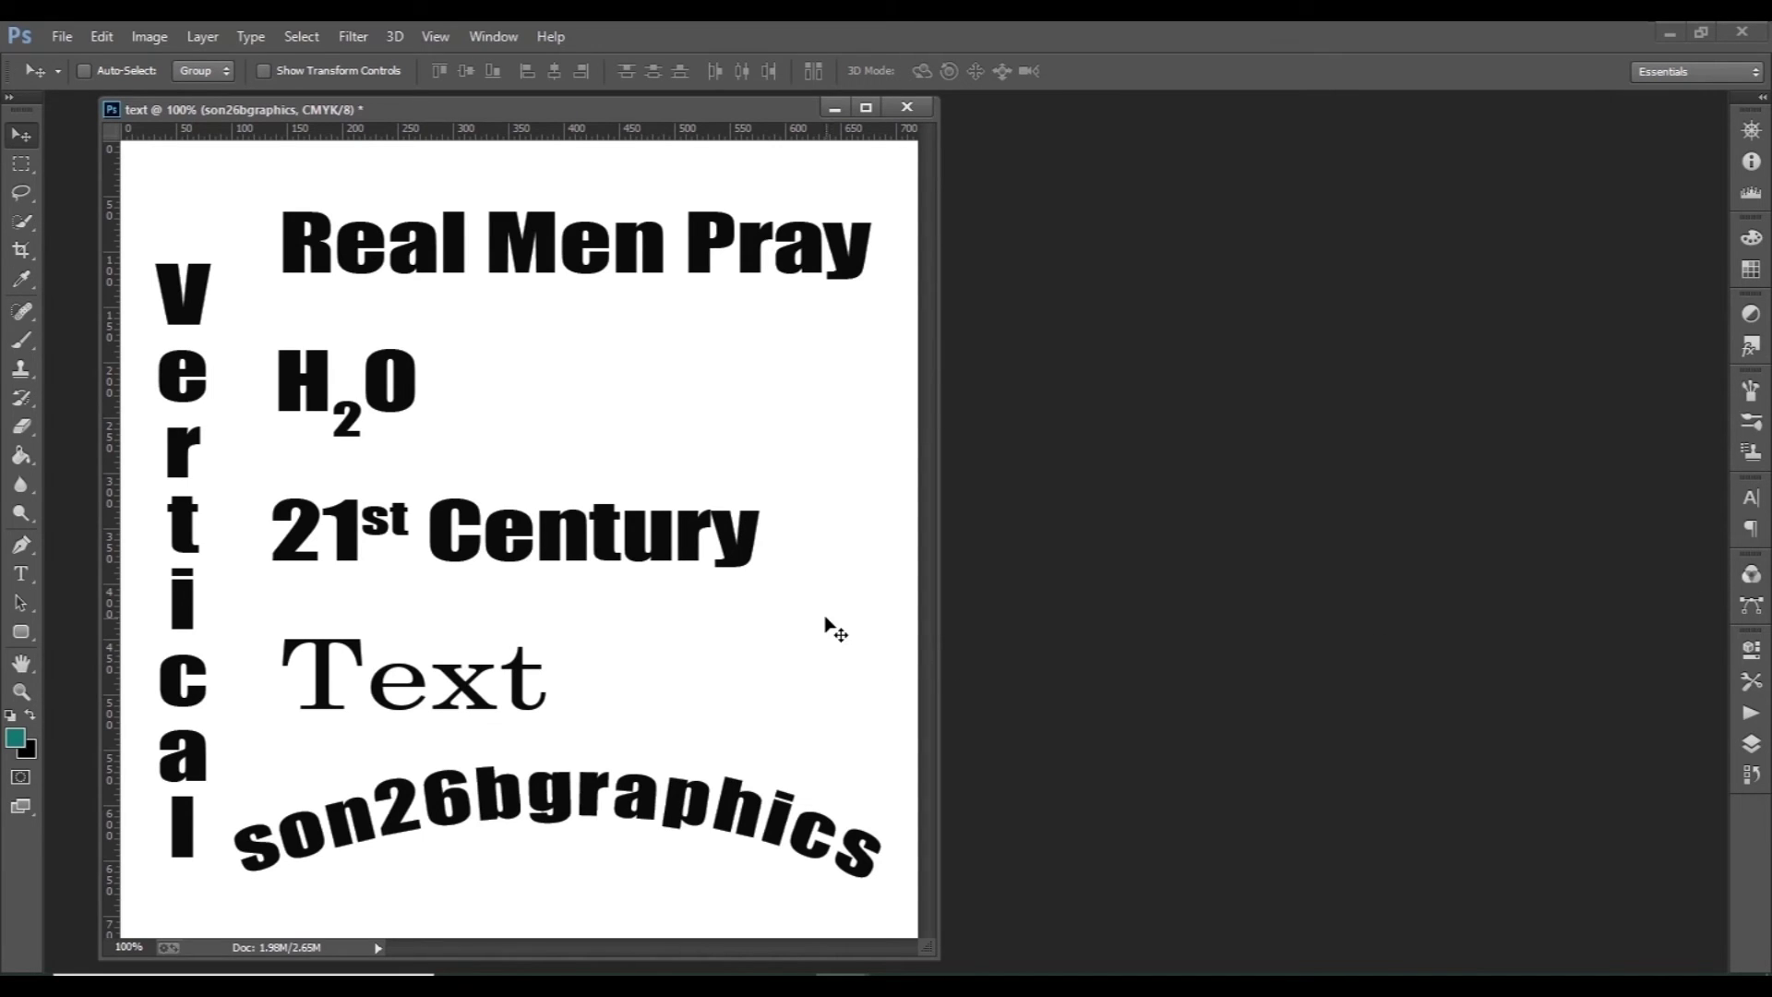
# Step: Change the font of "Real Men Pray" to Kristen ITC and move the line up and to the left on the canvas
pyautogui.press('t')
pyautogui.click(487, 258)
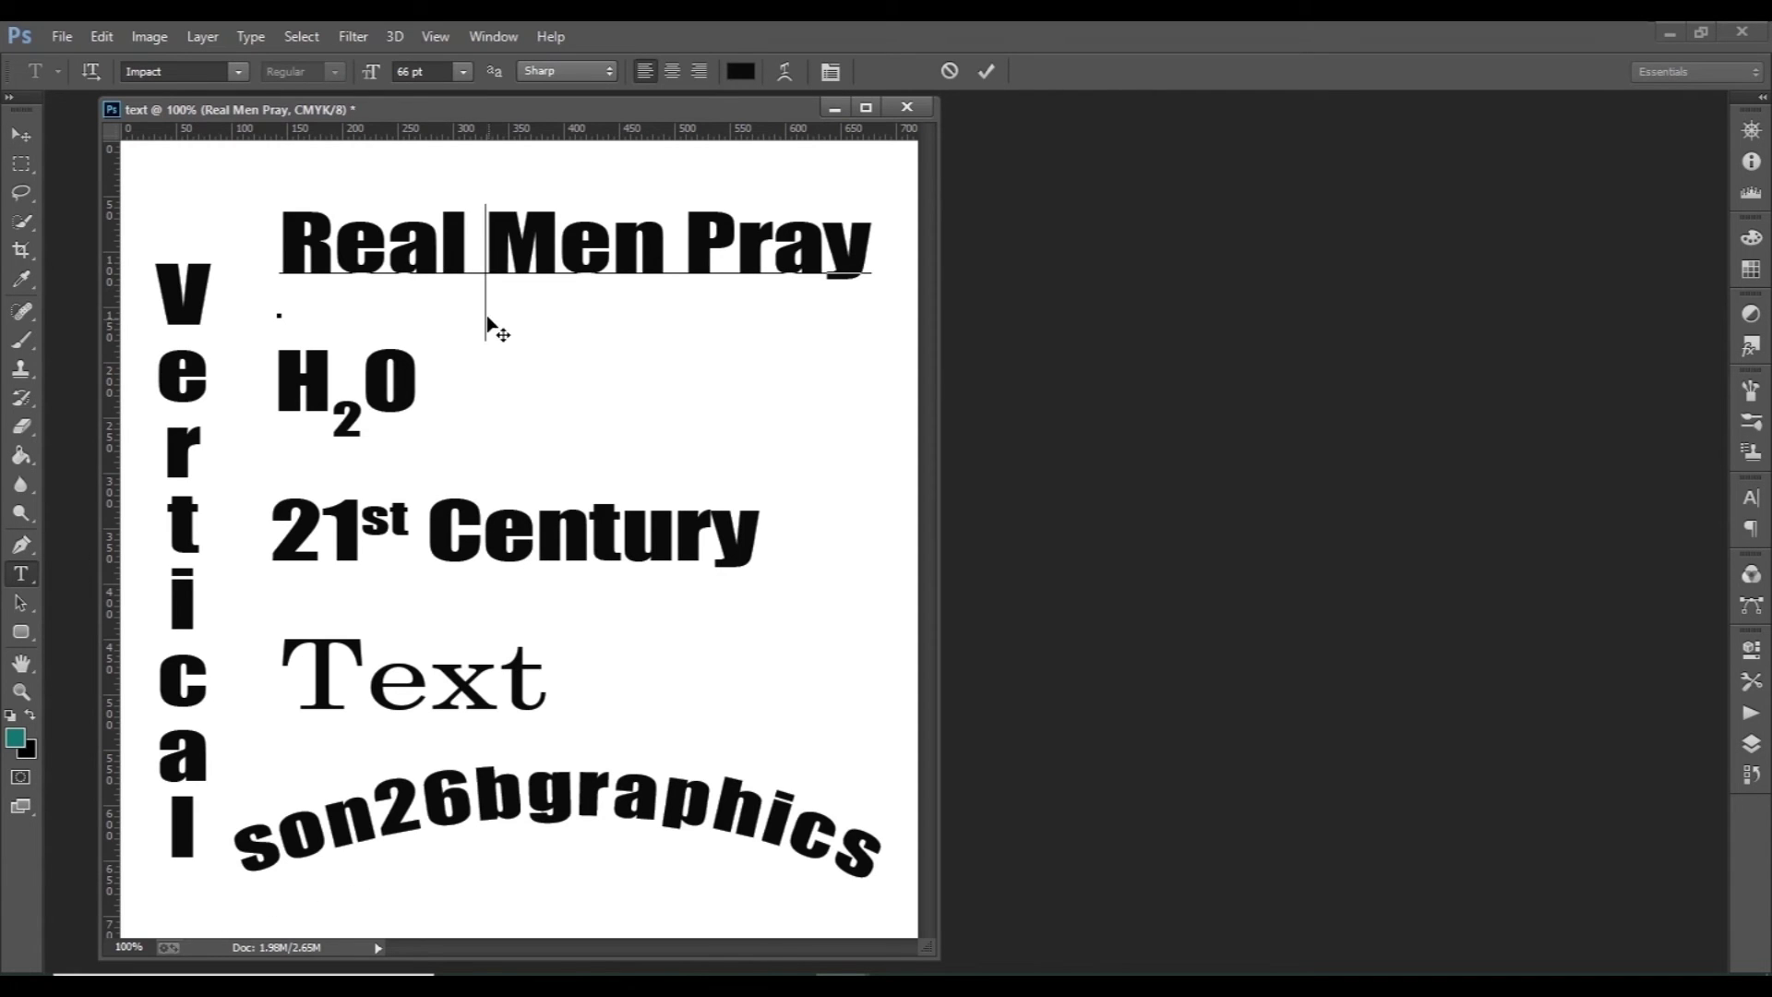
pyautogui.hotkey('ctrl', 'a')
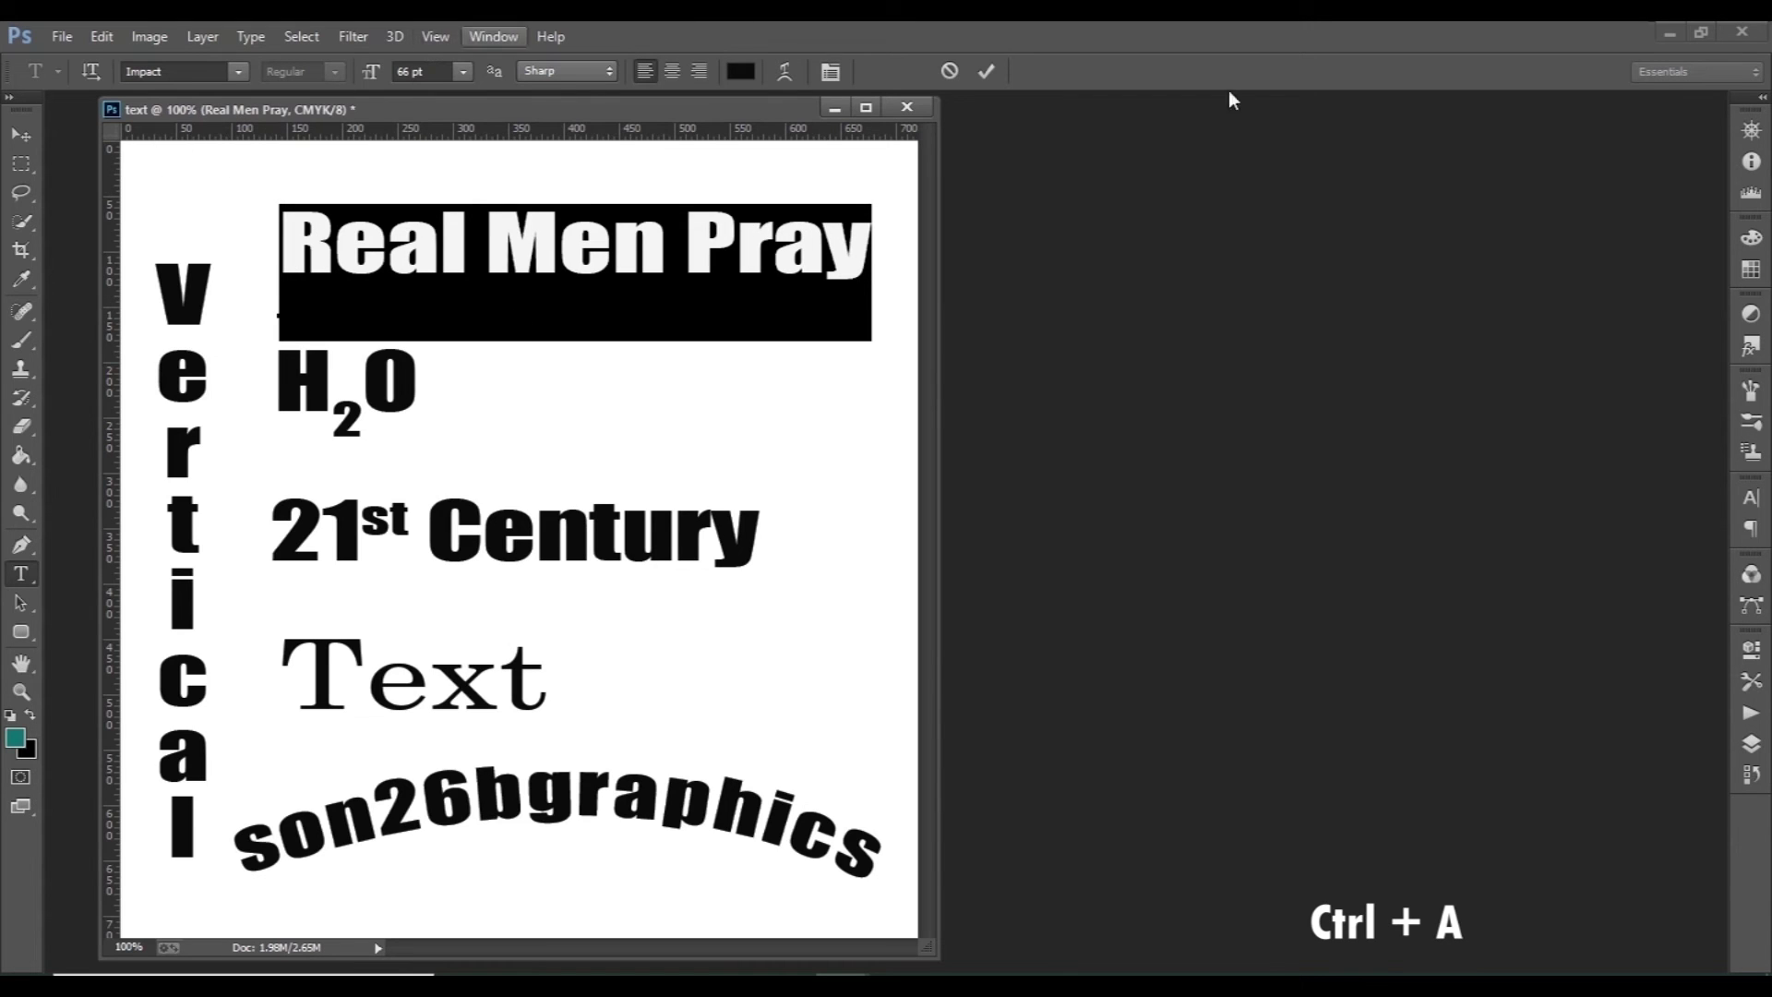
pyautogui.click(502, 41)
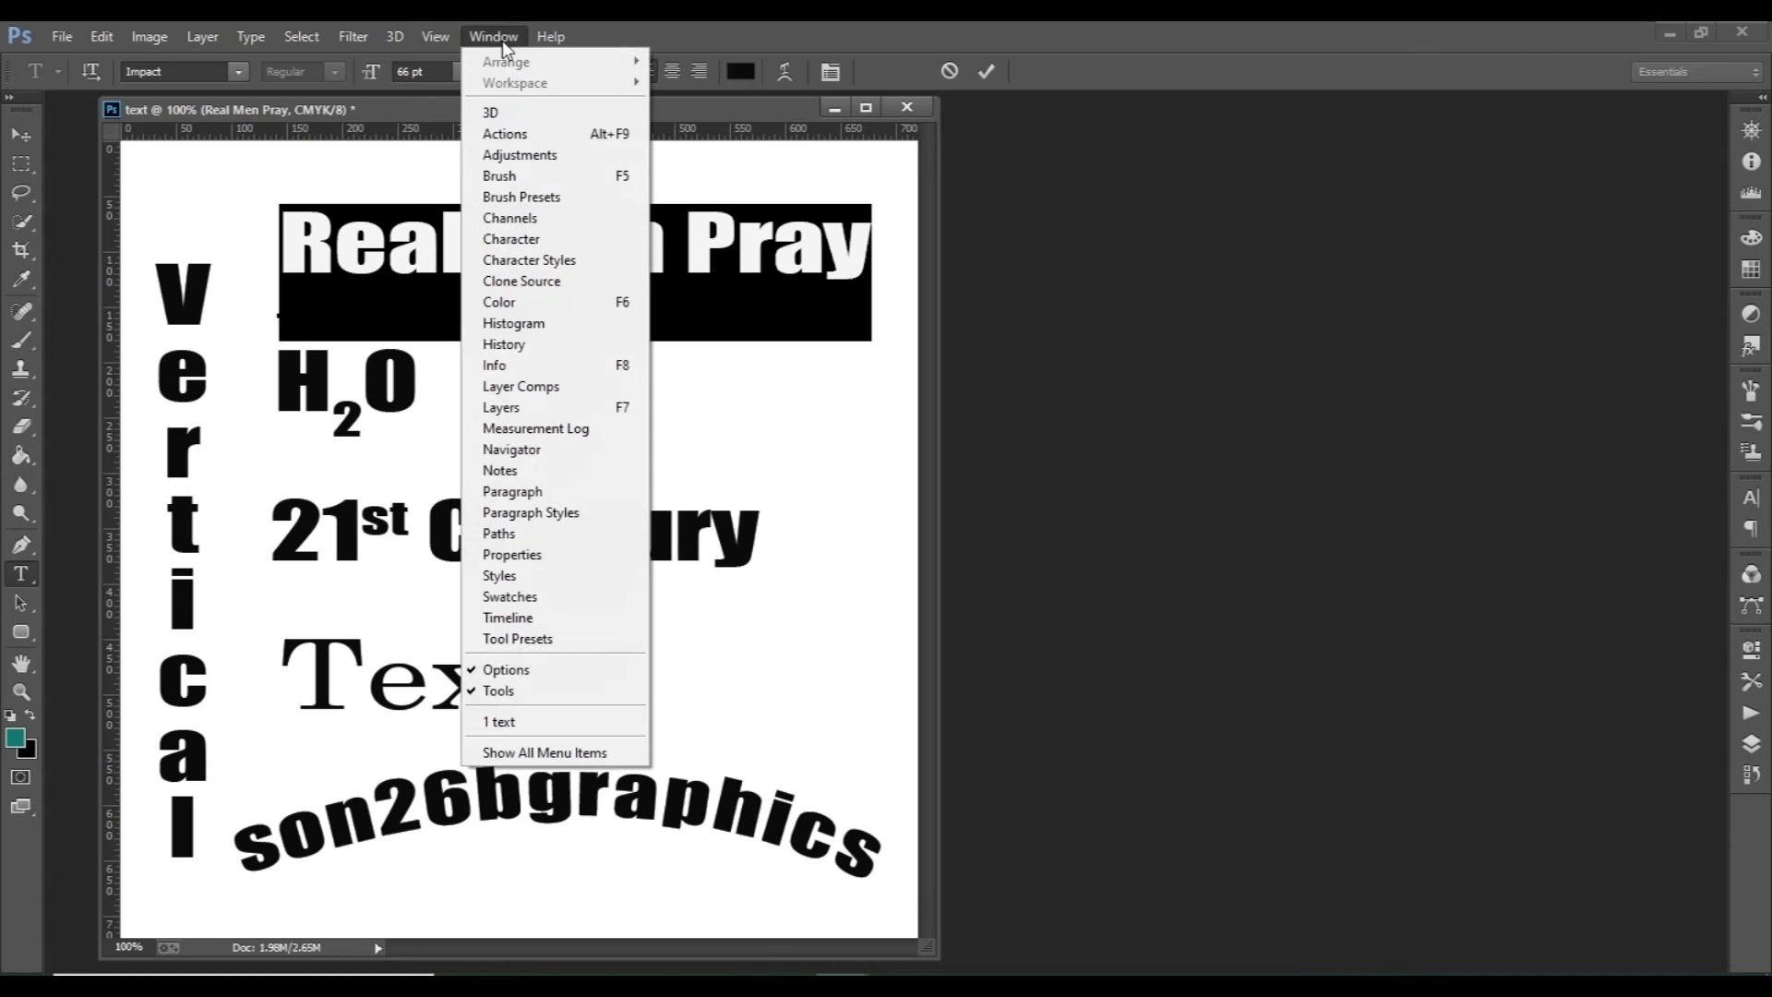
pyautogui.click(513, 239)
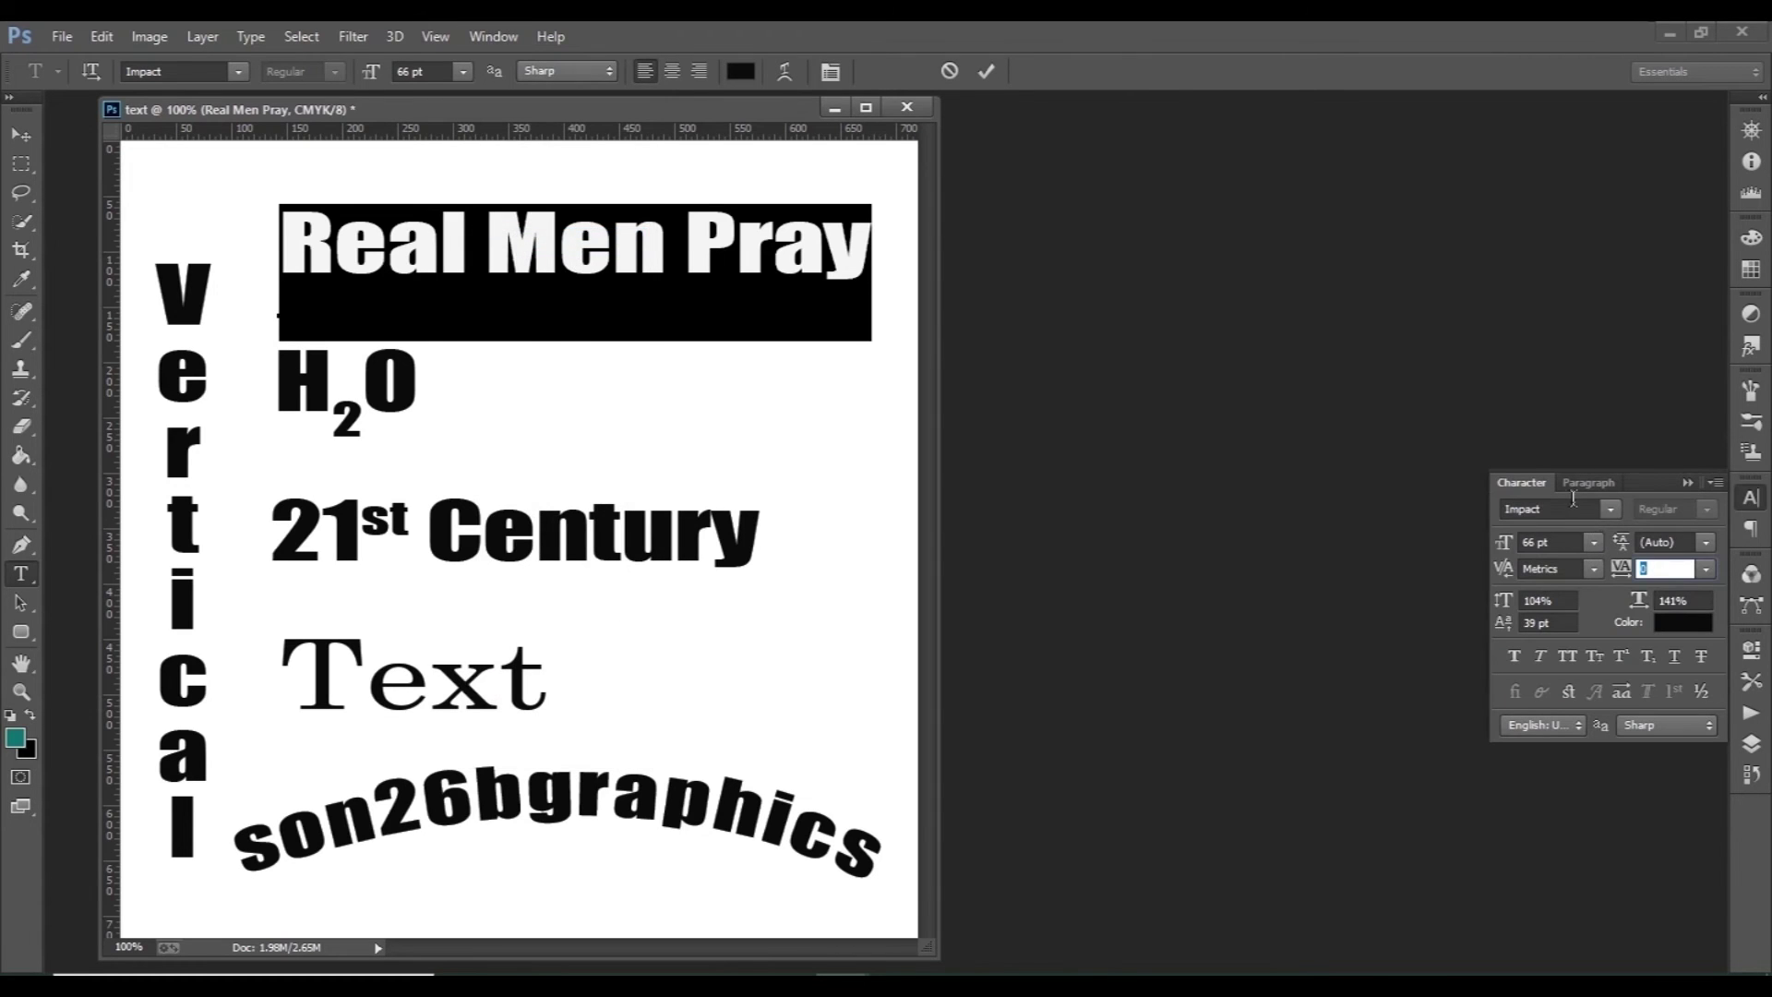
pyautogui.click(1610, 509)
pyautogui.click(1546, 173)
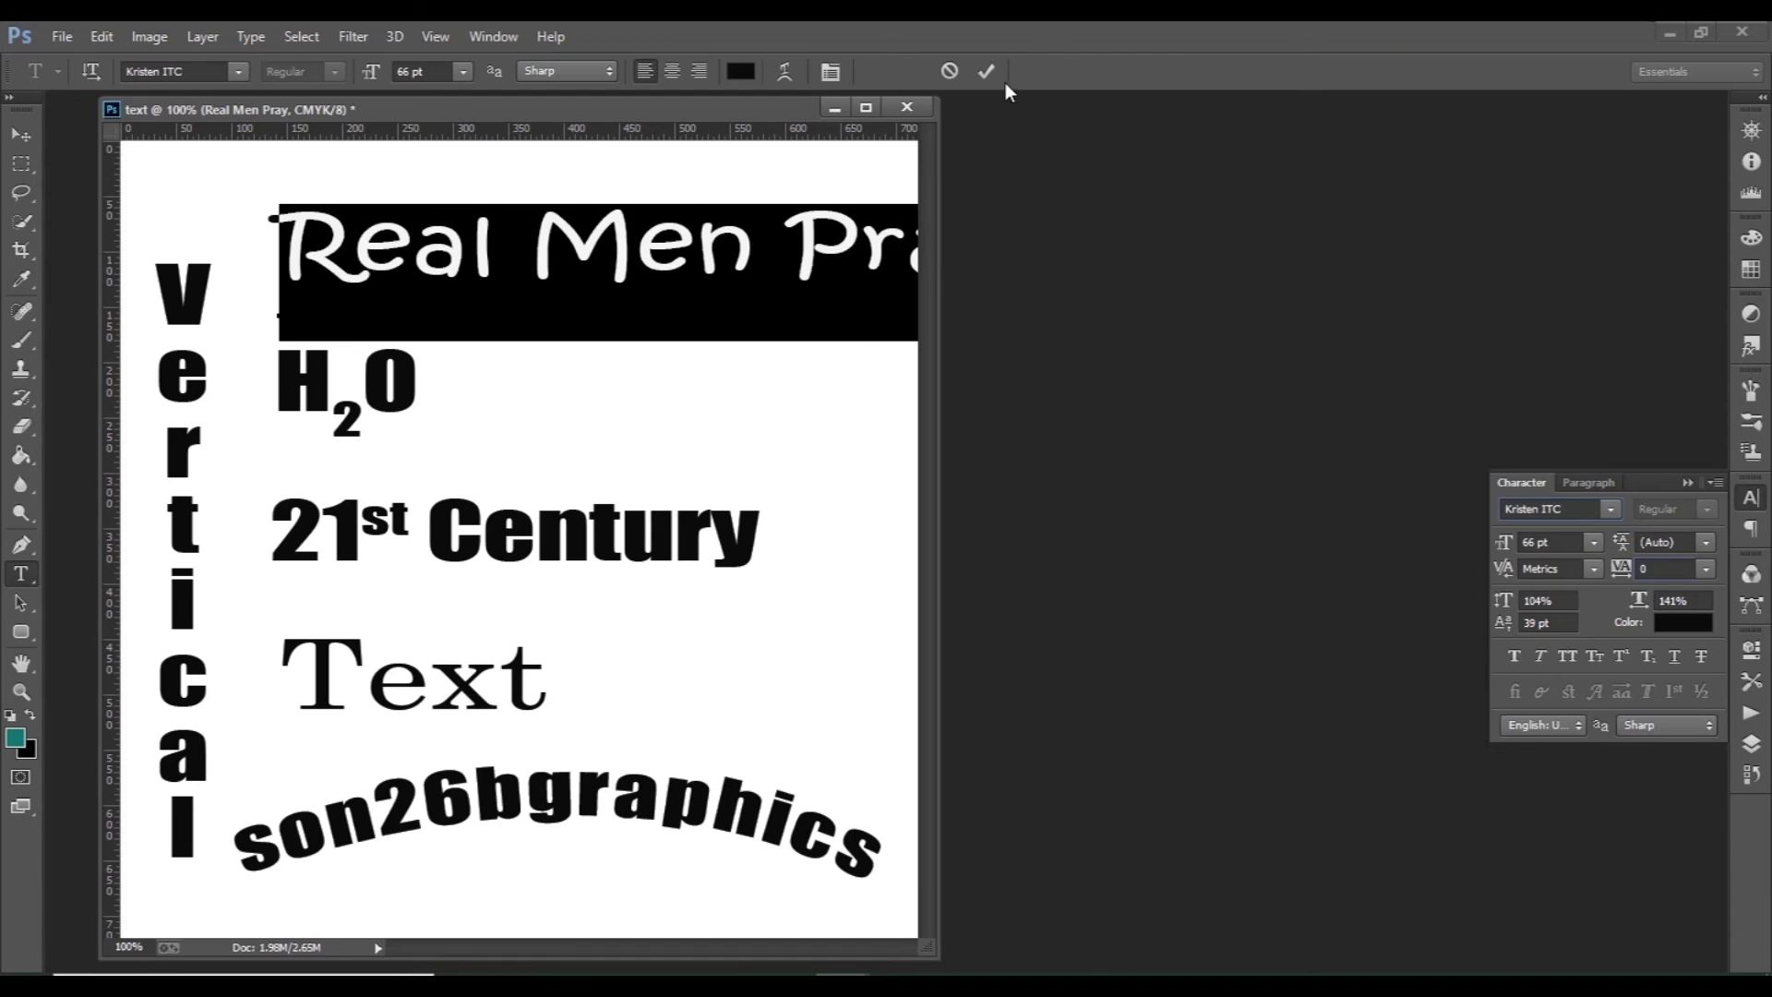
pyautogui.click(988, 70)
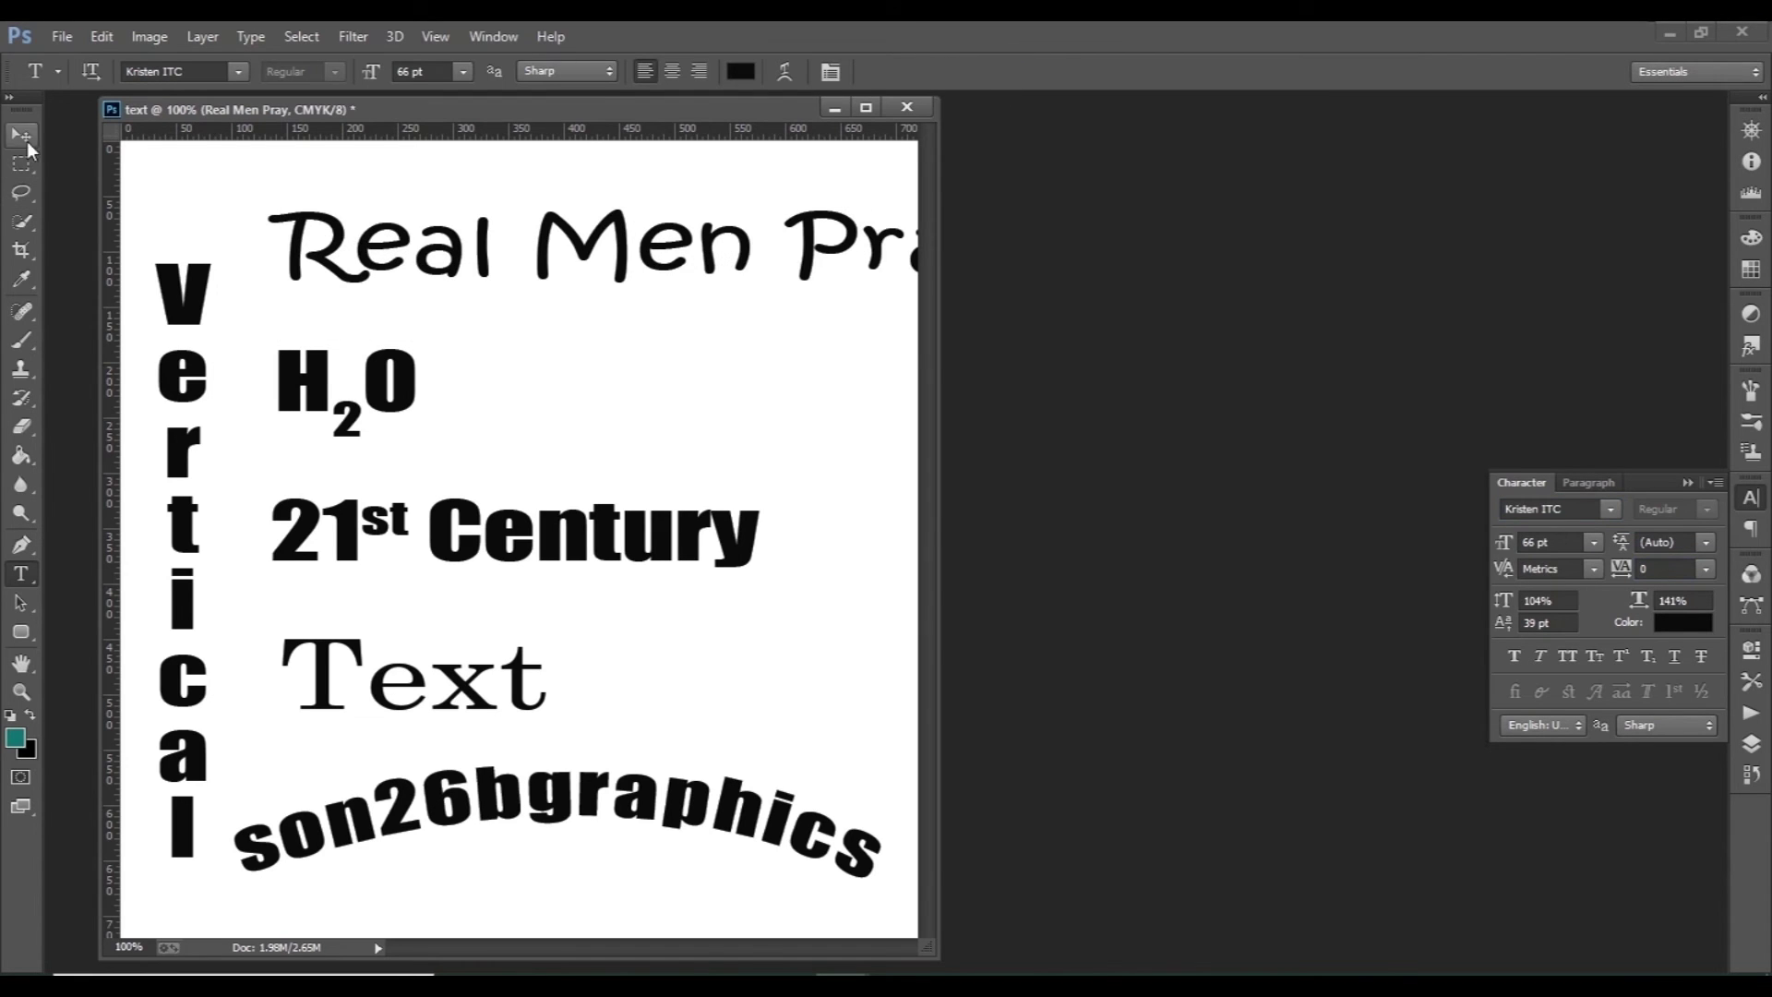
pyautogui.click(27, 143)
pyautogui.moveTo(680, 237); pyautogui.dragTo(595, 208)
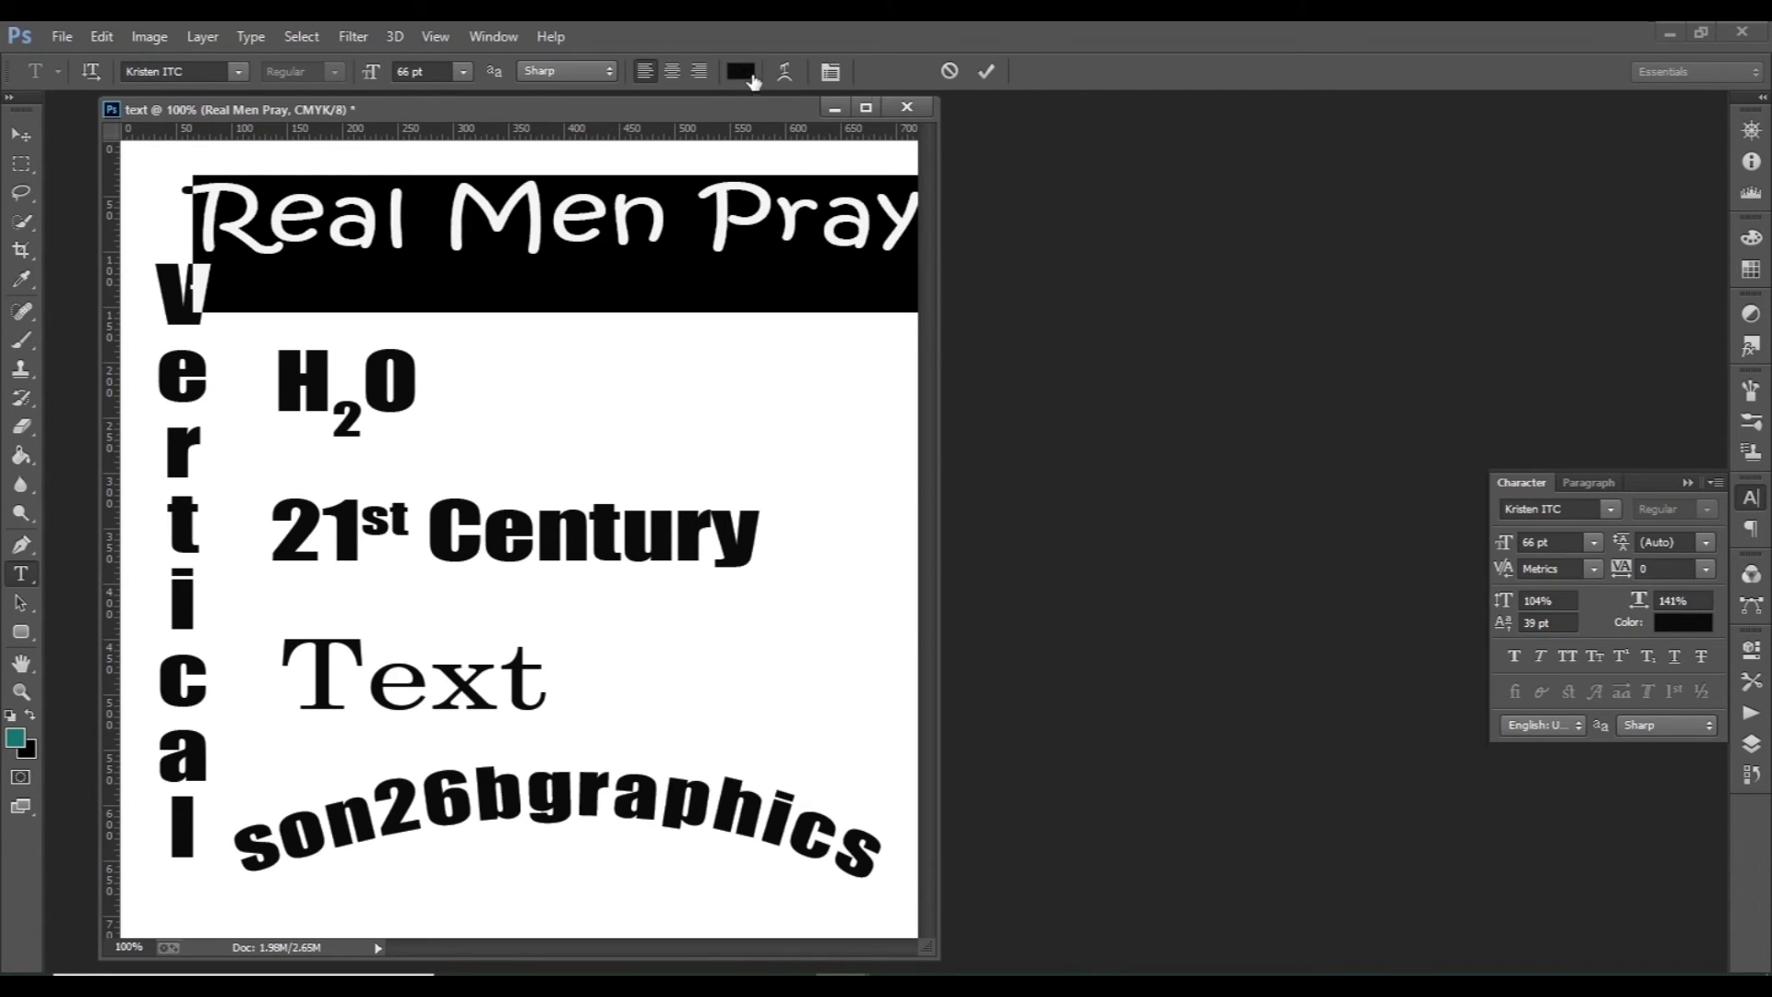
# Step: Change the color of the "Real Men Pray" text to dark teal
pyautogui.click(1673, 628)
pyautogui.click(1303, 288)
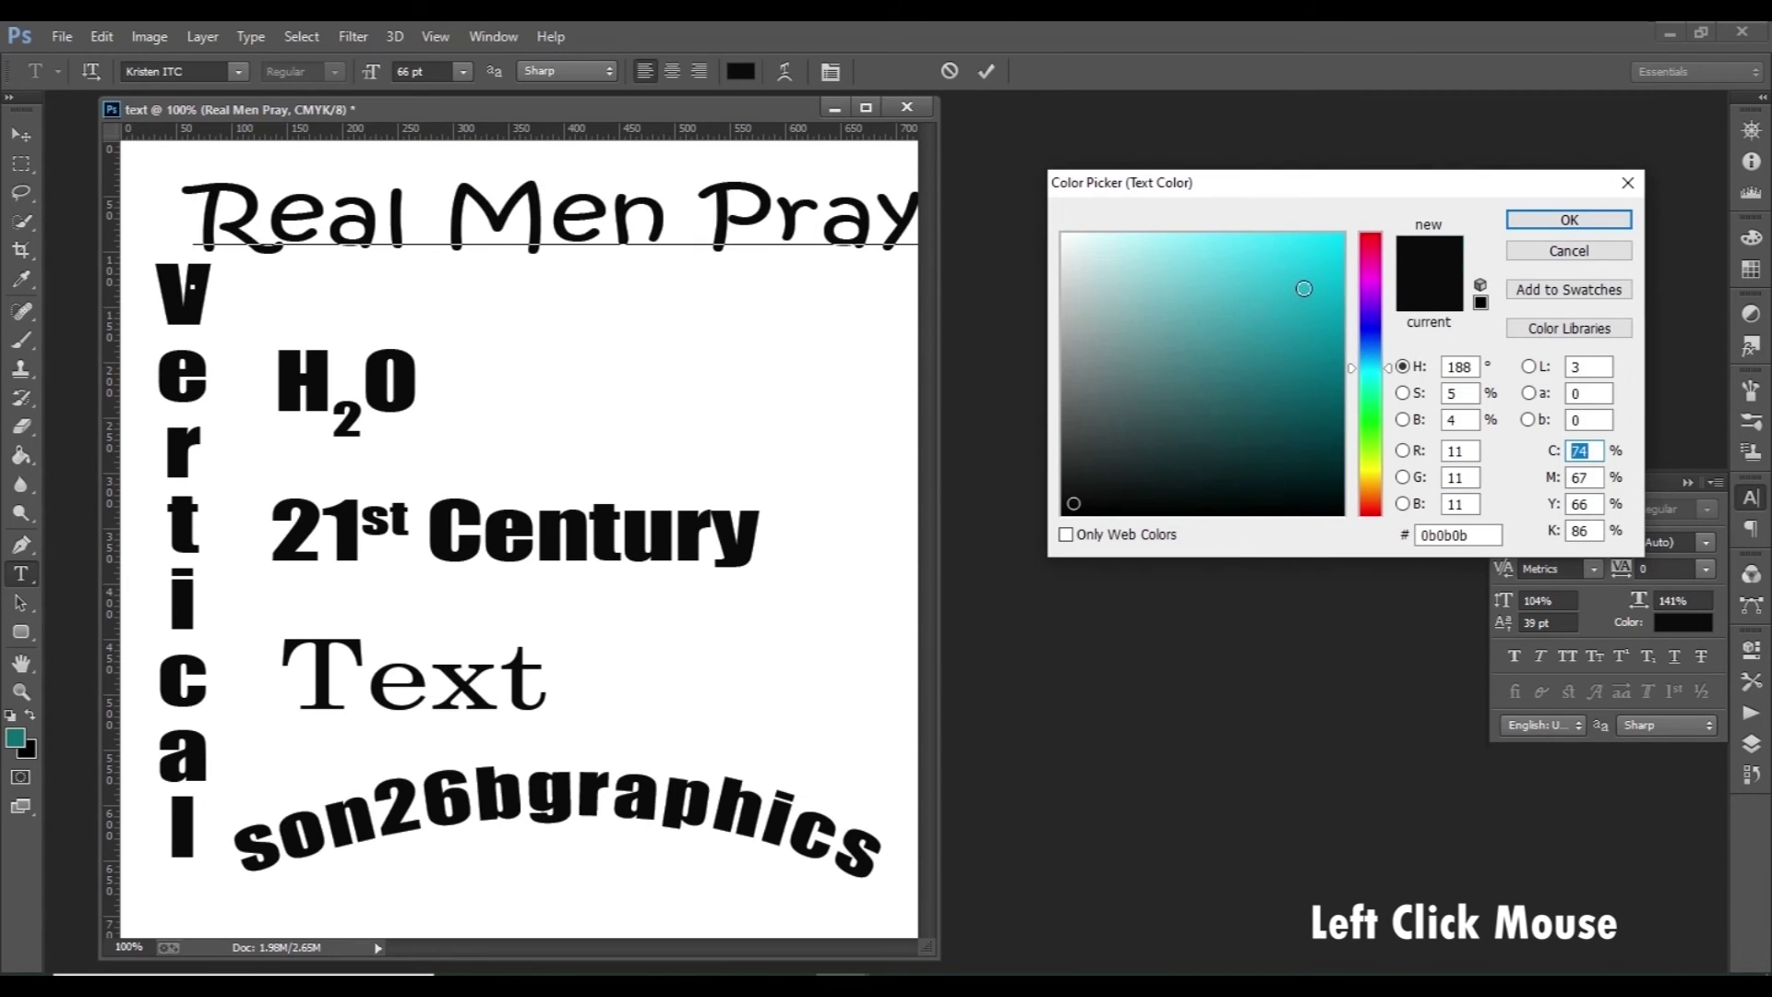
pyautogui.click(1299, 387)
pyautogui.press('Return')
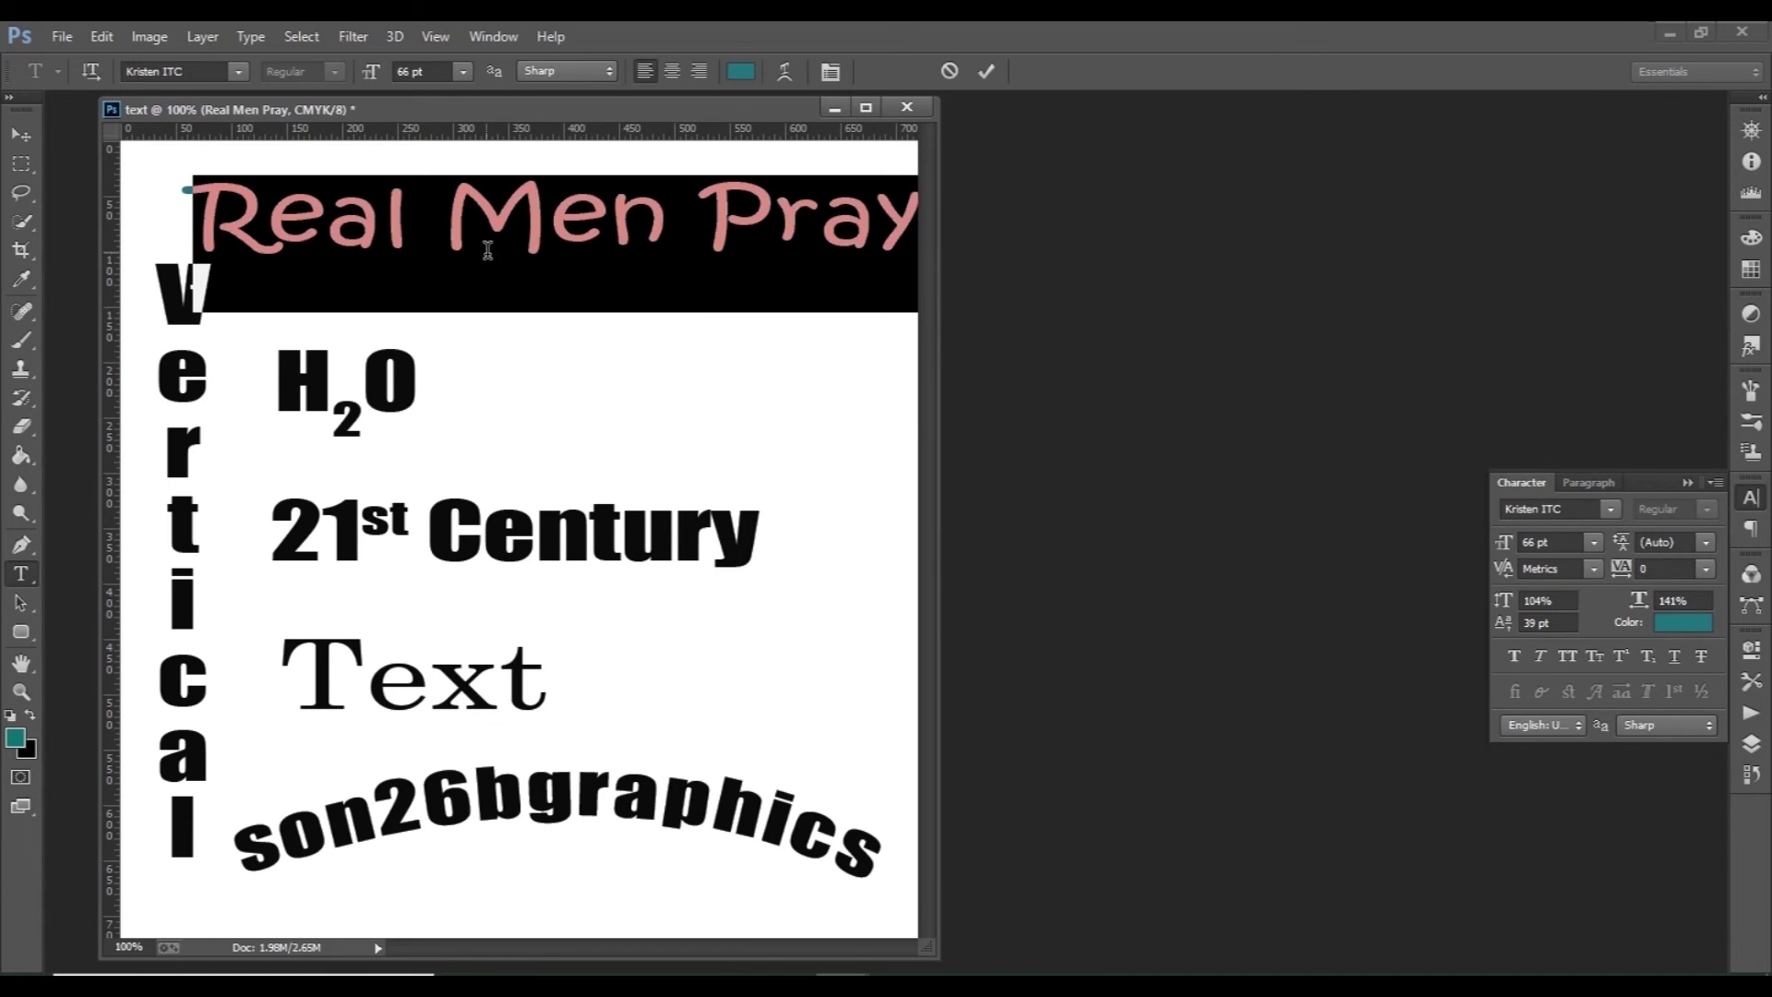
# Step: Reduce "Real Men Pray" to 60 pt, commit the edit and move the line slightly to the right
pyautogui.moveTo(1502, 544); pyautogui.dragTo(1496, 545)
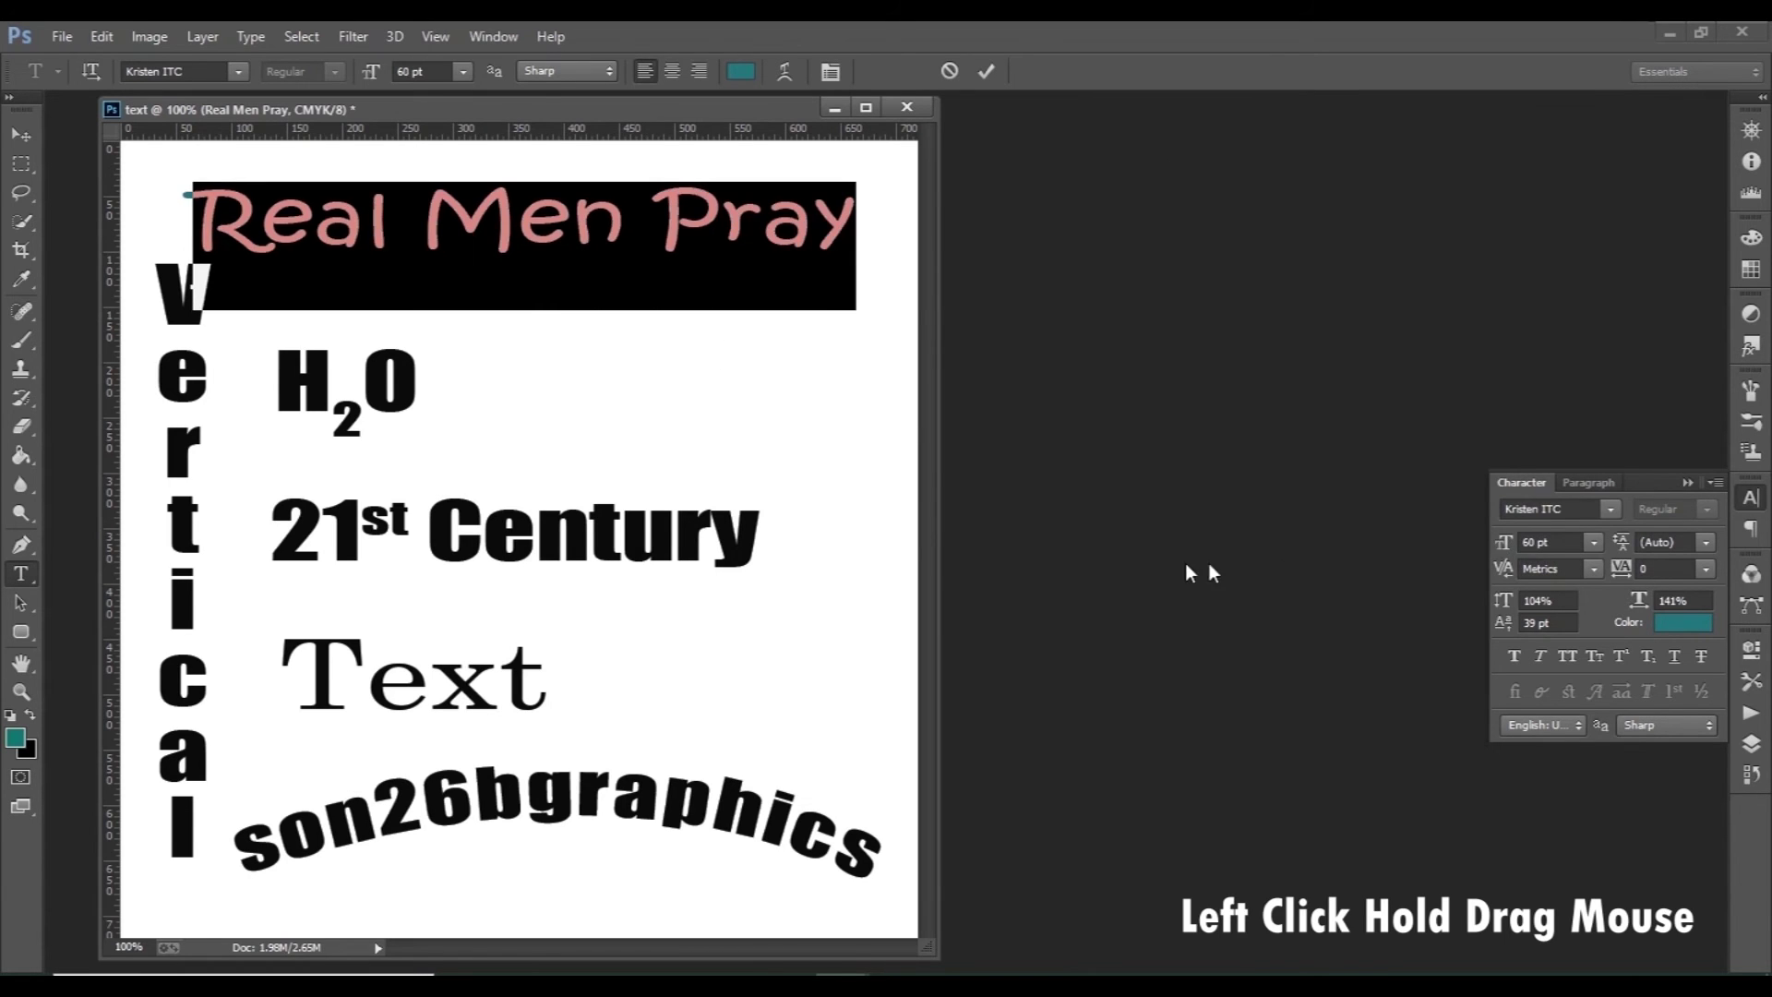
pyautogui.click(986, 72)
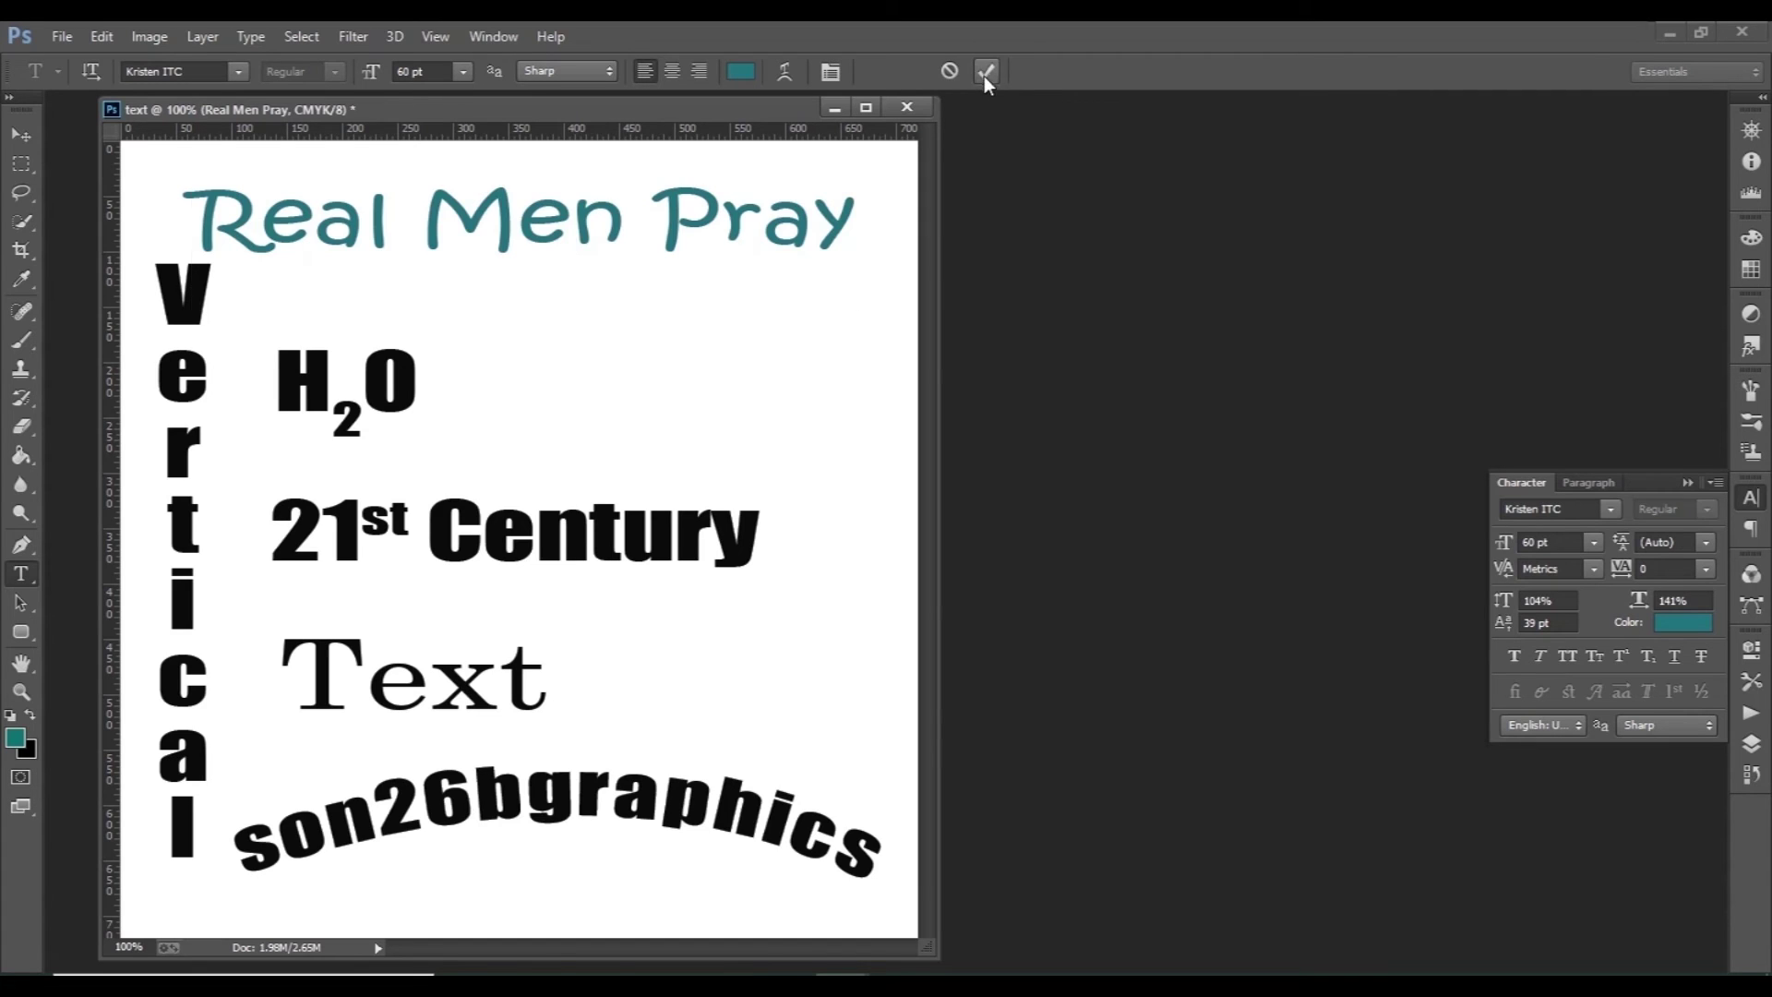
pyautogui.click(21, 134)
pyautogui.moveTo(467, 216); pyautogui.dragTo(509, 218)
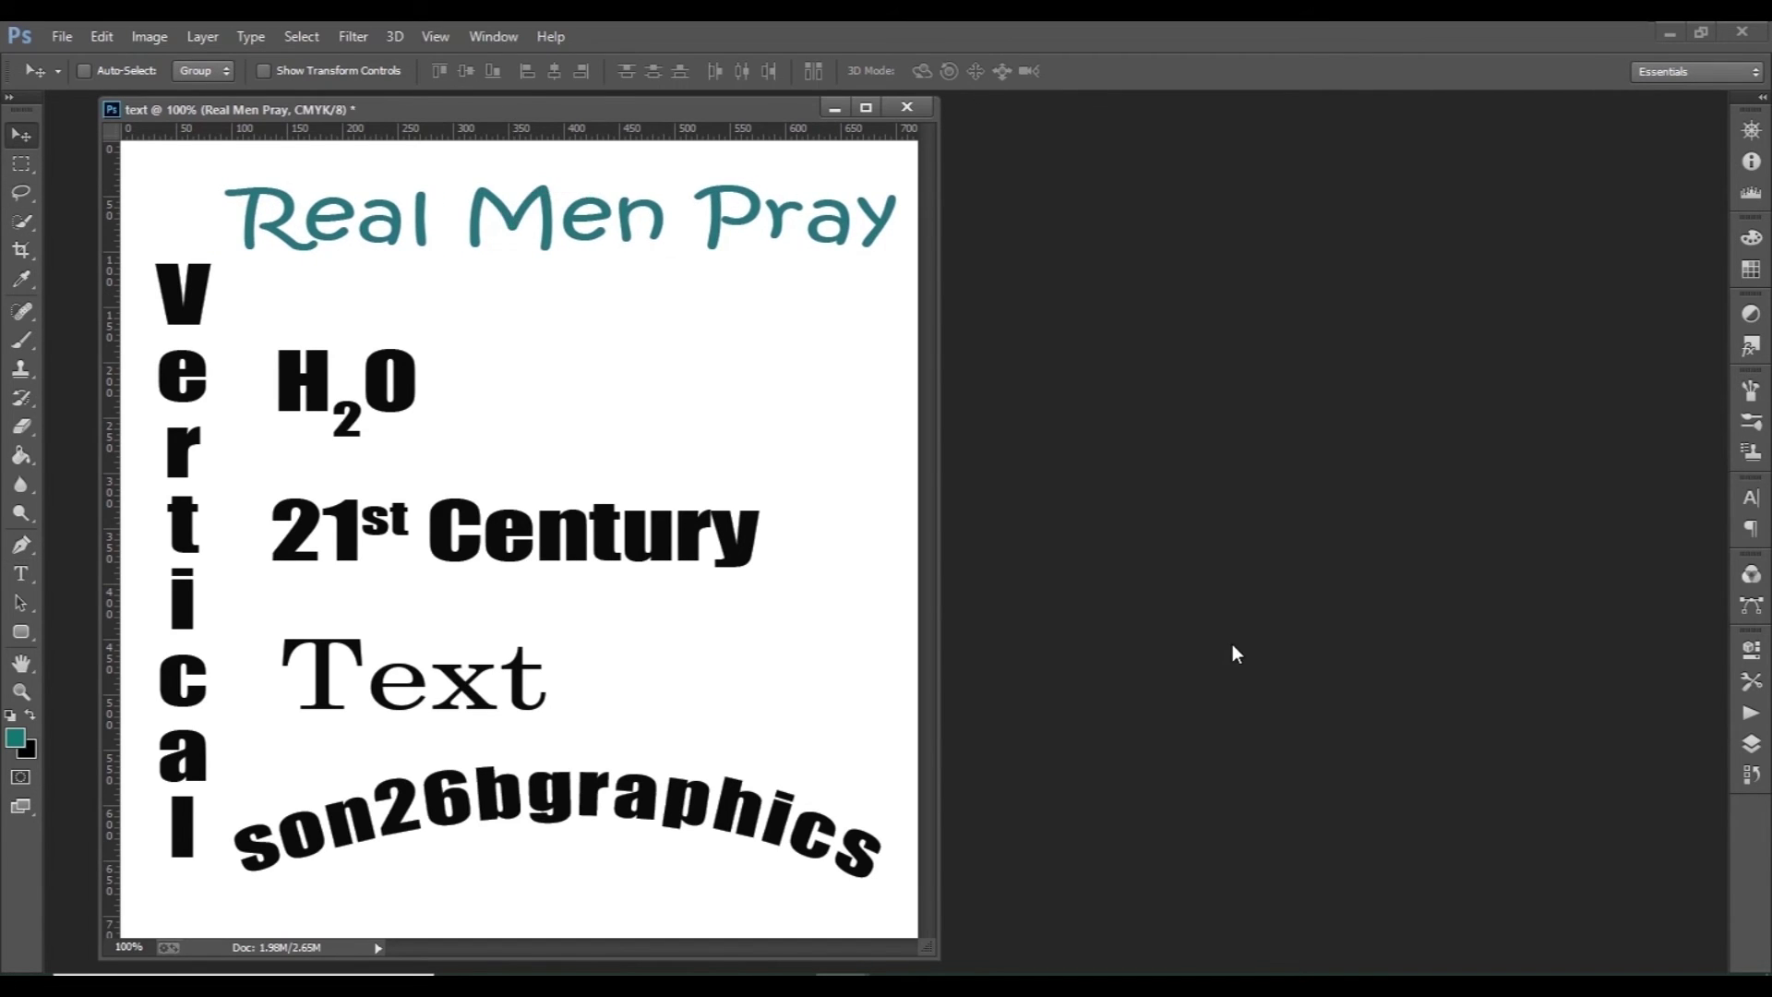
# Step: Open the layer style of the "Real Men Pray" layer and enable a Stroke effect
pyautogui.press('F7')
pyautogui.moveTo(1717, 838); pyautogui.dragTo(1714, 867)
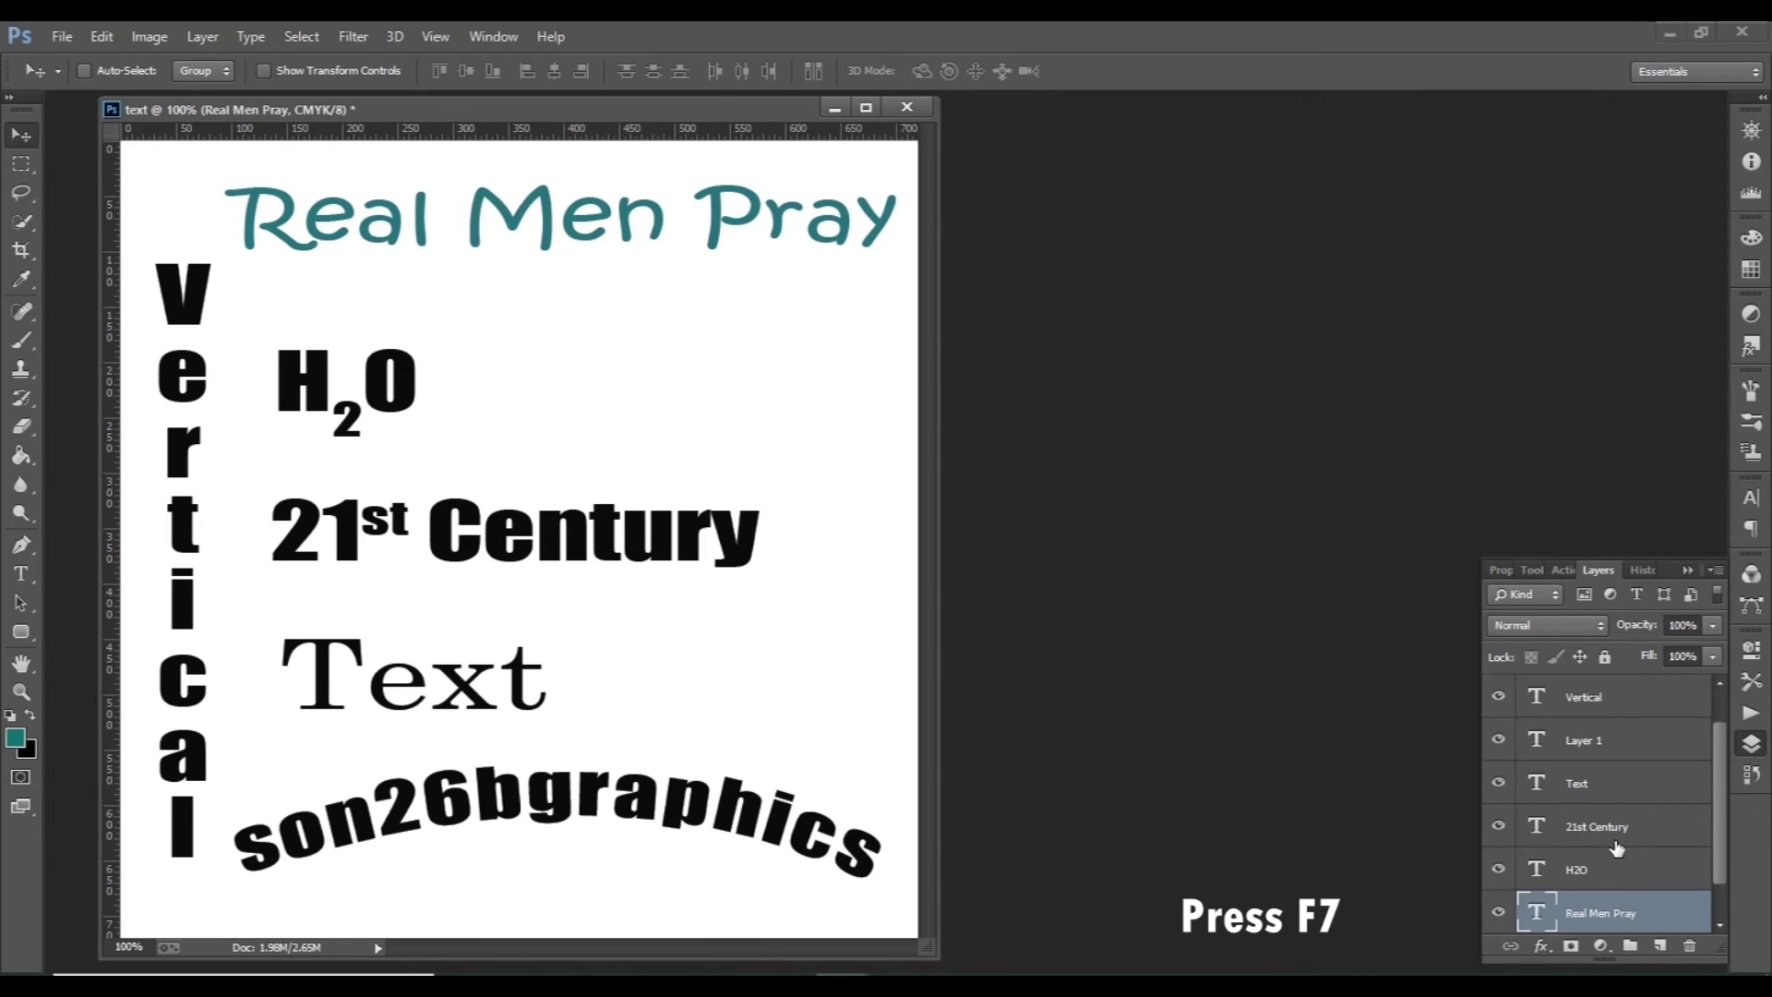
pyautogui.scroll(1, 1615, 847)
pyautogui.scroll(-2, 1621, 810)
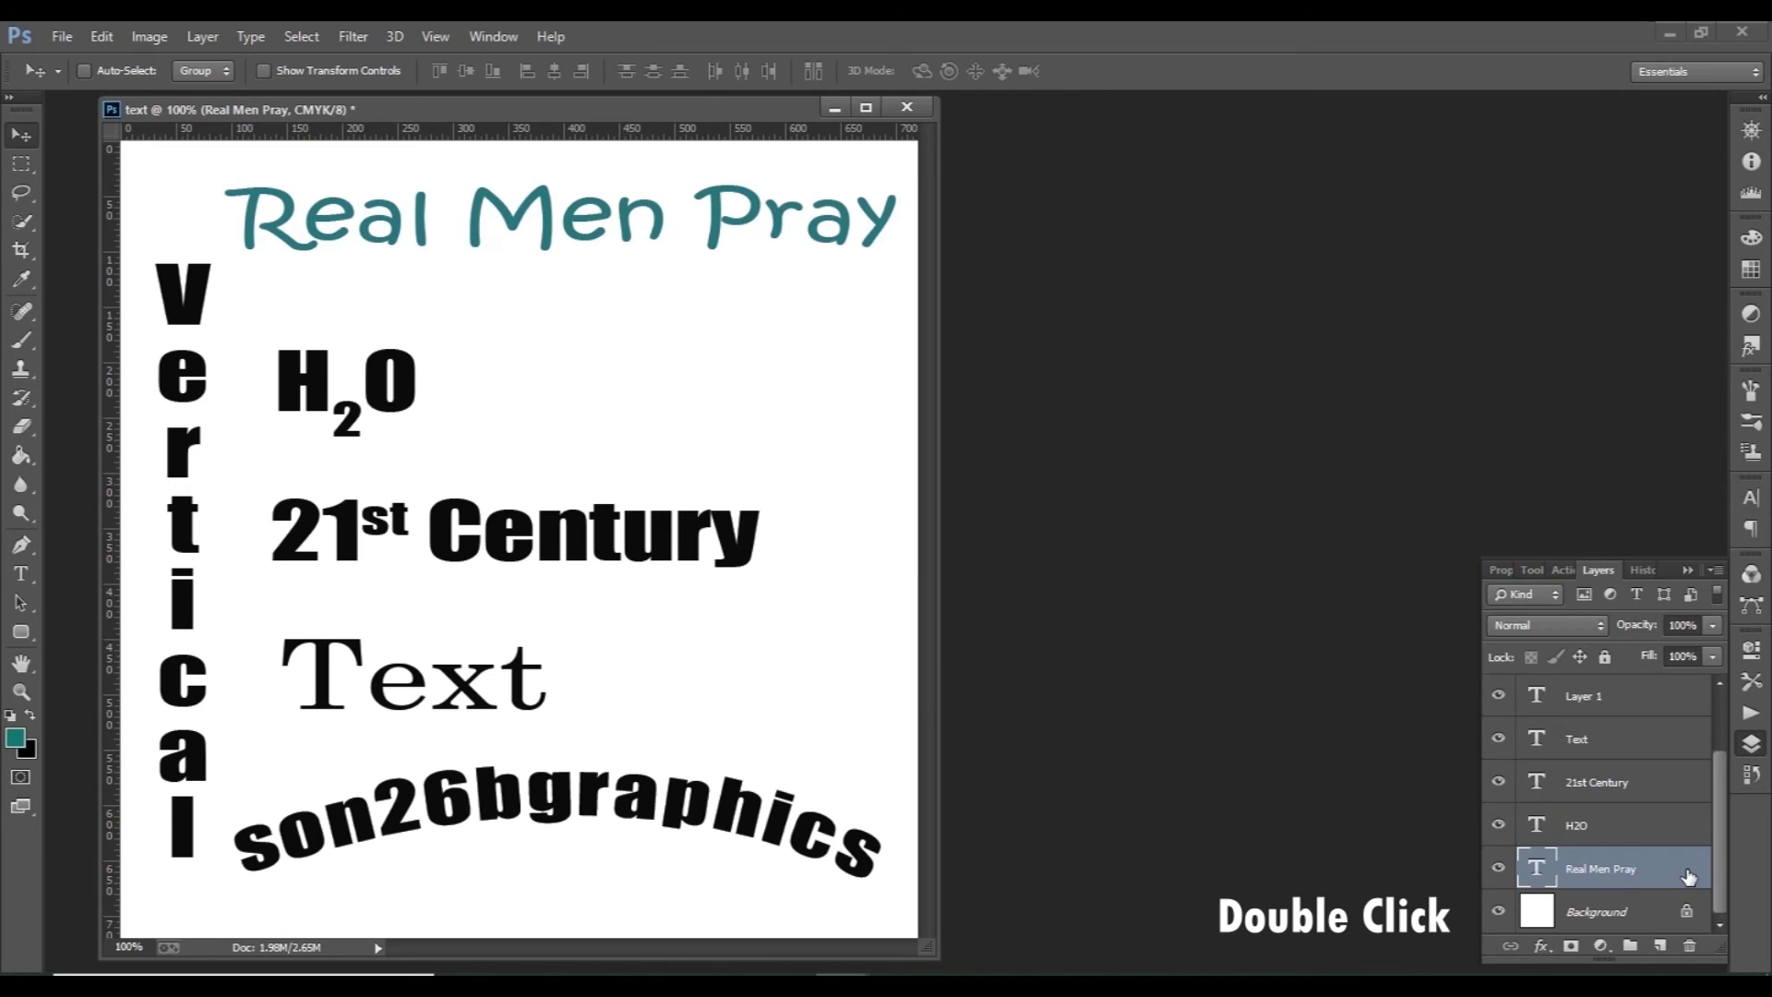
pyautogui.doubleClick(1673, 861)
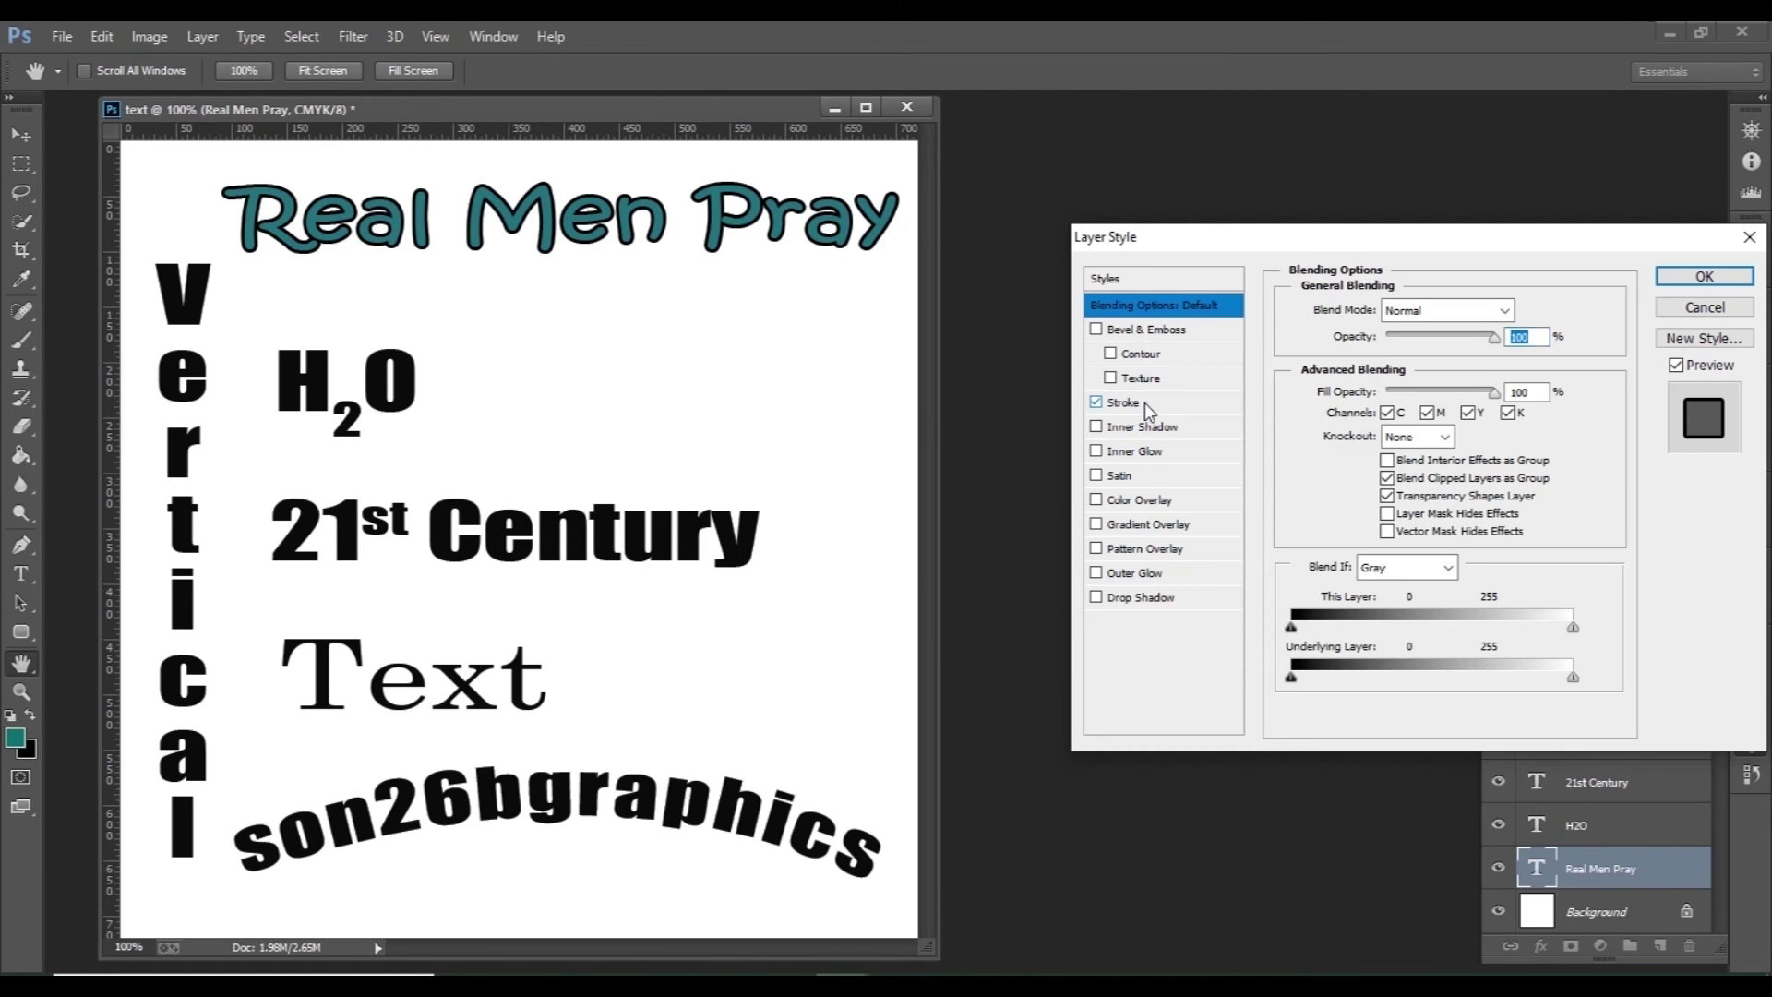
pyautogui.click(1144, 403)
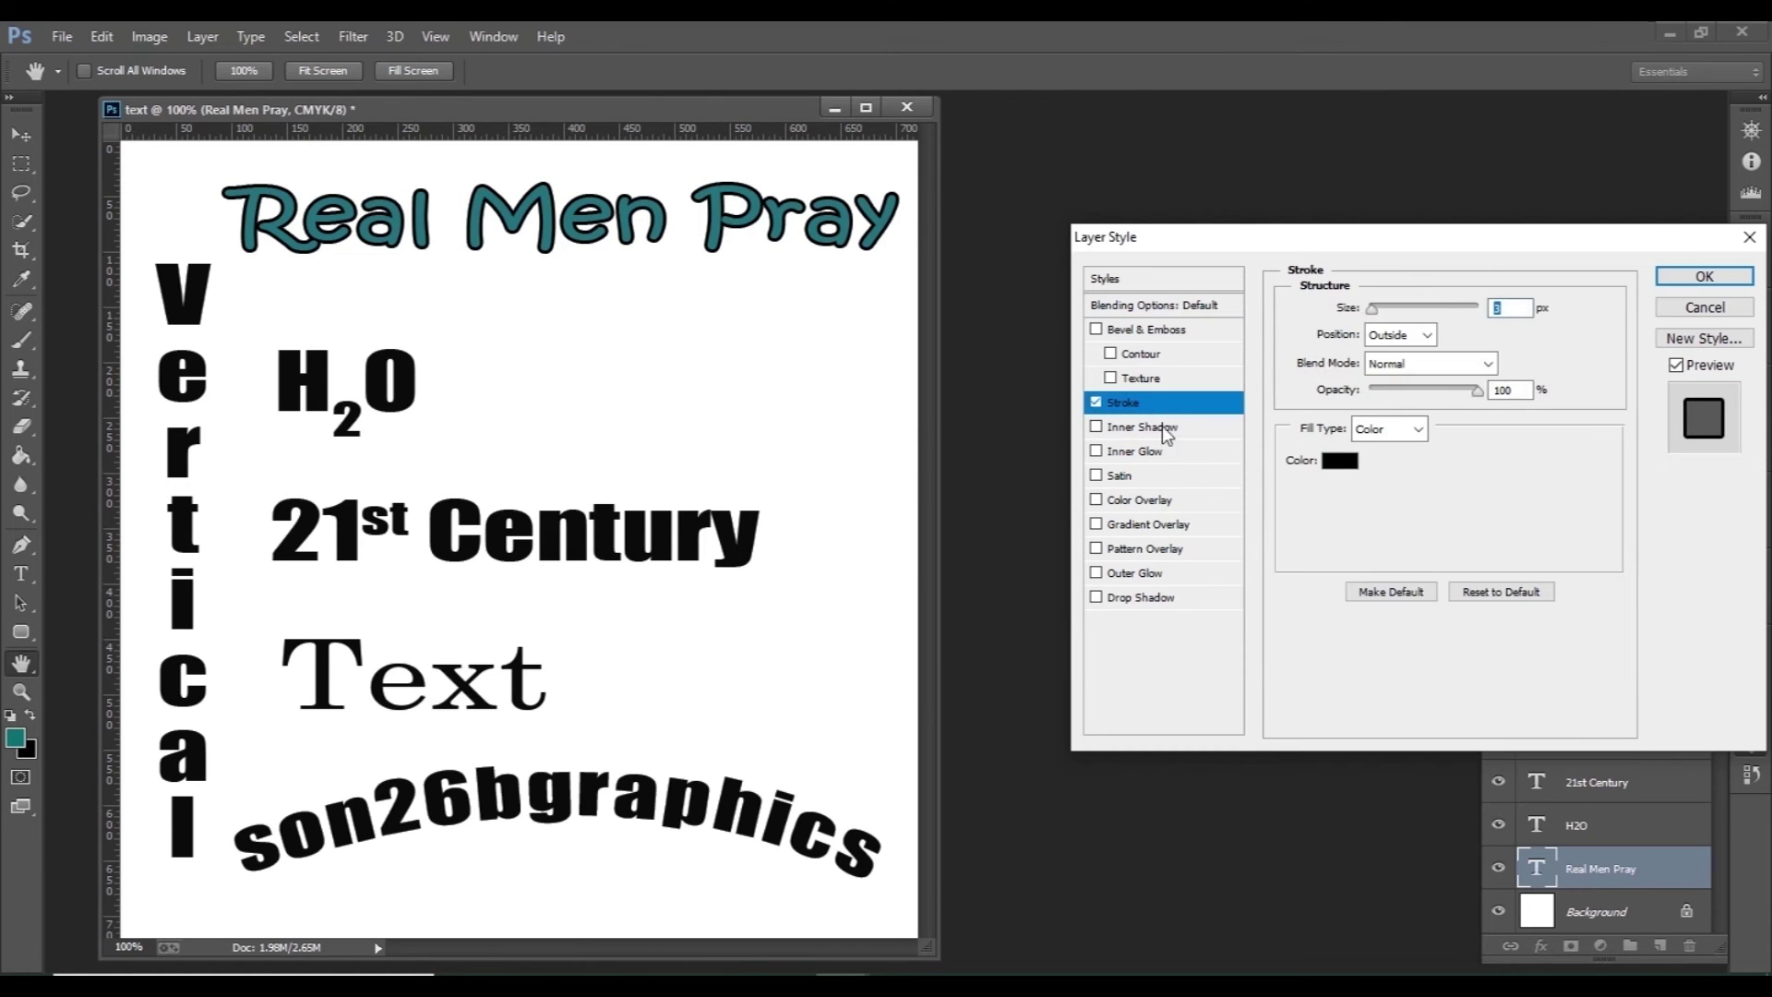
# Step: Set the stroke color to bright green 61e01b and apply the layer style
pyautogui.click(1340, 459)
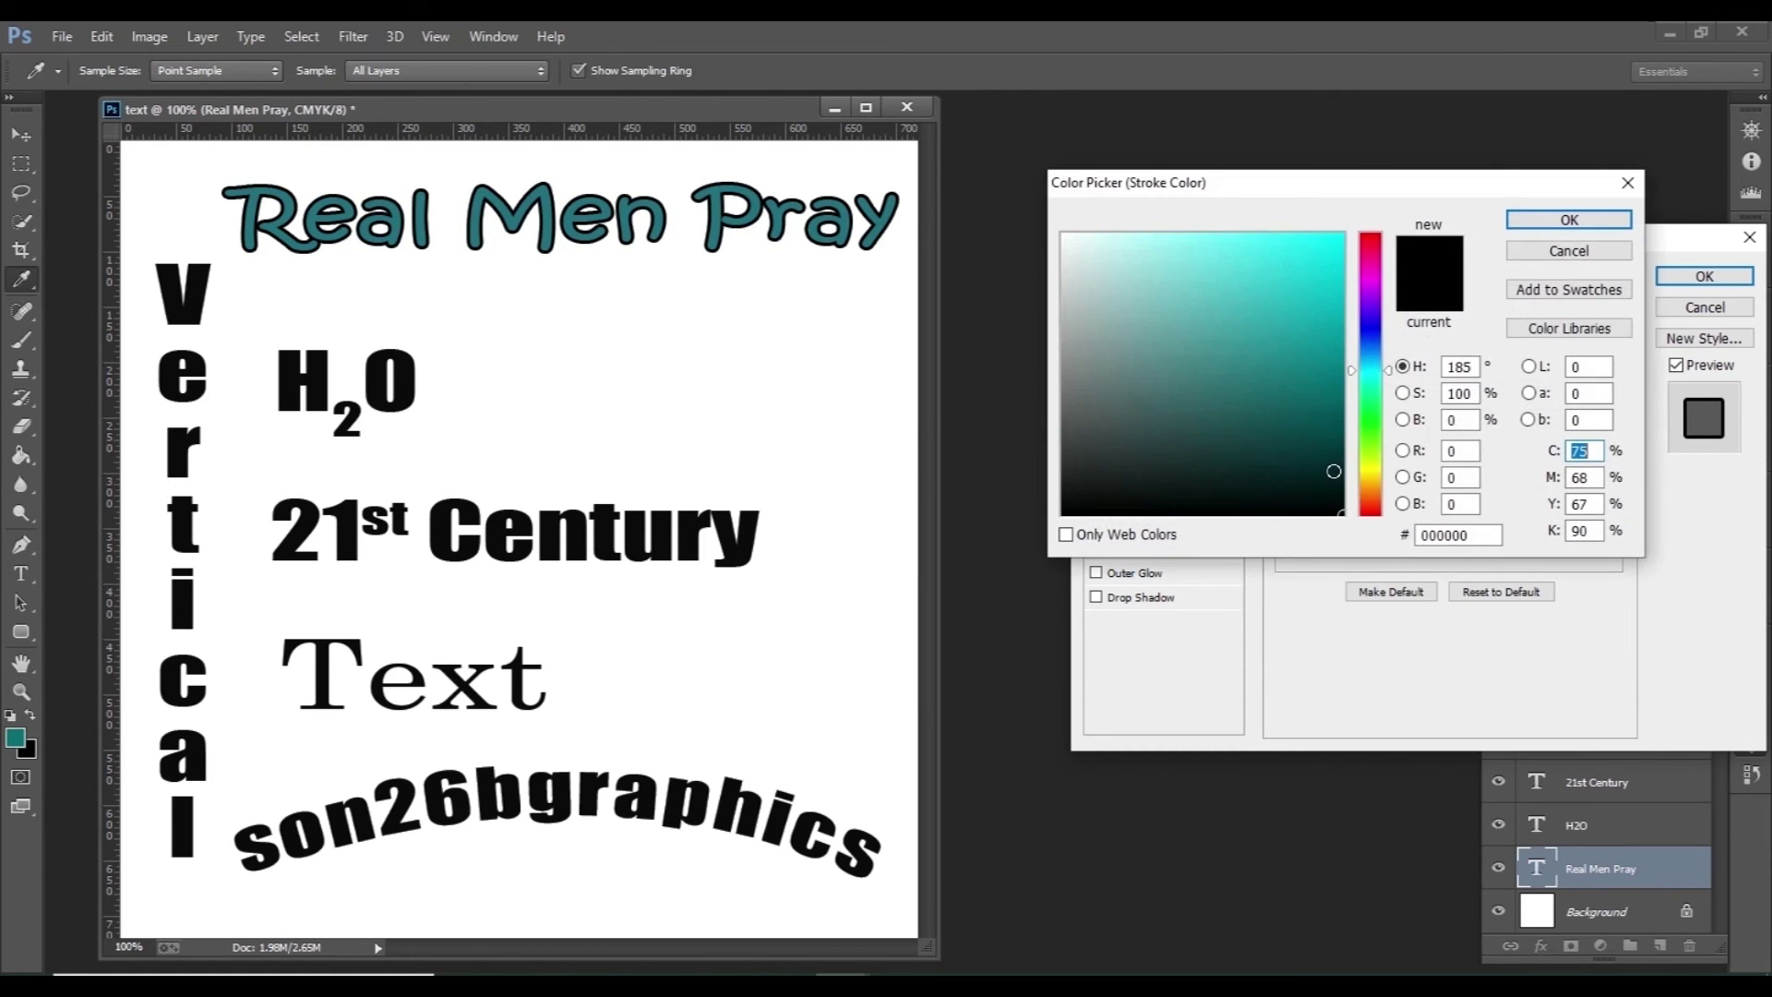
pyautogui.click(1370, 439)
pyautogui.click(1310, 267)
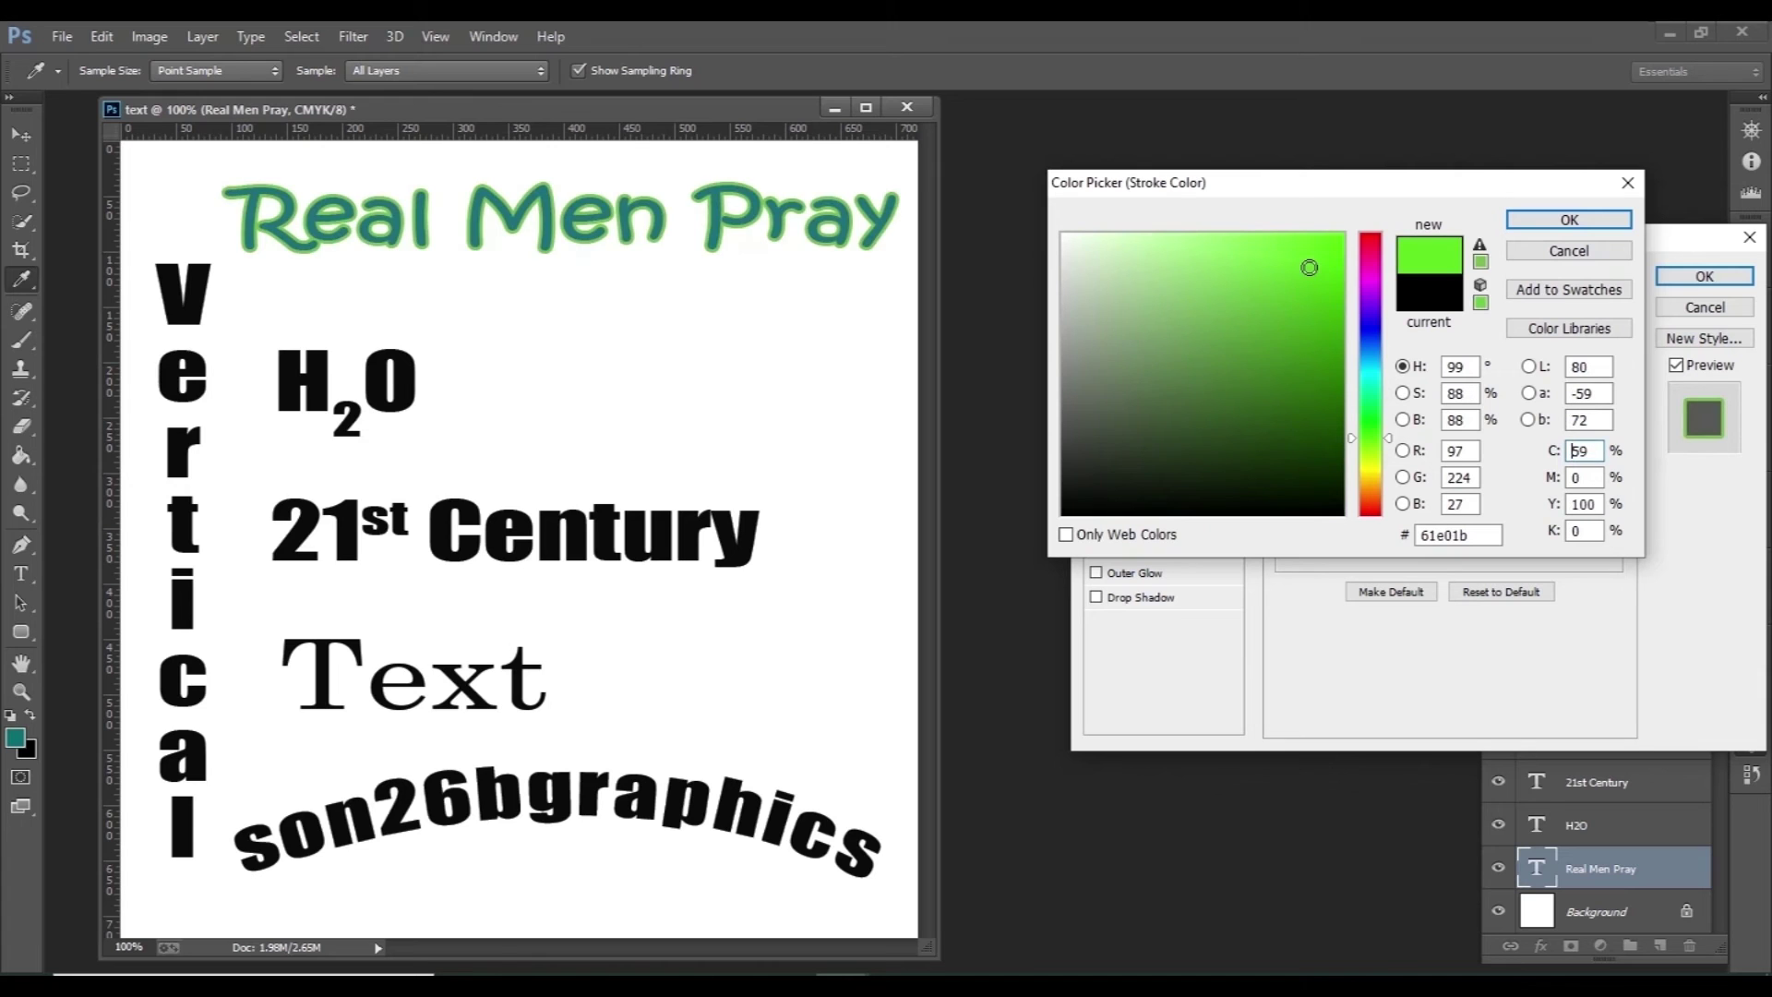
pyautogui.click(1558, 222)
pyautogui.click(1704, 280)
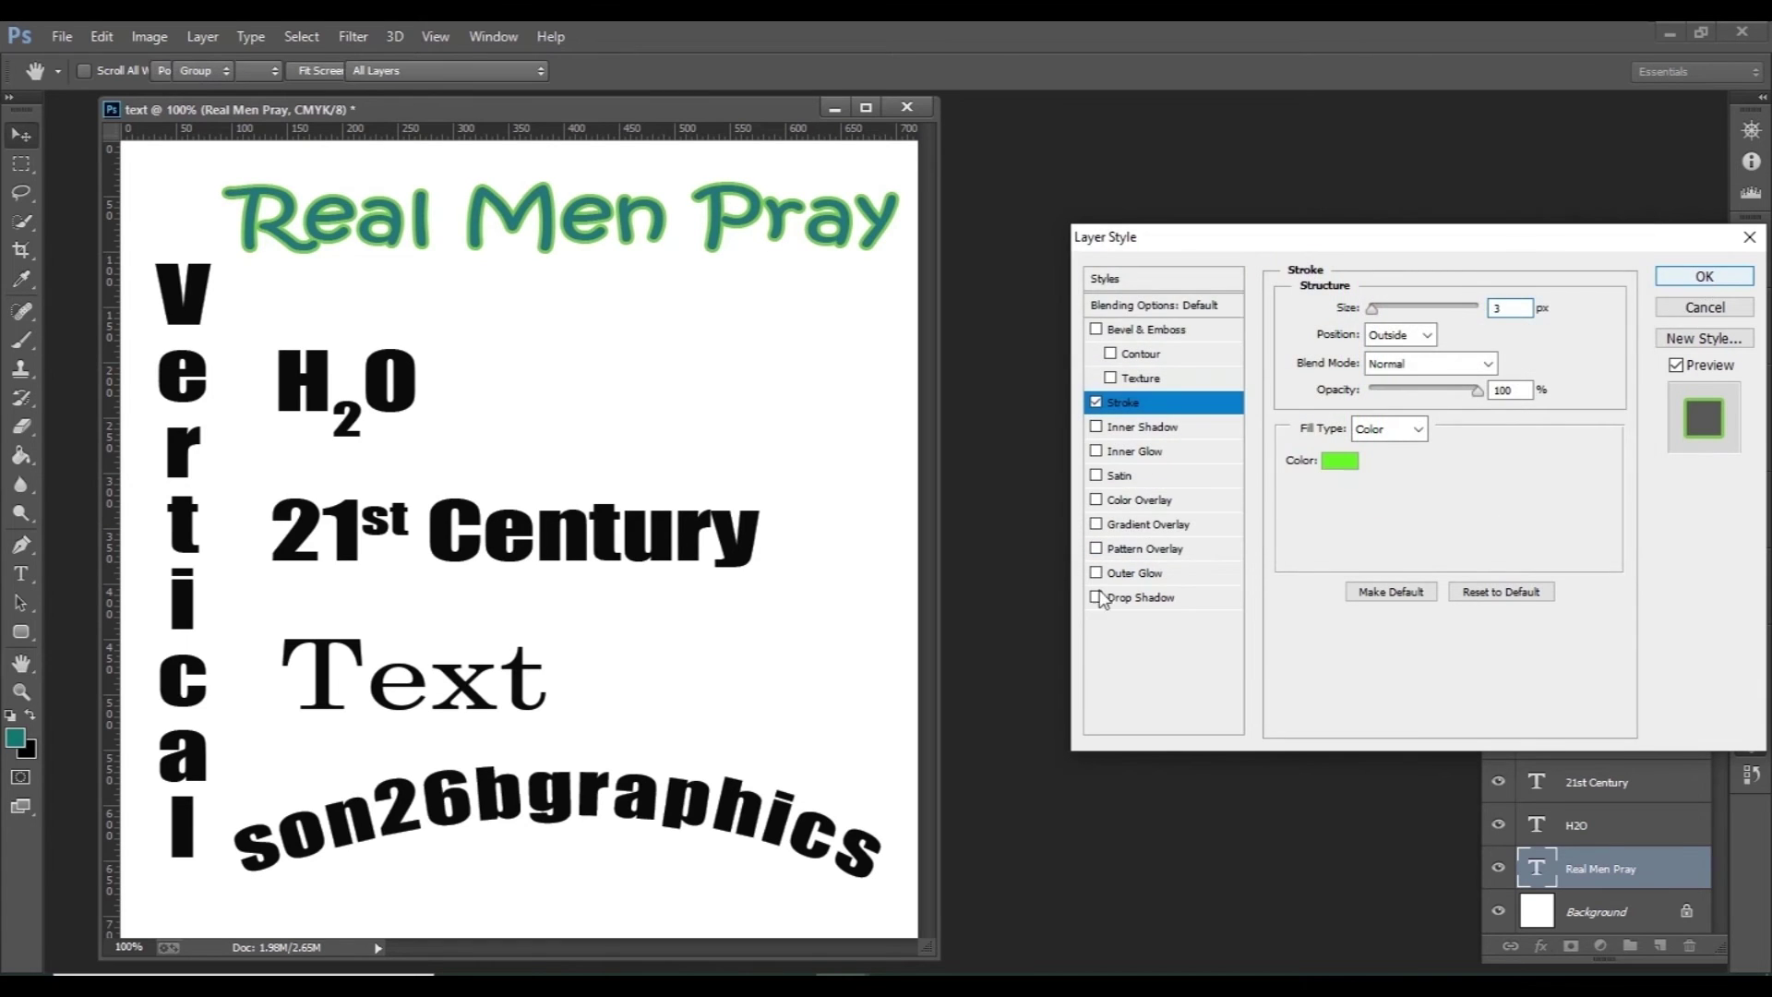
# Step: Open the layer style of the "Vertical" text layer and show its Stroke settings with the effect enabled
pyautogui.click(21, 574)
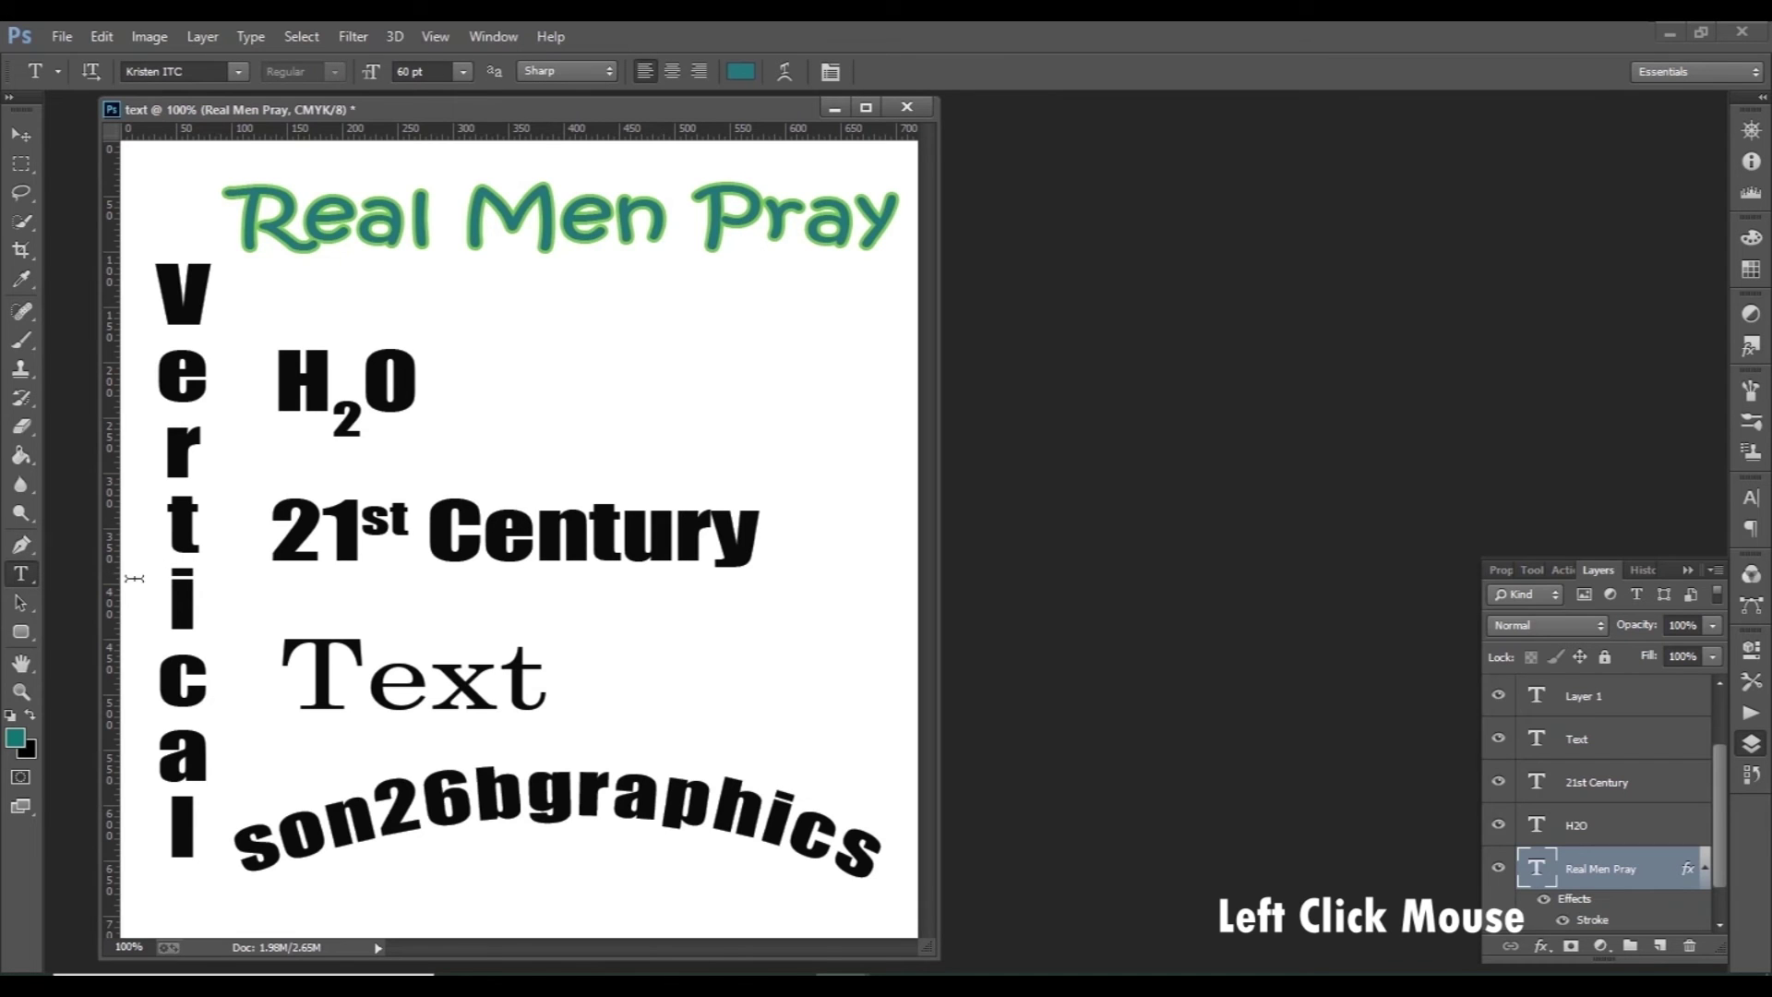
pyautogui.click(181, 565)
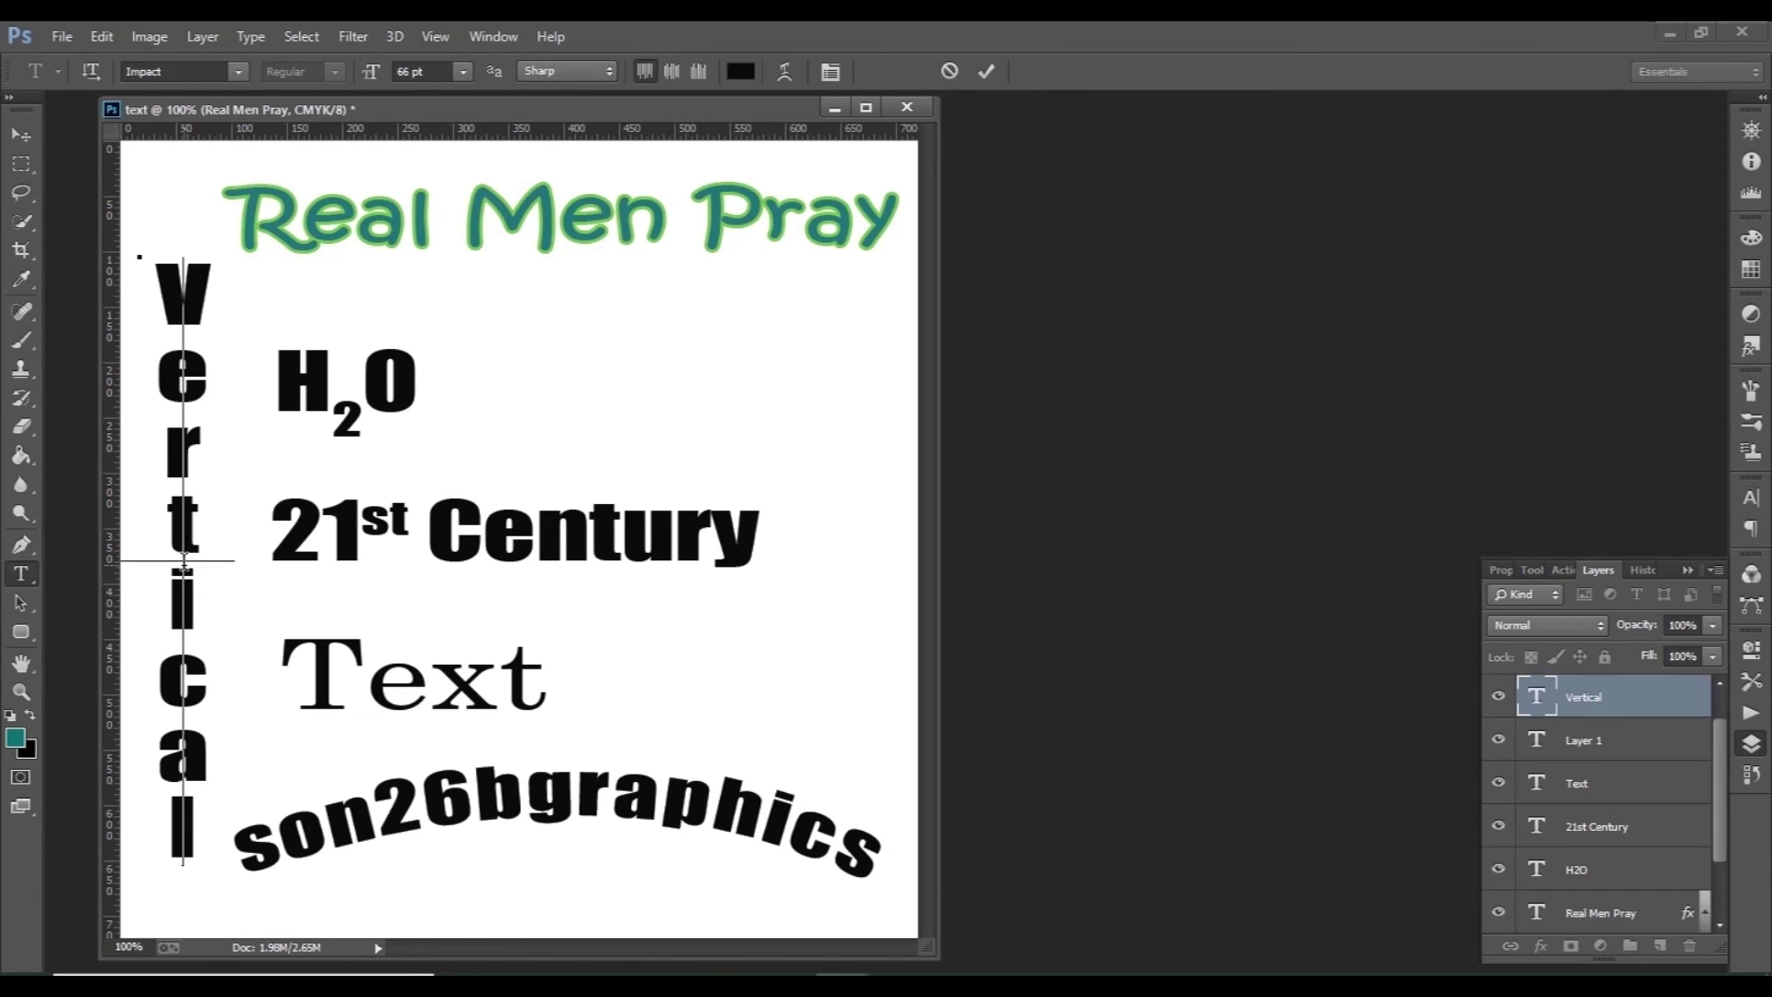
pyautogui.hotkey('ctrl', 'a')
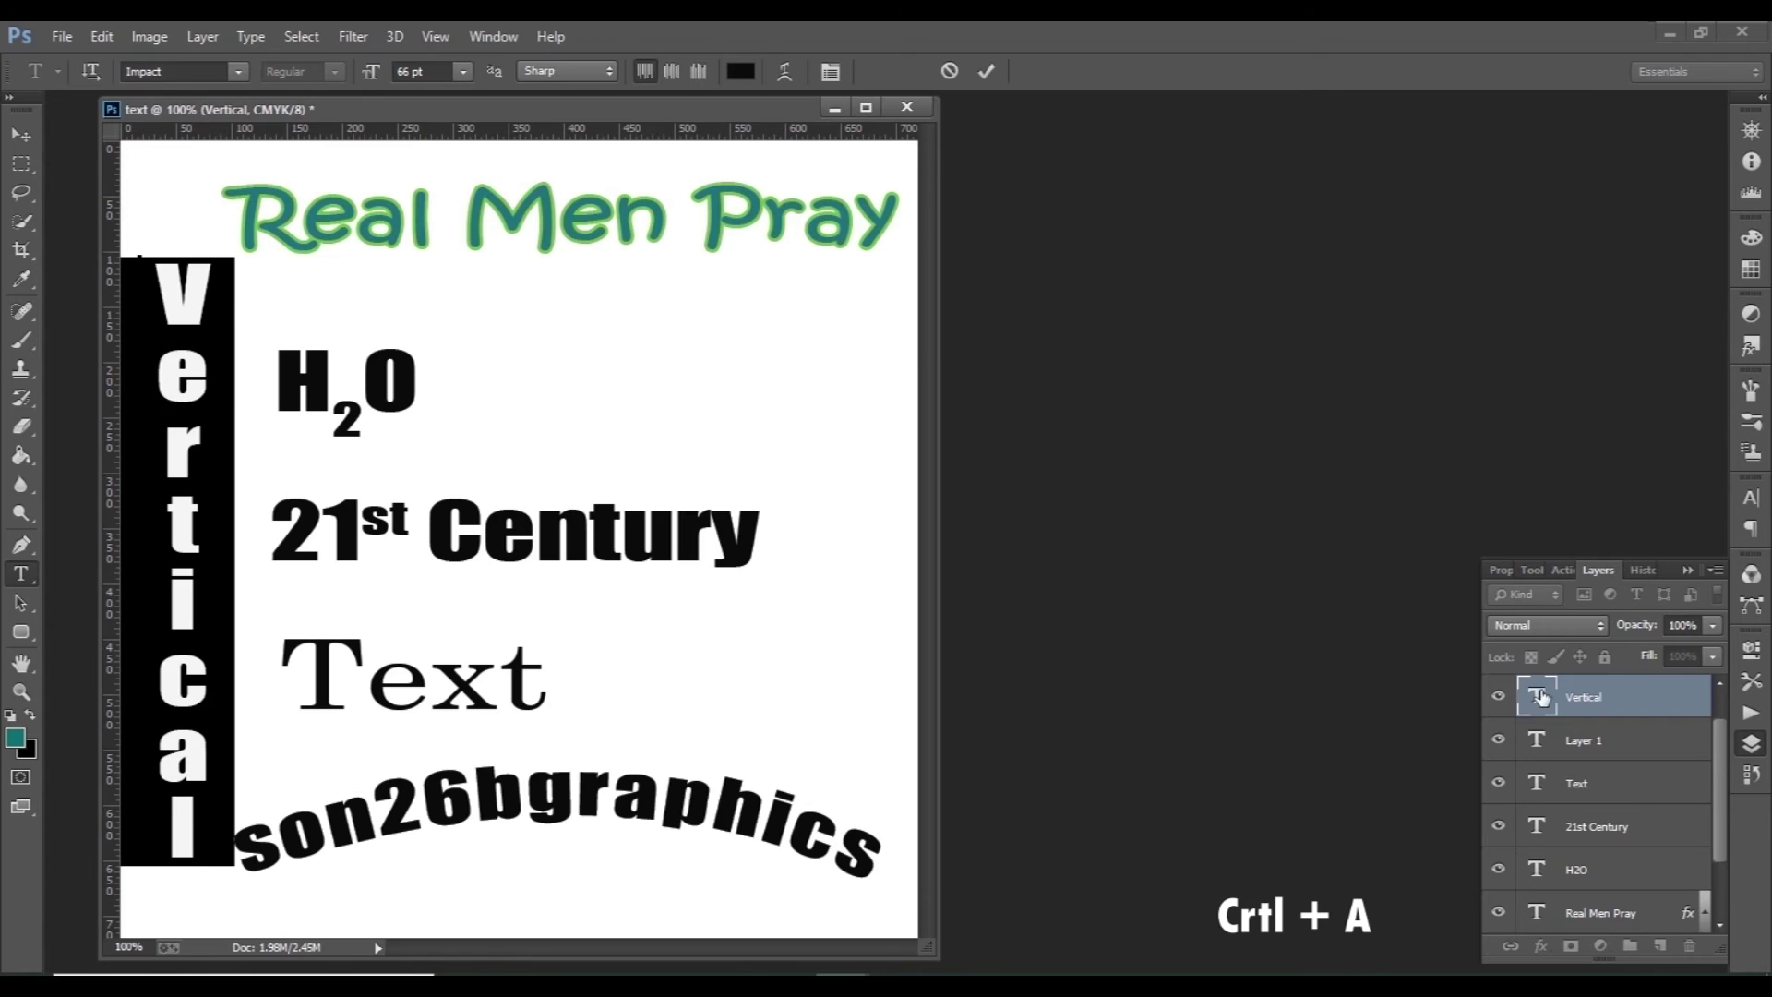
pyautogui.doubleClick(1651, 707)
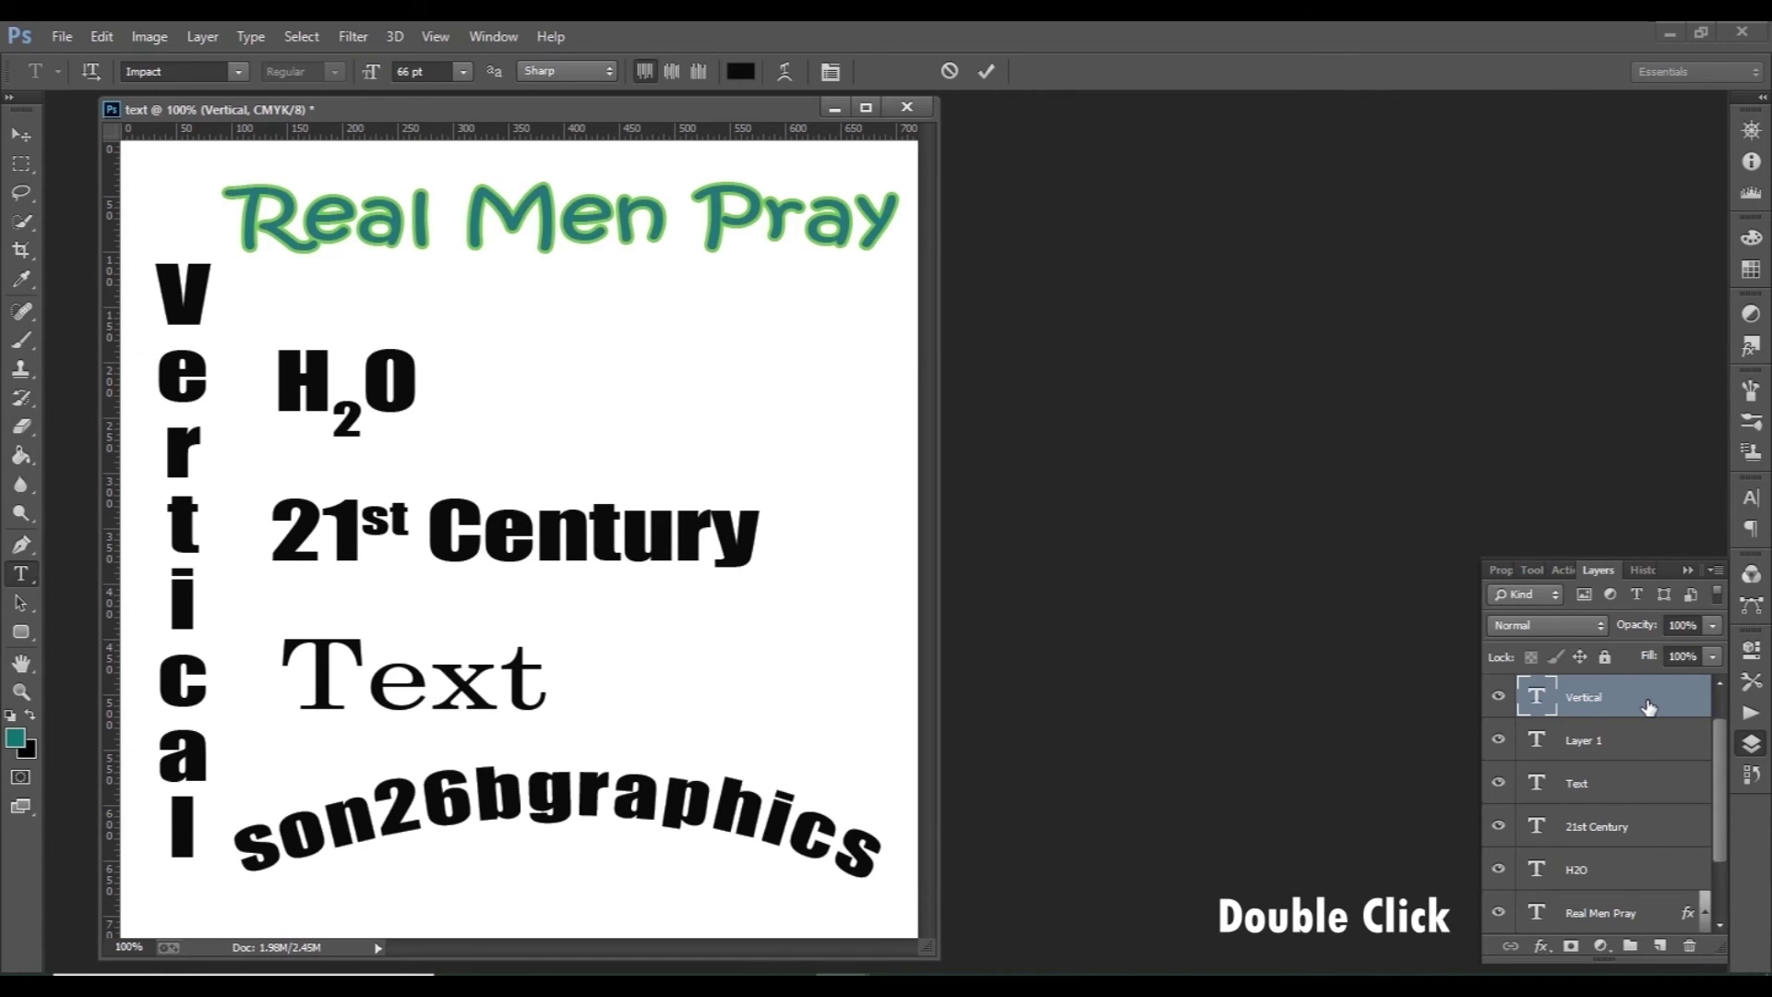
pyautogui.click(1167, 404)
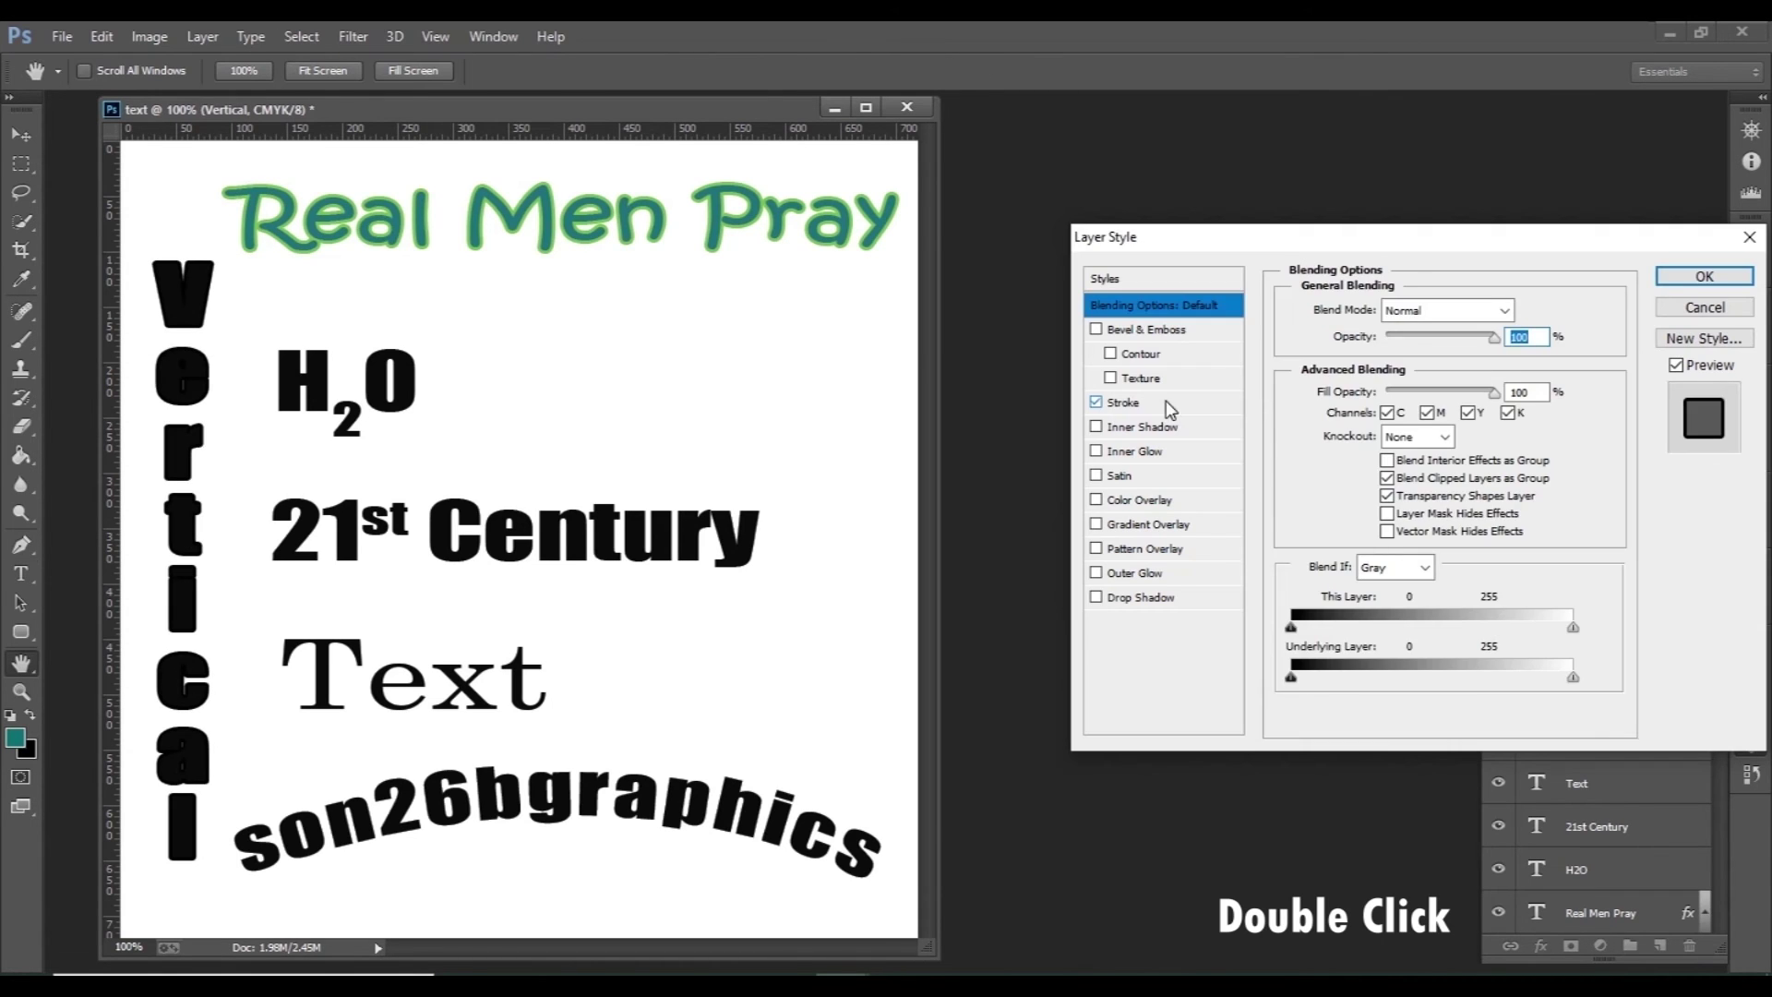
pyautogui.click(1167, 406)
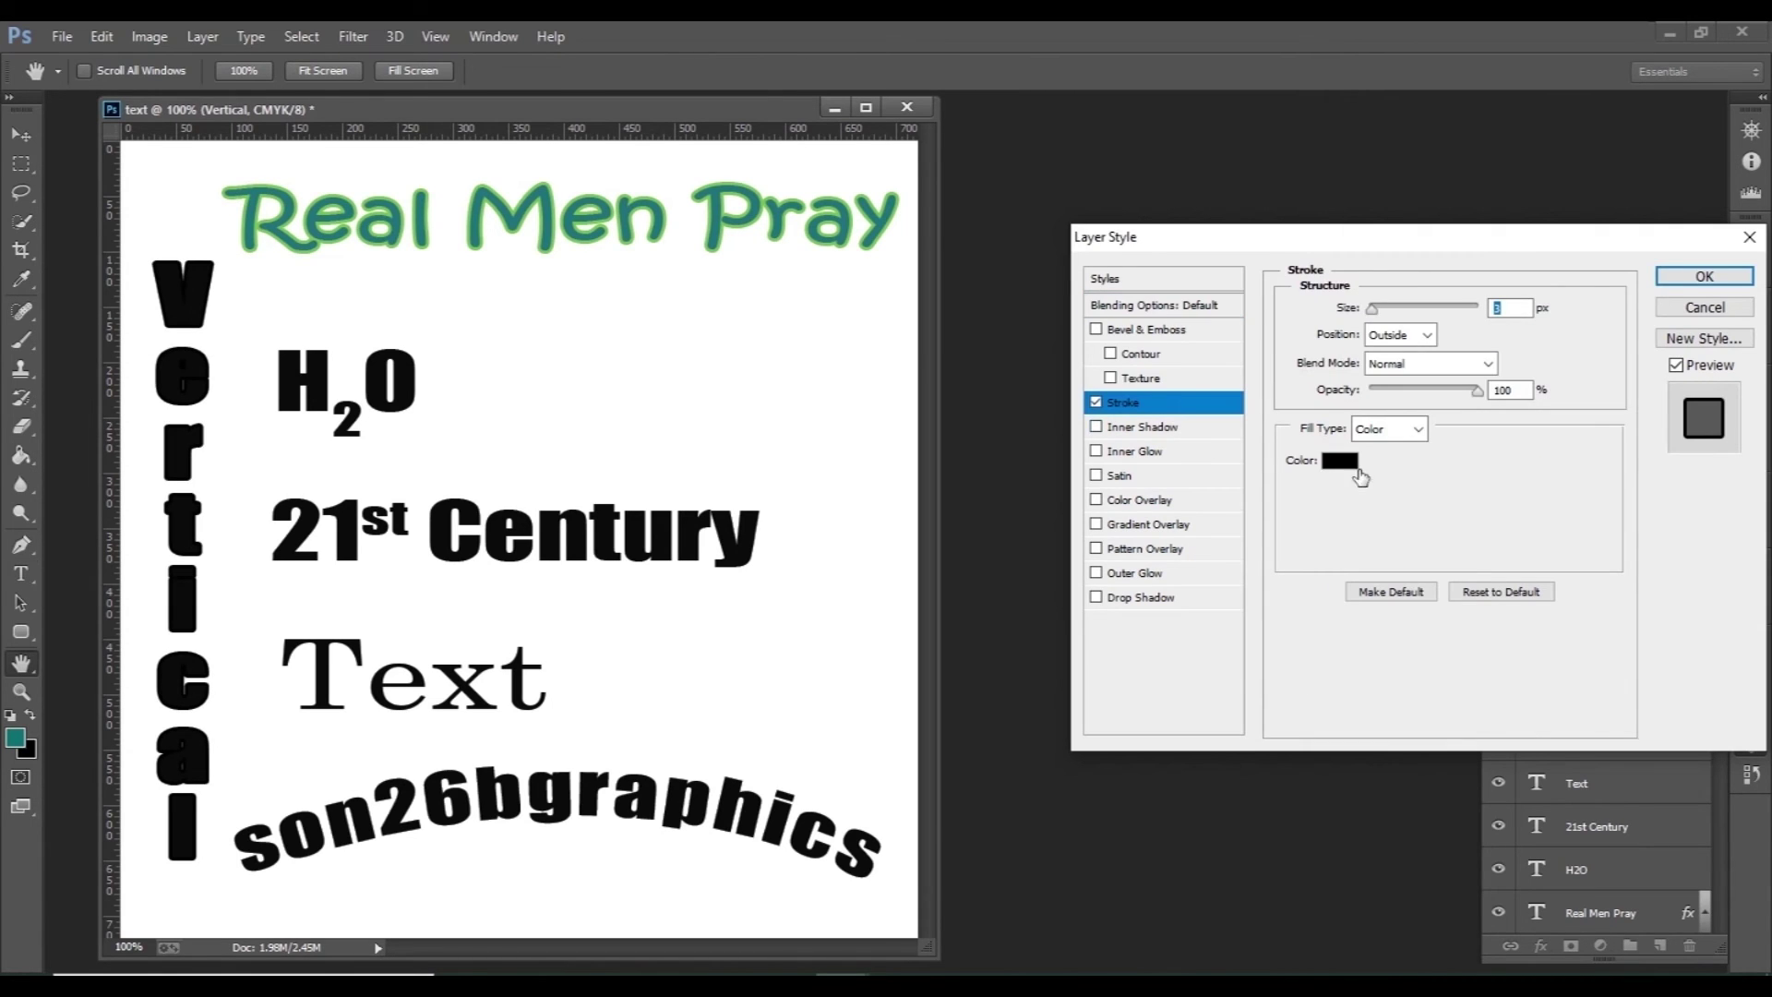
# Step: Set the "Vertical" stroke to pinkish red ee125f, make it slightly thicker and apply the layer style
pyautogui.click(1334, 463)
pyautogui.click(1370, 250)
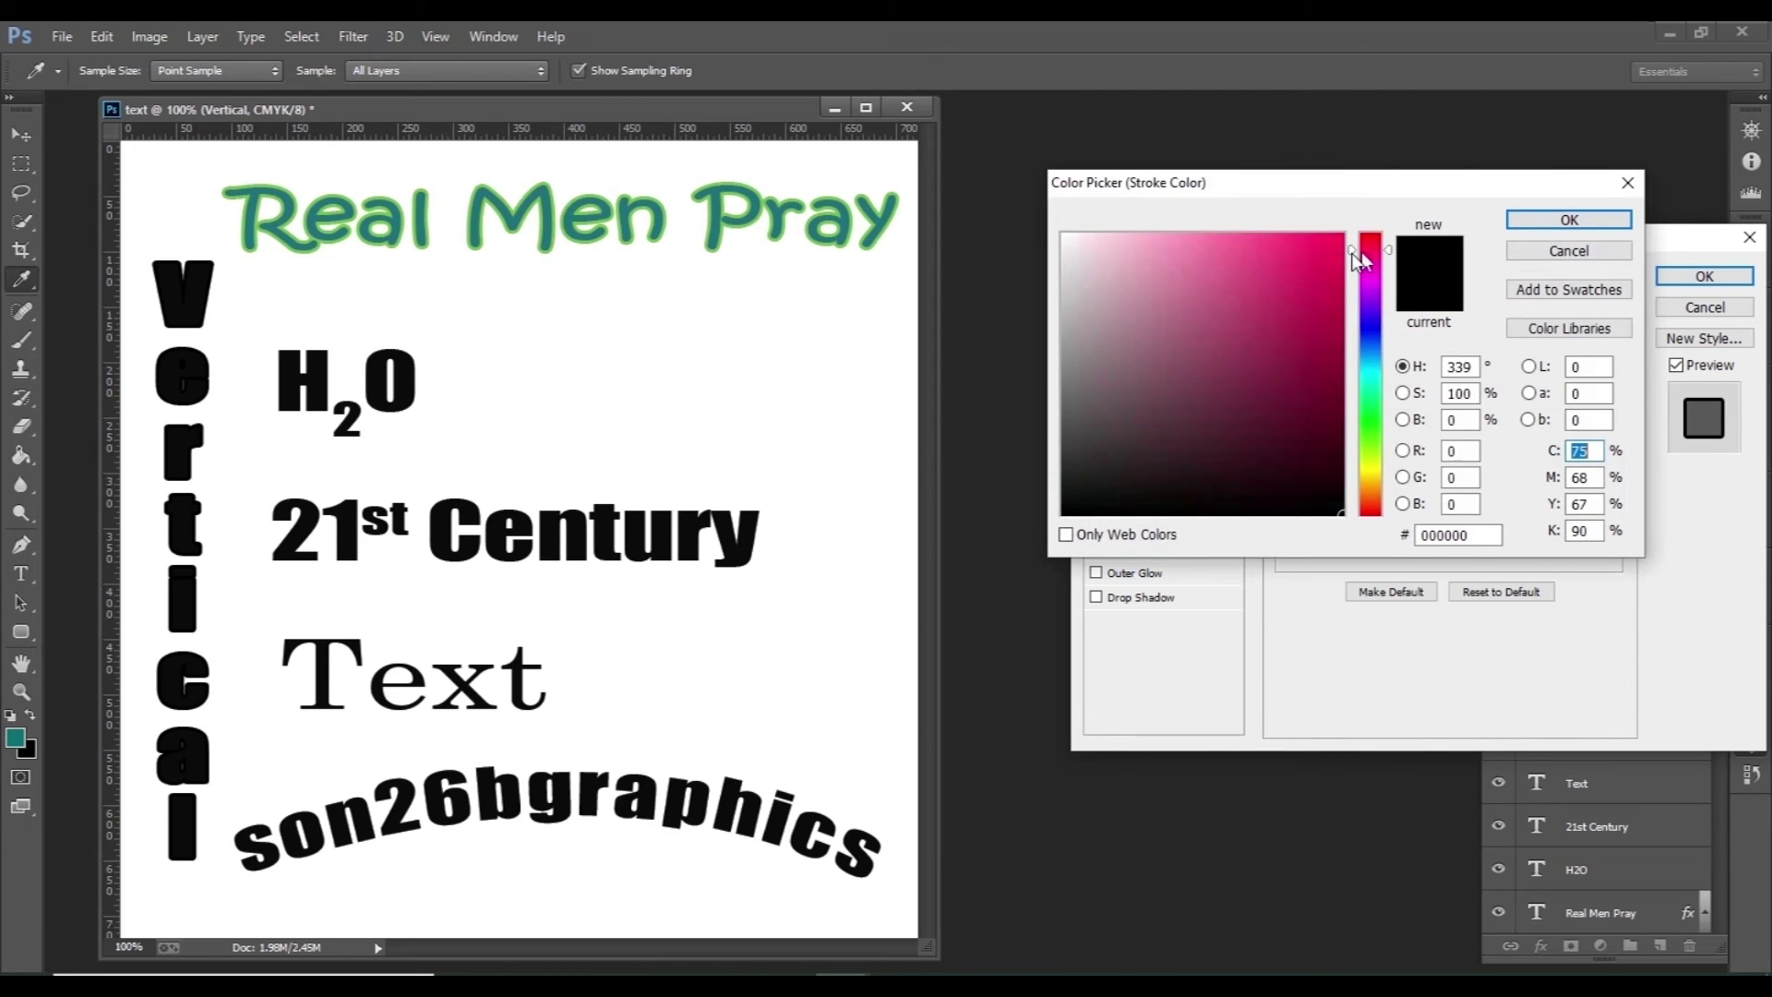
pyautogui.click(1322, 252)
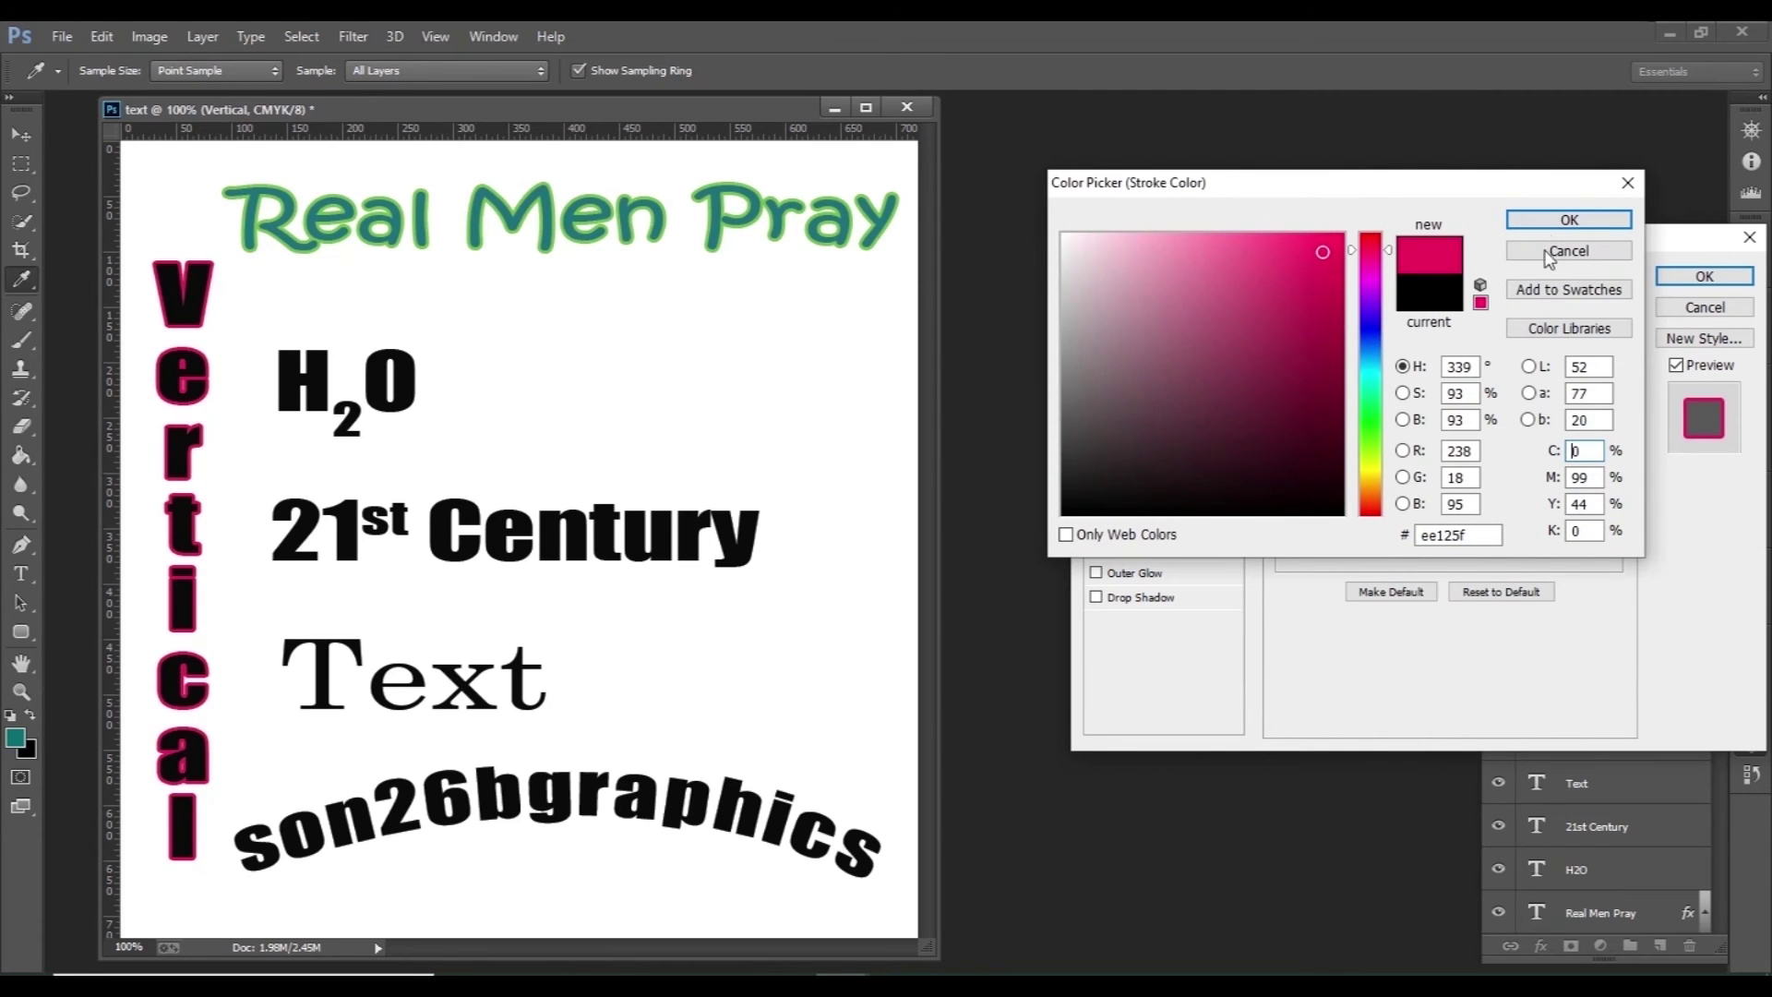
pyautogui.click(1569, 220)
pyautogui.moveTo(1374, 314); pyautogui.dragTo(1377, 313)
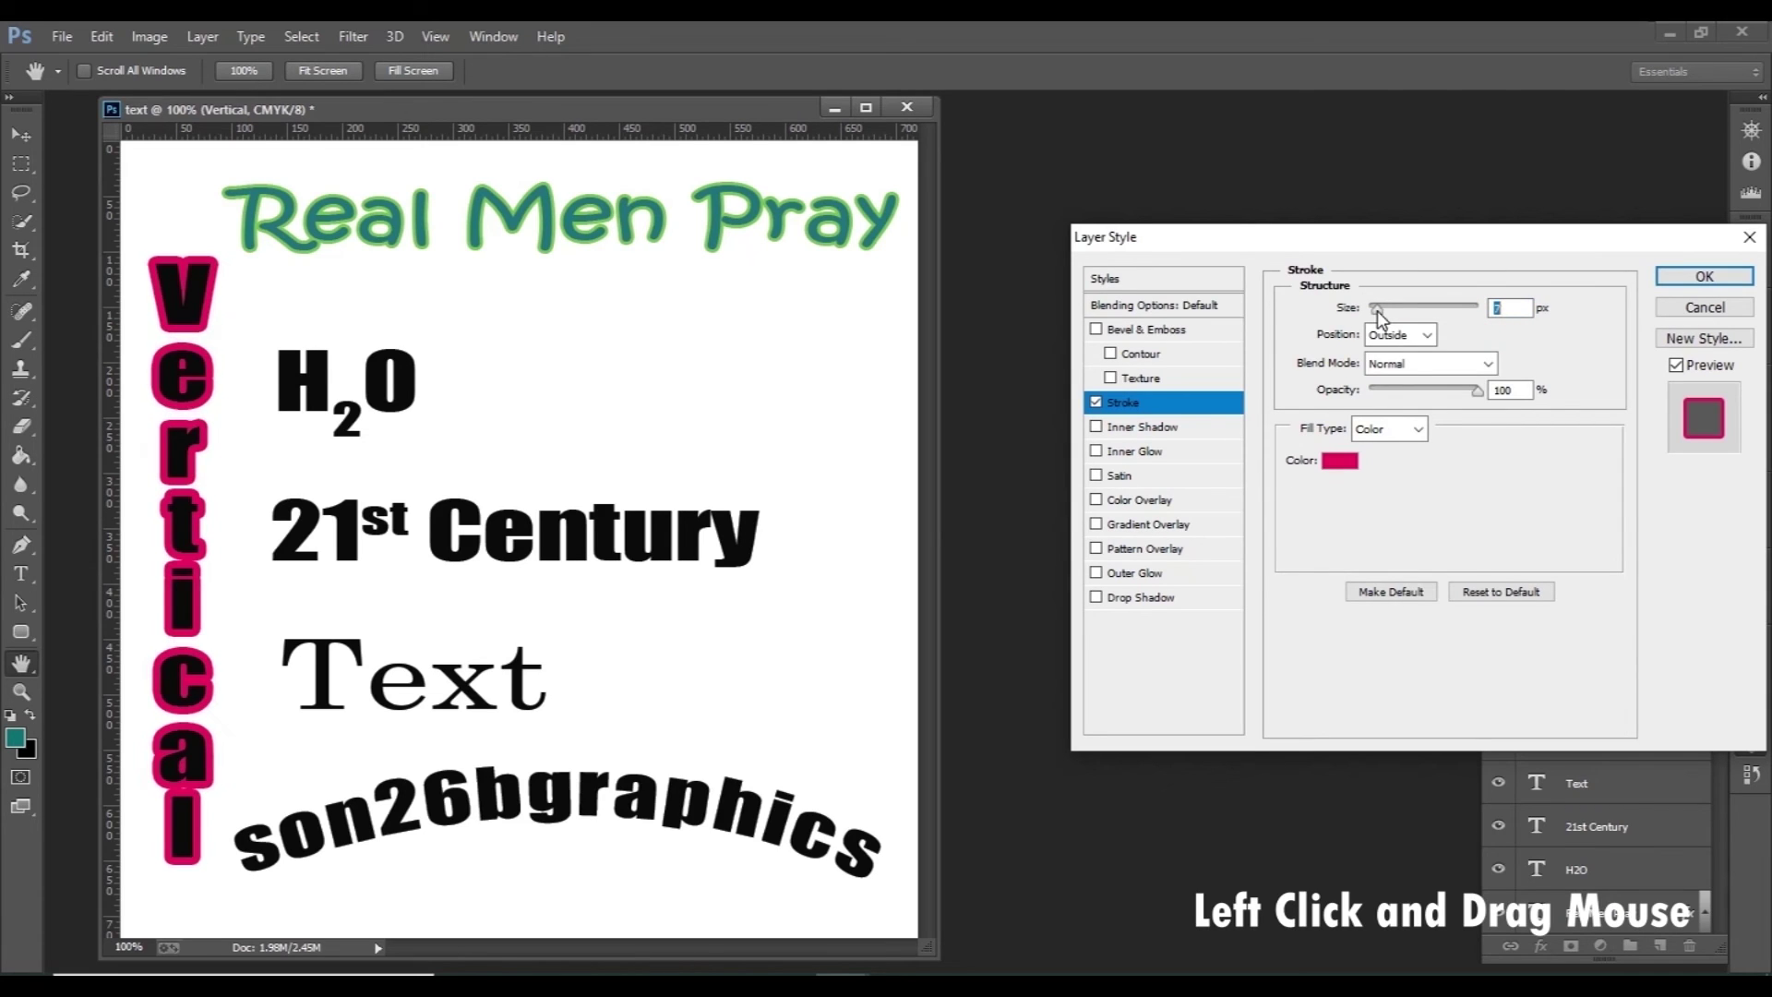
pyautogui.click(1668, 277)
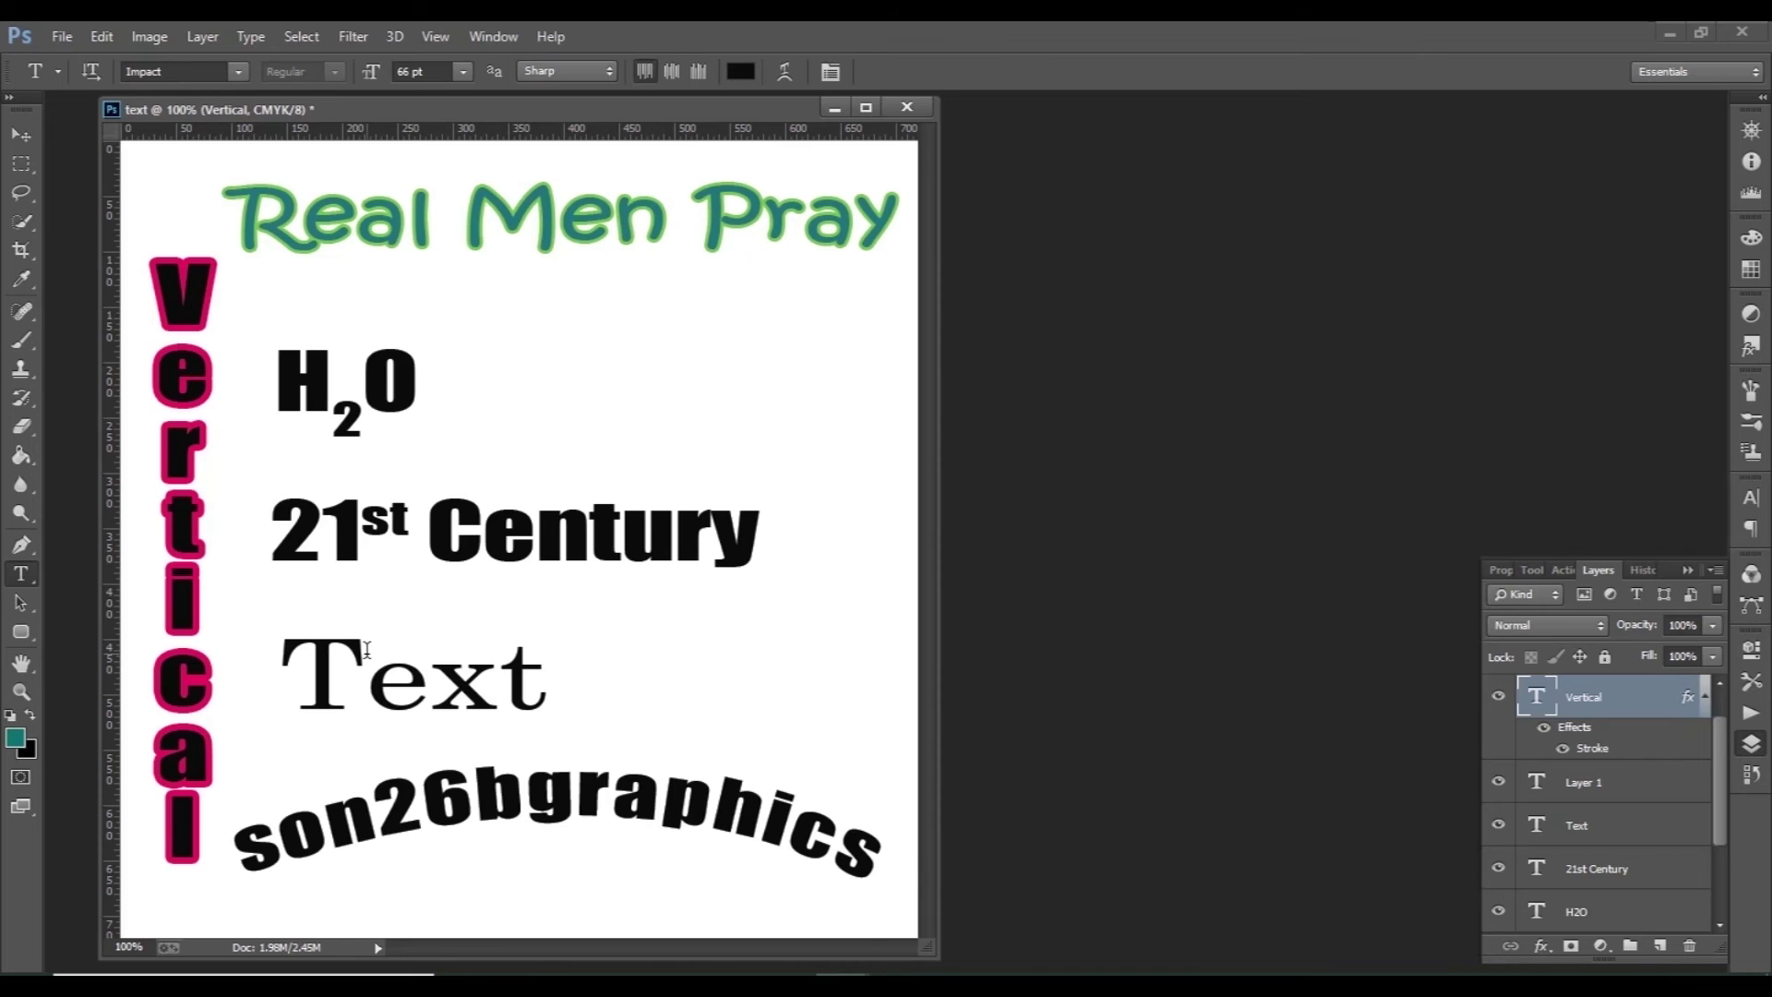
# Step: Set the foreground color to dark green 0c574f
pyautogui.scroll(-3, 1564, 831)
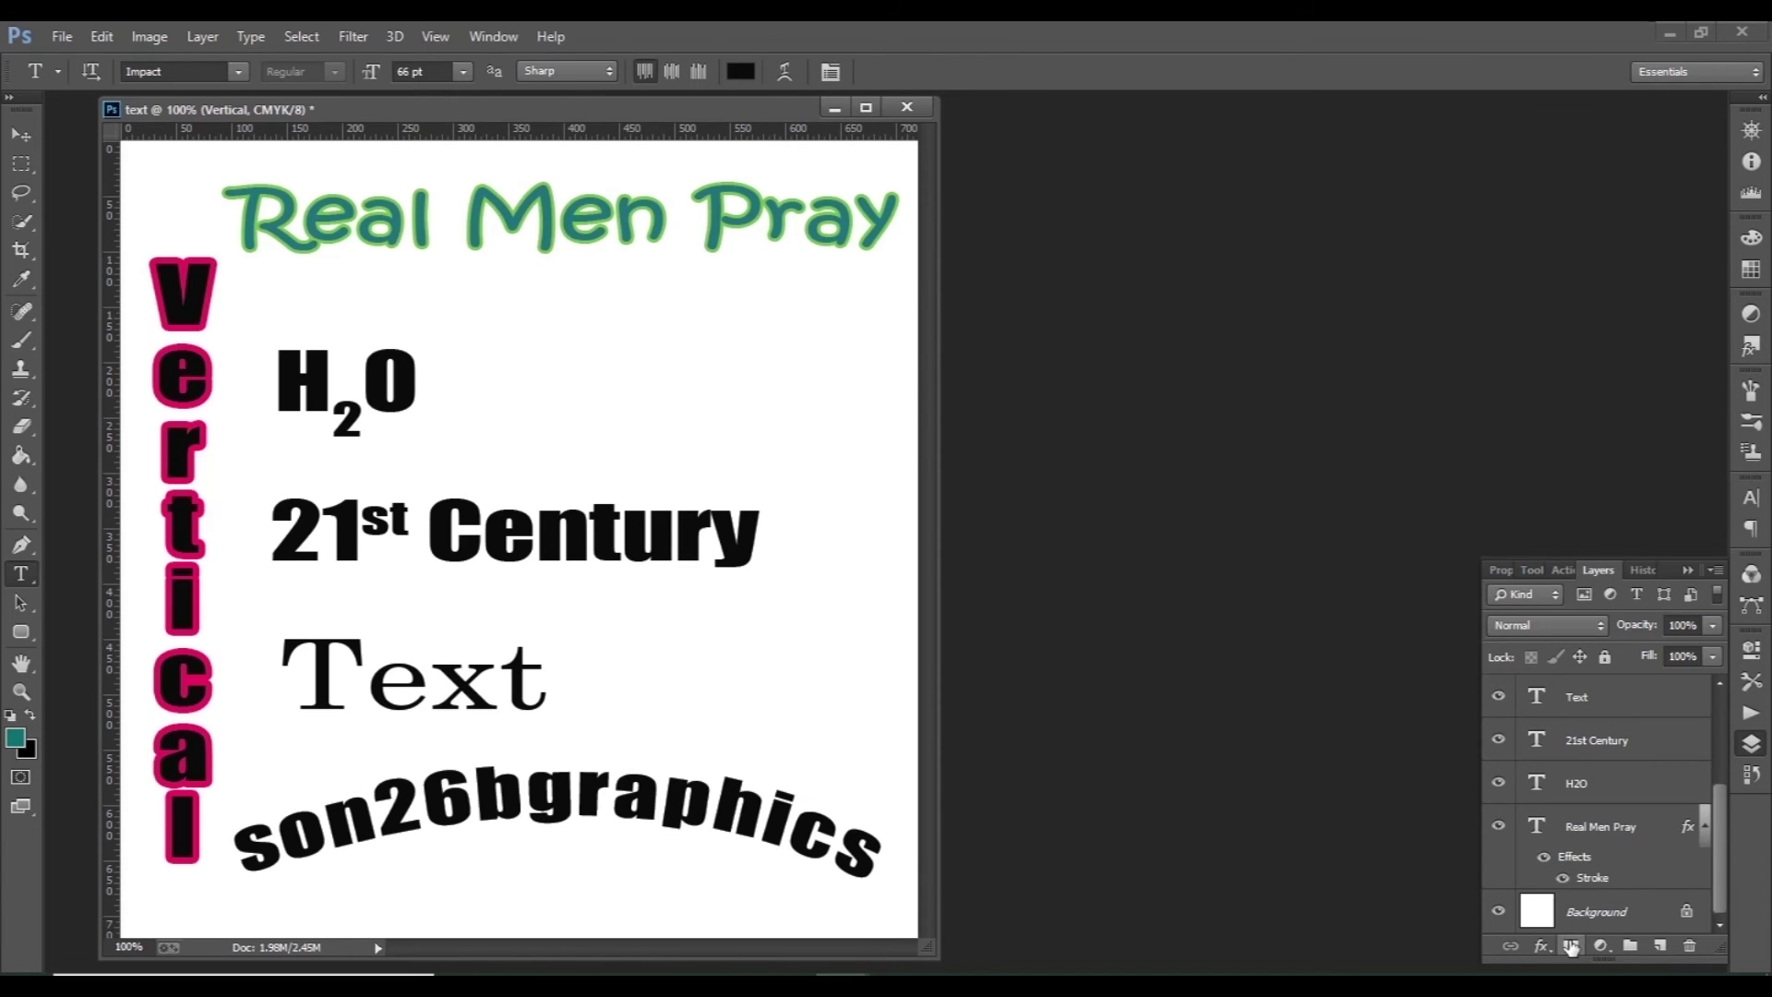
pyautogui.click(16, 738)
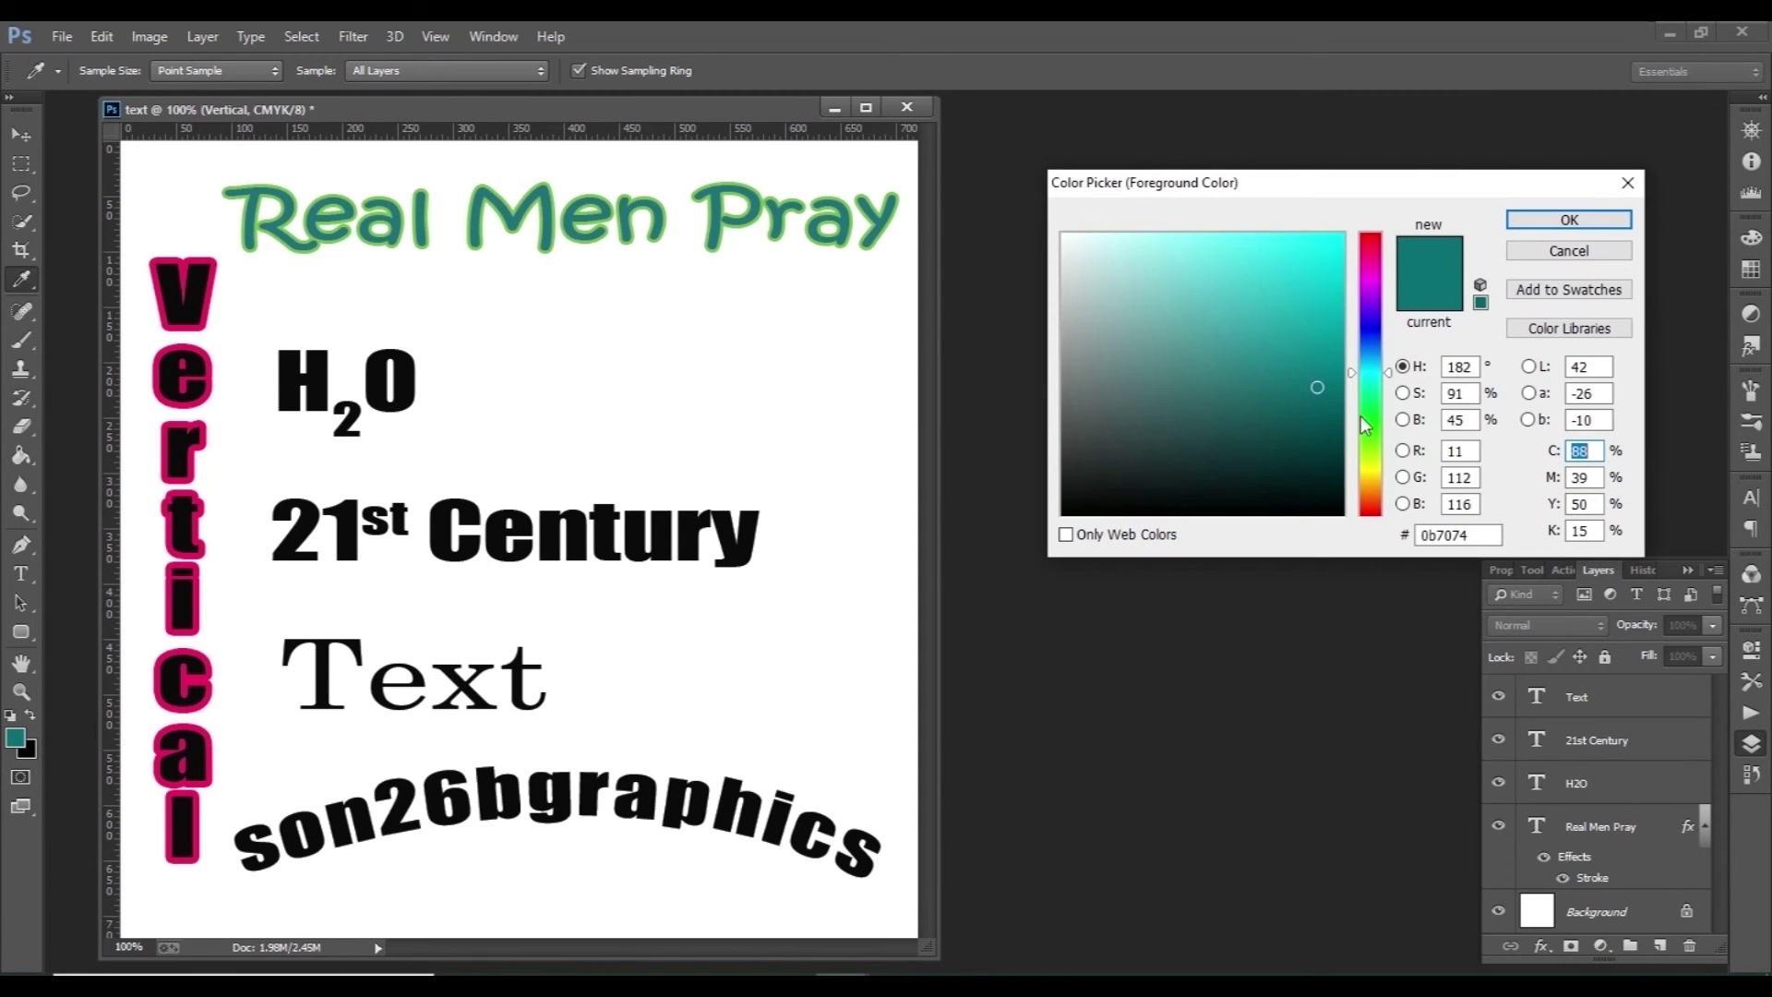
pyautogui.click(1352, 381)
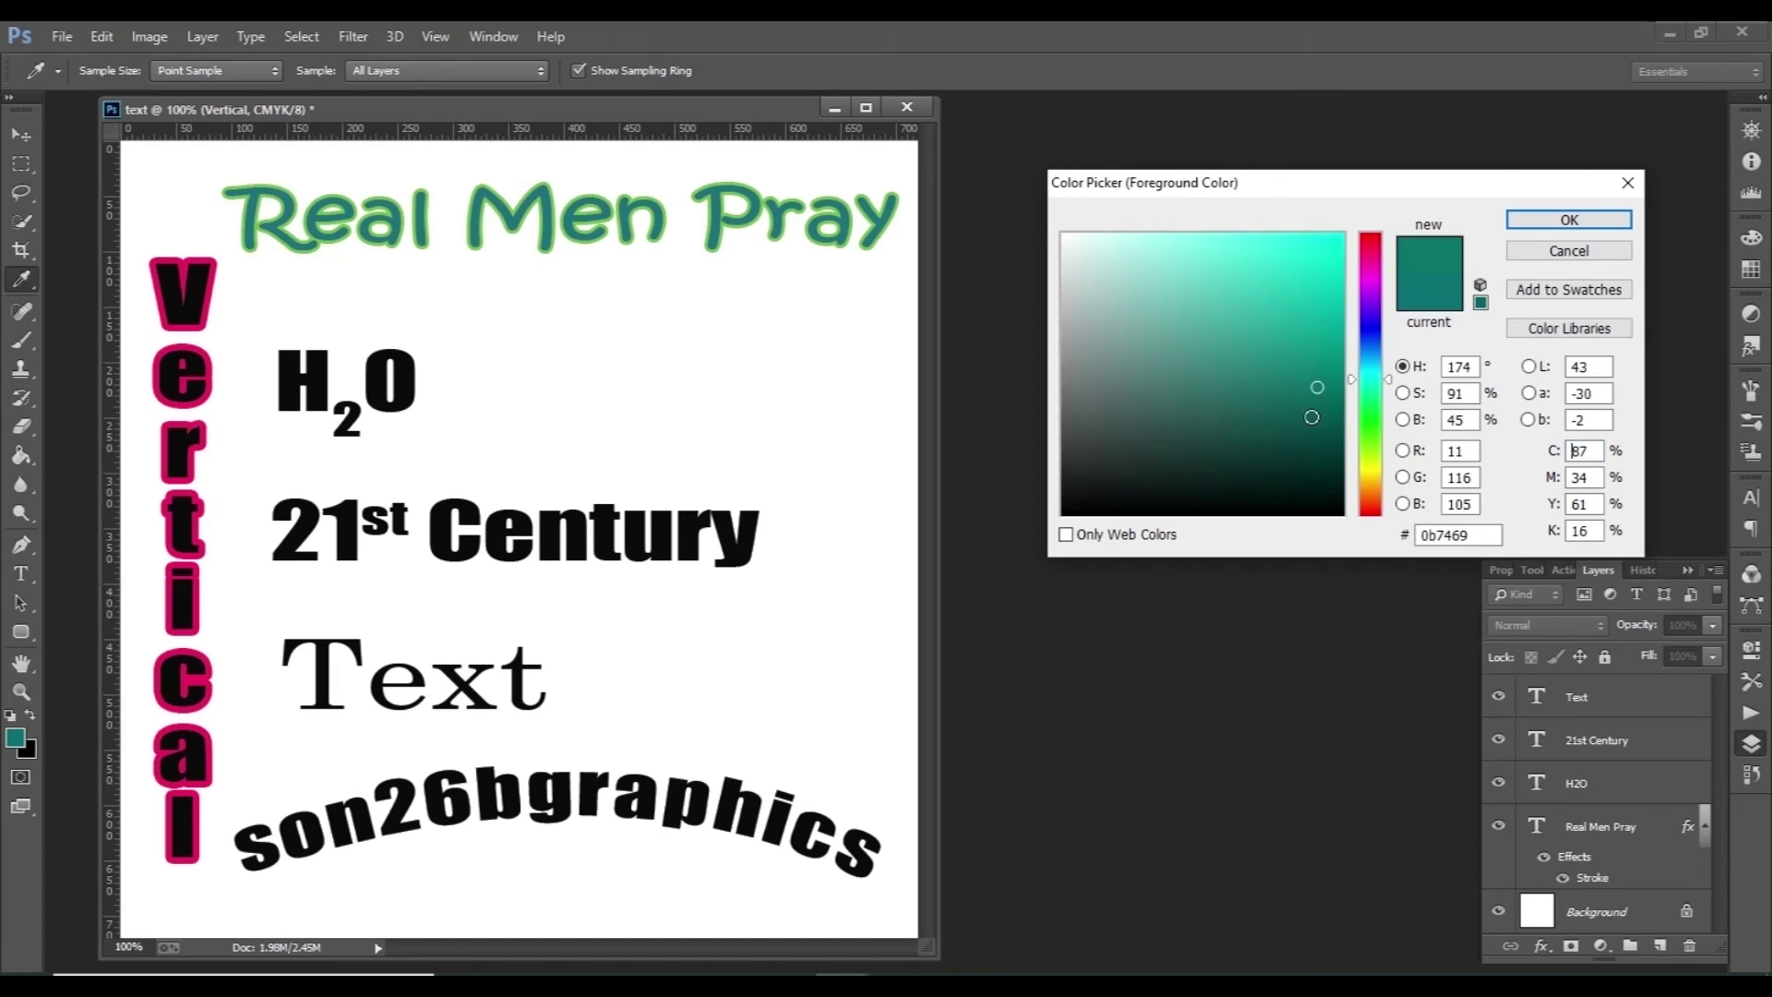
pyautogui.click(1299, 417)
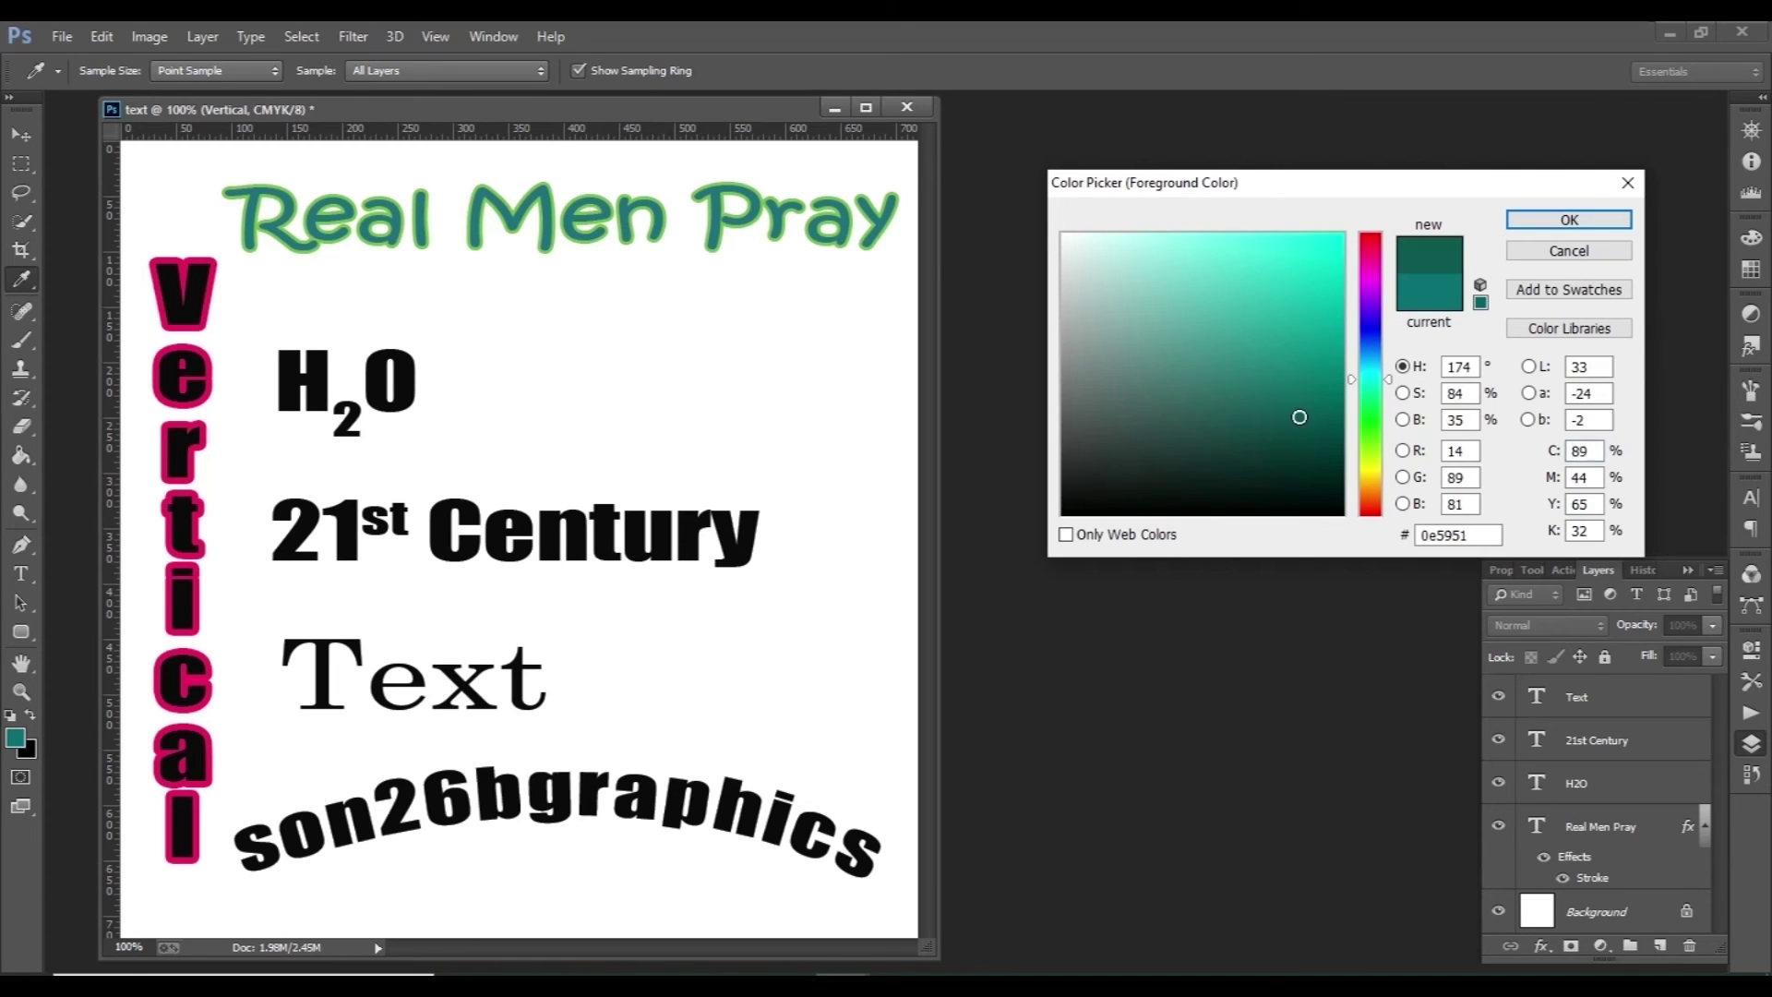
pyautogui.click(1305, 435)
pyautogui.click(1305, 420)
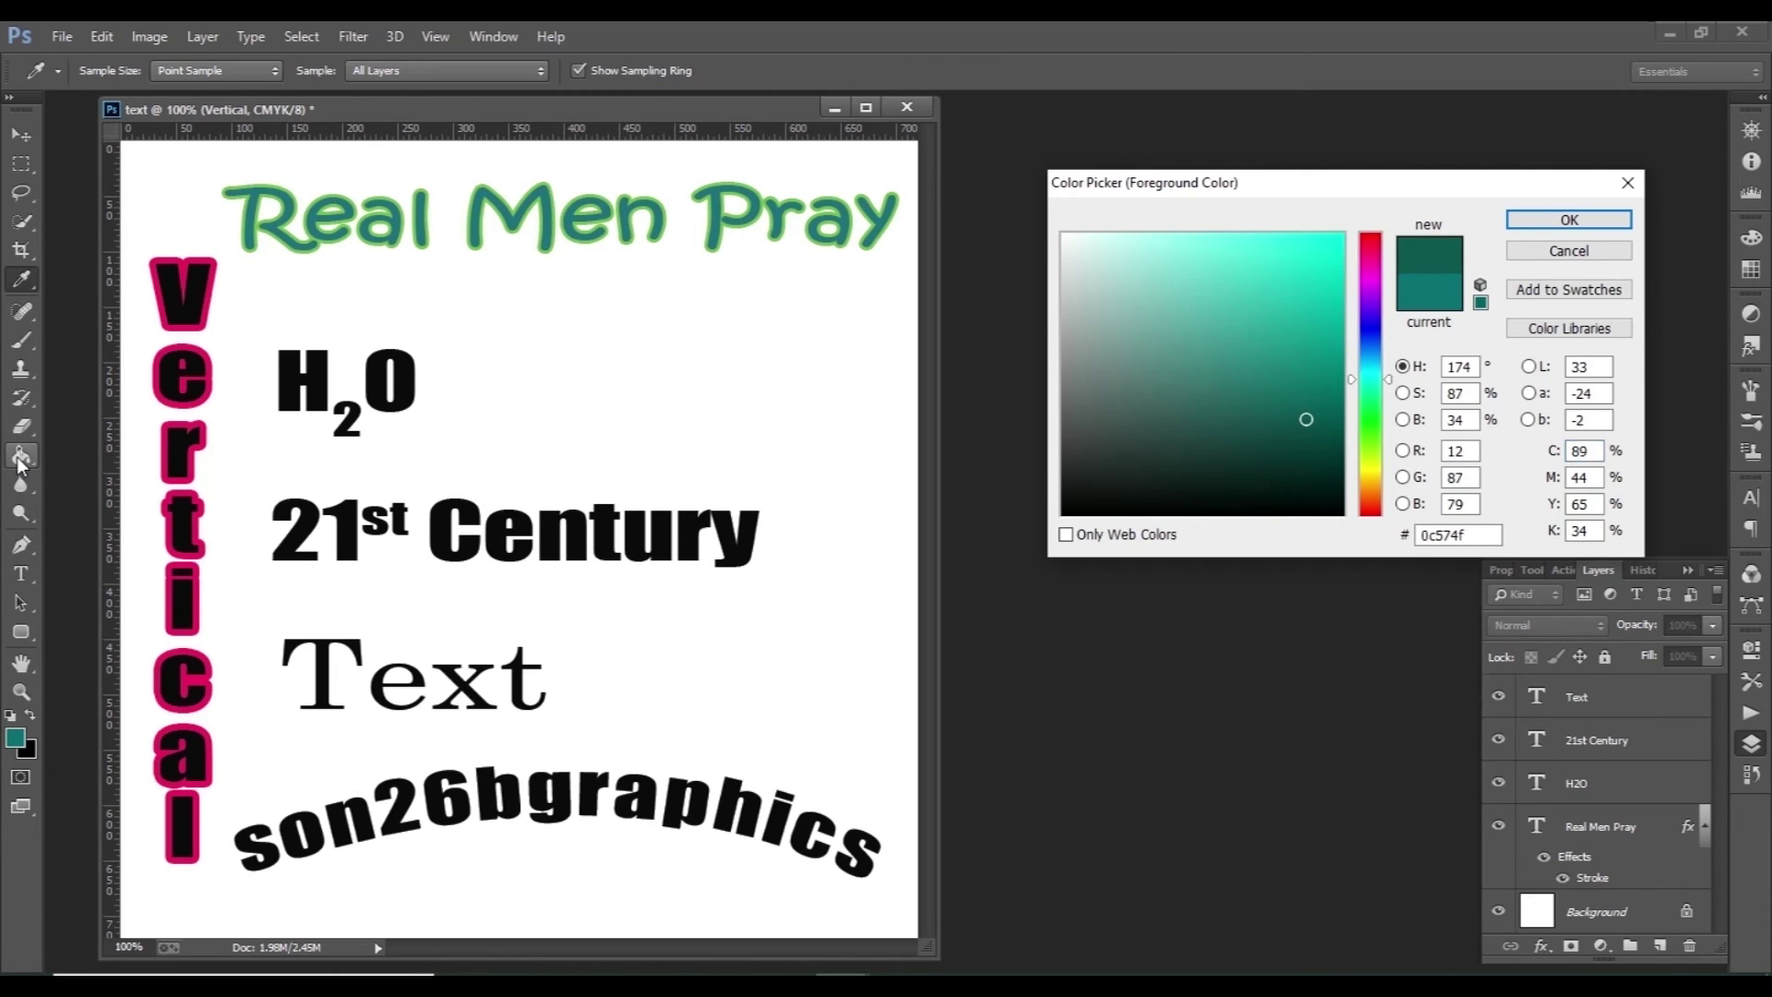
pyautogui.click(1542, 221)
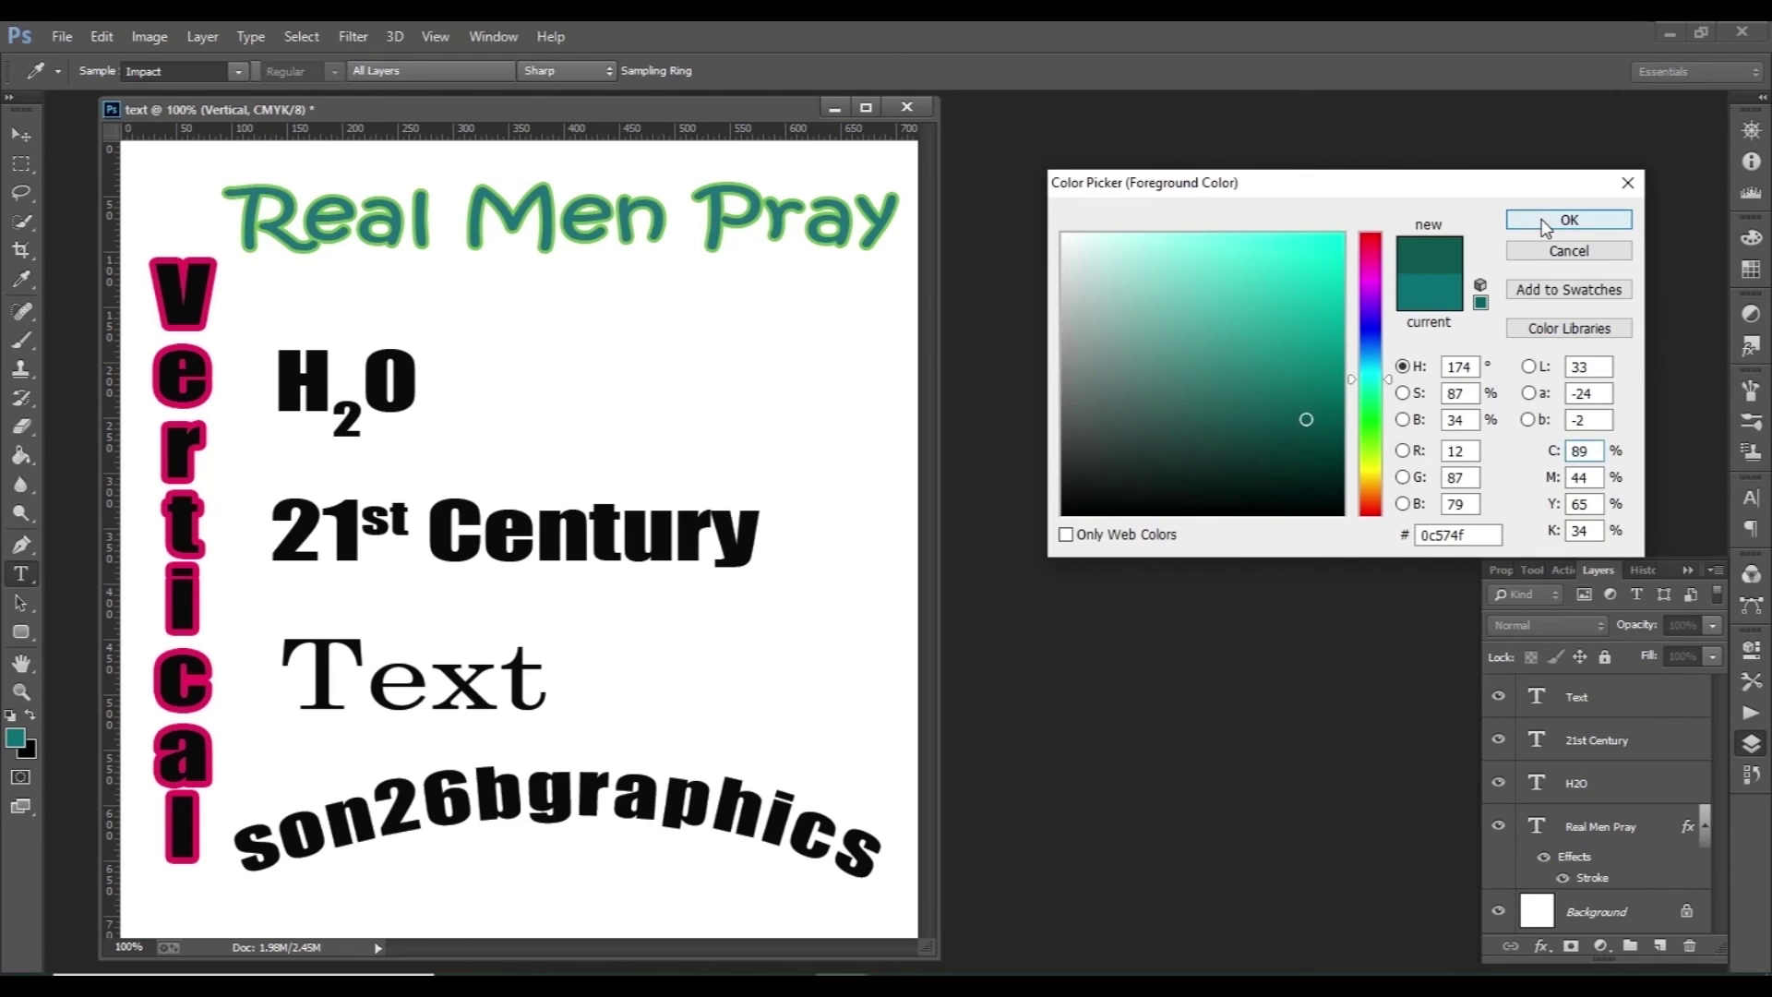
# Step: Fill the Background layer with the dark green foreground color using the Paint Bucket tool
pyautogui.click(19, 459)
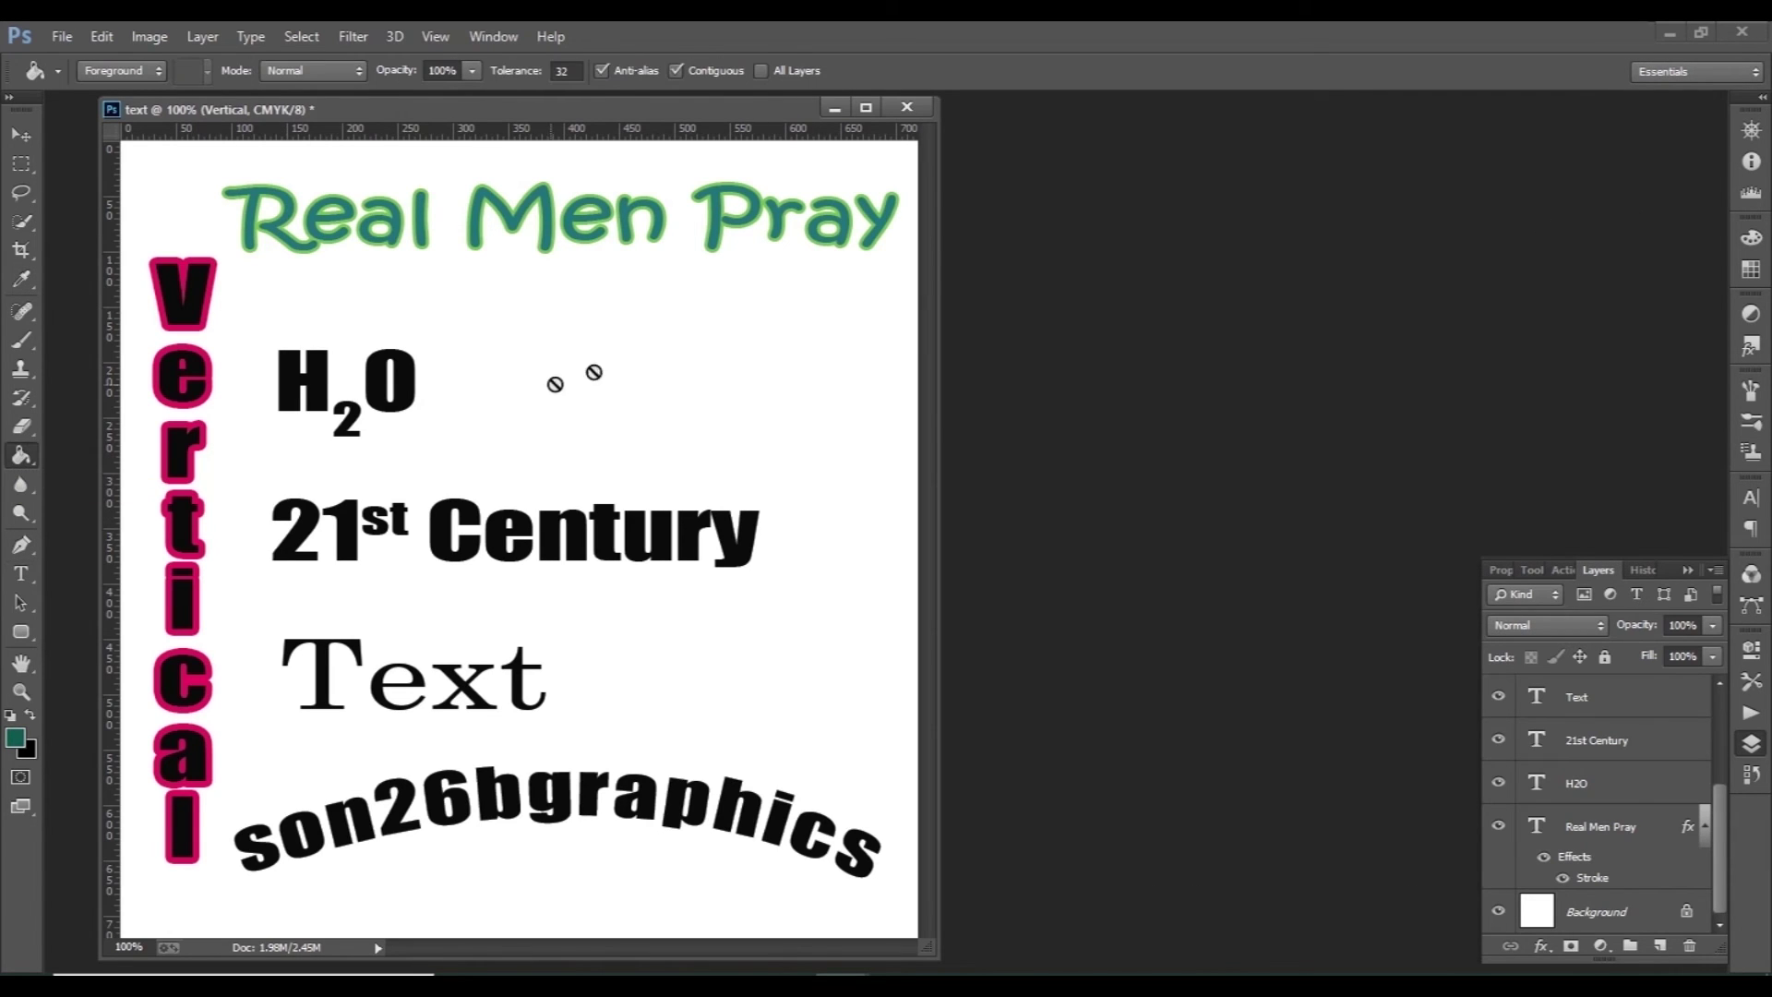
pyautogui.click(1598, 923)
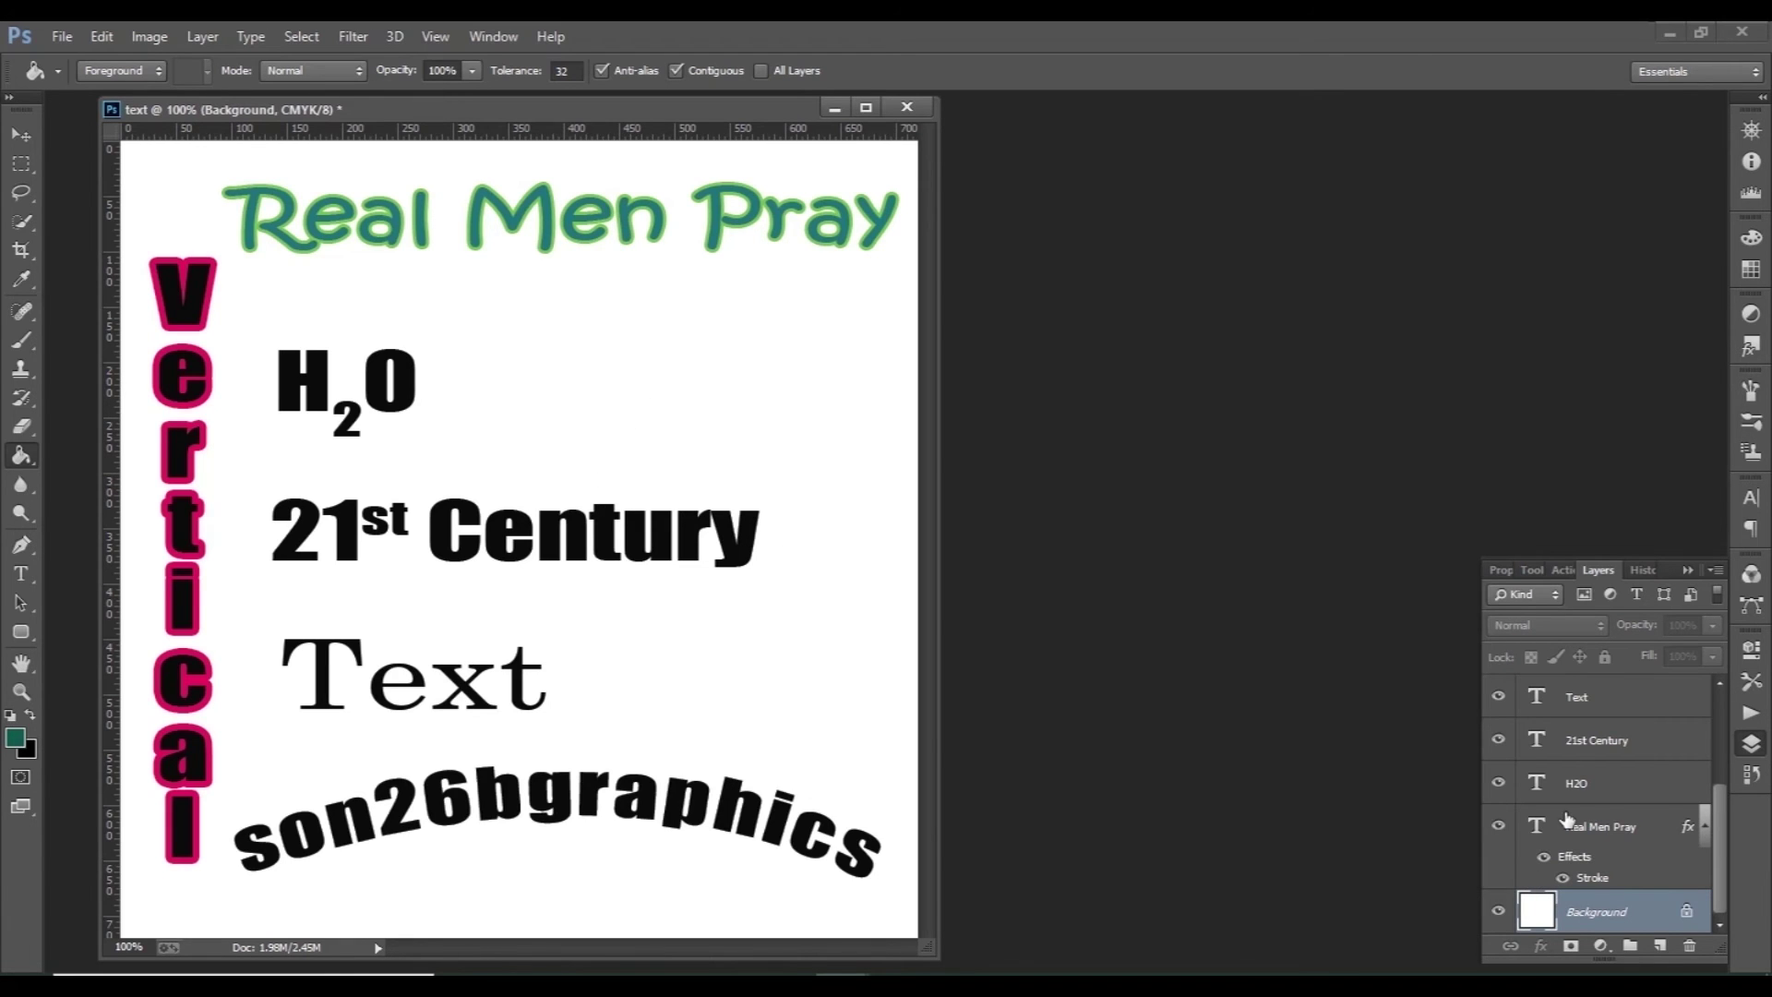
pyautogui.click(1553, 786)
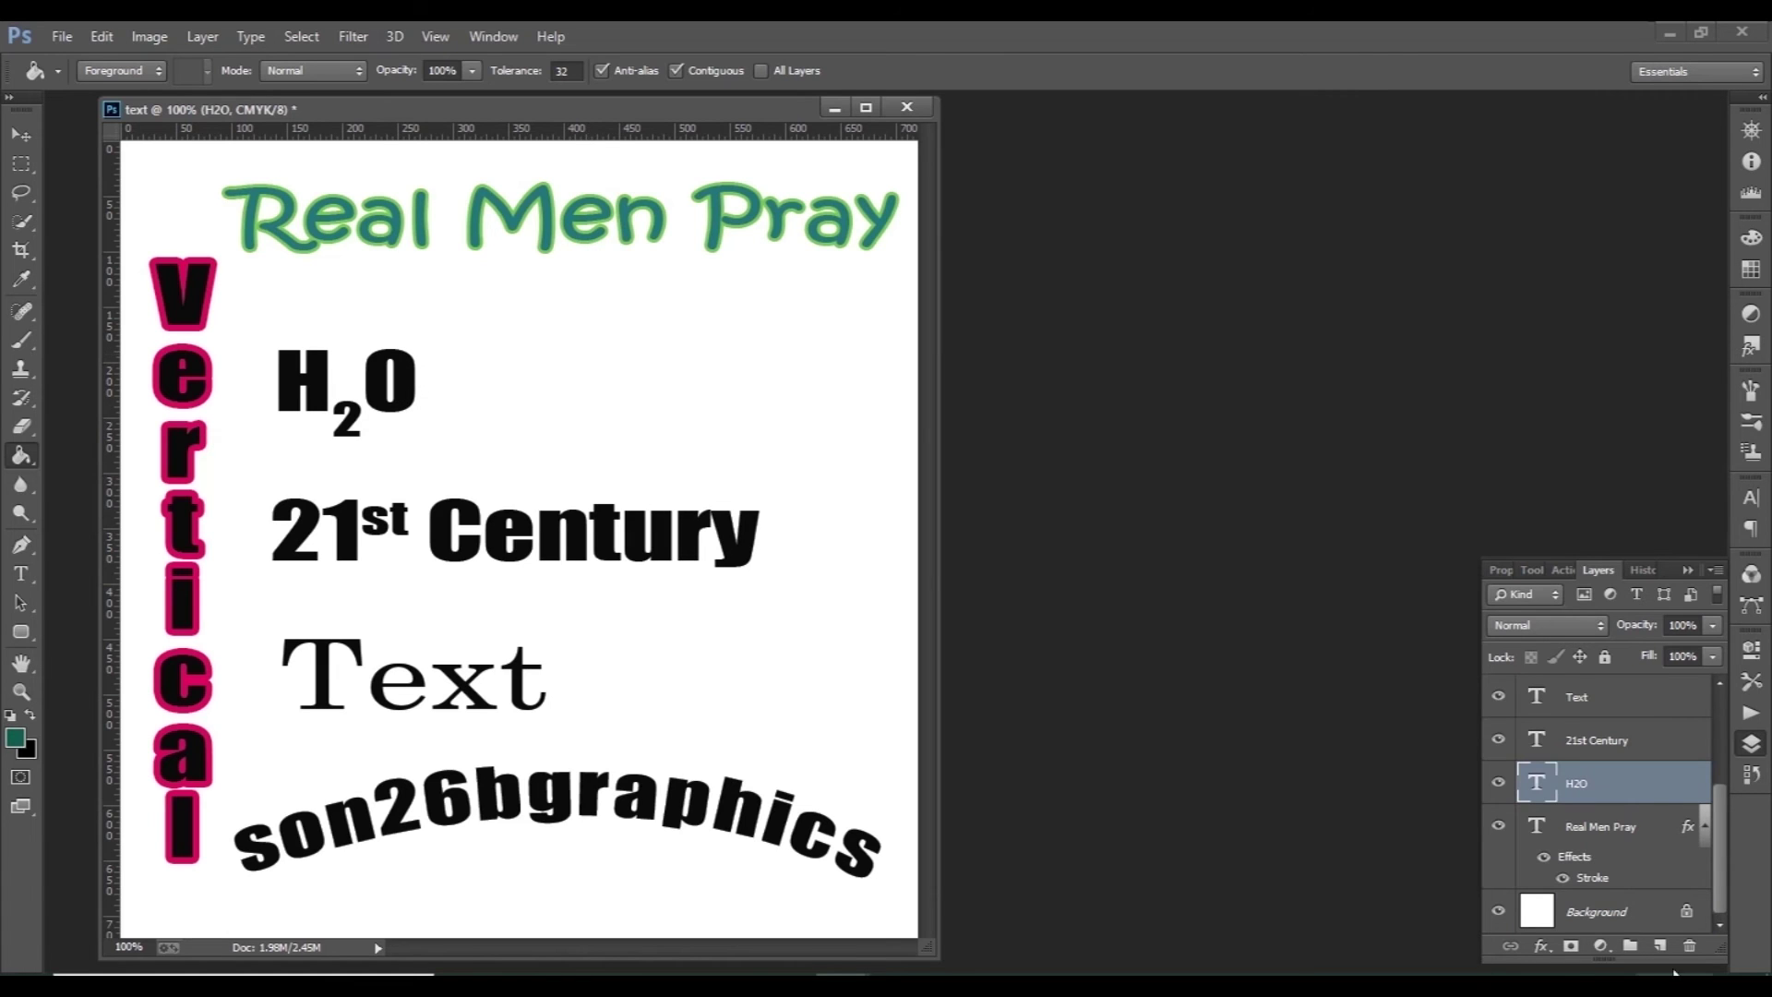
pyautogui.click(1598, 914)
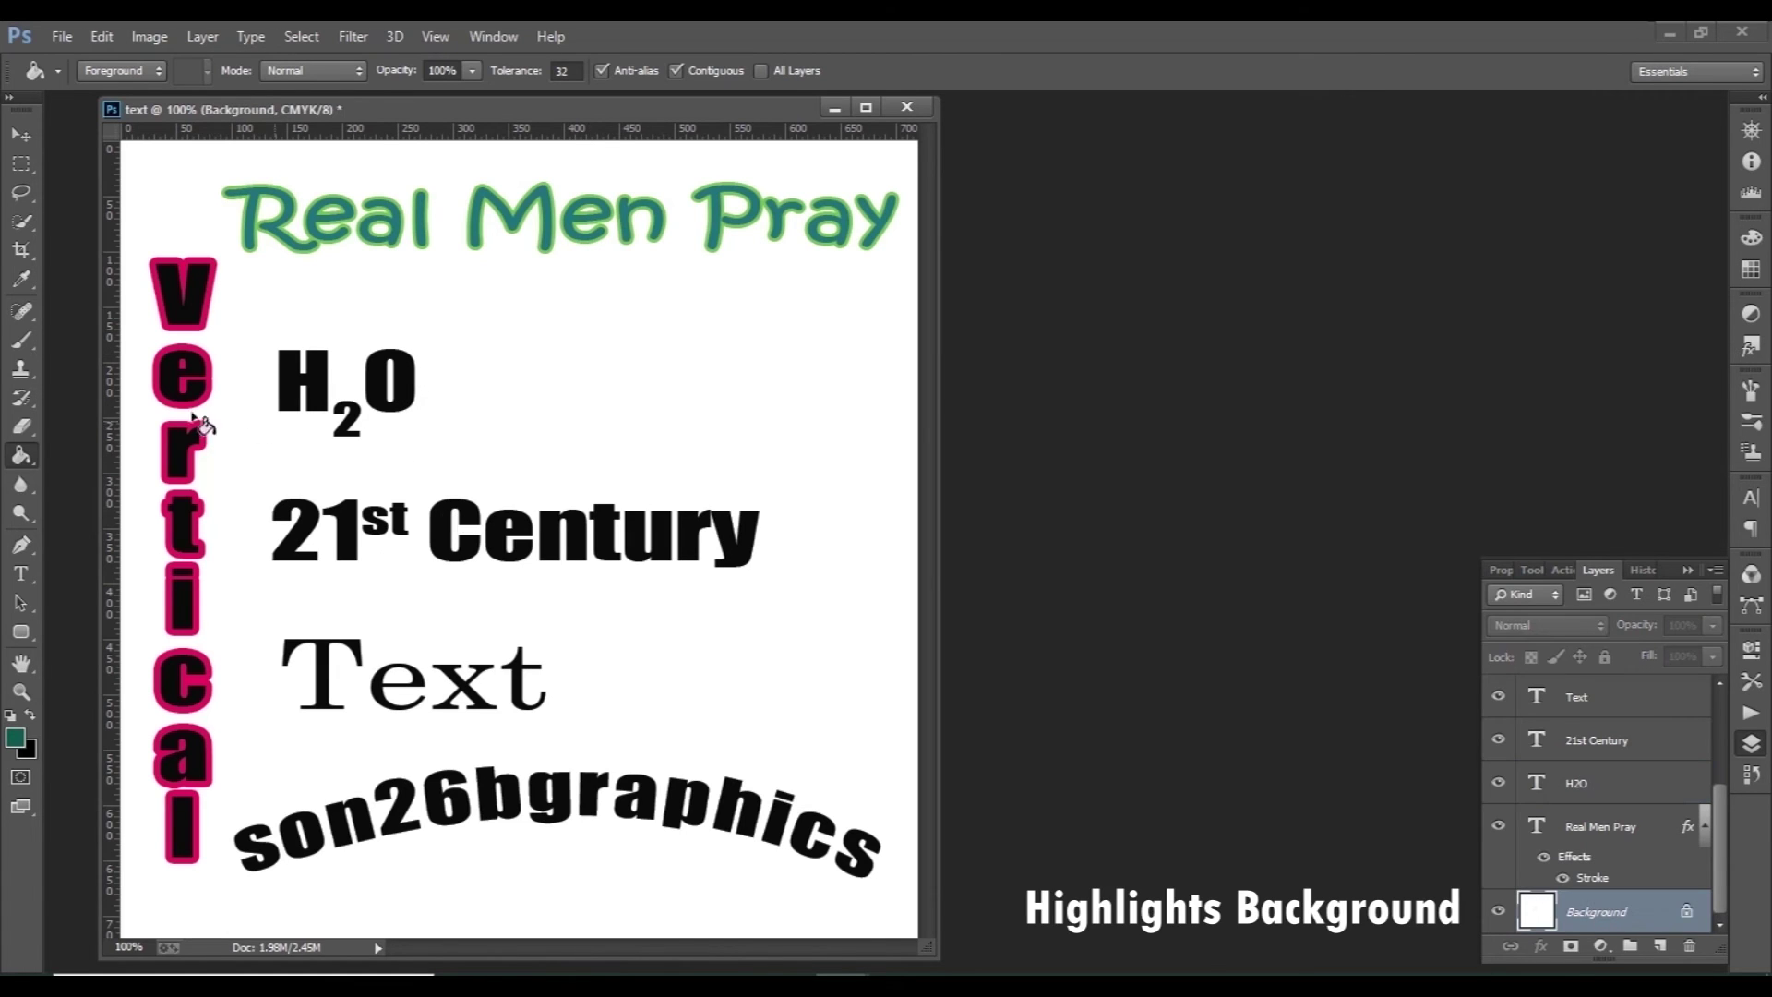
pyautogui.click(520, 423)
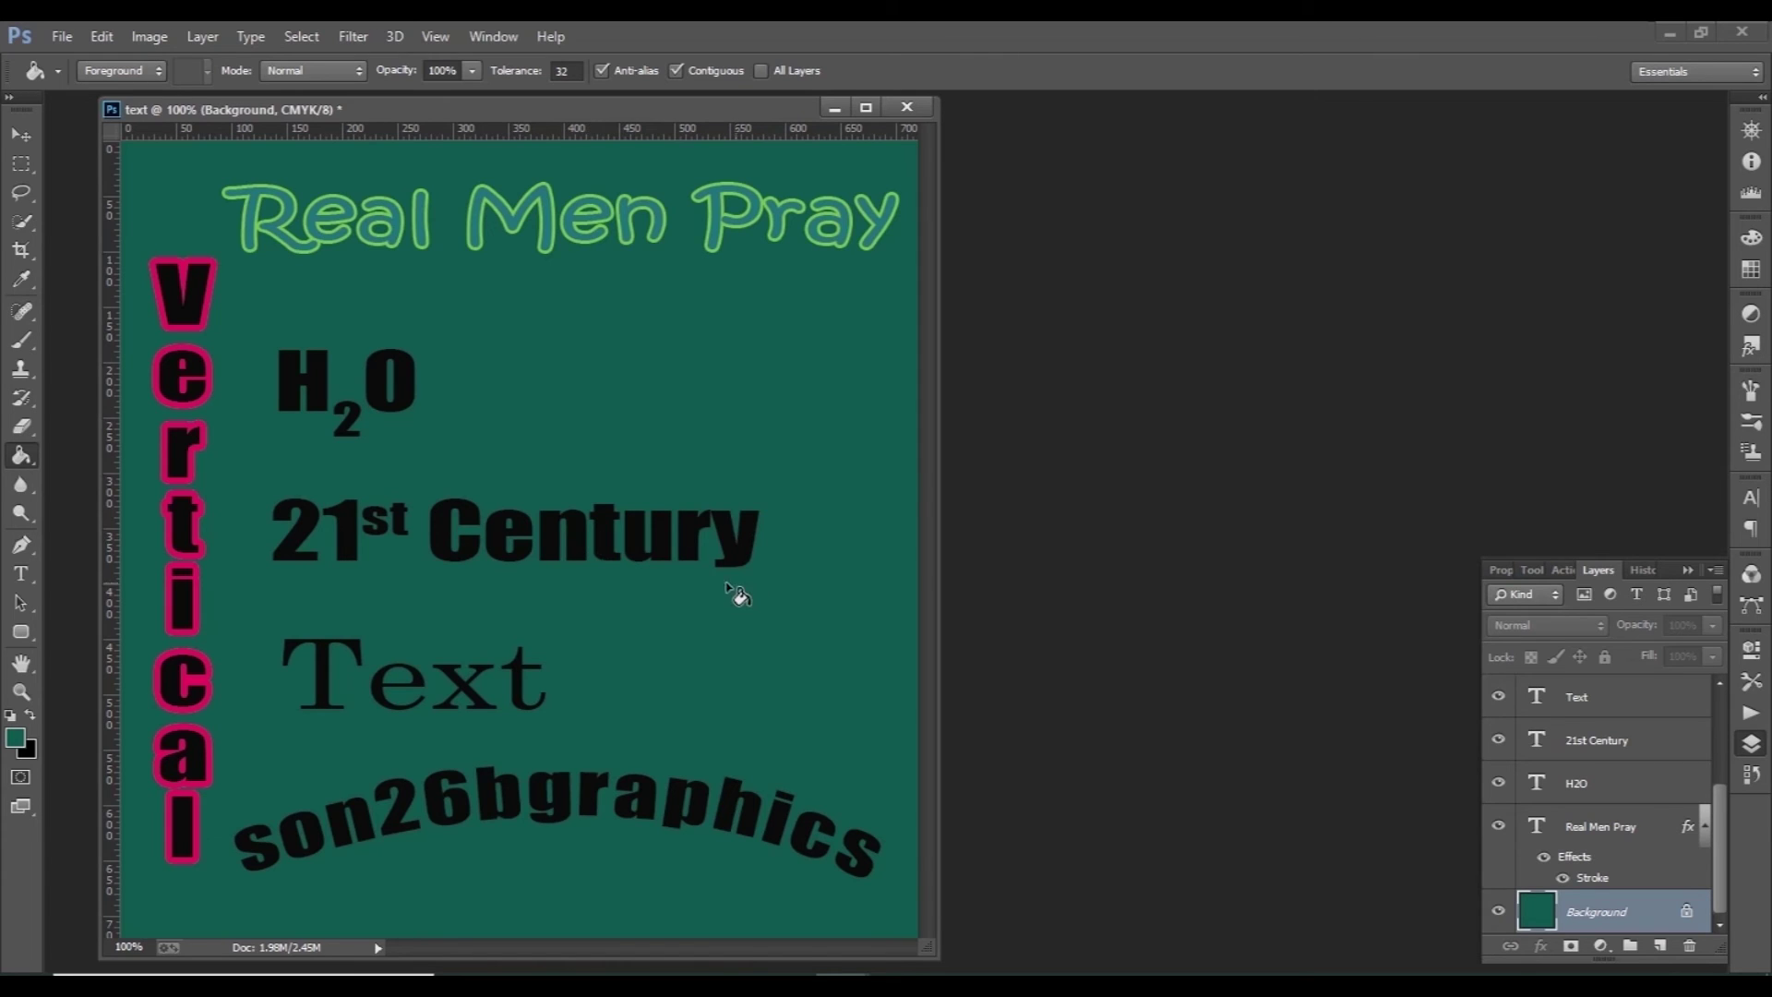
# Step: Move the "H2O" text to the right and slightly up, centering it roughly beneath "Real Men Pray"
pyautogui.click(21, 136)
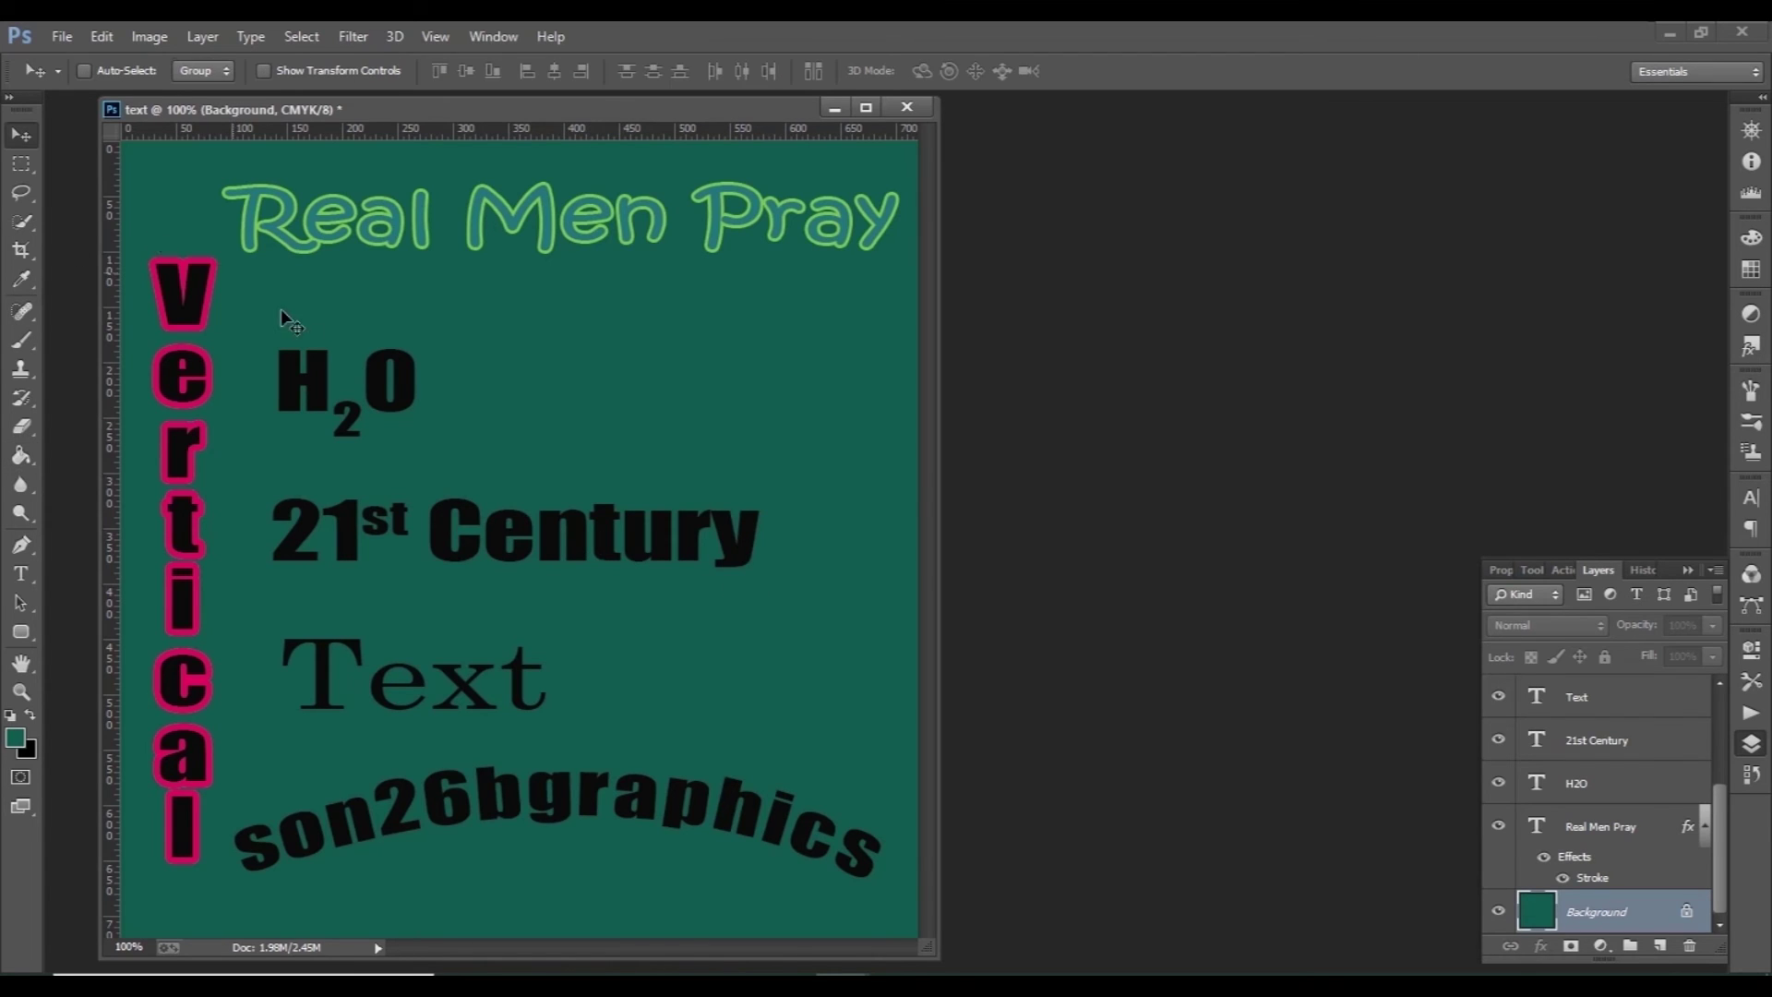
pyautogui.keyDown('ctrl'); pyautogui.click(388, 392); pyautogui.keyUp('ctrl')
pyautogui.moveTo(388, 391); pyautogui.dragTo(528, 378)
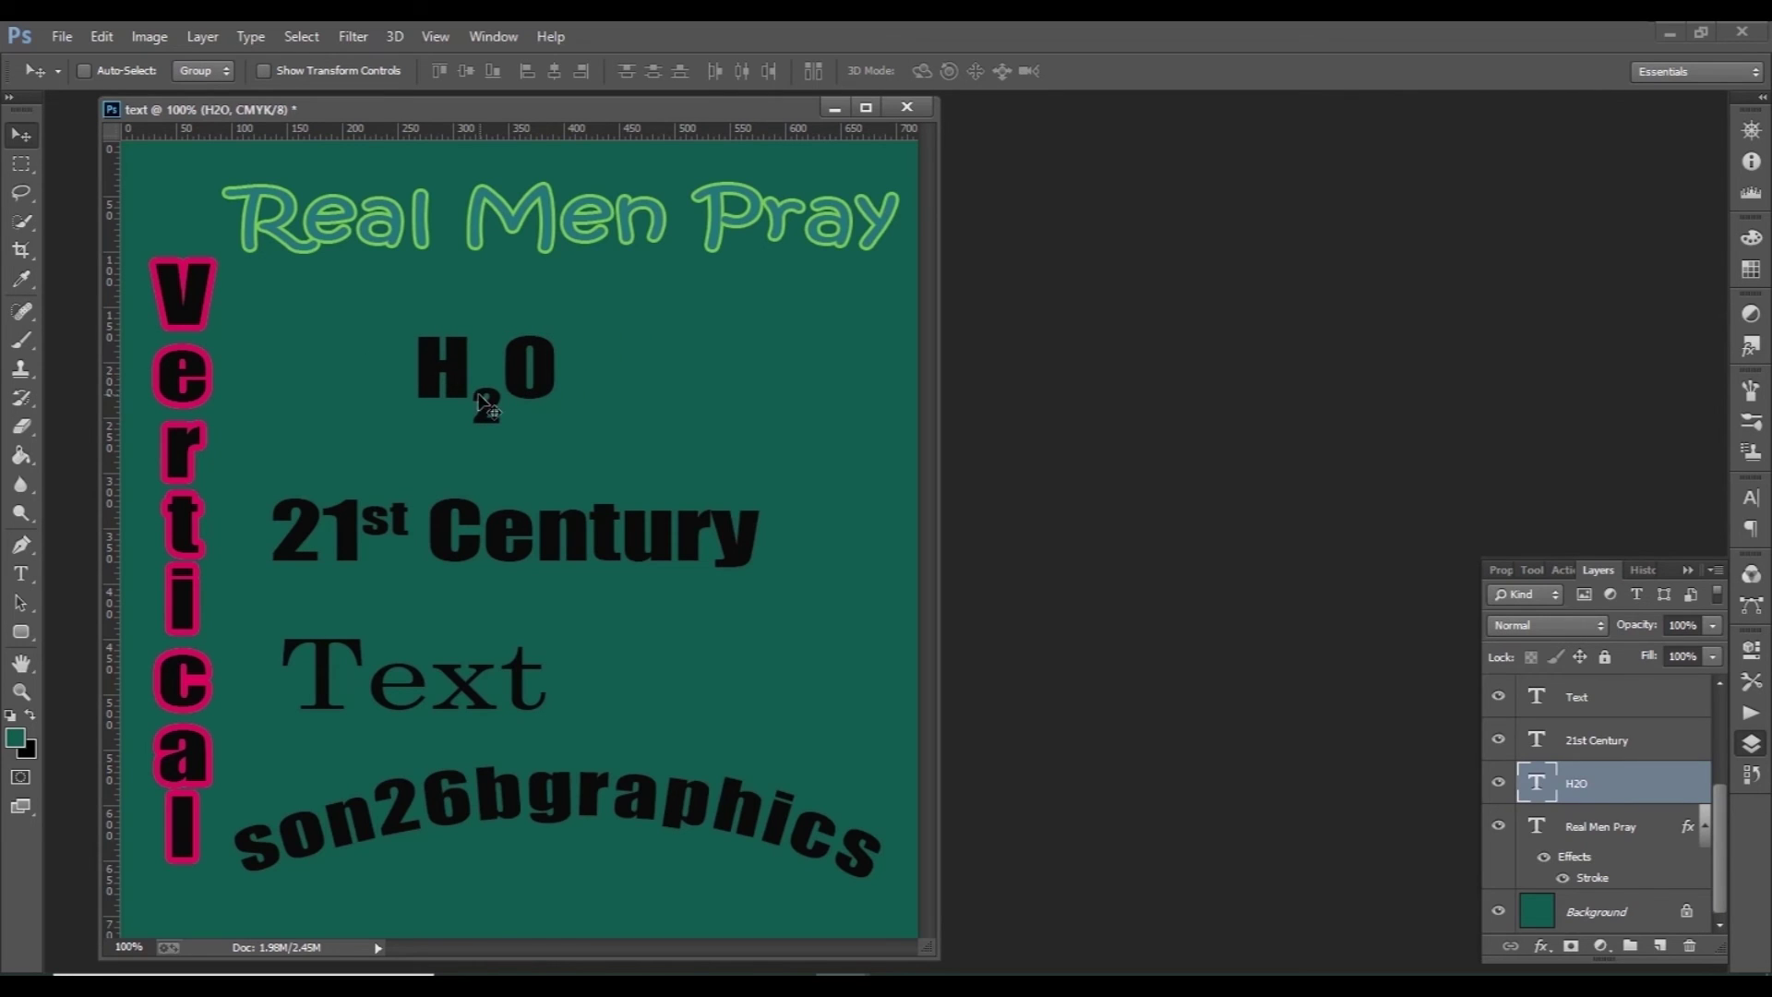
# Step: Add a Stroke effect in near-white ecf4f5 to the "H2O" text layer
pyautogui.doubleClick(1624, 784)
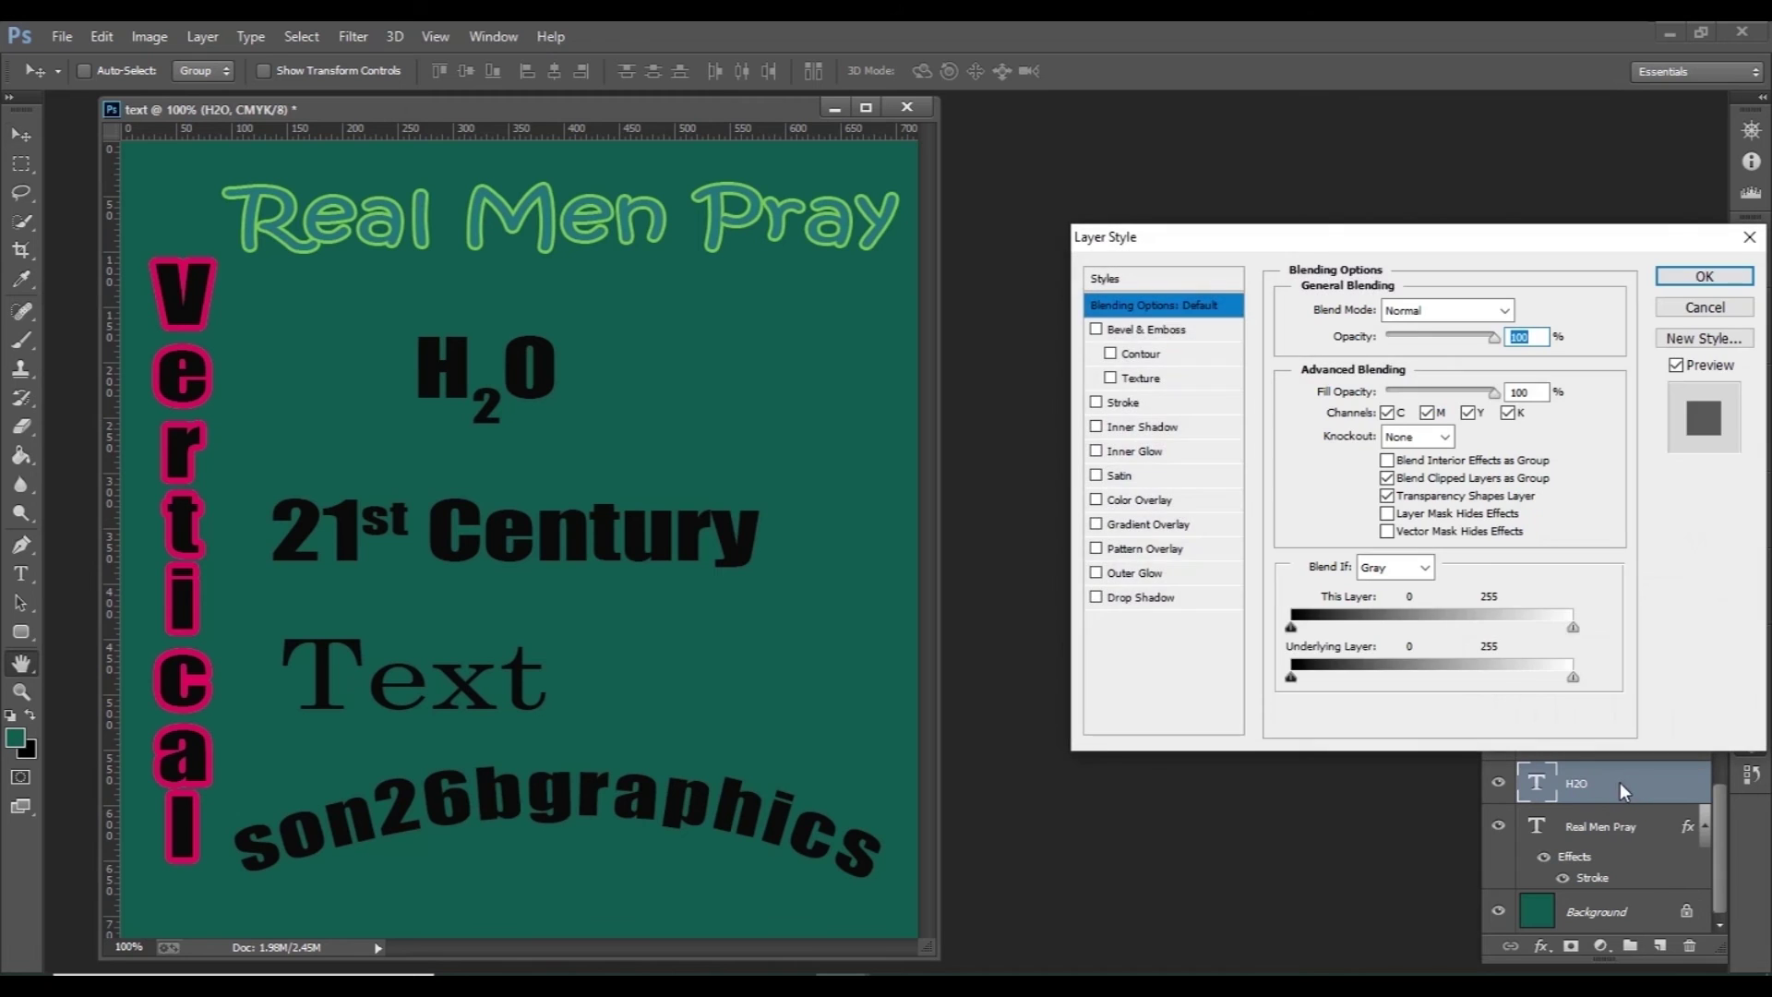
pyautogui.click(1141, 404)
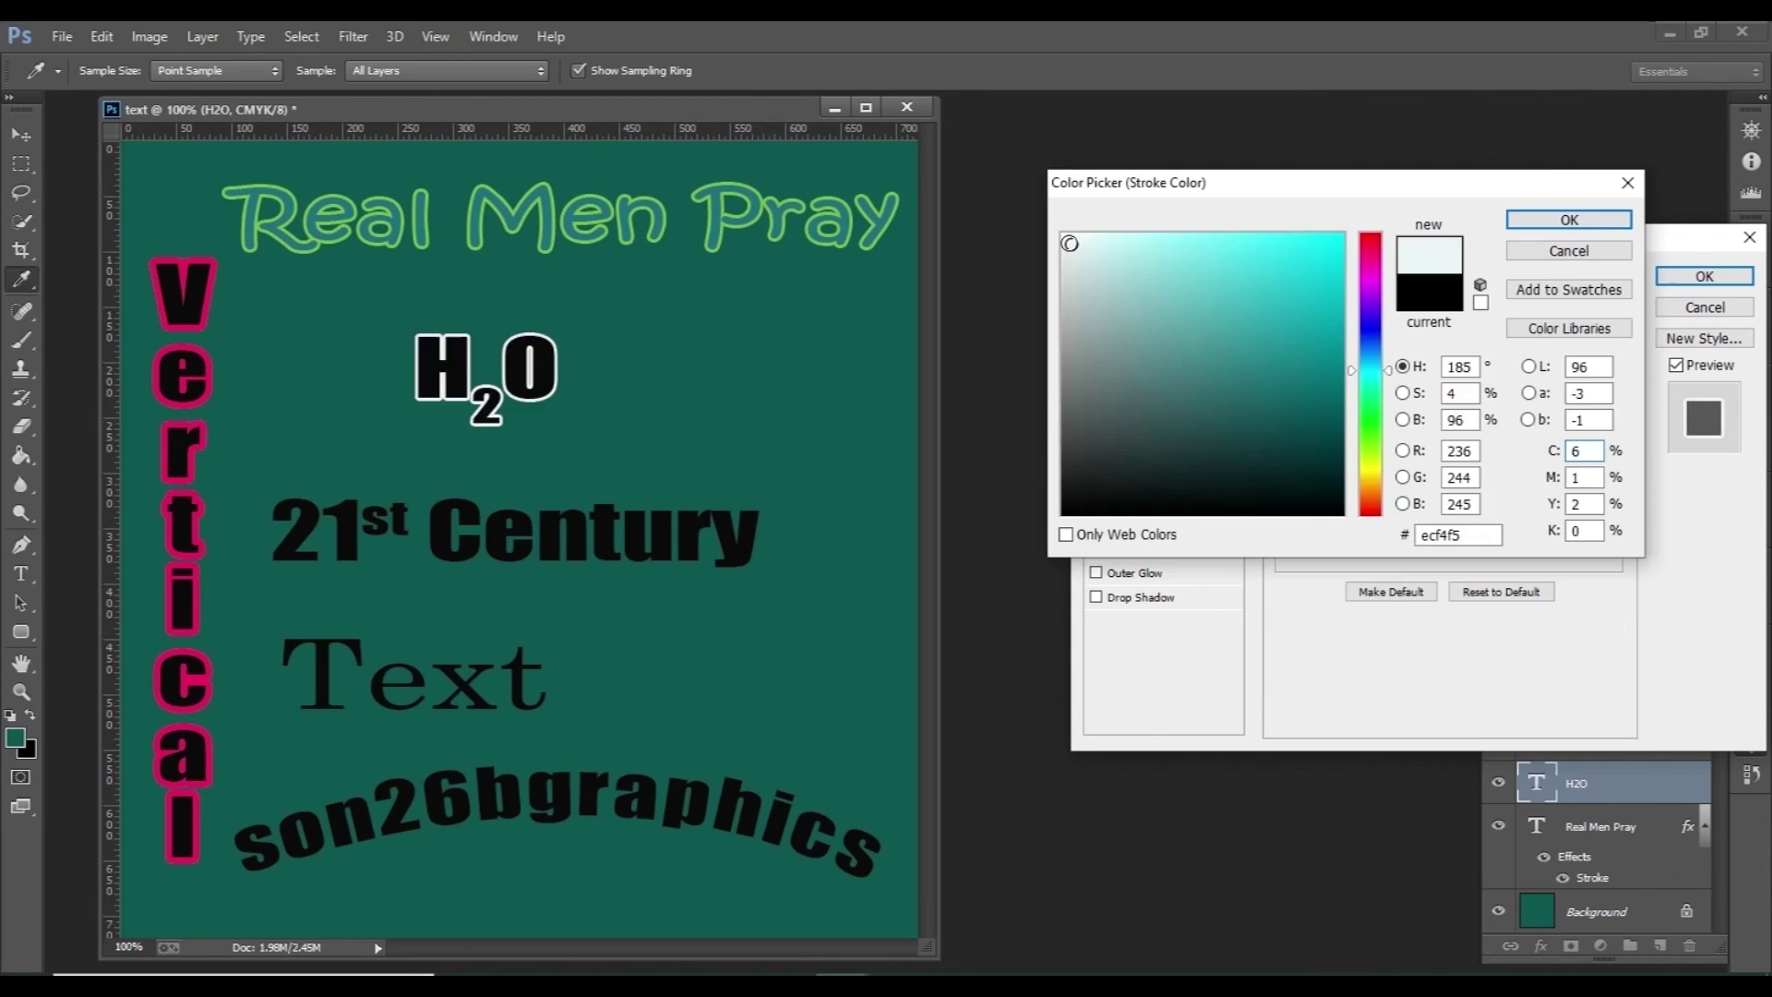
pyautogui.click(1592, 222)
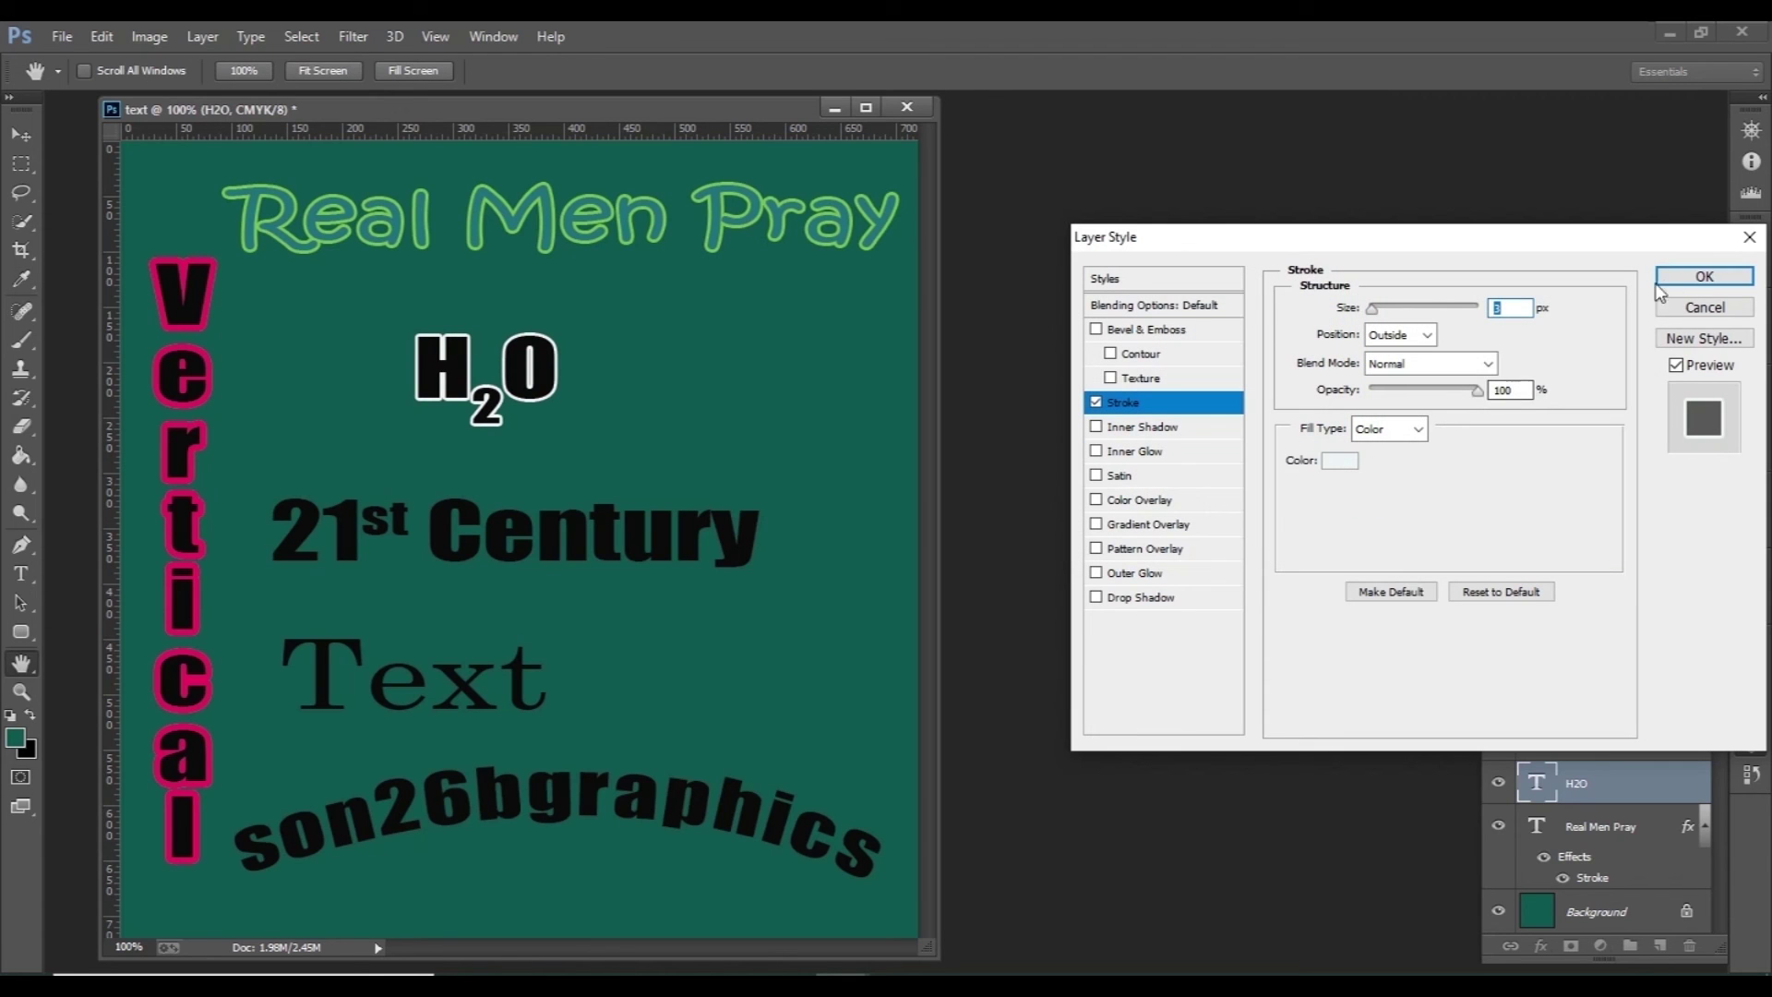
pyautogui.click(1679, 284)
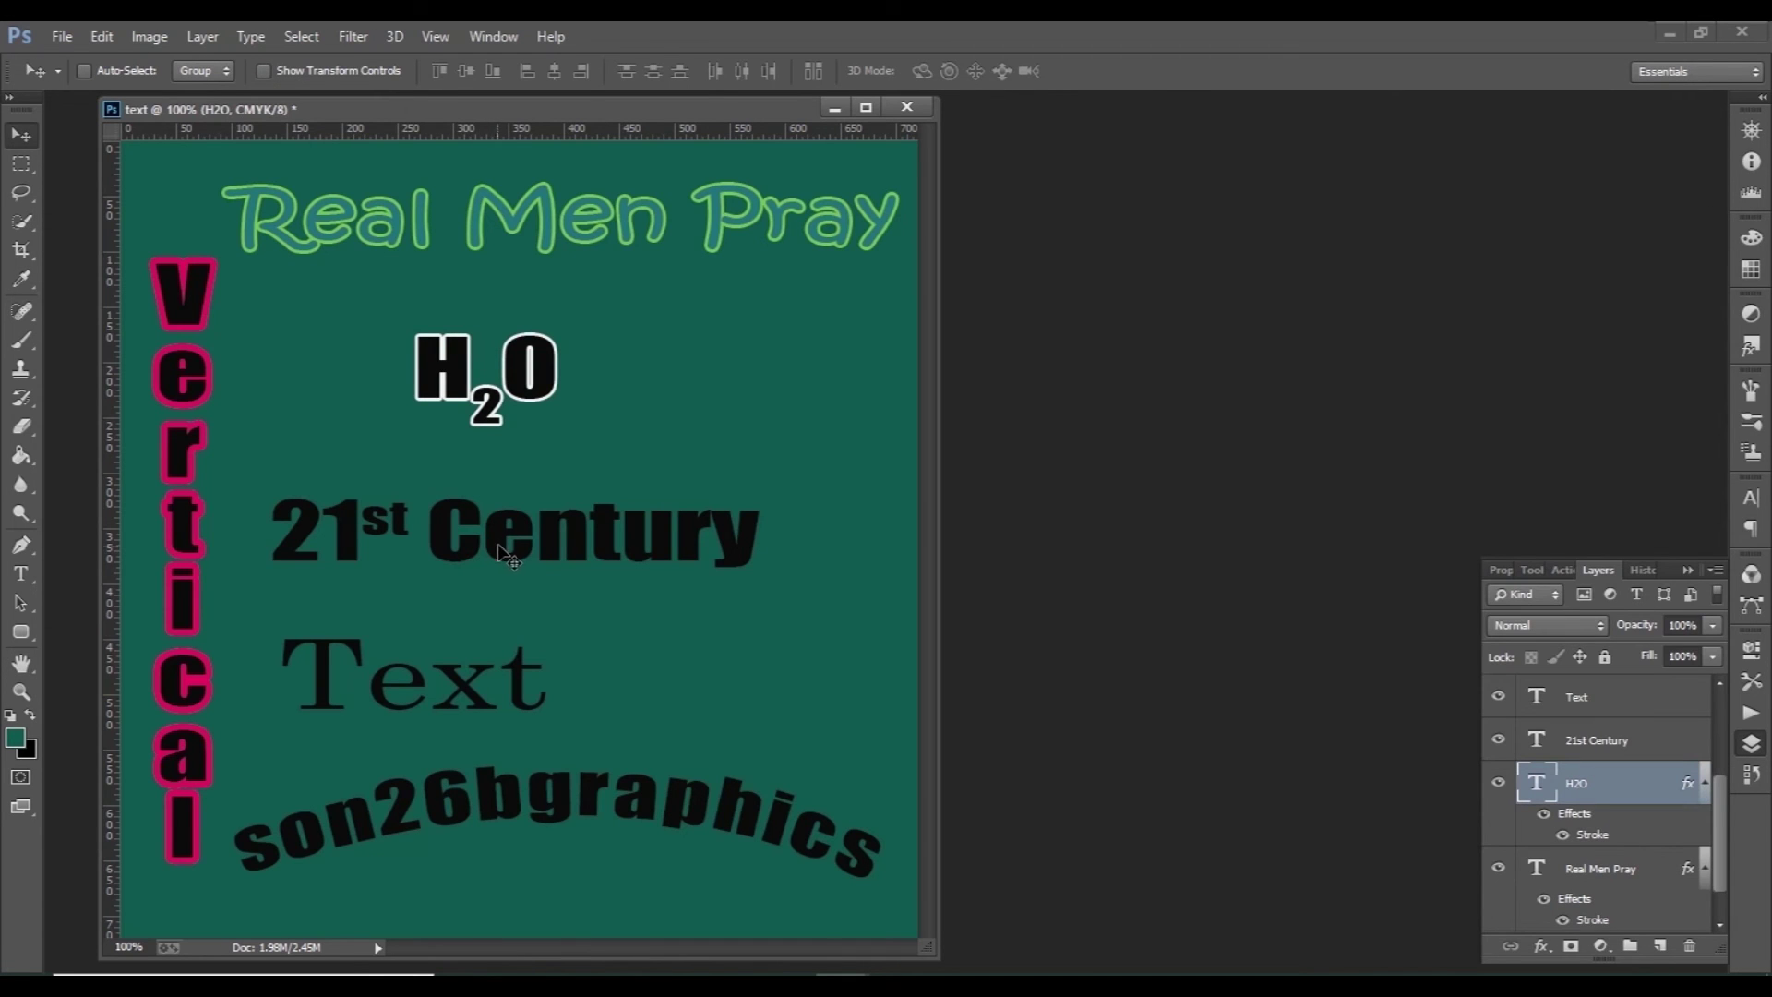
# Step: Shift "21st Century" slightly right and draw a rounded rectangle about 482 × 95 px with a 10 px radius over it
pyautogui.moveTo(509, 551); pyautogui.dragTo(516, 551)
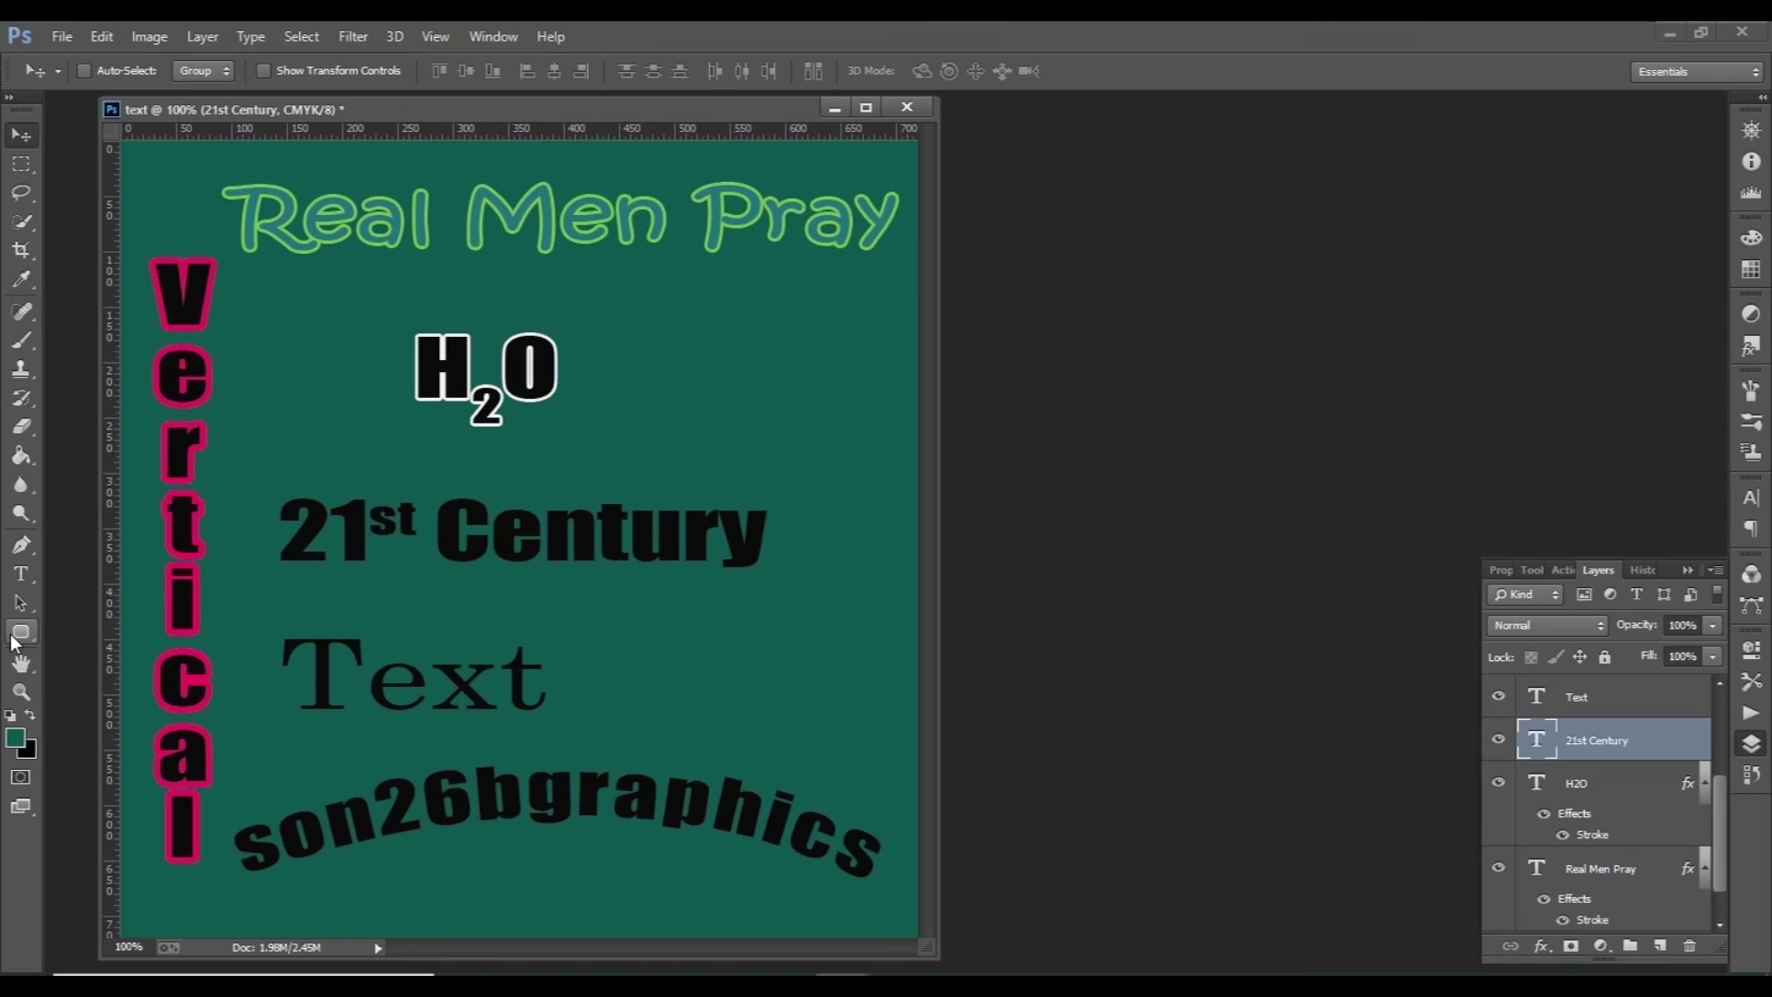
pyautogui.click(20, 633)
pyautogui.moveTo(258, 480); pyautogui.dragTo(790, 585)
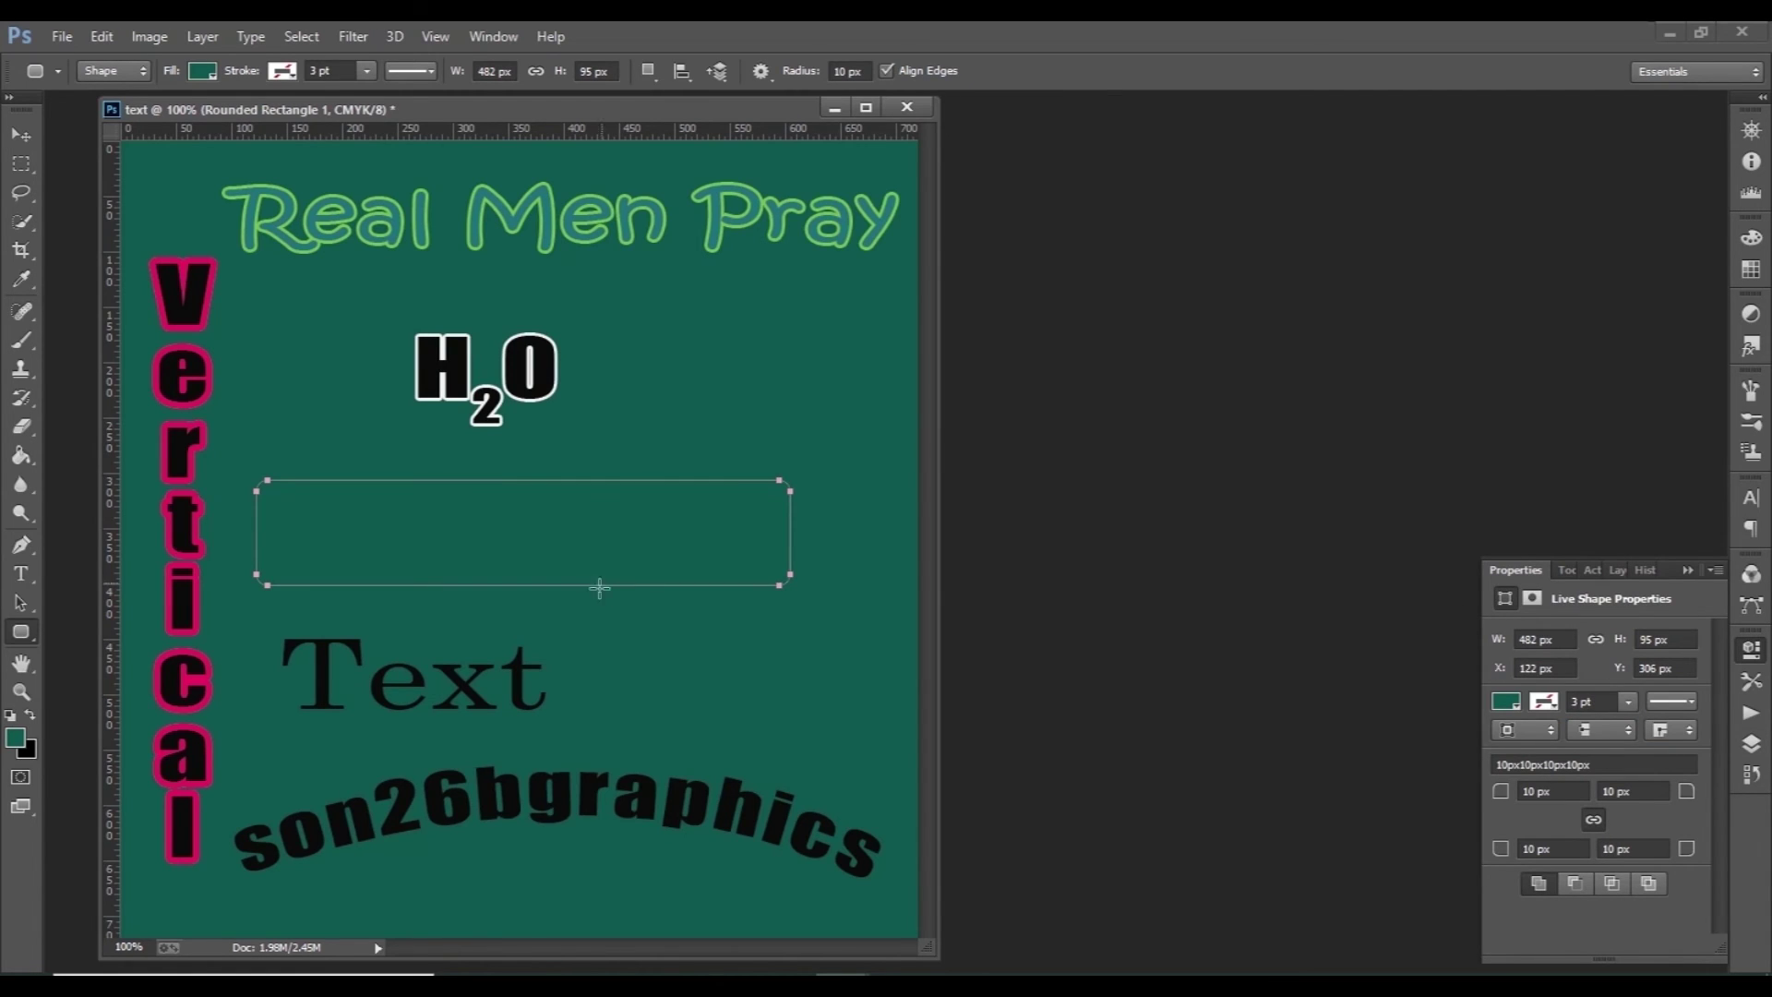
# Step: Move the rounded rectangle layer below the "21st Century" text layer
pyautogui.click(1687, 570)
pyautogui.press('F7')
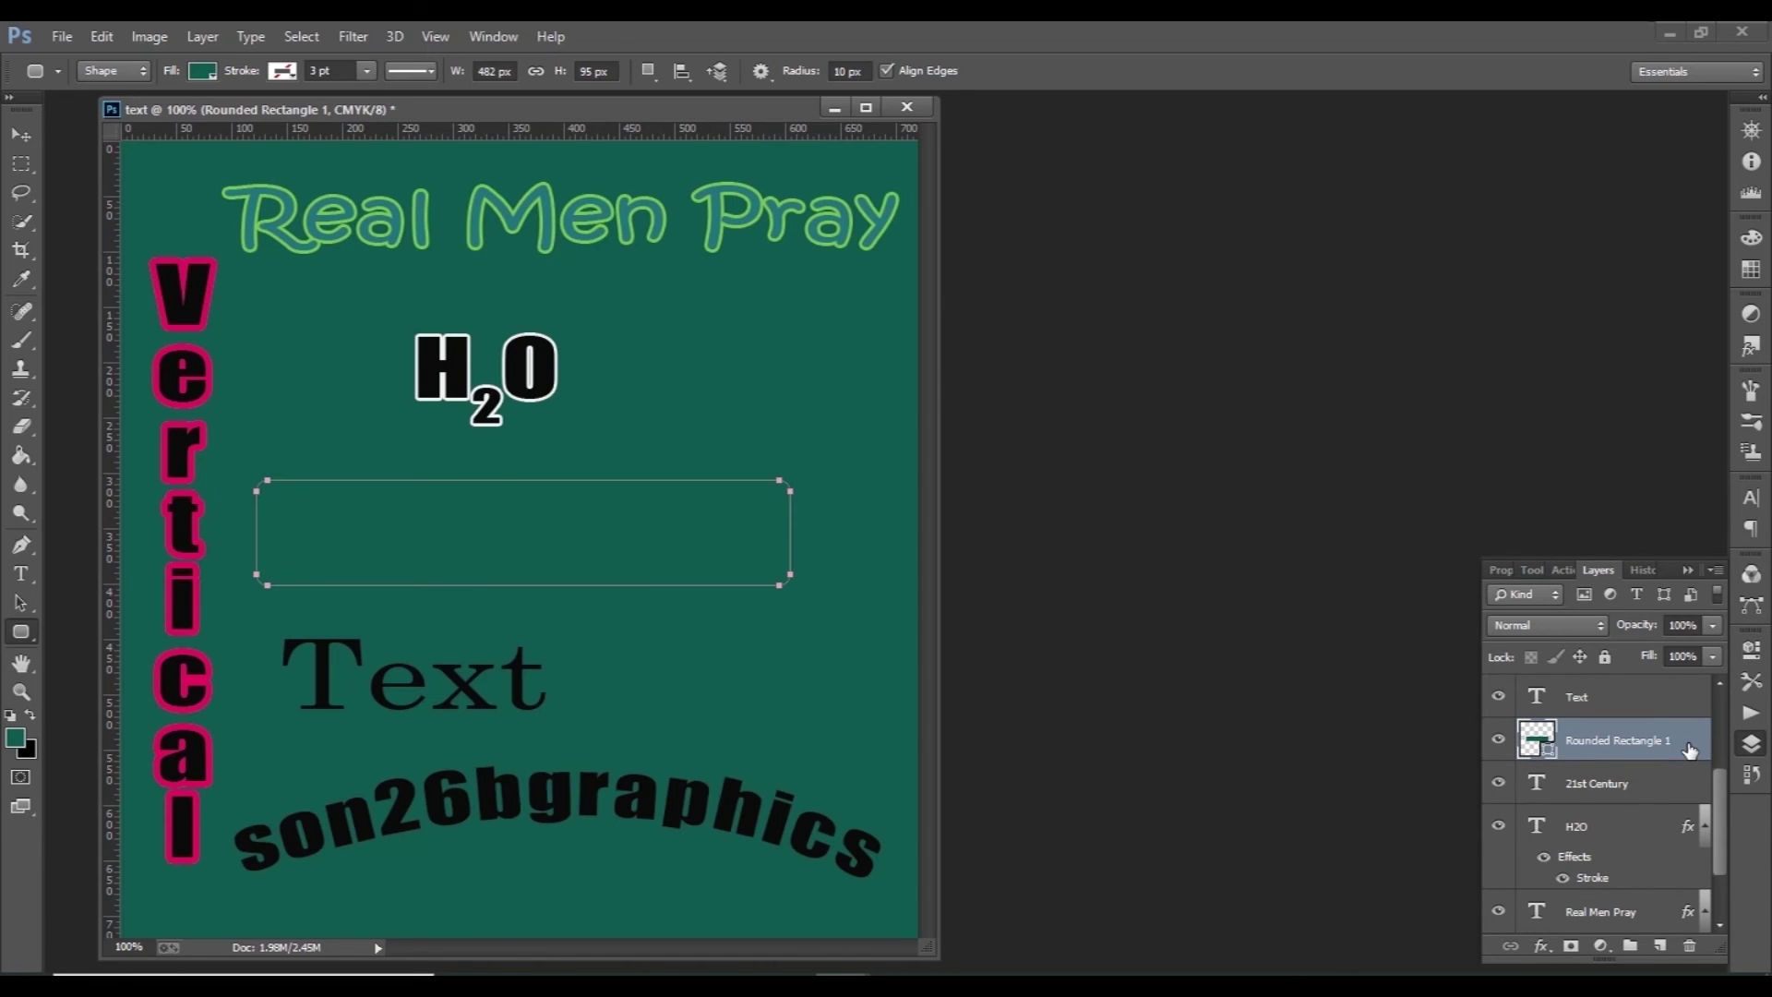
pyautogui.moveTo(1689, 750); pyautogui.dragTo(1680, 835)
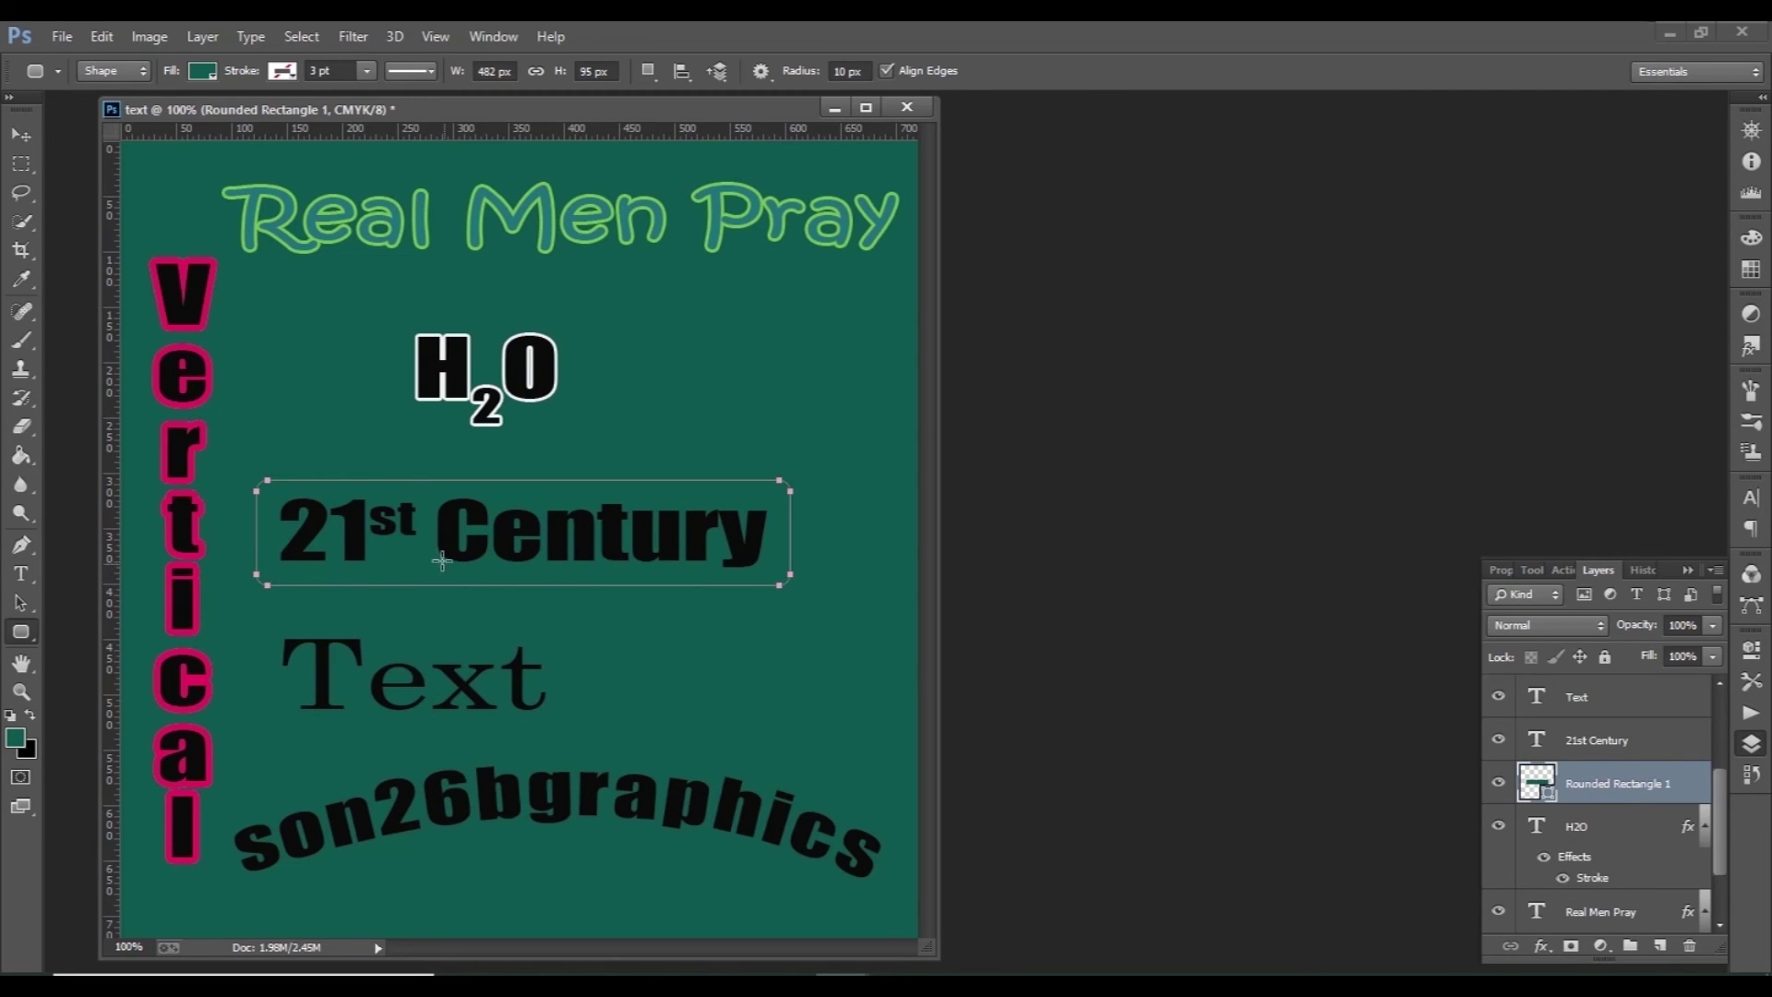
# Step: Change the fill color of the rounded rectangle behind "21st Century" to near-white
pyautogui.click(202, 74)
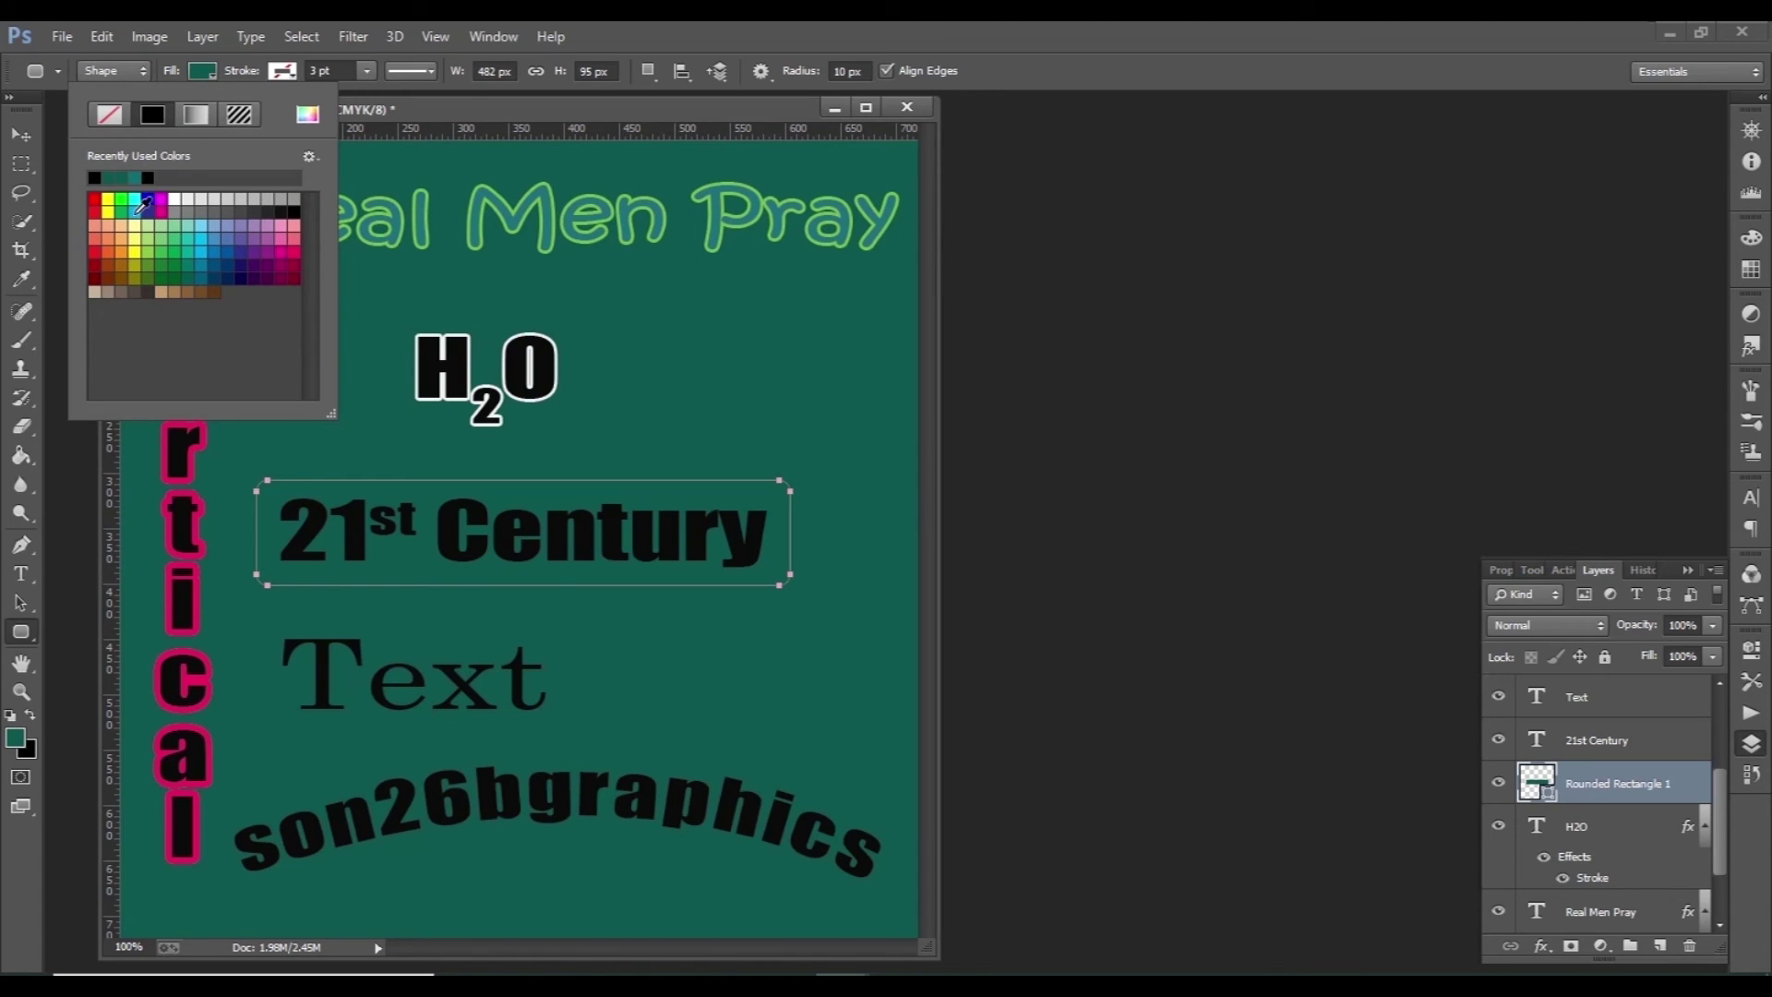
pyautogui.click(203, 78)
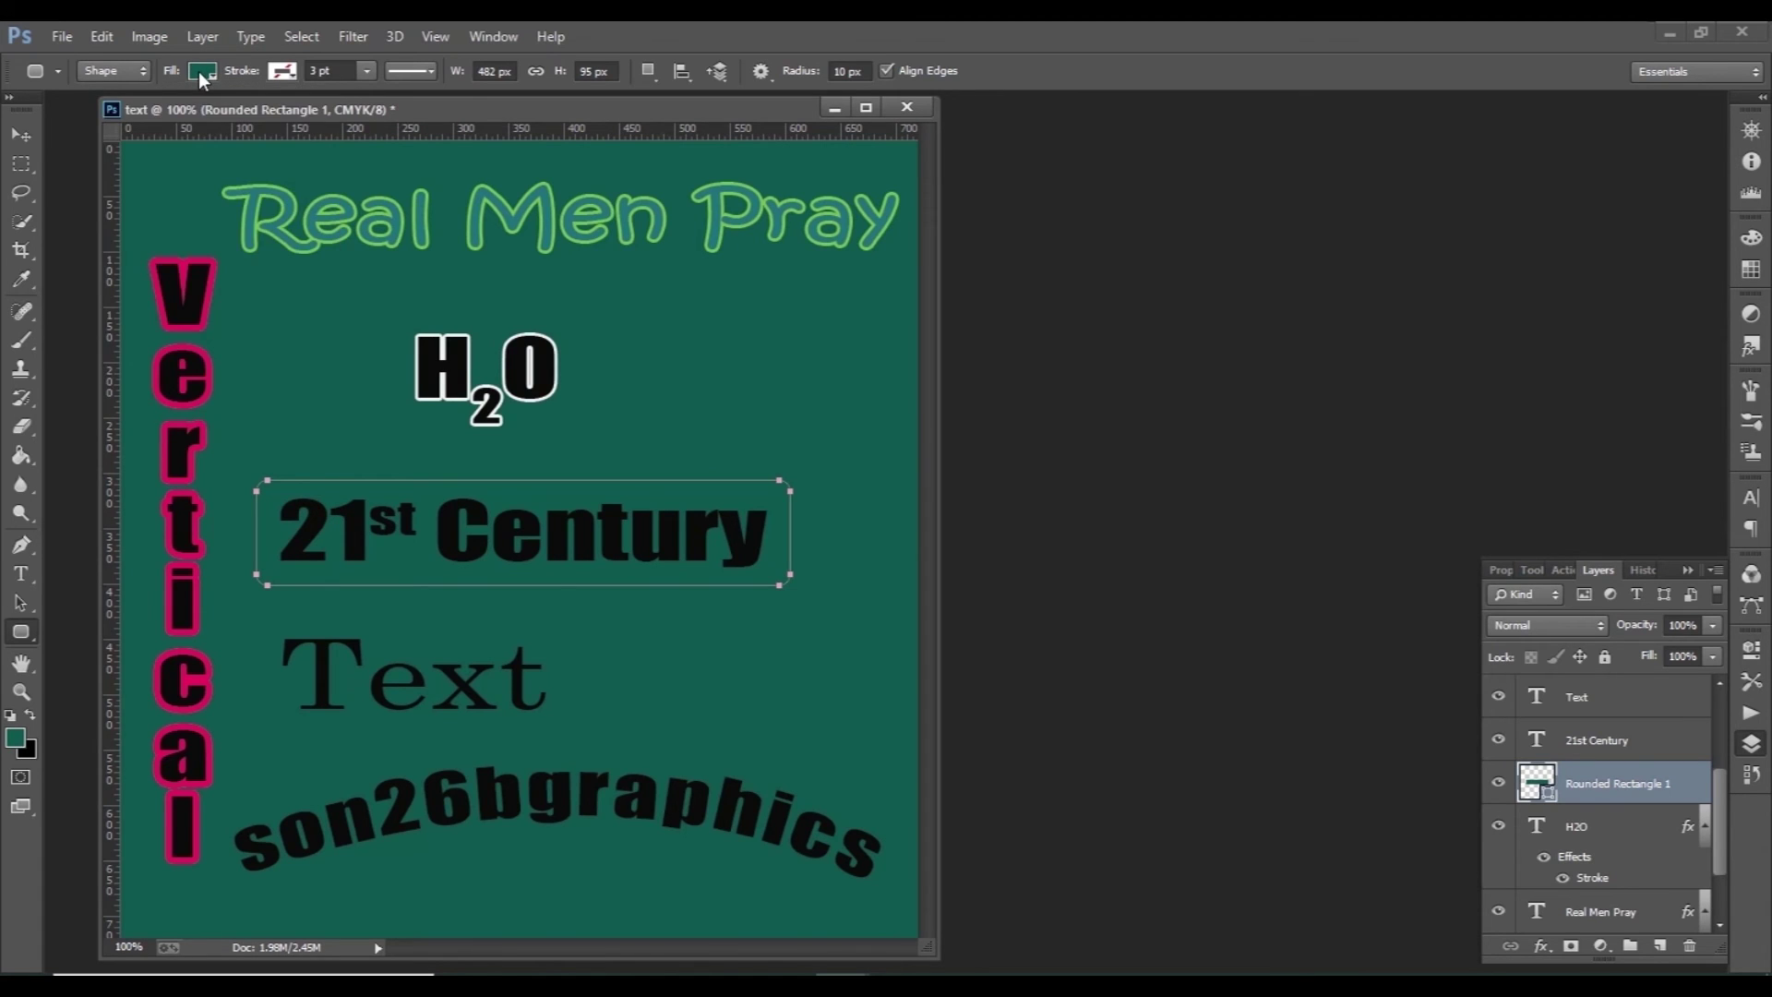
pyautogui.click(203, 77)
pyautogui.click(202, 77)
pyautogui.doubleClick(1548, 799)
pyautogui.click(1066, 240)
pyautogui.click(1572, 219)
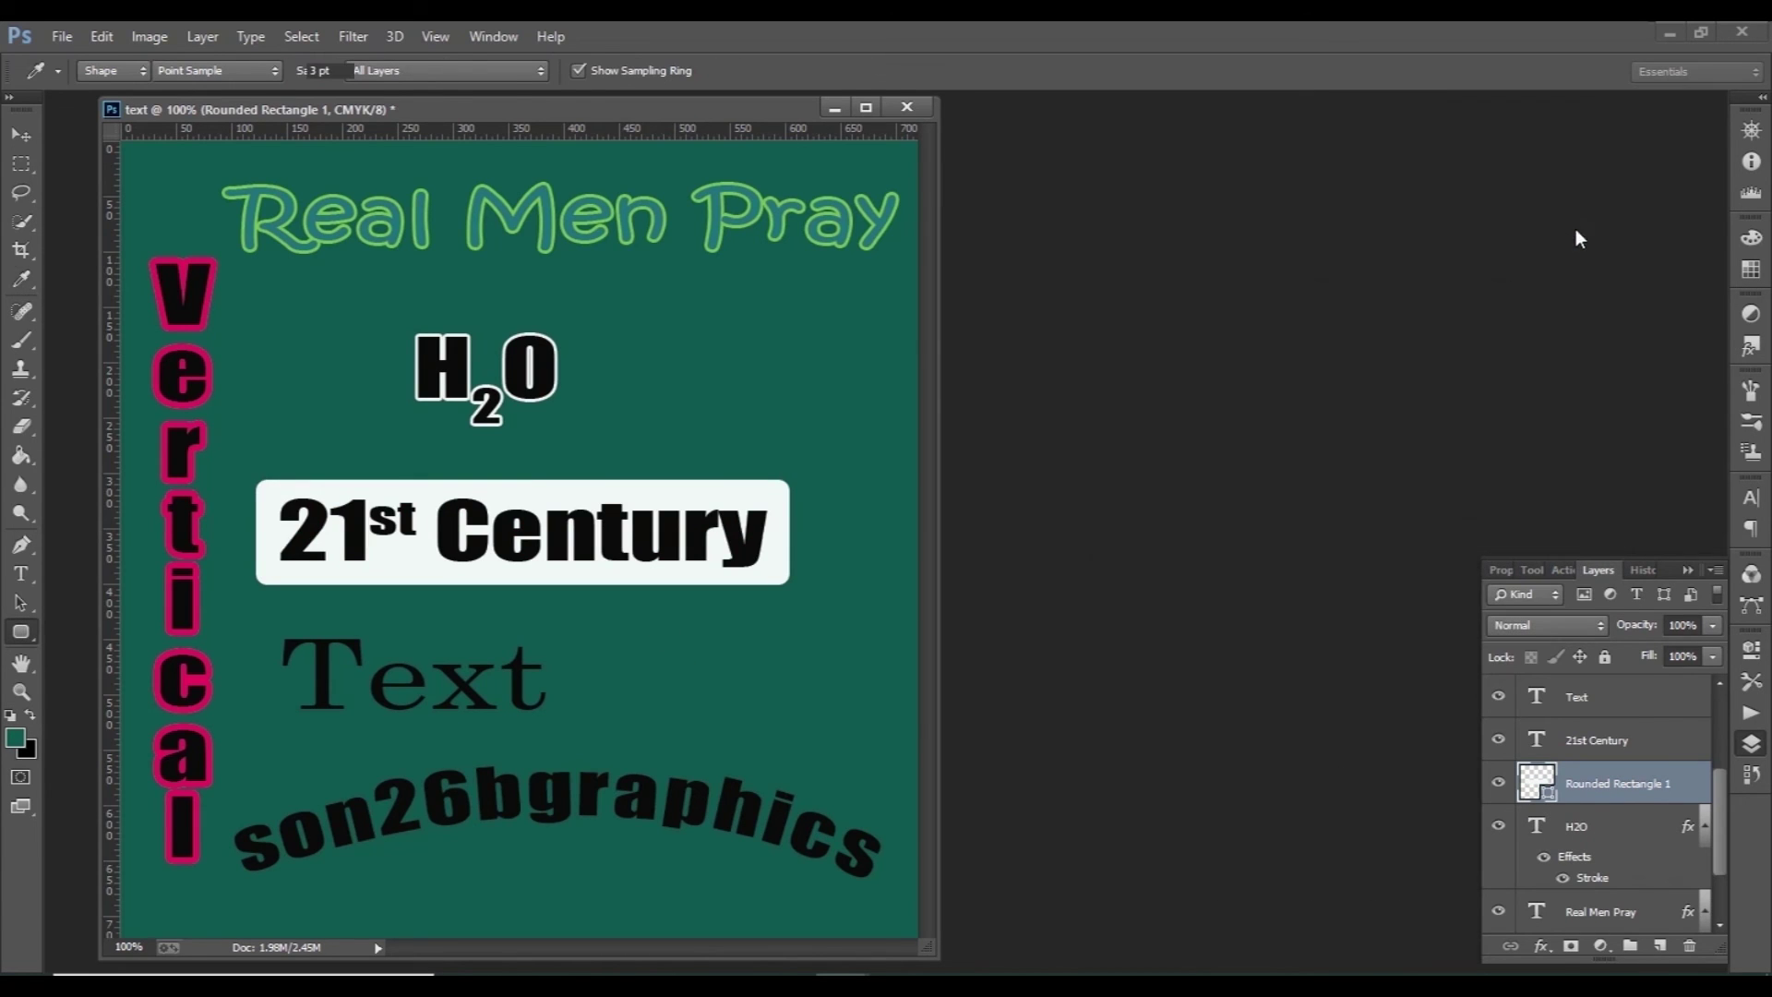
# Step: Change the text color of the "21st Century" layer to yellow-green
pyautogui.click(1647, 752)
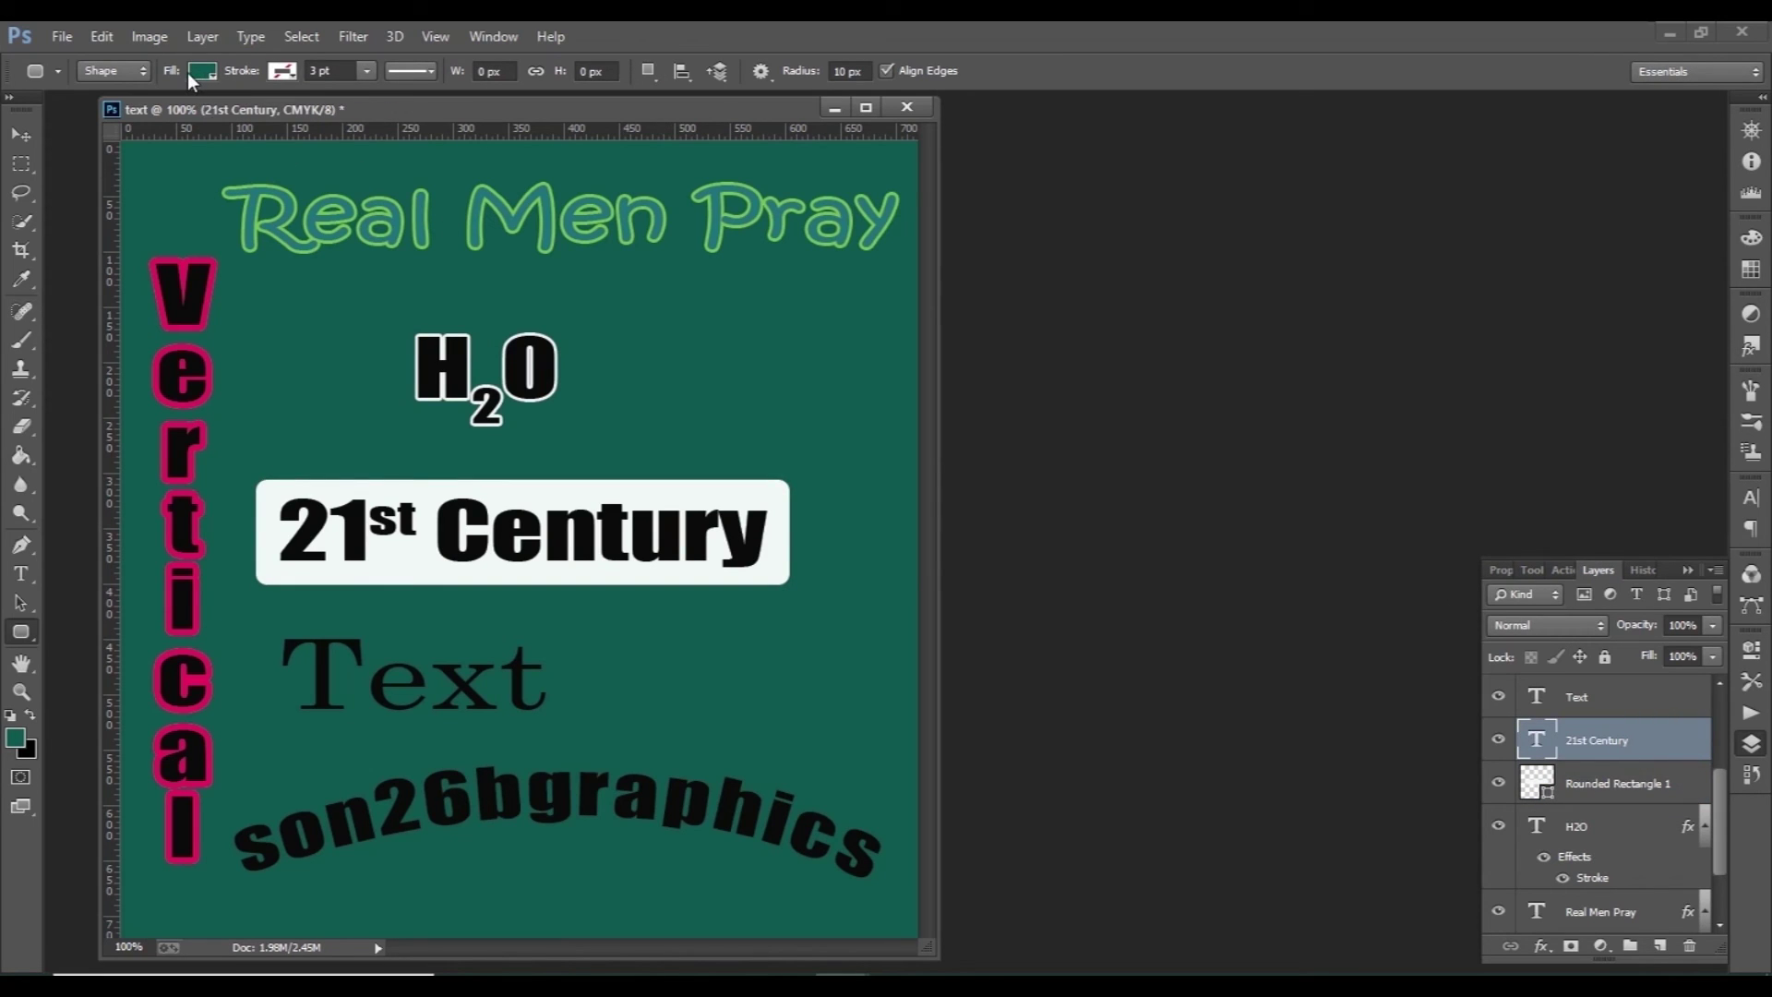
pyautogui.click(1749, 506)
pyautogui.click(663, 123)
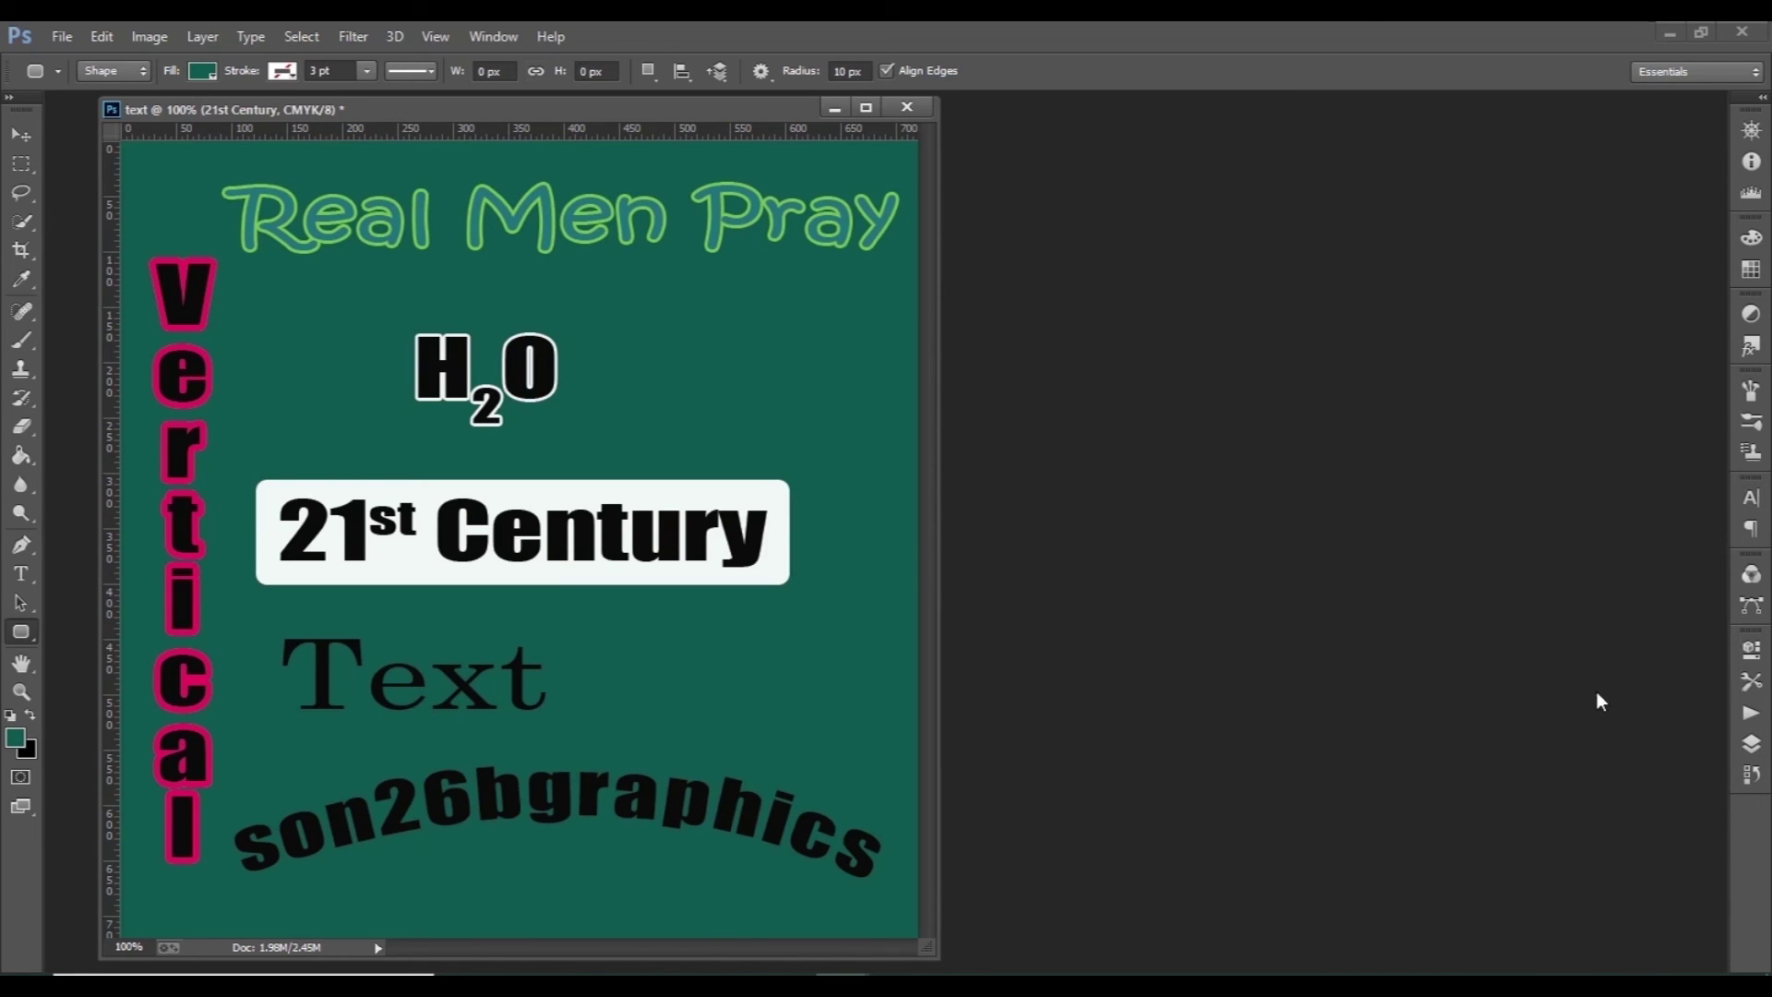
pyautogui.press('F7')
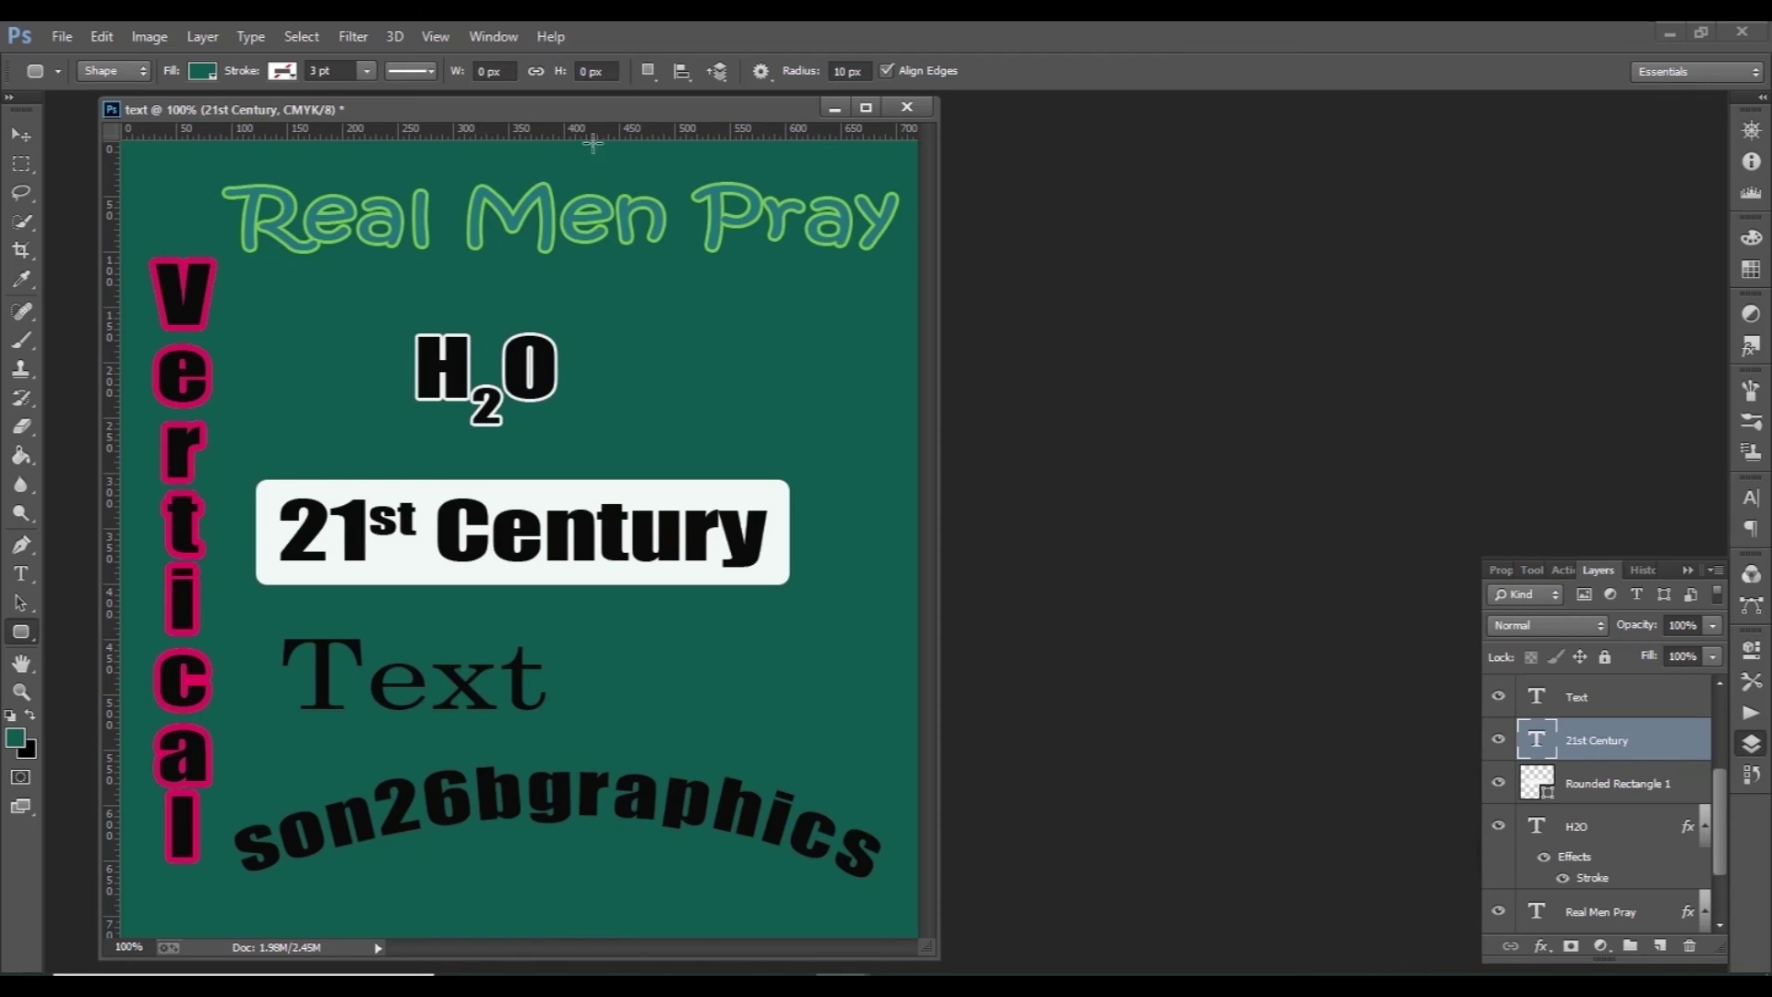
pyautogui.click(491, 37)
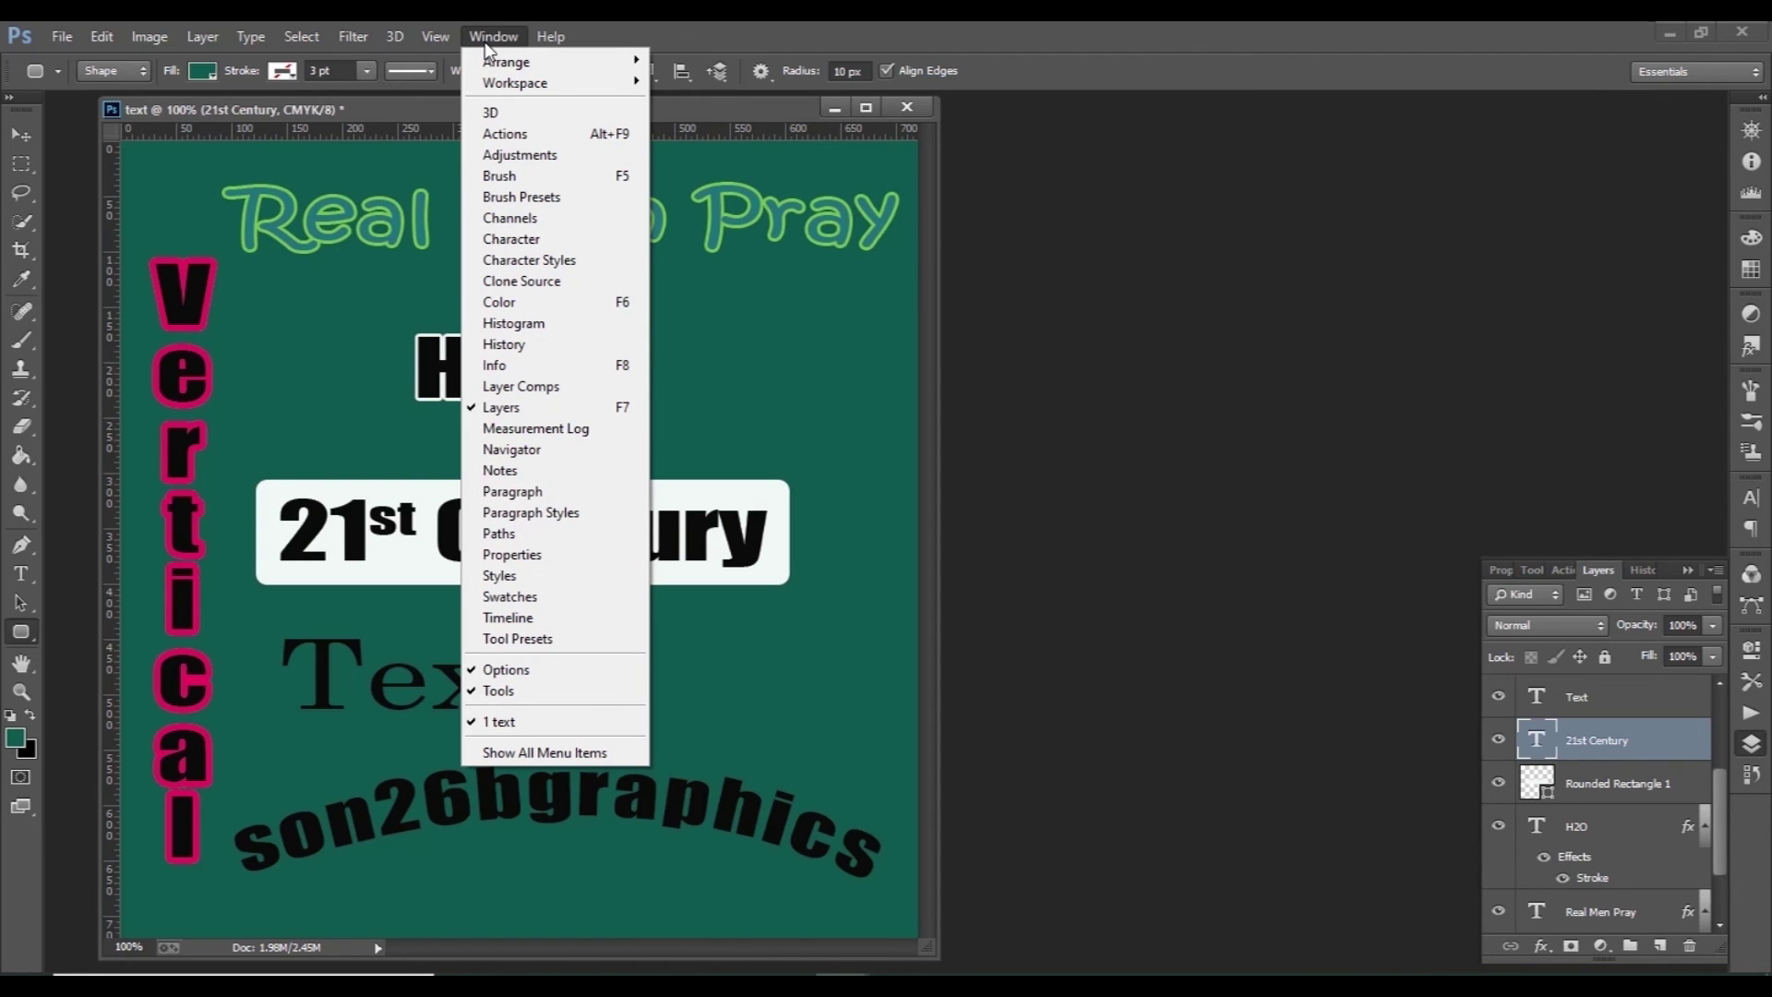
pyautogui.click(553, 240)
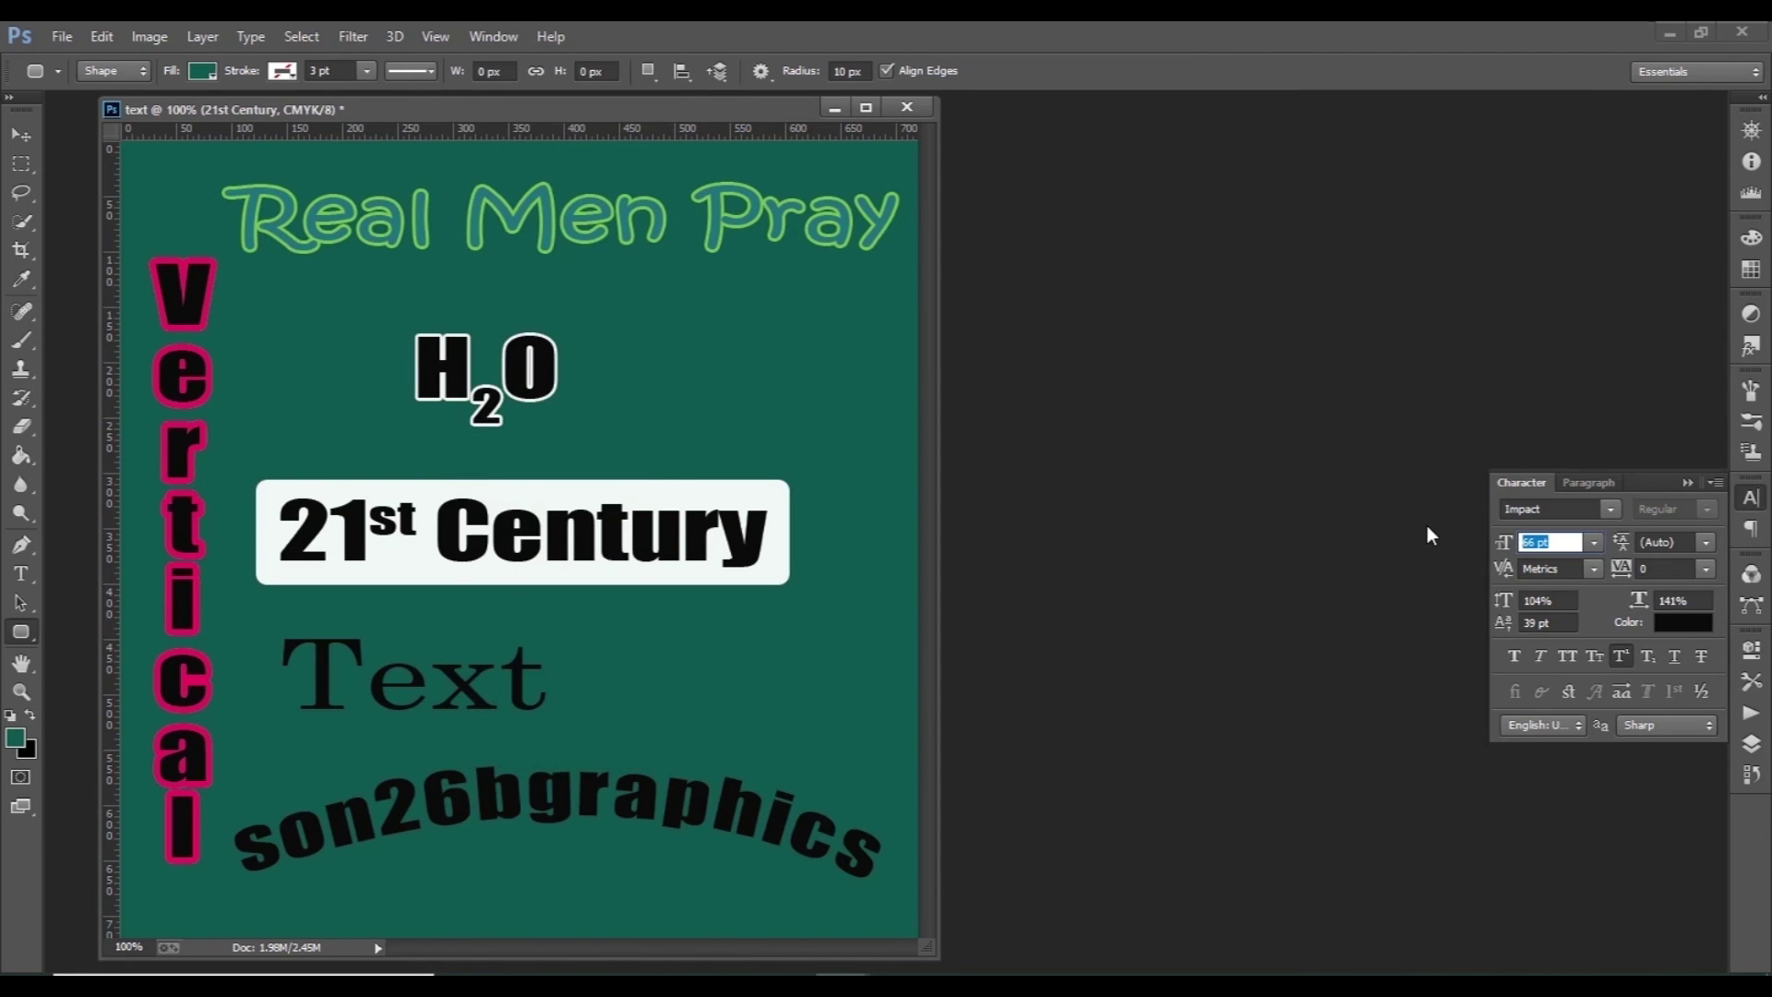
pyautogui.click(1696, 628)
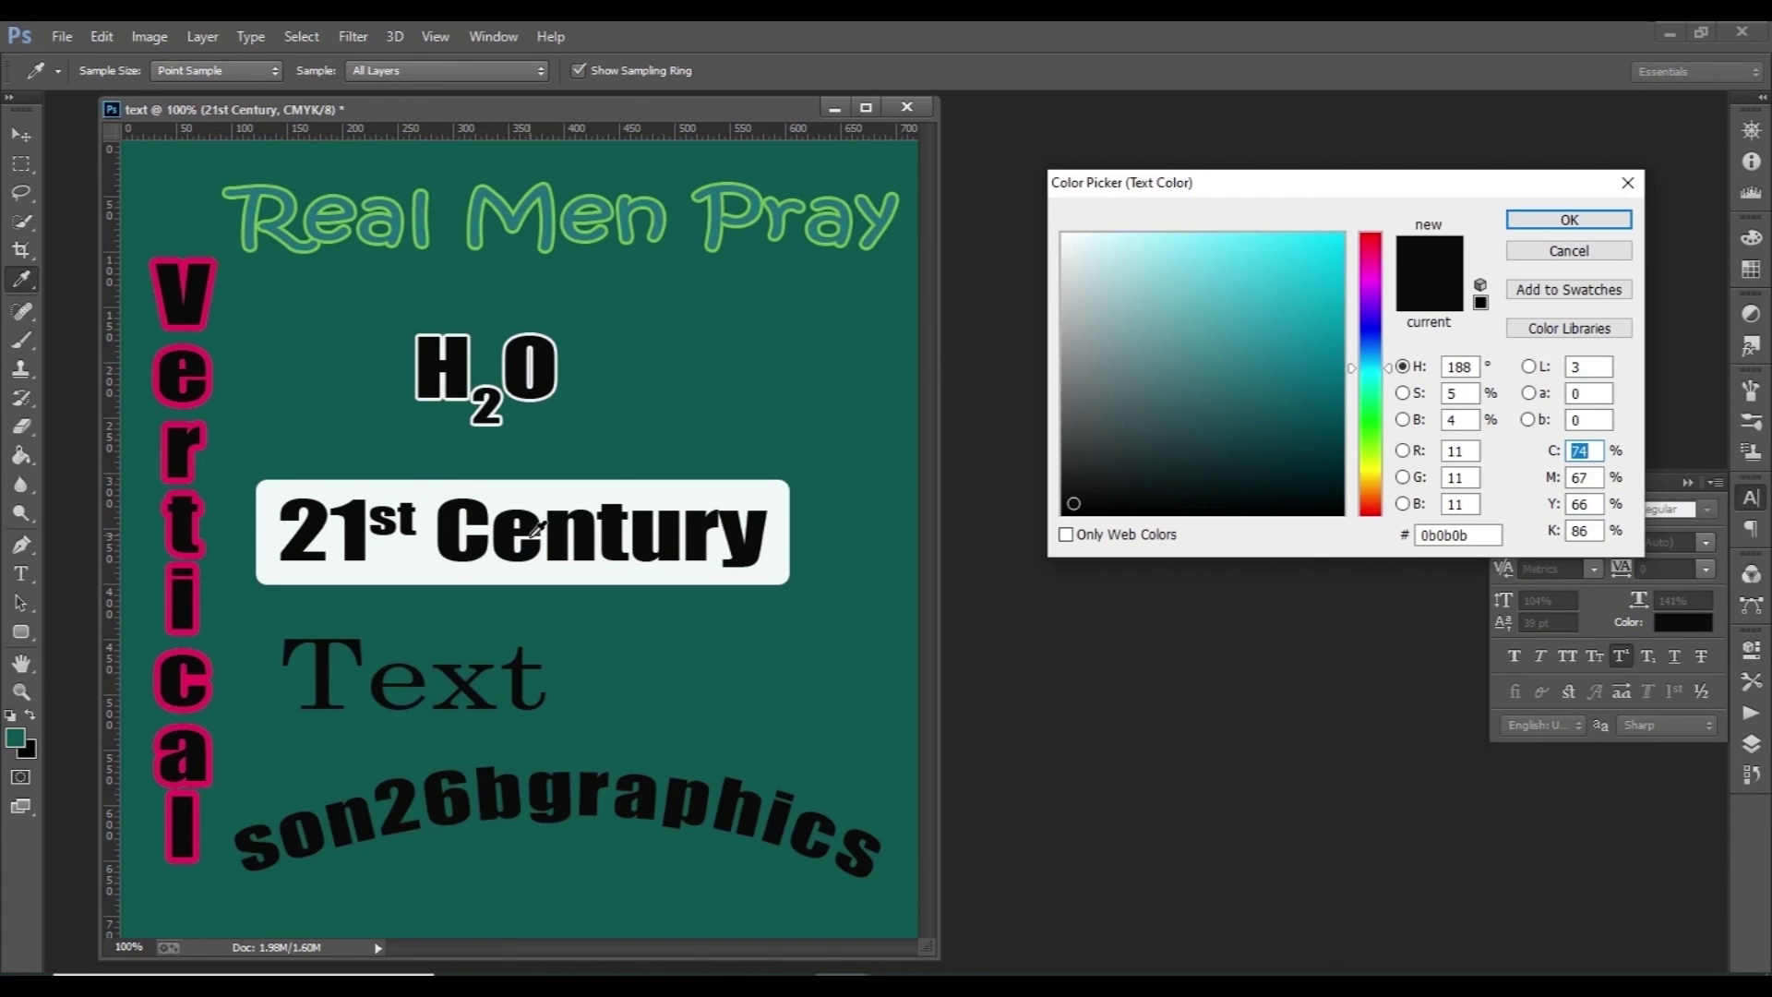
pyautogui.click(1371, 468)
pyautogui.click(1301, 296)
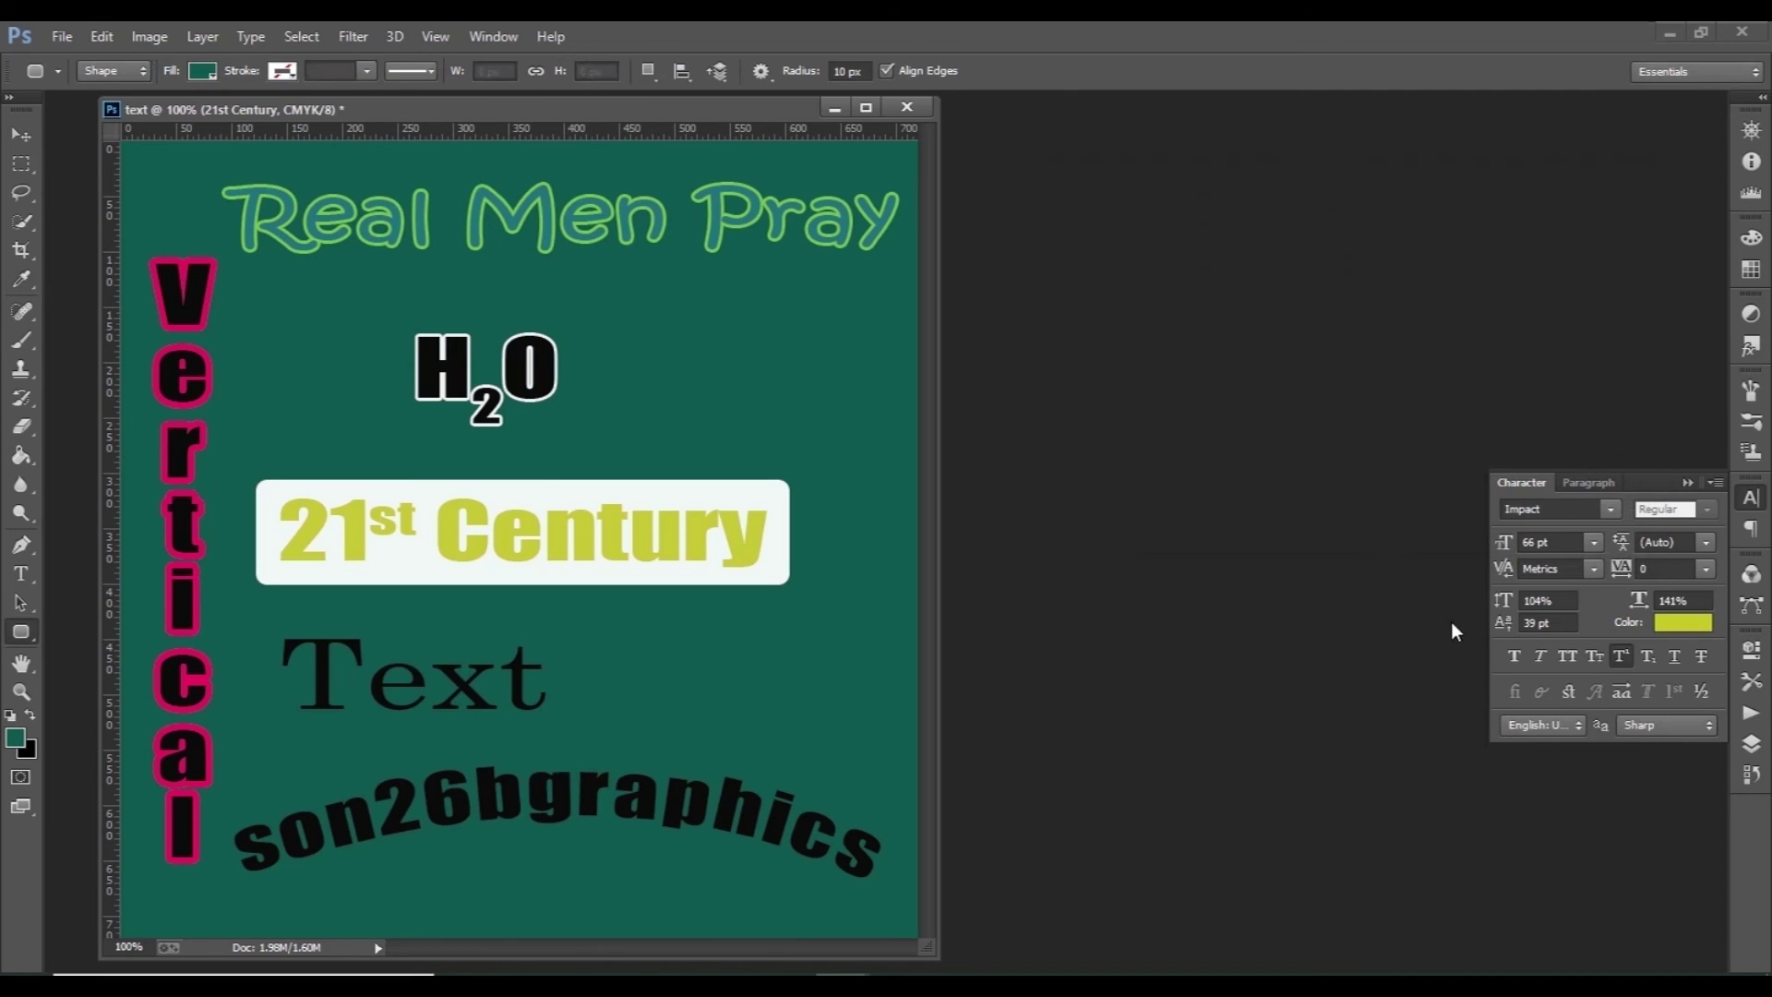
pyautogui.click(1683, 477)
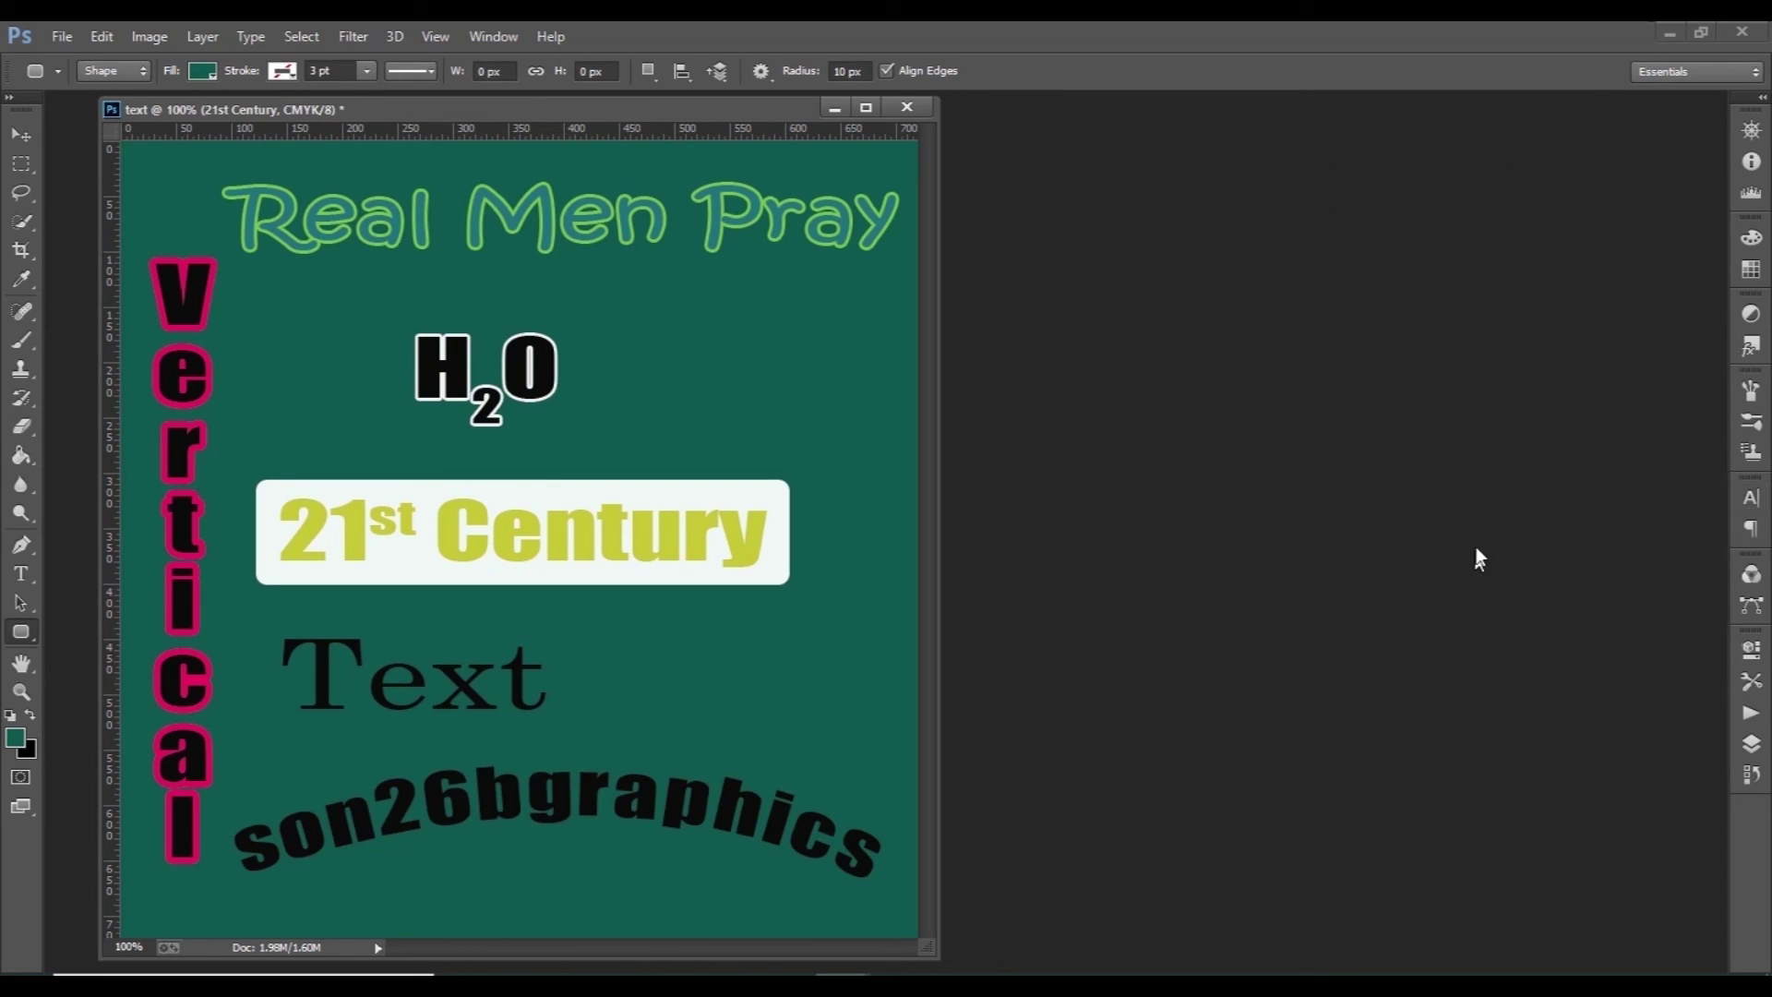
# Step: Add a black Stroke effect to the "21st Century" text layer
pyautogui.press('F7')
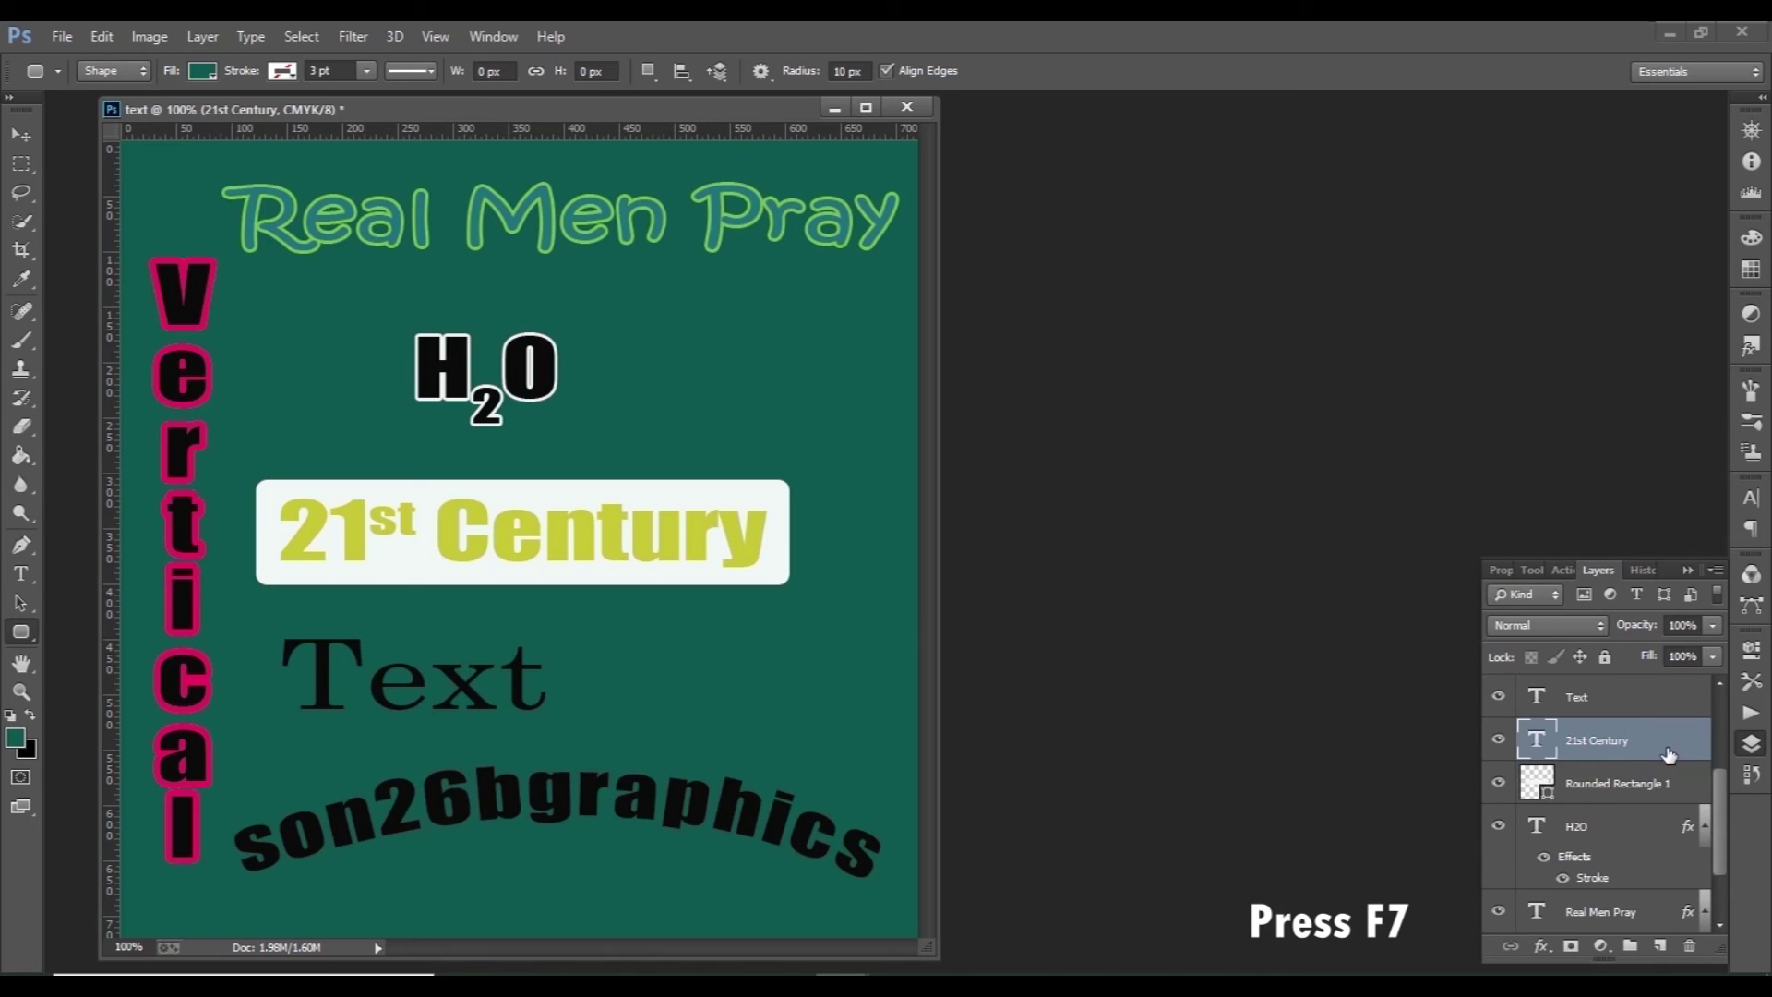
pyautogui.doubleClick(1617, 740)
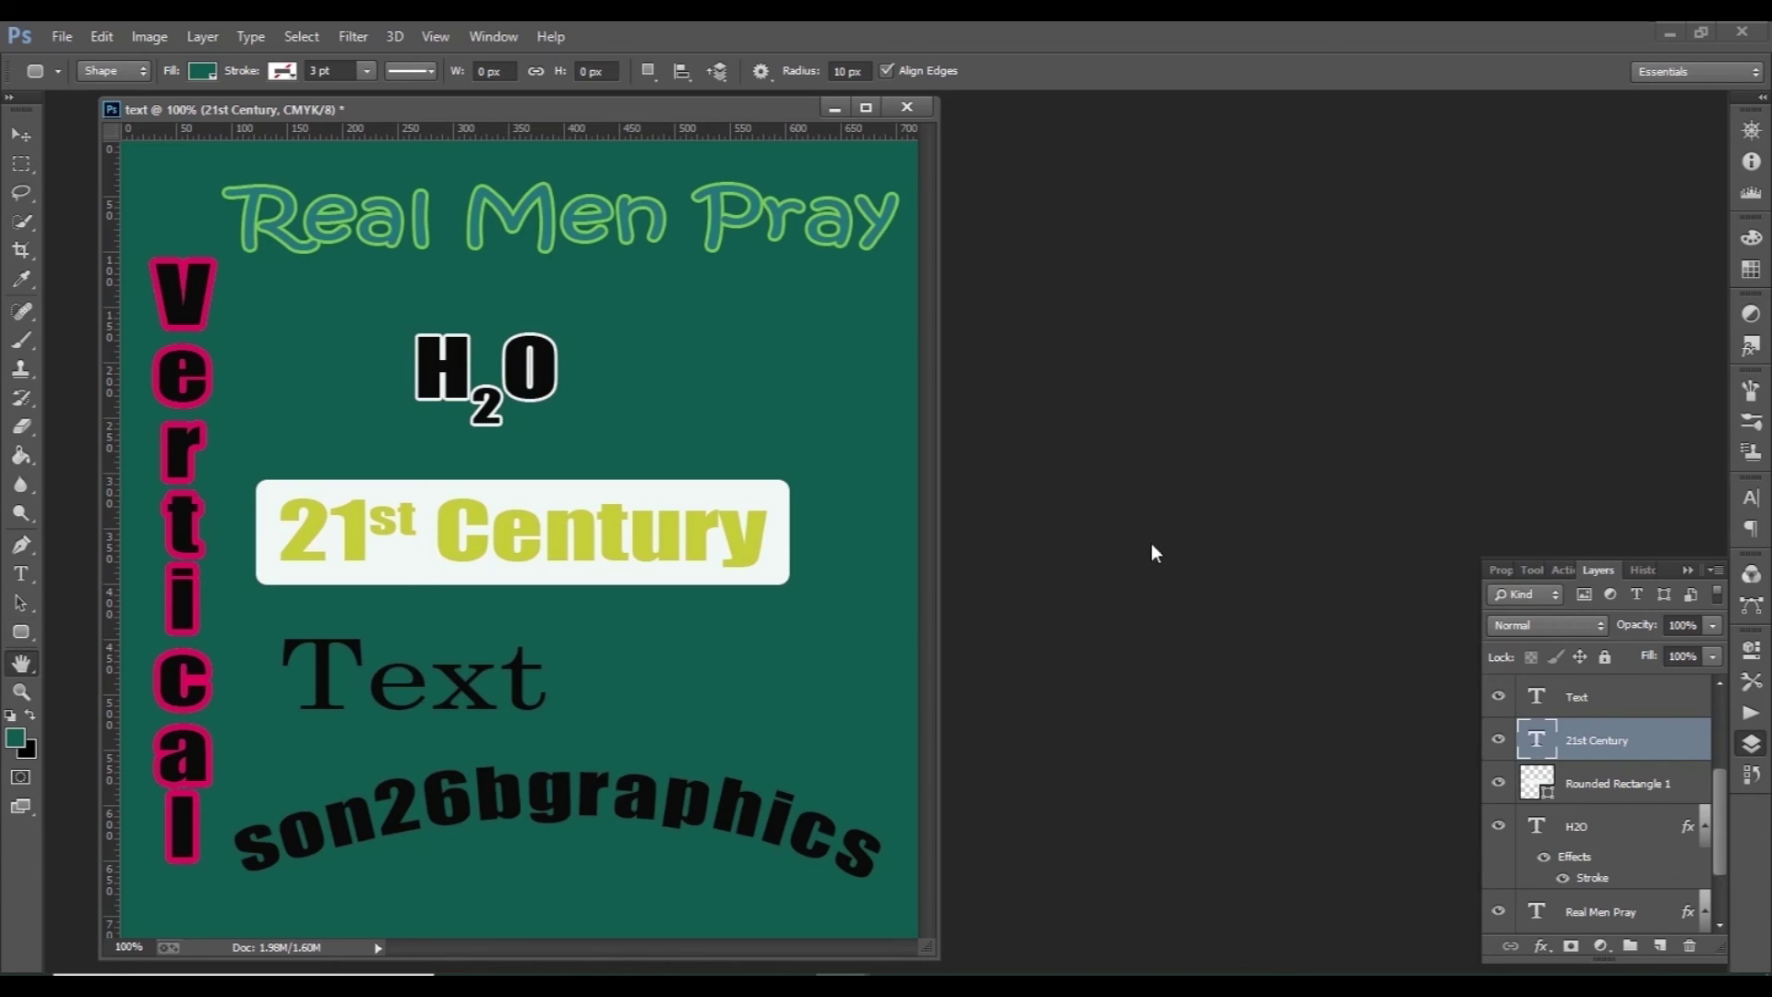
pyautogui.click(1097, 402)
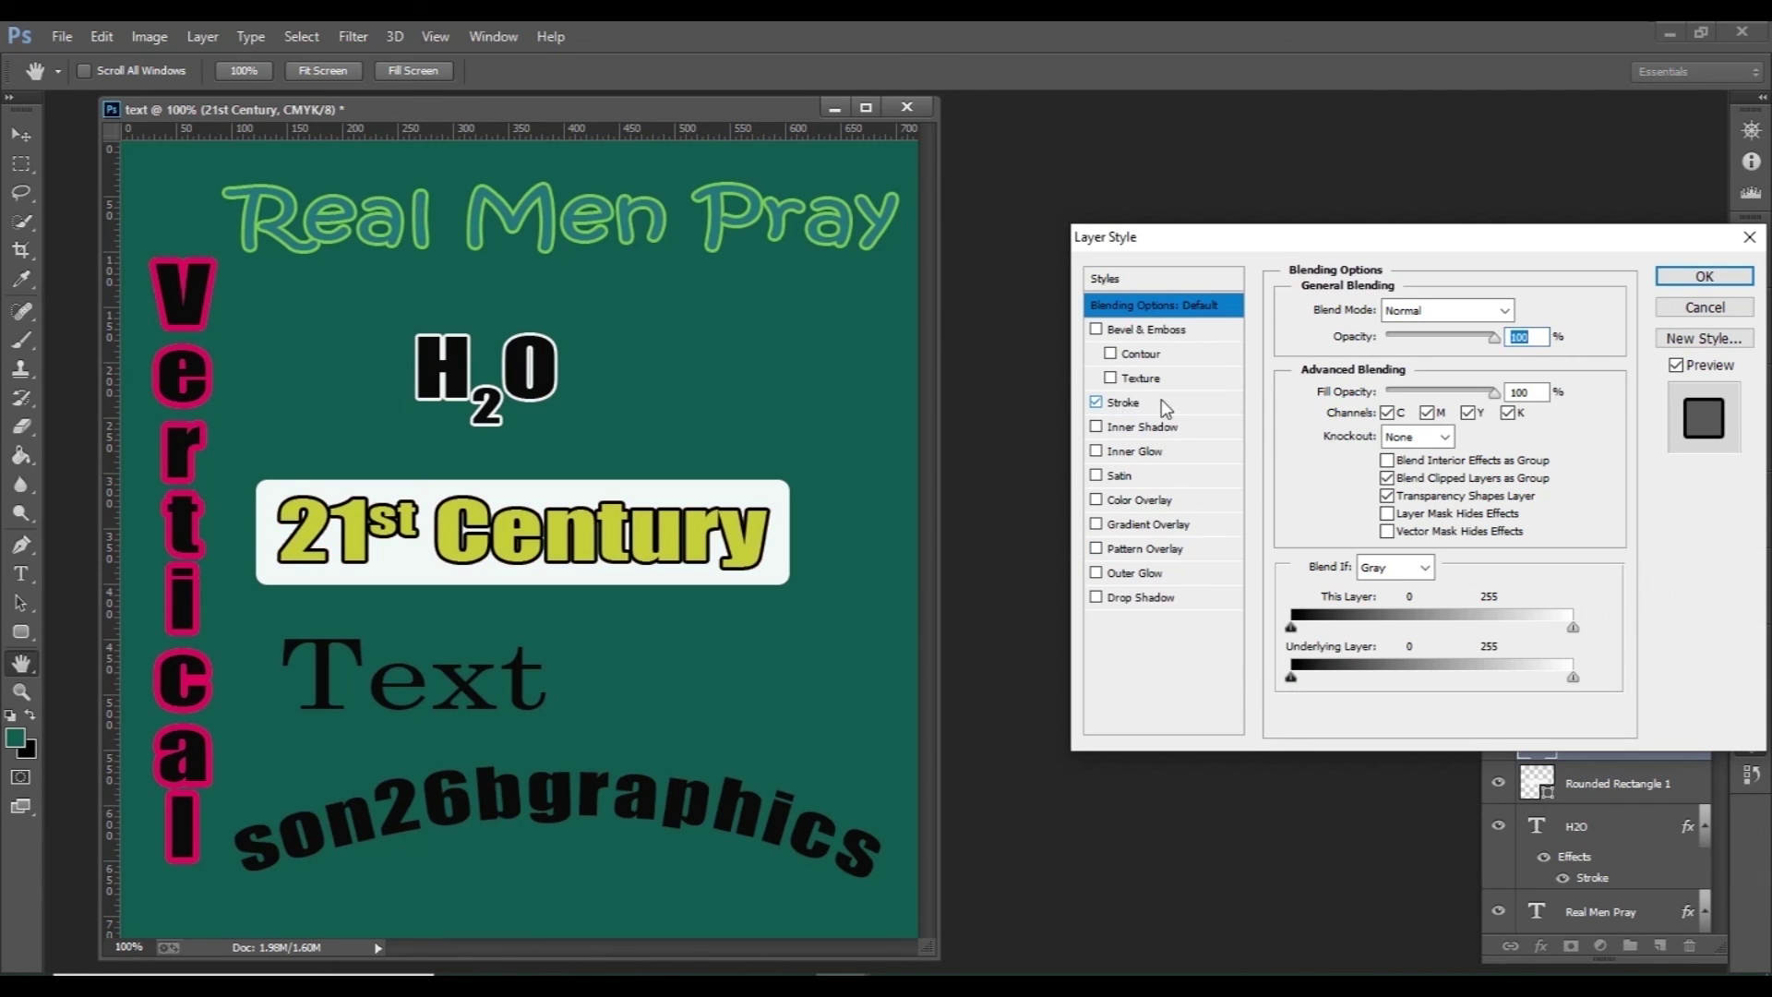
pyautogui.click(1161, 402)
pyautogui.click(1718, 281)
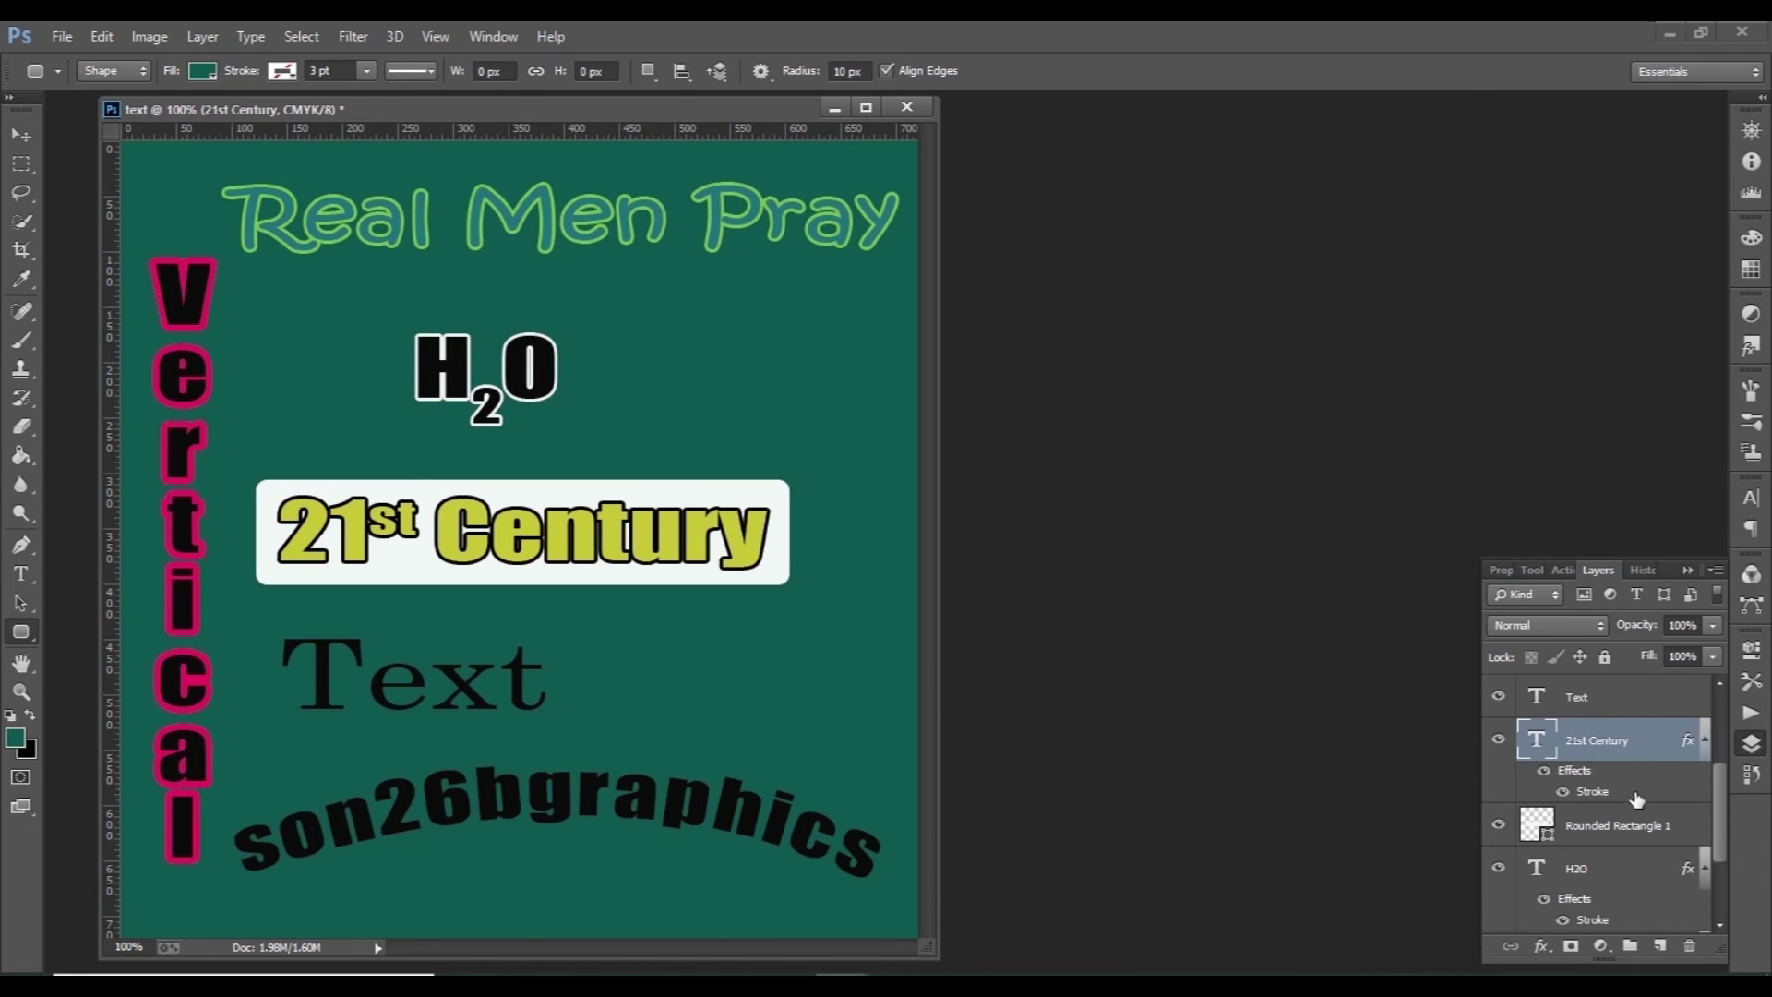
# Step: Add a Drop Shadow to the rounded rectangle layer with distance 8 px, spread 51% and size 0 px
pyautogui.click(1631, 831)
pyautogui.doubleClick(1695, 826)
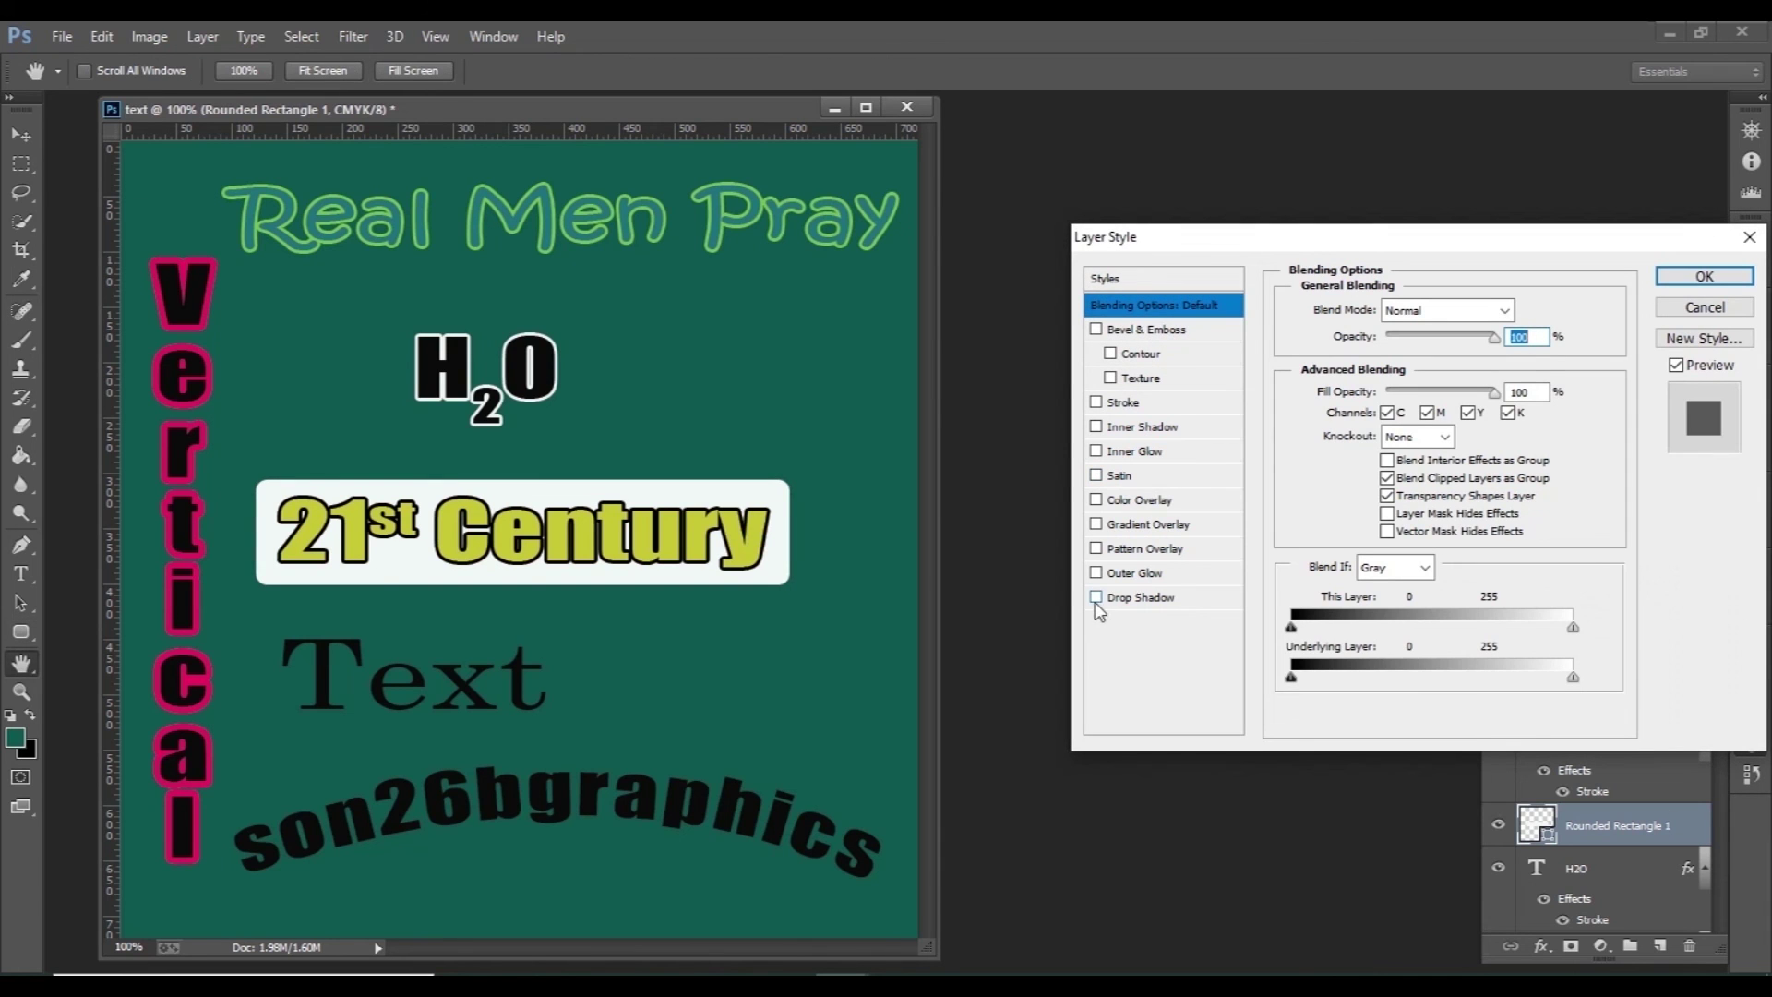
pyautogui.click(1096, 597)
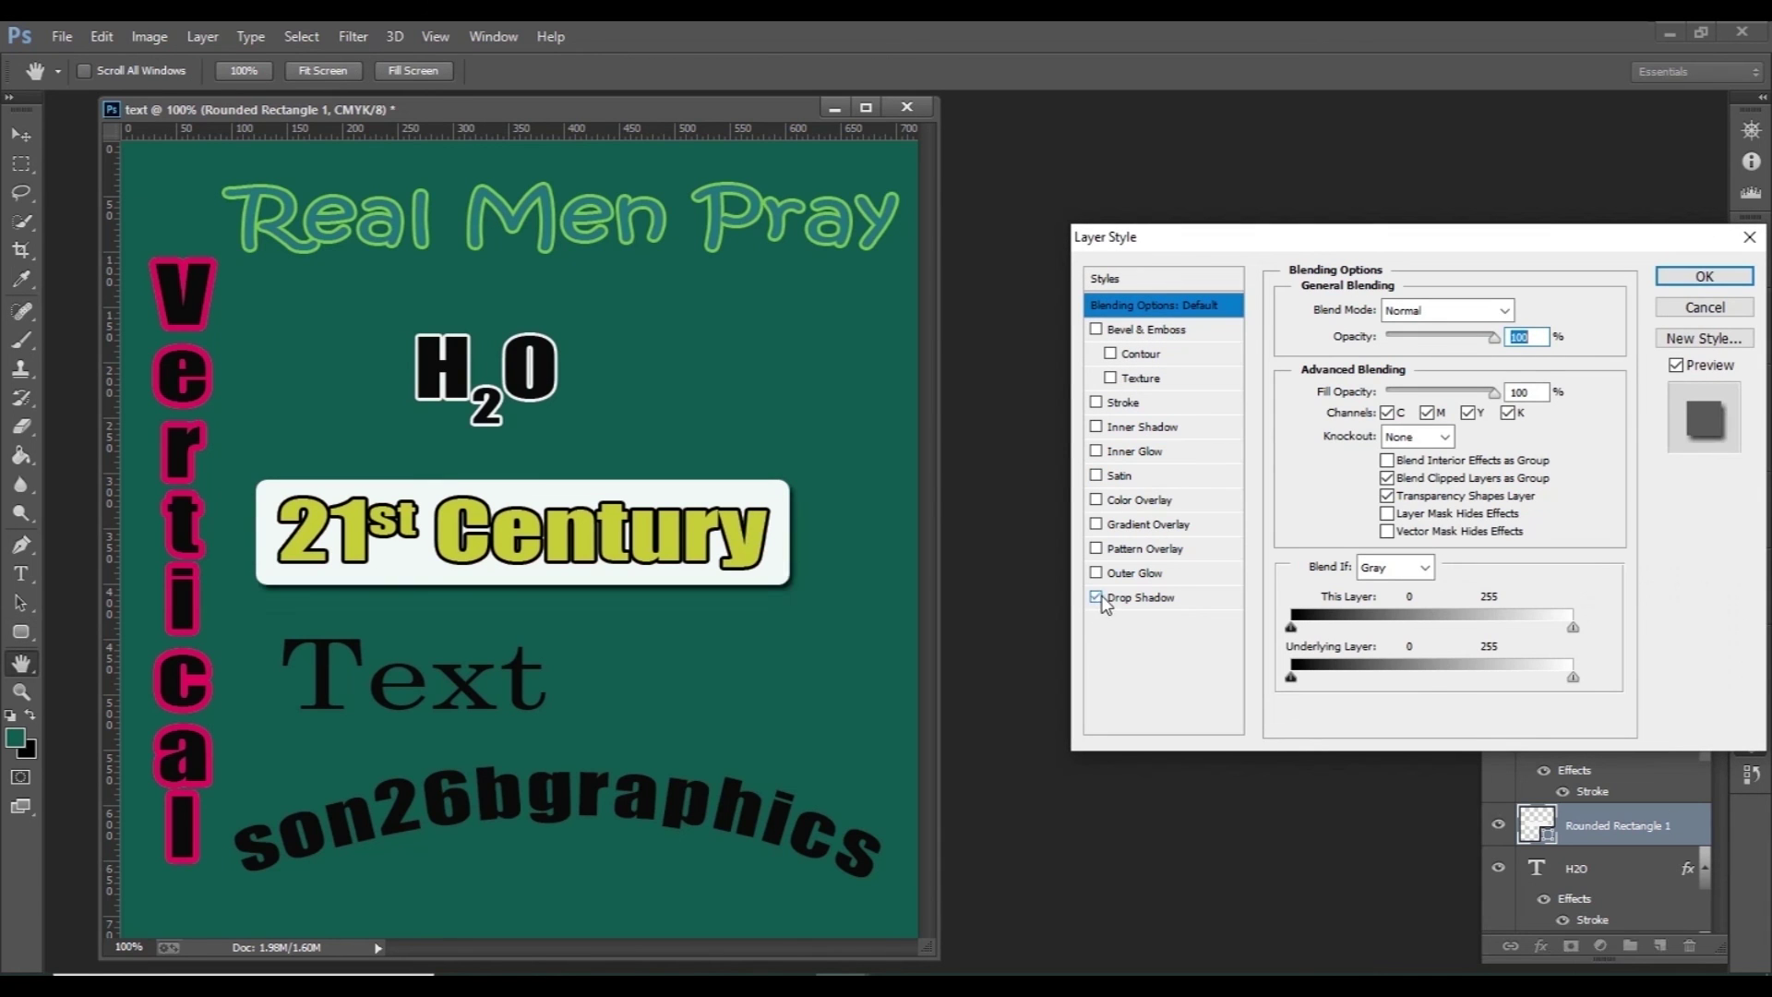
pyautogui.doubleClick(1194, 595)
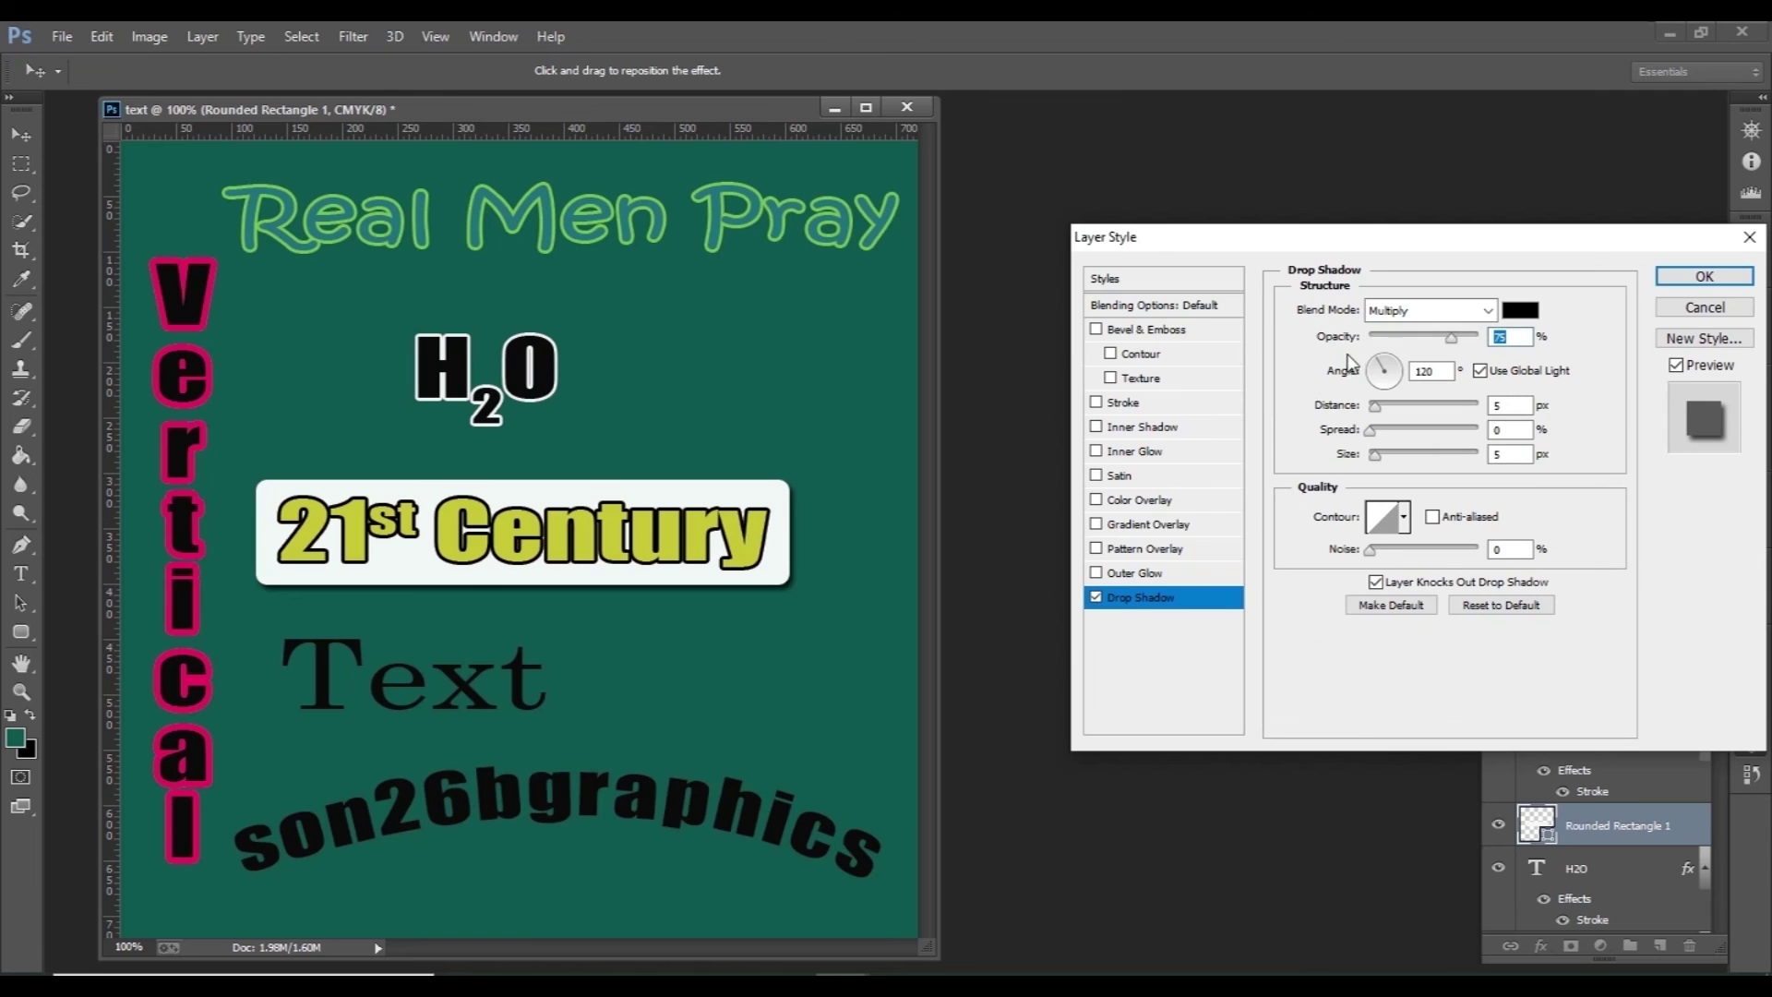
pyautogui.moveTo(1372, 407); pyautogui.dragTo(1210, 504)
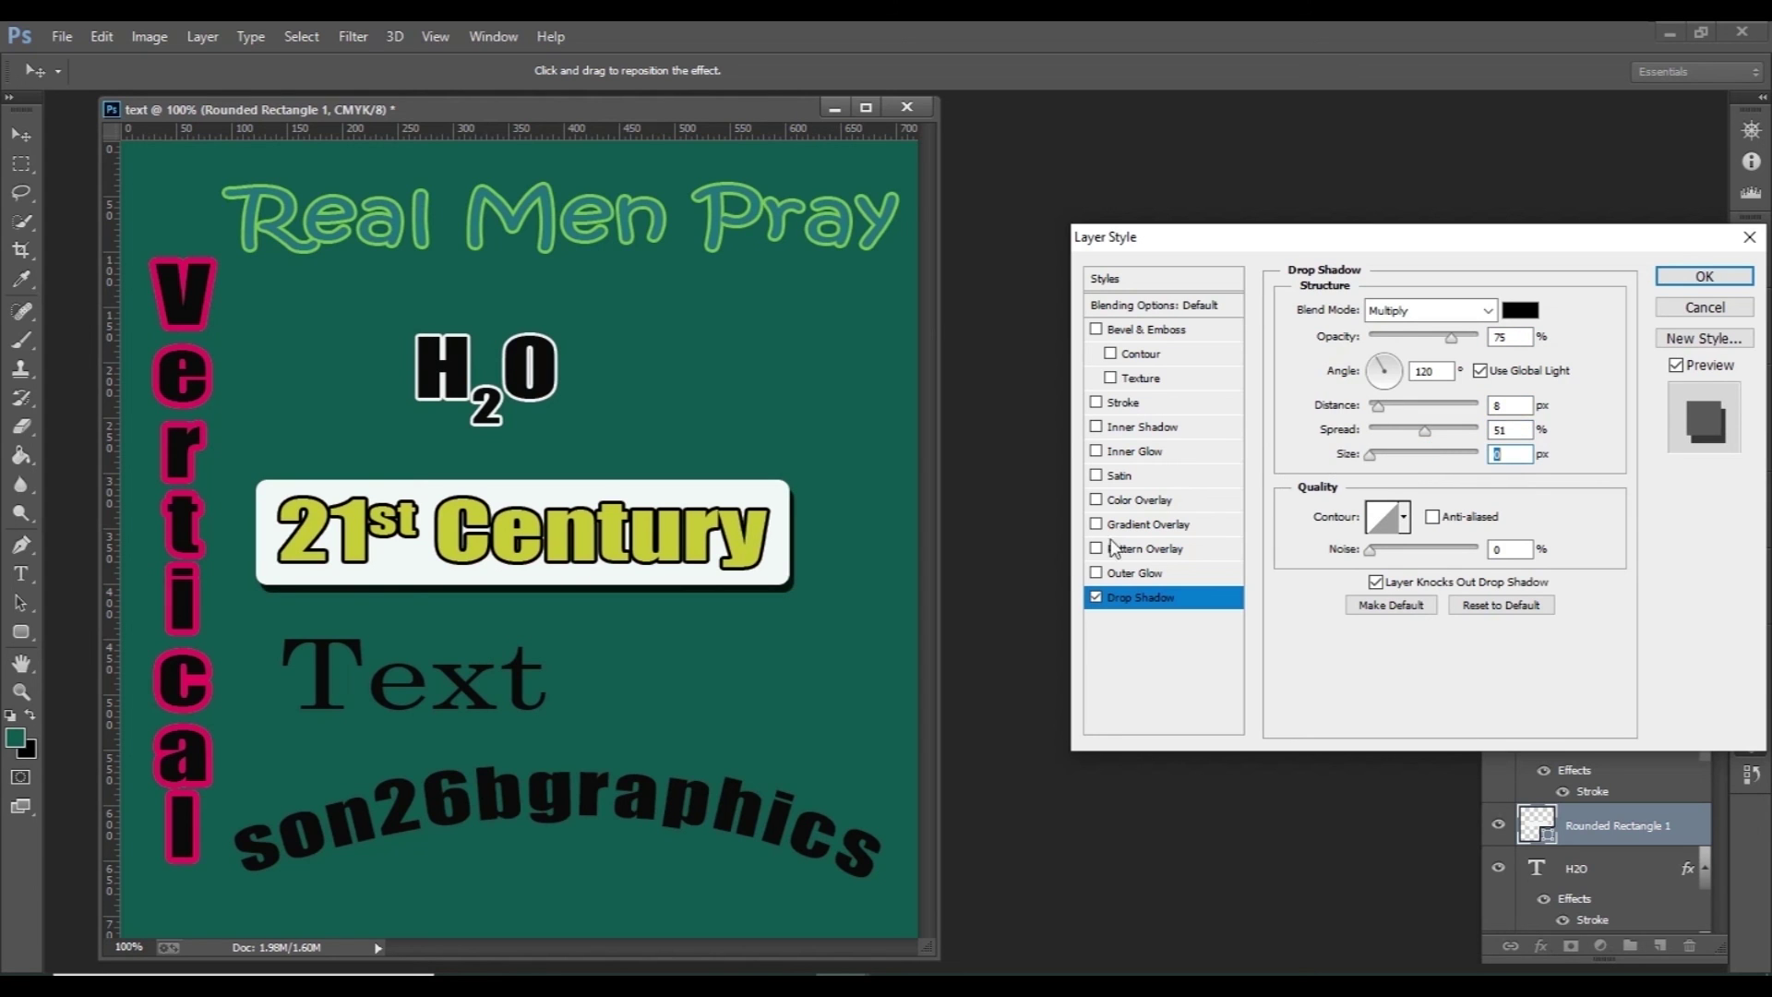
pyautogui.click(1705, 276)
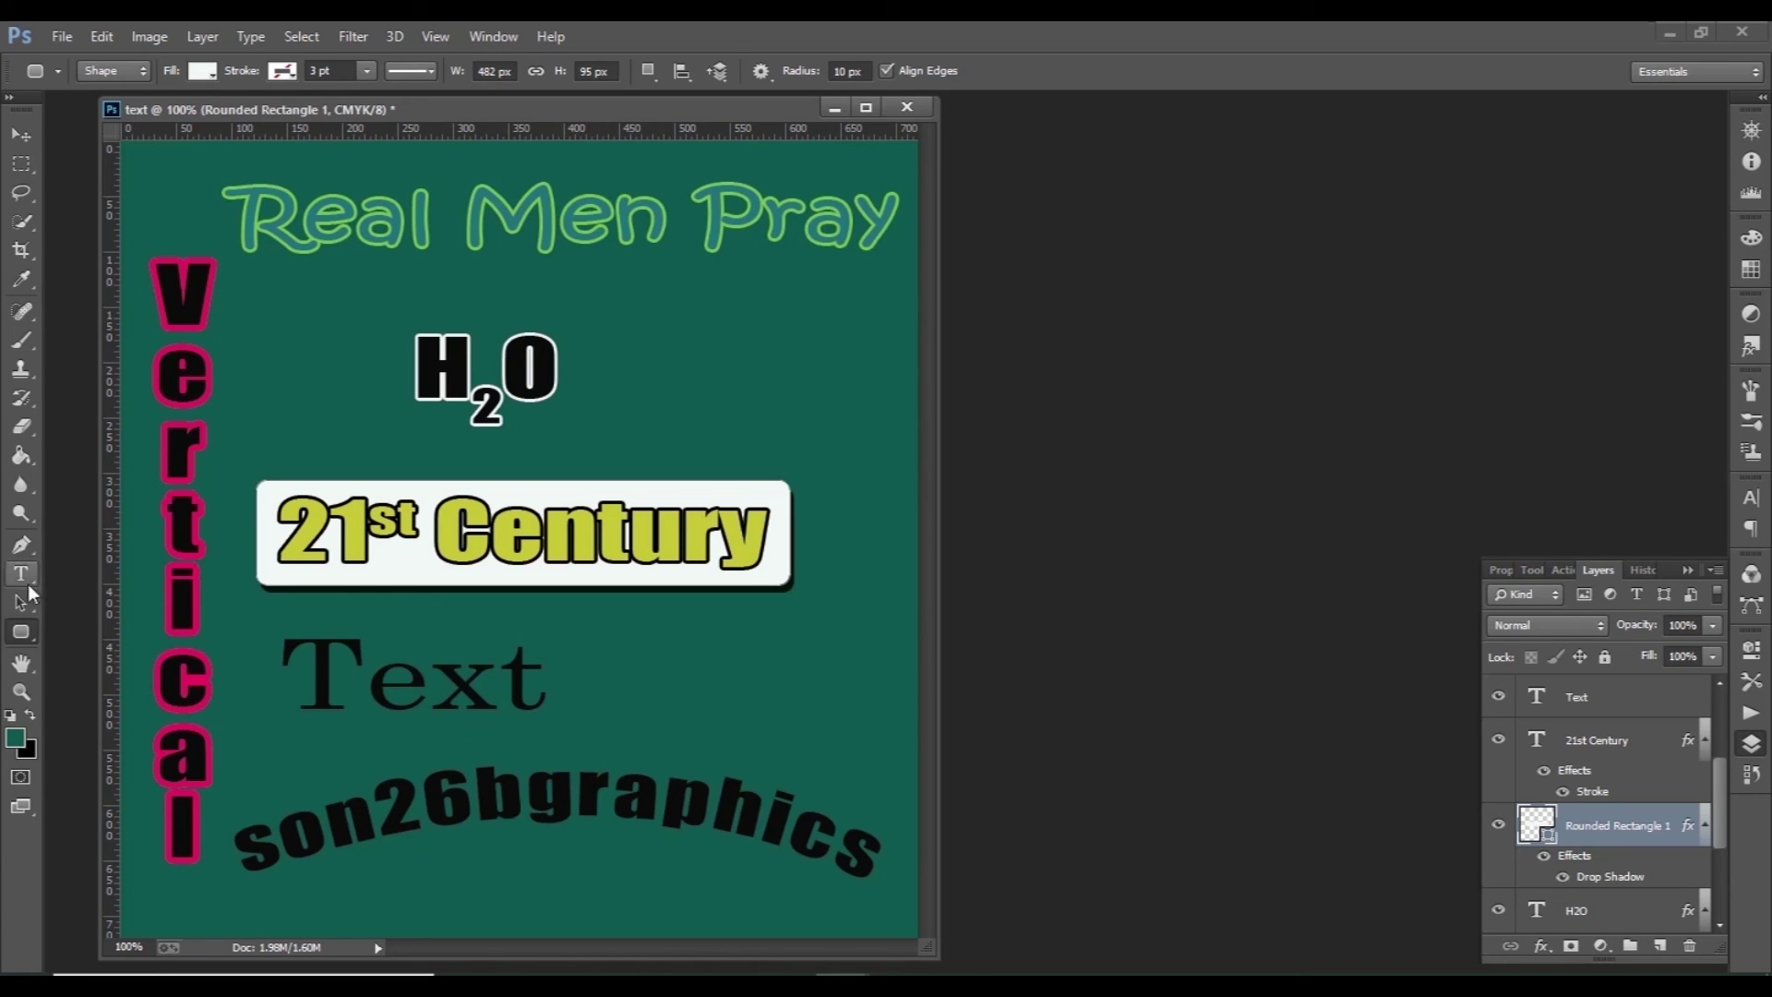
# Step: Add a red Stroke effect positioned outside the letters to the "Text" layer
pyautogui.click(1651, 698)
pyautogui.doubleClick(1651, 698)
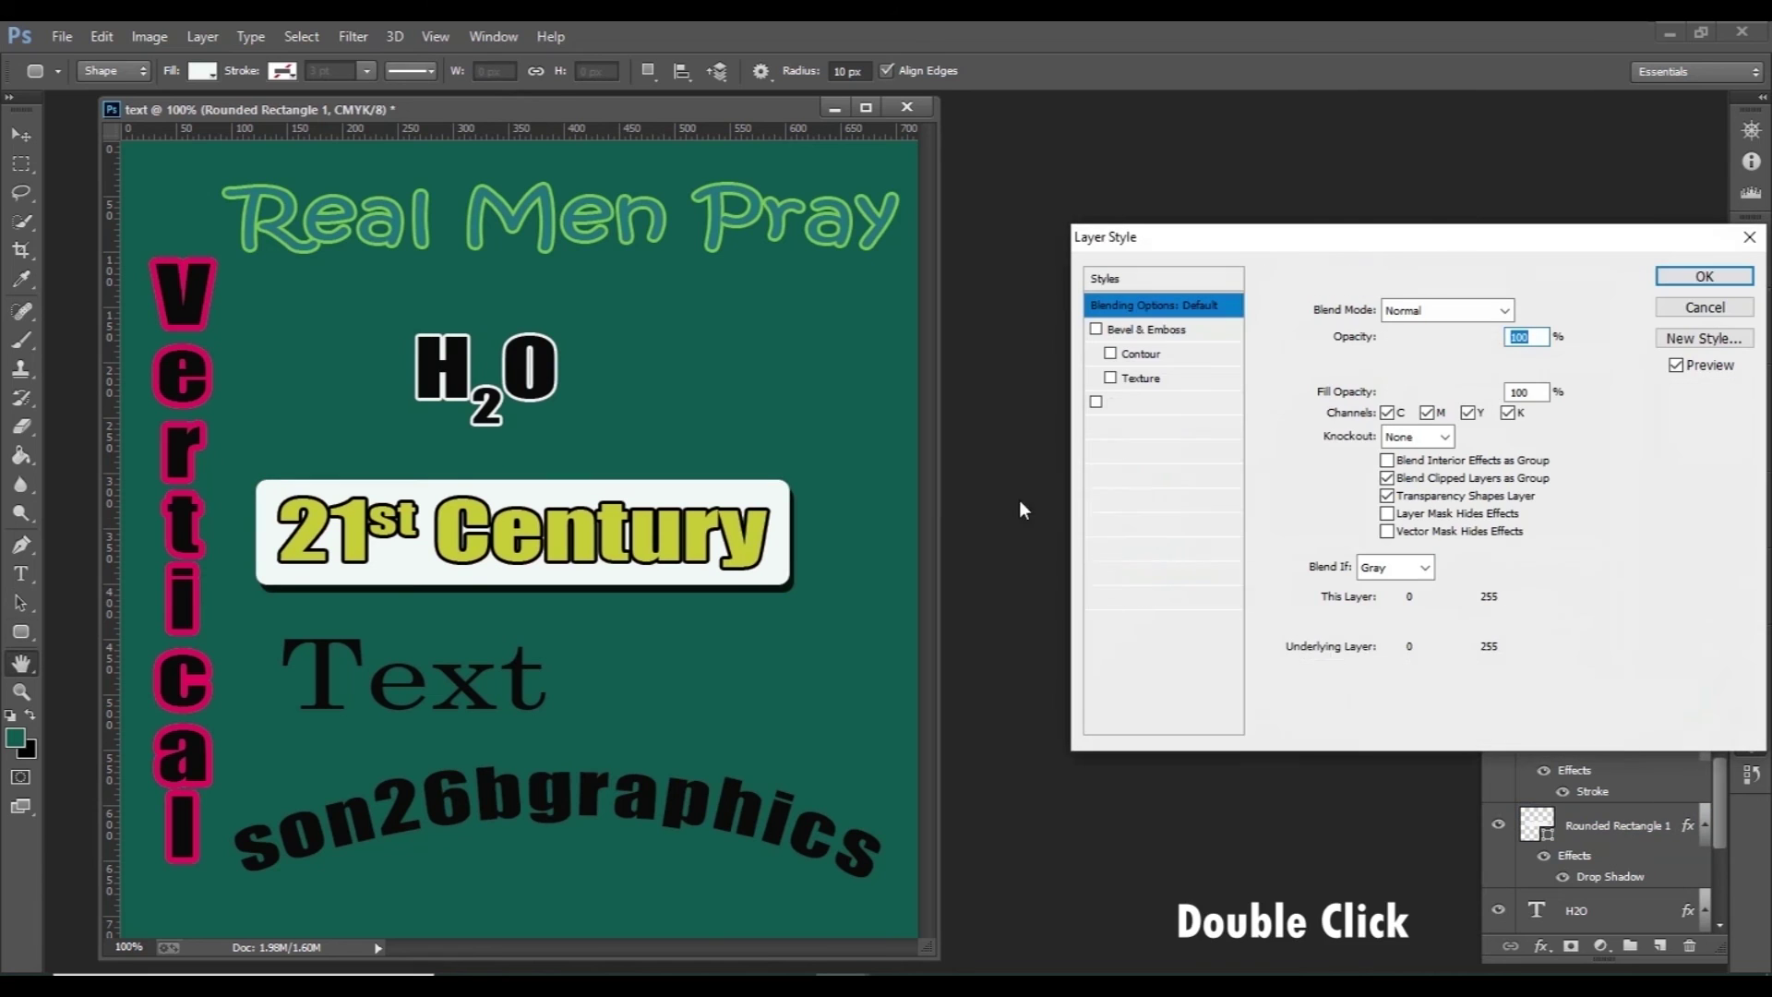
pyautogui.click(1144, 402)
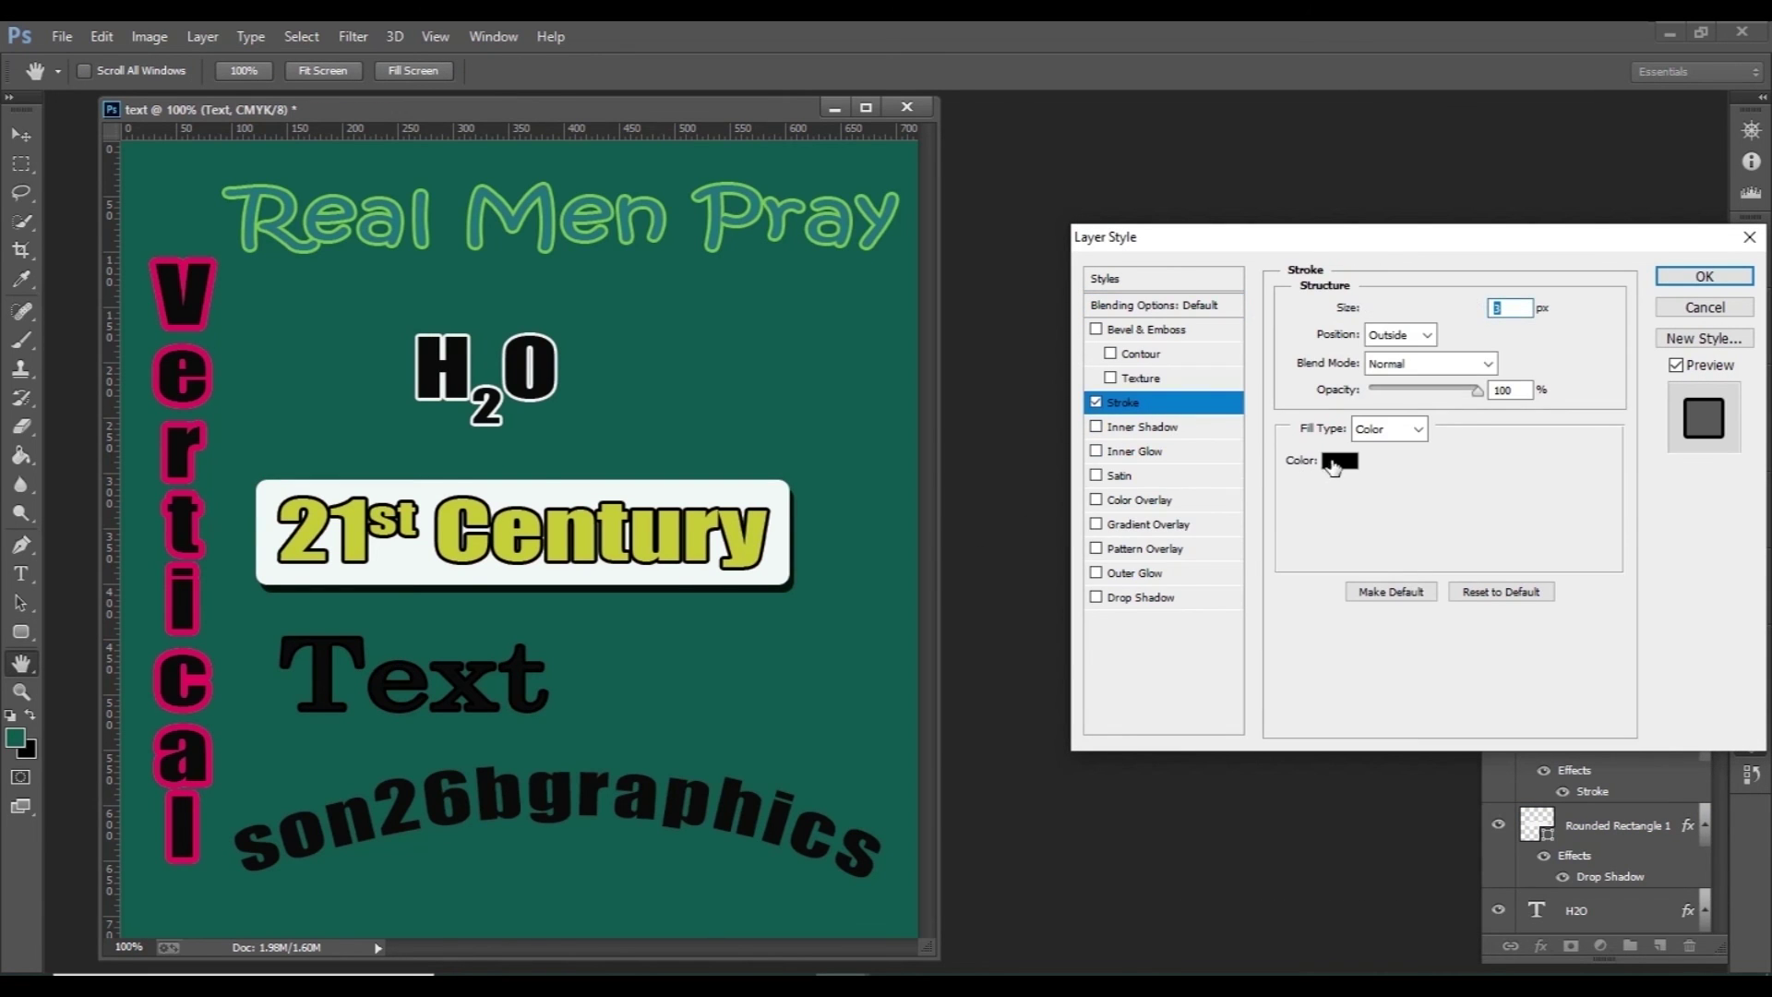
pyautogui.click(1332, 461)
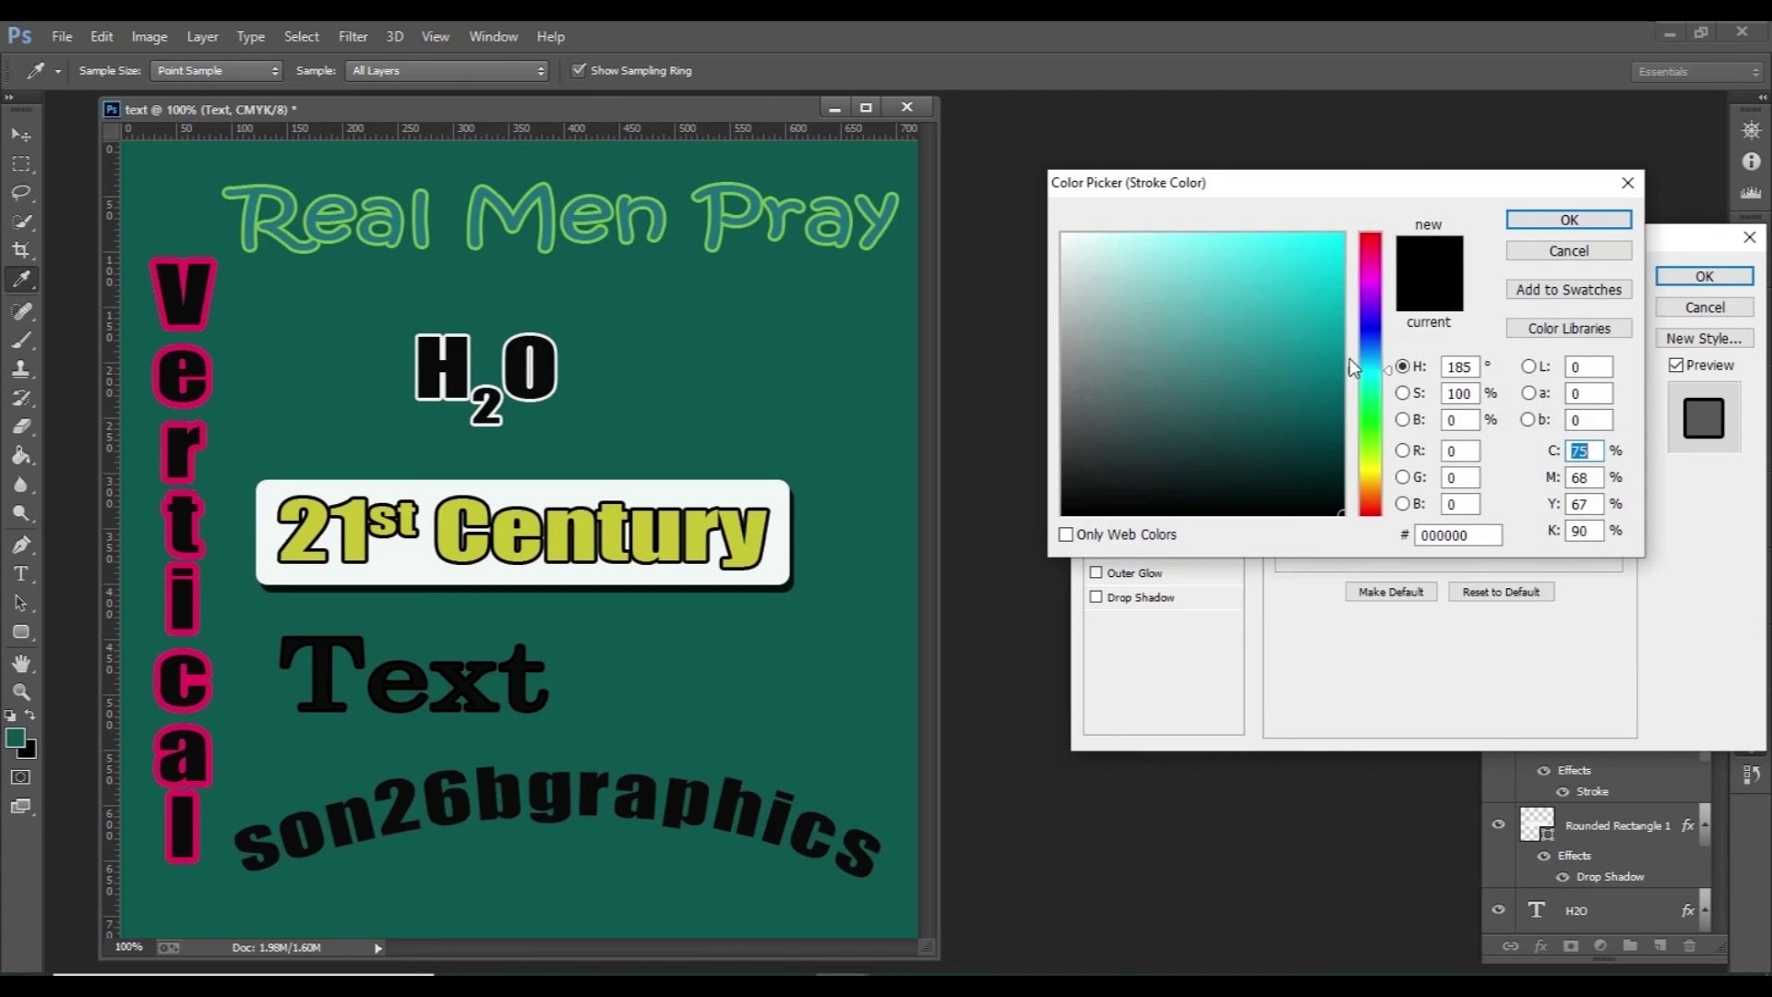
pyautogui.moveTo(1352, 369); pyautogui.dragTo(1353, 511)
pyautogui.click(1321, 256)
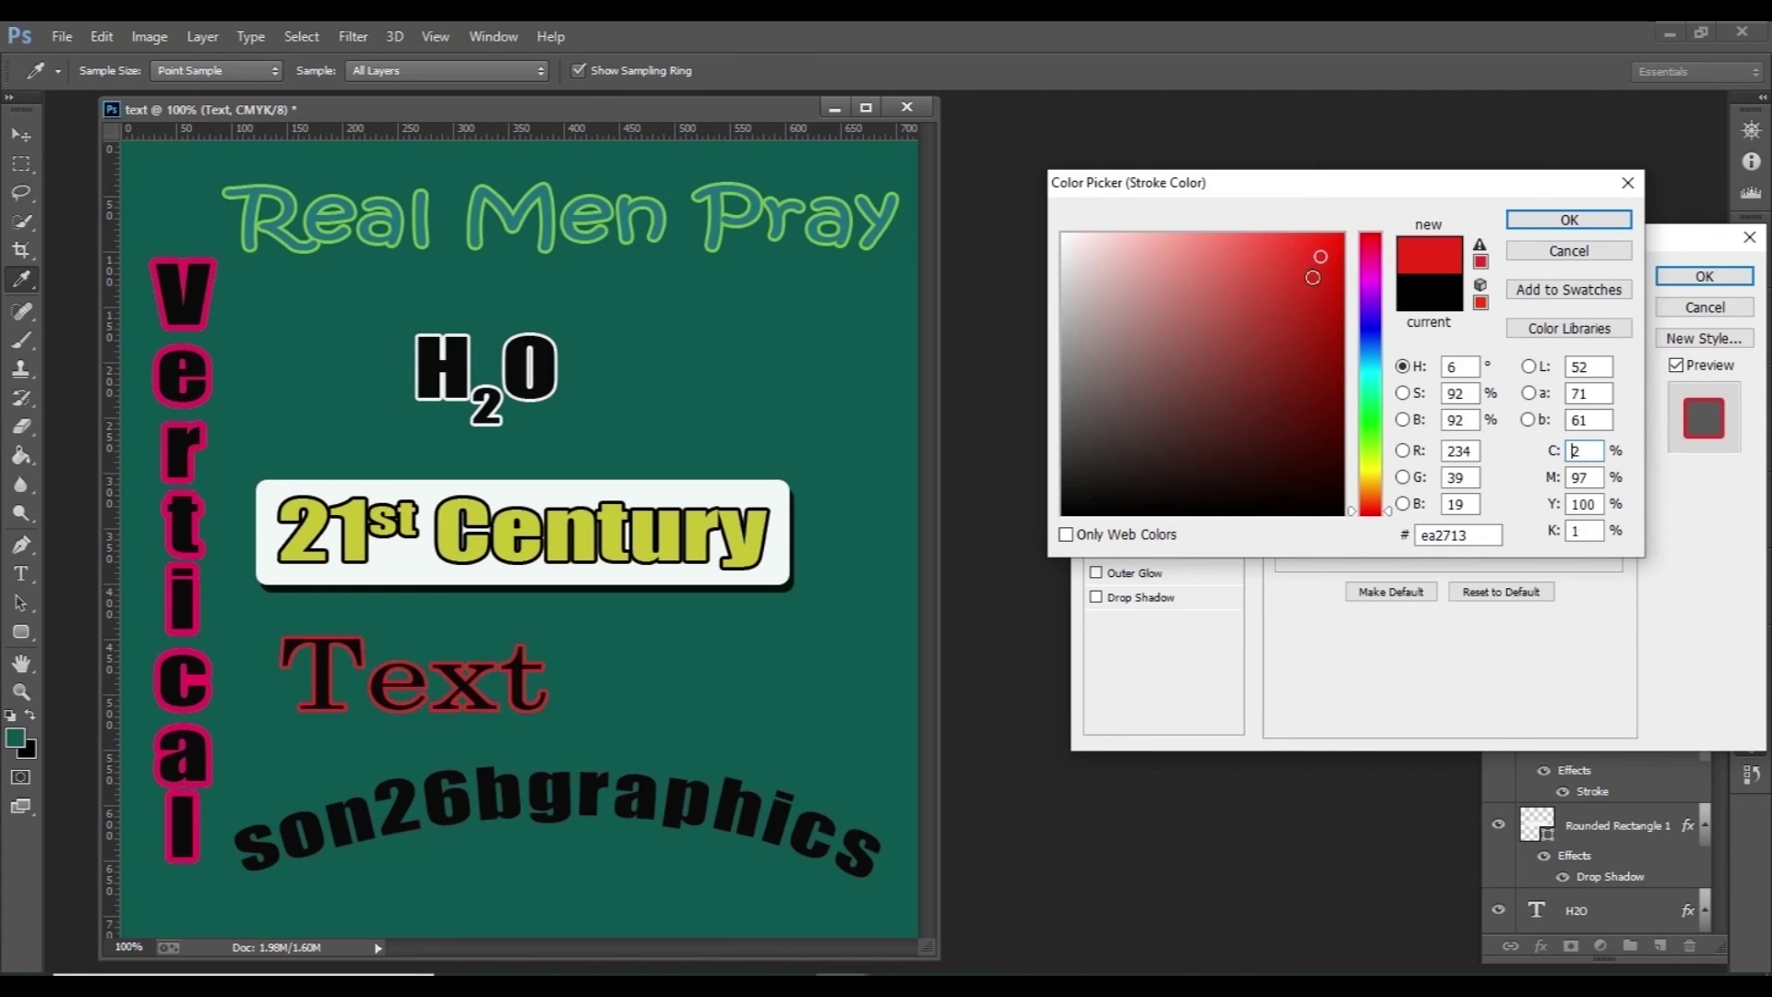
pyautogui.click(1569, 221)
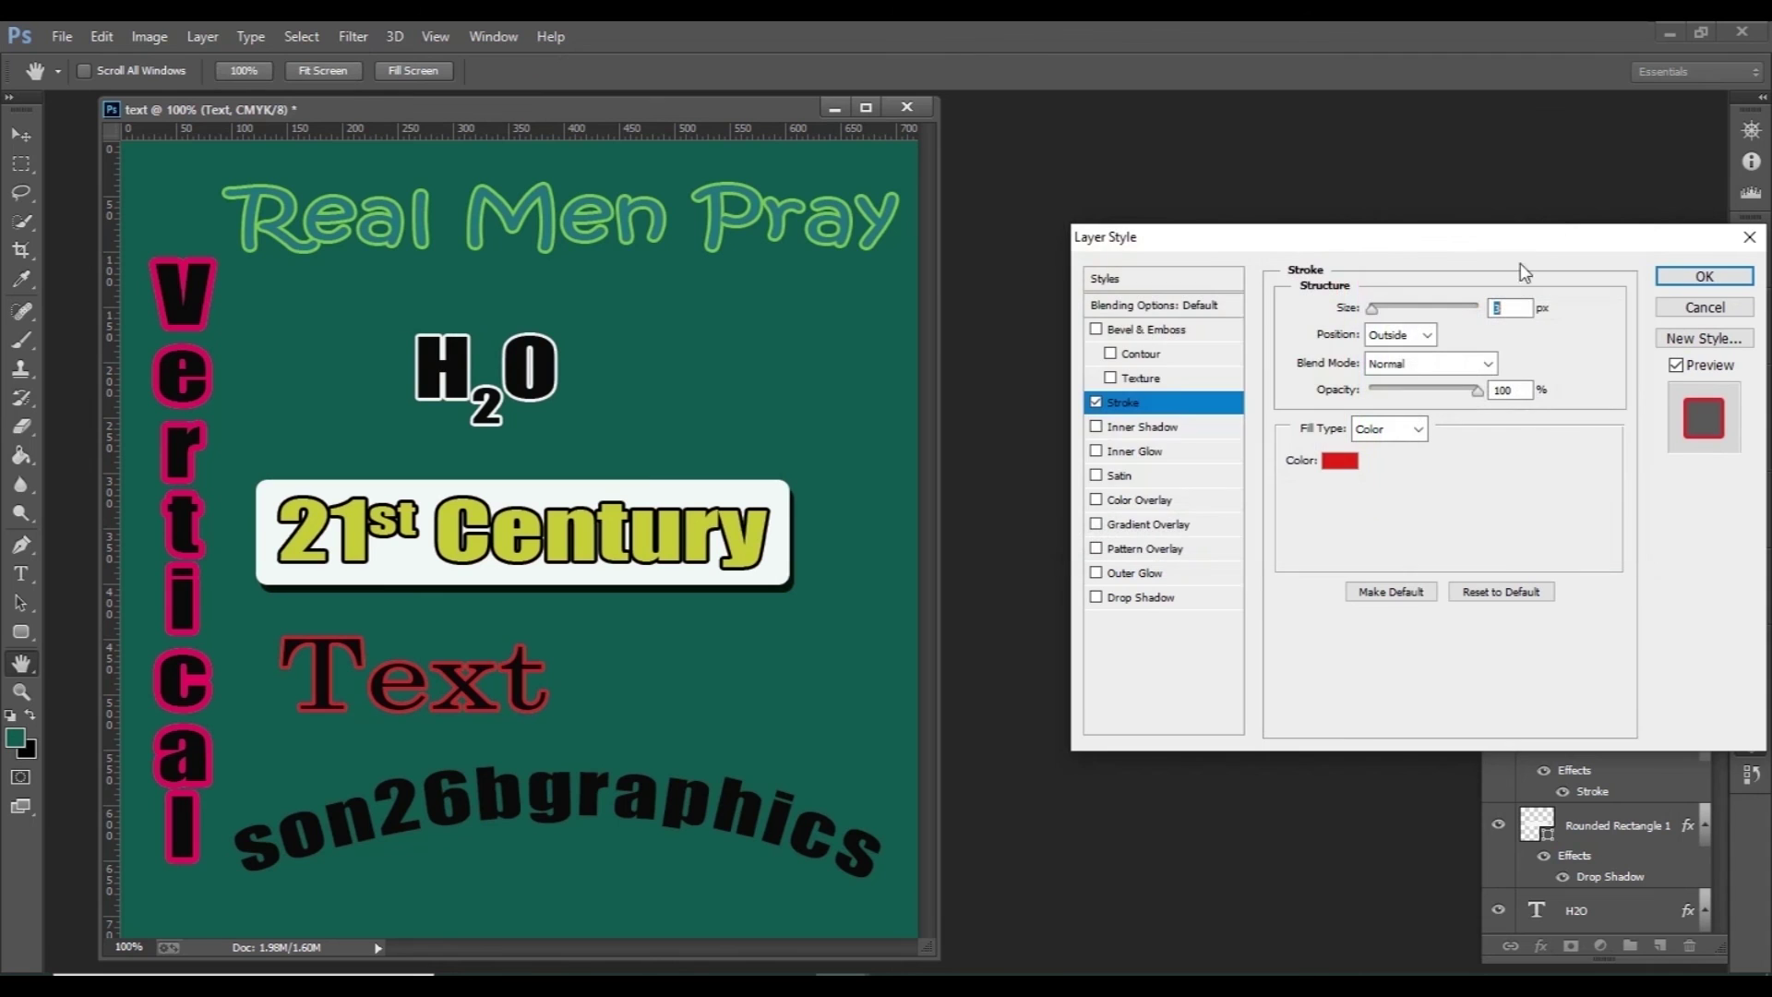
pyautogui.click(1670, 277)
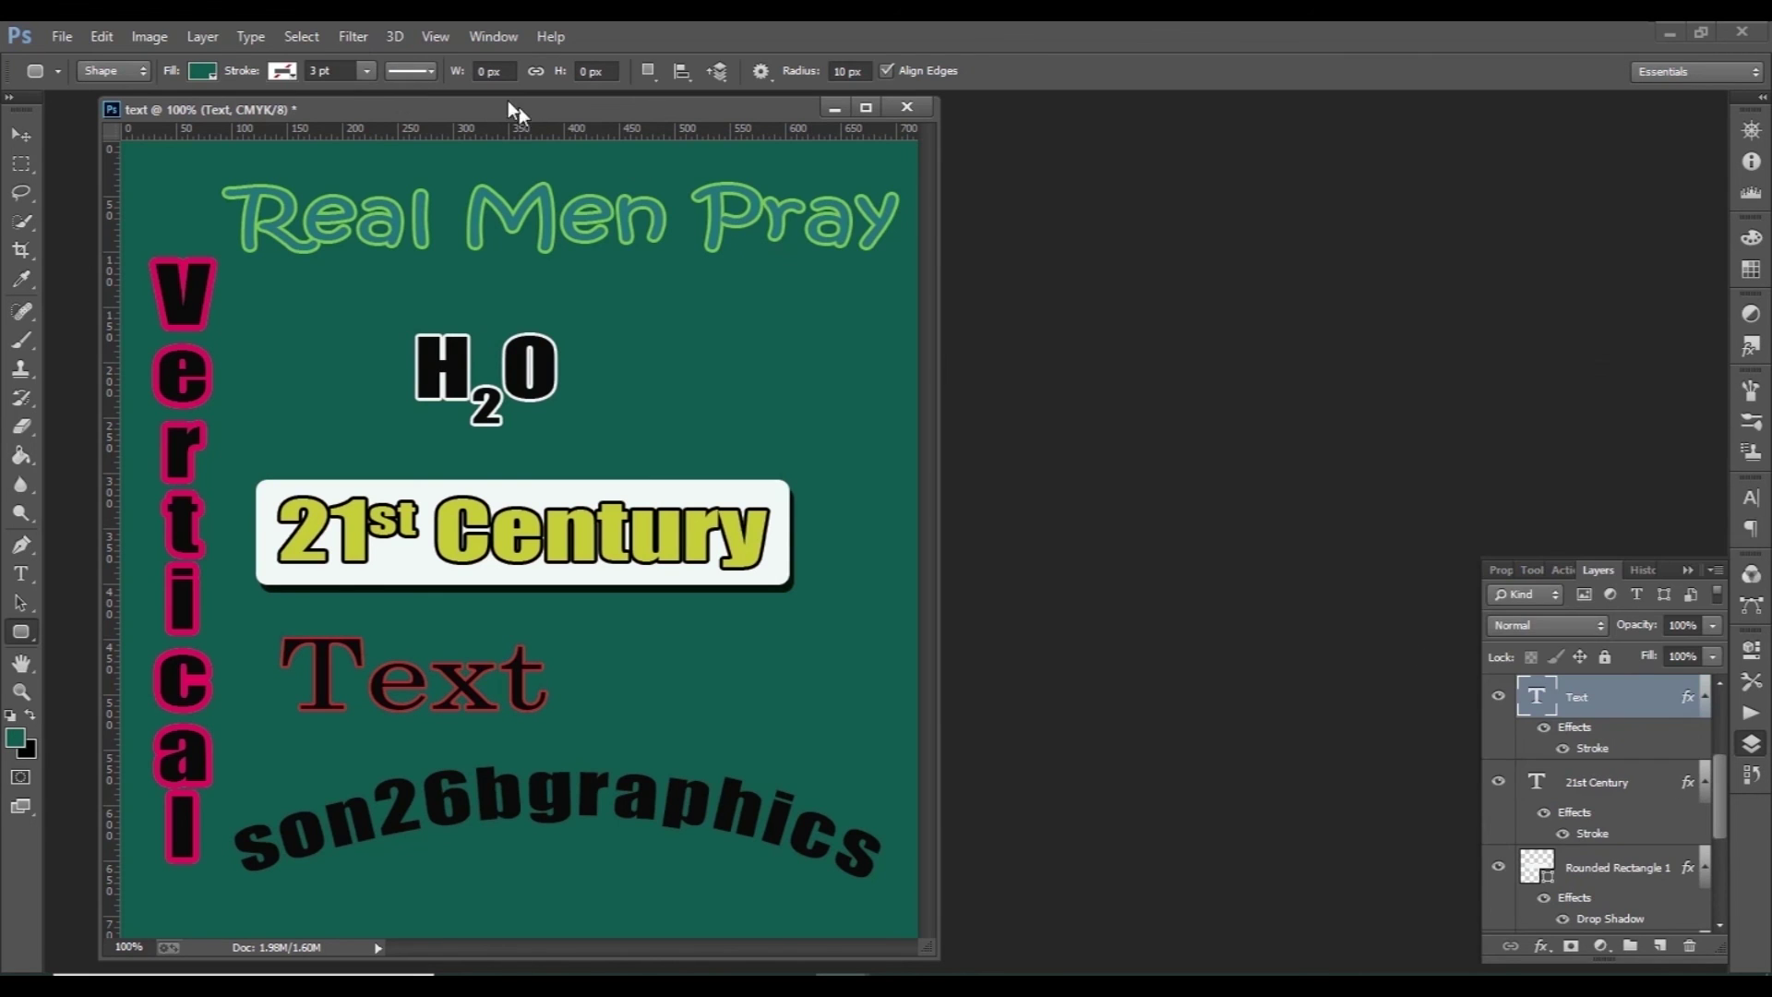
# Step: Set the tracking of the "Text" layer to 480 and underline it
pyautogui.click(507, 33)
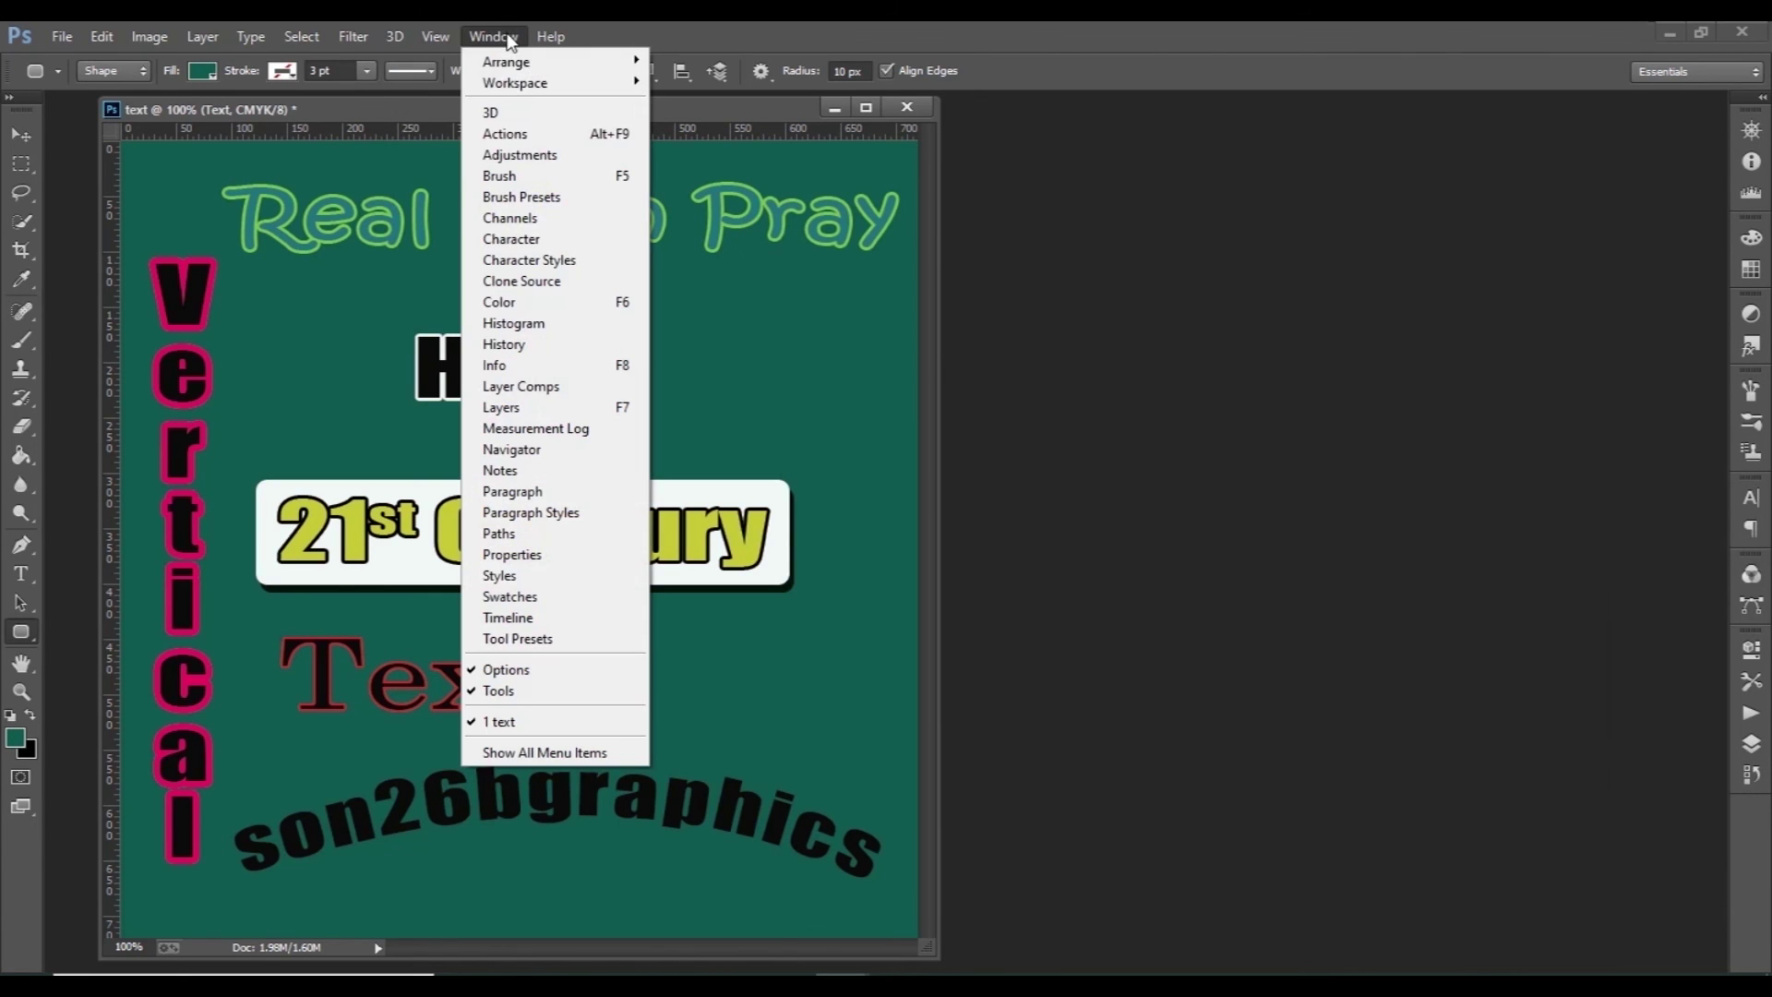
pyautogui.click(482, 242)
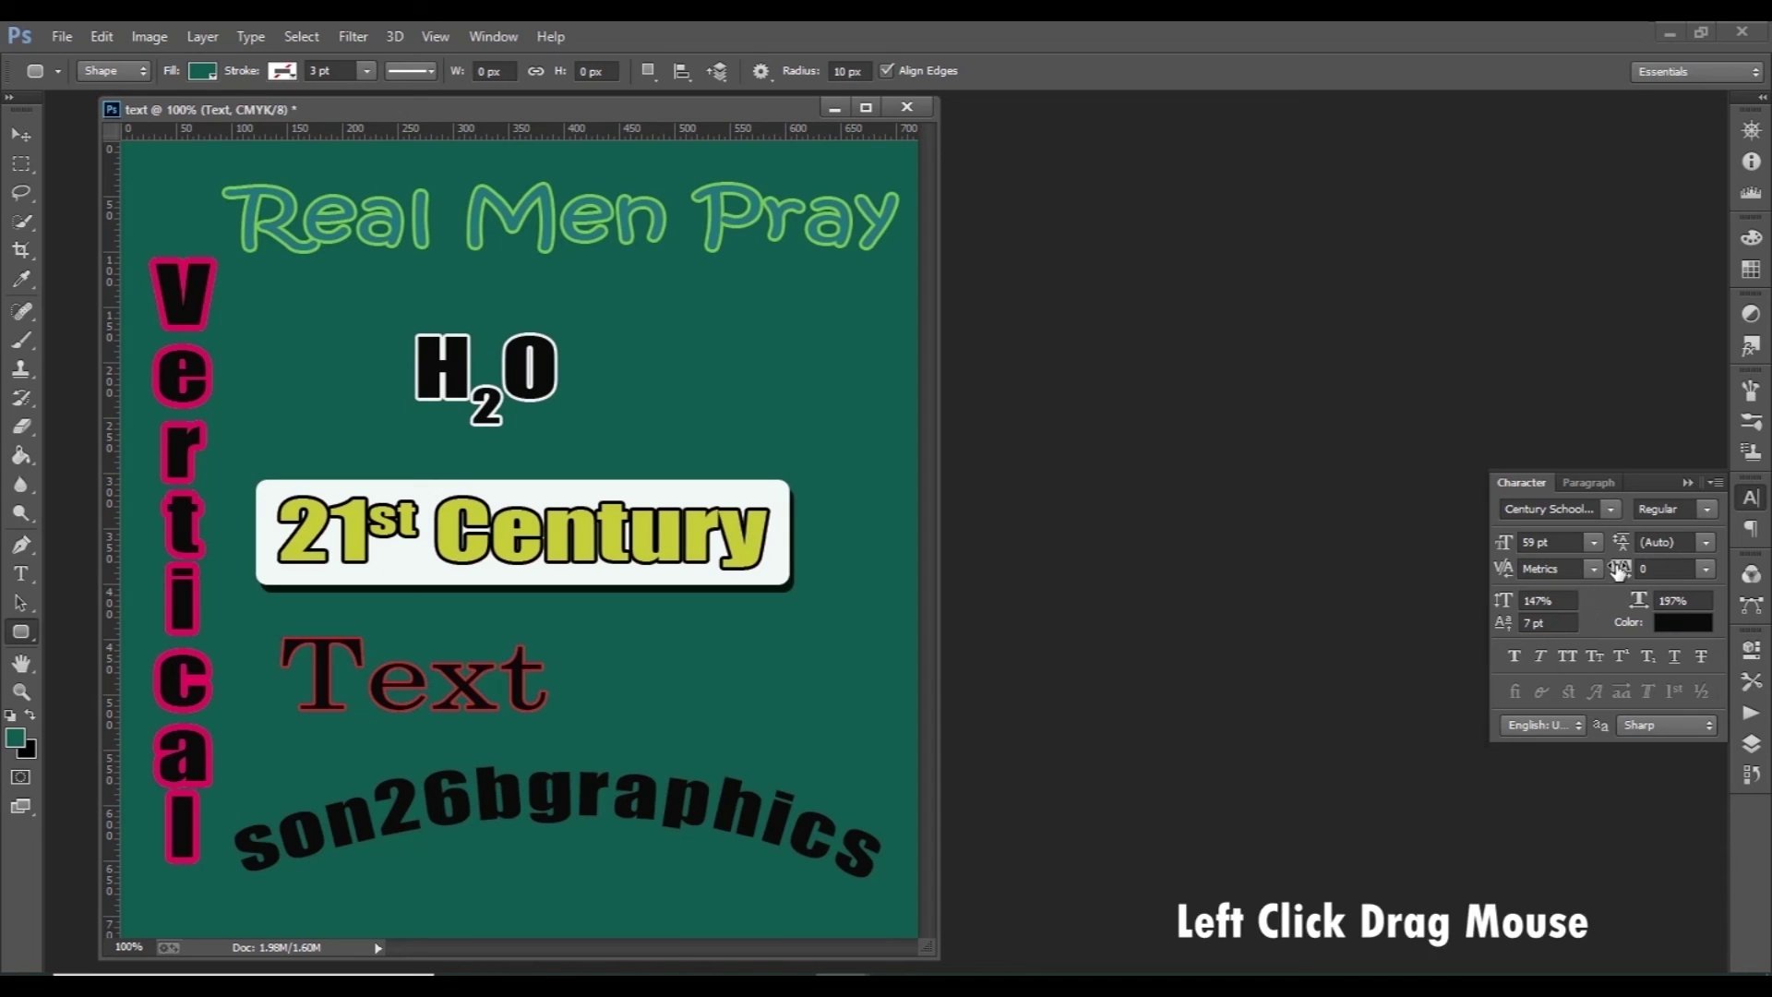
pyautogui.moveTo(1617, 571); pyautogui.dragTo(1640, 570)
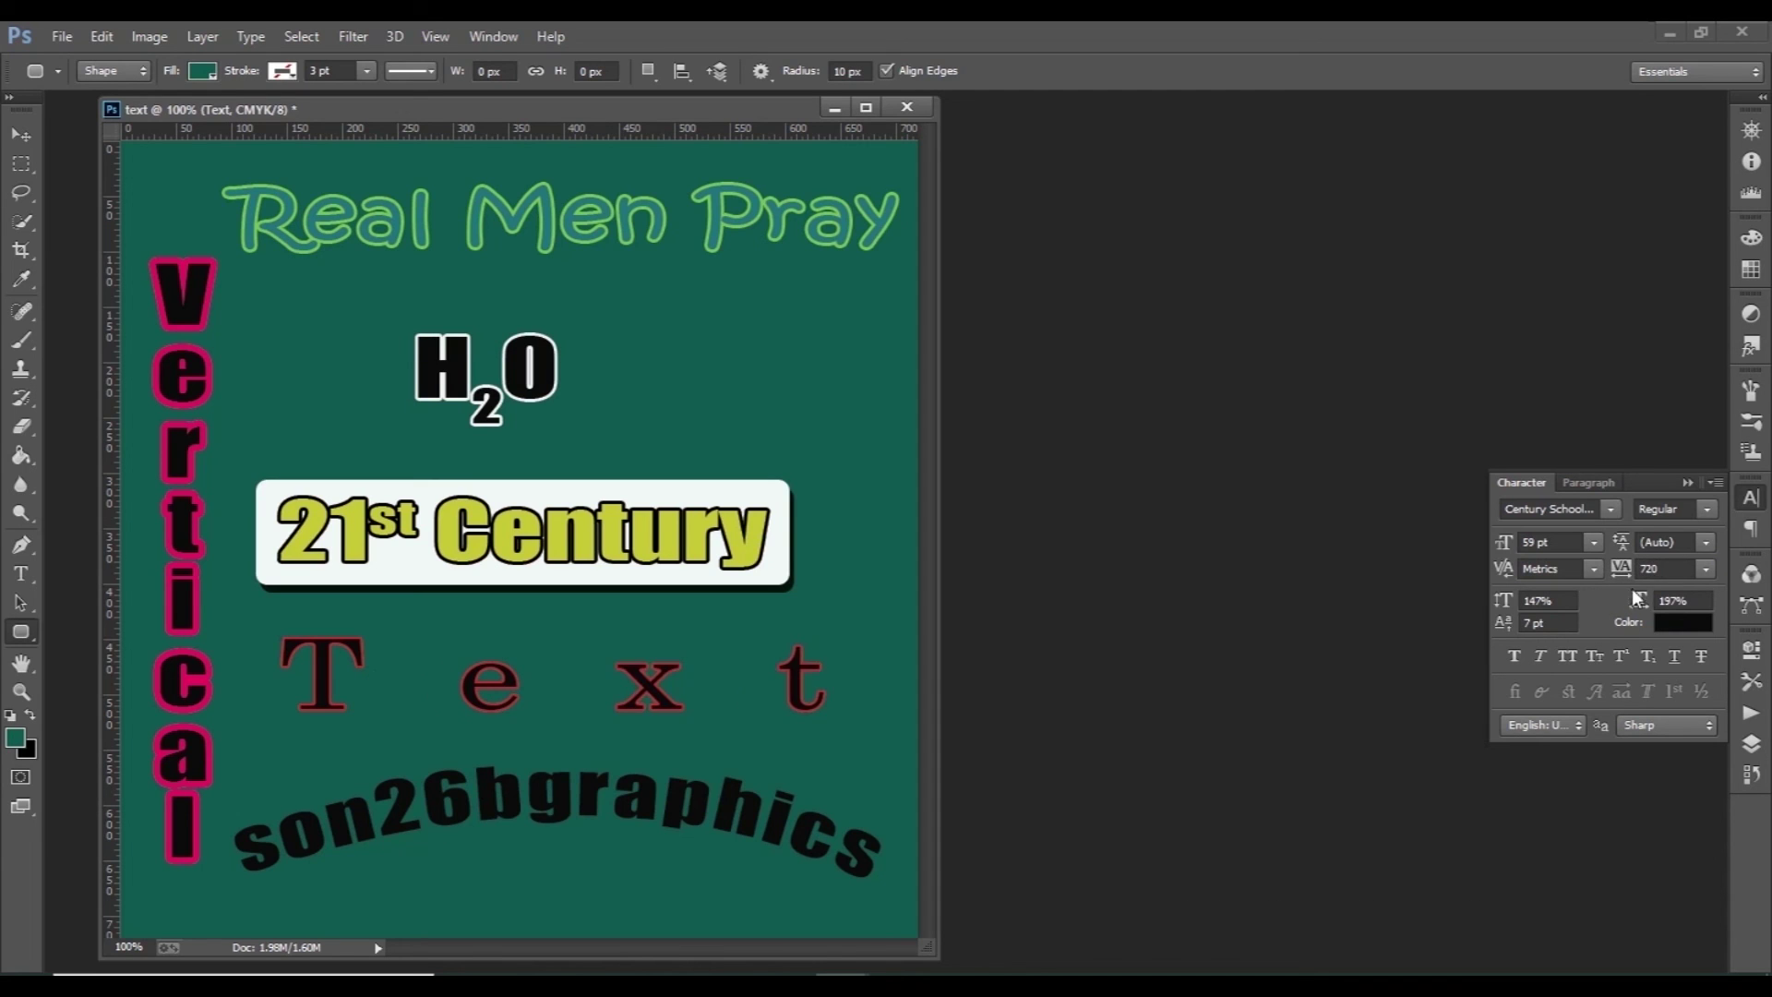
pyautogui.click(1671, 659)
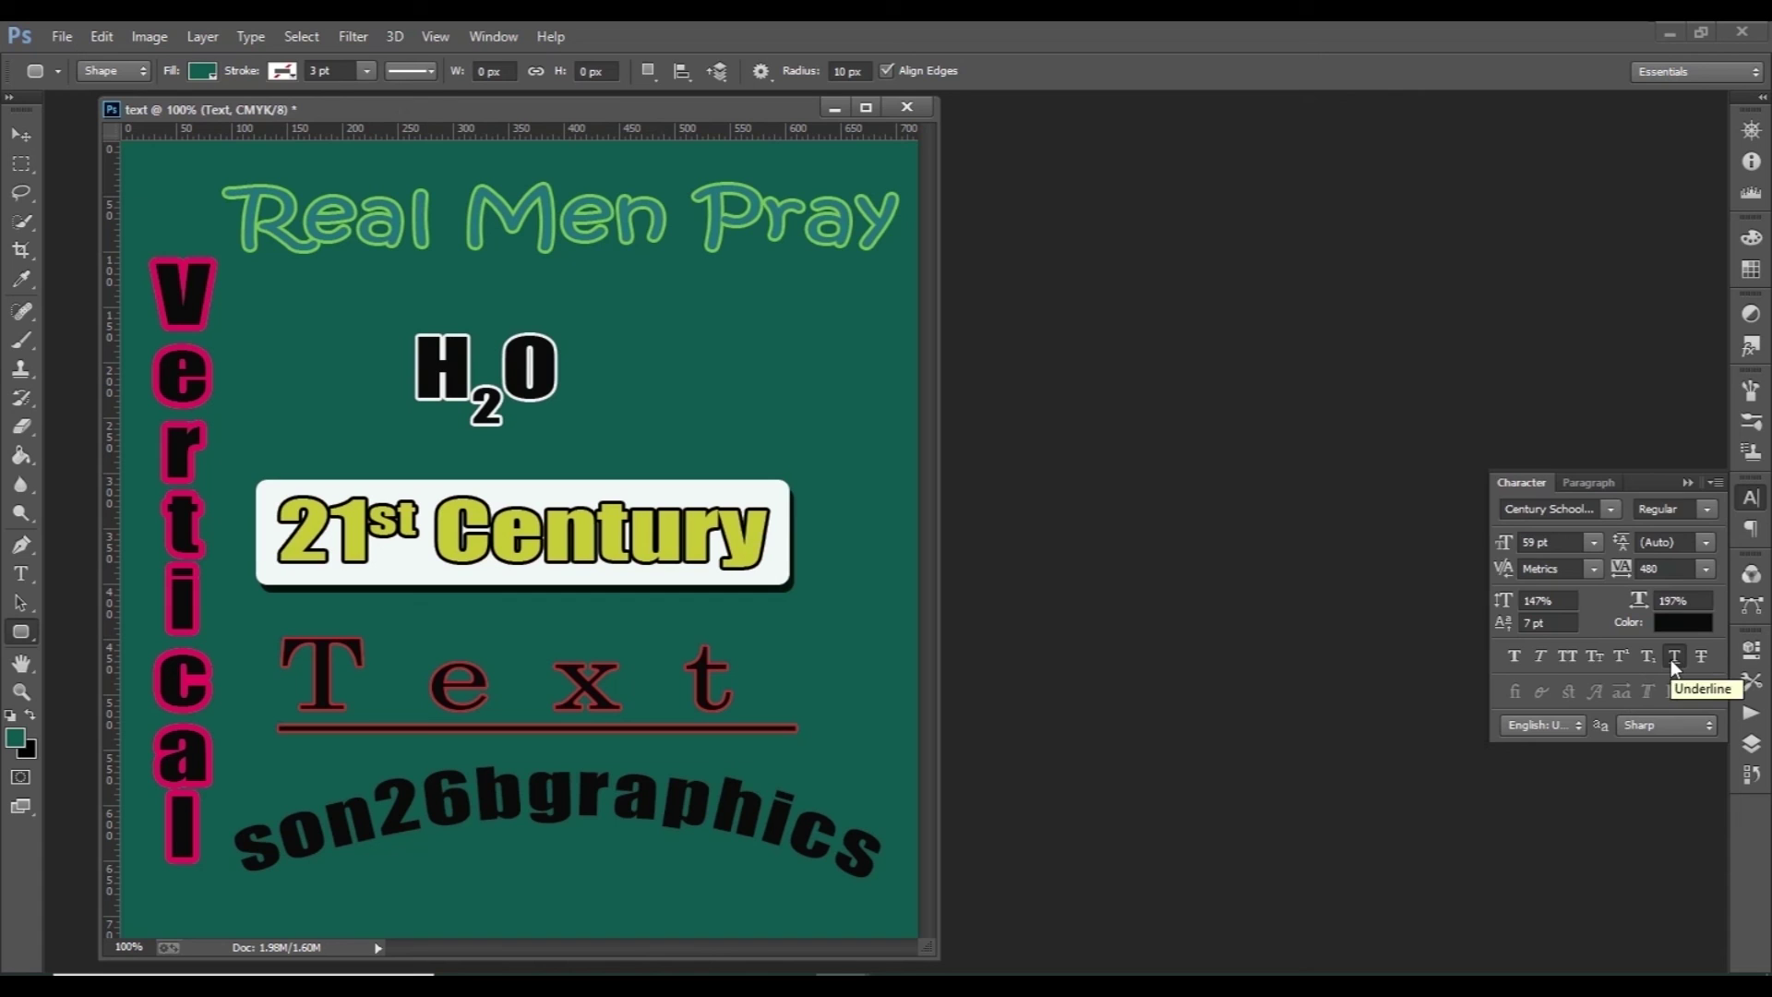
# Step: Move the curved "son26bgraphics" text slightly down and change its text color to near-white
pyautogui.keyDown('ctrl'); pyautogui.click(658, 811); pyautogui.keyUp('ctrl')
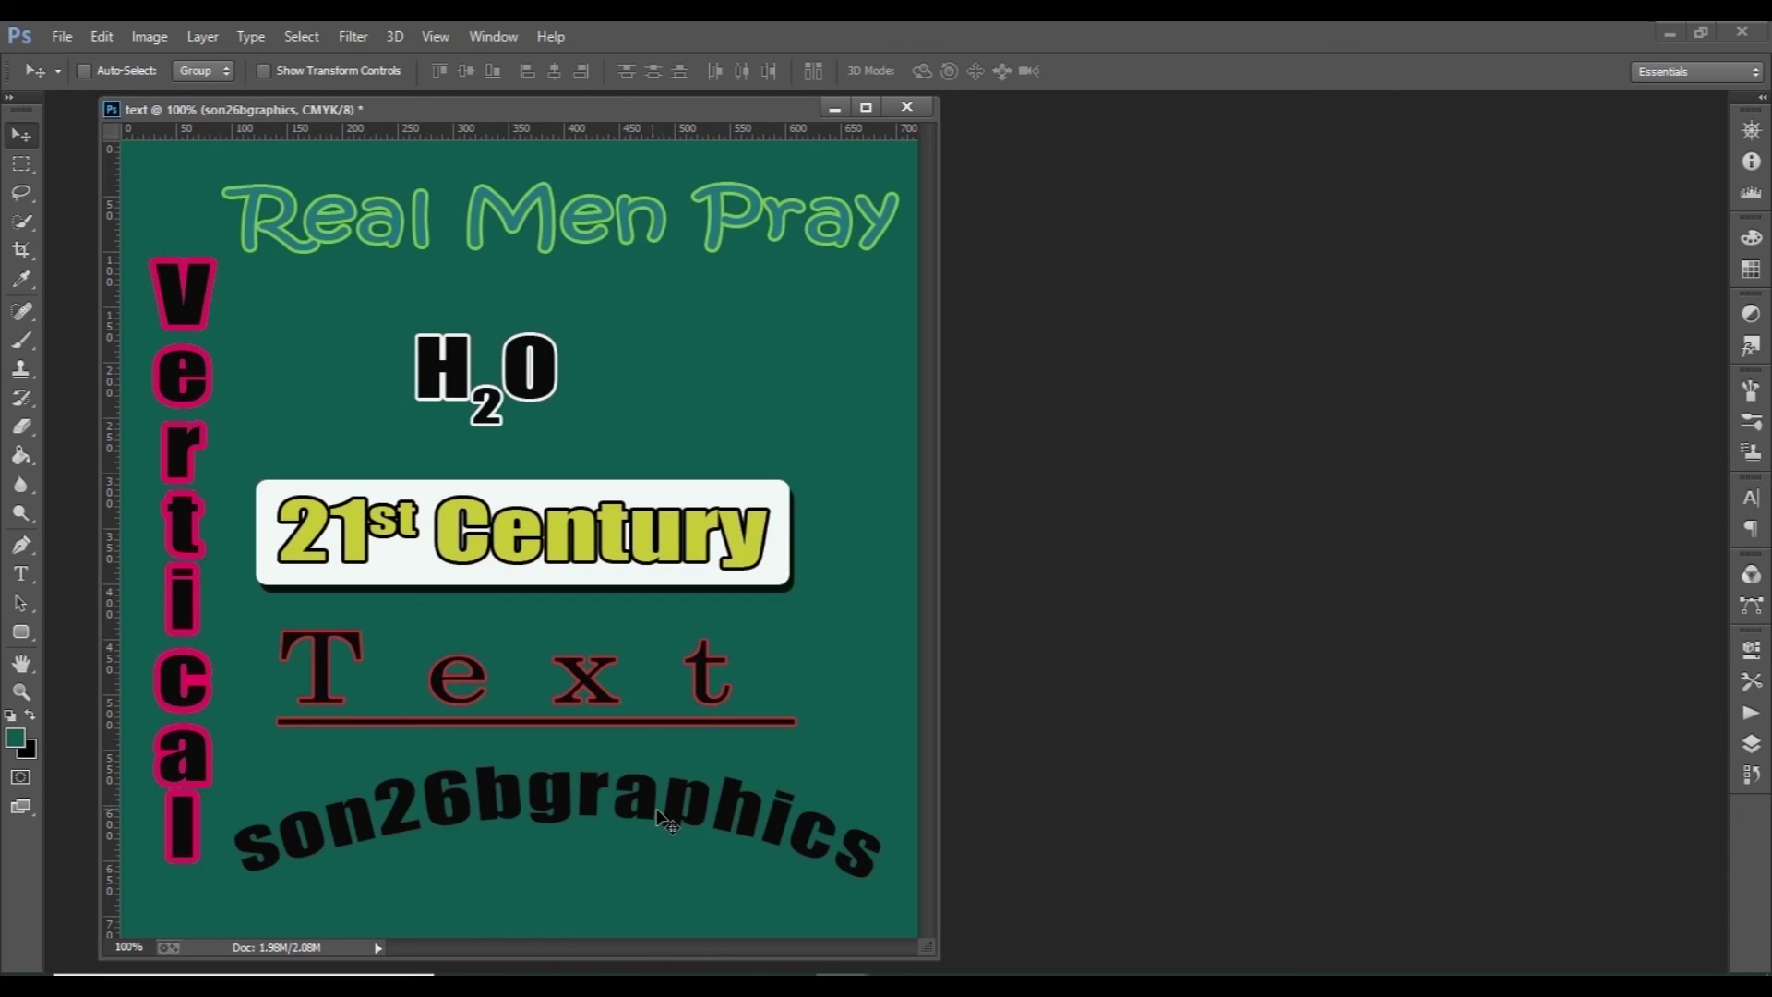
pyautogui.moveTo(663, 820); pyautogui.dragTo(650, 833)
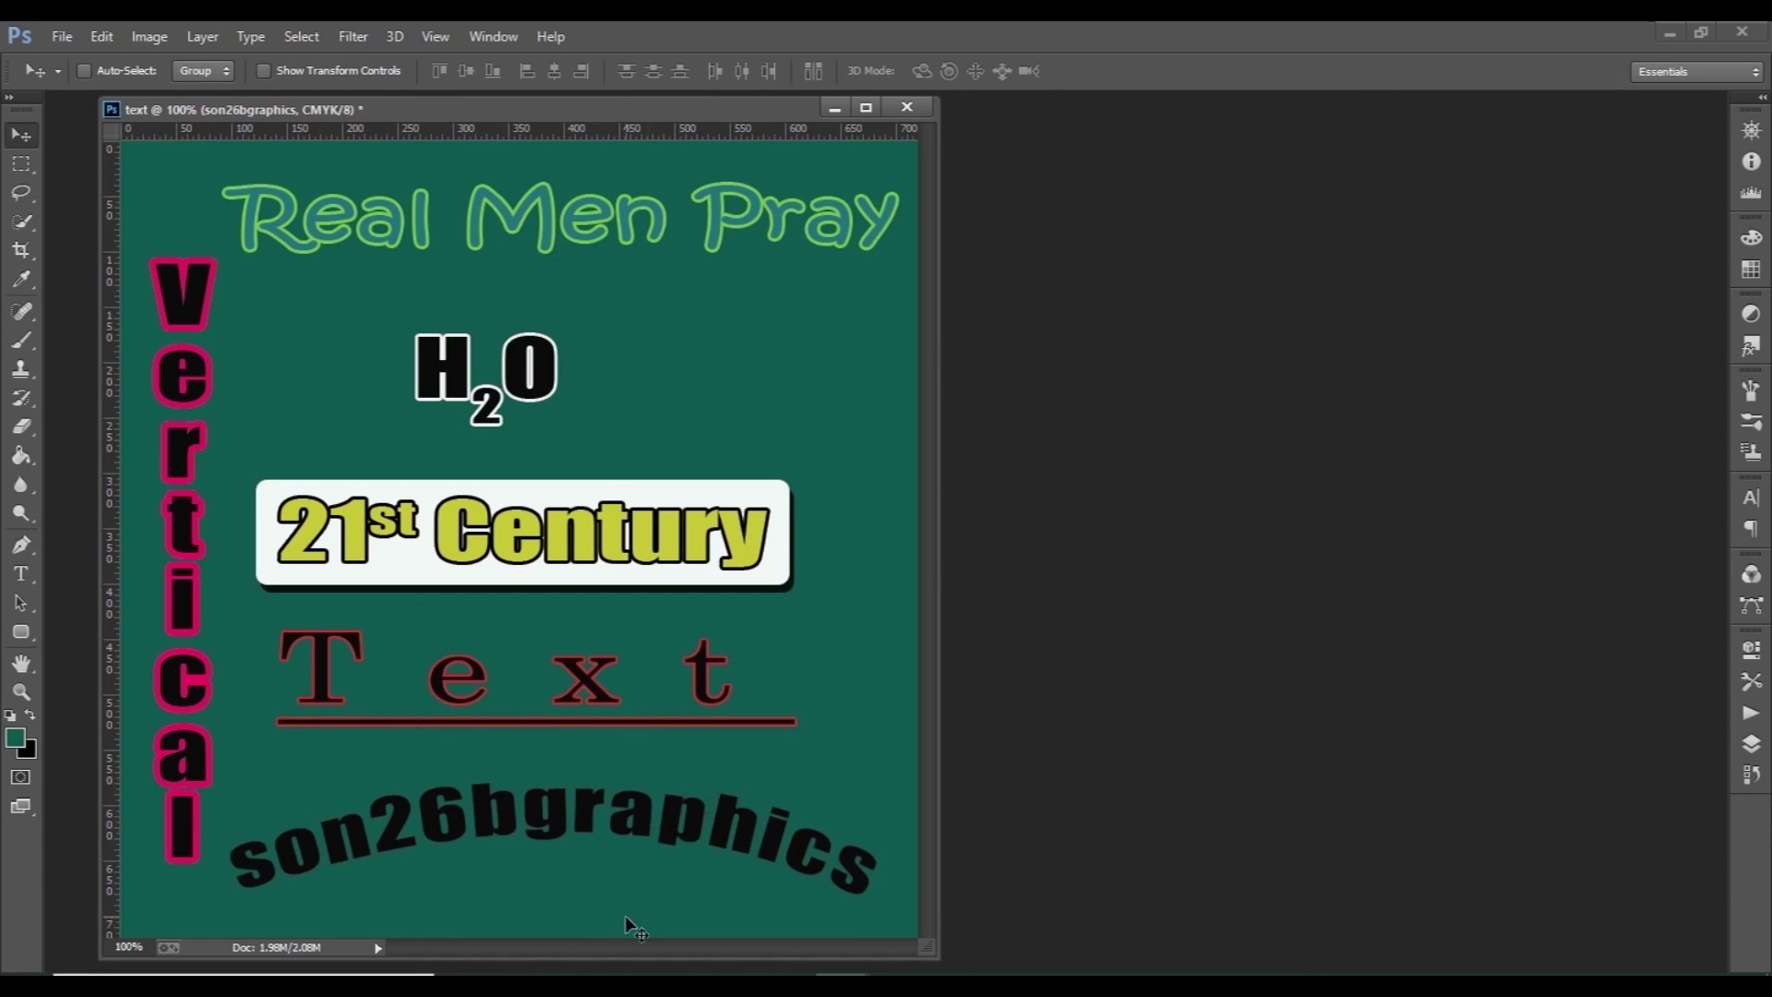
pyautogui.press('t')
pyautogui.click(564, 818)
pyautogui.hotkey('ctrl', 'a')
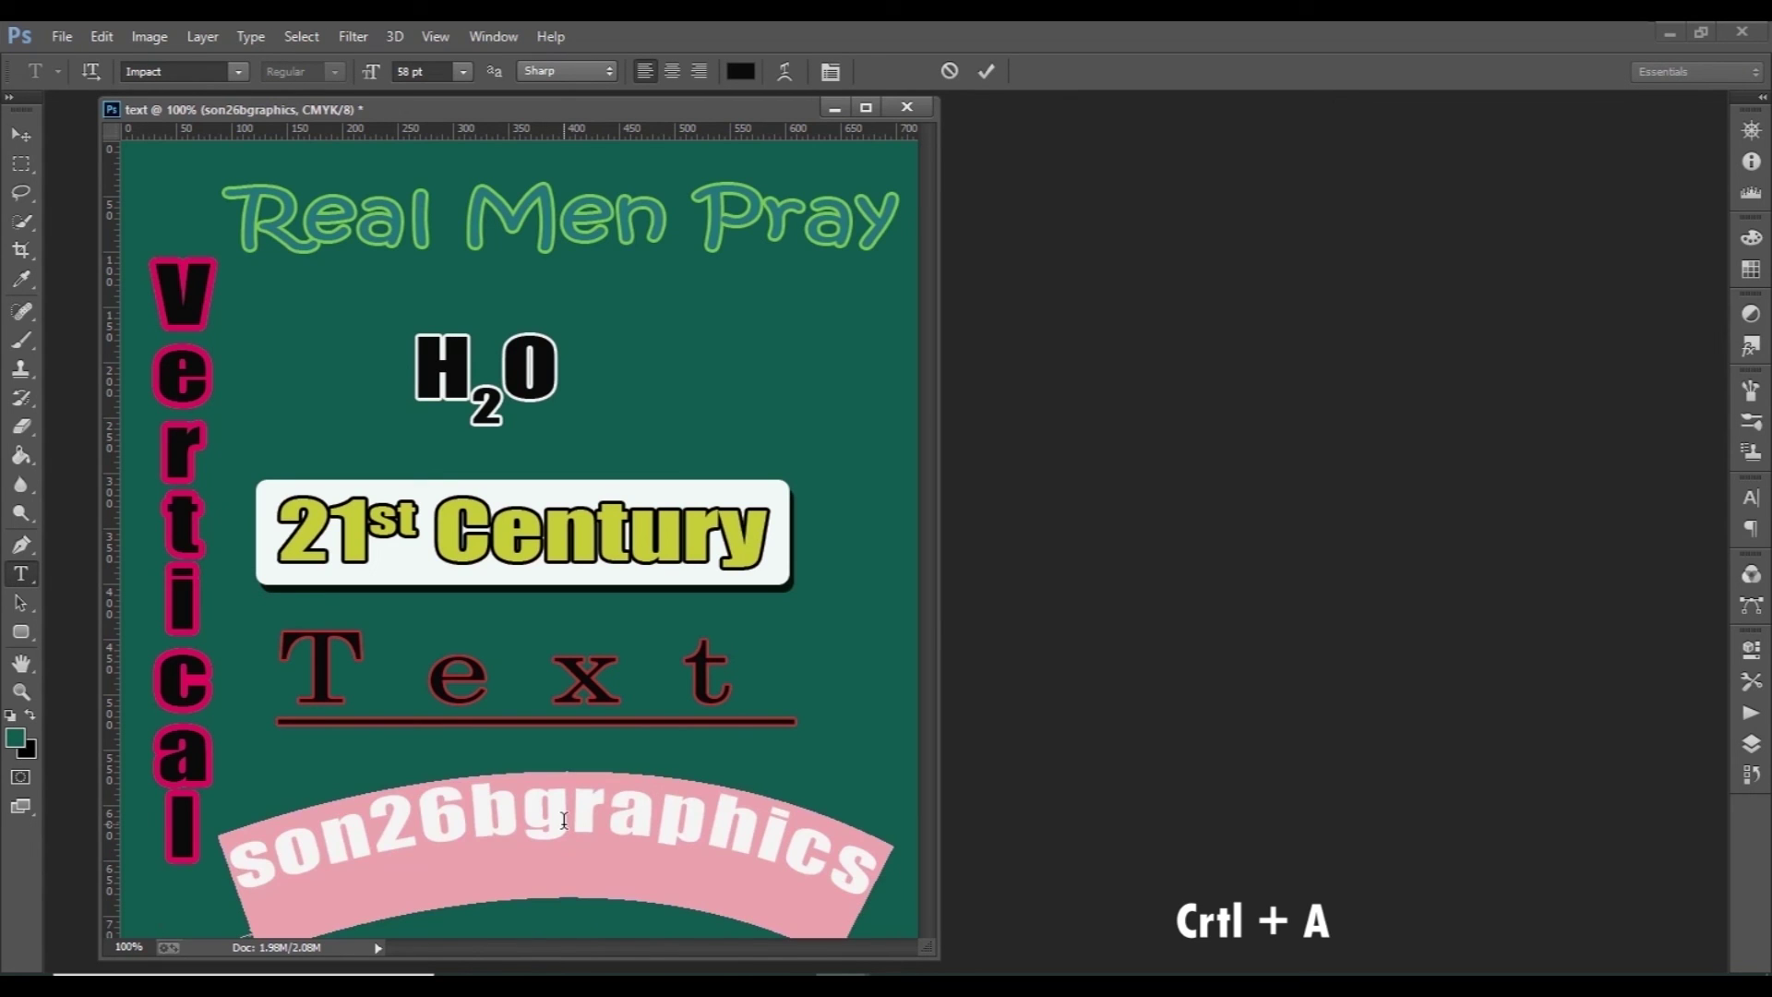
pyautogui.click(494, 37)
pyautogui.click(491, 238)
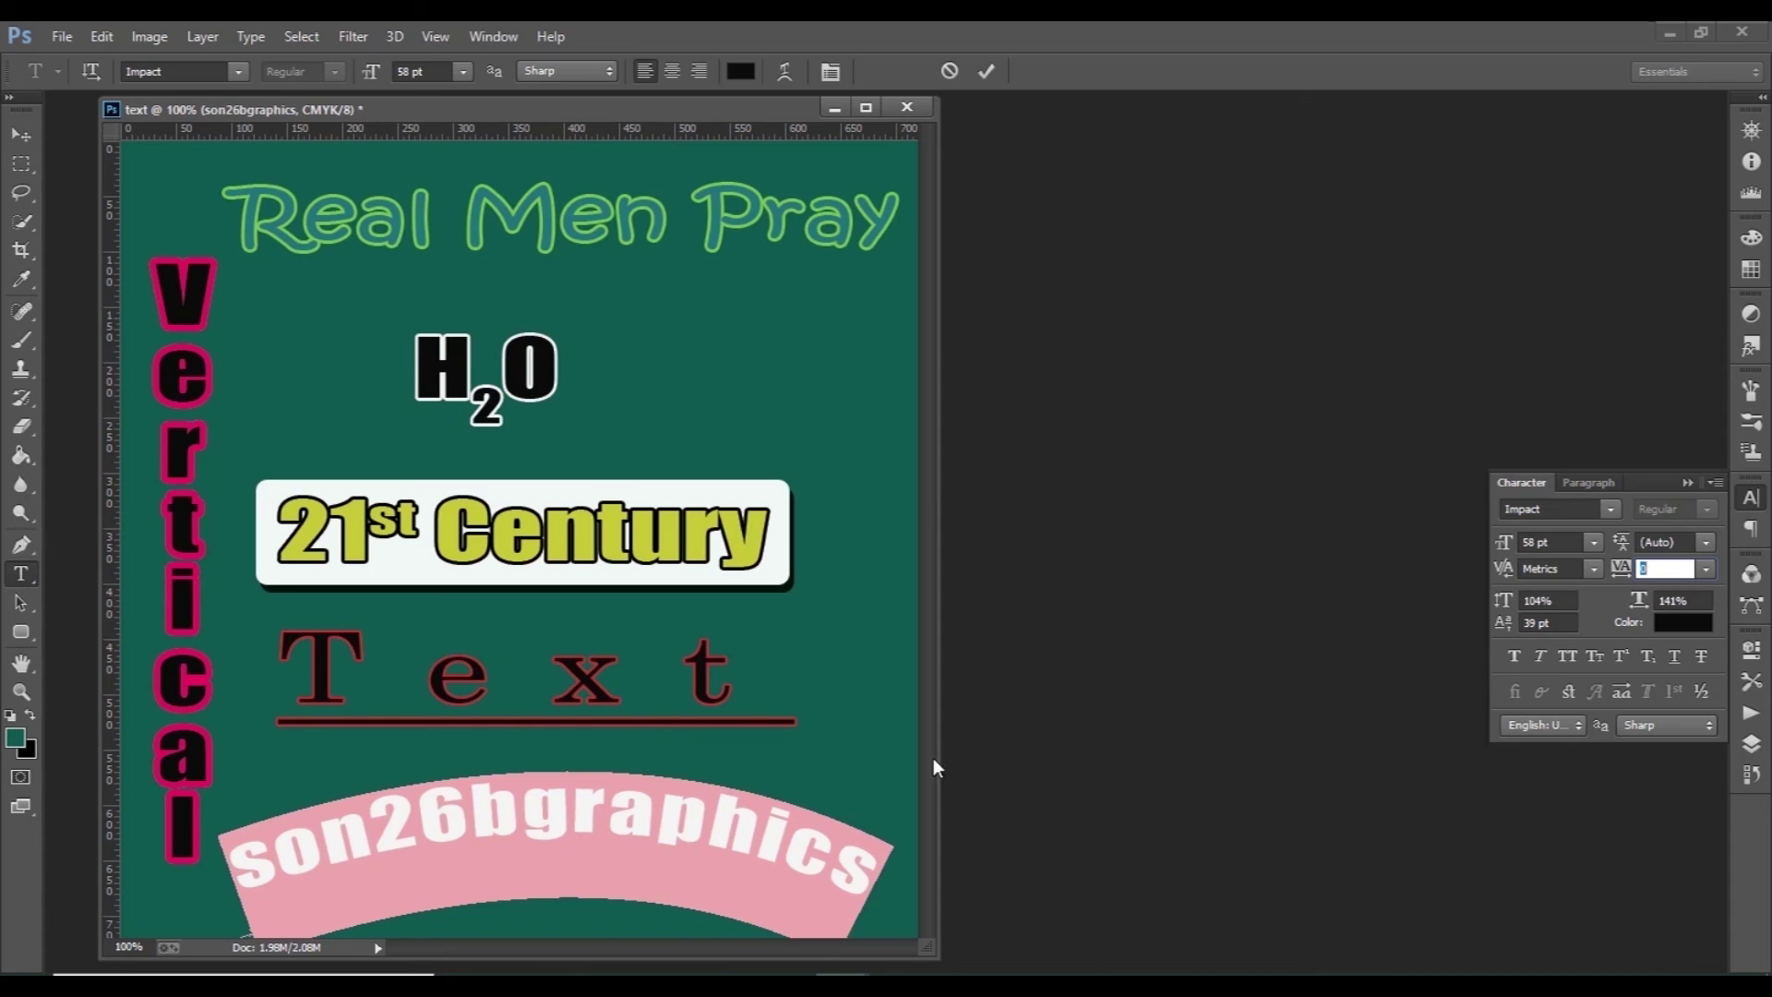
pyautogui.click(1678, 629)
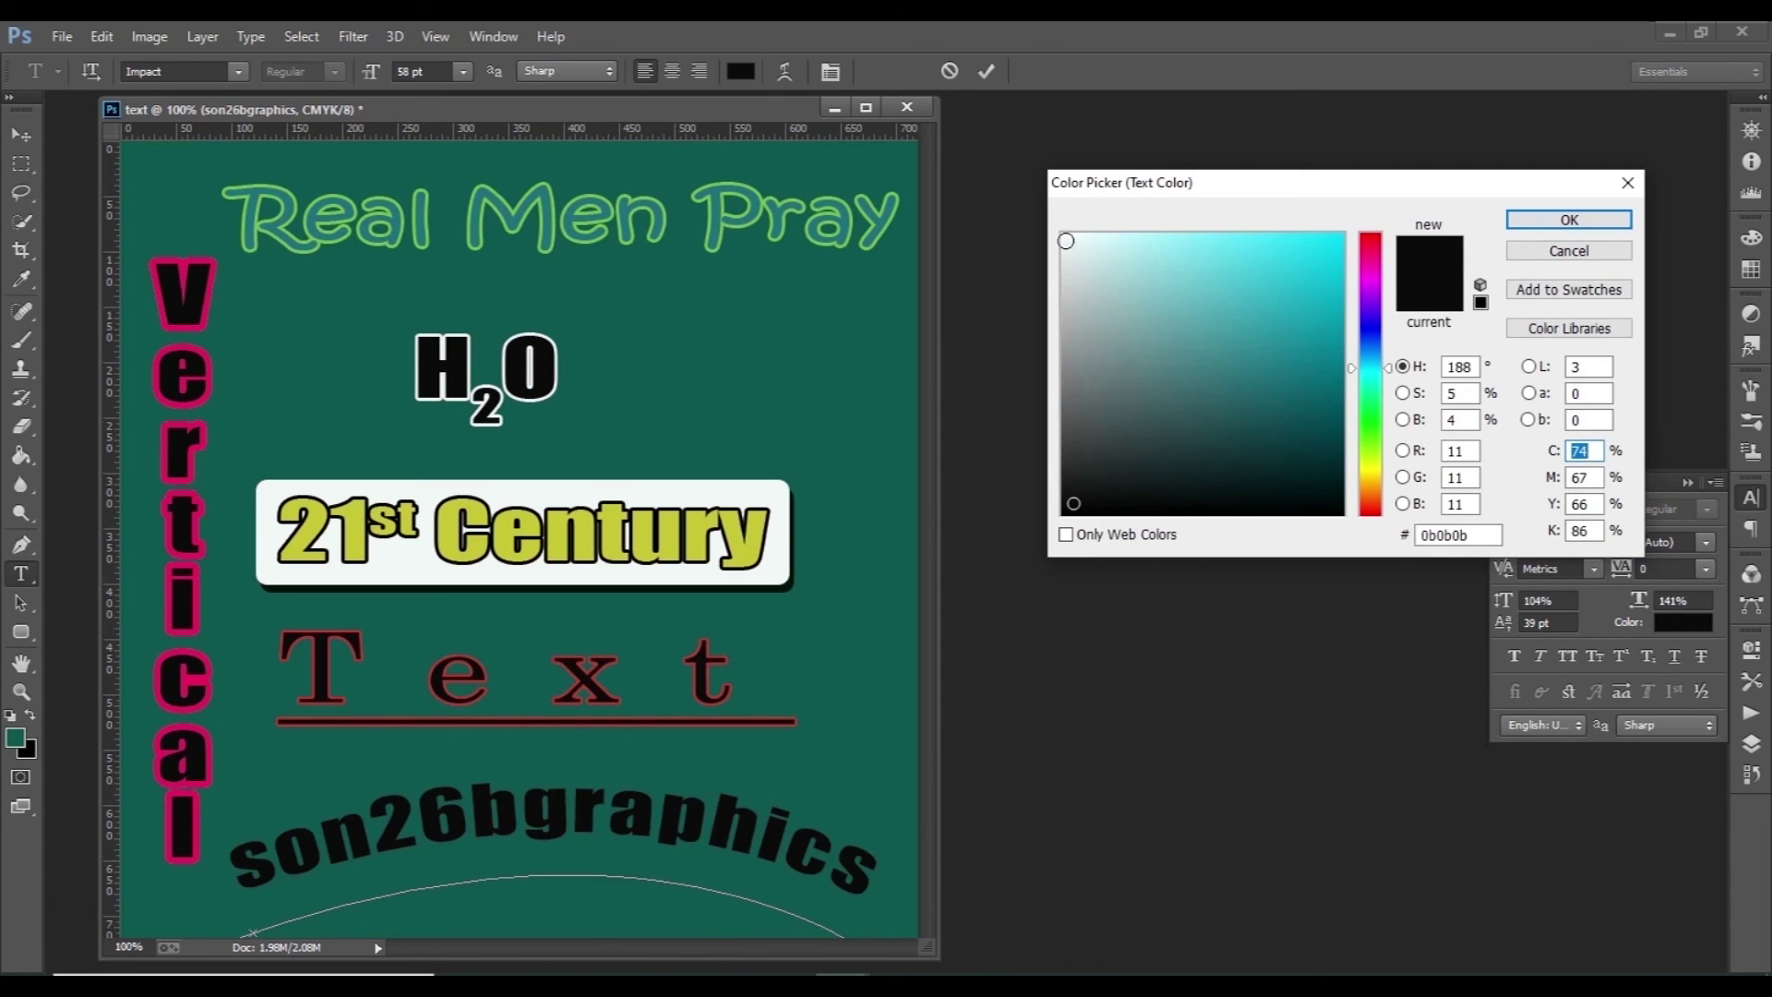
pyautogui.click(1066, 241)
pyautogui.click(1587, 219)
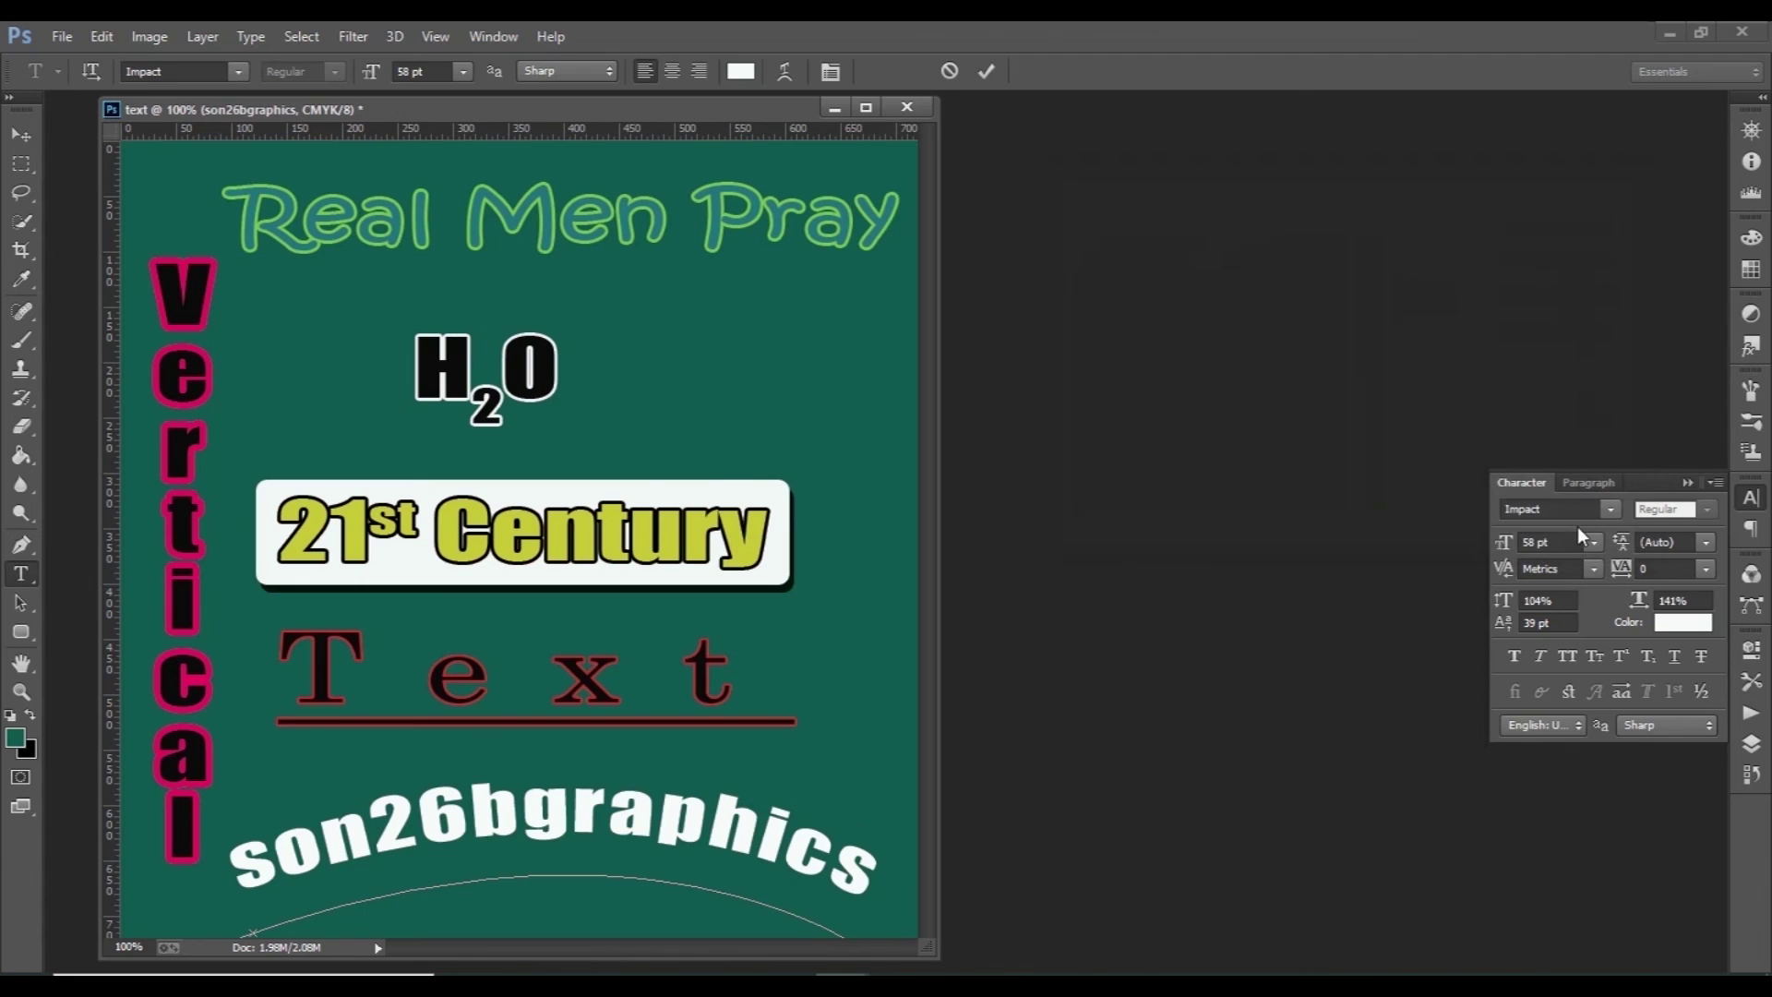
# Step: Add a Bevel & Emboss effect to the curved "son26bgraphics" text layer and show its settings
pyautogui.press('F7')
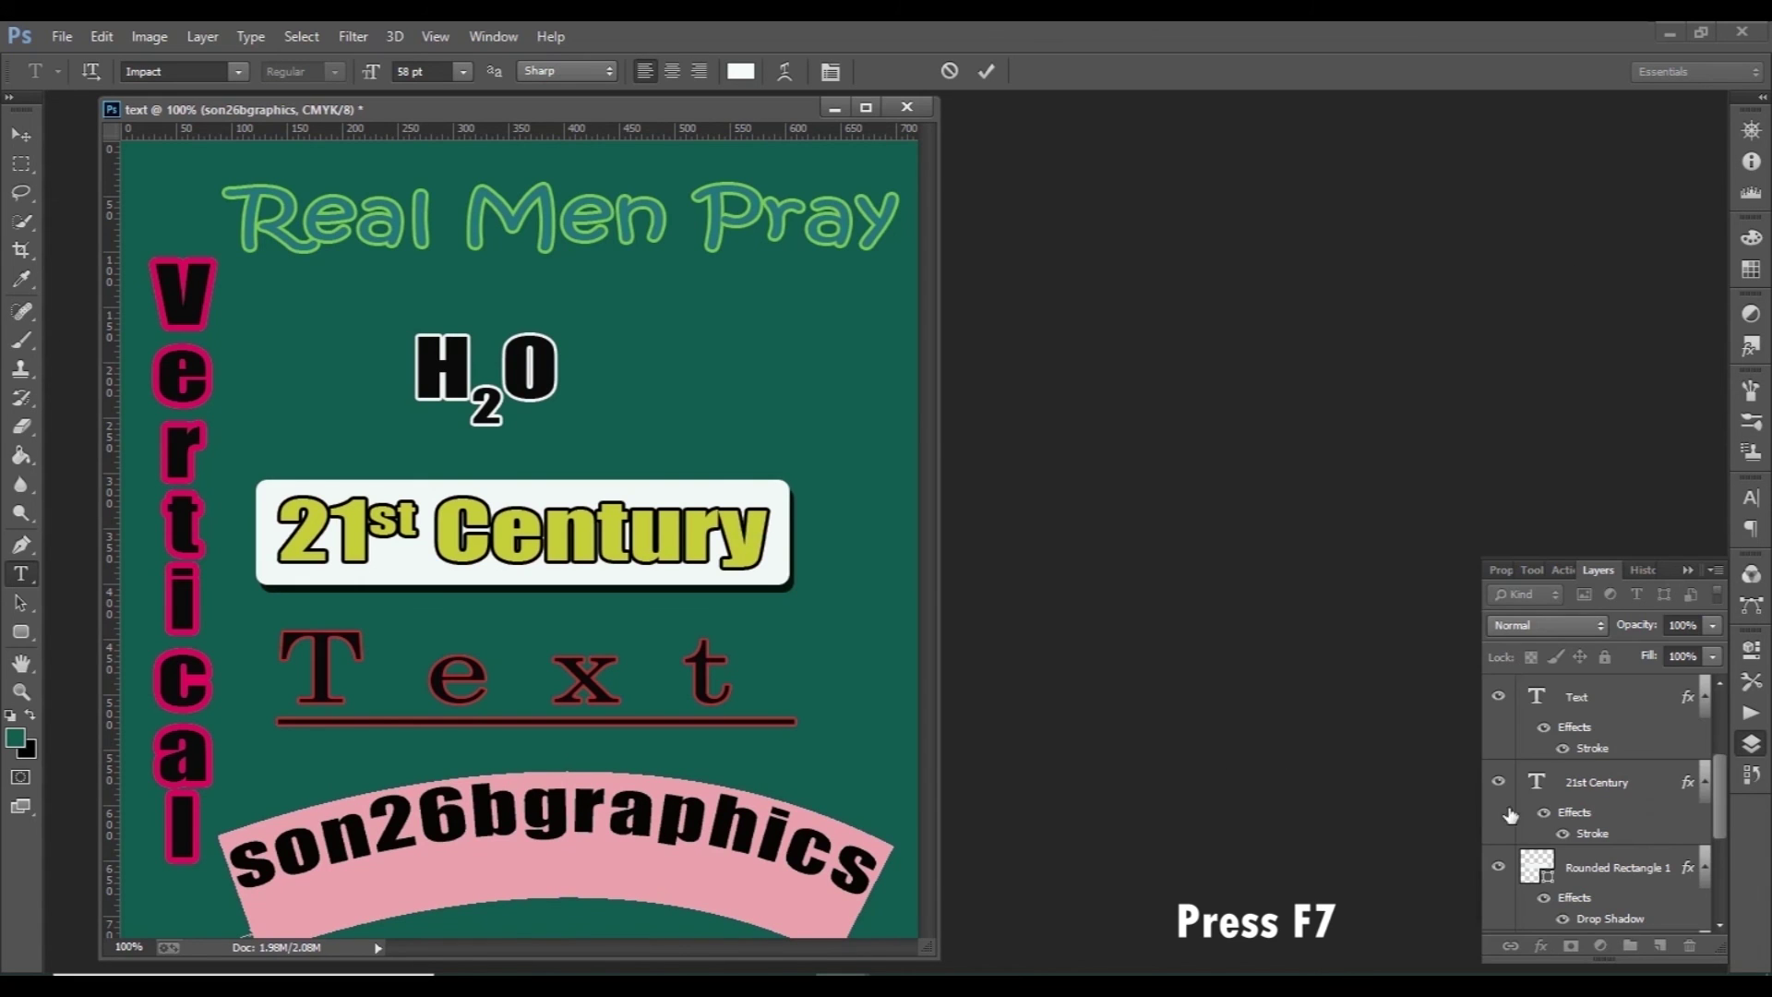
pyautogui.scroll(1, 1633, 808)
pyautogui.scroll(1, 1634, 808)
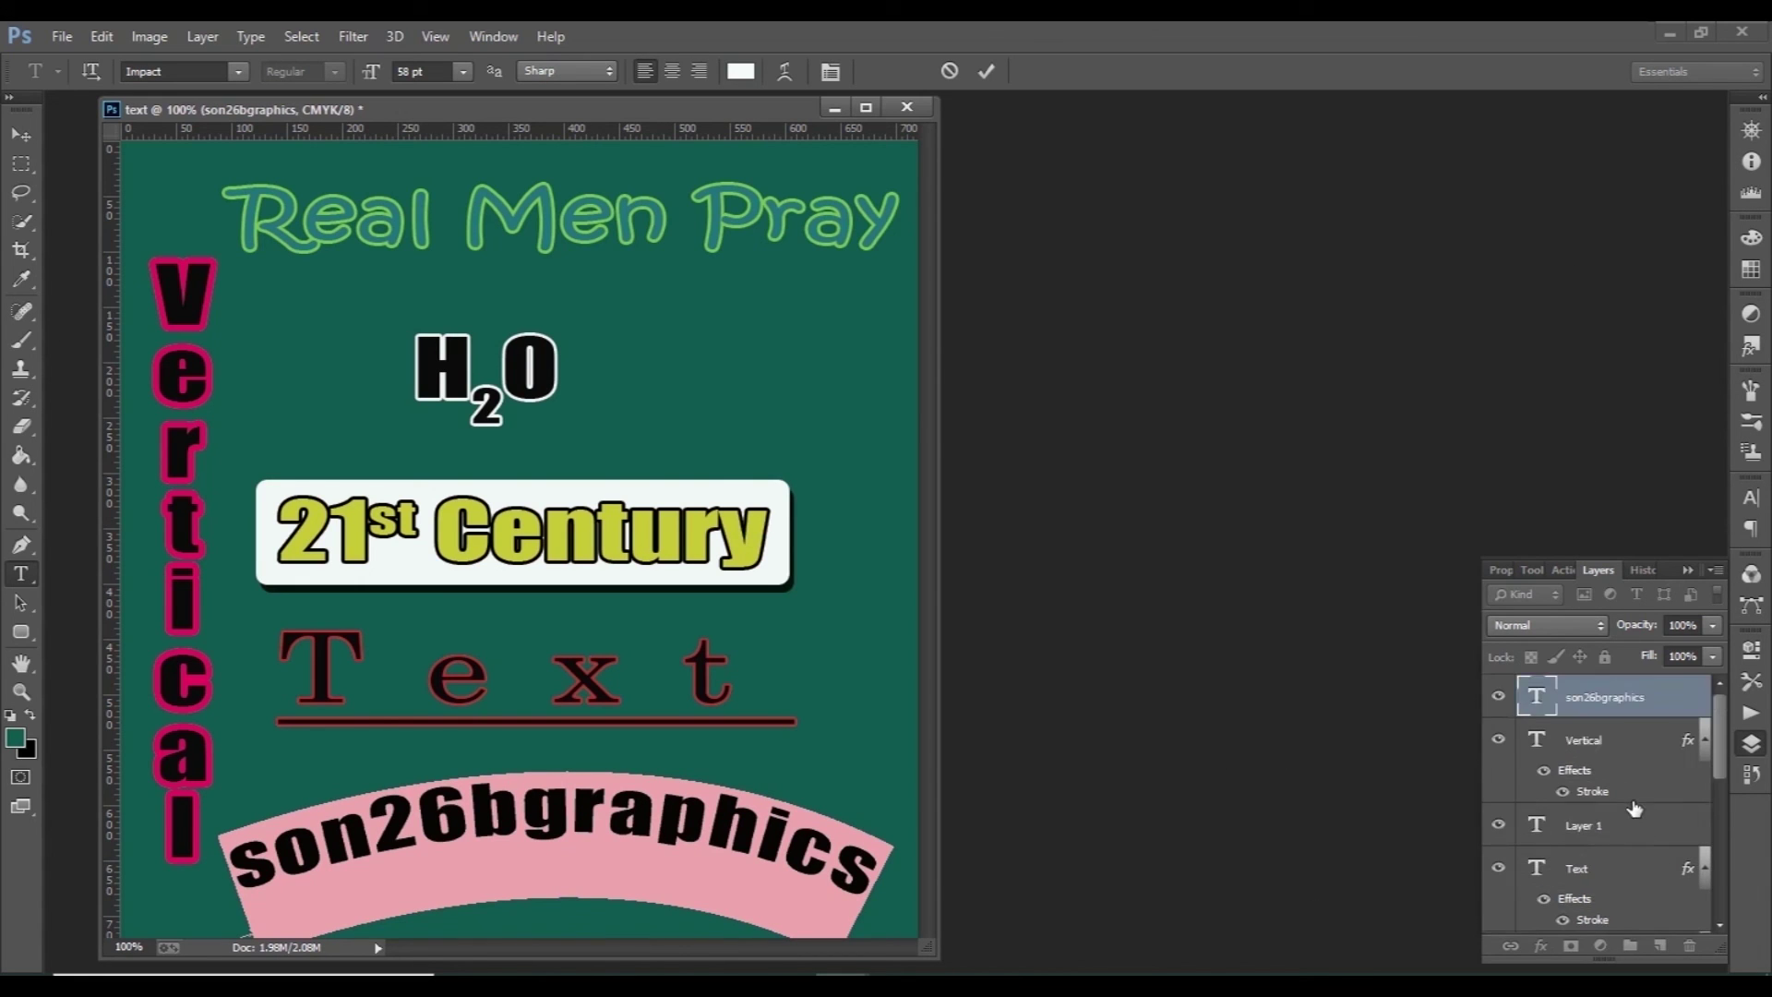
pyautogui.click(1676, 705)
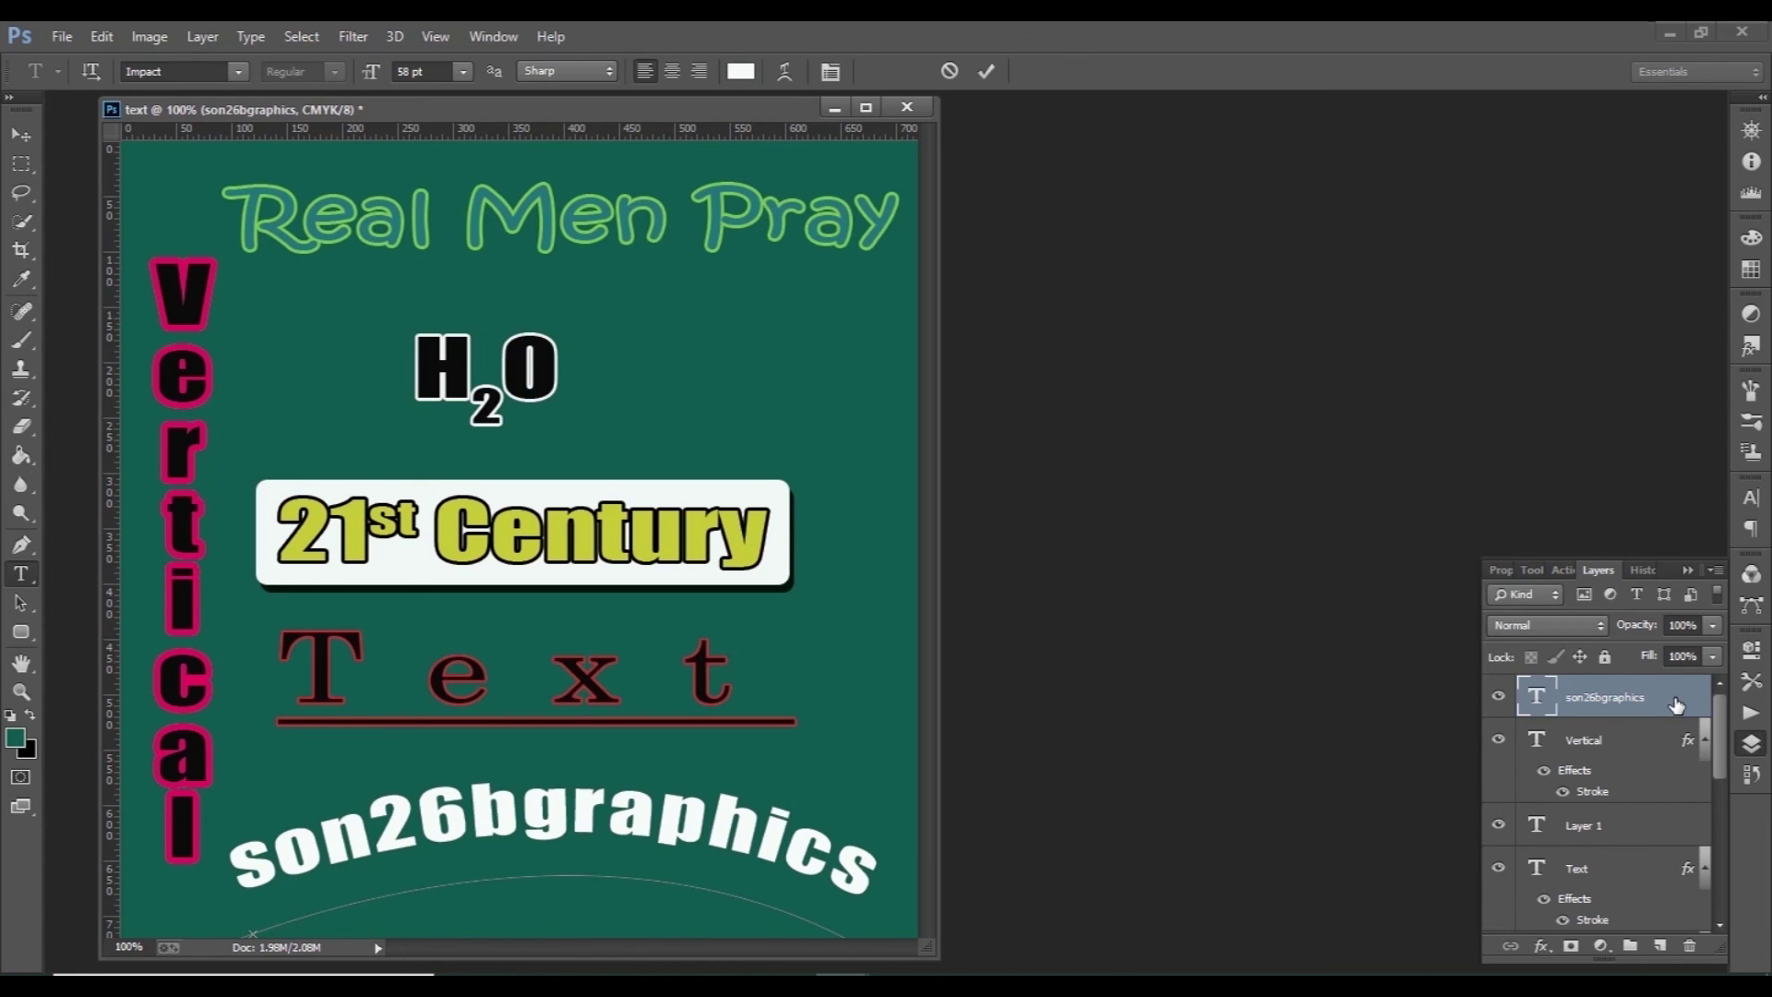
pyautogui.doubleClick(1676, 705)
pyautogui.click(1096, 330)
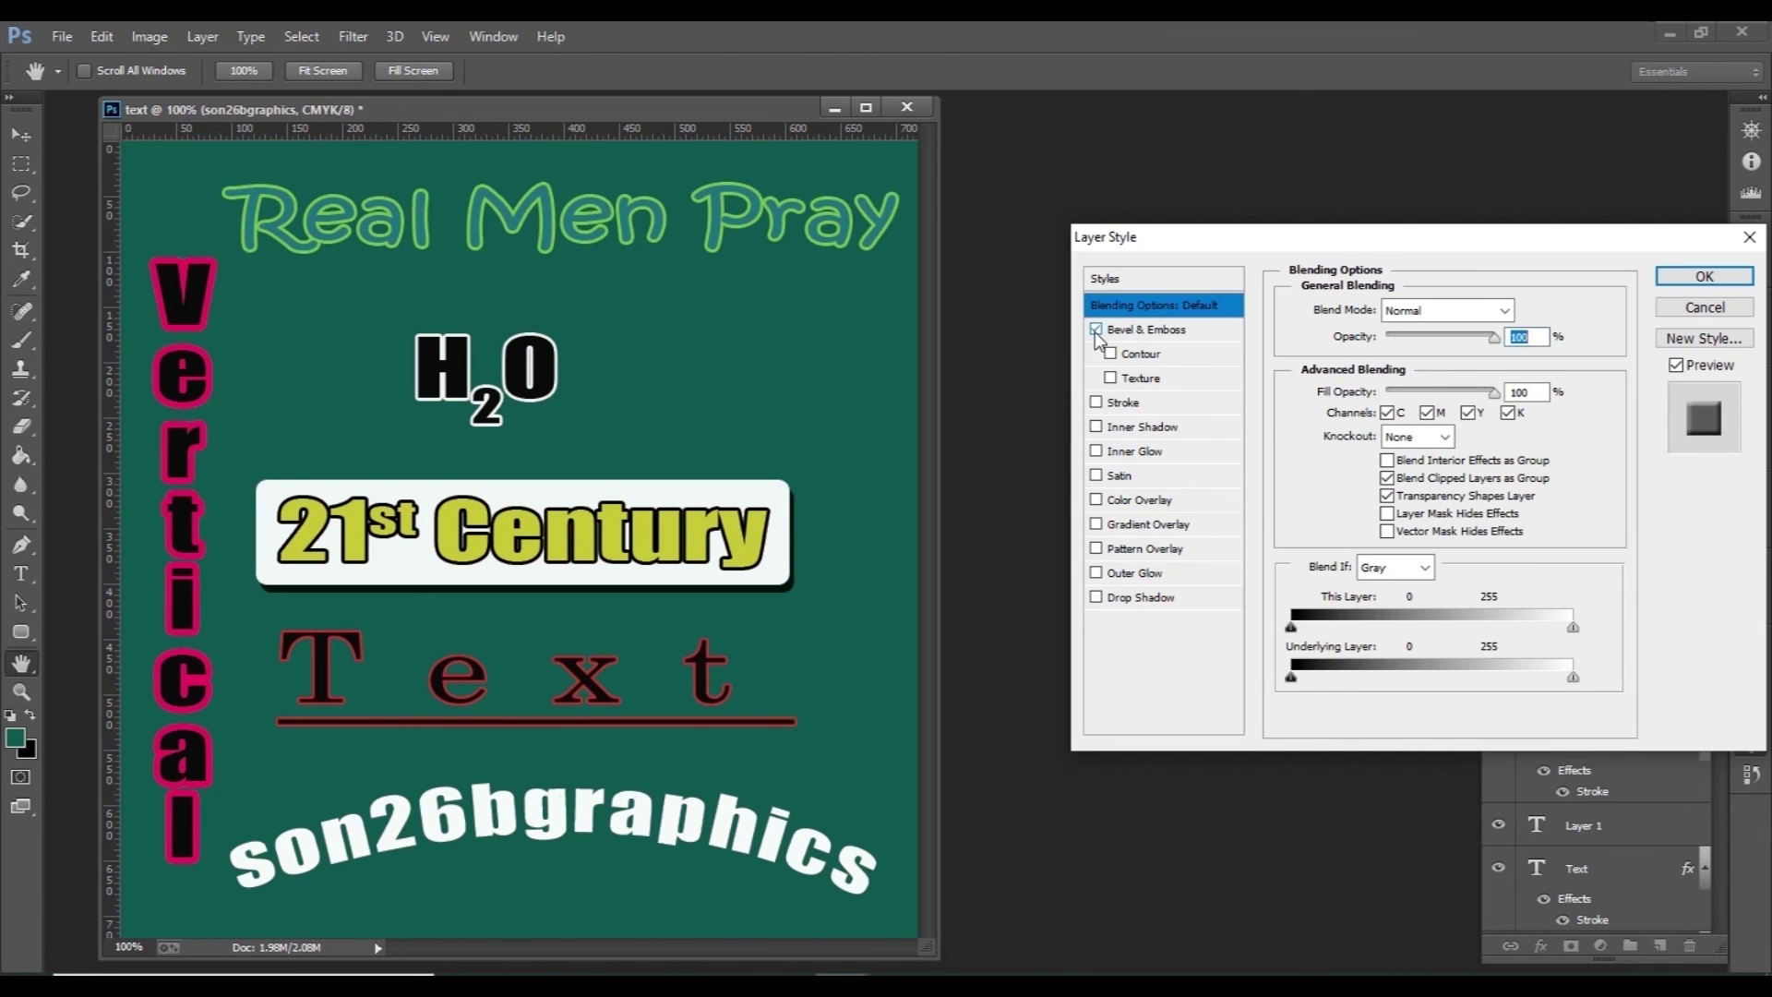
pyautogui.doubleClick(1165, 329)
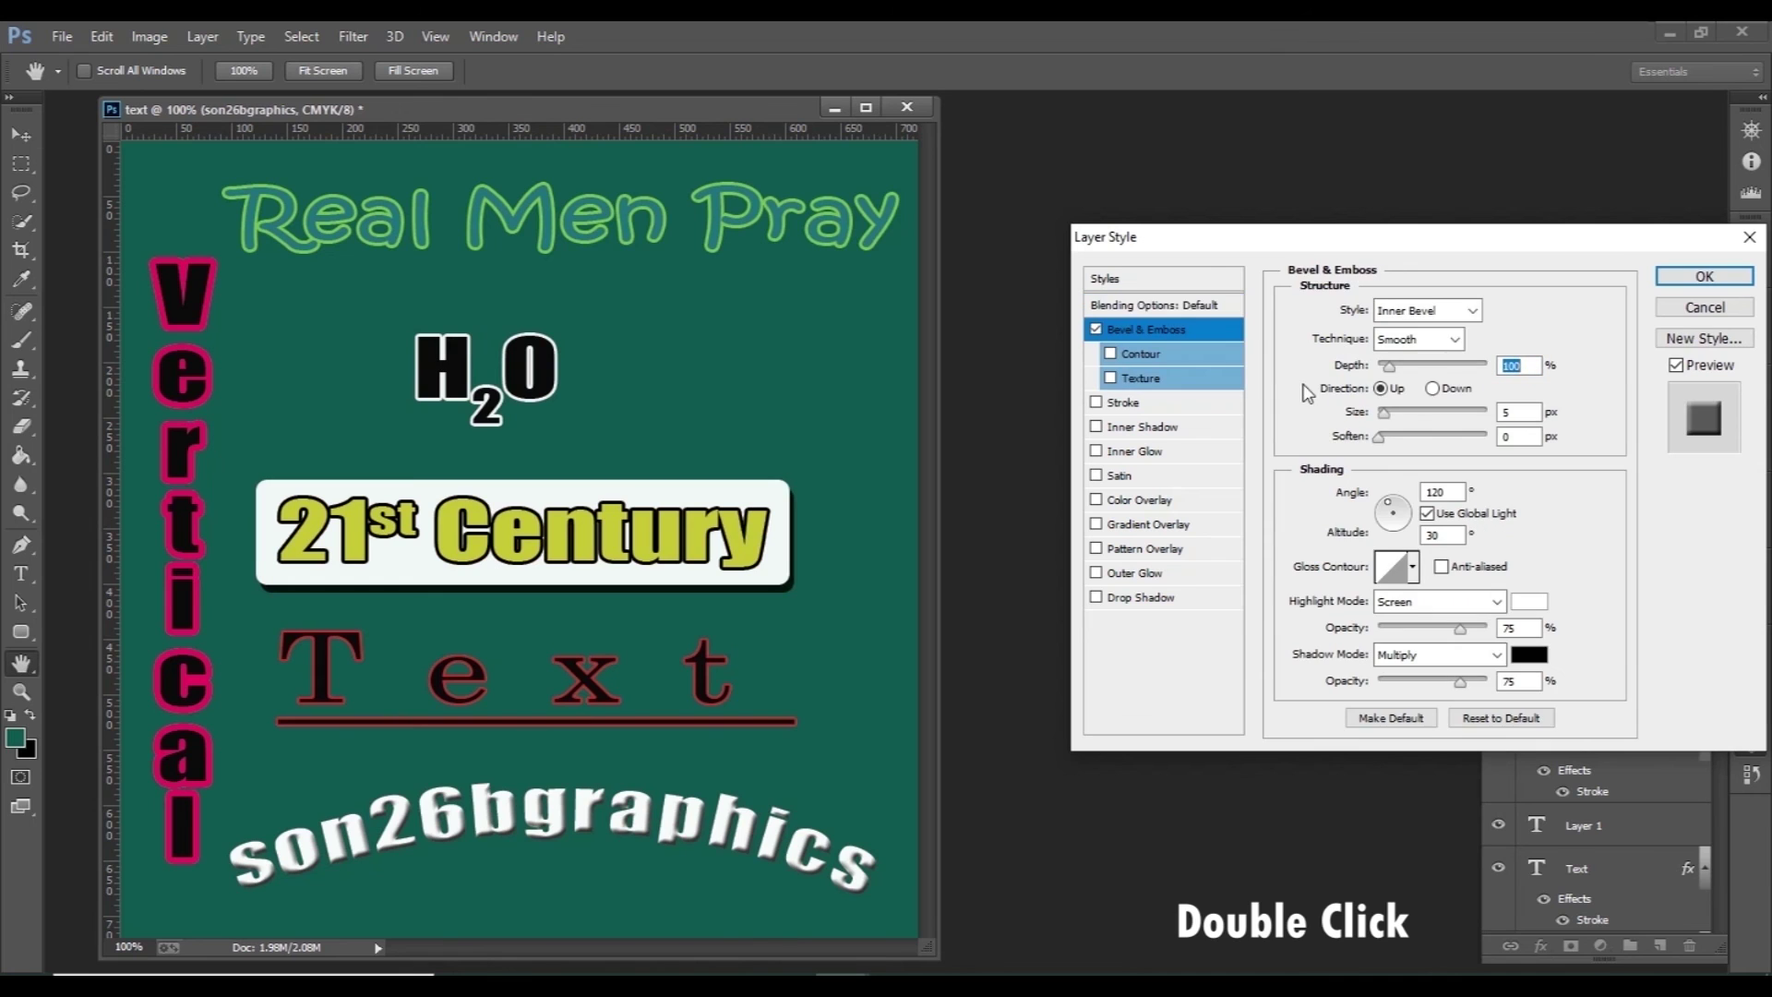
# Step: Change the bevel style to Outer Bevel and set its depth to 684%
pyautogui.click(1425, 311)
pyautogui.click(1418, 335)
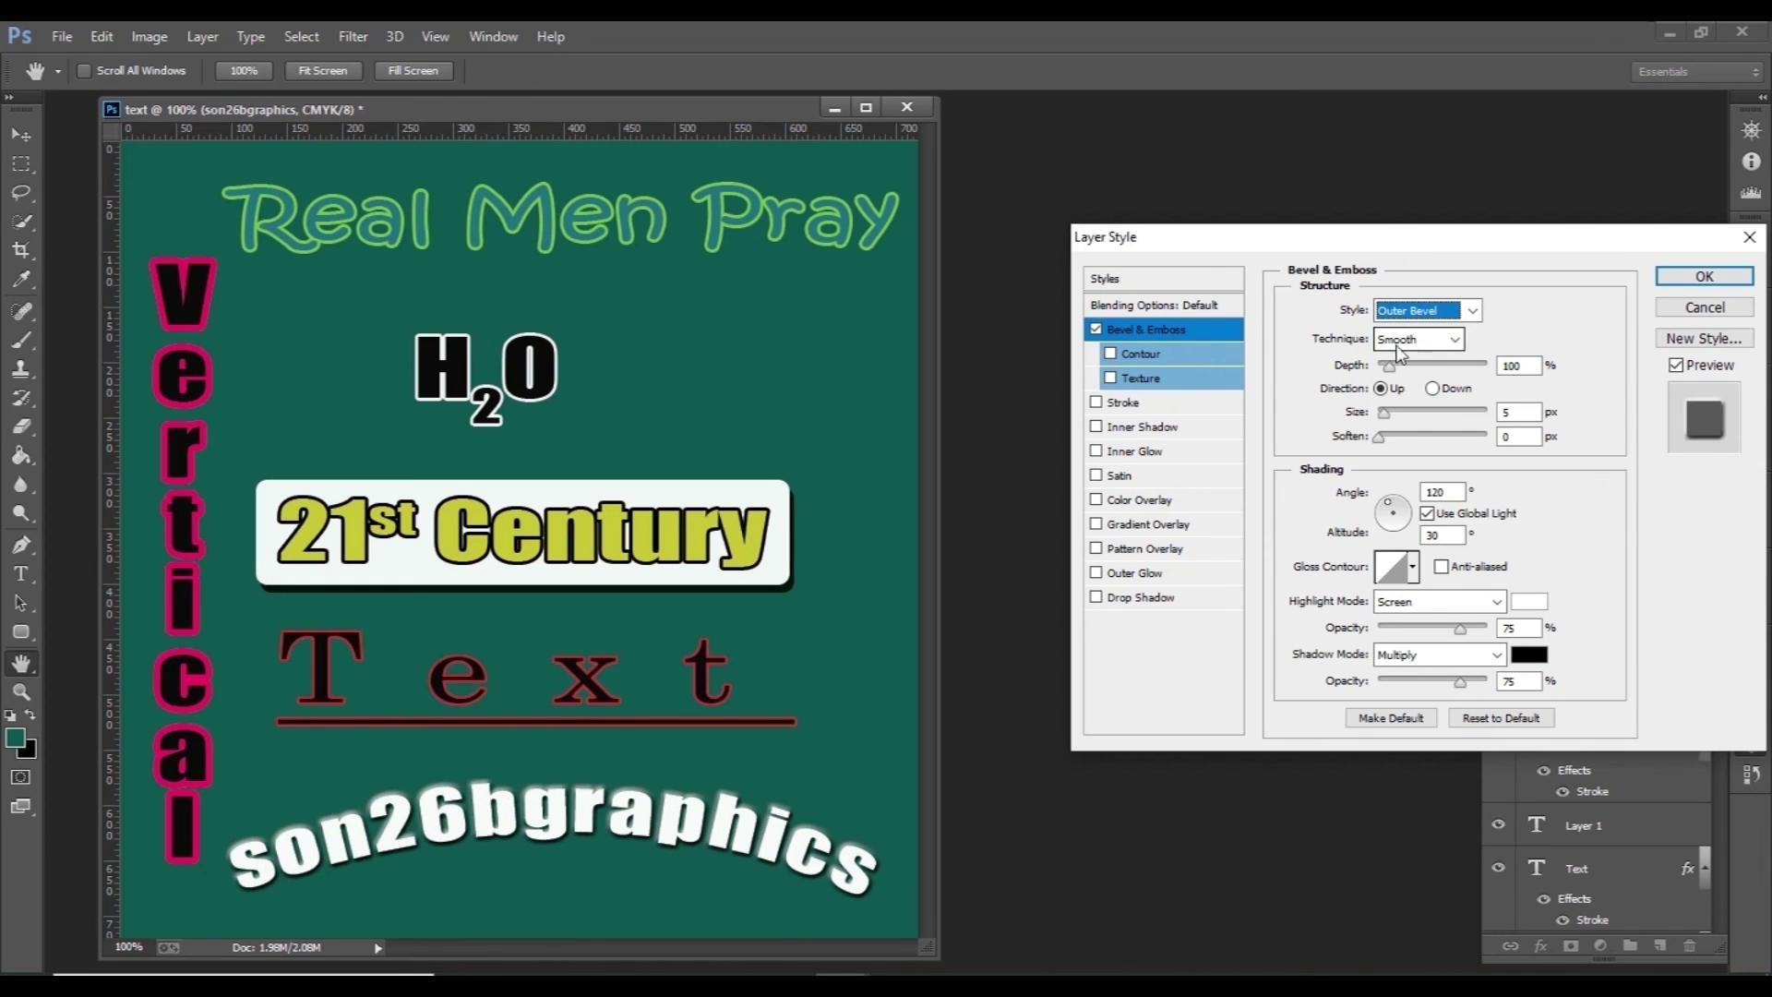
pyautogui.moveTo(1389, 367); pyautogui.dragTo(1452, 367)
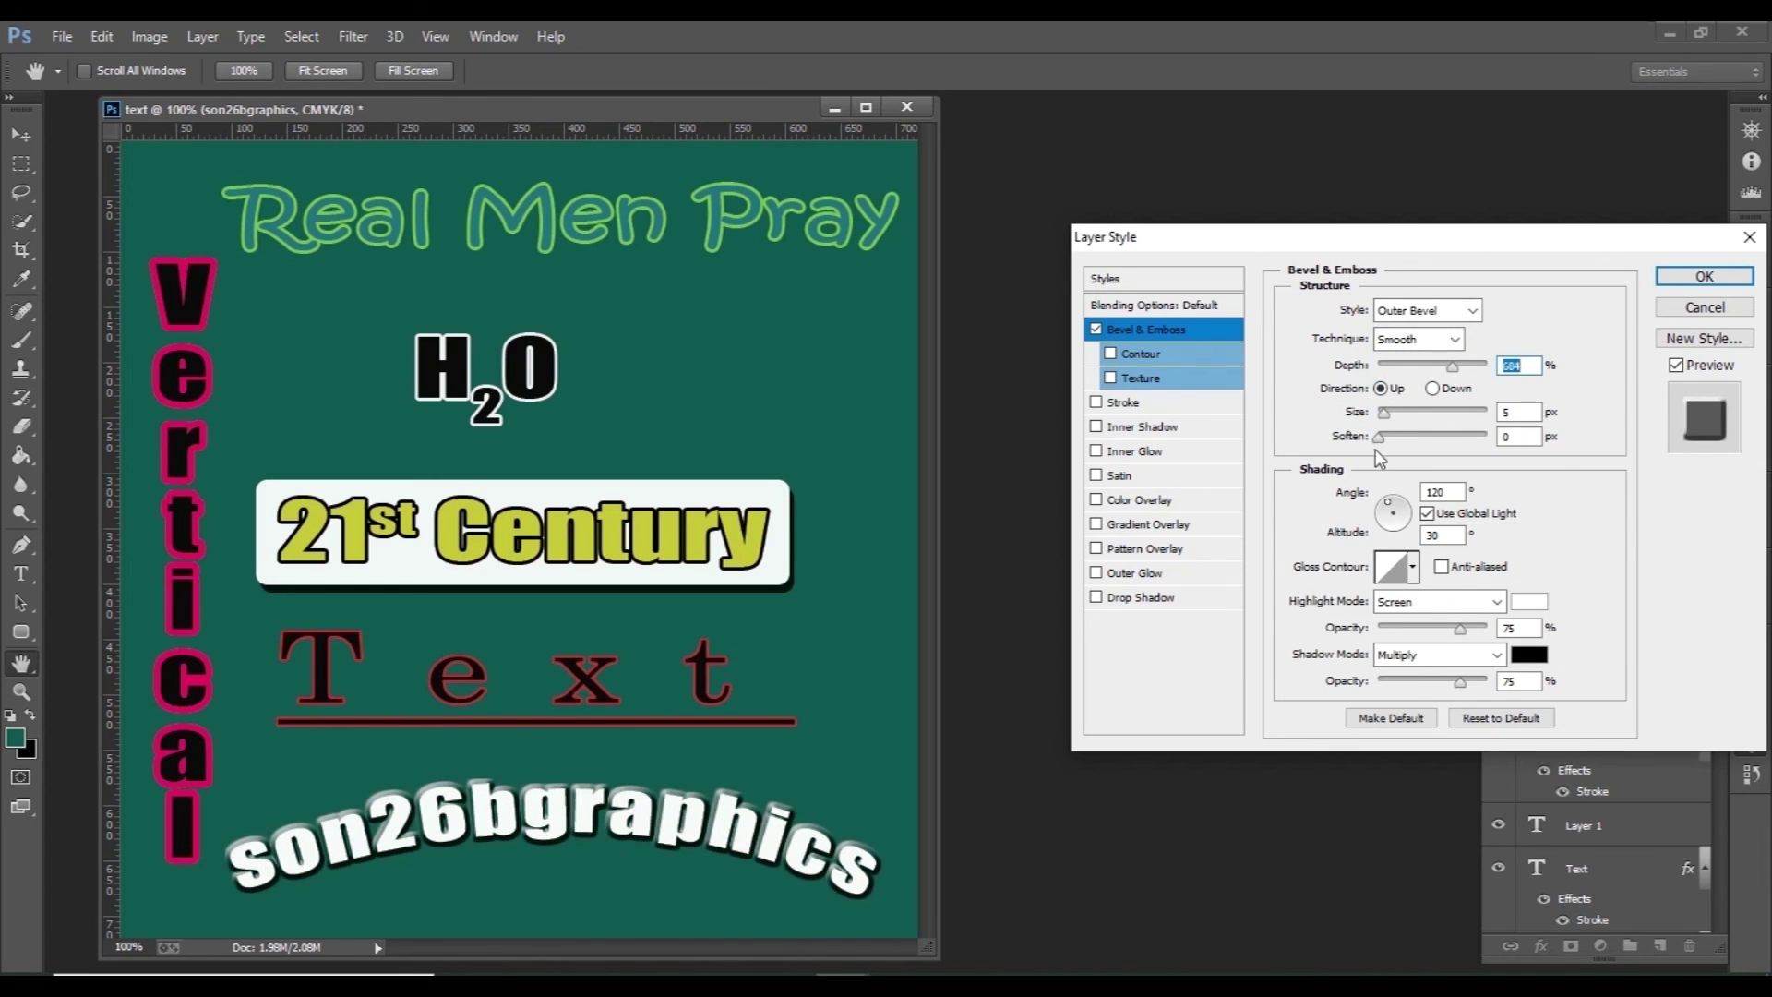
# Step: Set the bevel's shadow color to orange e67b12 and its size to 7 px, and apply the layer style
pyautogui.click(1529, 654)
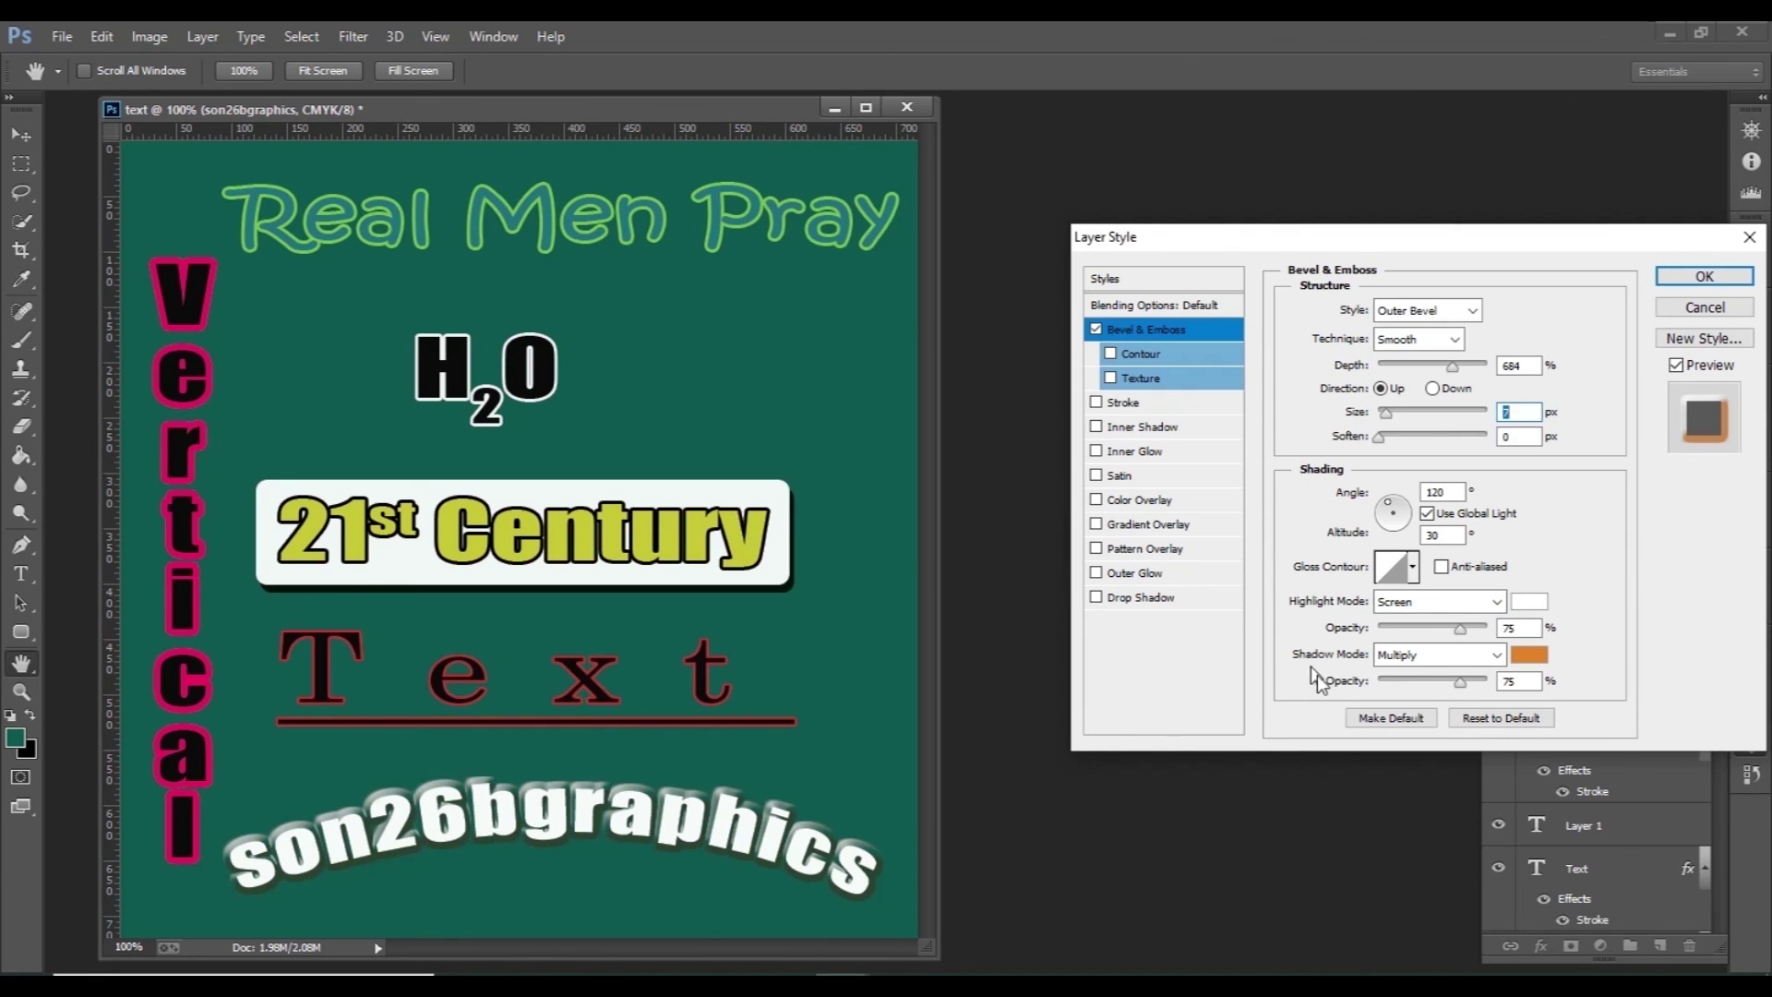
pyautogui.click(1530, 654)
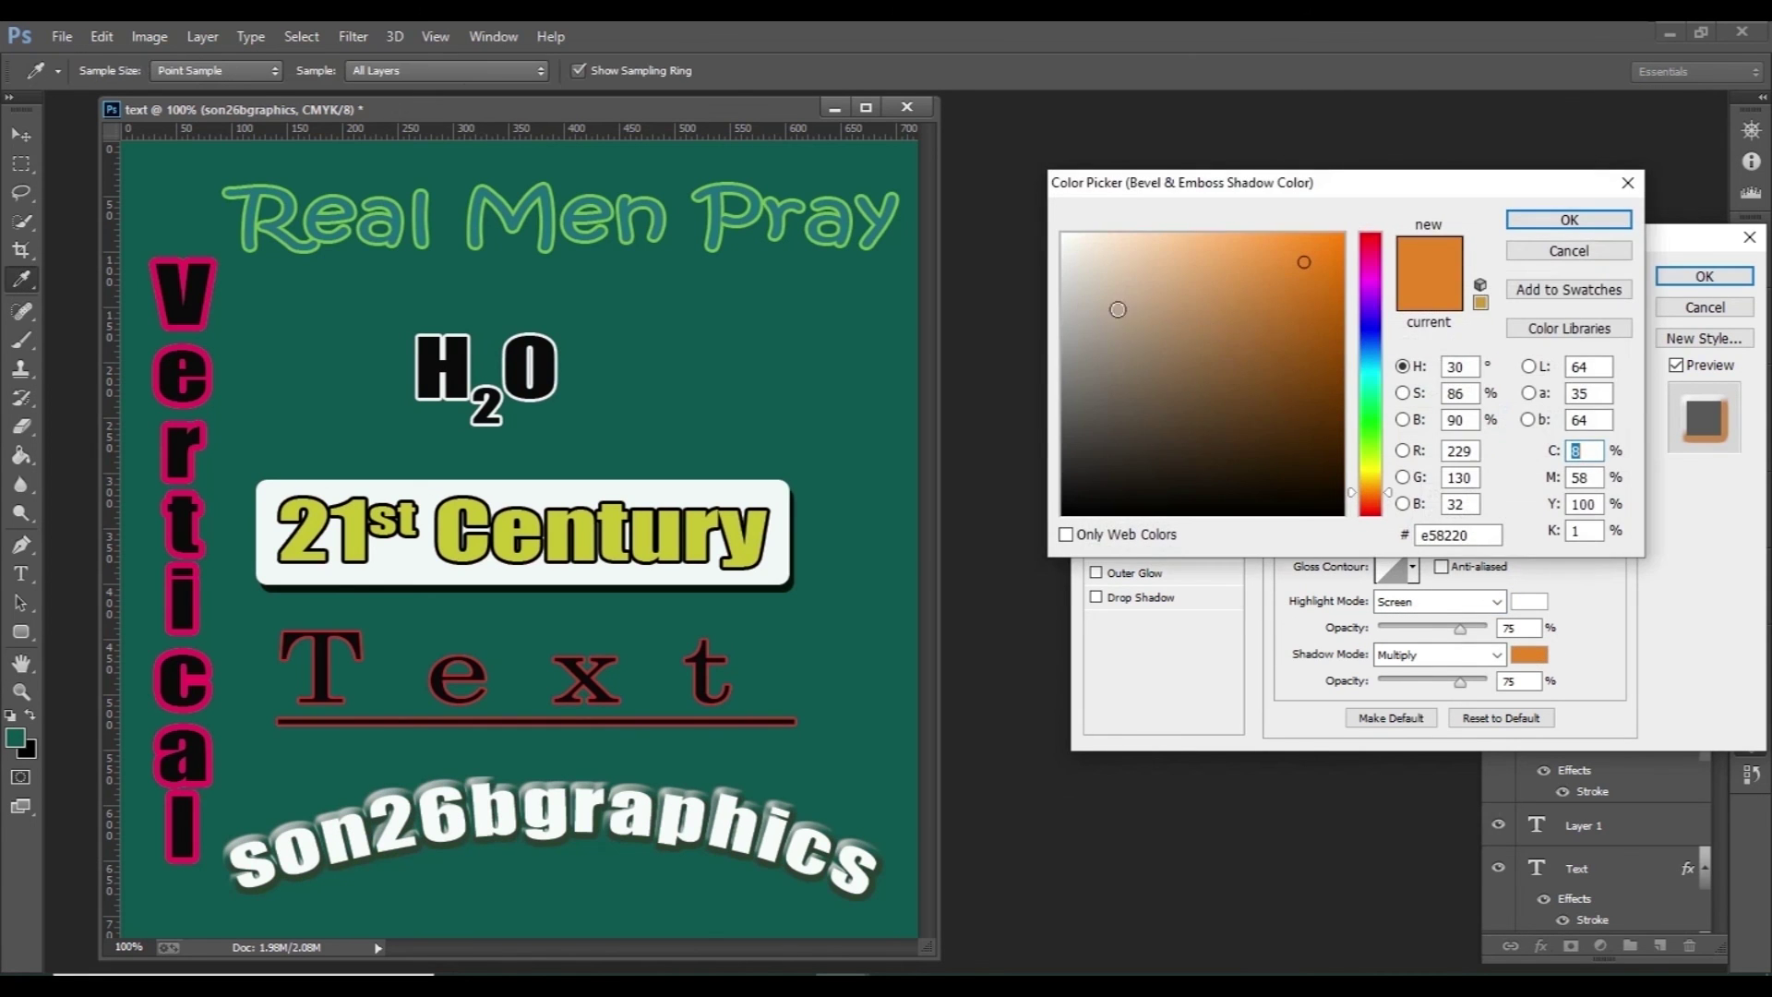
pyautogui.click(1071, 503)
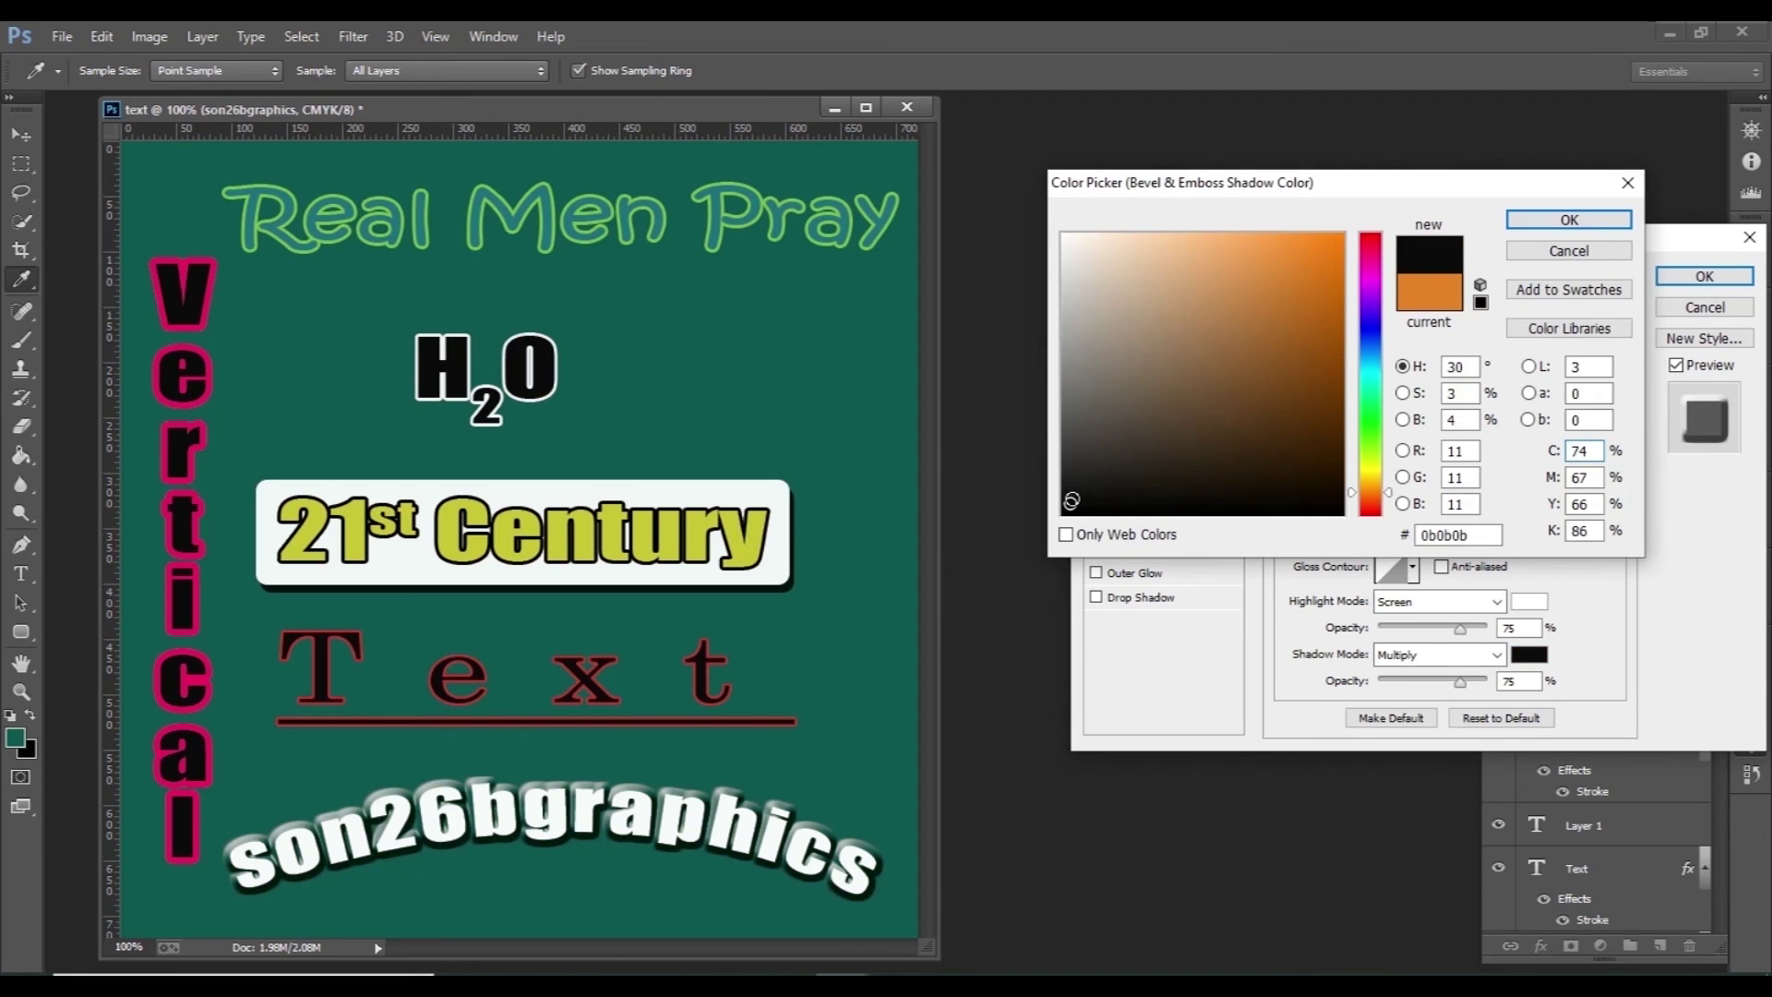
pyautogui.click(1303, 295)
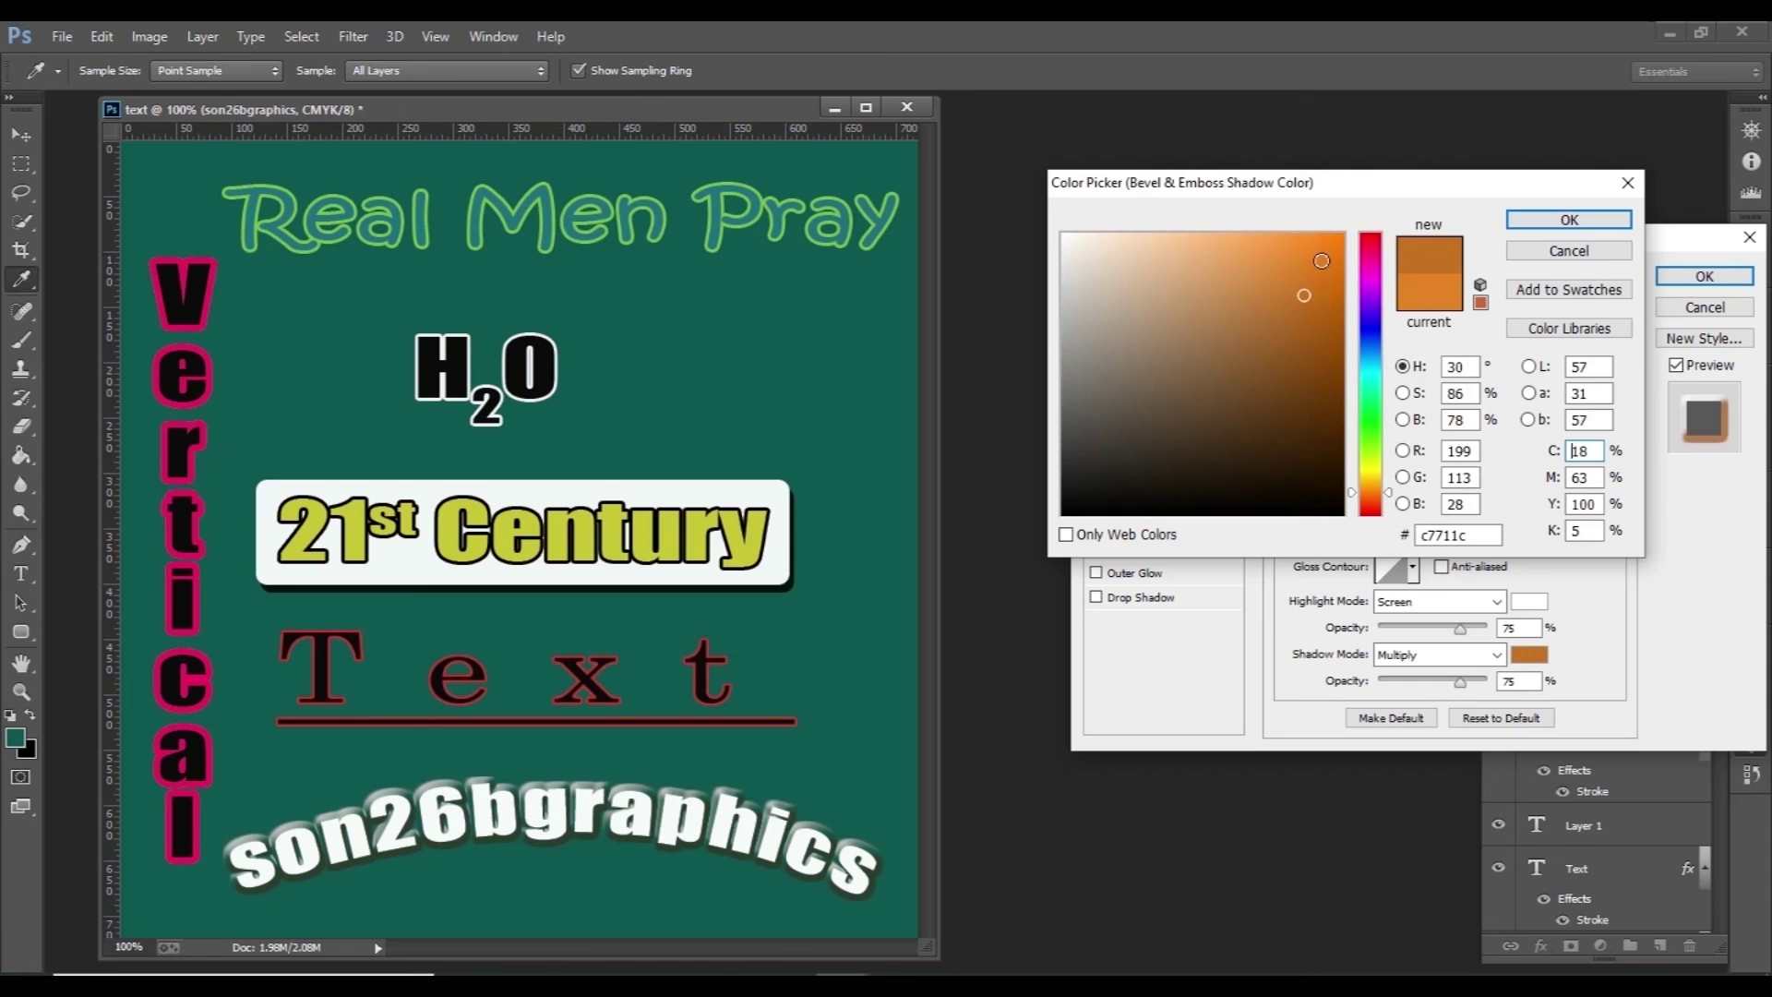
pyautogui.click(1322, 261)
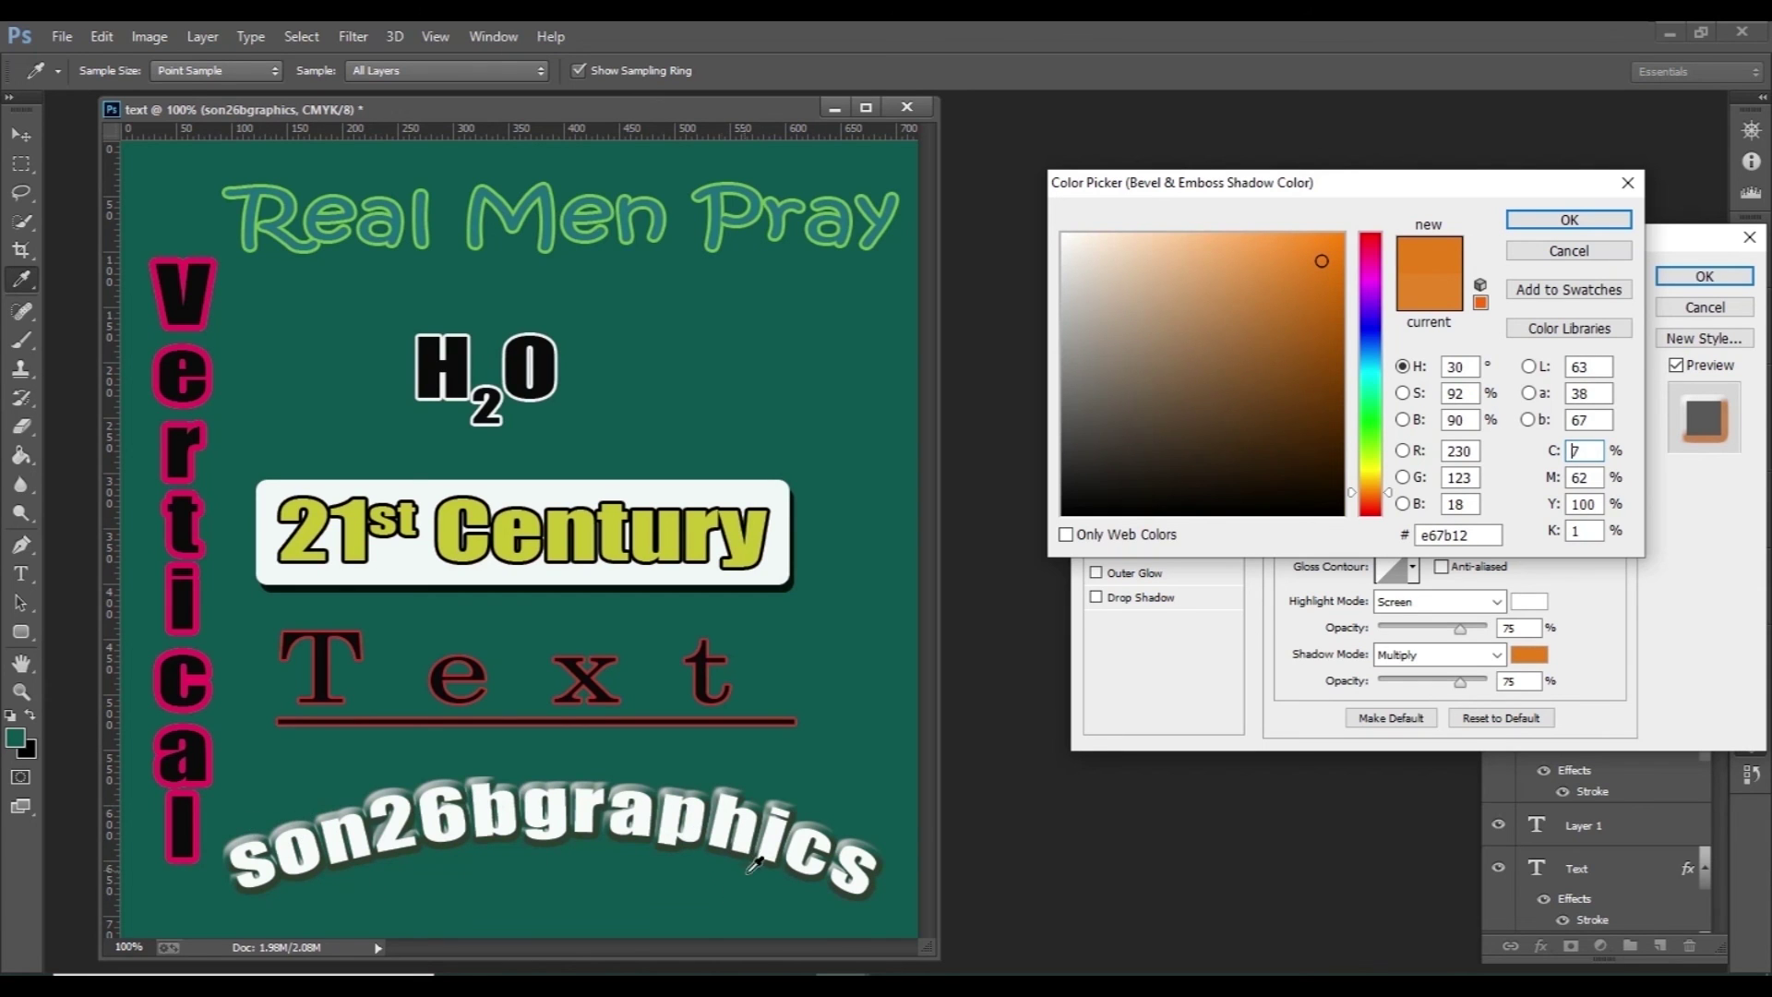
pyautogui.press('Return')
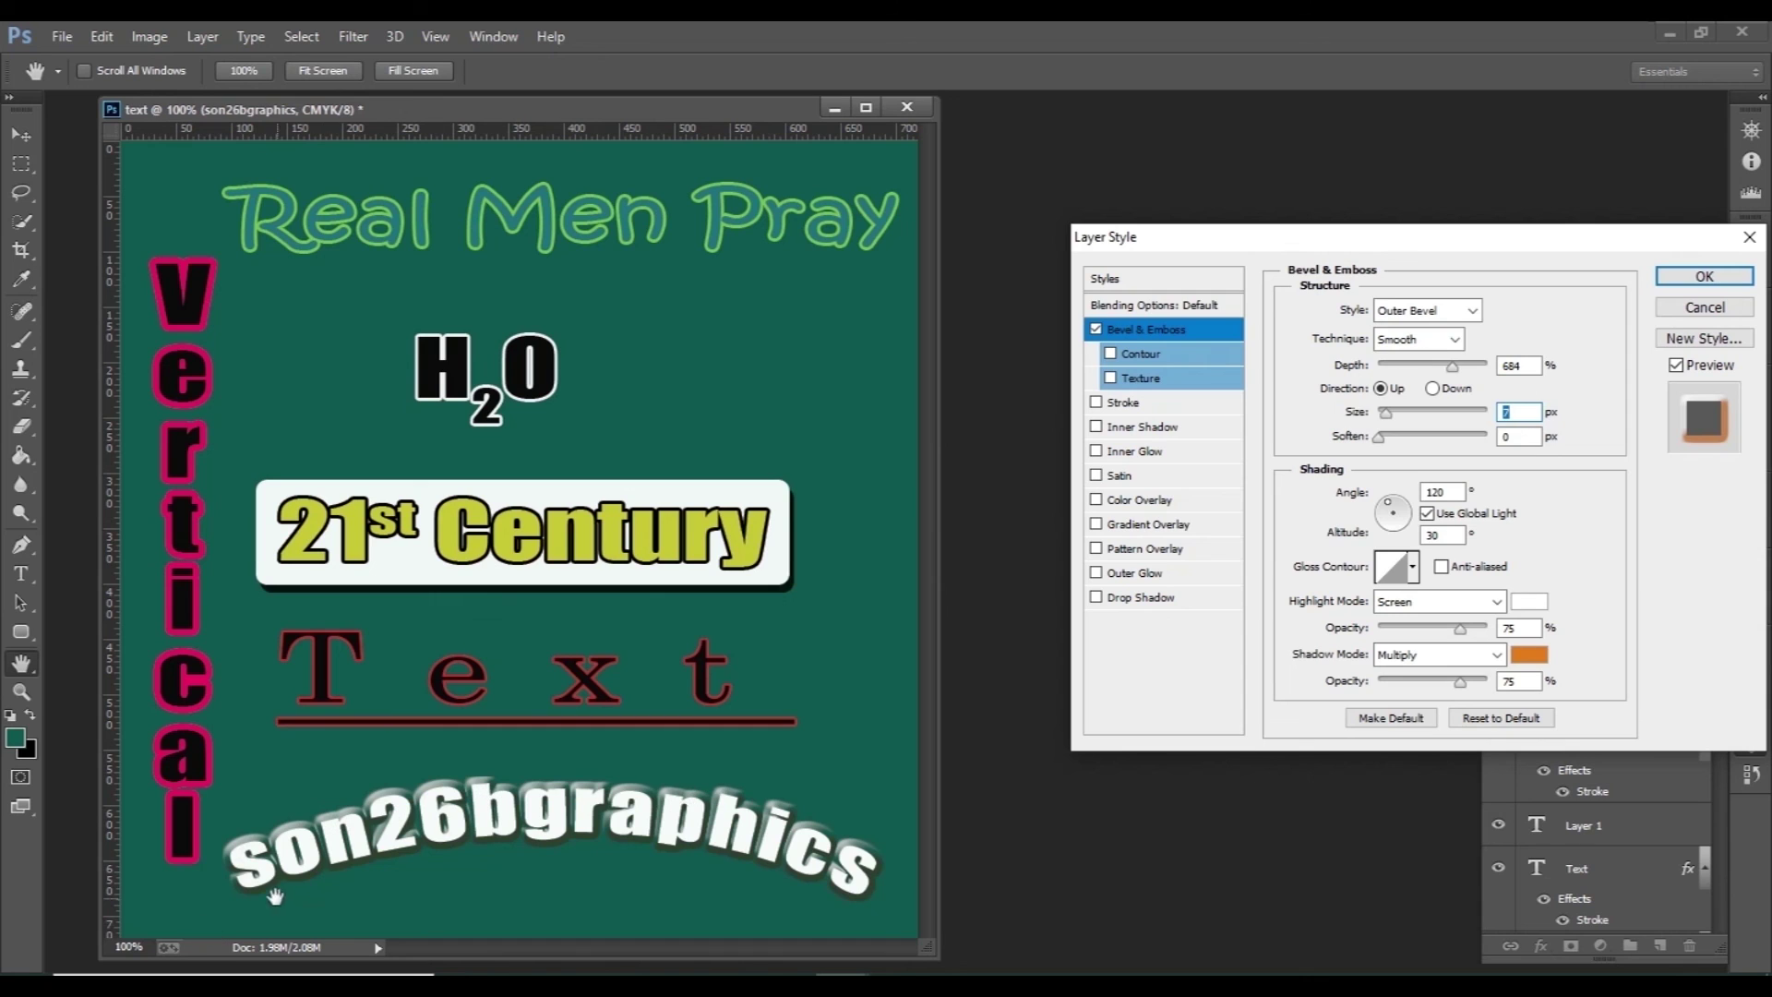
pyautogui.moveTo(1409, 431)
pyautogui.mouseDown()
pyautogui.moveTo(1386, 435)
pyautogui.moveTo(1404, 412)
pyautogui.moveTo(1386, 413)
pyautogui.mouseUp()
pyautogui.click(1703, 277)
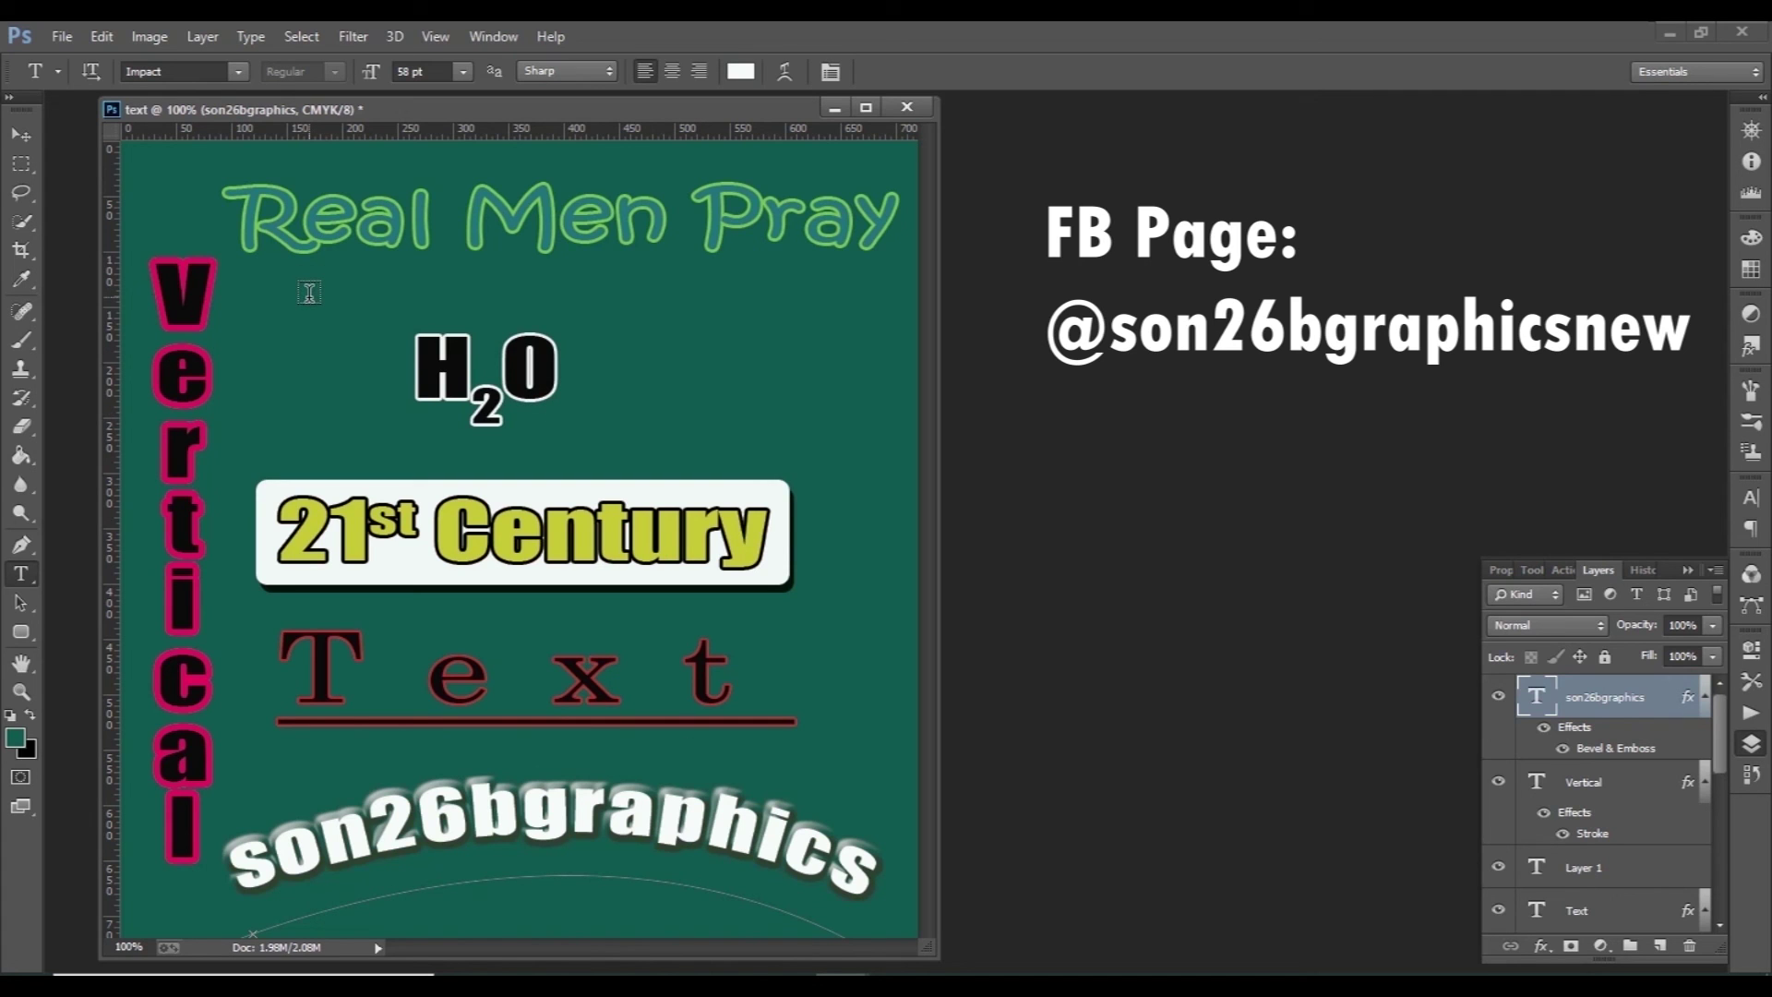
# Step: Save a copy of the document to the Desktop as a JPEG named "text"
pyautogui.click(61, 36)
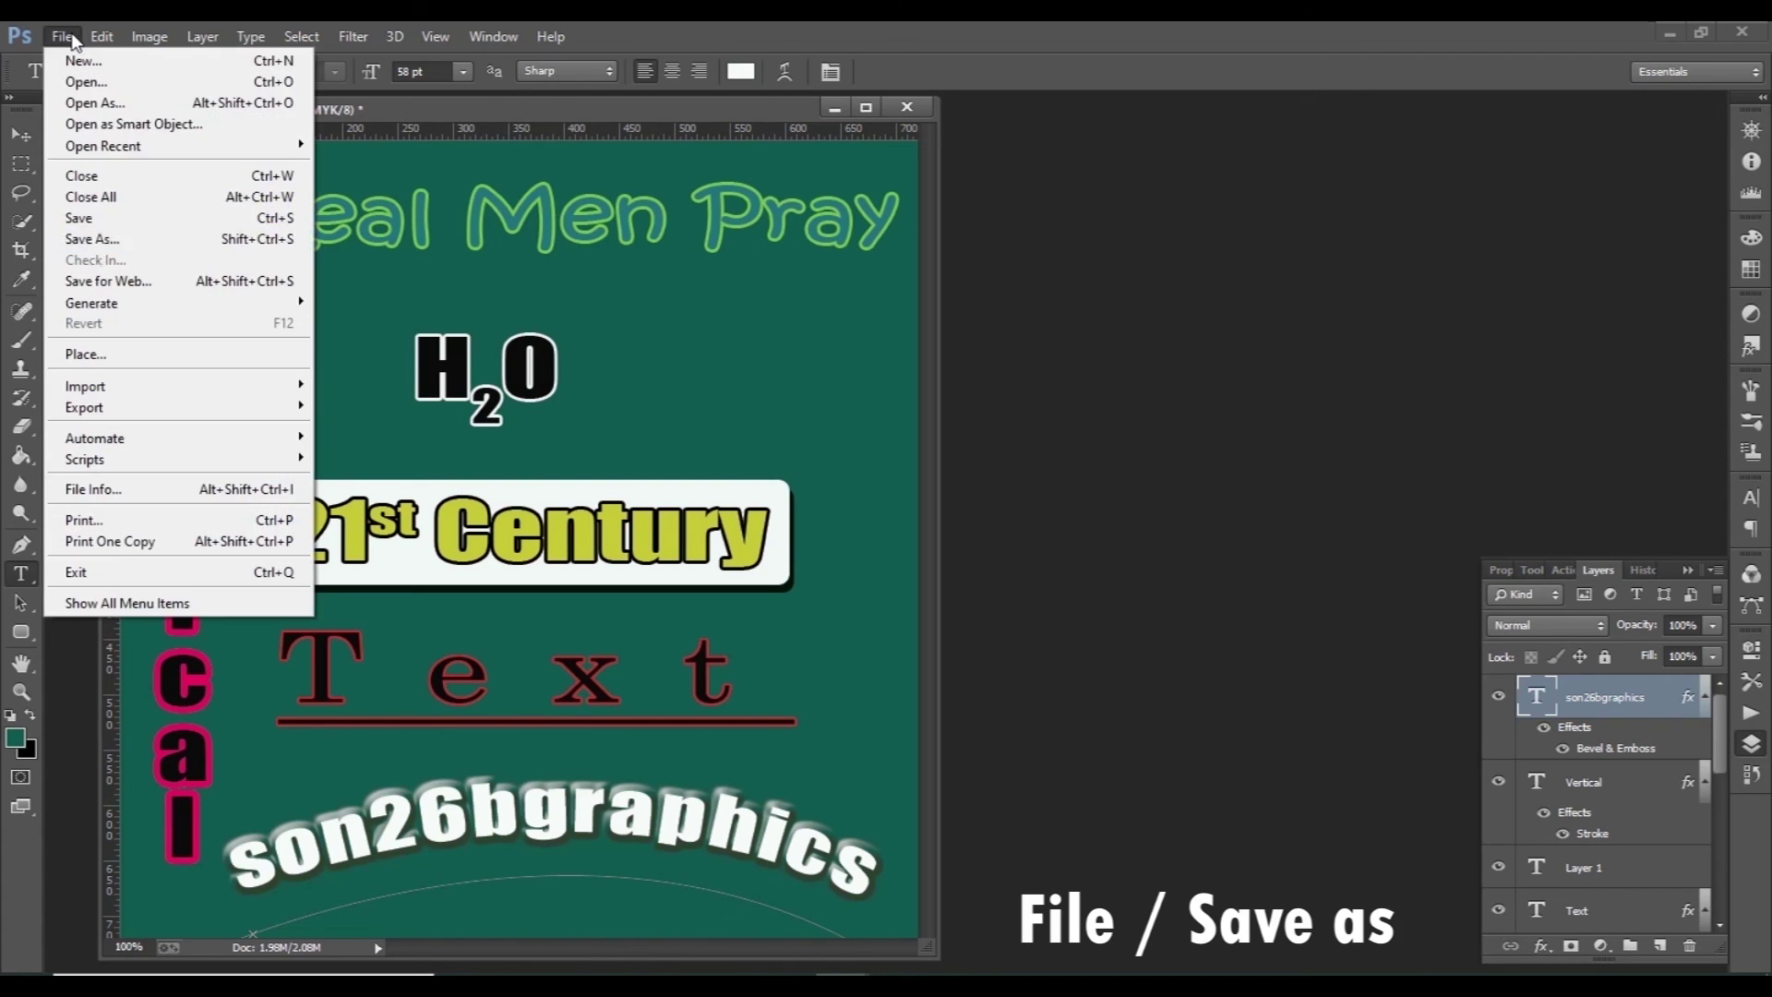
pyautogui.click(92, 241)
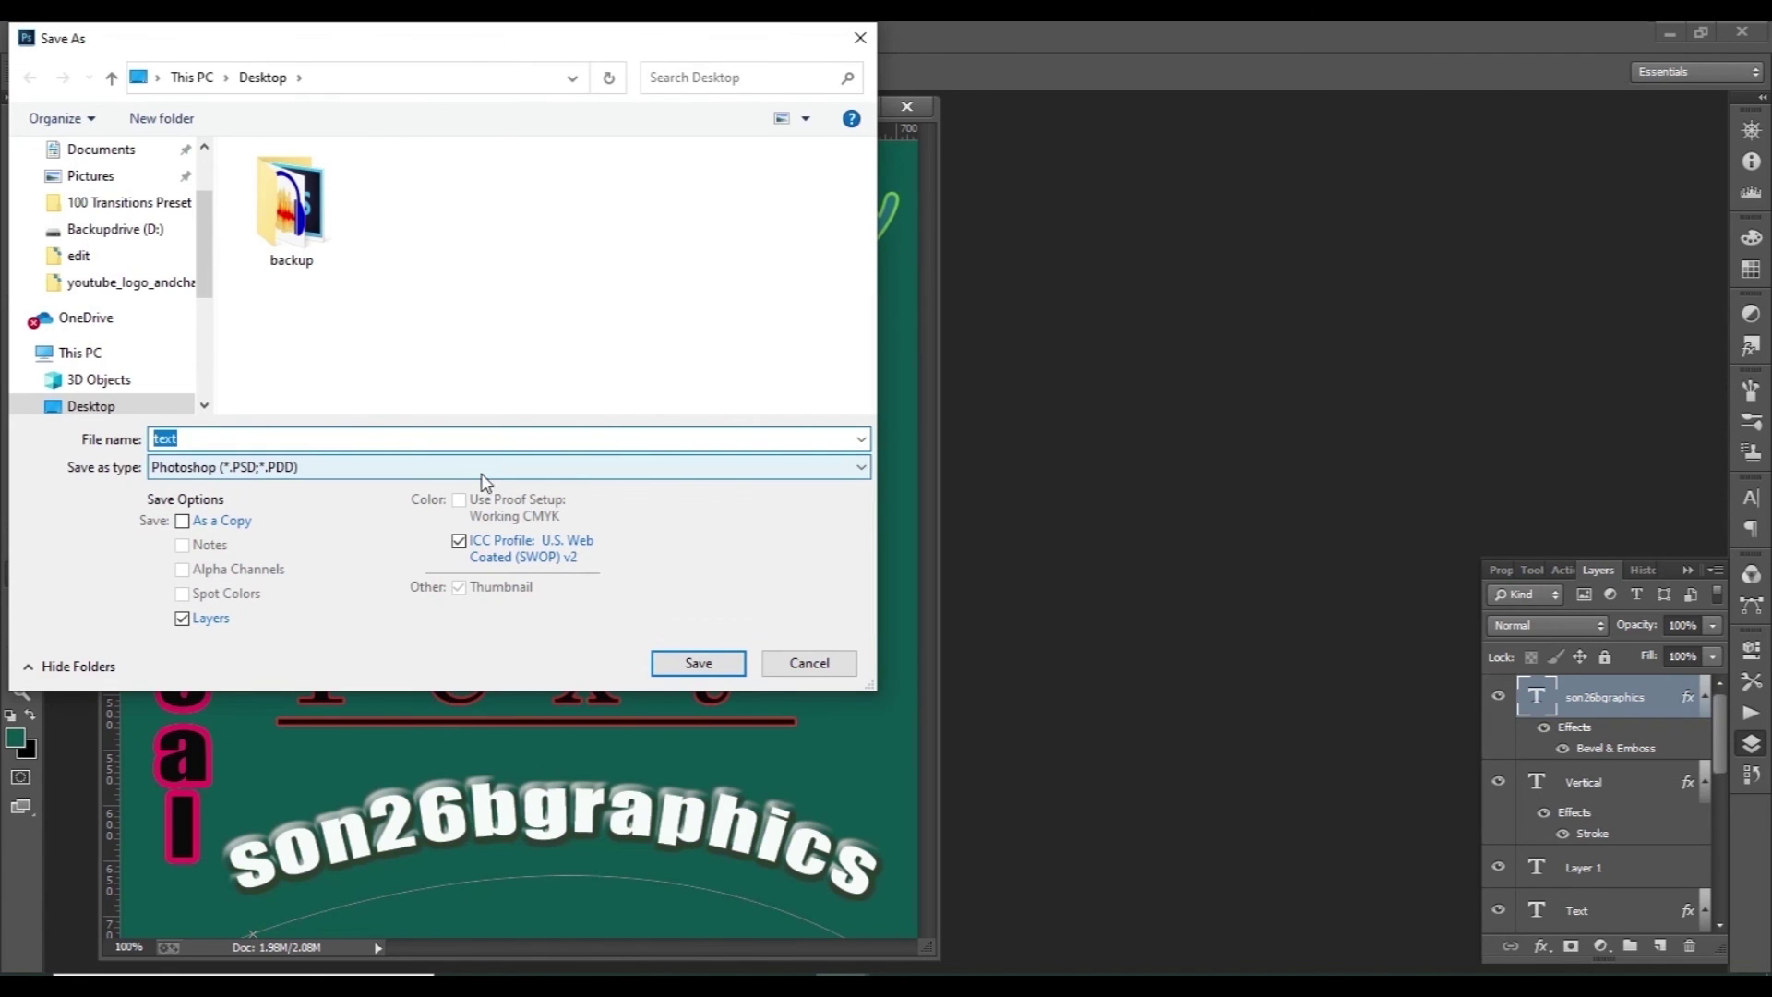
pyautogui.click(487, 467)
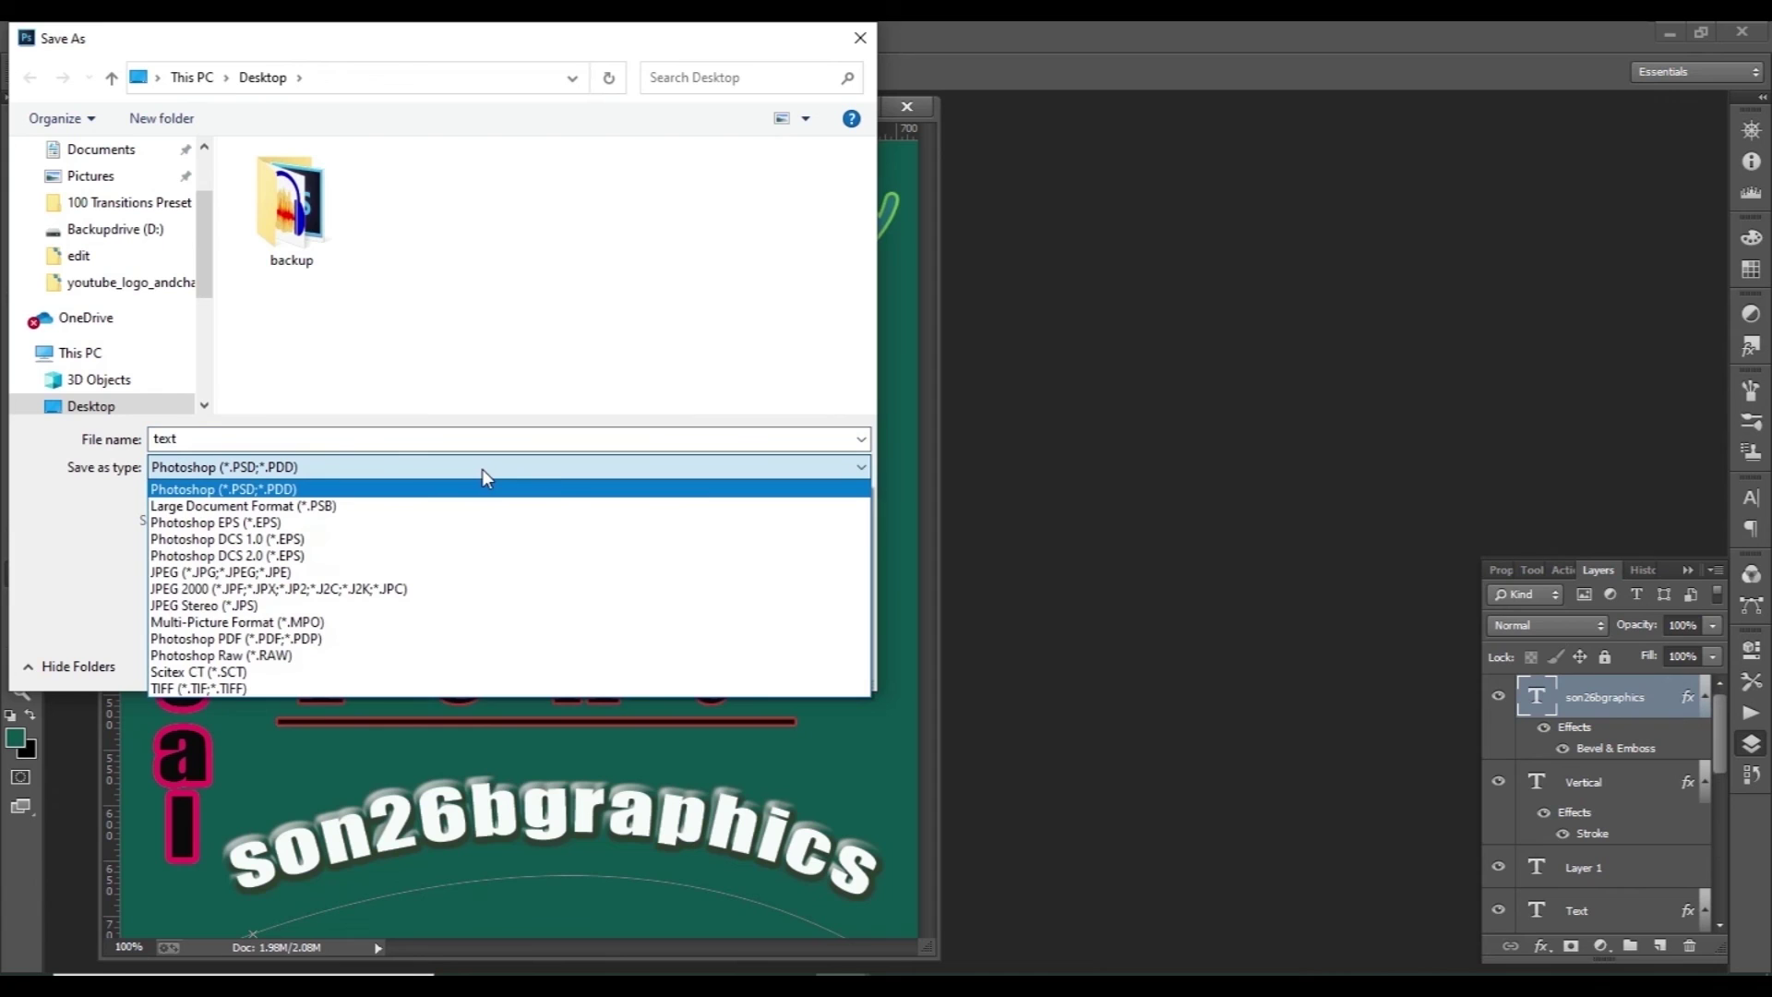
pyautogui.click(207, 574)
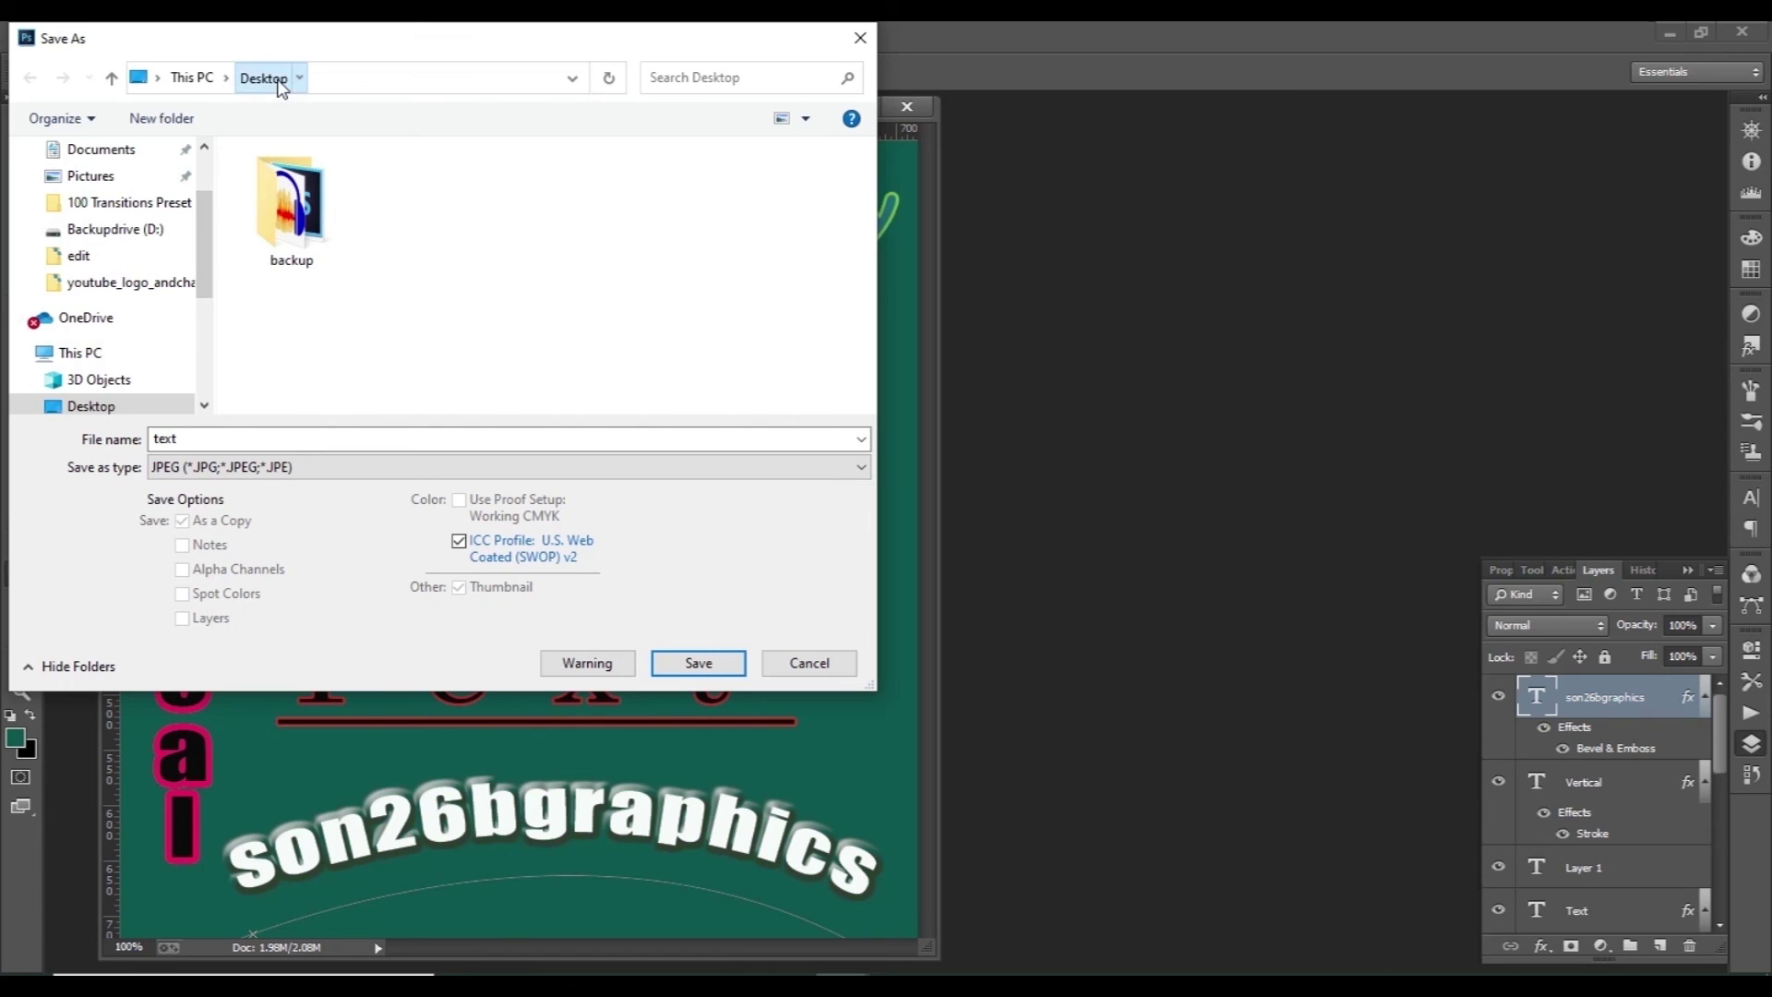
pyautogui.click(712, 679)
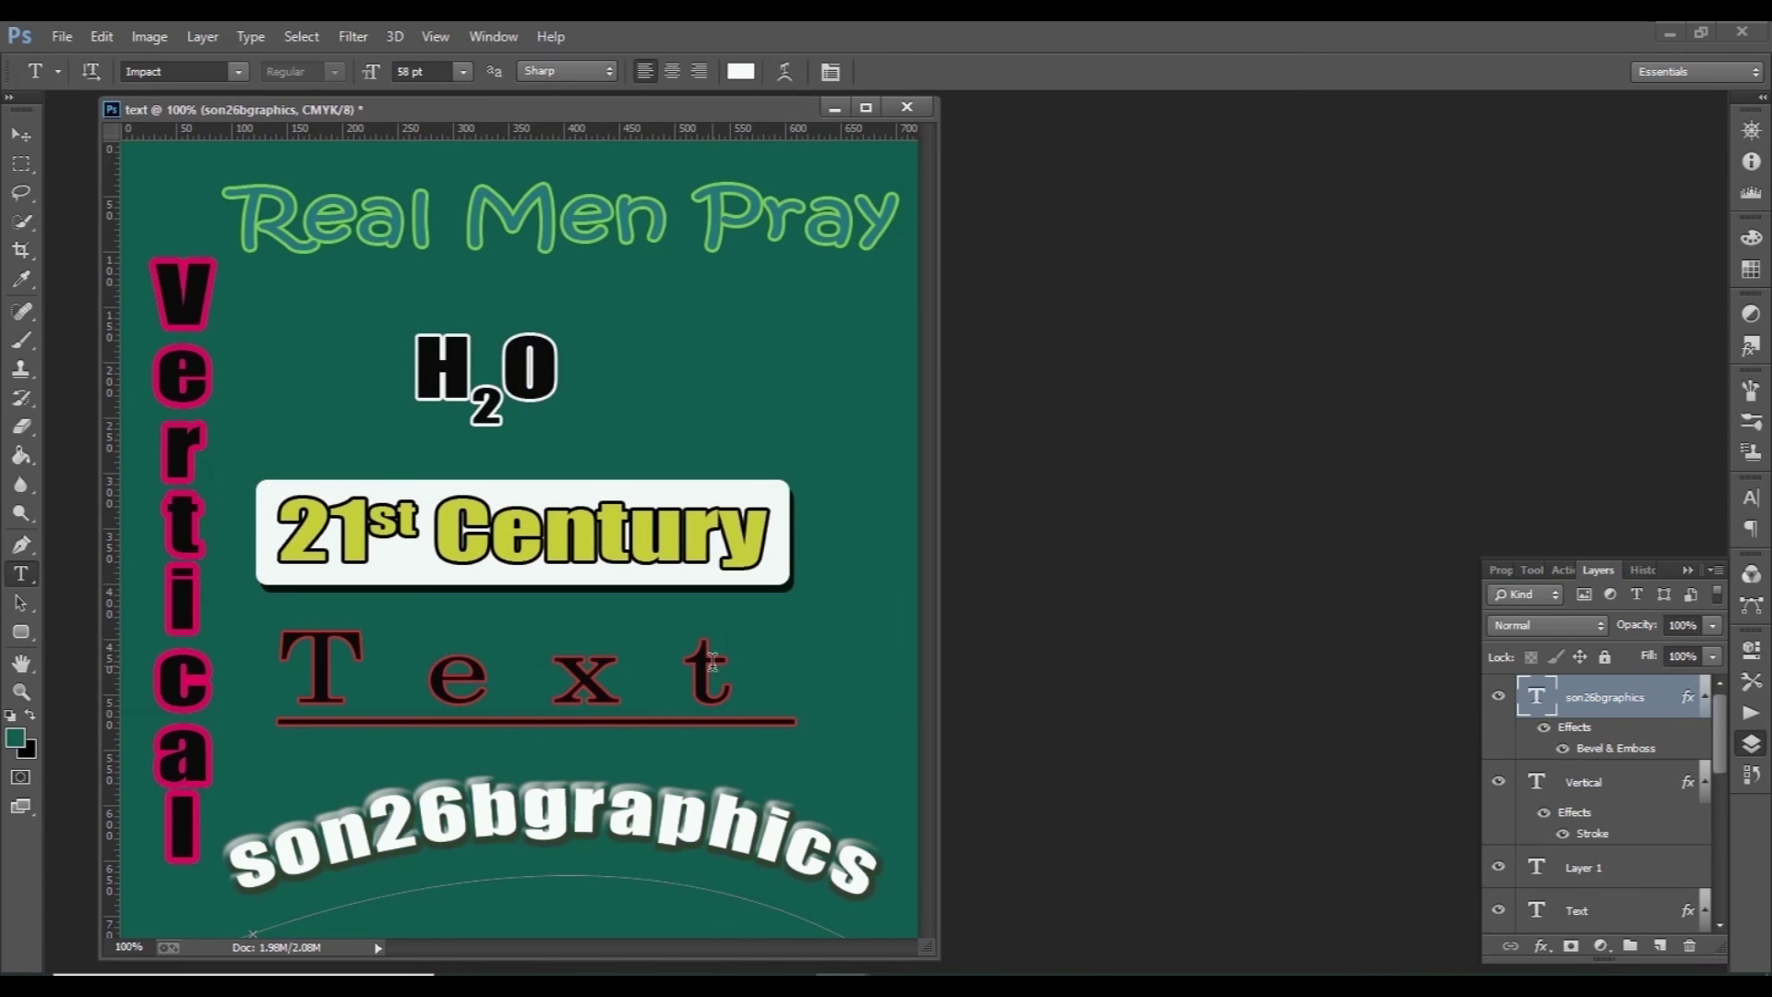
# Step: Minimize Photoshop and open the exported text.jpg from the desktop to view the finished design
pyautogui.click(1669, 35)
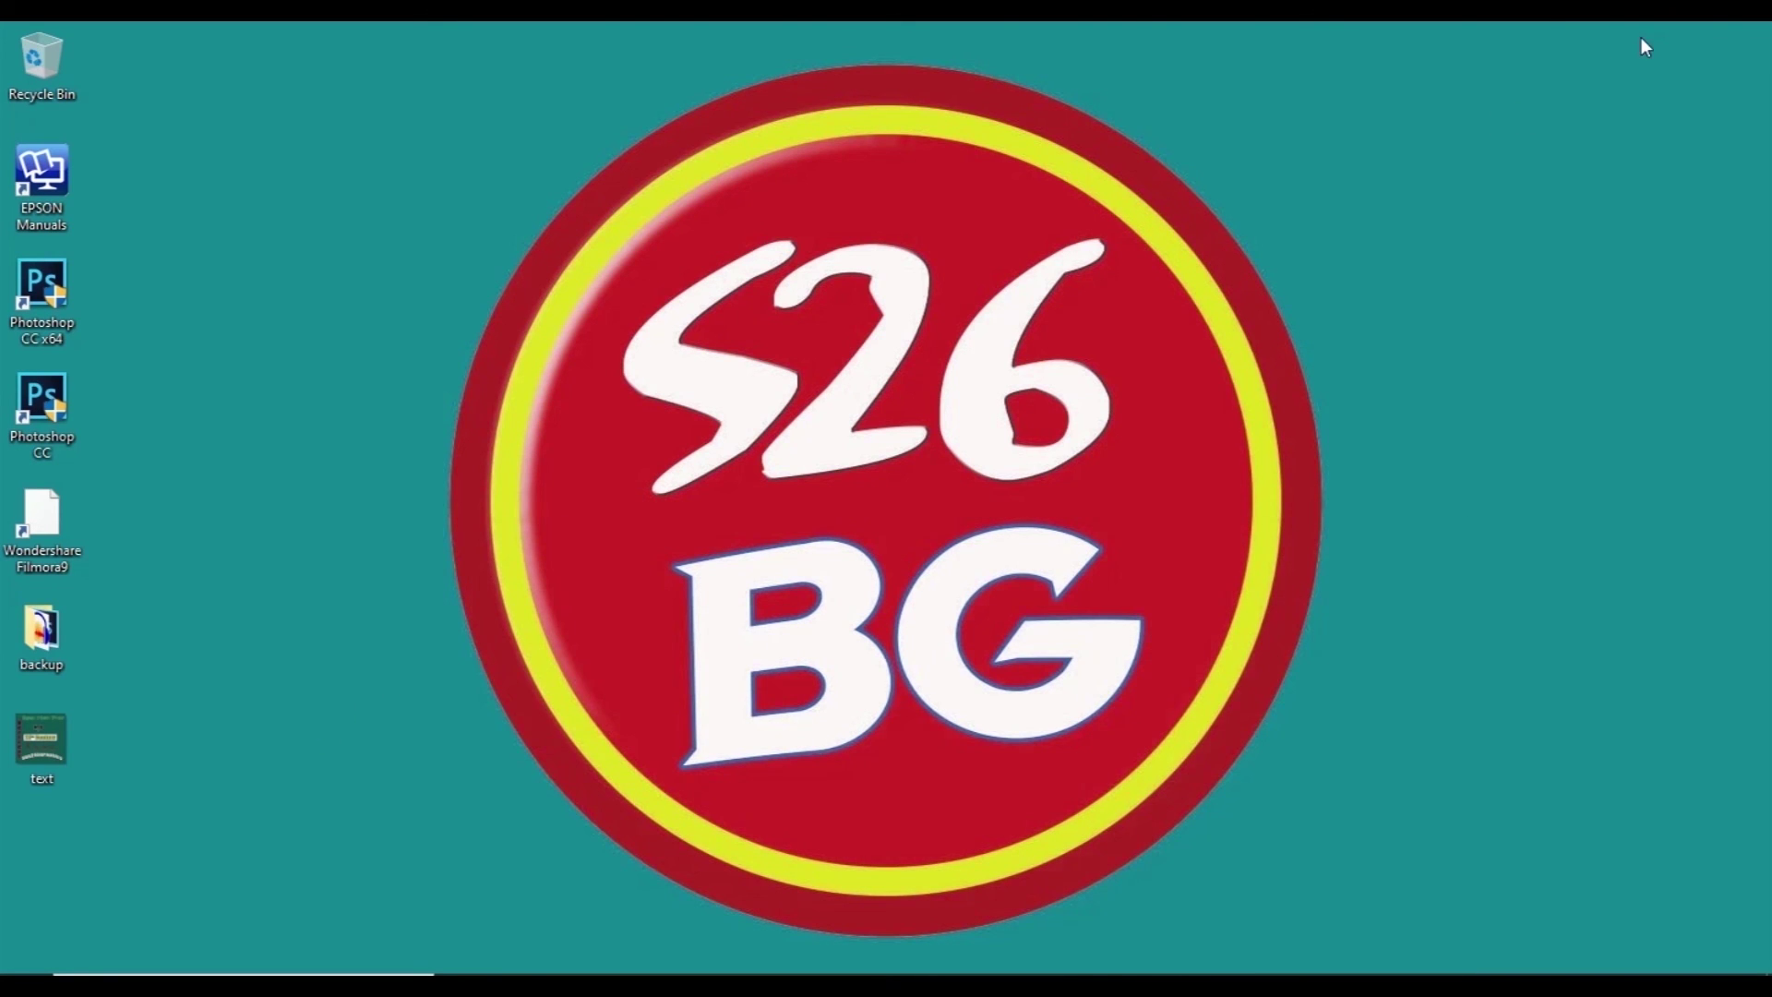
pyautogui.click(264, 788)
pyautogui.doubleClick(37, 750)
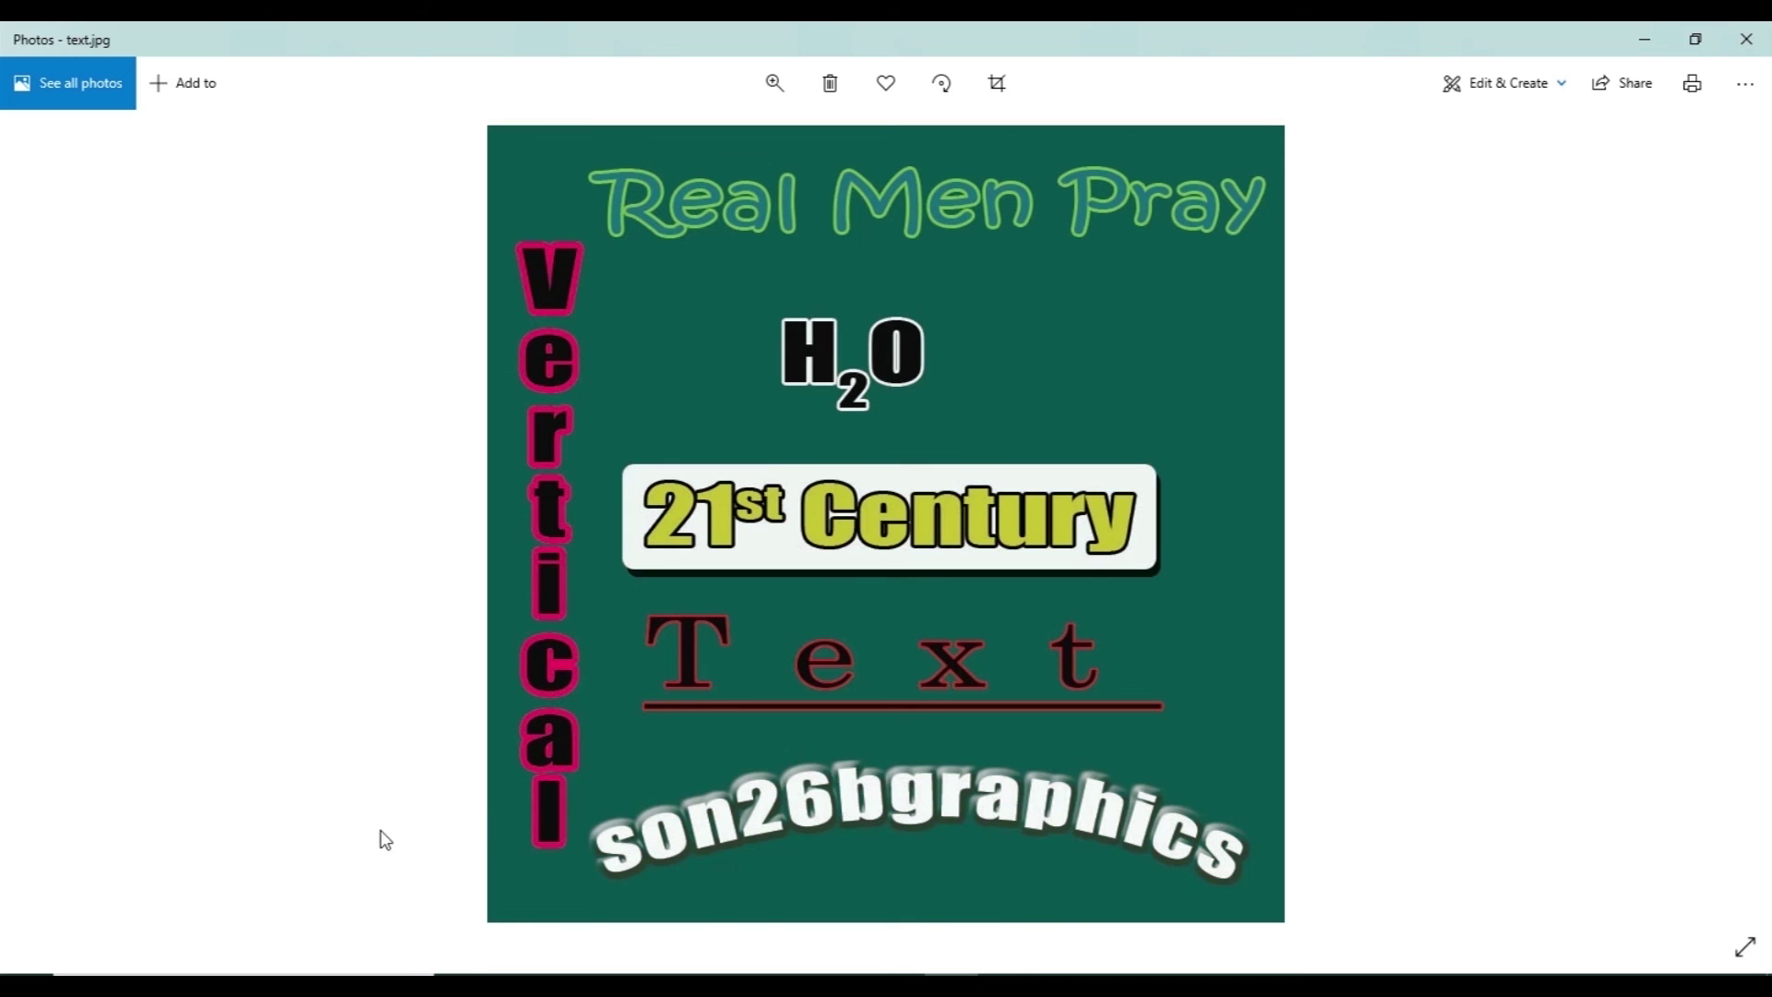